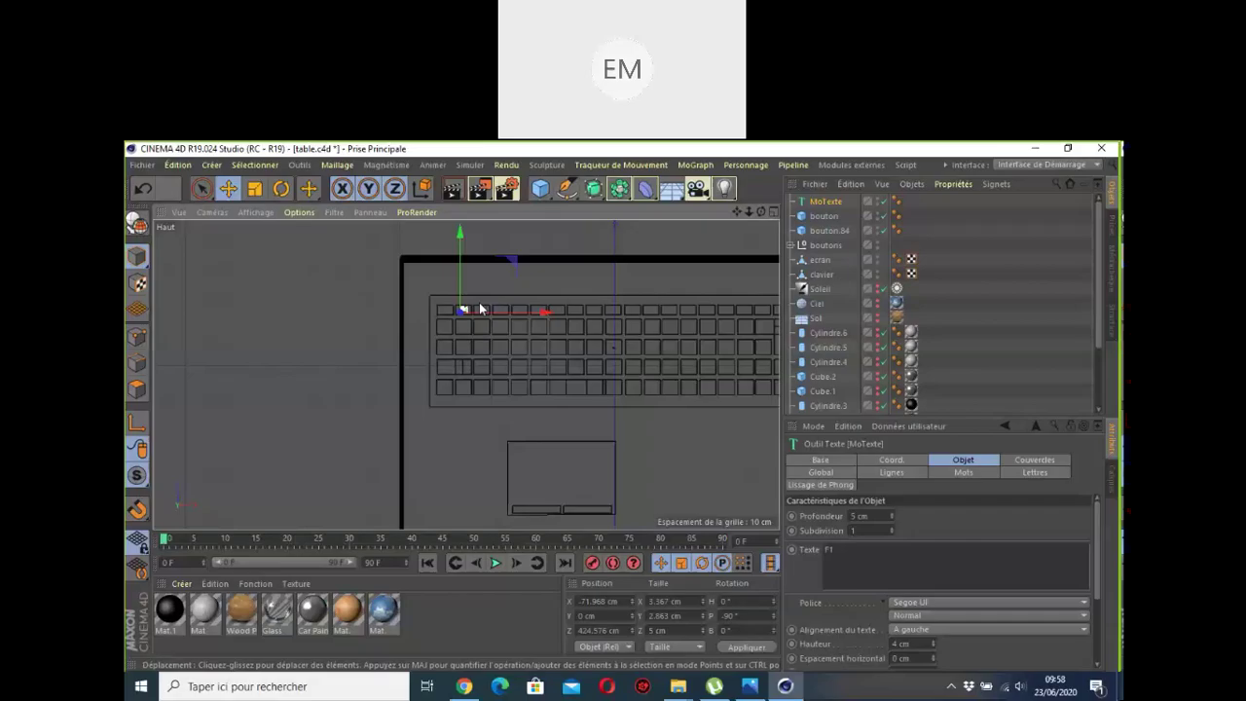
Step: In four-view layout, raise the F1 text onto the key at Y 4.657 cm and cut its depth to 1 cm
{"action": "middle_click", "coordinate": [479, 309]}
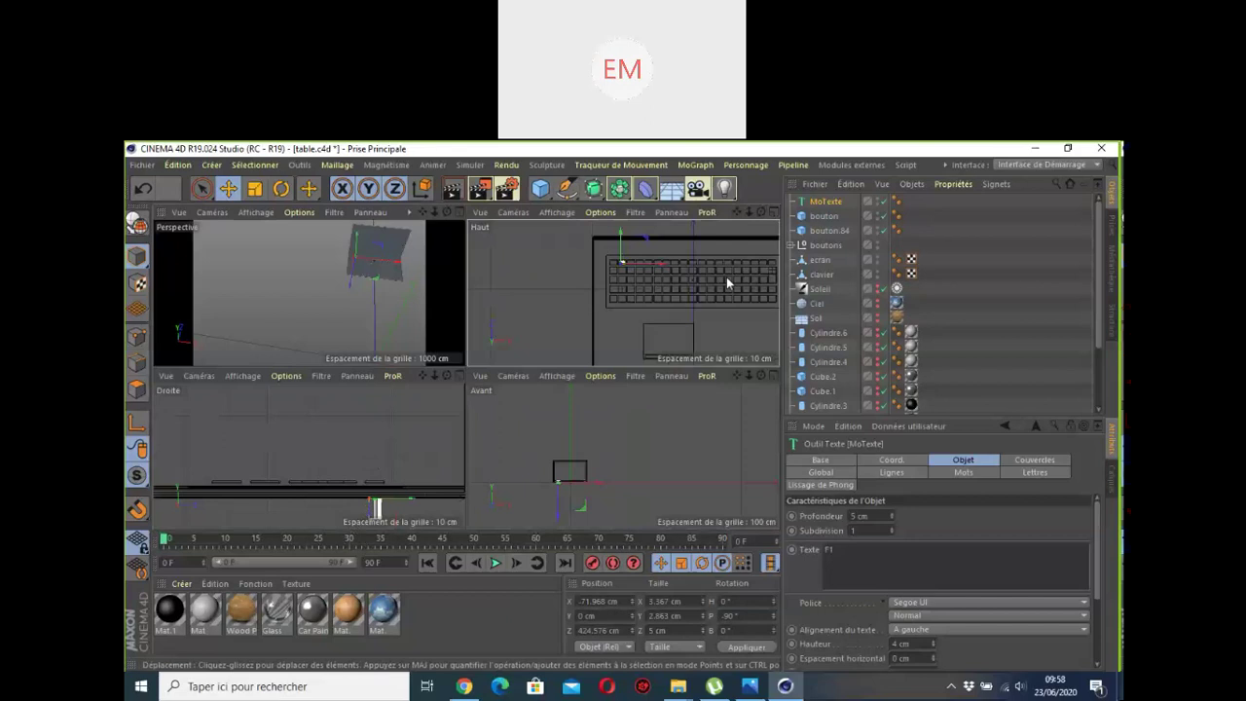
{"action": "left_click_drag", "start_coordinate": [737, 212], "coordinate": [737, 215]}
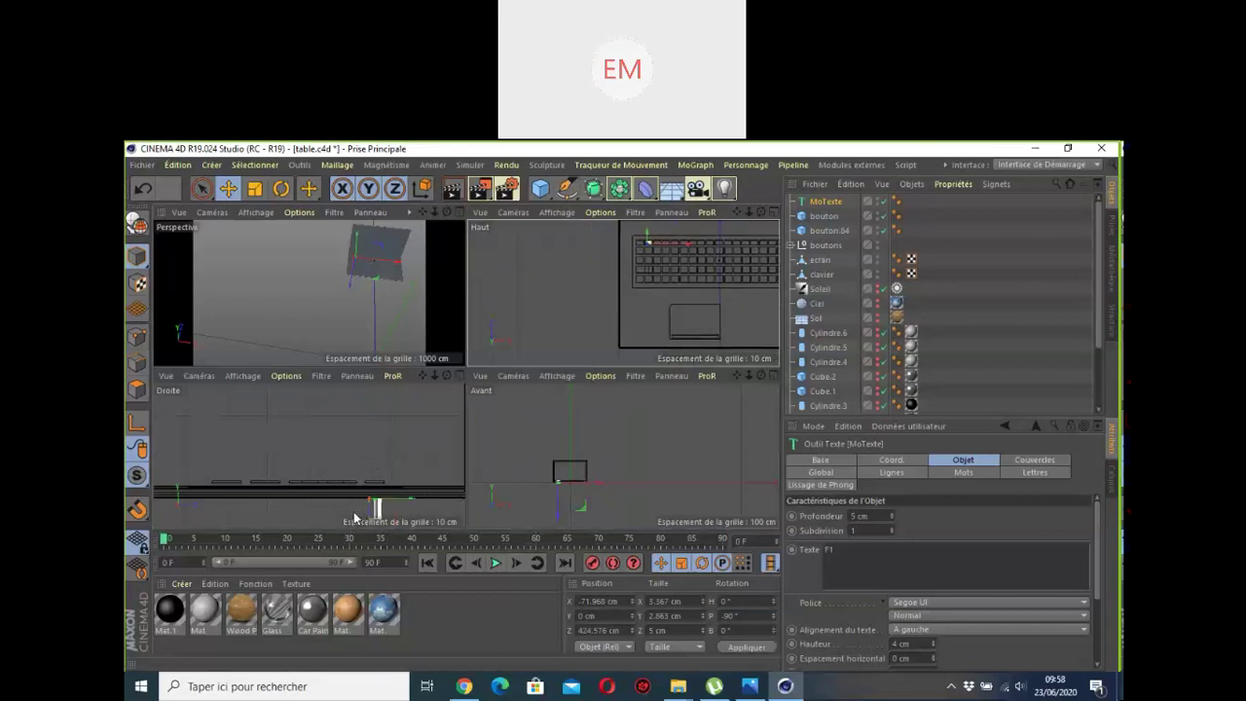
{"action": "scroll", "coordinate": [560, 477], "scroll_direction": "up", "scroll_amount": 3}
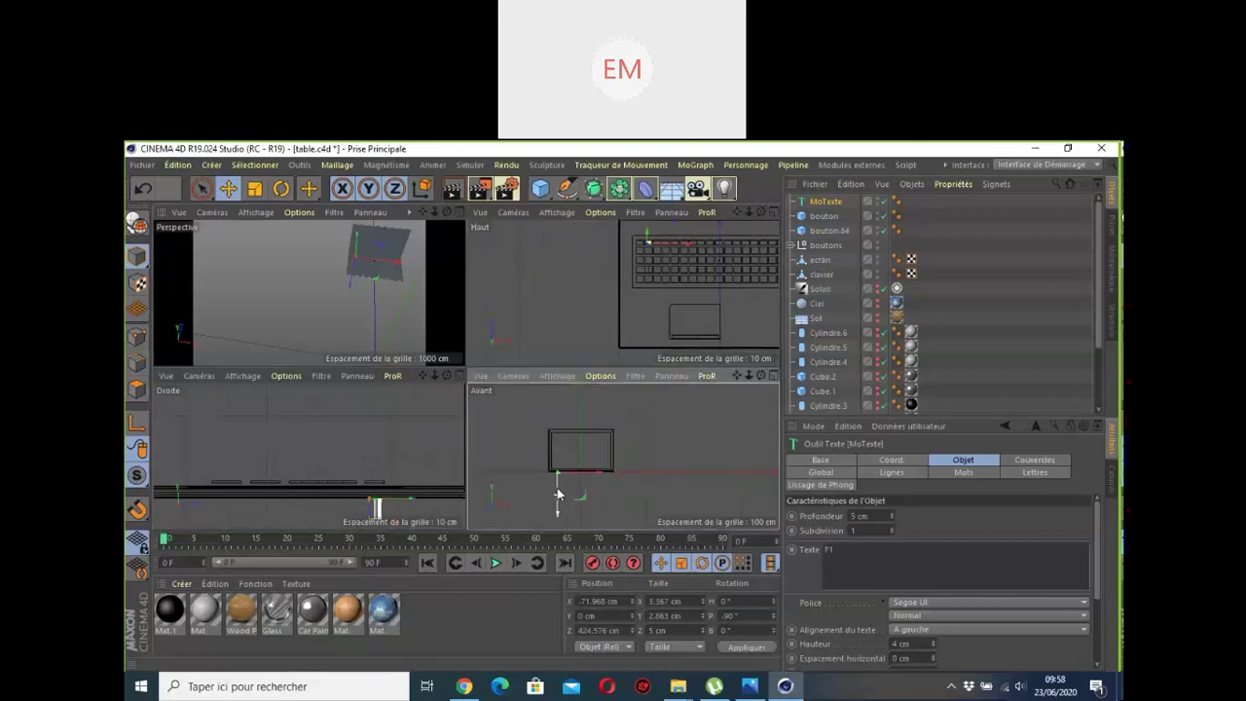
{"action": "scroll", "coordinate": [560, 471], "scroll_direction": "up", "scroll_amount": 3}
{"action": "scroll", "coordinate": [560, 470], "scroll_direction": "up", "scroll_amount": 2}
{"action": "scroll", "coordinate": [558, 482], "scroll_direction": "up", "scroll_amount": 2}
{"action": "scroll", "coordinate": [558, 492], "scroll_direction": "up", "scroll_amount": 2}
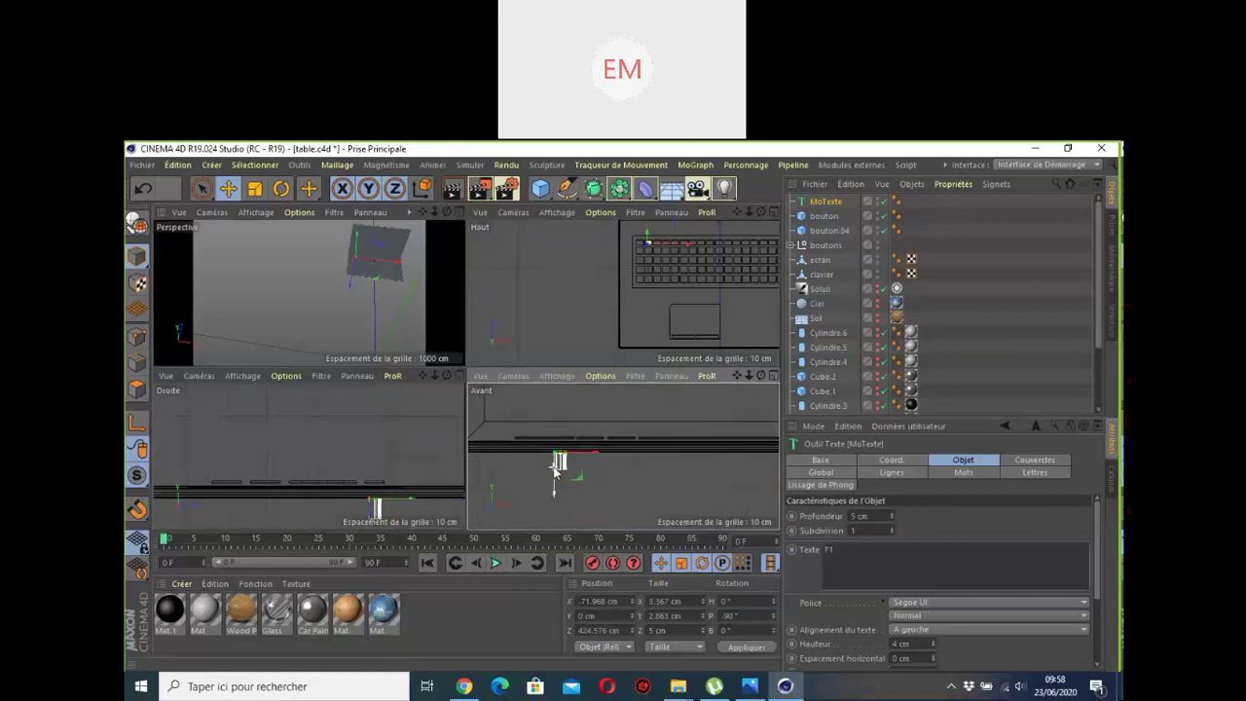
{"action": "left_click_drag", "start_coordinate": [561, 505], "coordinate": [564, 470]}
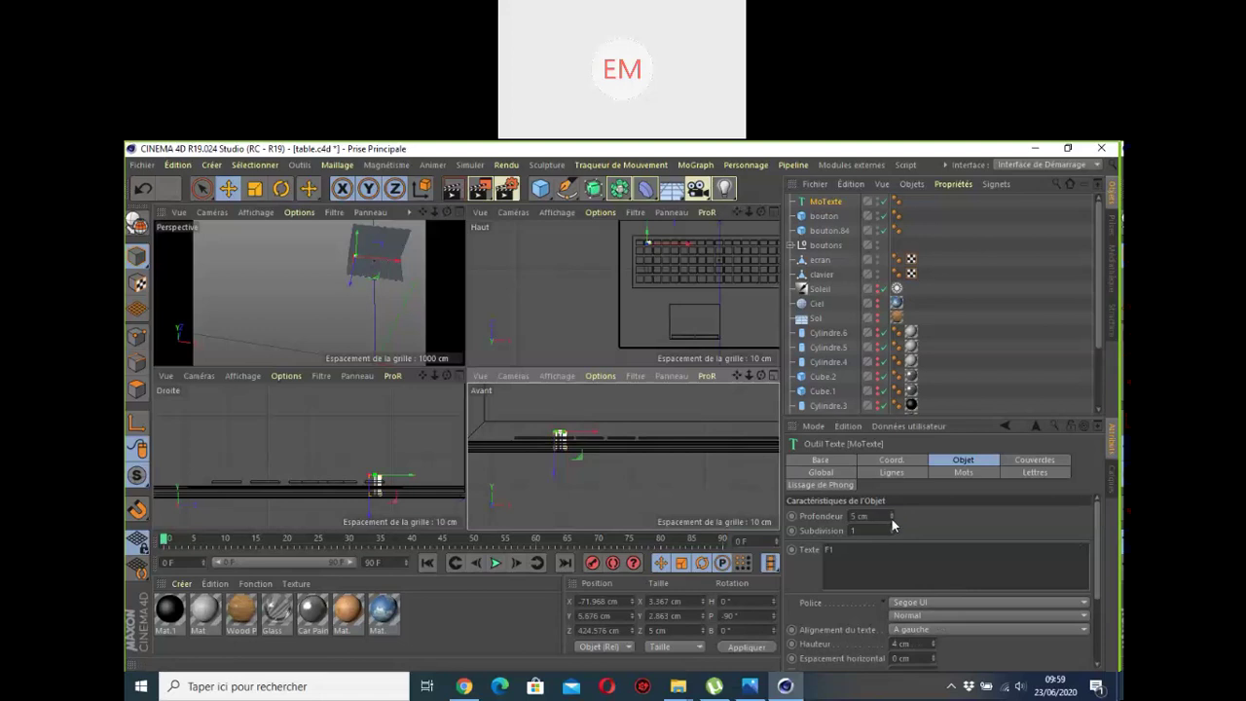
{"action": "left_click_drag", "start_coordinate": [892, 522], "coordinate": [872, 517]}
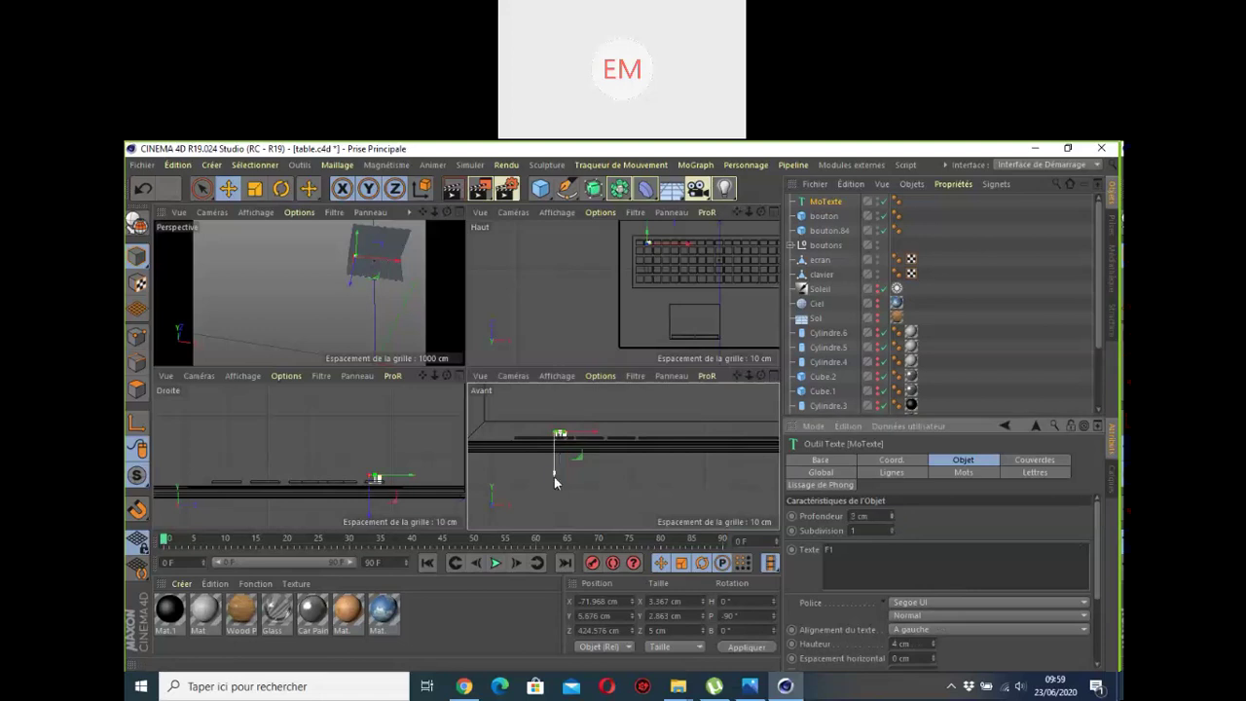
{"action": "left_click_drag", "start_coordinate": [554, 476], "coordinate": [553, 479]}
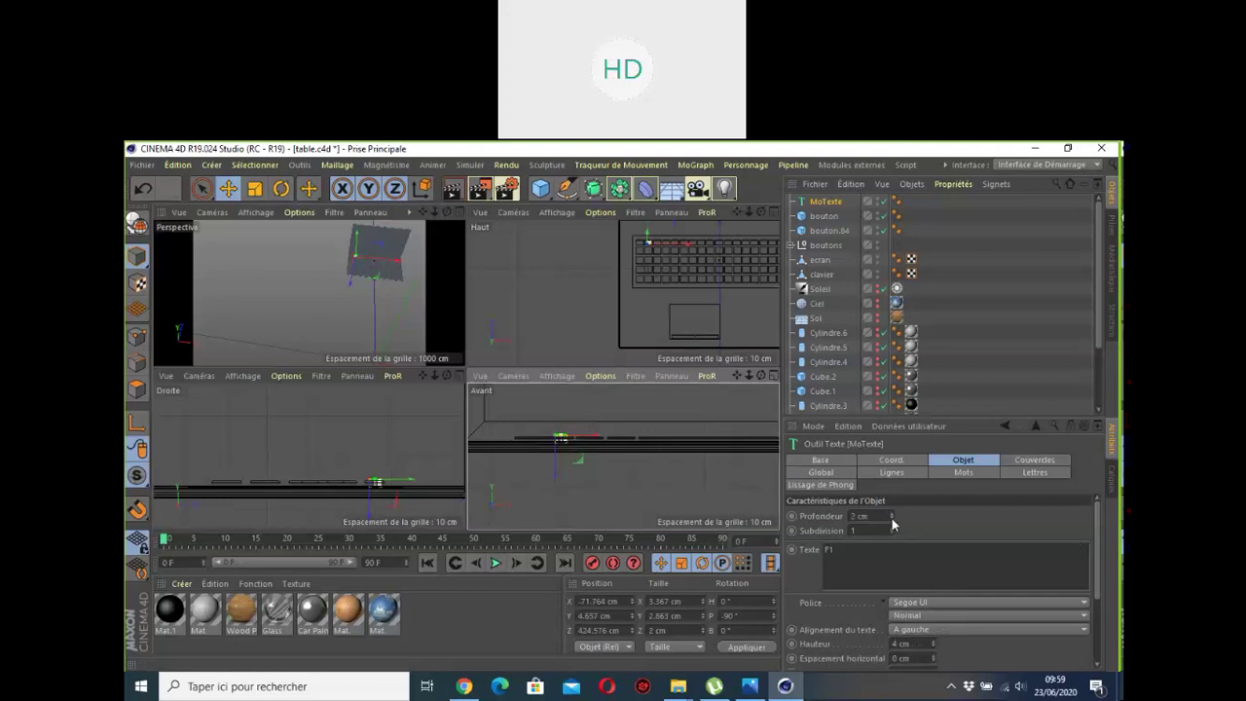
{"action": "left_click_drag", "start_coordinate": [892, 520], "coordinate": [879, 522]}
Step: Check the F1 text in the enlarged Perspective view and undo the accidental stretch
{"action": "key", "text": "F1"}
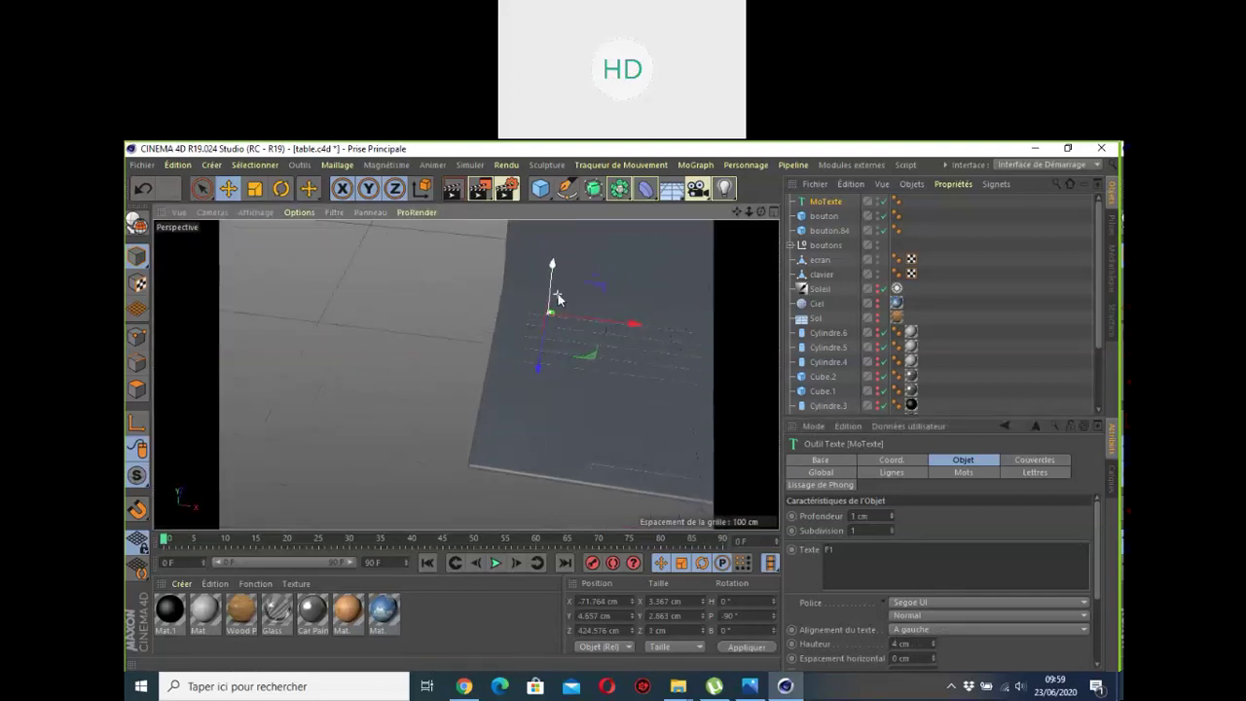
{"action": "mouse_move", "coordinate": [576, 292]}
{"action": "left_mouse_down", "text": "alt"}
{"action": "mouse_move", "coordinate": [555, 316]}
{"action": "mouse_move", "coordinate": [584, 314]}
{"action": "left_mouse_up", "text": "alt"}
{"action": "scroll", "coordinate": [553, 318], "scroll_direction": "up", "scroll_amount": 3}
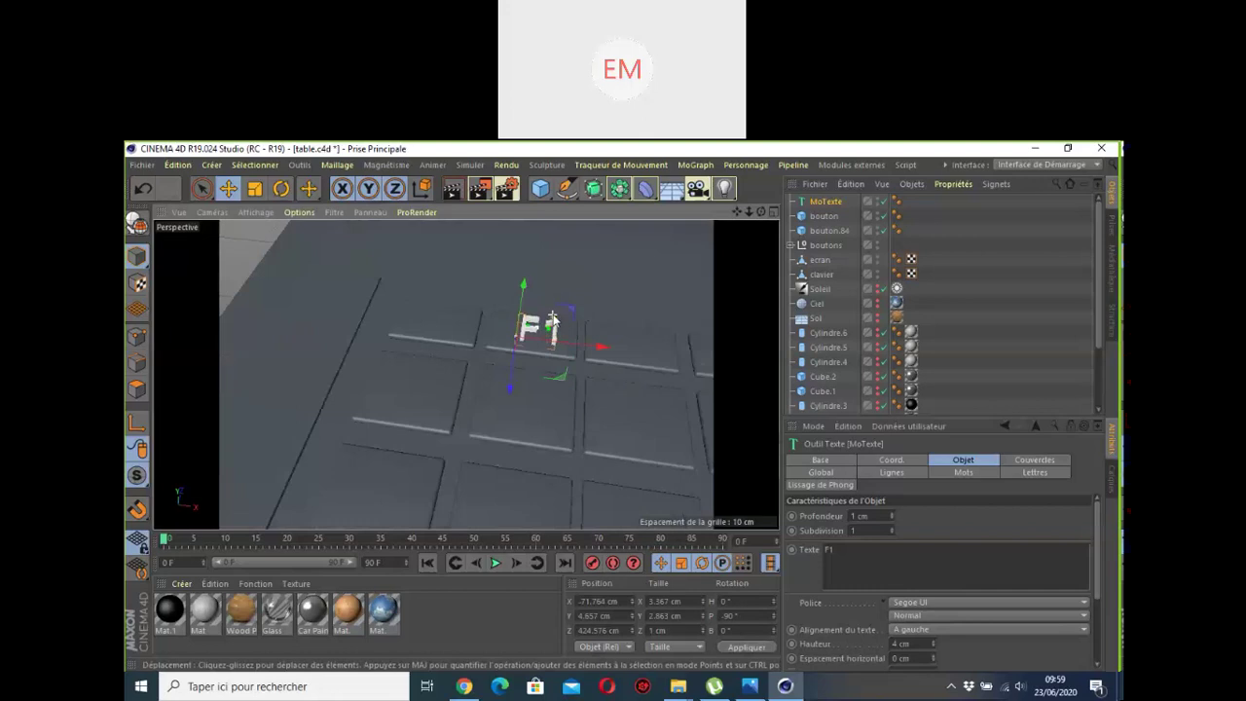
{"action": "left_click_drag", "start_coordinate": [749, 211], "coordinate": [736, 214]}
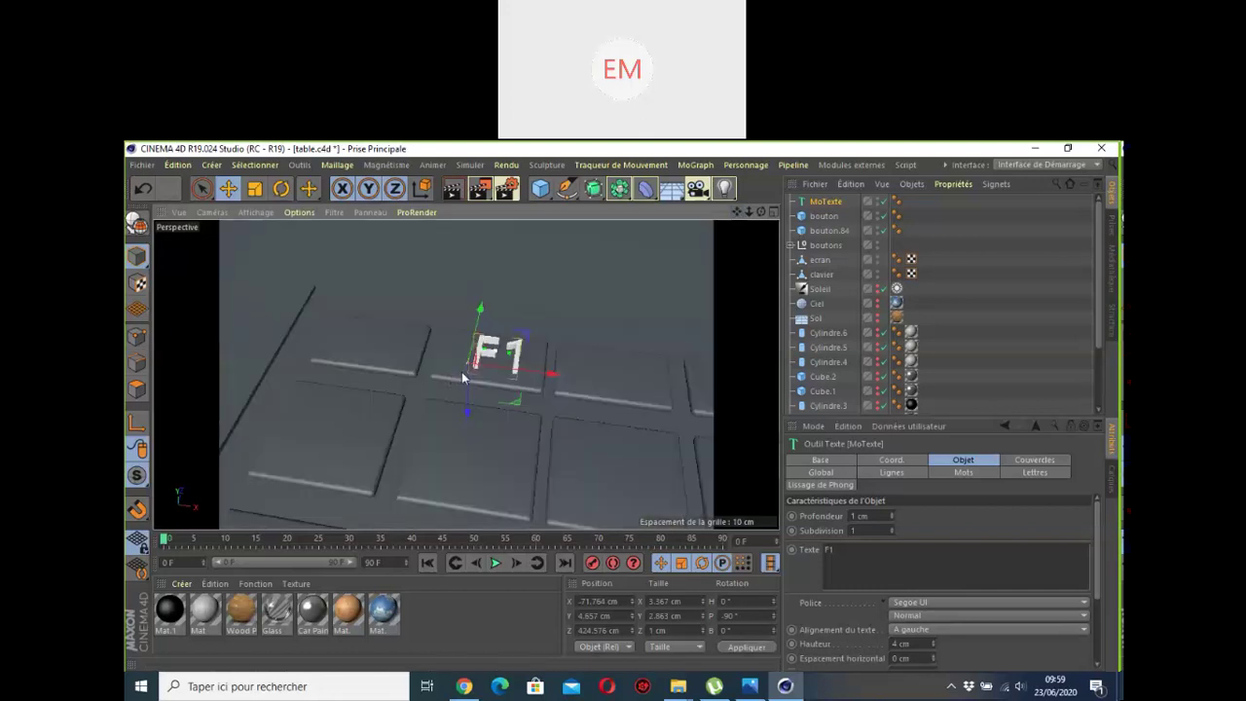
{"action": "scroll", "coordinate": [487, 321], "scroll_direction": "up", "scroll_amount": 2}
{"action": "left_click_drag", "start_coordinate": [489, 308], "coordinate": [487, 319]}
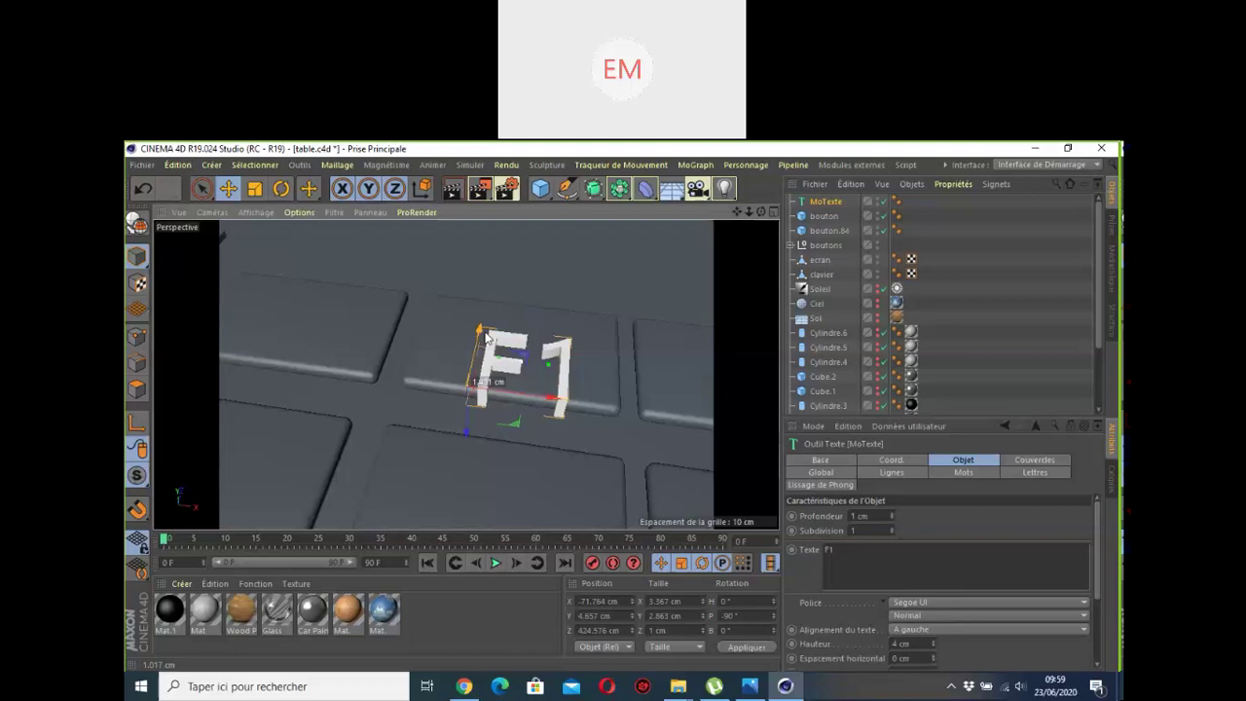
{"action": "left_click", "coordinate": [142, 187]}
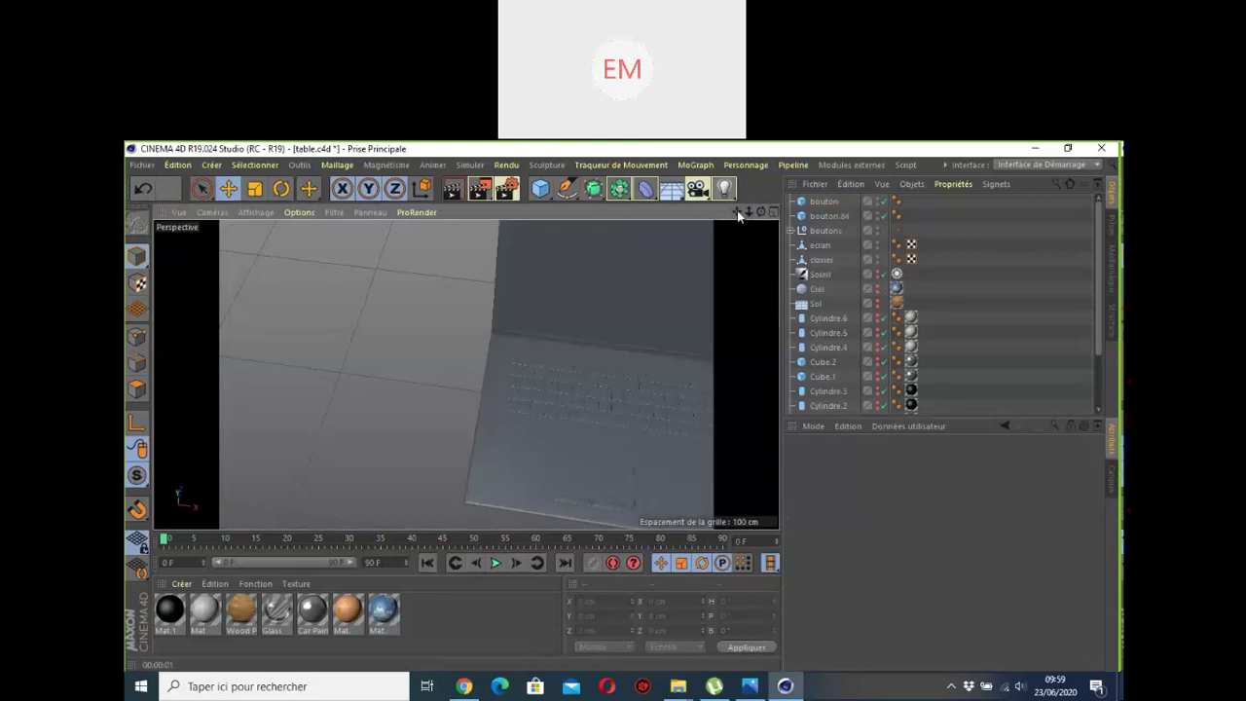
Step: Save table.c4d while orbiting the laptop, then bring up the black Mat.1 material's settings
{"action": "left_click_drag", "start_coordinate": [761, 211], "coordinate": [460, 232]}
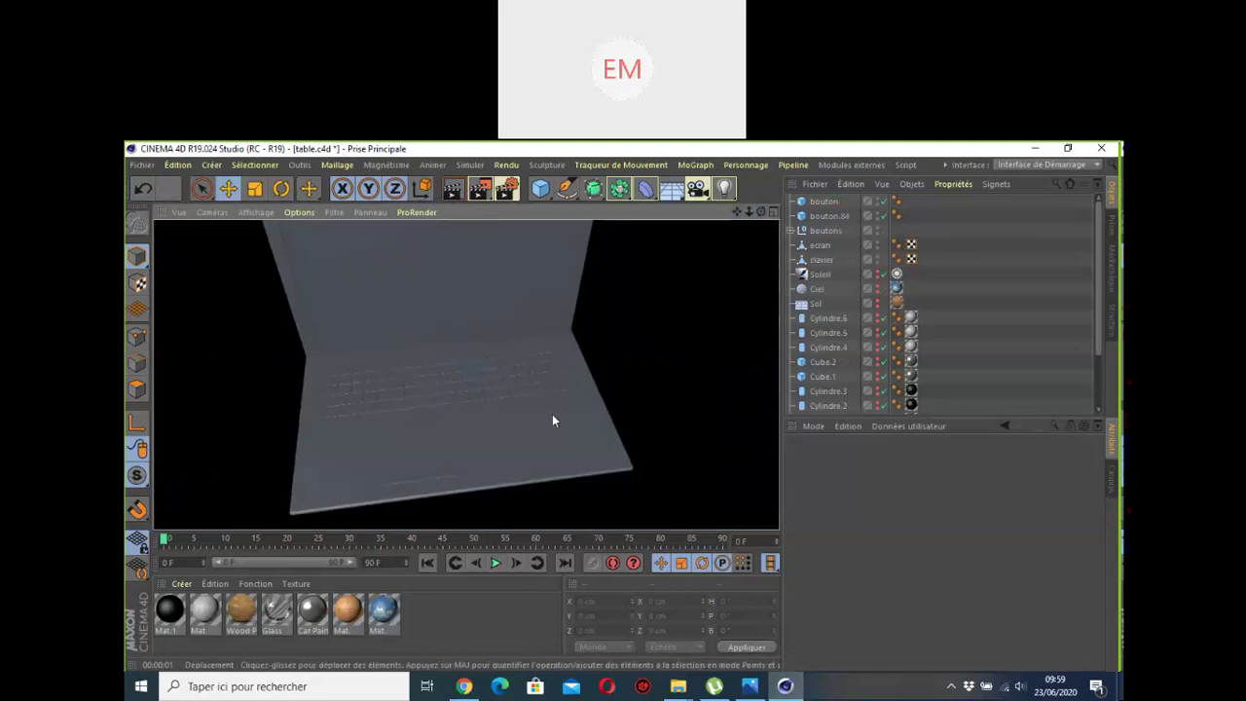
{"action": "key", "text": "ctrl+s"}
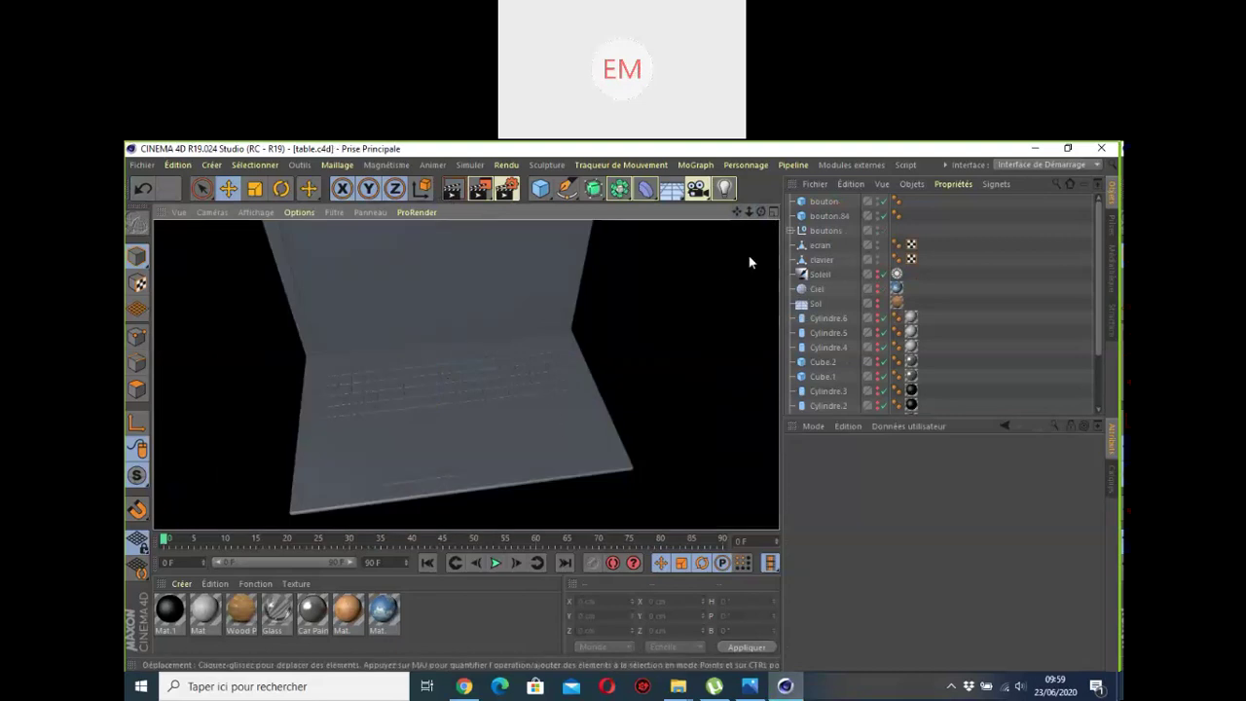
{"action": "left_click_drag", "start_coordinate": [761, 213], "coordinate": [761, 213]}
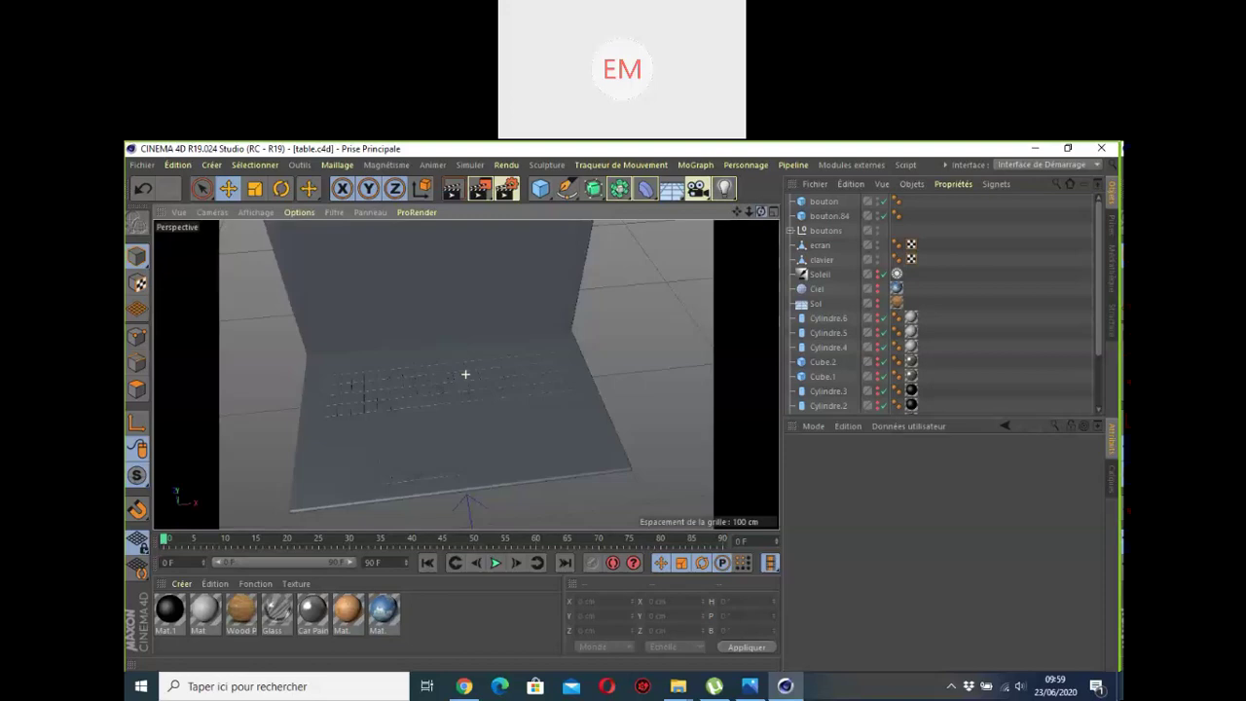
{"action": "left_click_drag", "start_coordinate": [465, 374], "coordinate": [465, 374], "text": "alt"}
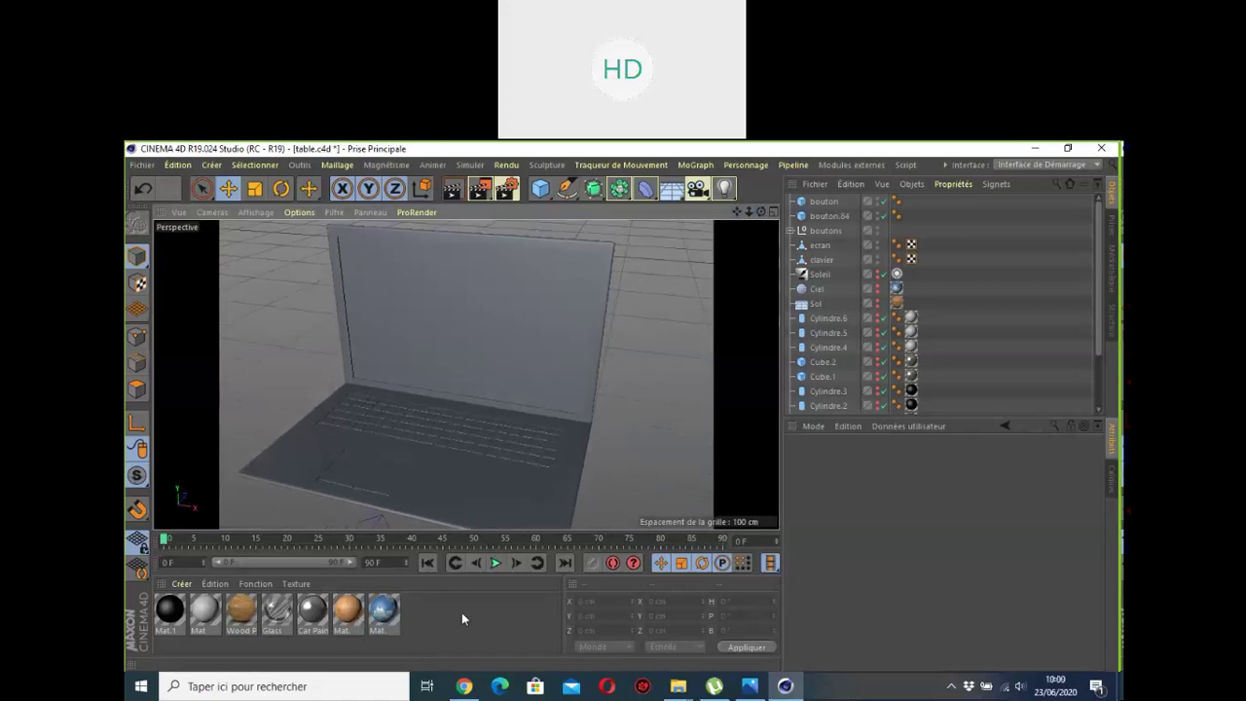
{"action": "left_click", "coordinate": [169, 613]}
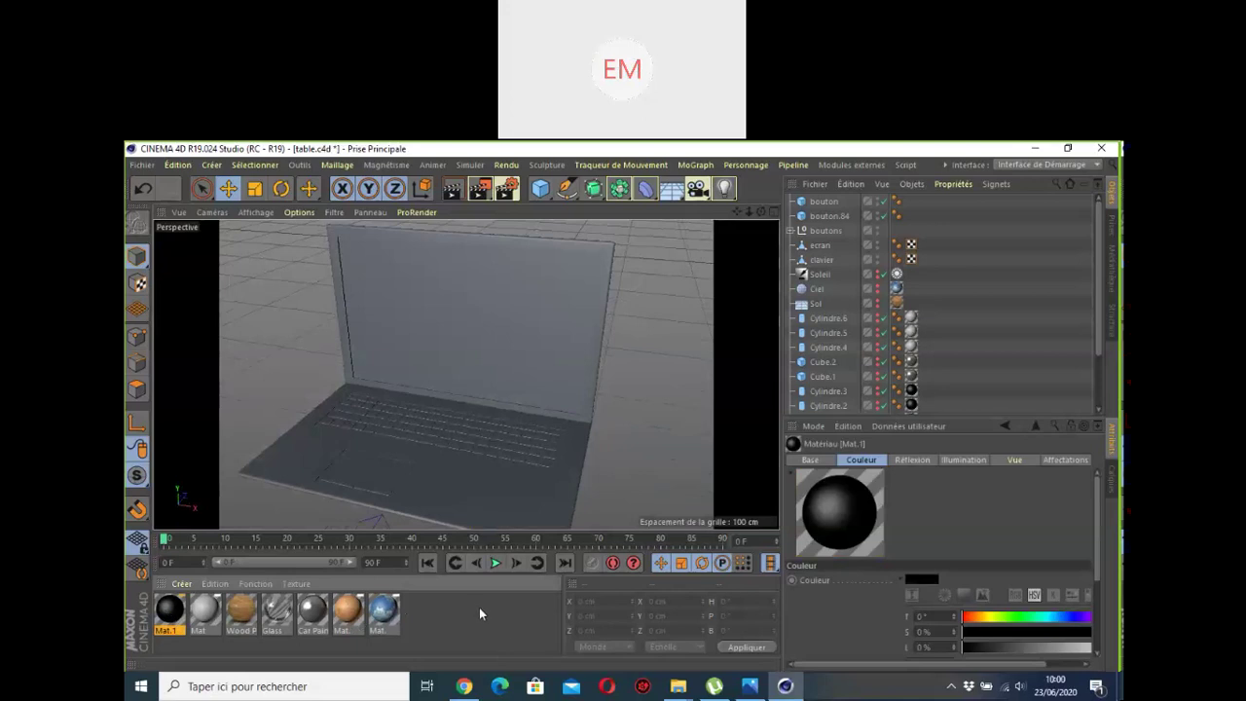
Step: Create a new material Mat.2 and open it in the Material Editor
{"action": "double_click", "coordinate": [479, 608]}
{"action": "double_click", "coordinate": [171, 613]}
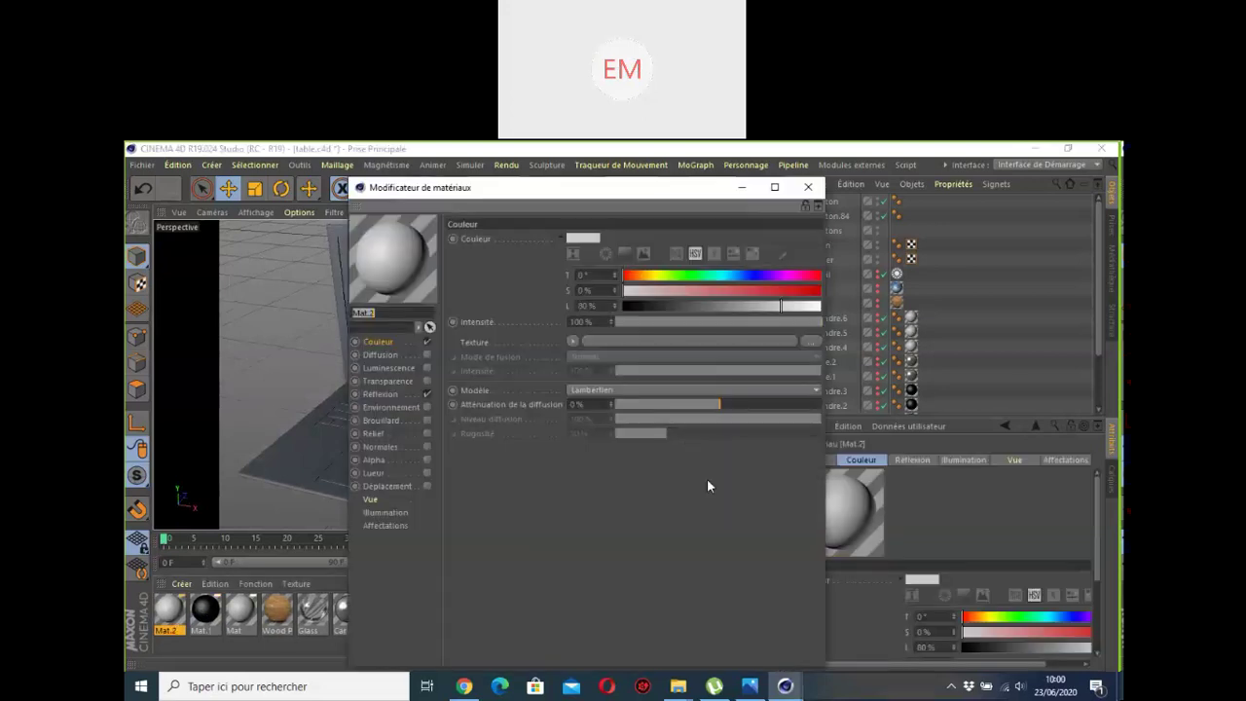
{"action": "left_click", "coordinate": [809, 186]}
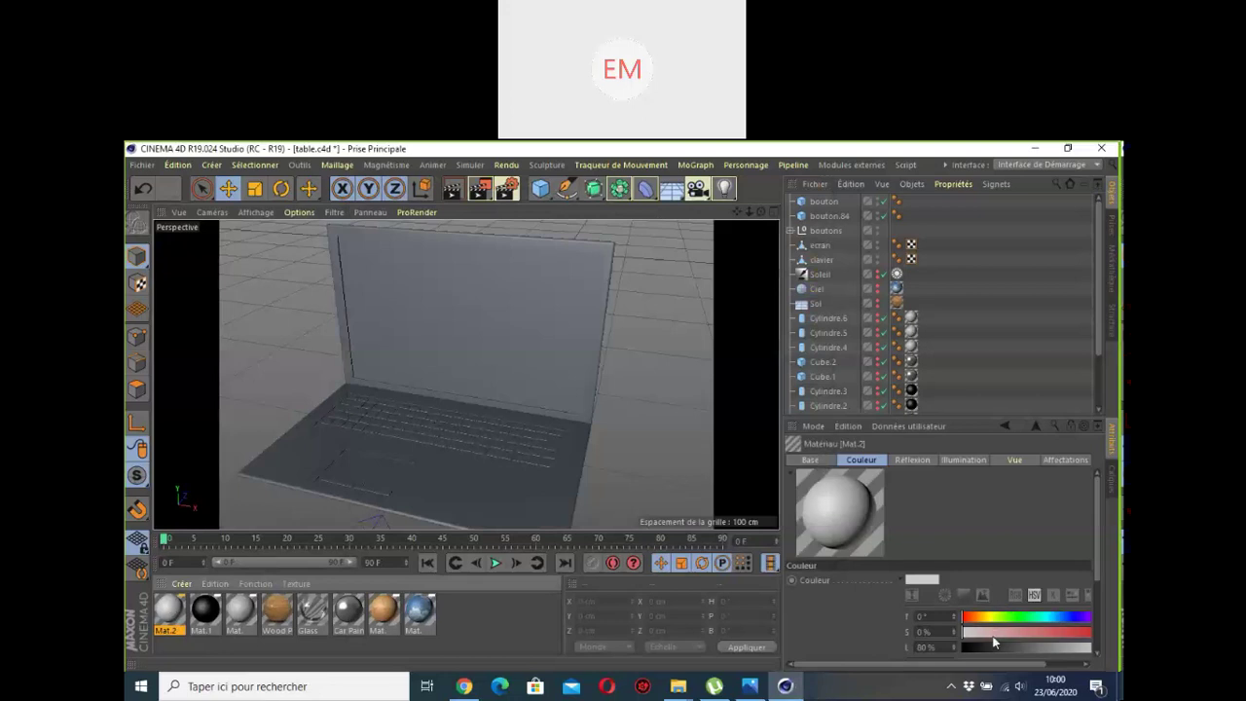
{"action": "double_click", "coordinate": [168, 611]}
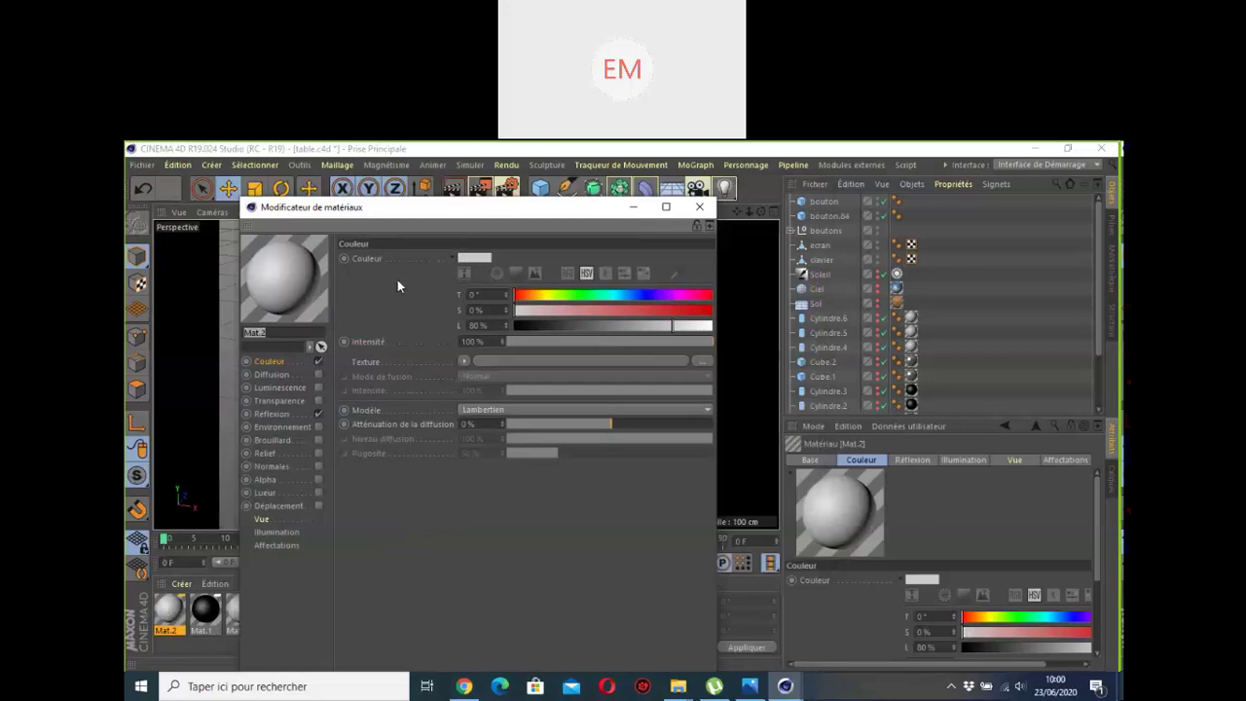
{"action": "left_click", "coordinate": [1097, 581]}
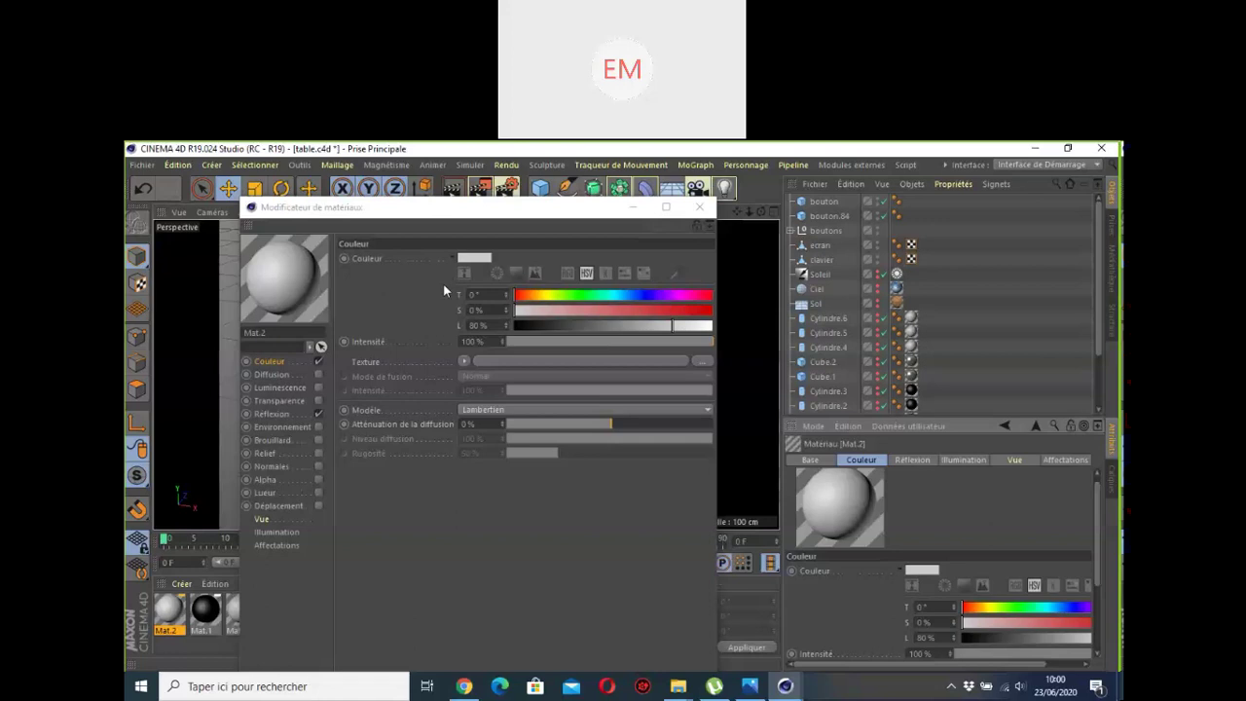
Step: Set Mat.2's colour to pure white (L 100%), then select Mat.1 and the materials after it
{"action": "left_click", "coordinate": [515, 272]}
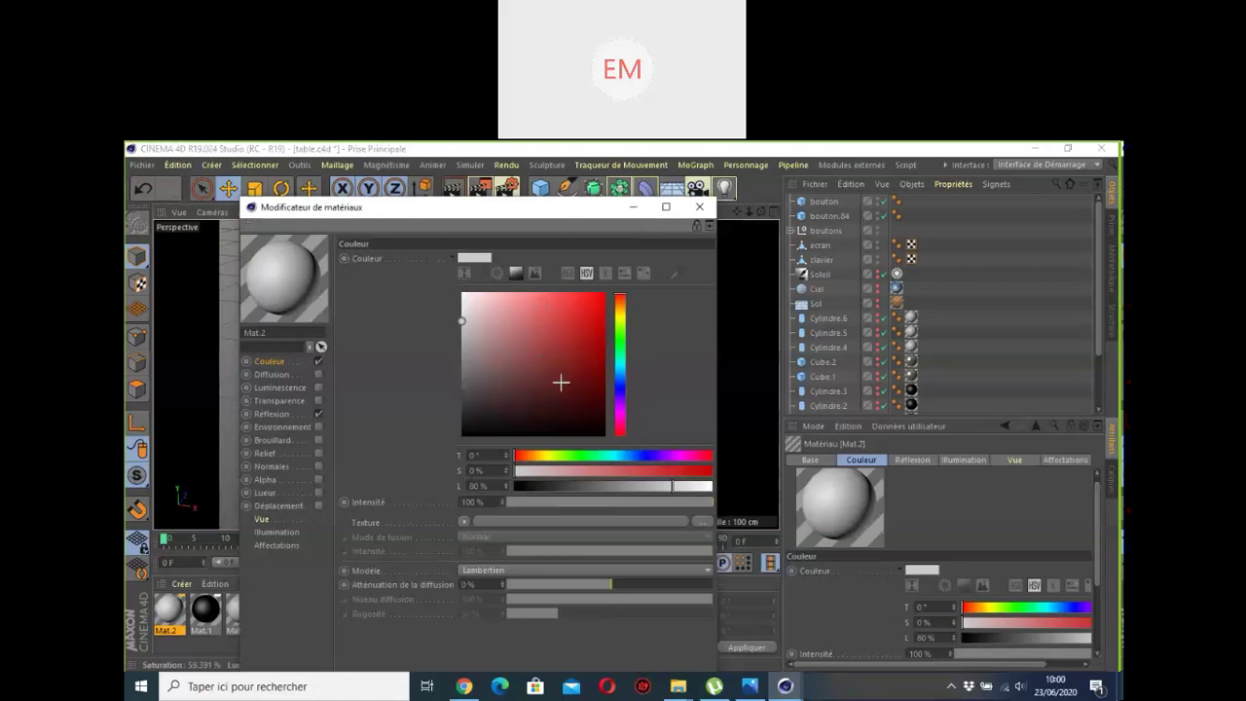
{"action": "left_click_drag", "start_coordinate": [536, 341], "coordinate": [461, 292]}
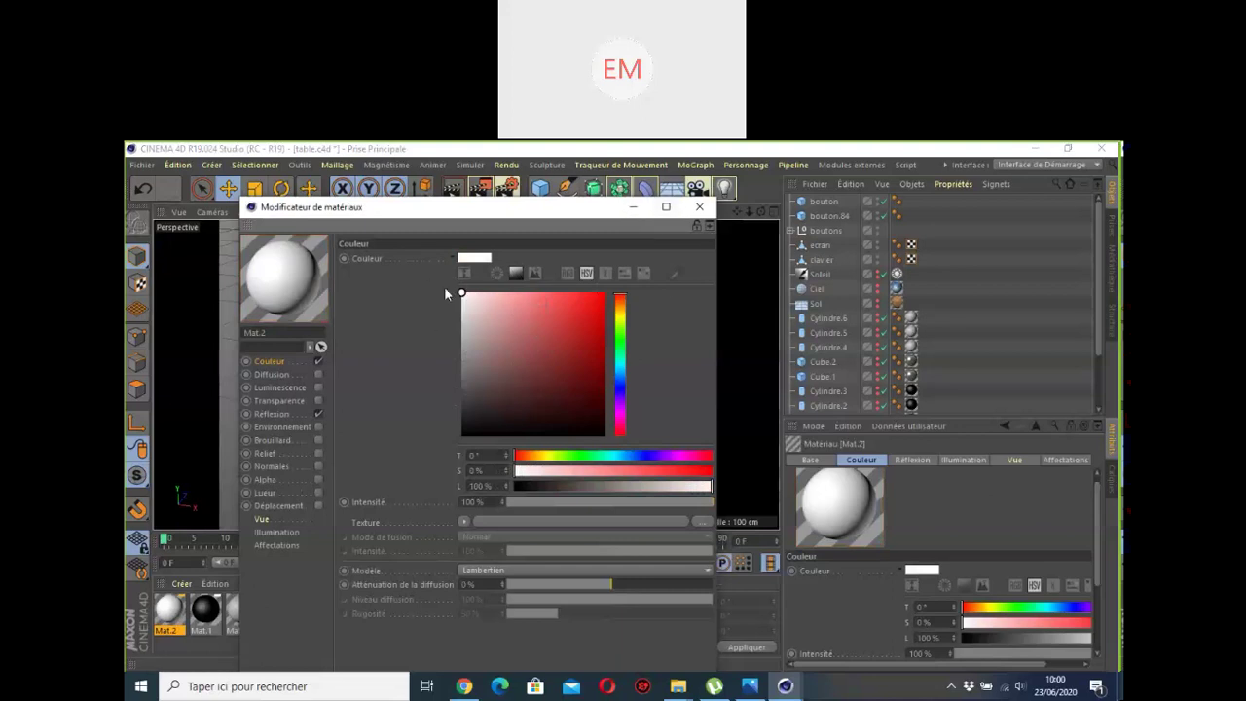
{"action": "left_click", "coordinate": [700, 212]}
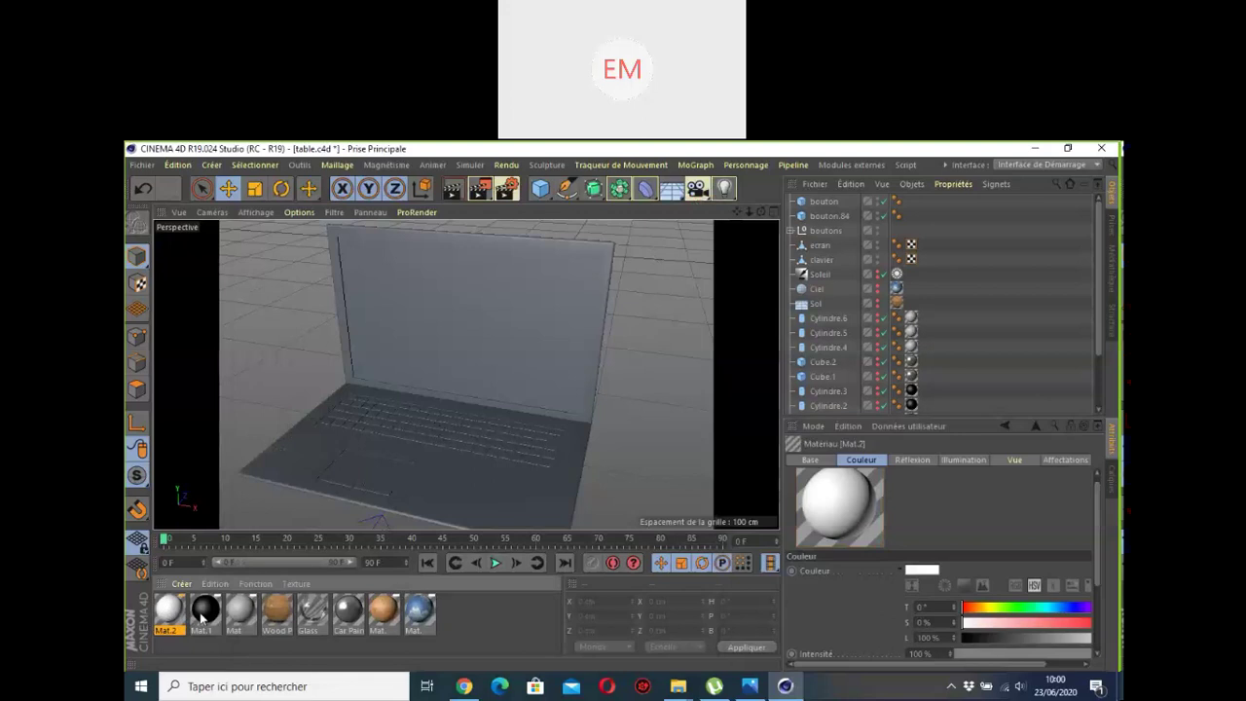
{"action": "left_click", "coordinate": [204, 612]}
{"action": "left_click_drag", "start_coordinate": [463, 611], "coordinate": [263, 628]}
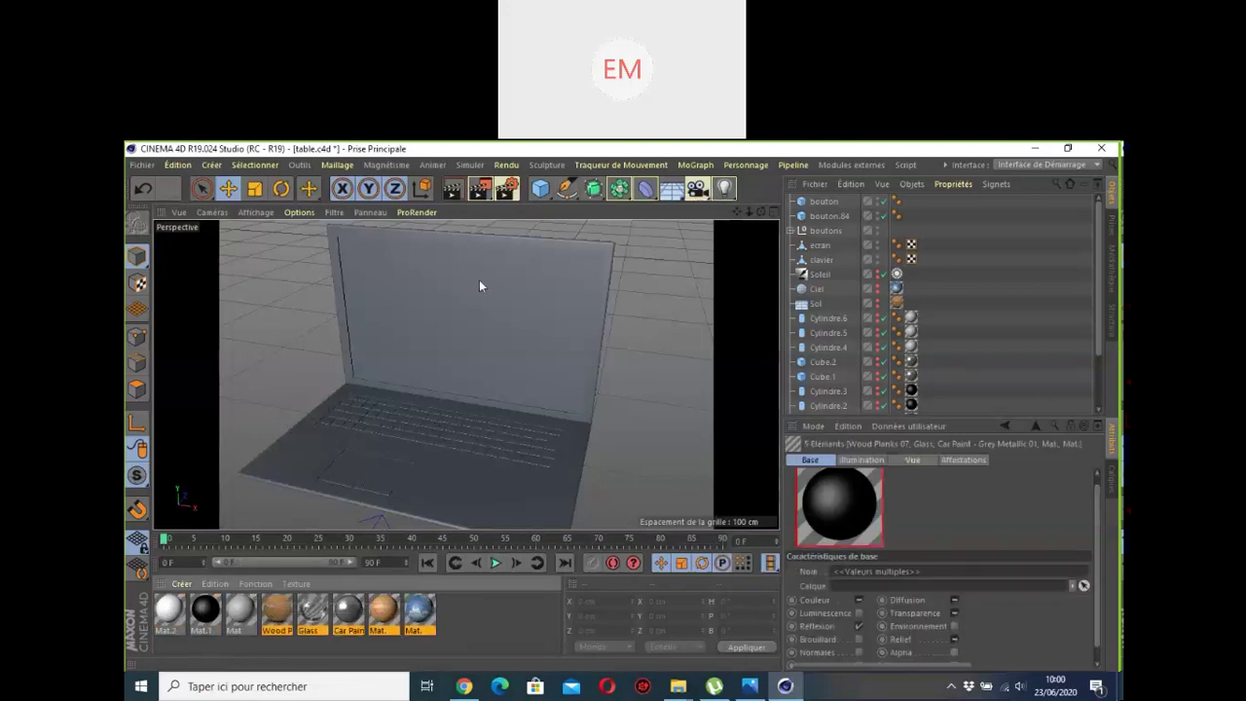
Step: Clear the material selection and expand the boutons group in the Object Manager
{"action": "left_click", "coordinate": [501, 608]}
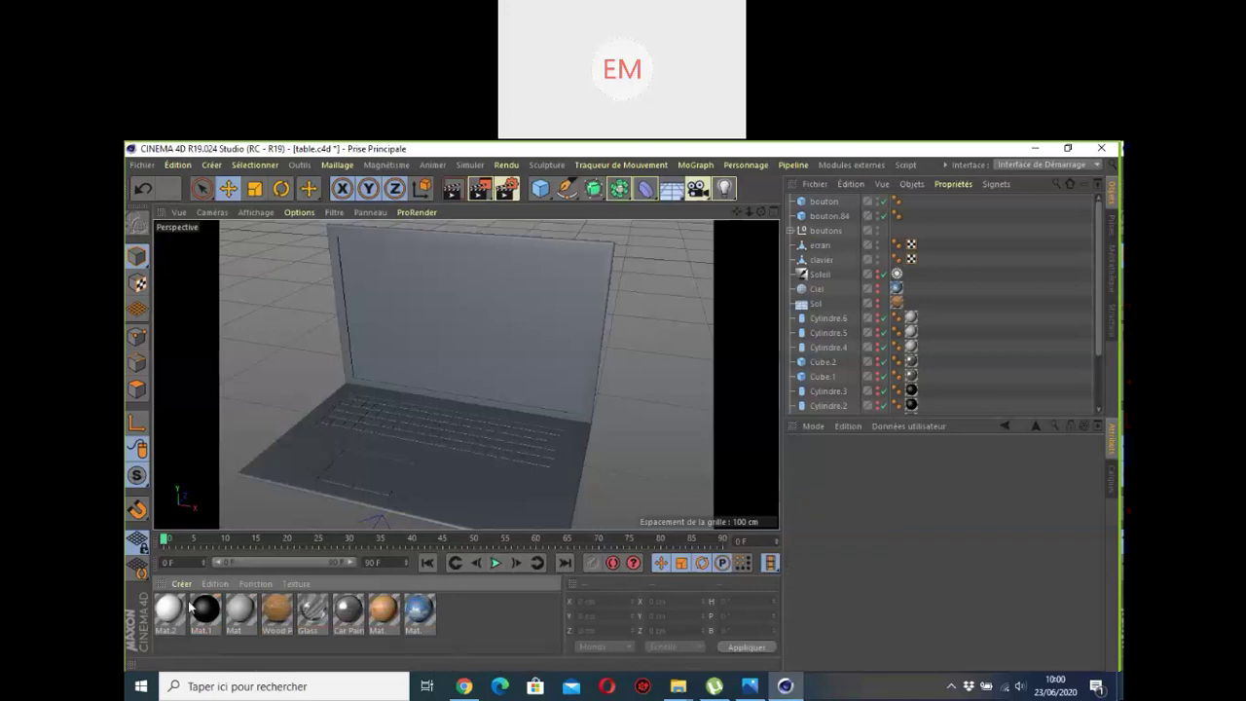
{"action": "left_click_drag", "start_coordinate": [358, 361], "coordinate": [364, 362], "text": "alt"}
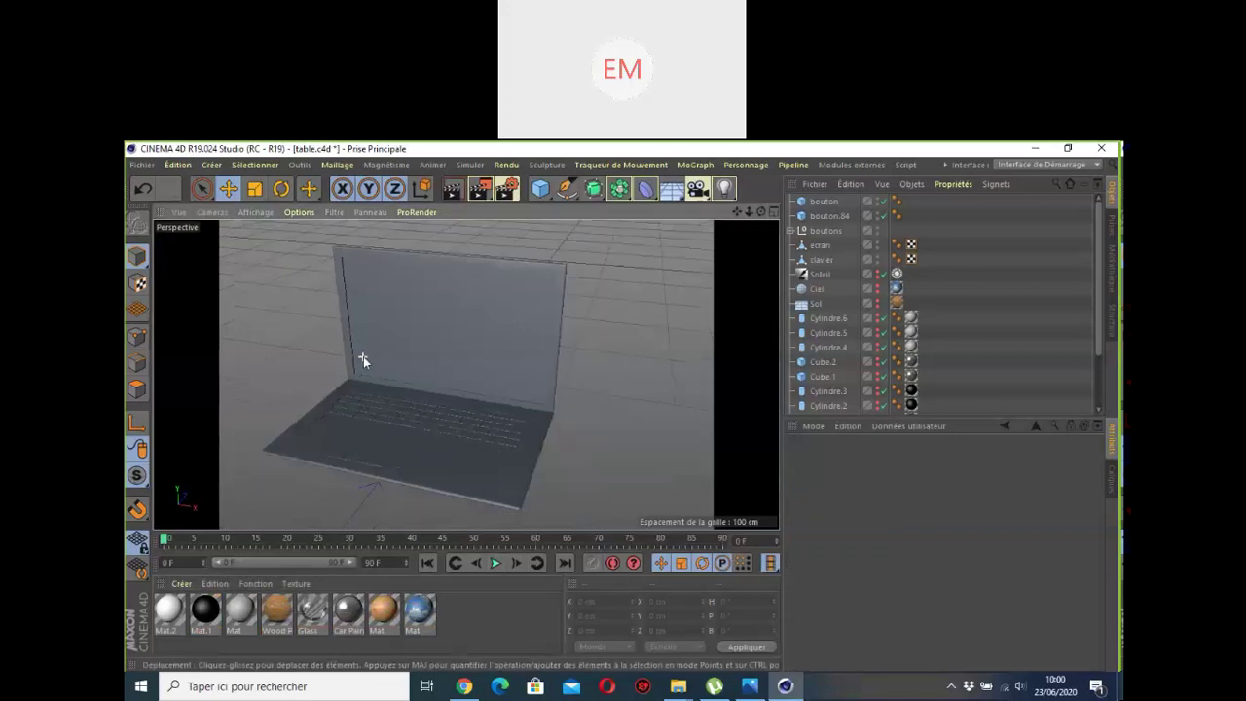
{"action": "scroll", "coordinate": [364, 357], "scroll_direction": "up", "scroll_amount": 3}
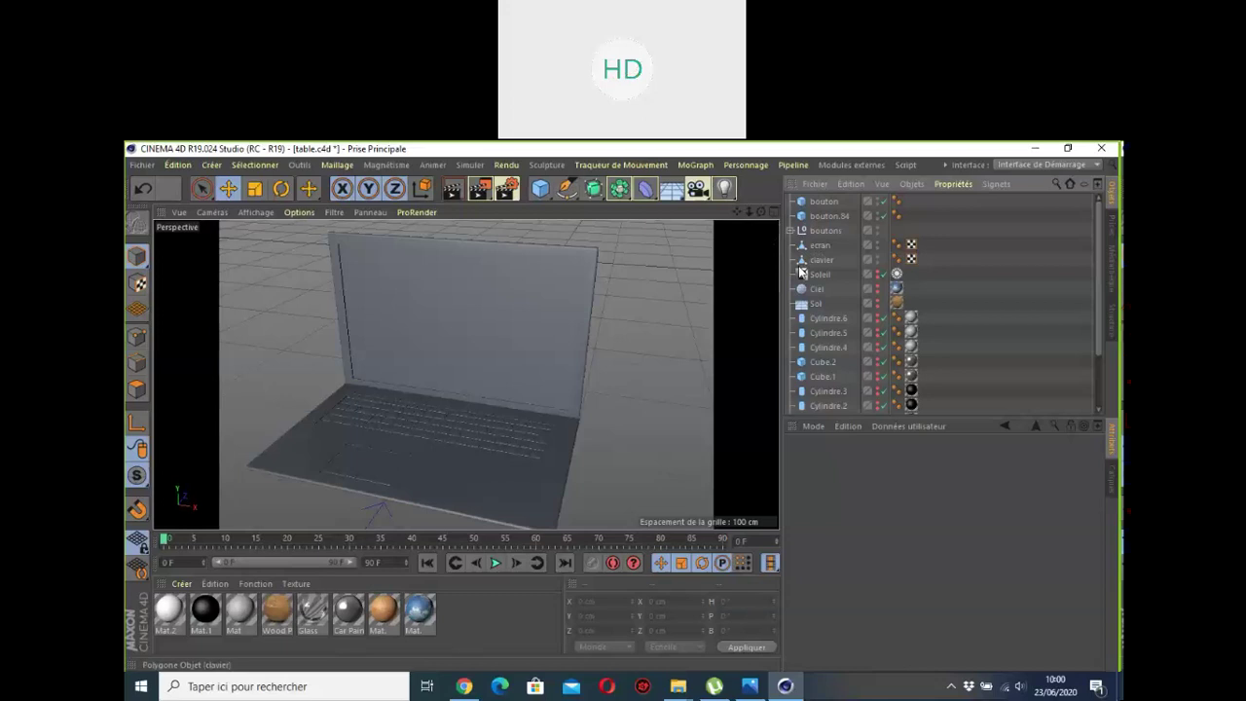
{"action": "left_click", "coordinate": [827, 234]}
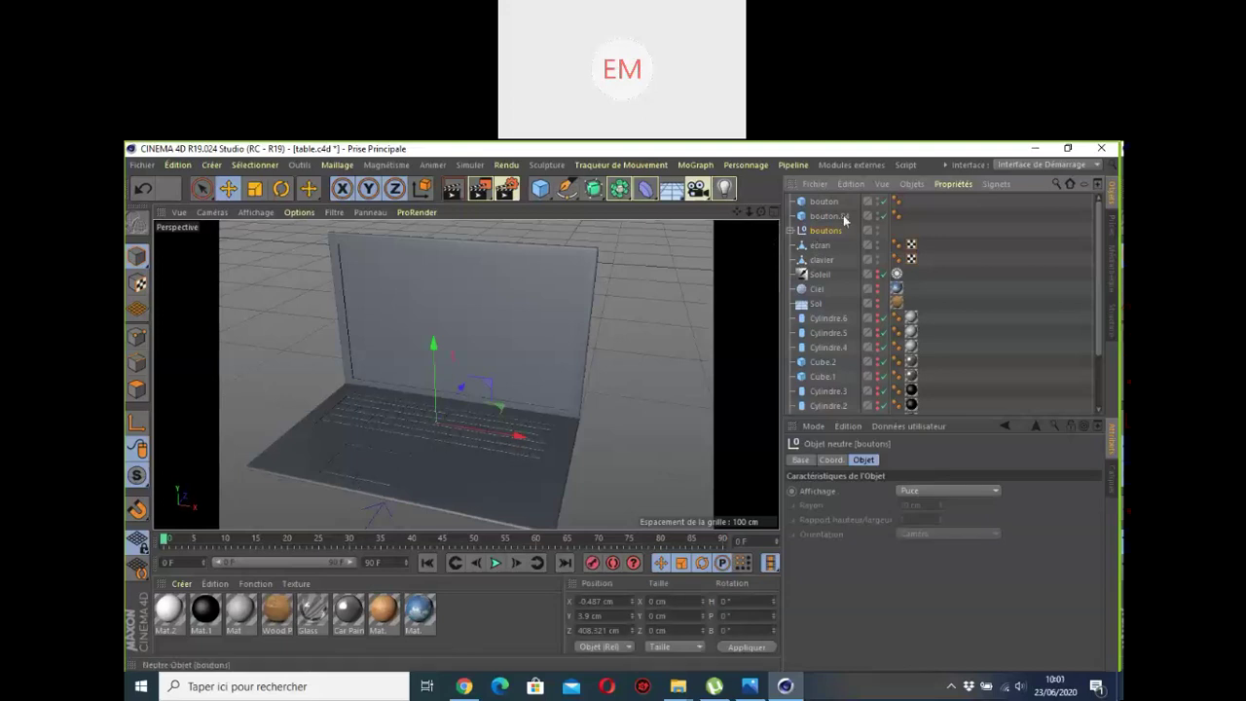
{"action": "left_click_drag", "start_coordinate": [828, 215], "coordinate": [813, 216]}
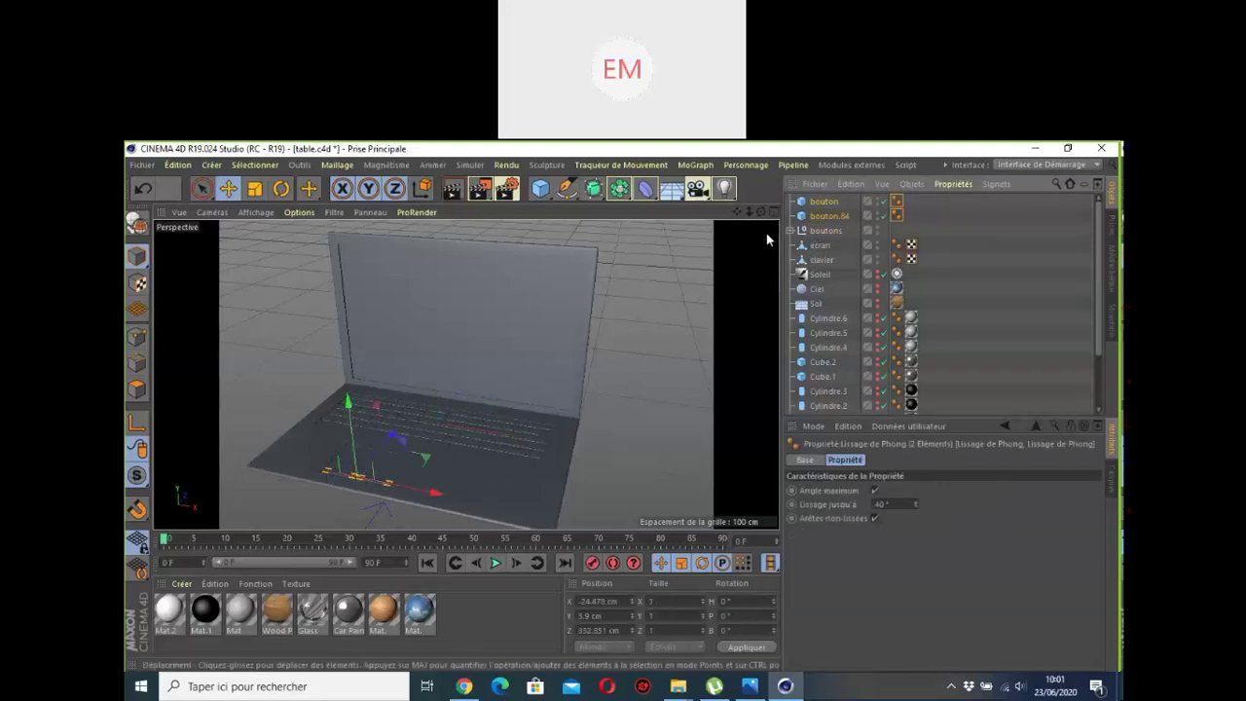
{"action": "left_click", "coordinate": [791, 231]}
Step: Move bouton.93 out of boutons and put bouton and bouton.84 into the group
{"action": "left_click", "coordinate": [836, 261]}
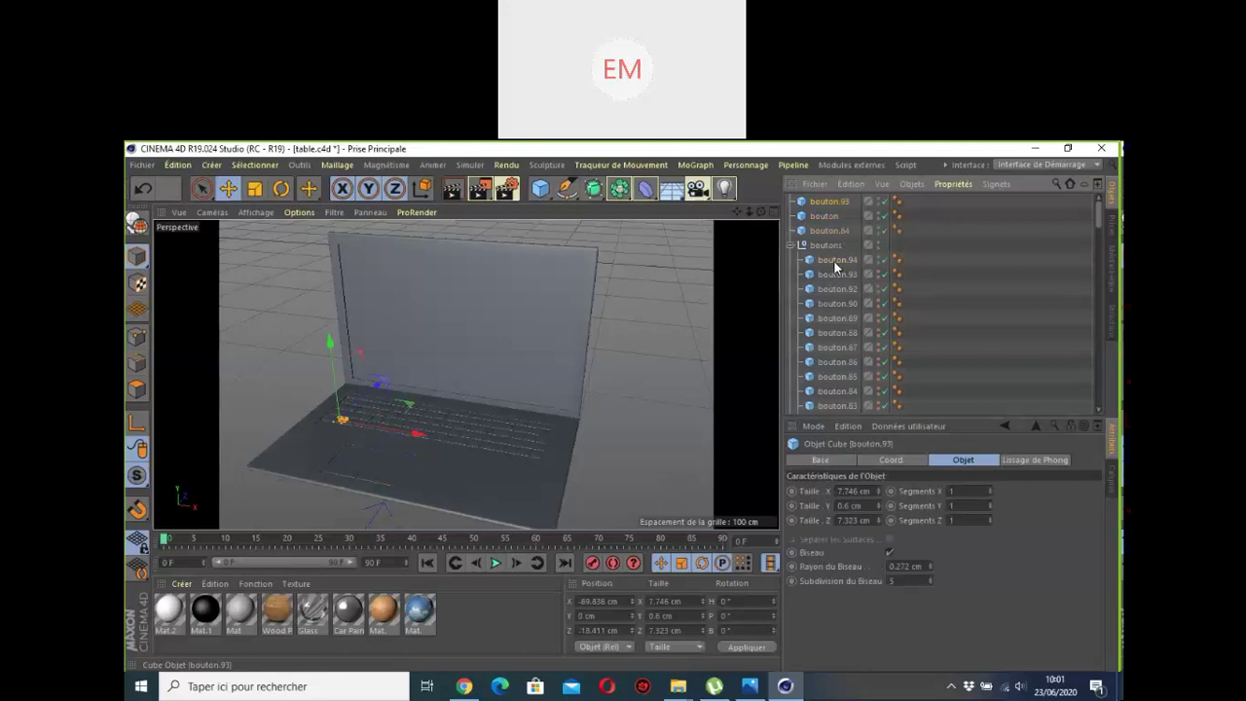
{"action": "left_click_drag", "start_coordinate": [835, 263], "coordinate": [831, 199]}
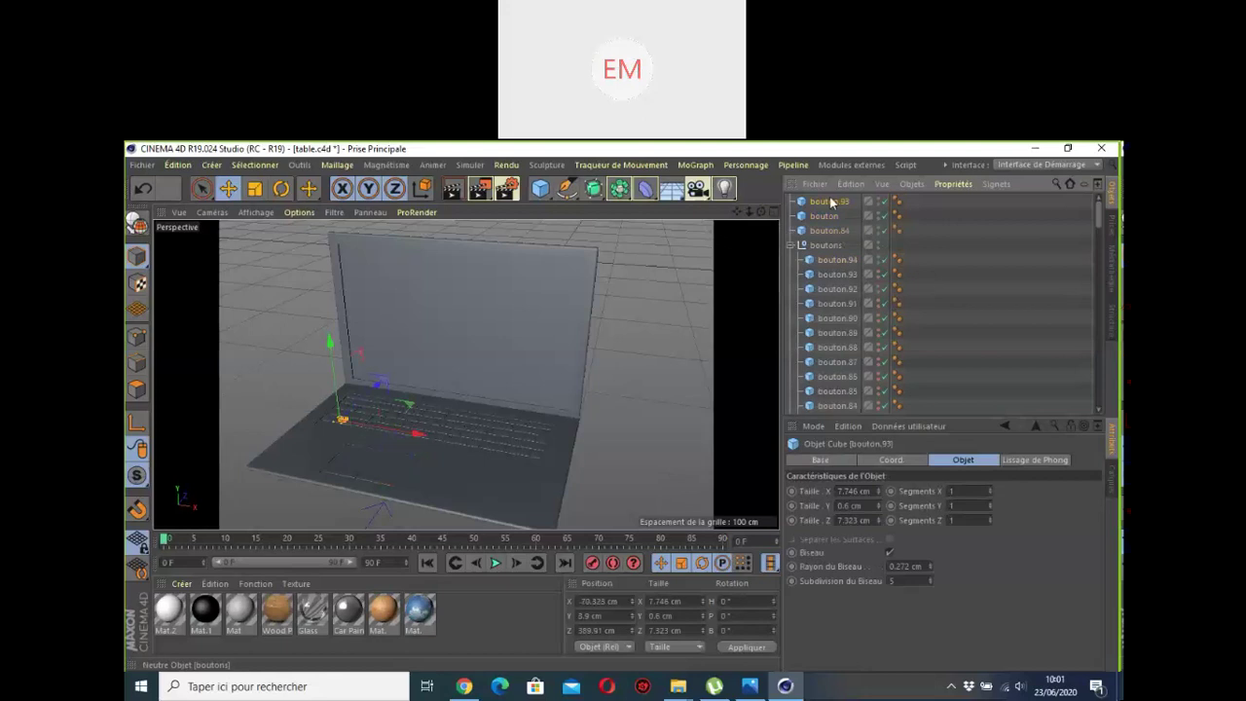
{"action": "left_click", "coordinate": [793, 246]}
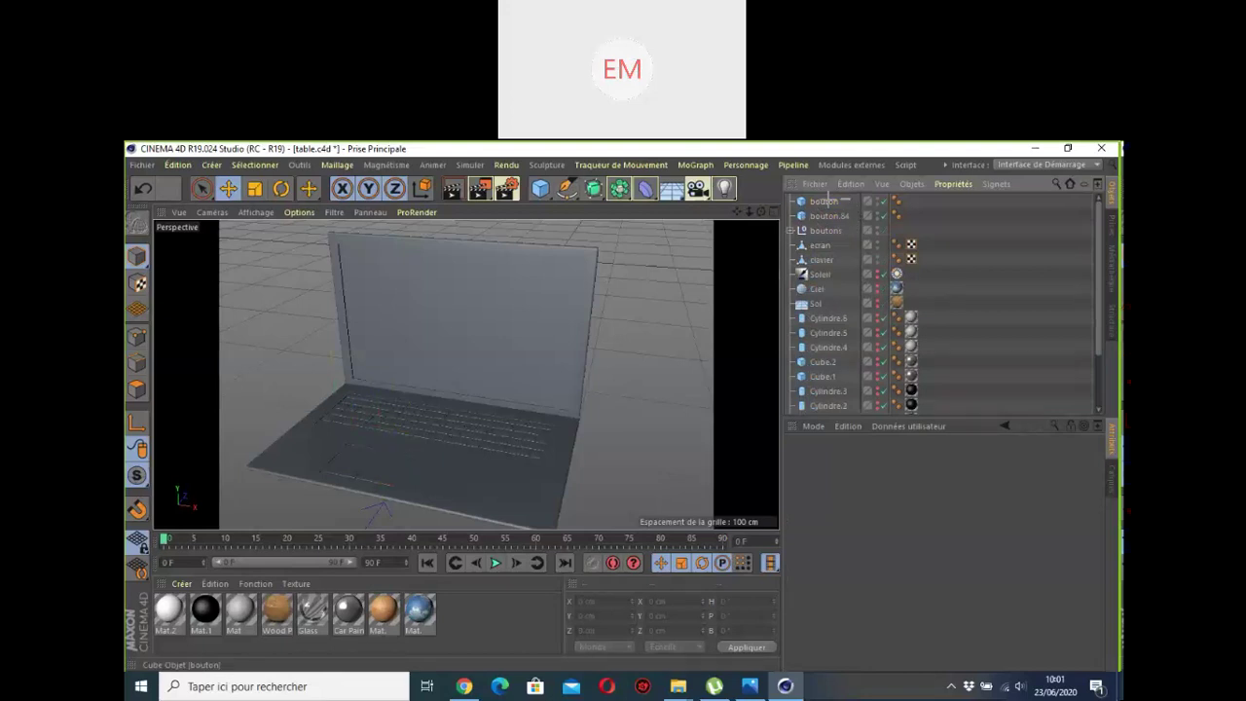
{"action": "left_click", "coordinate": [802, 216], "text": "shift"}
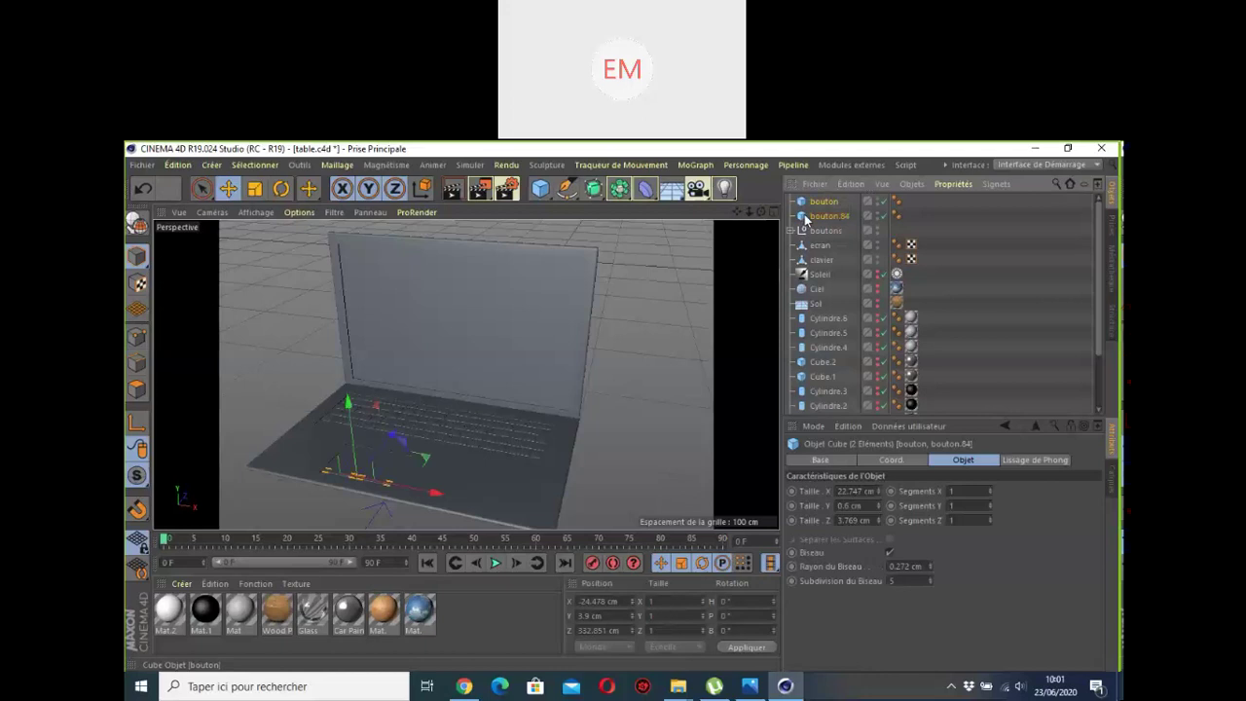
{"action": "left_click_drag", "start_coordinate": [803, 216], "coordinate": [816, 231]}
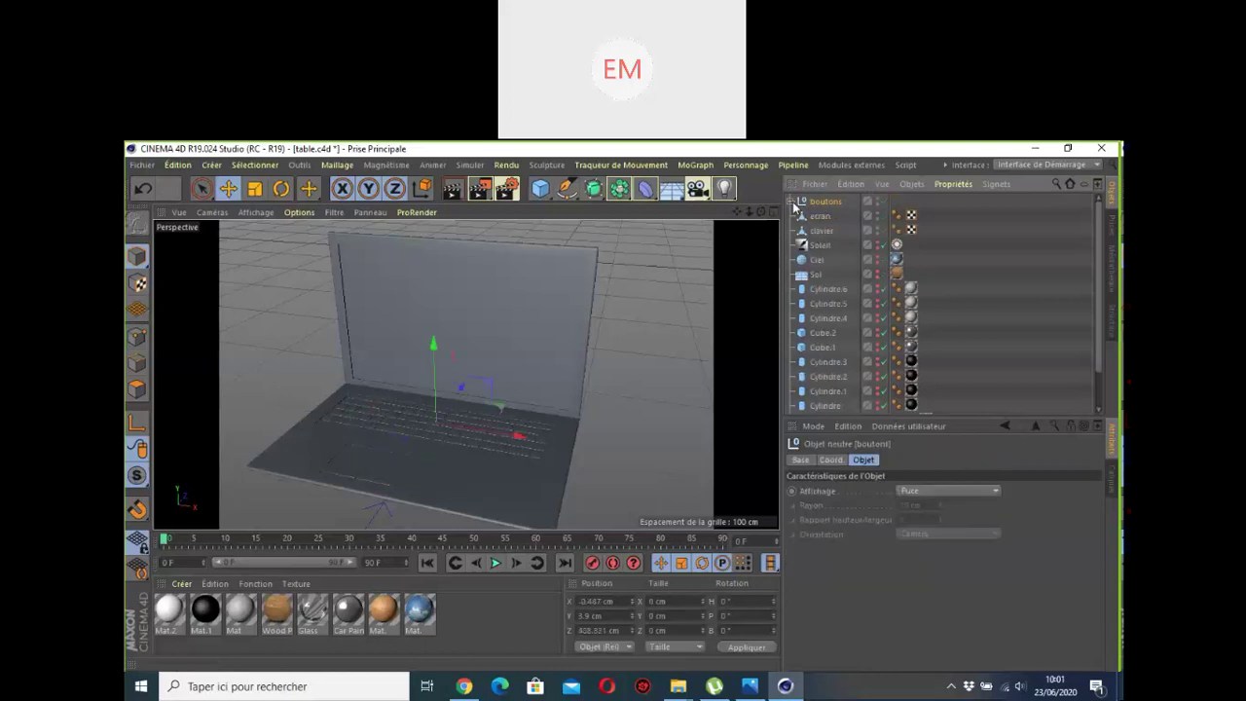
{"action": "key", "text": "ctrl+a"}
Step: Apply black Mat.1 to the boutons keys and white Mat.2 to clavier, then render a preview
{"action": "left_click", "coordinate": [204, 618]}
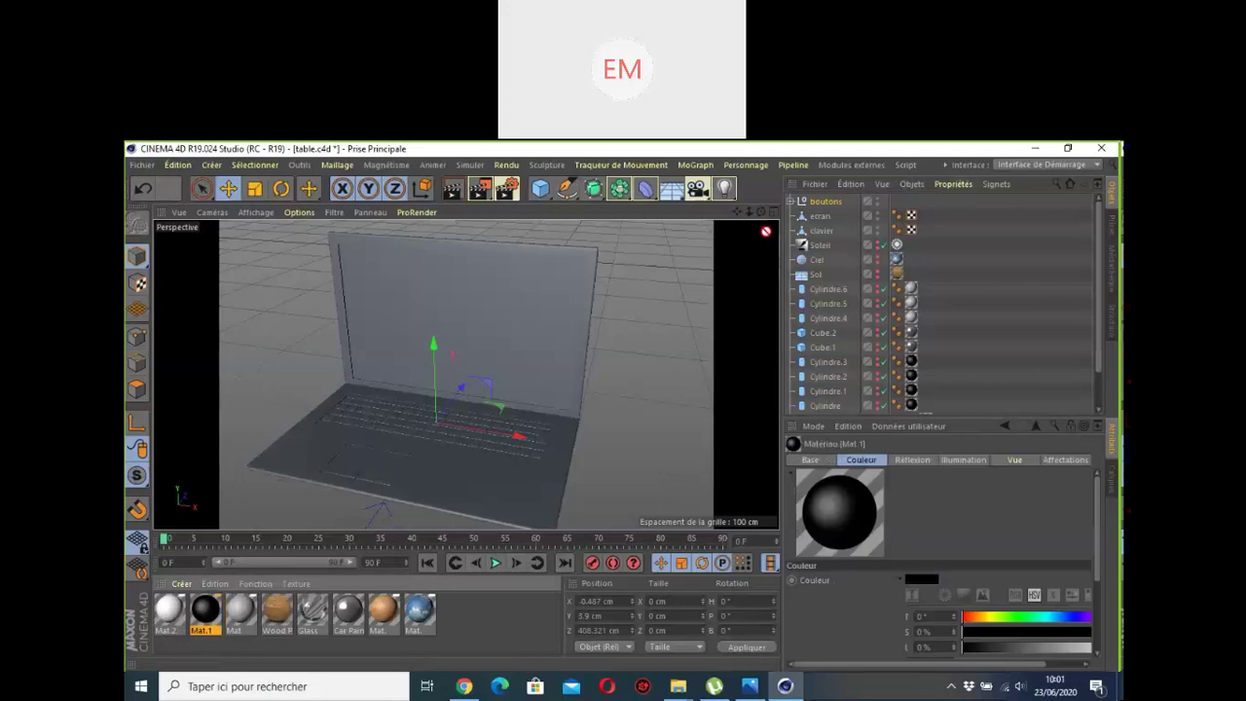
{"action": "mouse_move", "coordinate": [206, 617]}
{"action": "left_mouse_down"}
{"action": "mouse_move", "coordinate": [473, 483]}
{"action": "mouse_move", "coordinate": [828, 202]}
{"action": "left_mouse_up"}
{"action": "left_click_drag", "start_coordinate": [825, 200], "coordinate": [825, 199]}
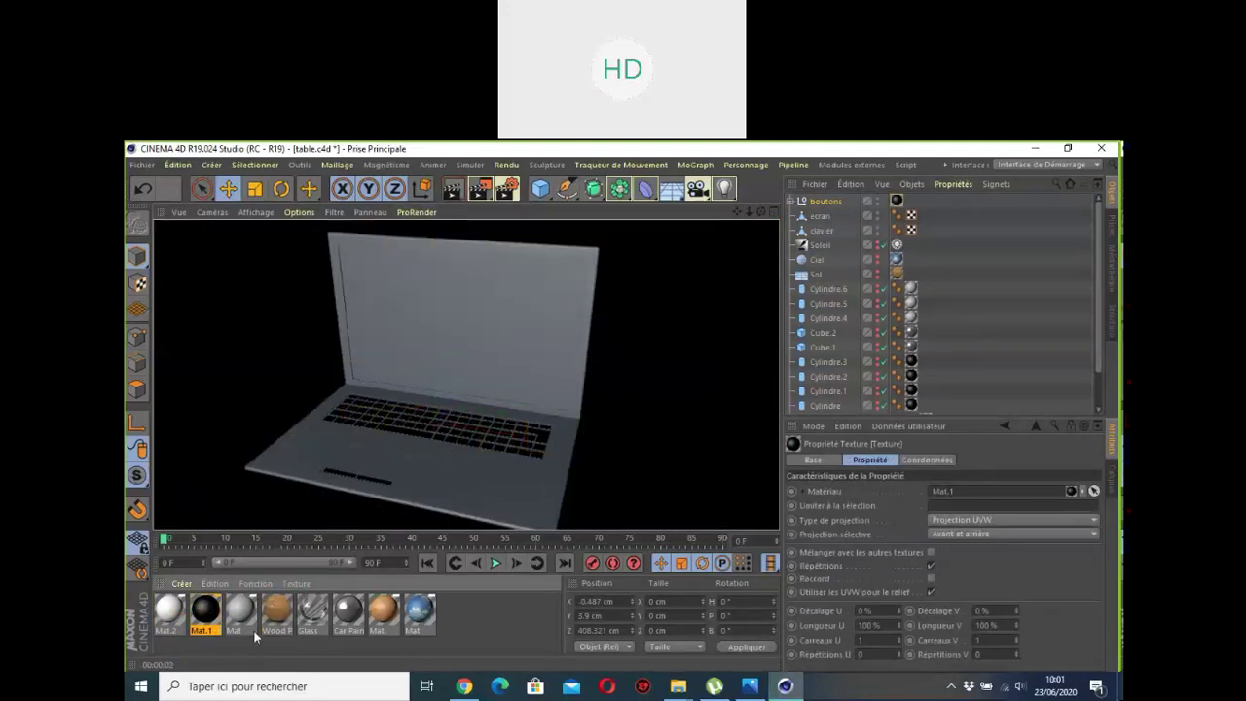
{"action": "left_click", "coordinate": [822, 230]}
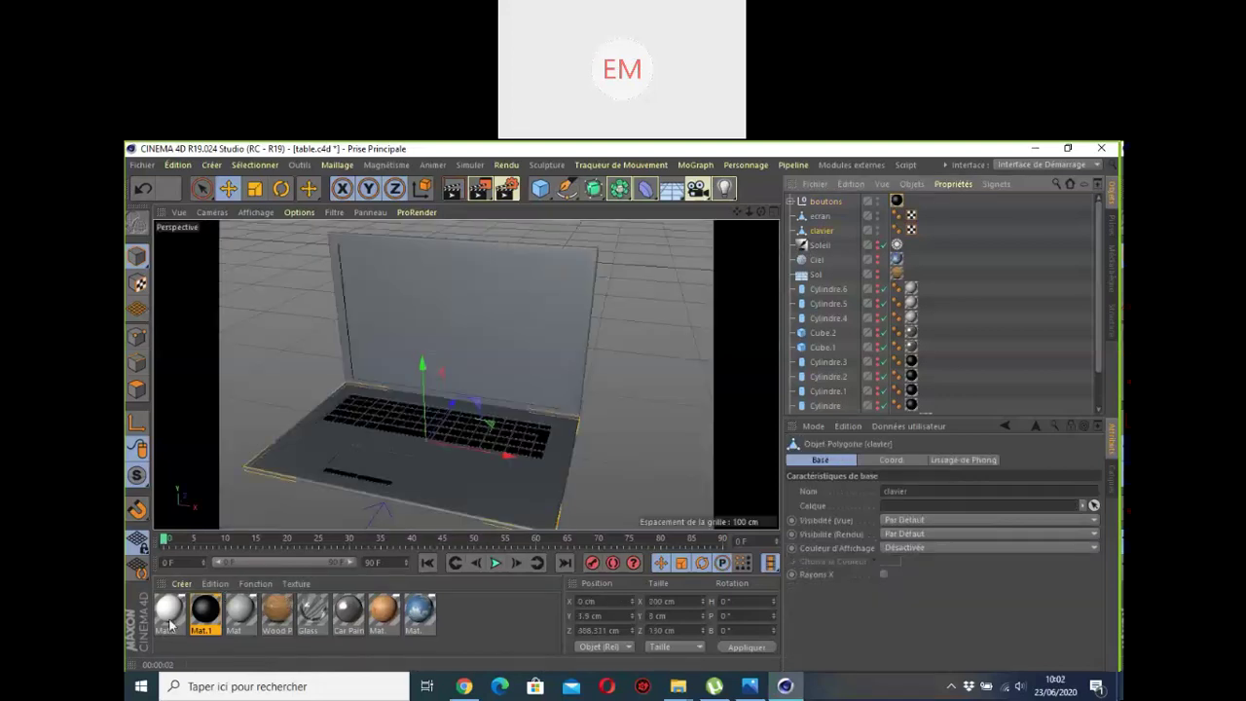
{"action": "mouse_move", "coordinate": [168, 611]}
{"action": "left_mouse_down"}
{"action": "mouse_move", "coordinate": [766, 304]}
{"action": "mouse_move", "coordinate": [822, 233]}
{"action": "left_mouse_up"}
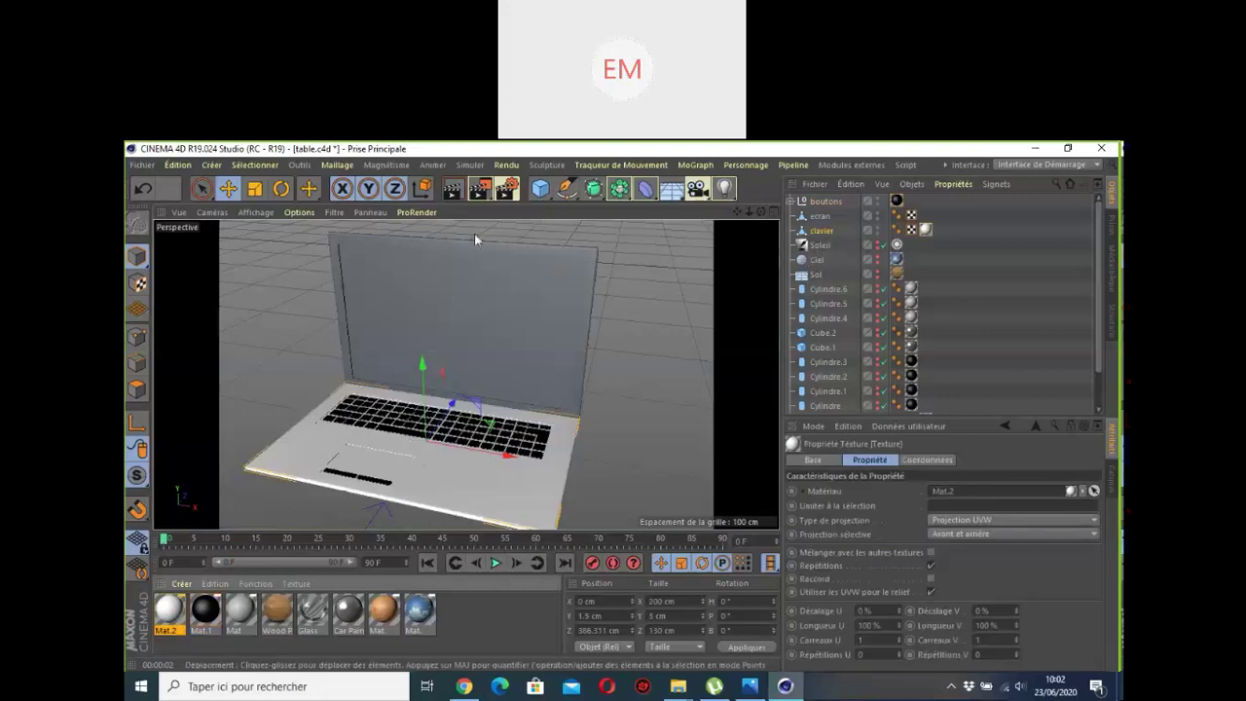
{"action": "key", "text": "ctrl+r"}
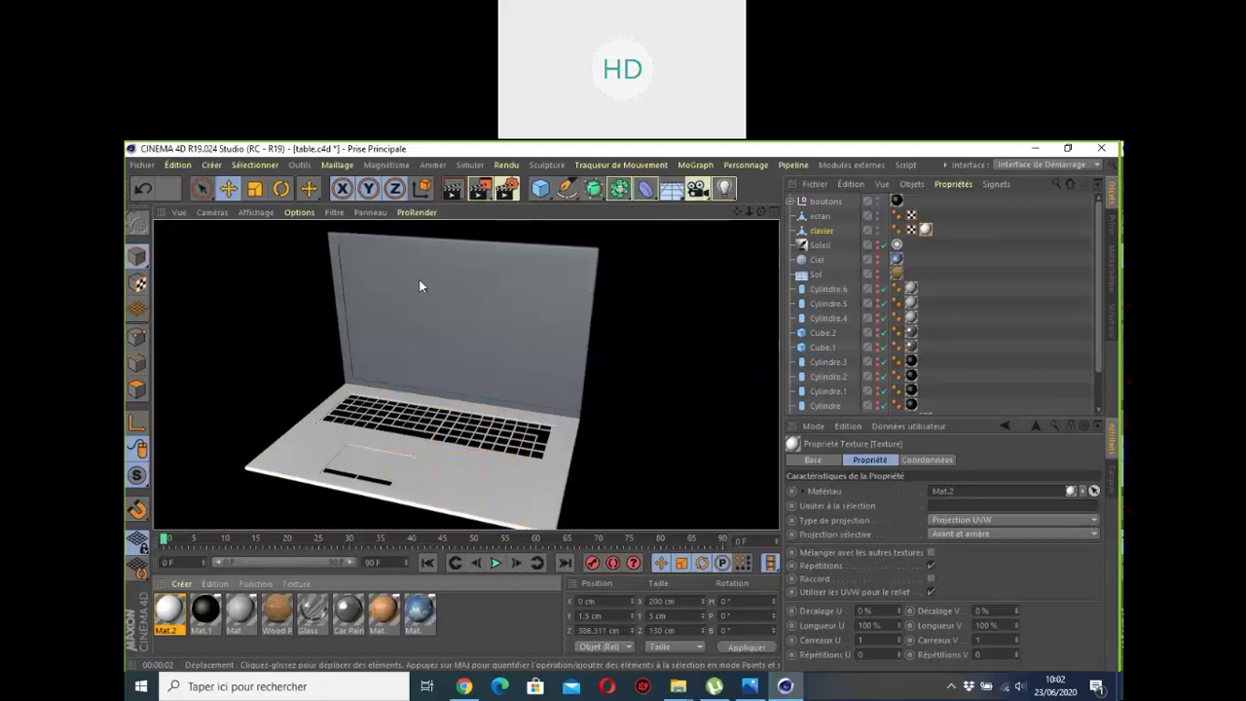
Step: Apply white Mat.2 to the ecran screen, frame the whole laptop, and save table.c4d
{"action": "left_click", "coordinate": [168, 613]}
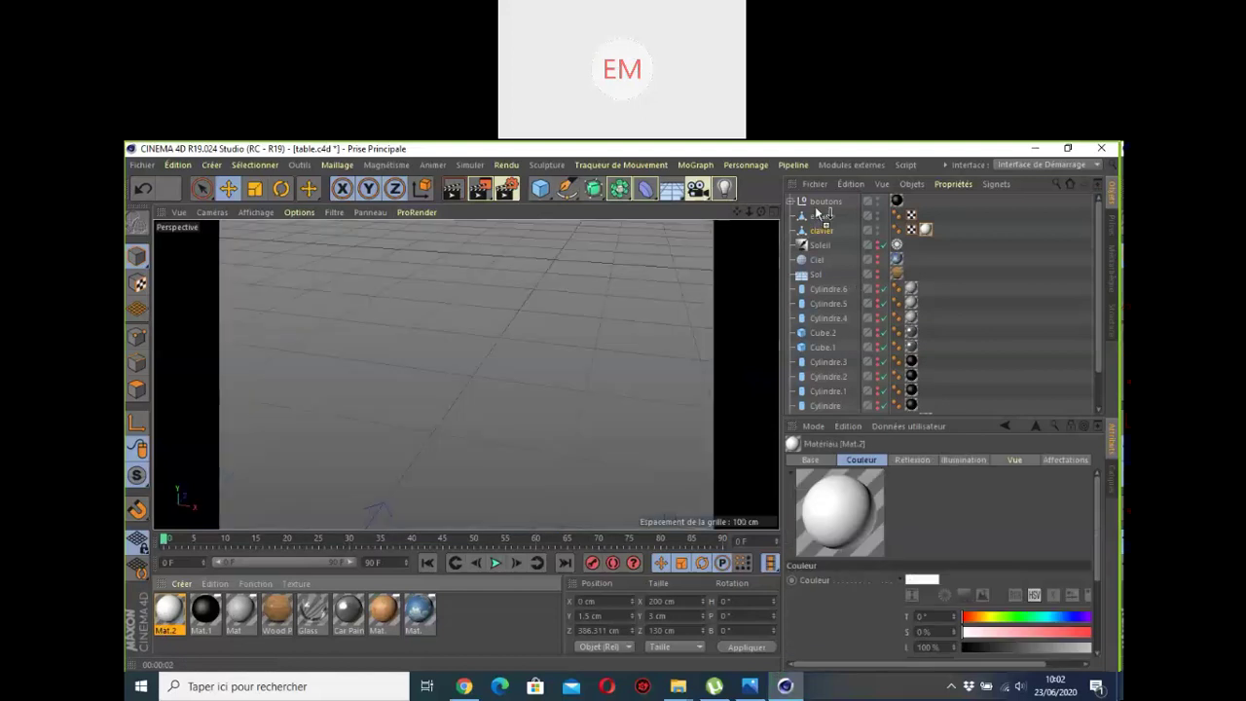
{"action": "left_click_drag", "start_coordinate": [816, 218], "coordinate": [818, 218]}
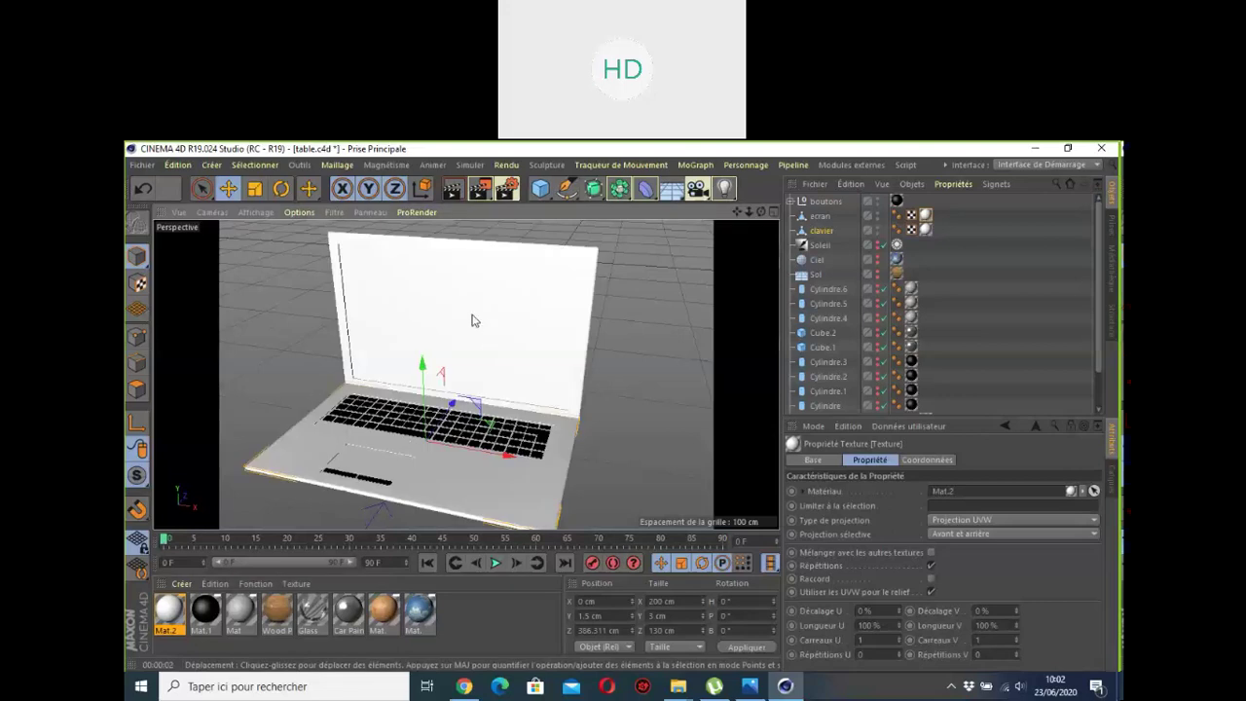
{"action": "left_click_drag", "start_coordinate": [314, 414], "coordinate": [489, 222], "text": "alt"}
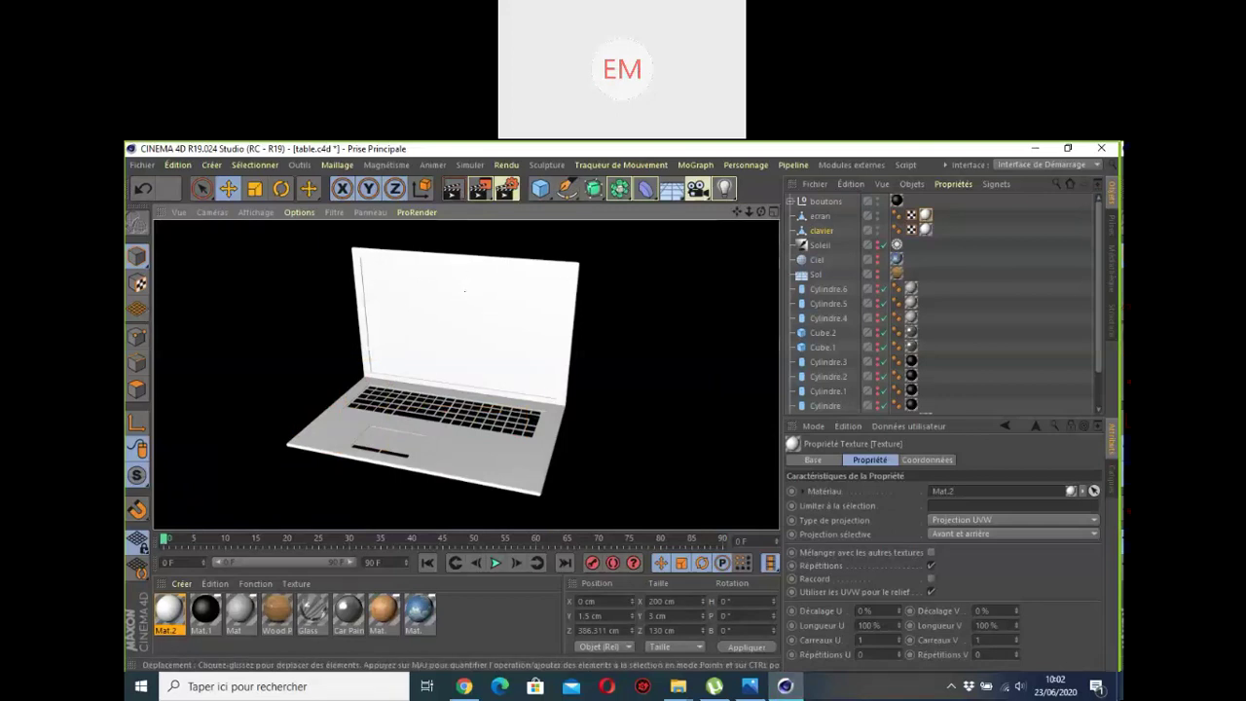
{"action": "key", "text": "ctrl+s"}
Step: Minimize the open windows and search Windows for 'capt' to find the Snipping Tool
{"action": "left_click", "coordinate": [1033, 151]}
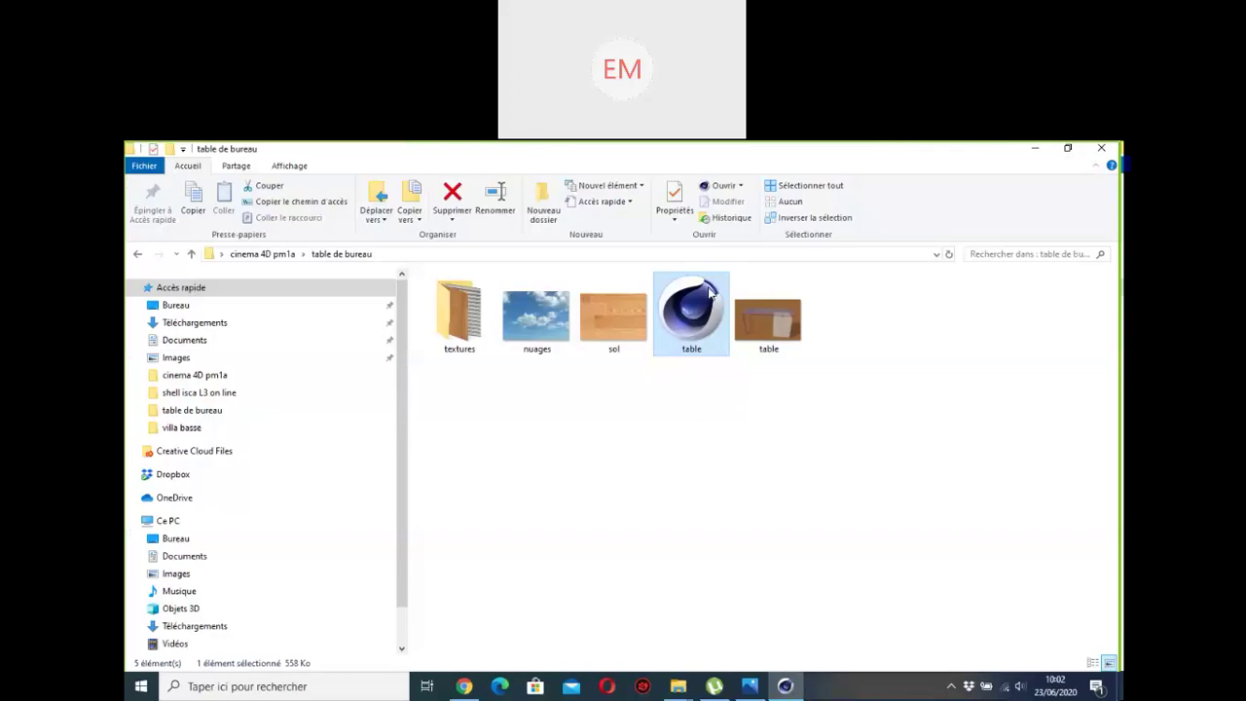
{"action": "left_click", "coordinate": [1034, 151]}
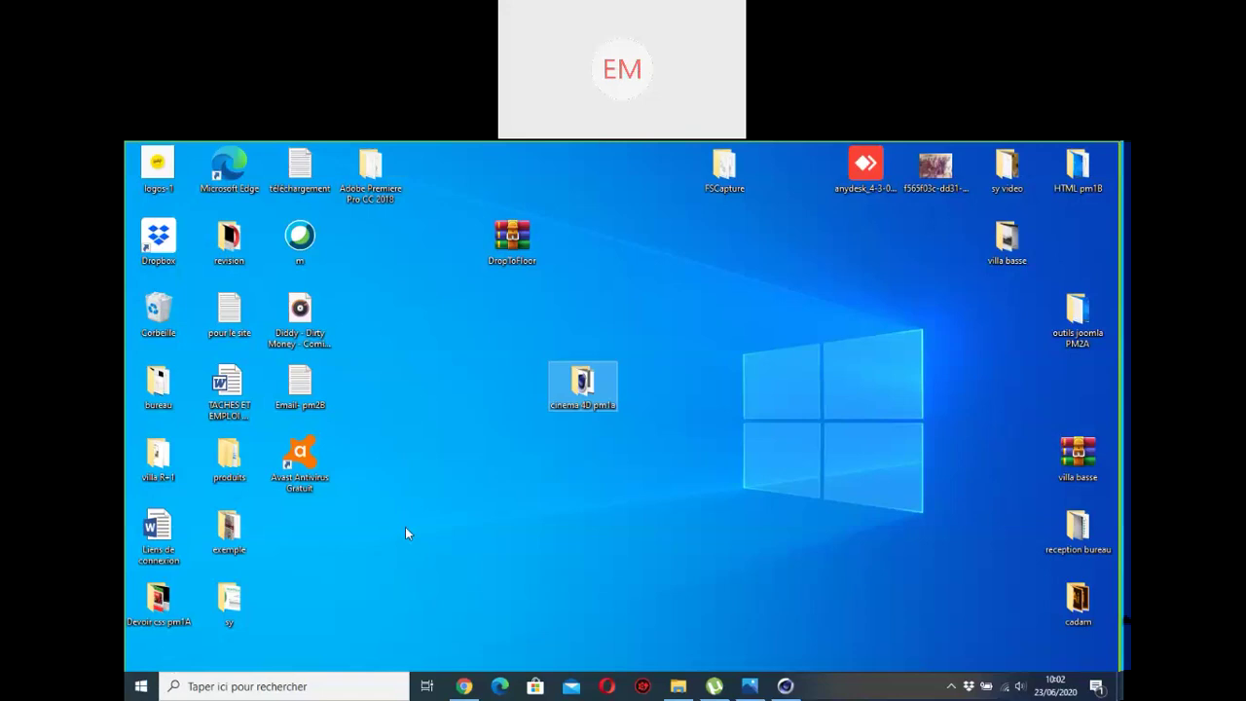
{"action": "left_click", "coordinate": [138, 687]}
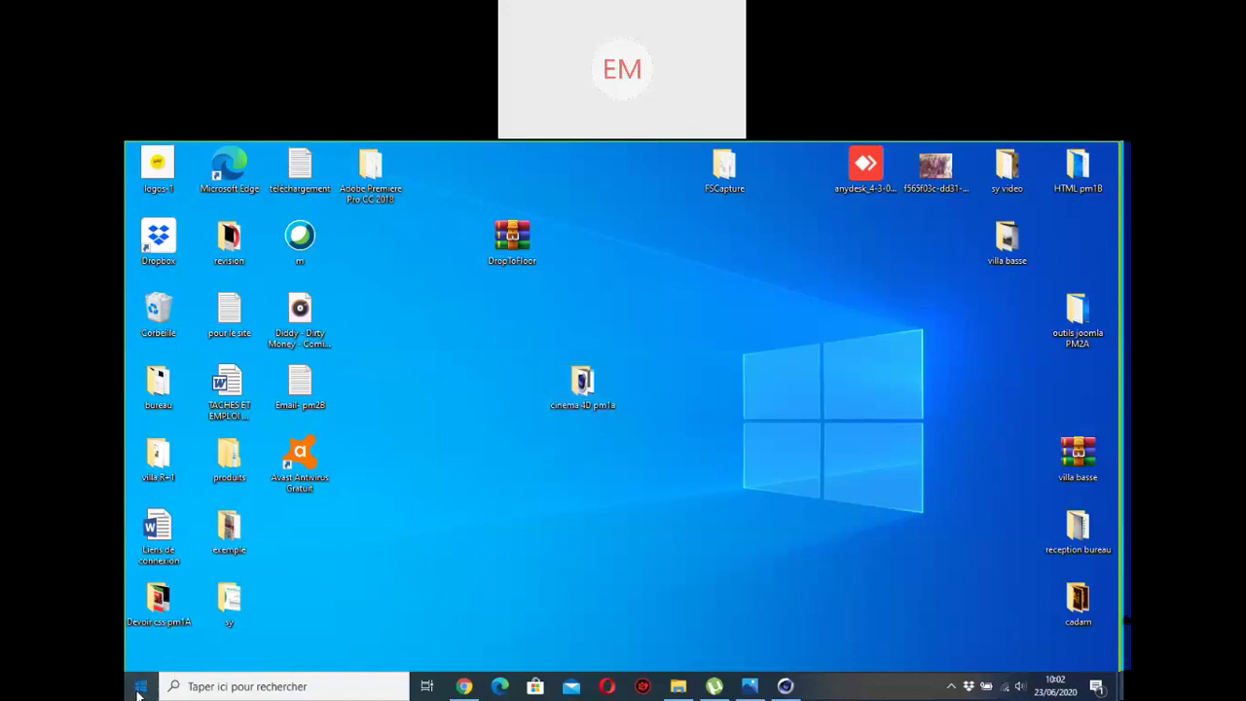
{"action": "left_click", "coordinate": [139, 689]}
{"action": "type", "text": "c"}
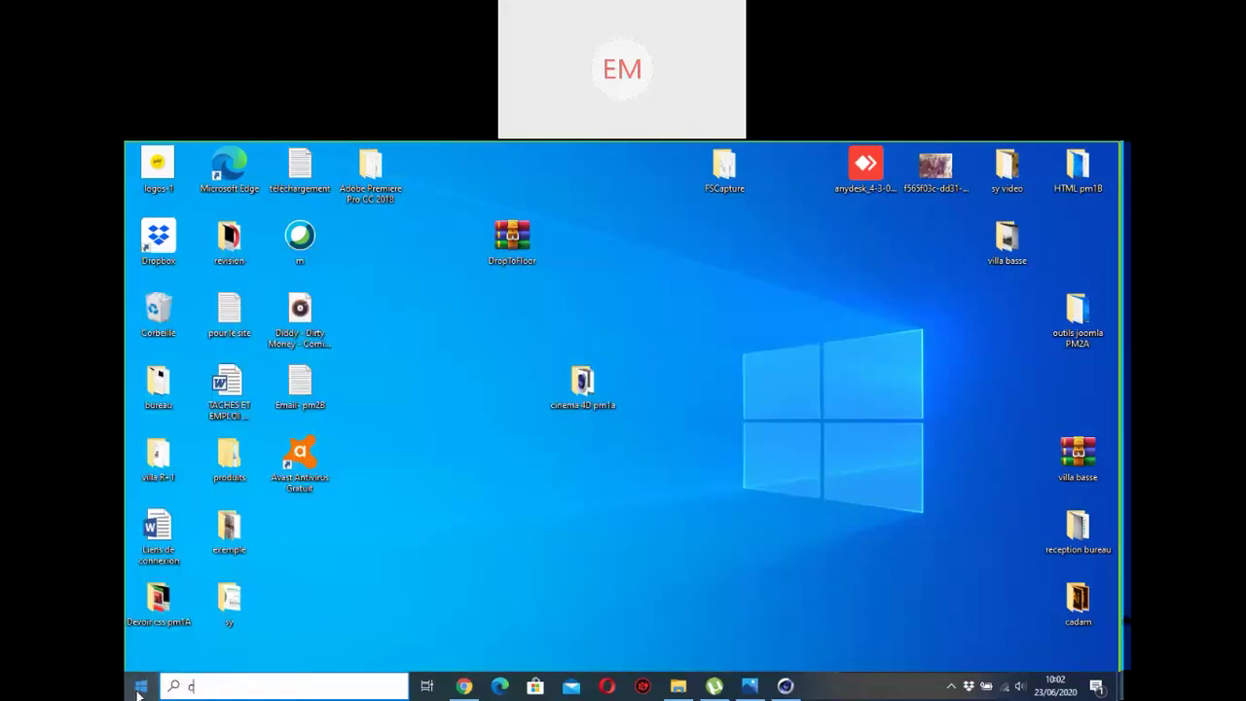
{"action": "type", "text": "apt"}
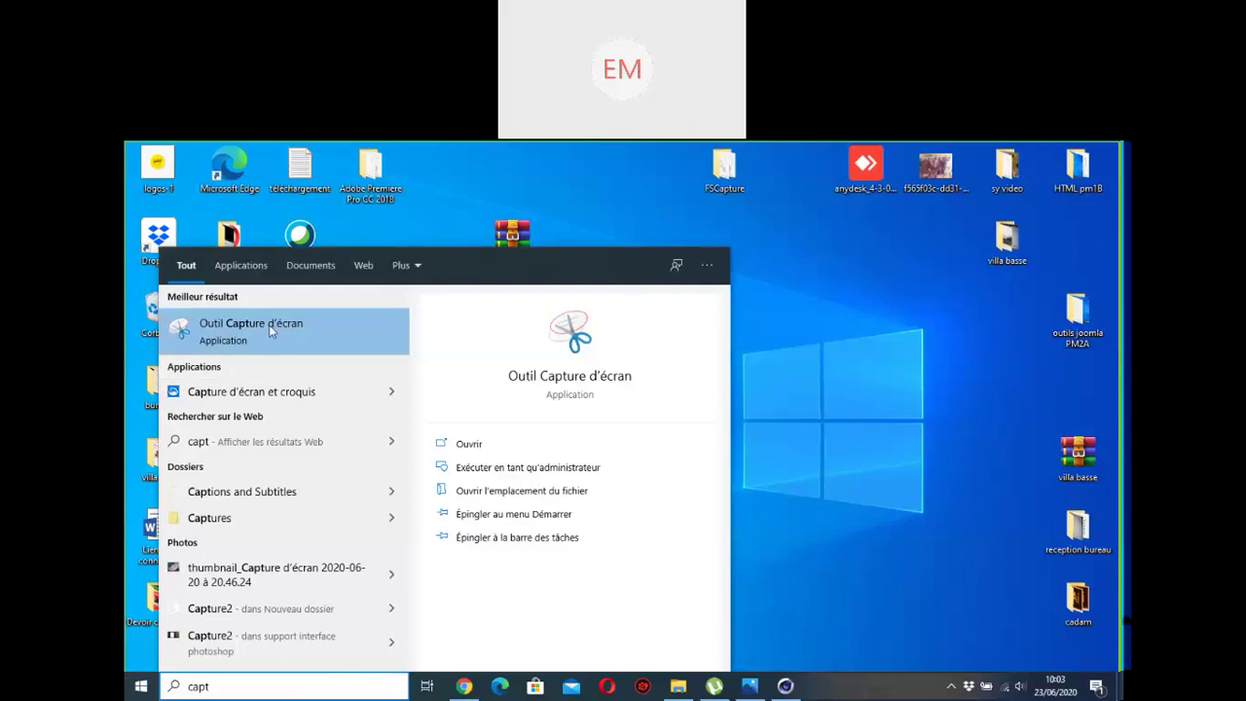
Step: Launch Outil Capture d'écran and capture the whole desktop area
{"action": "left_click", "coordinate": [270, 332]}
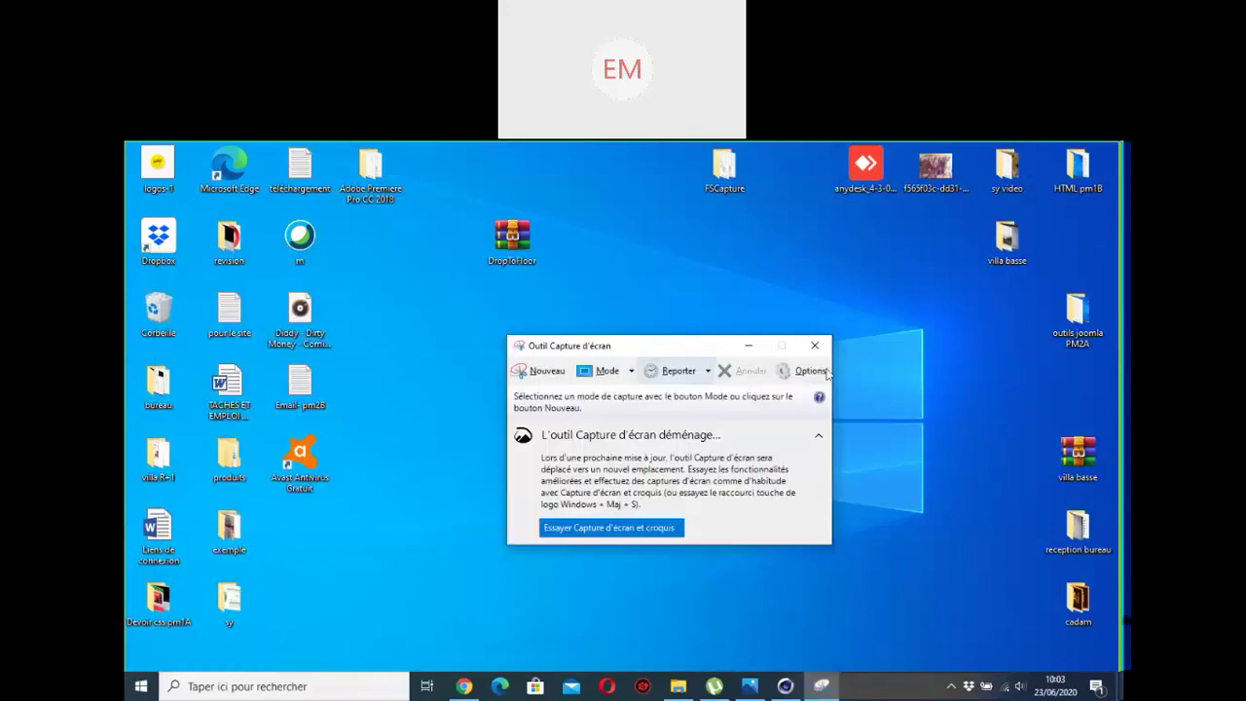
{"action": "left_click_drag", "start_coordinate": [536, 346], "coordinate": [689, 356]}
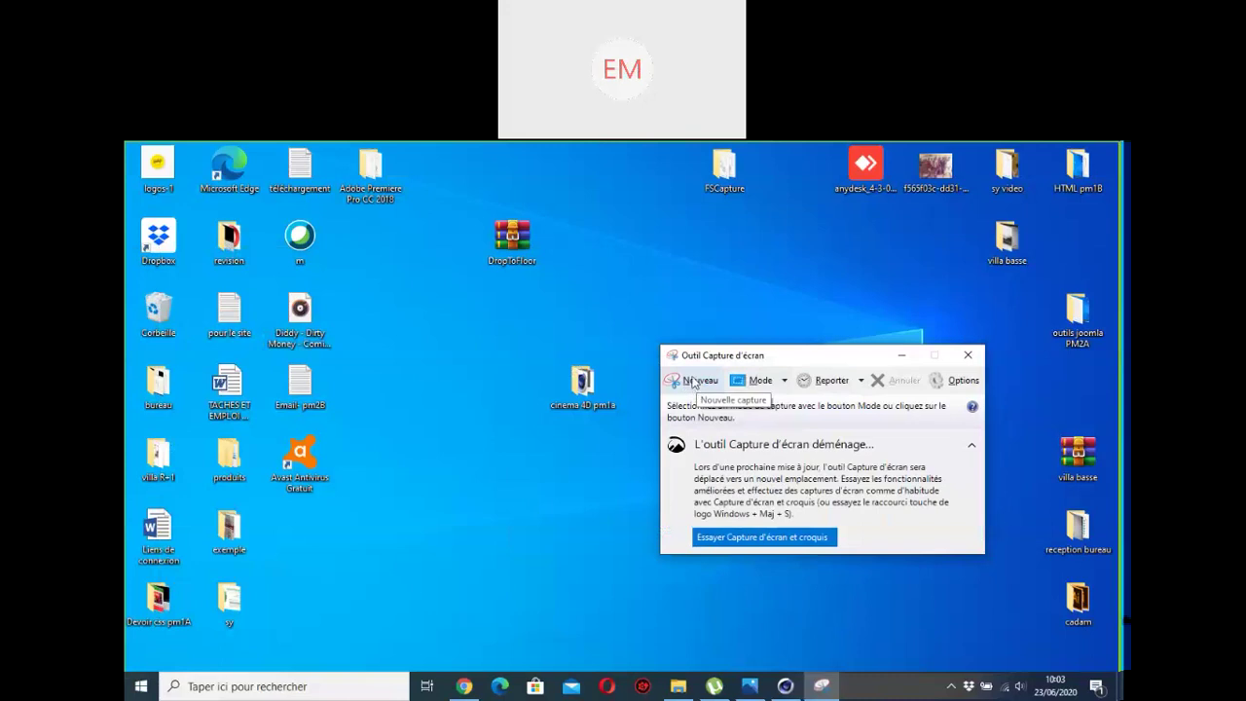
{"action": "left_click", "coordinate": [693, 380]}
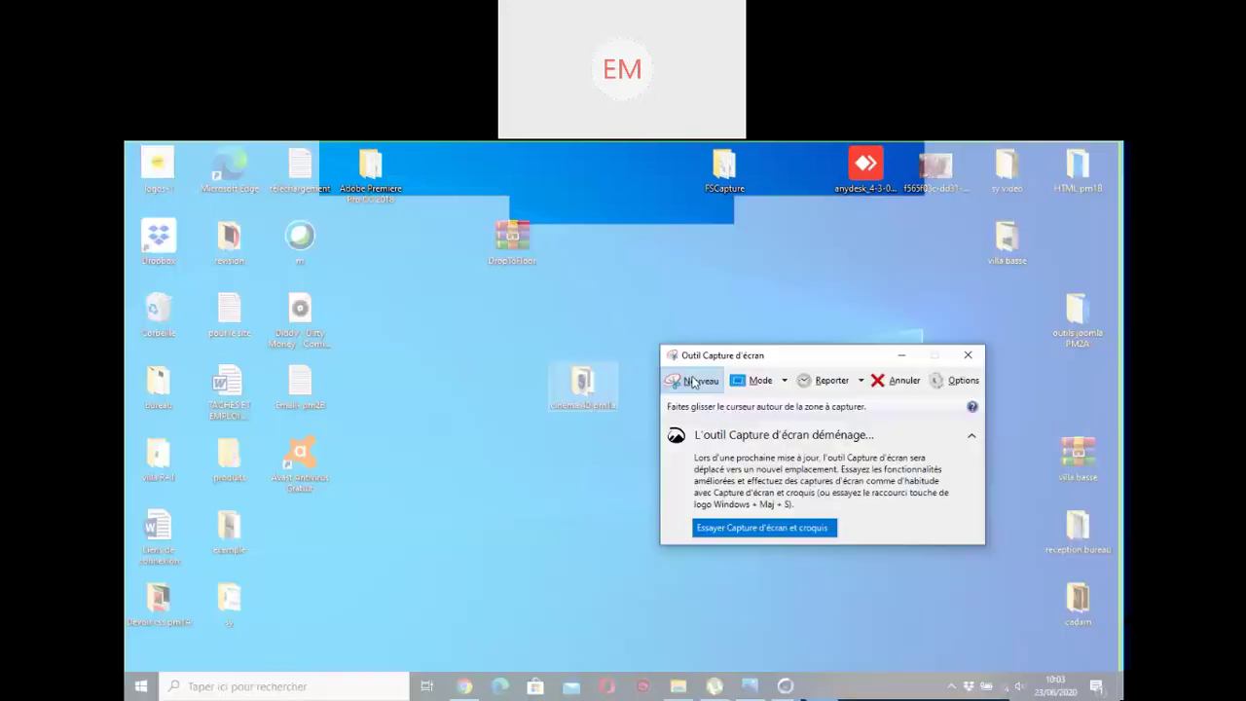
{"action": "mouse_move", "coordinate": [124, 143]}
{"action": "left_mouse_down"}
{"action": "mouse_move", "coordinate": [955, 693]}
{"action": "mouse_move", "coordinate": [1120, 698]}
{"action": "left_mouse_up"}
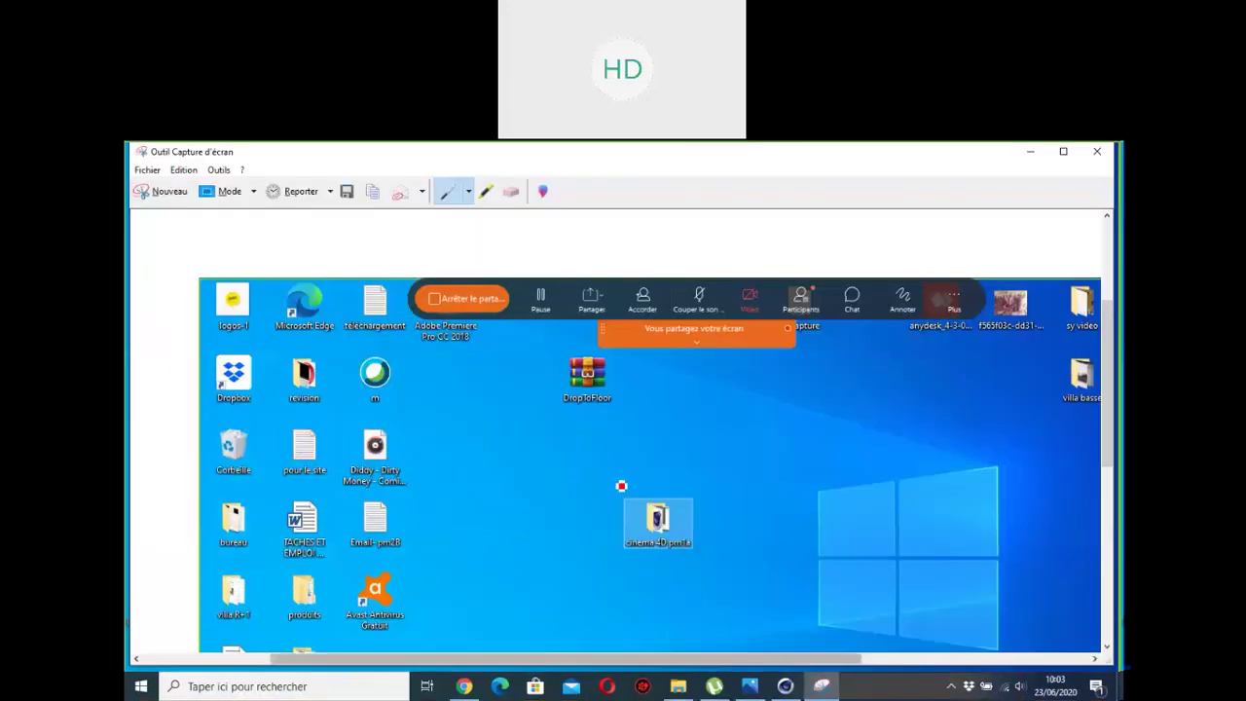
Step: Save the capture as 'ecran' in cinema 4D pm1a > table de bureau
{"action": "left_click", "coordinate": [347, 194]}
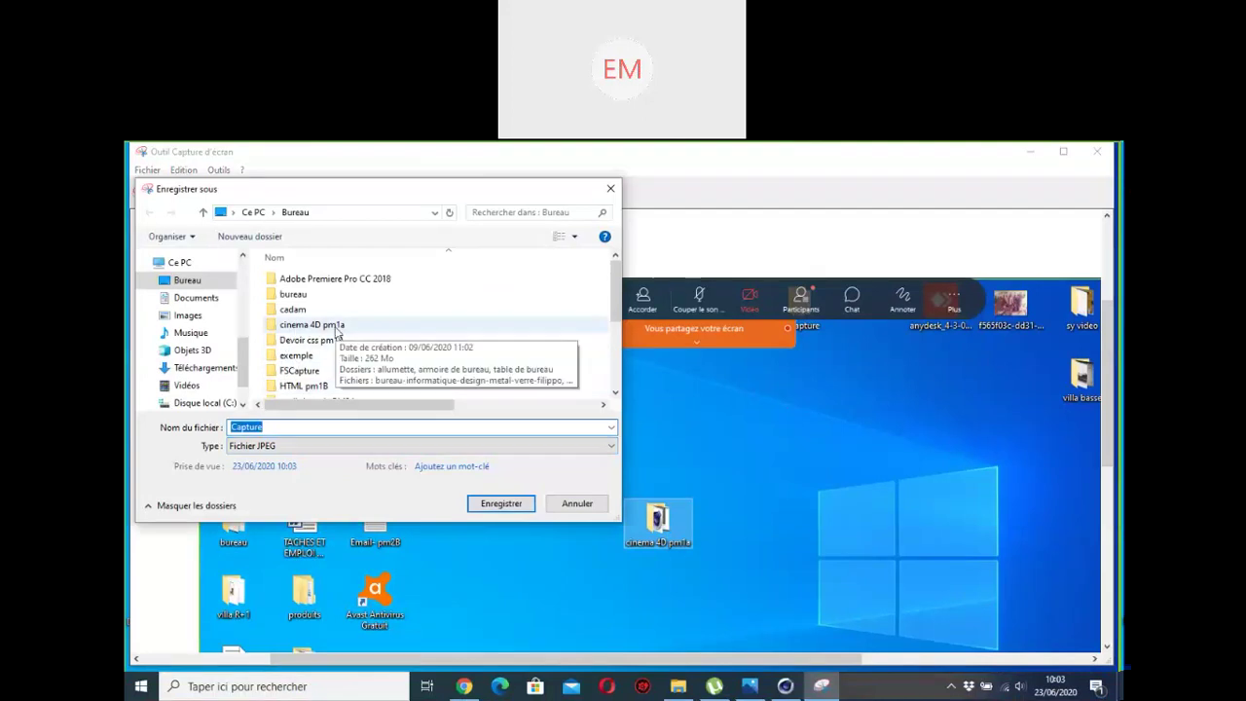
{"action": "double_click", "coordinate": [340, 327]}
{"action": "left_click_drag", "start_coordinate": [276, 426], "coordinate": [218, 432]}
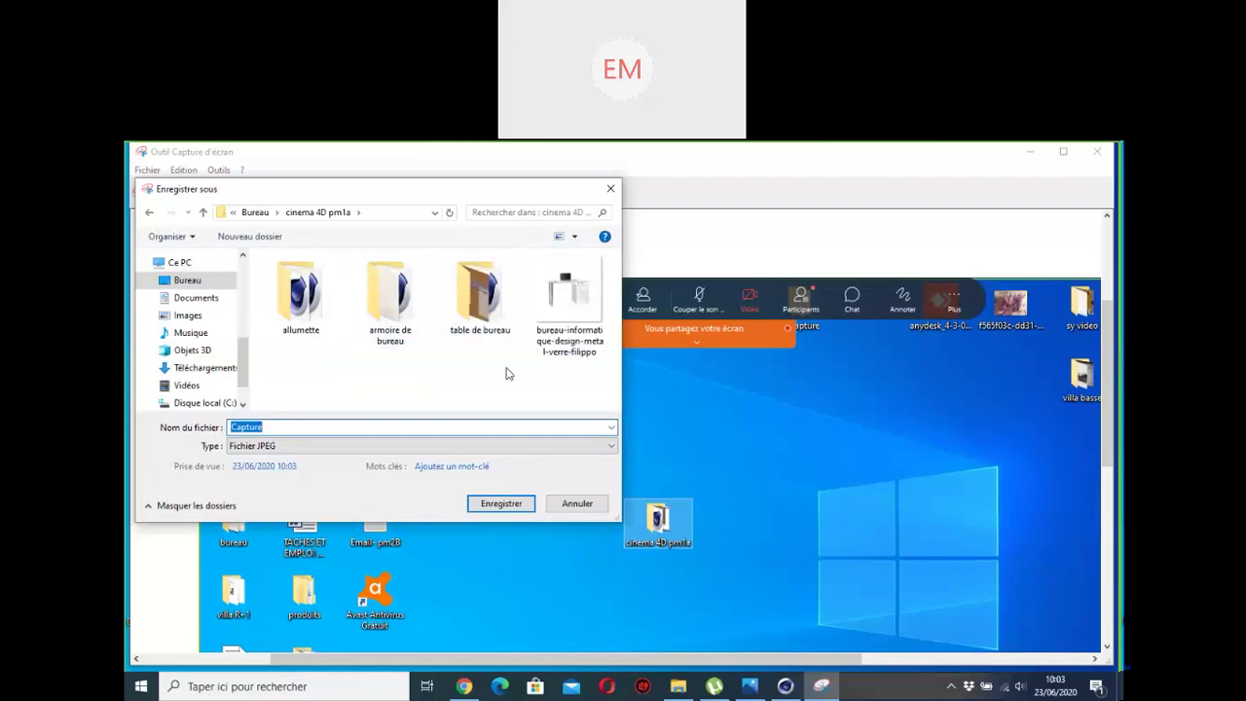
{"action": "double_click", "coordinate": [477, 292]}
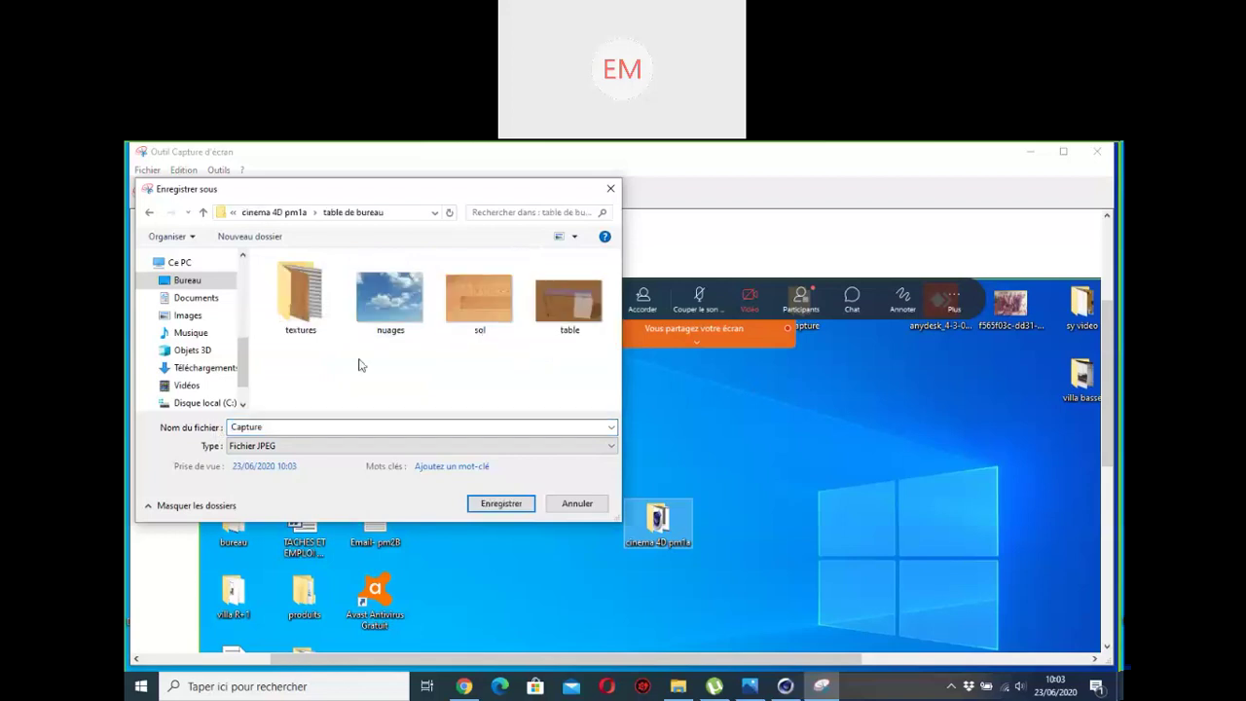
{"action": "double_click", "coordinate": [256, 430]}
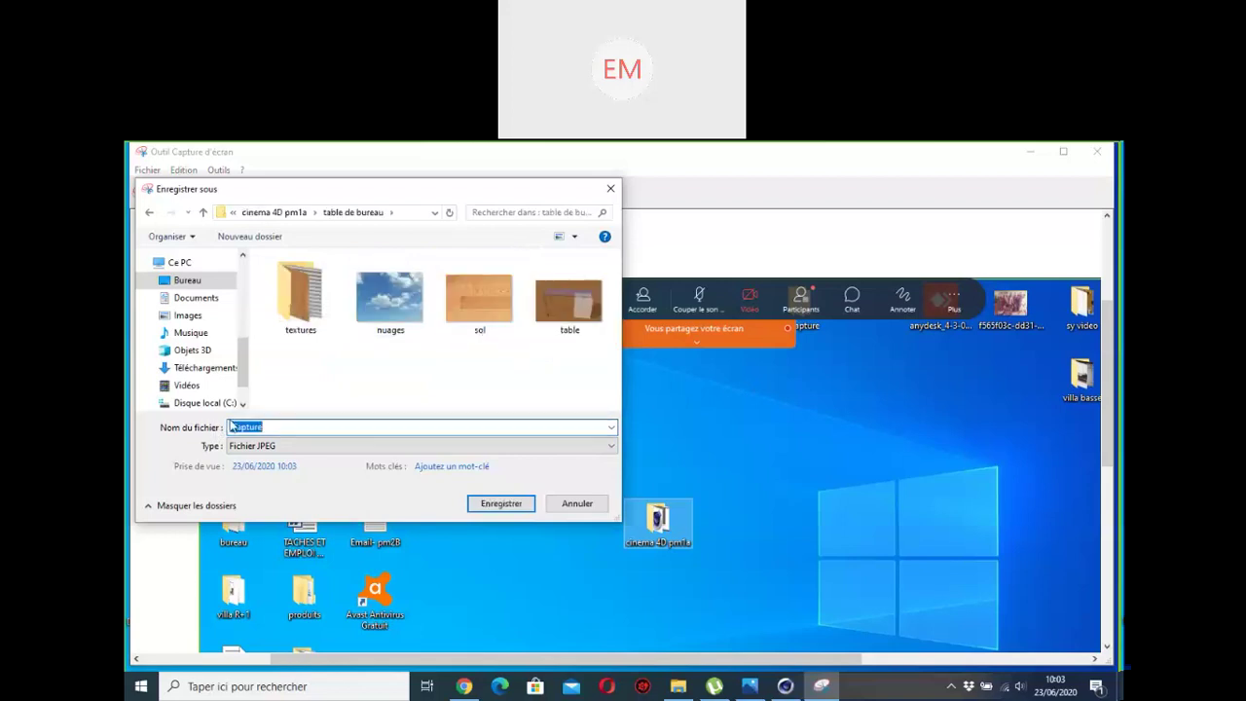
{"action": "type", "text": "ecran"}
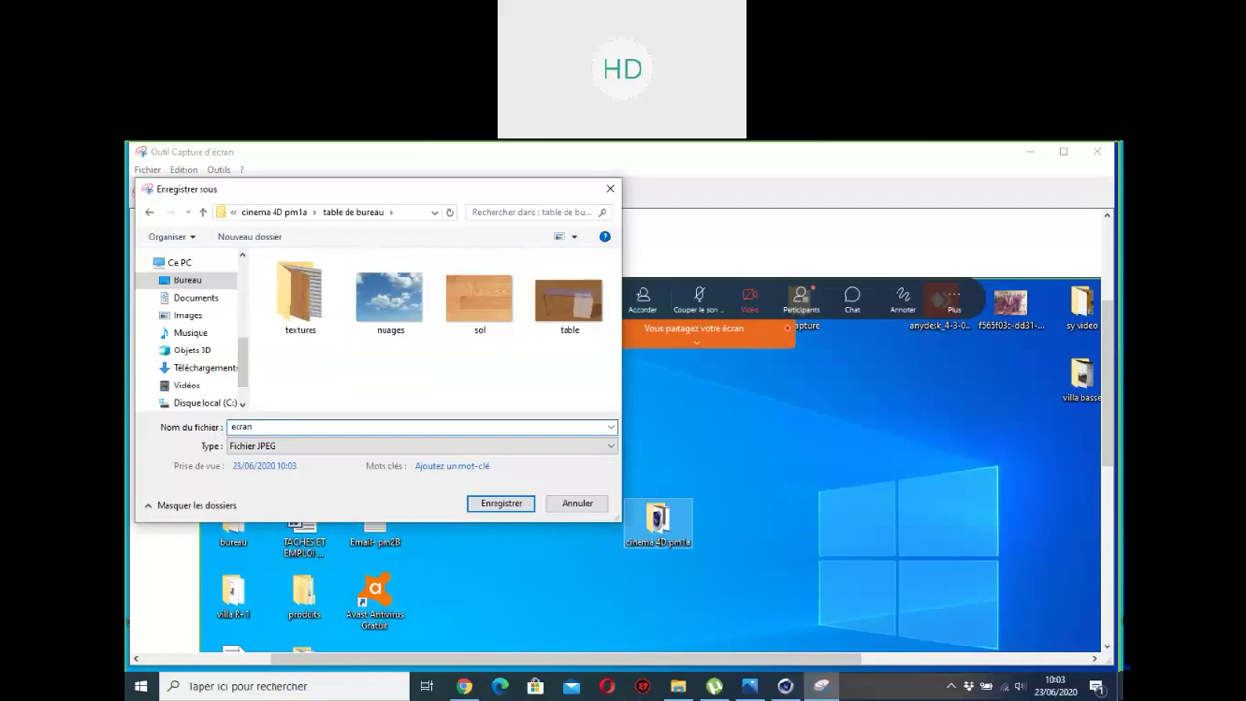
{"action": "left_click", "coordinate": [508, 505]}
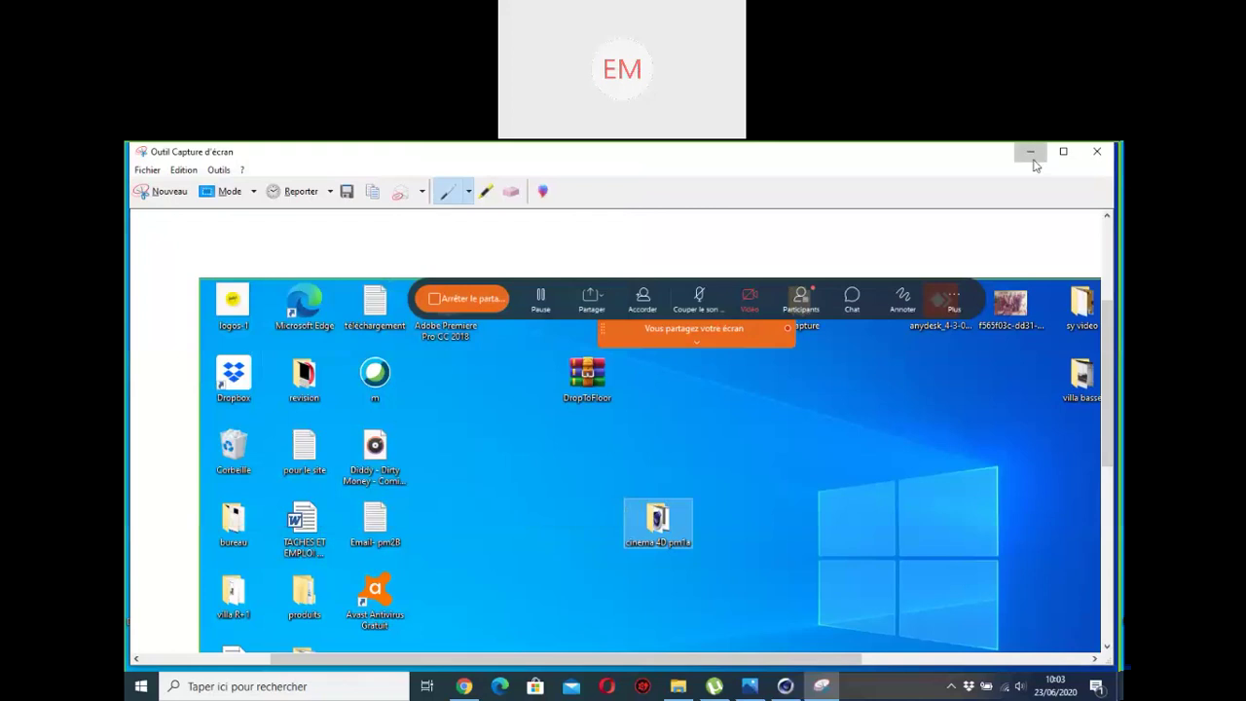
Step: Preview the ecran image from the table de bureau folder, then return to the Cinema 4D scene
{"action": "left_click", "coordinate": [1030, 151]}
{"action": "left_click", "coordinate": [679, 686]}
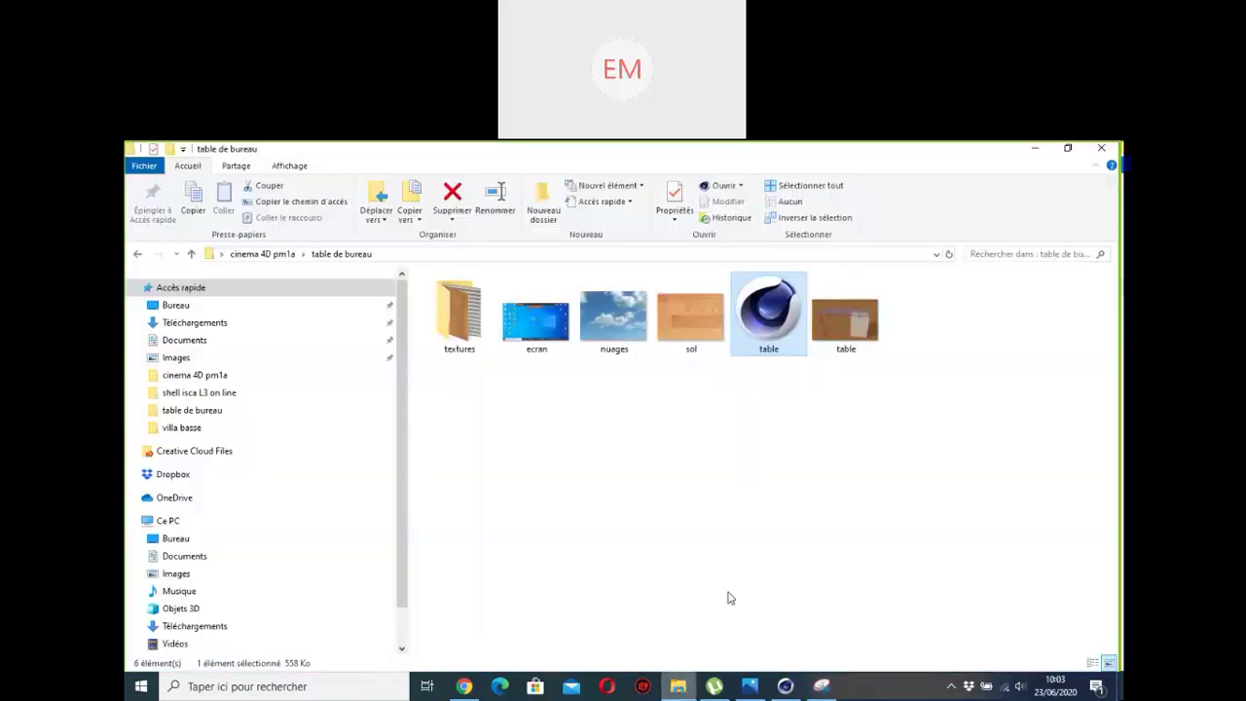
{"action": "left_click", "coordinate": [536, 324]}
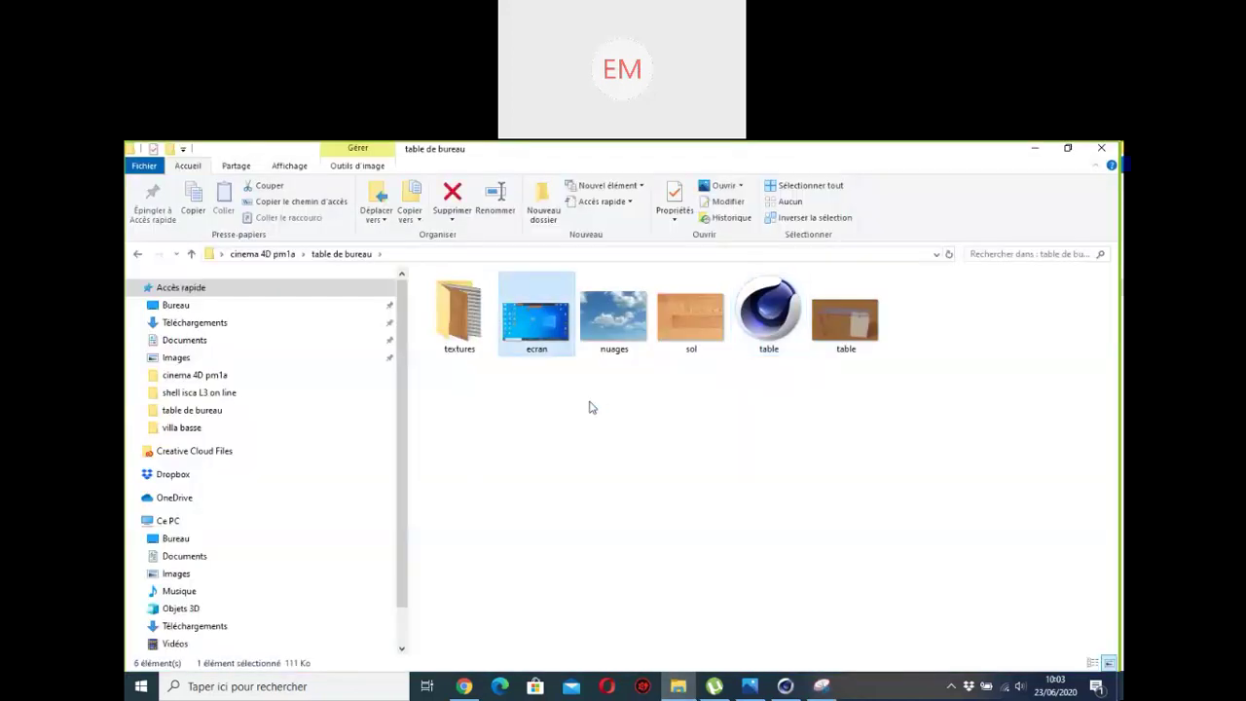
{"action": "double_click", "coordinate": [567, 339]}
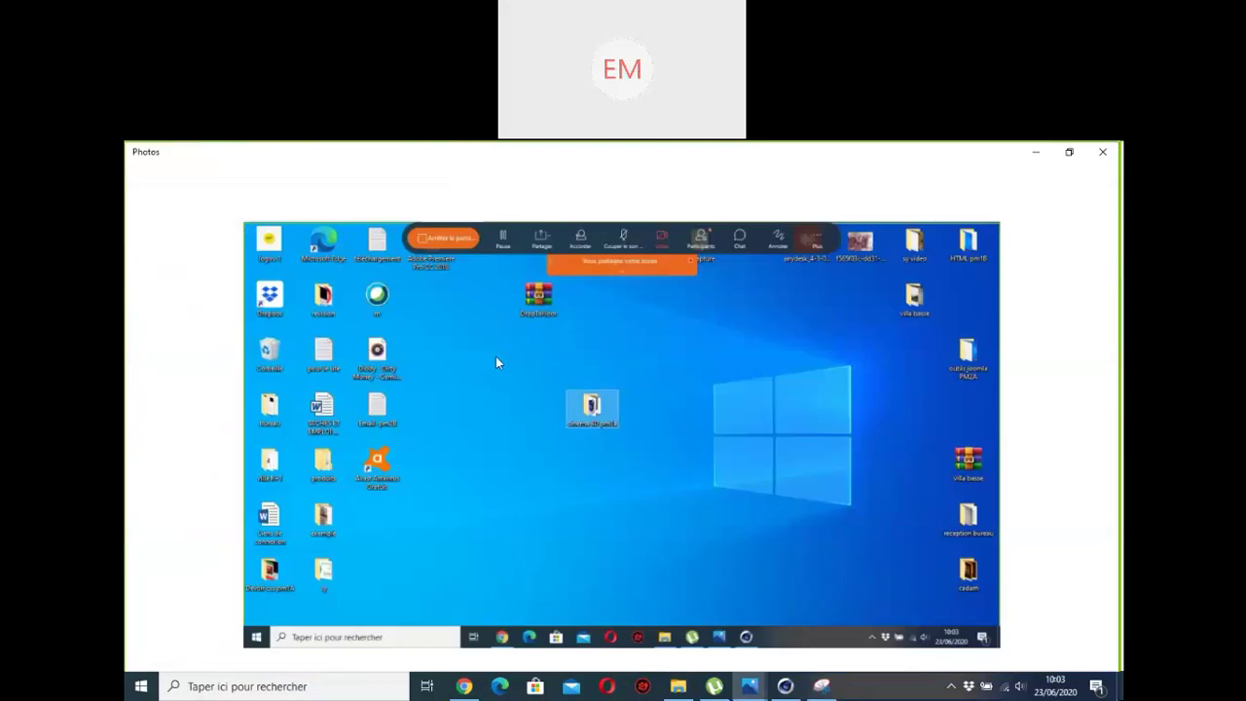
{"action": "left_click", "coordinate": [1102, 152]}
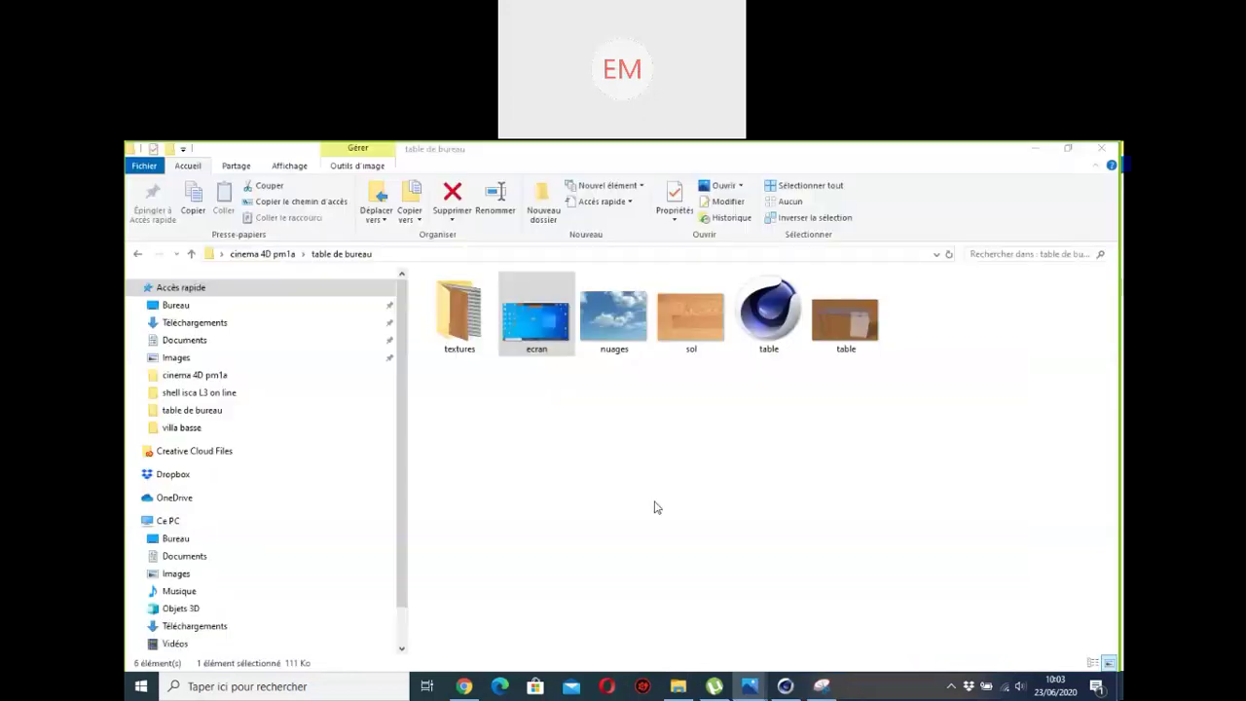
{"action": "left_click", "coordinate": [786, 686]}
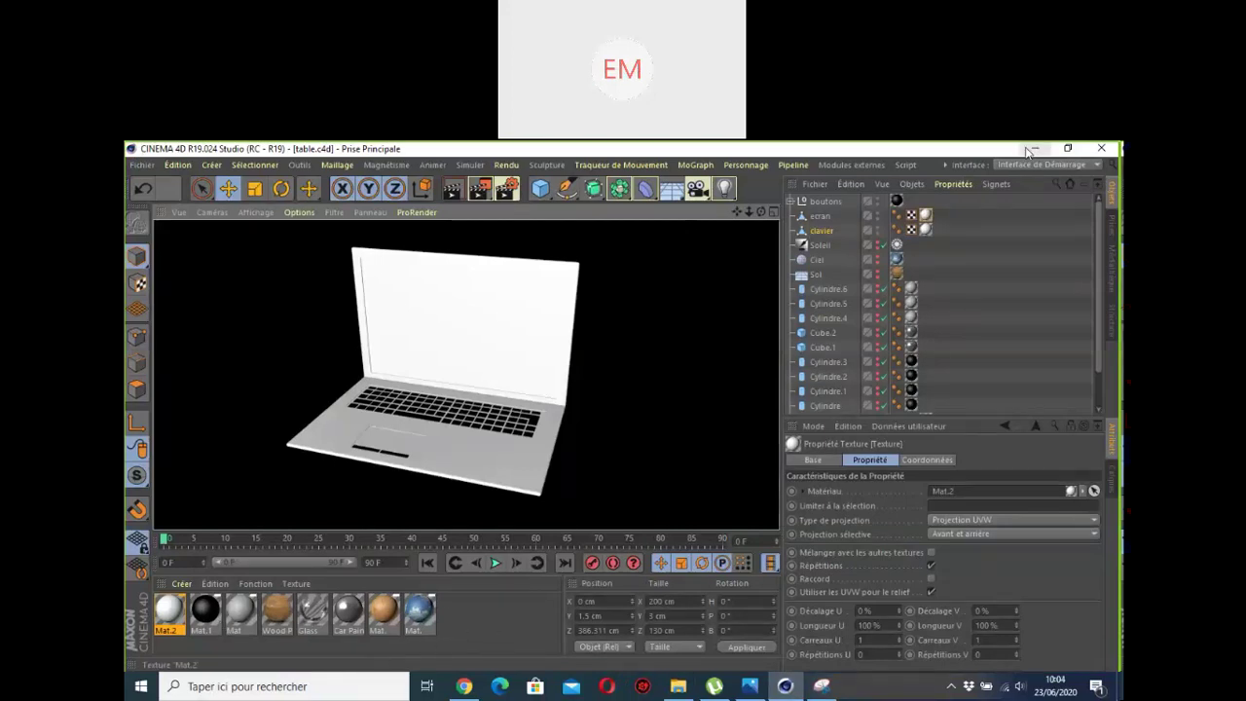
Step: Drag the ecran image from File Explorer into the Material Manager, then select the ecran object
{"action": "key", "text": "alt+Tab"}
{"action": "mouse_move", "coordinate": [536, 316]}
{"action": "left_mouse_down"}
{"action": "mouse_move", "coordinate": [760, 526]}
{"action": "mouse_move", "coordinate": [787, 688]}
{"action": "mouse_move", "coordinate": [517, 602]}
{"action": "mouse_move", "coordinate": [543, 620]}
{"action": "mouse_move", "coordinate": [473, 633]}
{"action": "left_mouse_up"}
{"action": "left_click_drag", "start_coordinate": [489, 618], "coordinate": [489, 617]}
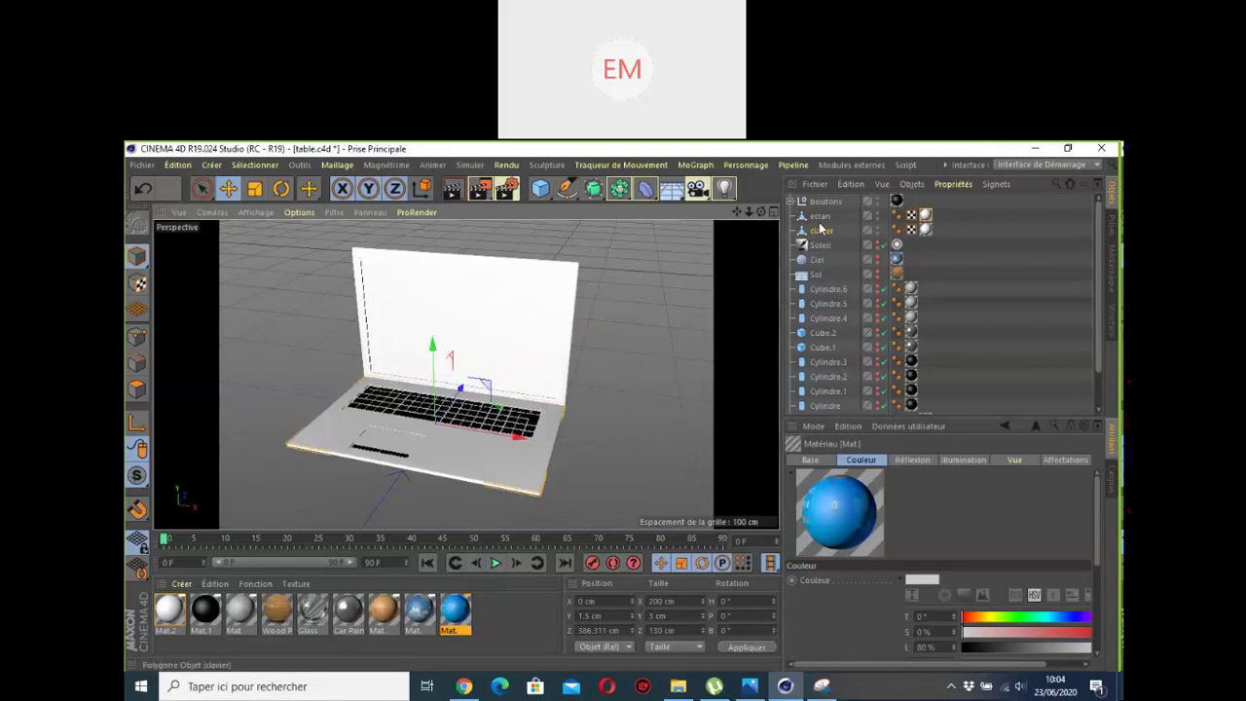
{"action": "left_click", "coordinate": [819, 216]}
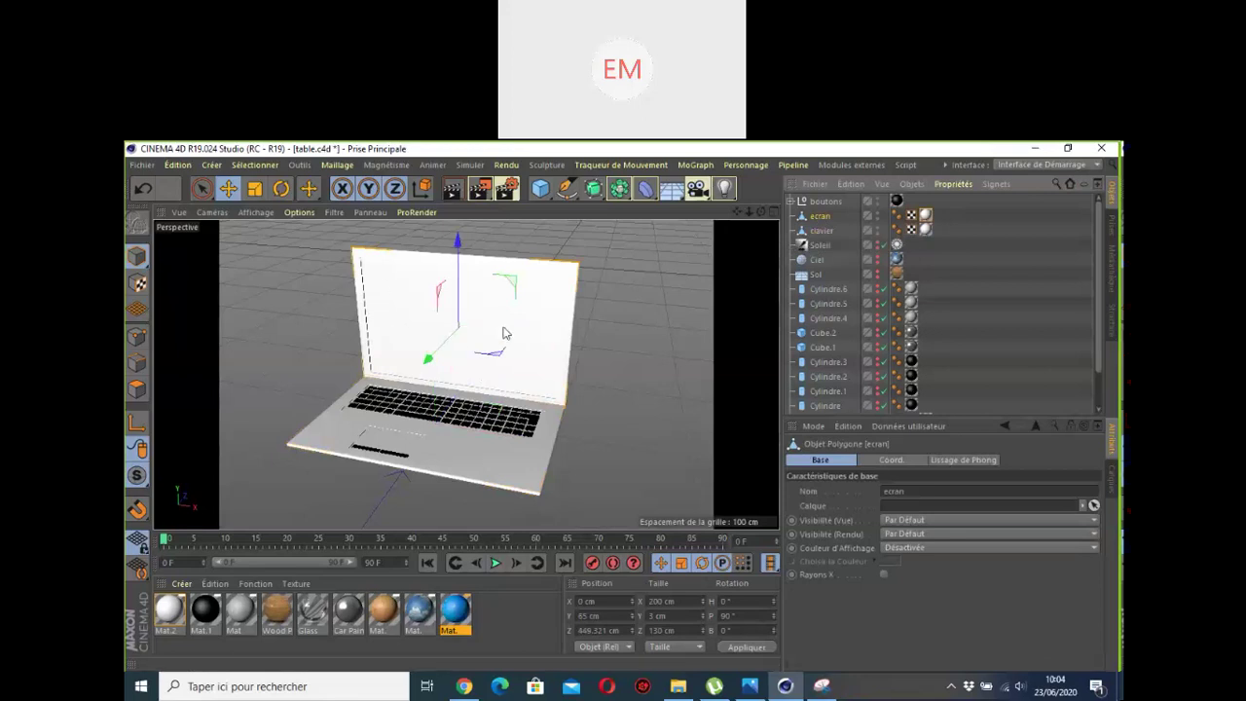
Step: In Polygon mode, frame the laptop and drop the screenshot material onto the ecran screen
{"action": "left_click", "coordinate": [137, 389]}
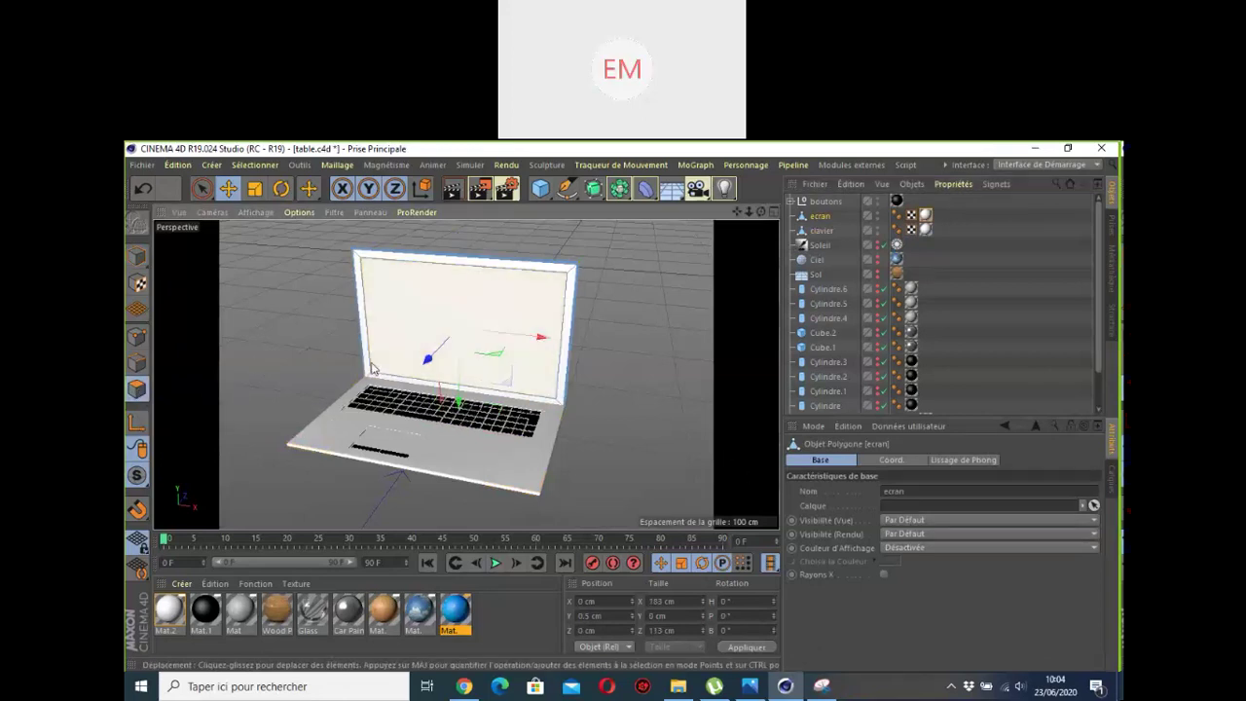
{"action": "scroll", "coordinate": [370, 281], "scroll_direction": "up", "scroll_amount": 2}
{"action": "scroll", "coordinate": [370, 281], "scroll_direction": "up", "scroll_amount": 3}
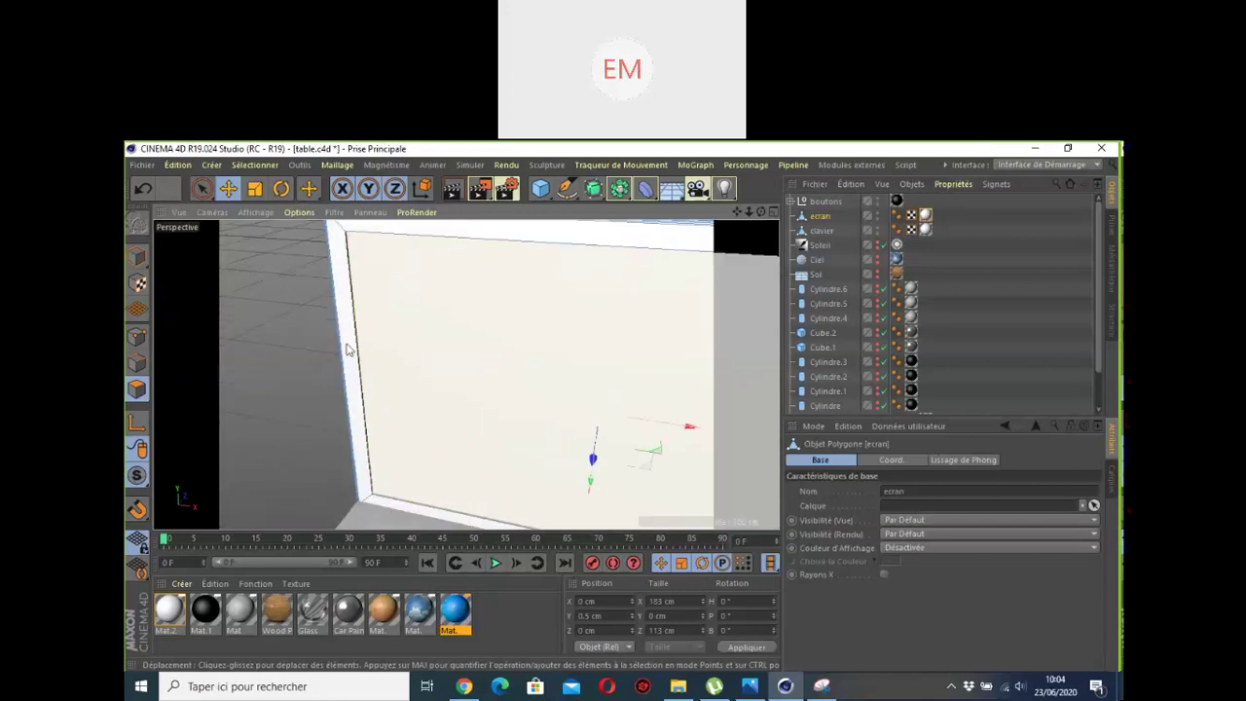
{"action": "scroll", "coordinate": [686, 303], "scroll_direction": "down", "scroll_amount": 2}
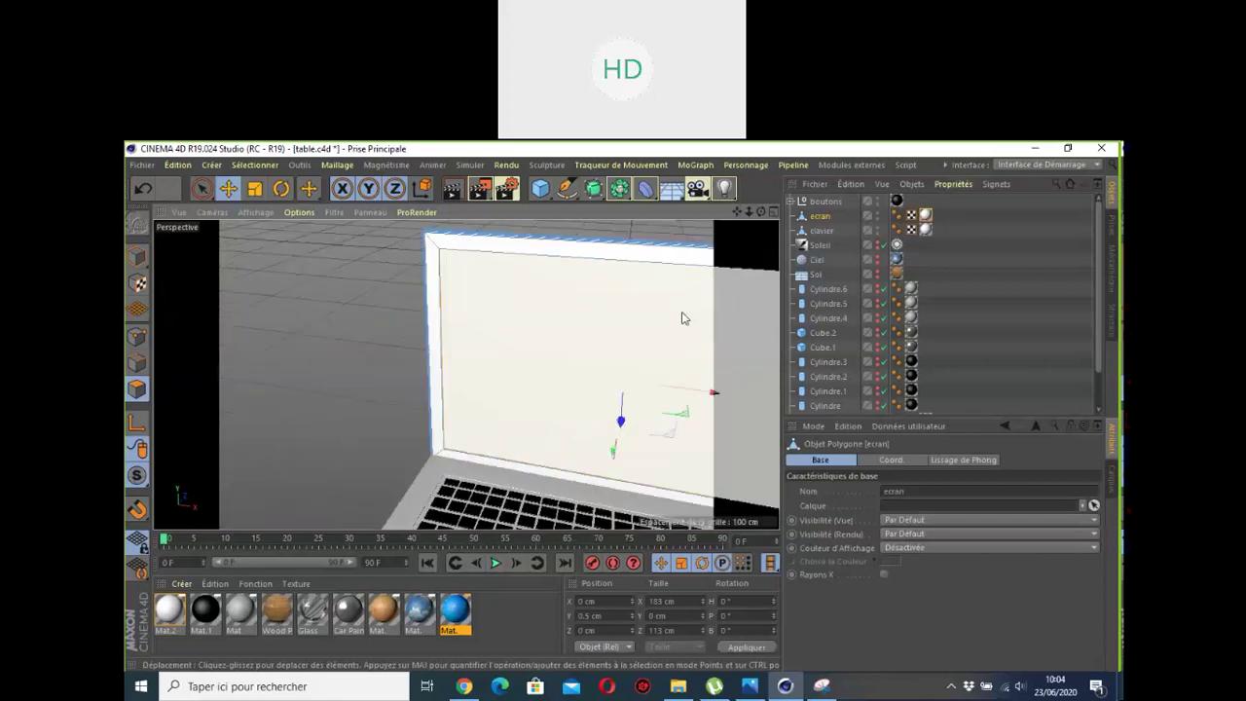
{"action": "scroll", "coordinate": [682, 315], "scroll_direction": "down", "scroll_amount": 1}
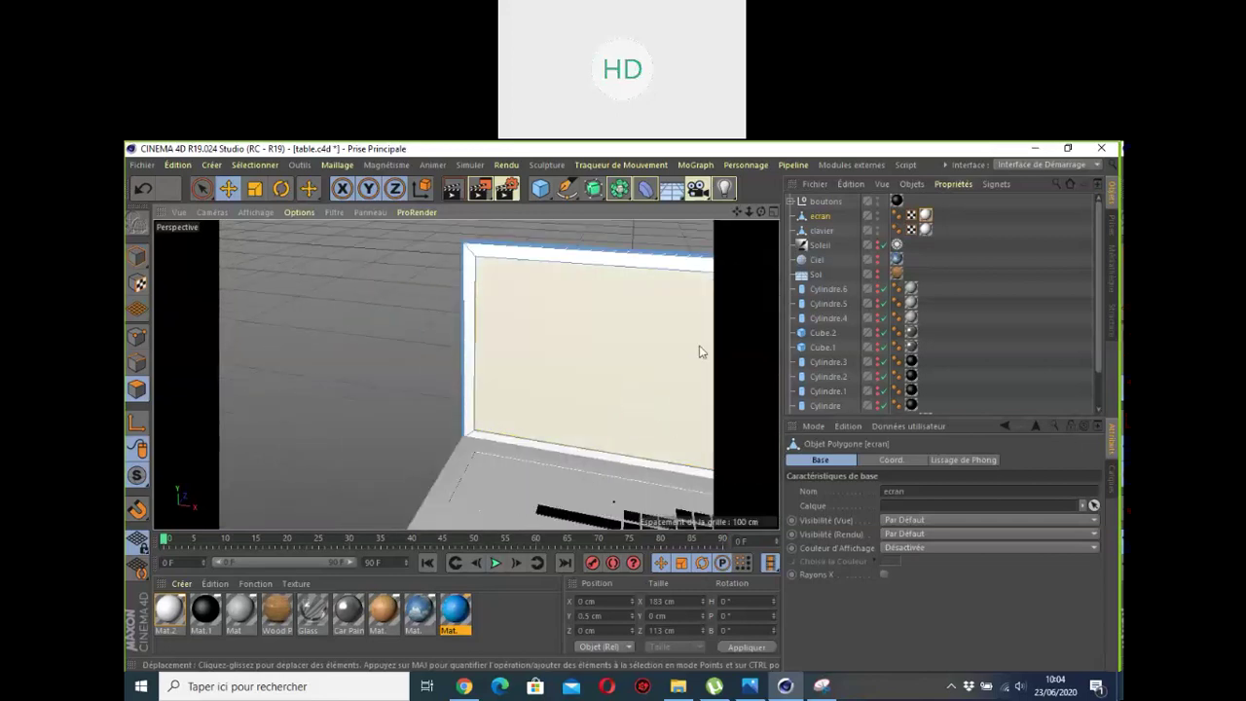
{"action": "scroll", "coordinate": [695, 354], "scroll_direction": "down", "scroll_amount": 2}
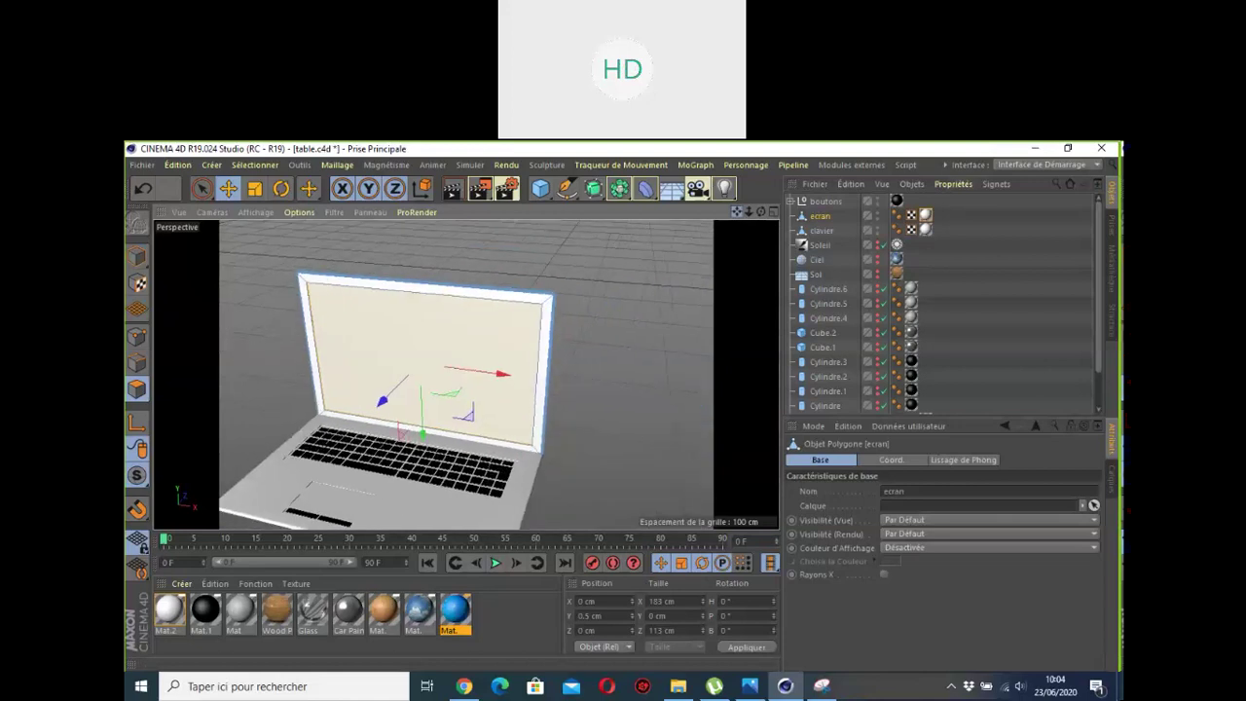
{"action": "left_click_drag", "start_coordinate": [740, 211], "coordinate": [746, 216]}
{"action": "left_click", "coordinate": [457, 612]}
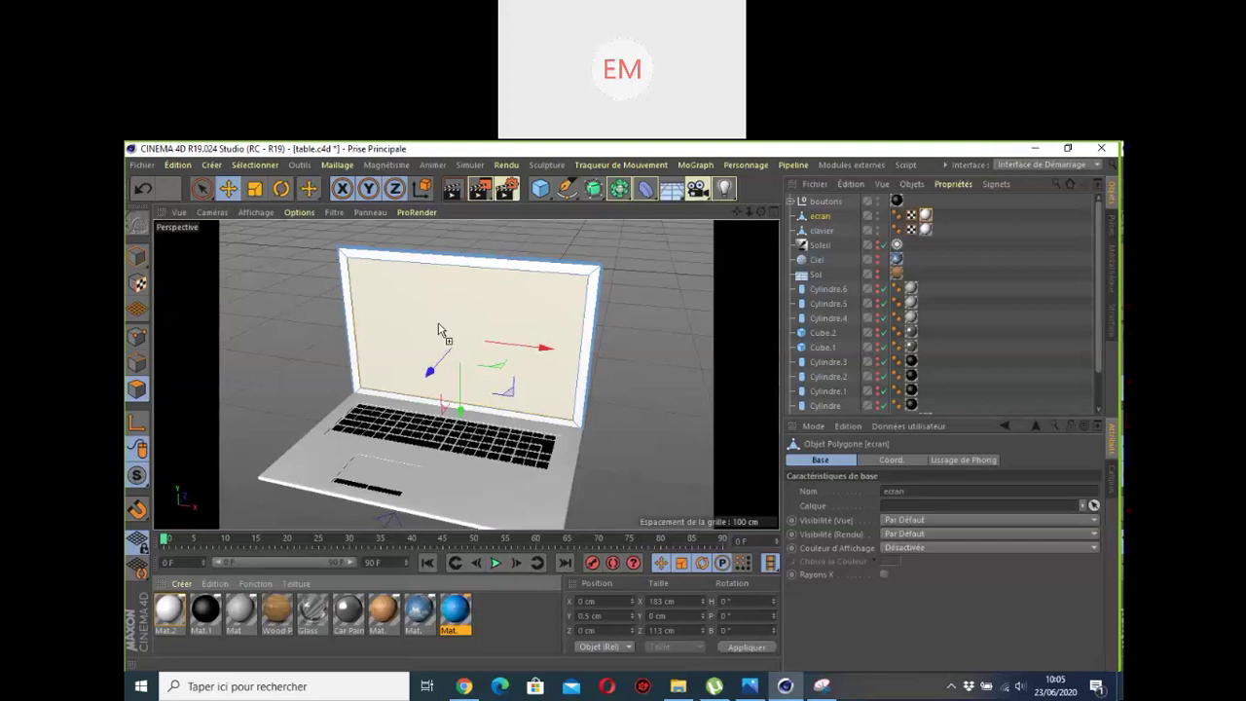
{"action": "left_click_drag", "start_coordinate": [443, 346], "coordinate": [438, 331]}
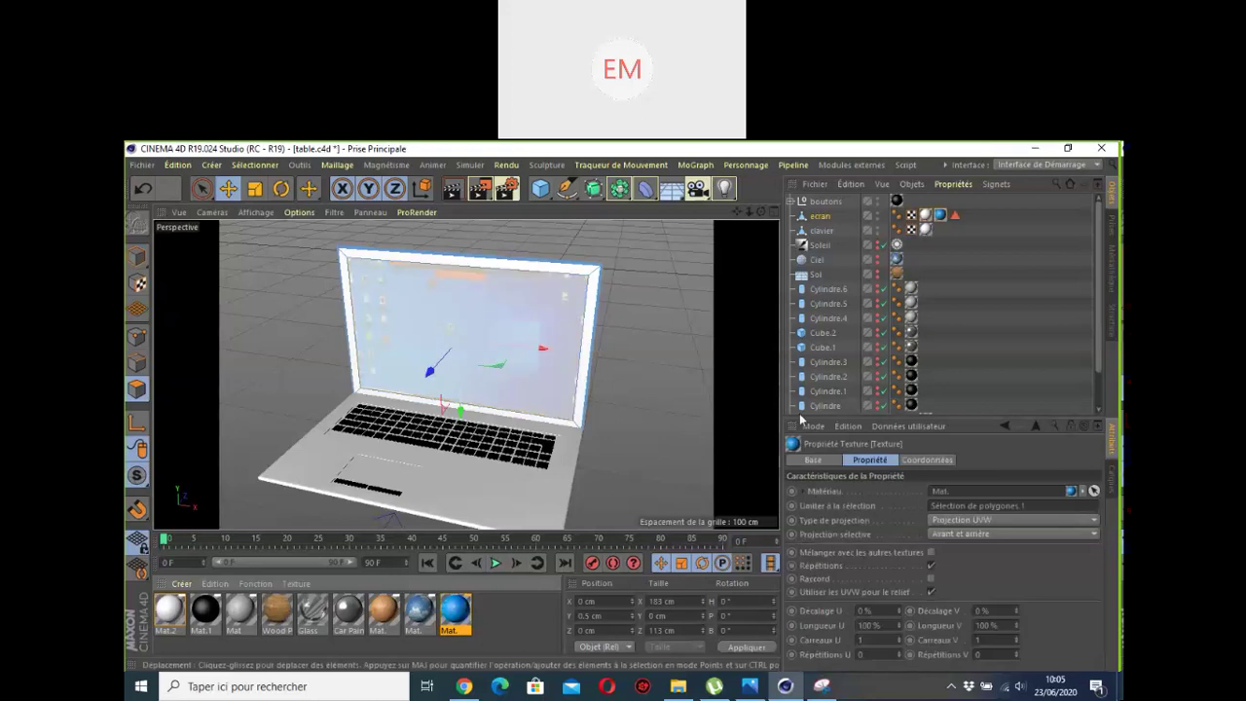
Step: Face the laptop, render the view to show its Windows desktop screen, and save table.c4d
{"action": "left_click_drag", "start_coordinate": [676, 397], "coordinate": [677, 397], "text": "alt"}
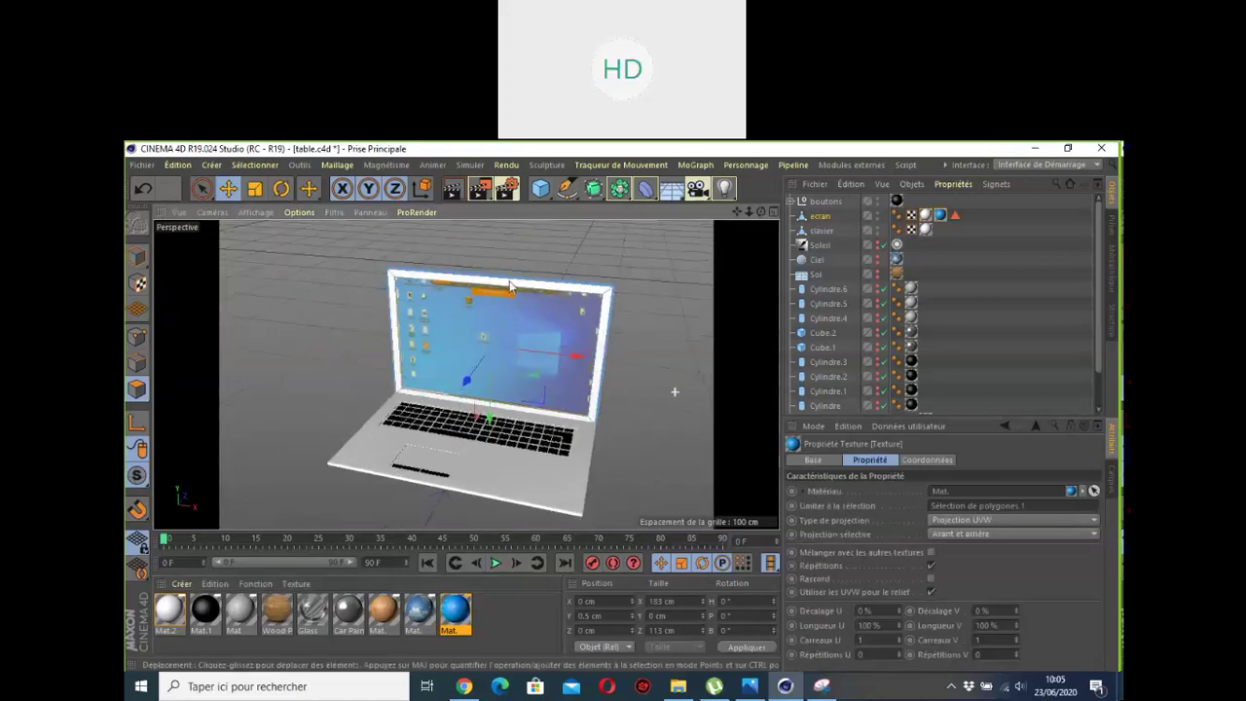
{"action": "key", "text": "ctrl+r"}
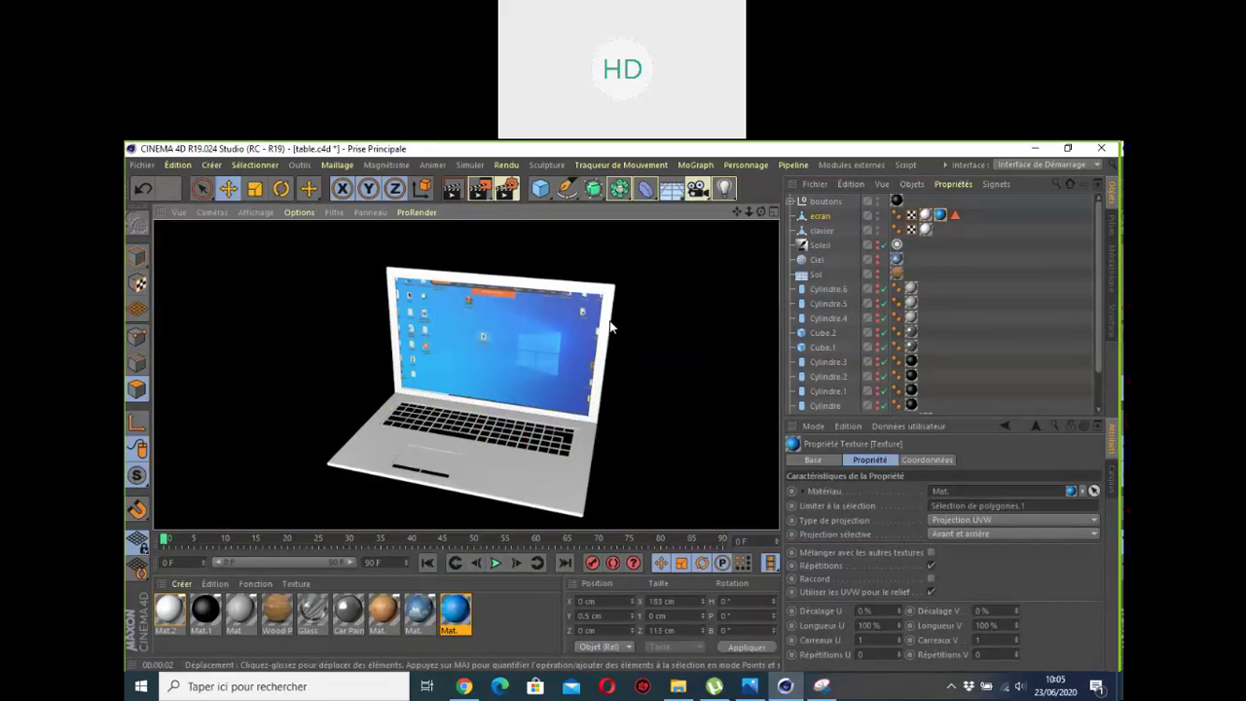
{"action": "key", "text": "ctrl+s"}
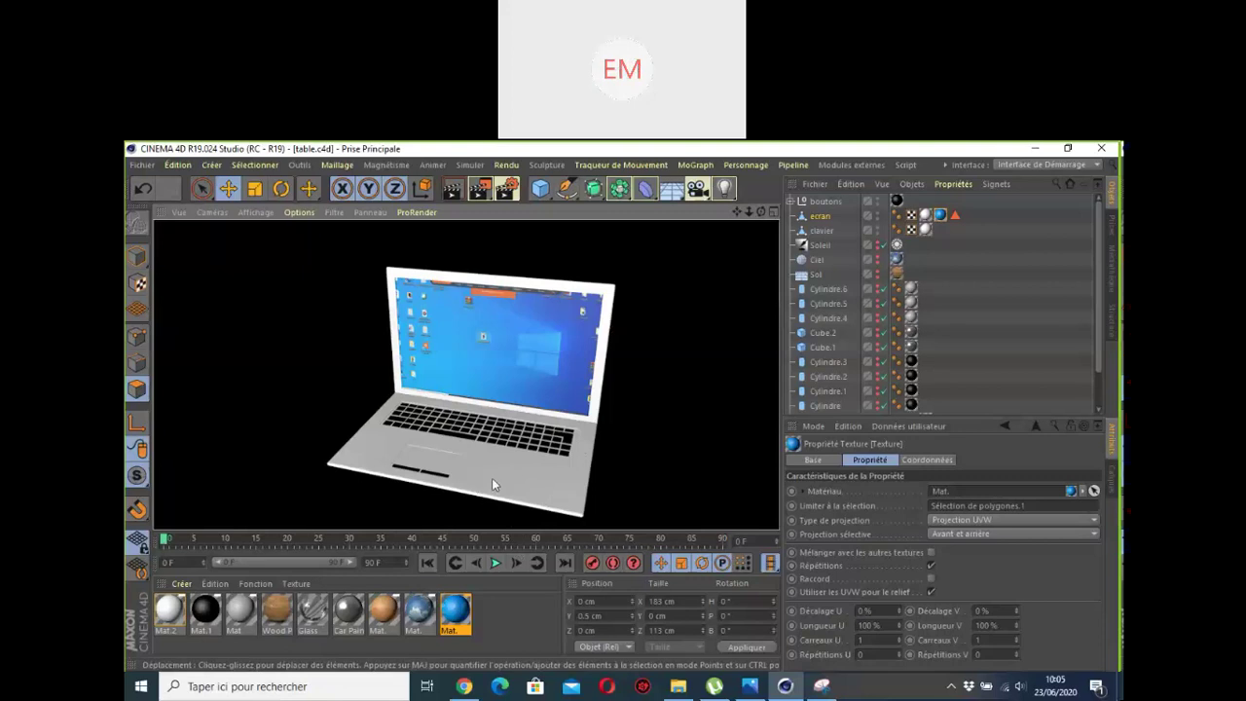
Step: In Chrome, refine the Google Images search to 'laptop hp'
{"action": "left_click", "coordinate": [466, 690]}
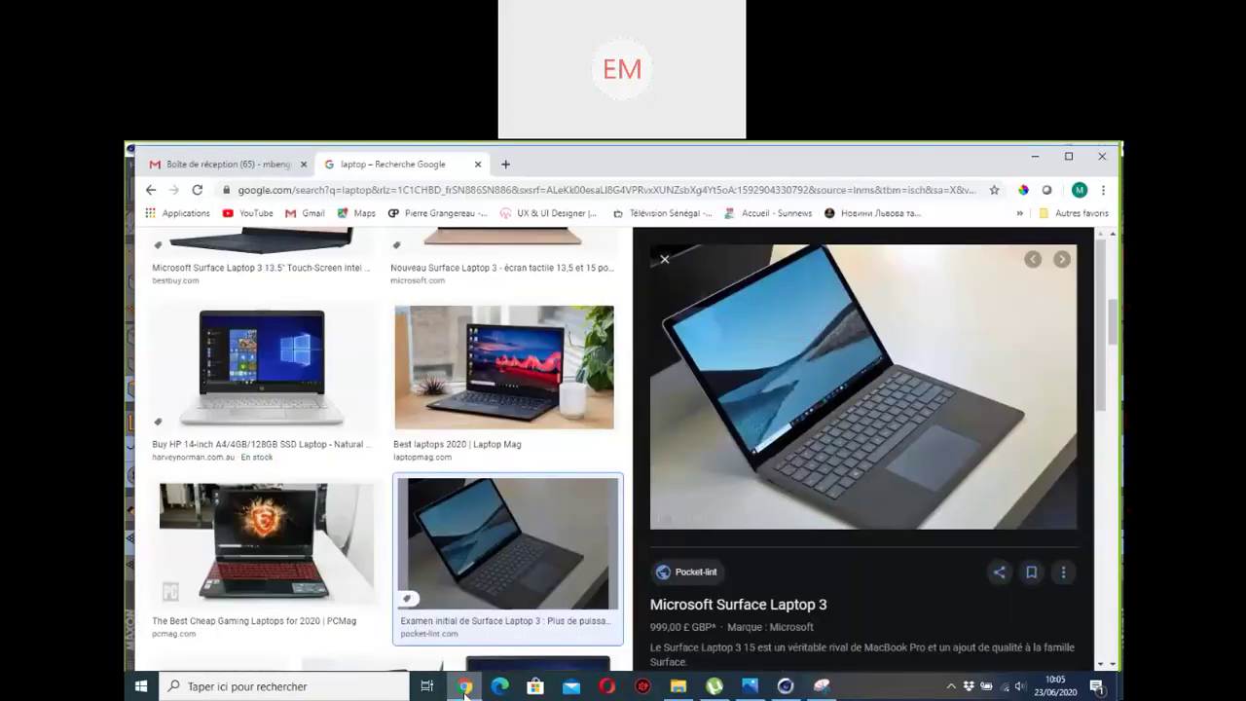
{"action": "scroll", "coordinate": [390, 438], "scroll_direction": "up", "scroll_amount": 10}
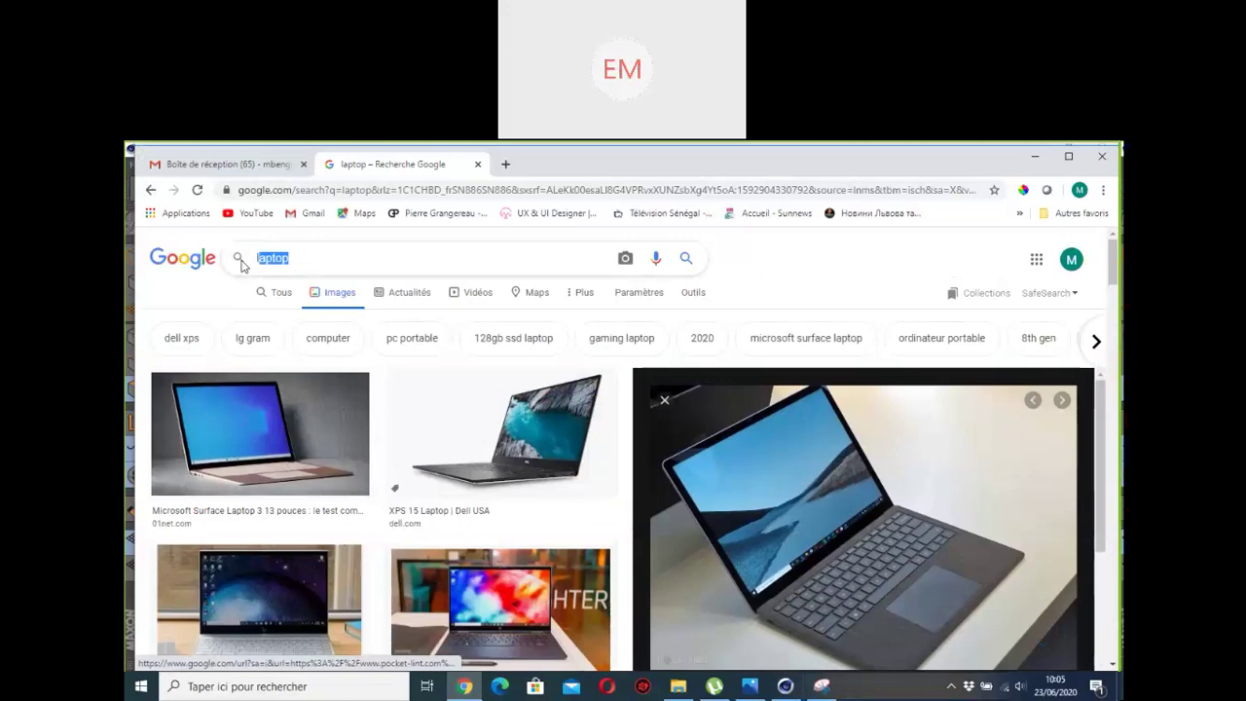
{"action": "left_click_drag", "start_coordinate": [289, 258], "coordinate": [241, 263]}
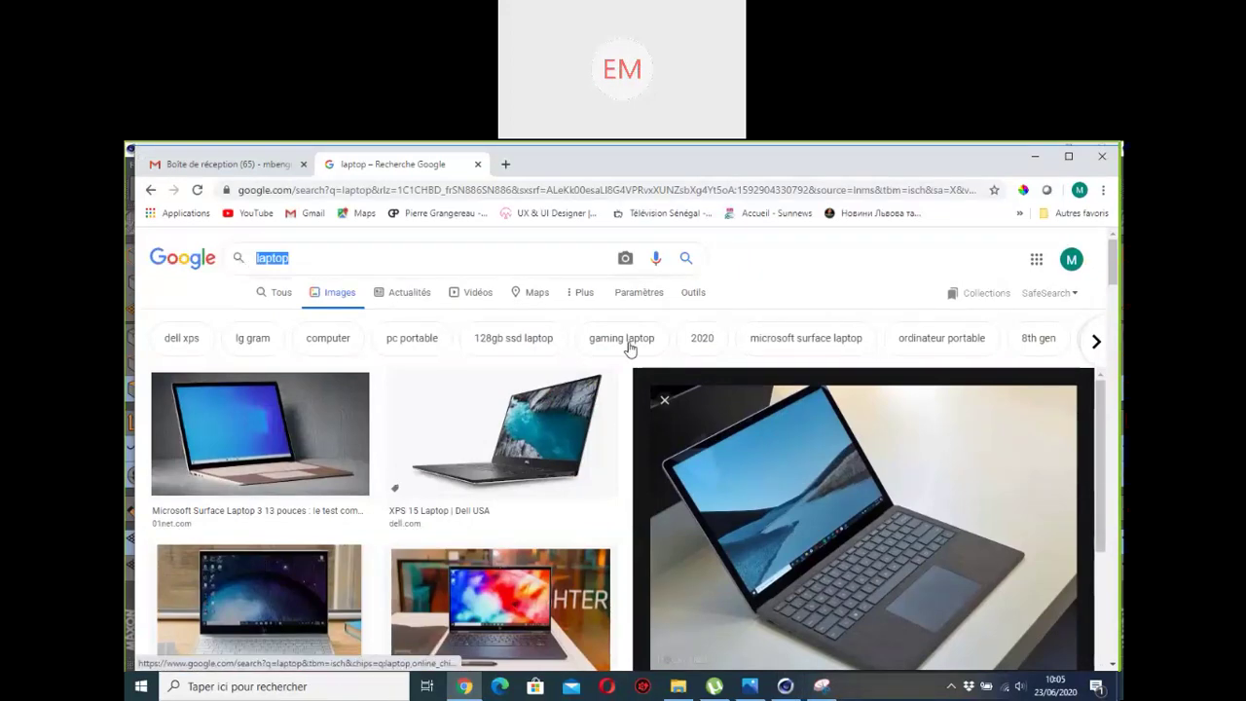
{"action": "left_click", "coordinate": [352, 257]}
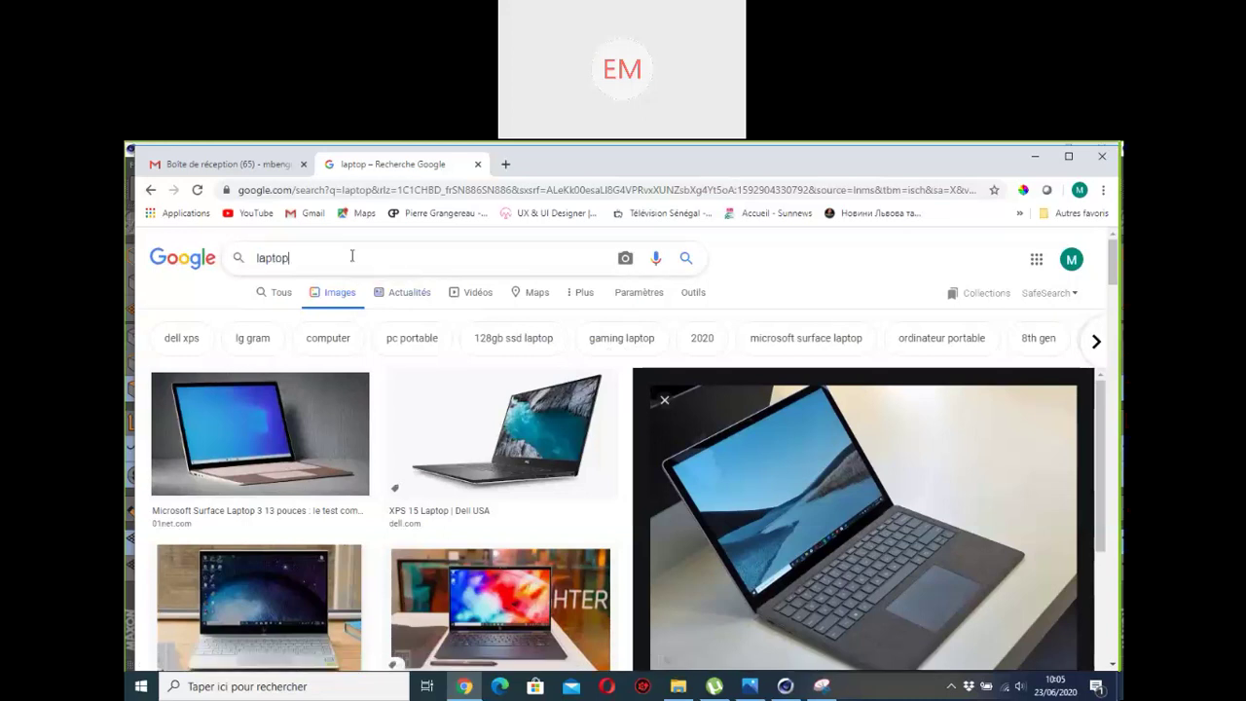
{"action": "type", "text": "hp"}
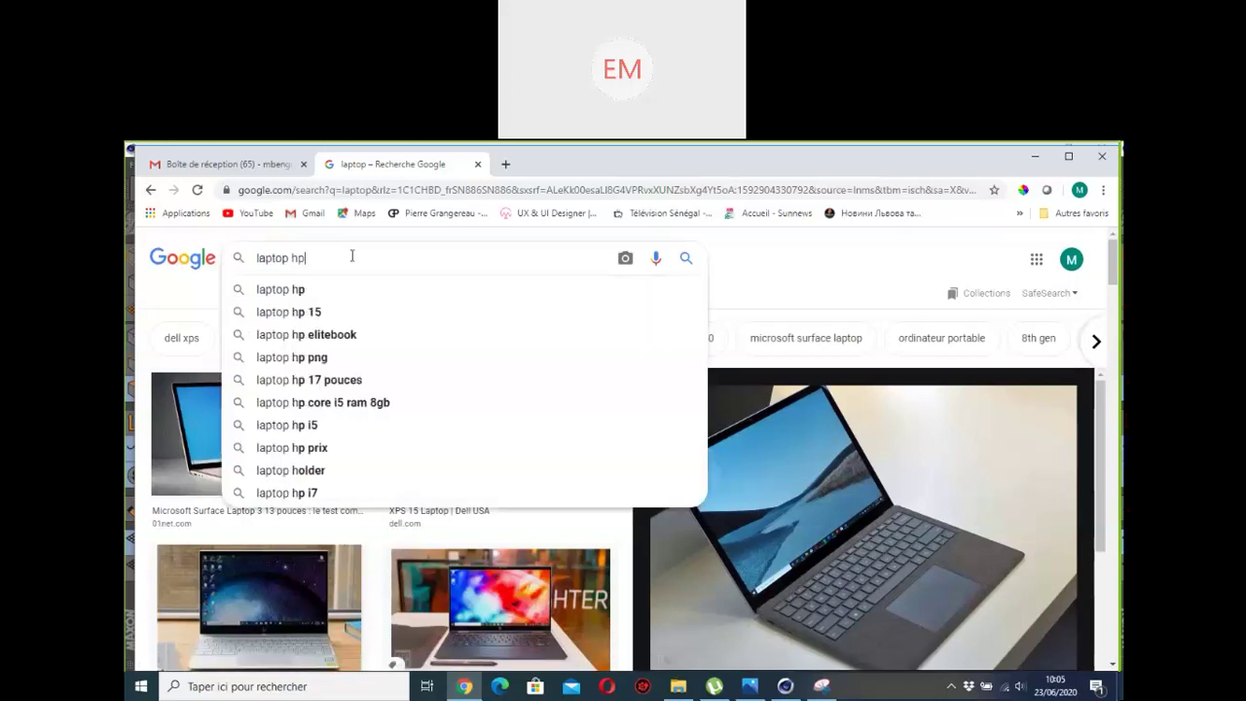
{"action": "key", "text": "Return"}
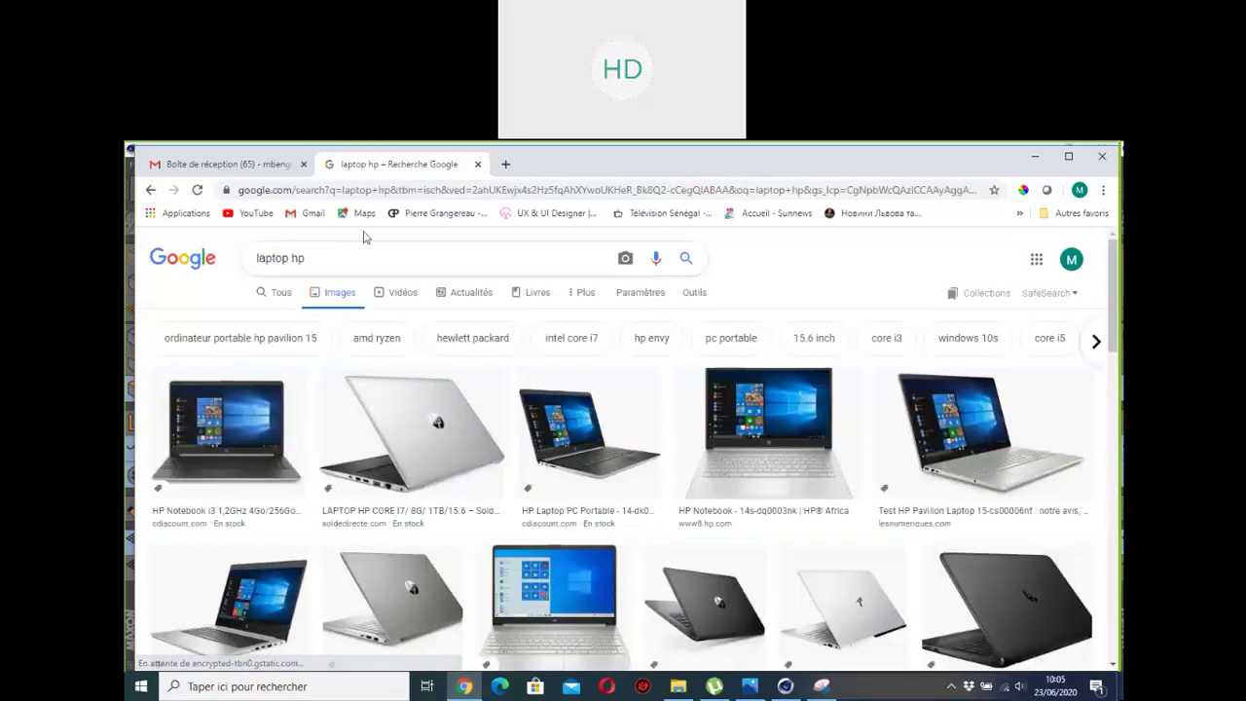
Step: Change the search to 'logo hp' and browse the HP logo results
{"action": "double_click", "coordinate": [285, 257]}
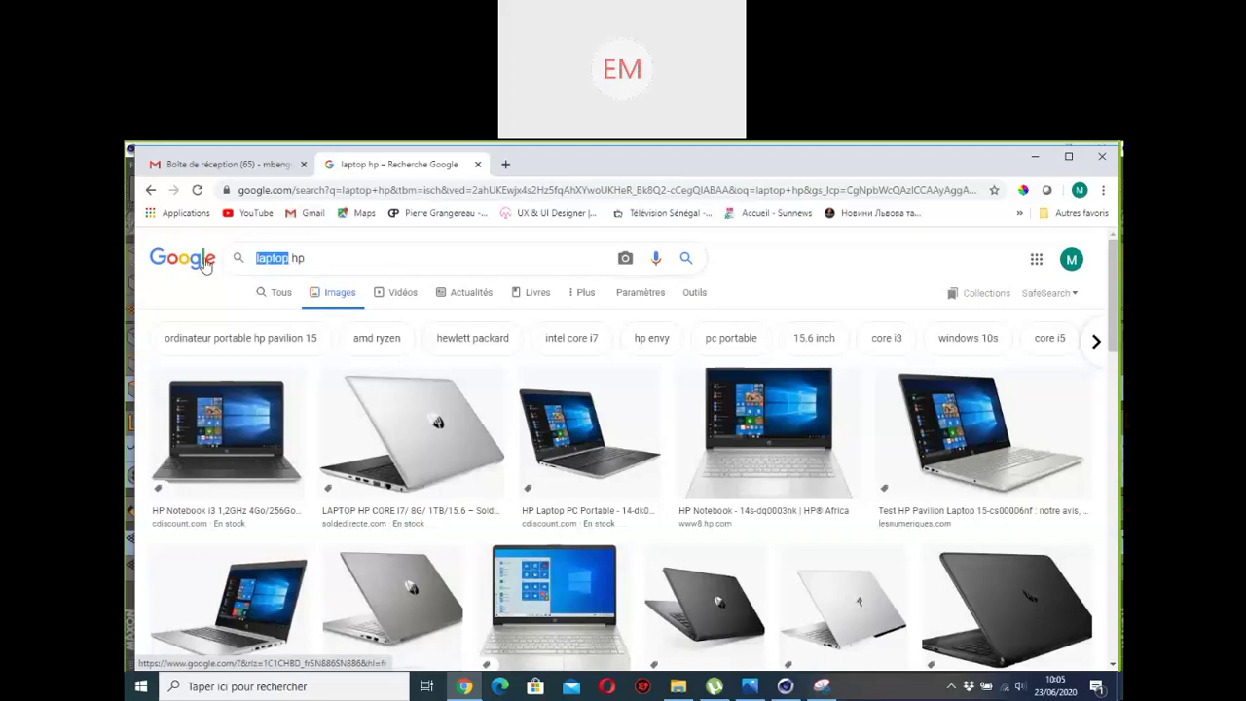
{"action": "type", "text": "logo"}
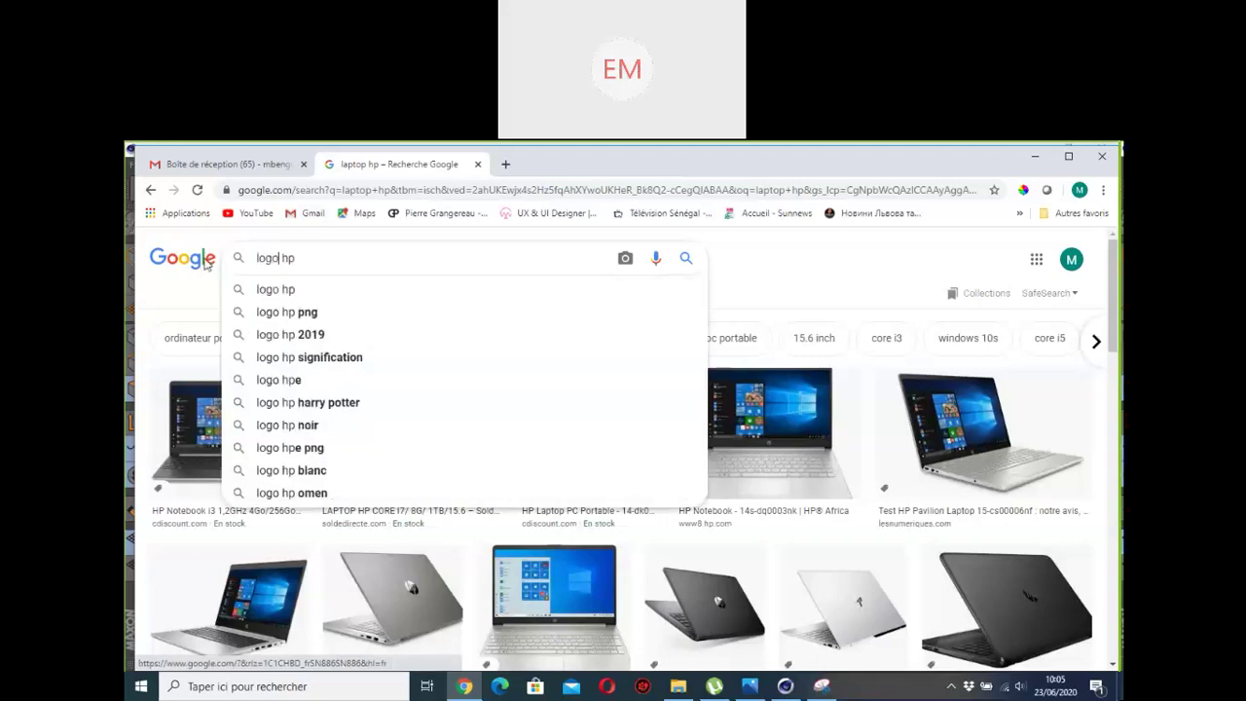
{"action": "key", "text": "Return"}
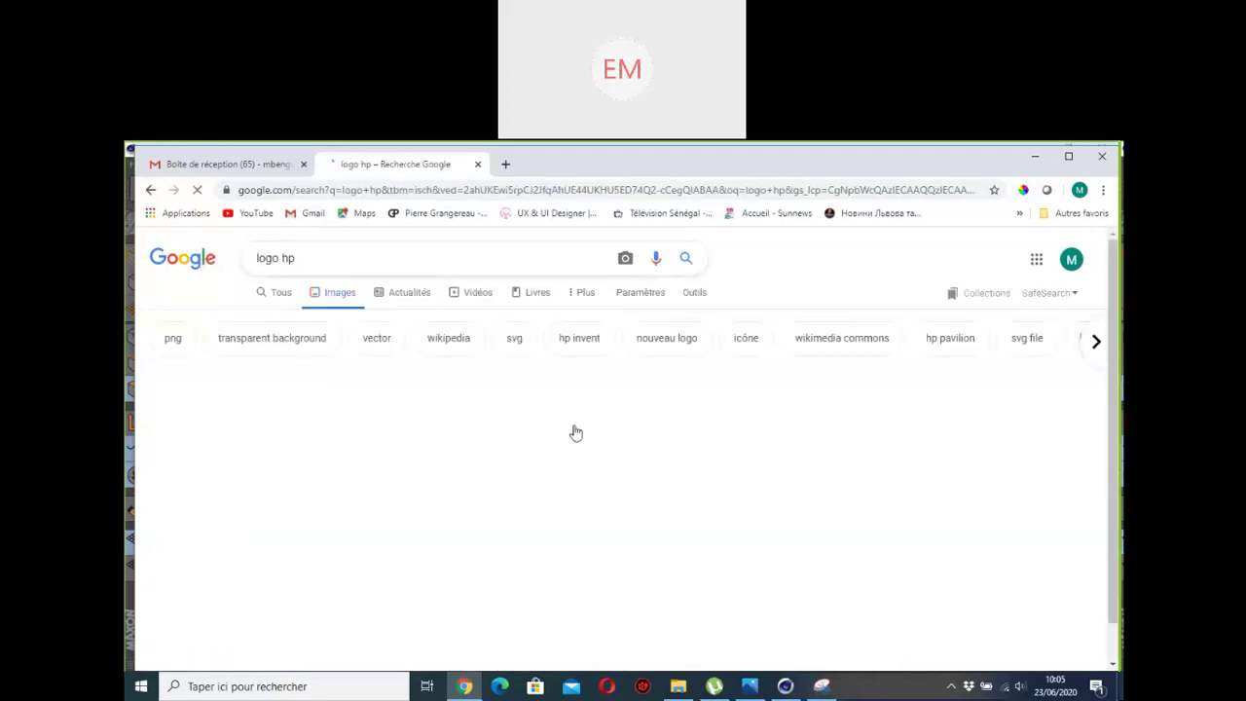
{"action": "scroll", "coordinate": [623, 390], "scroll_direction": "down", "scroll_amount": 1}
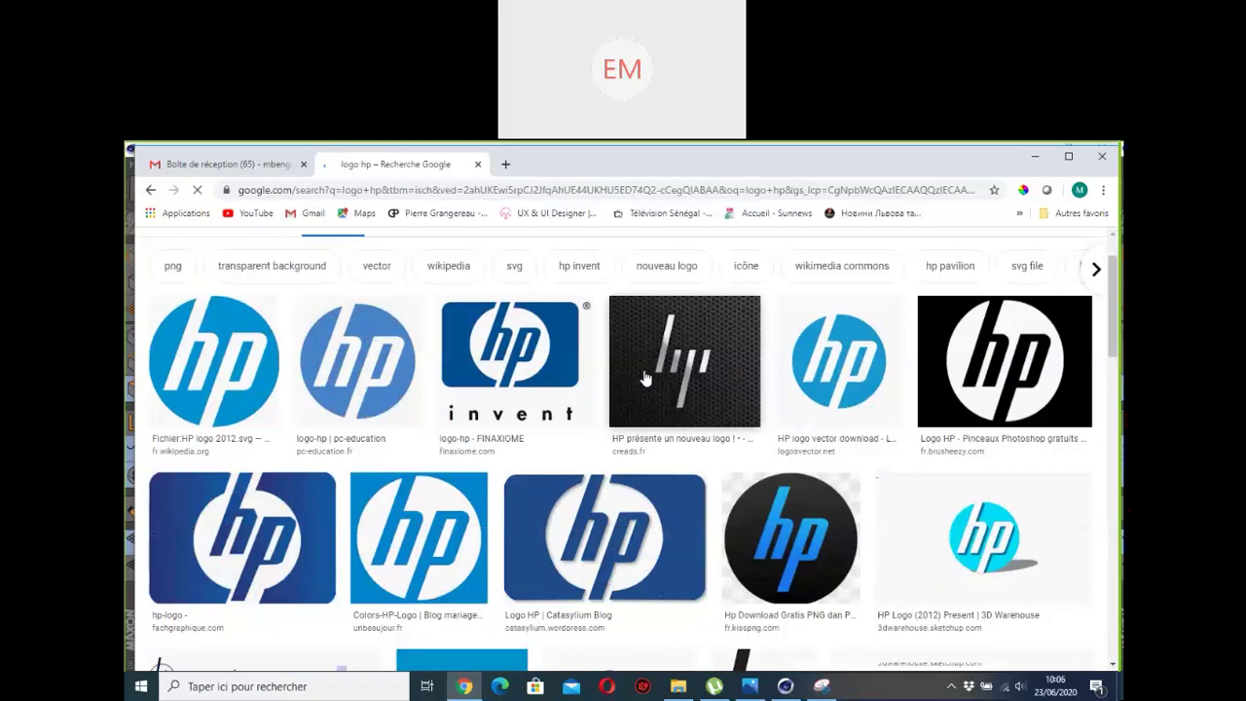
{"action": "scroll", "coordinate": [642, 390], "scroll_direction": "down", "scroll_amount": 2}
{"action": "scroll", "coordinate": [644, 506], "scroll_direction": "up", "scroll_amount": 2}
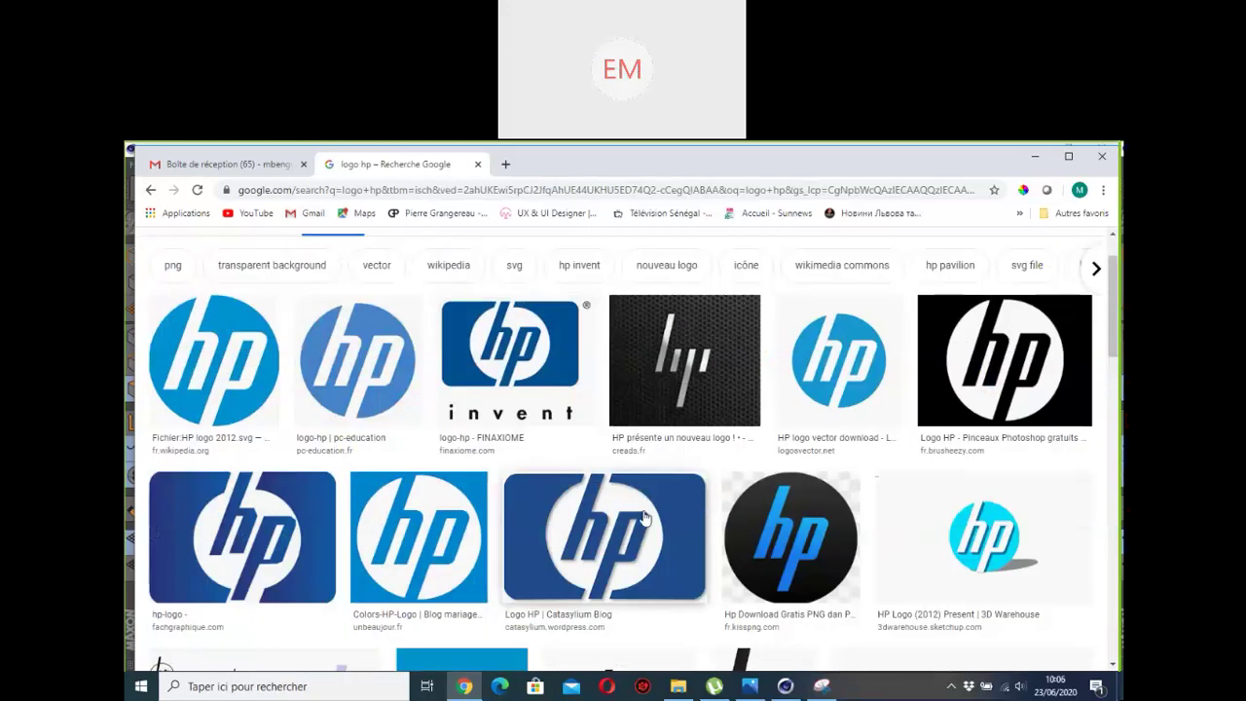
{"action": "scroll", "coordinate": [623, 519], "scroll_direction": "down", "scroll_amount": 2}
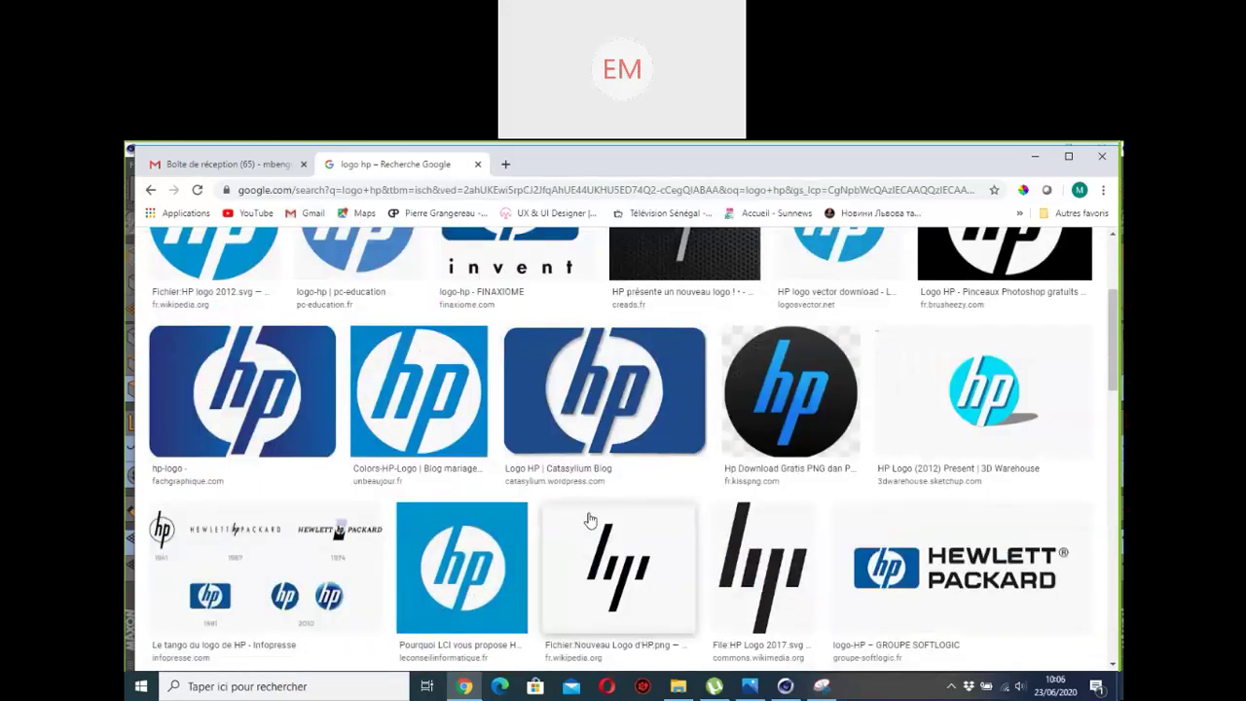
{"action": "scroll", "coordinate": [590, 521], "scroll_direction": "down", "scroll_amount": 1}
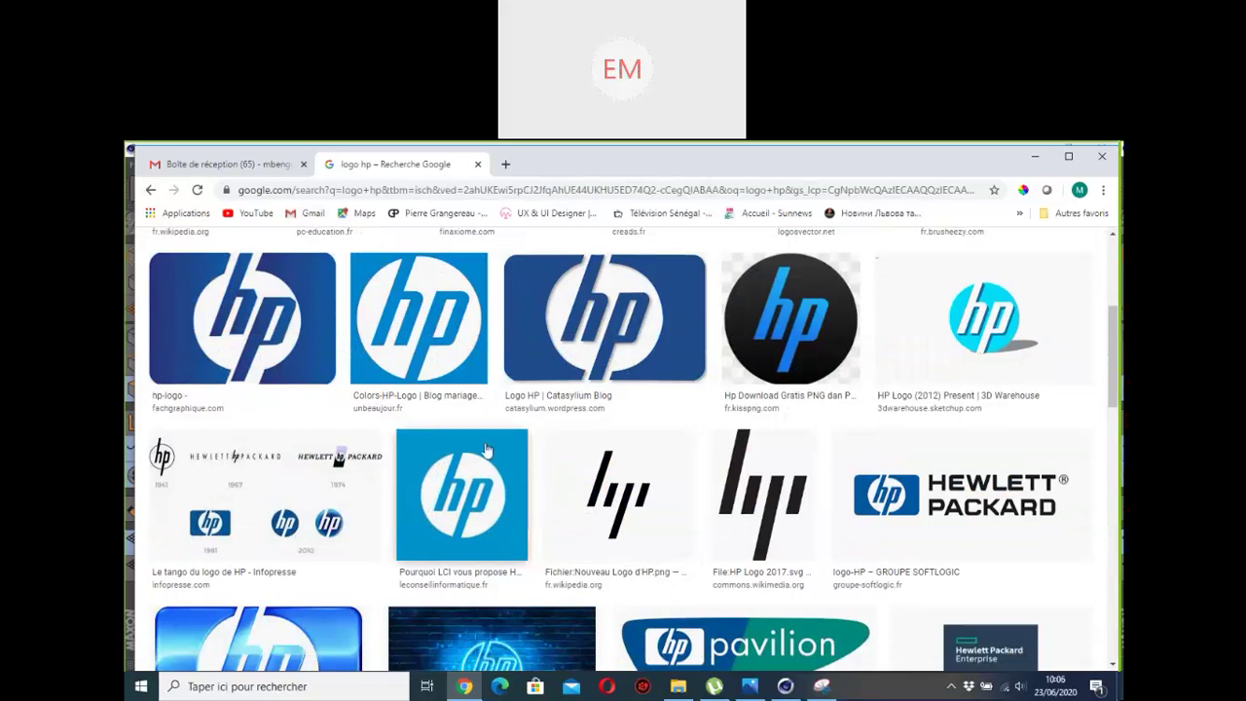
{"action": "scroll", "coordinate": [490, 439], "scroll_direction": "down", "scroll_amount": 2}
{"action": "scroll", "coordinate": [490, 438], "scroll_direction": "up", "scroll_amount": 1}
{"action": "scroll", "coordinate": [490, 439], "scroll_direction": "down", "scroll_amount": 5}
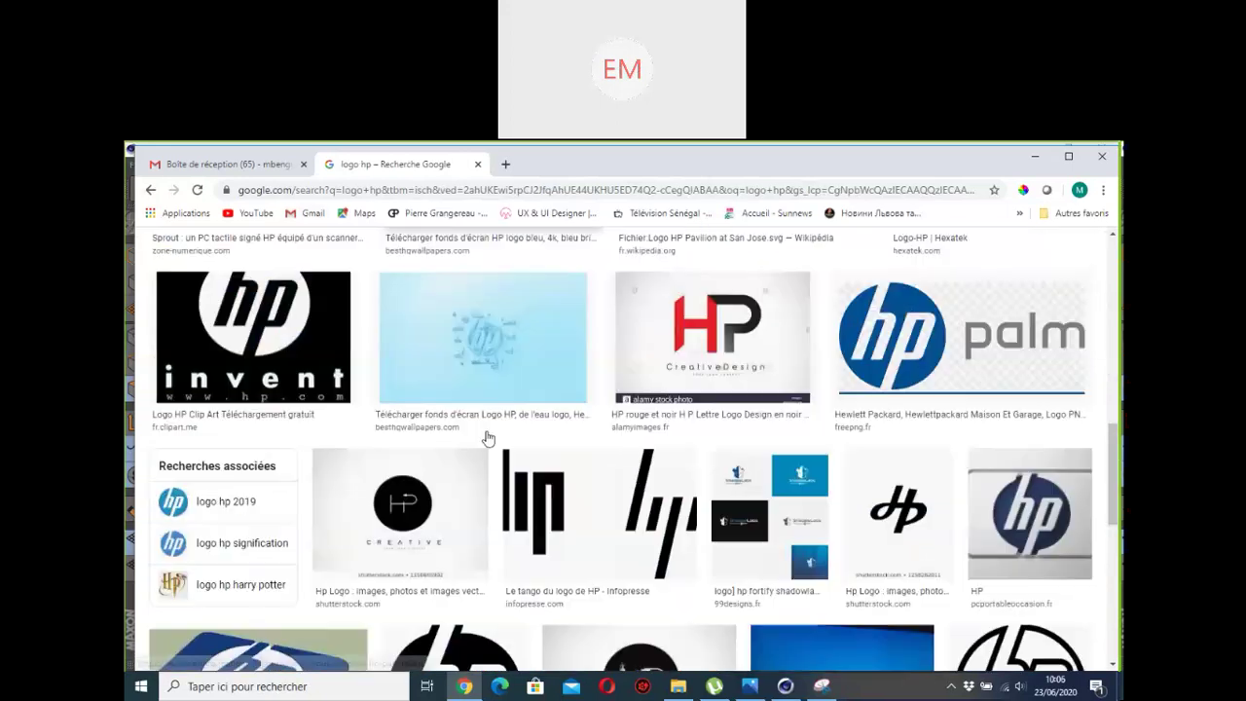
{"action": "scroll", "coordinate": [489, 438], "scroll_direction": "down", "scroll_amount": 3}
{"action": "scroll", "coordinate": [489, 438], "scroll_direction": "up", "scroll_amount": 3}
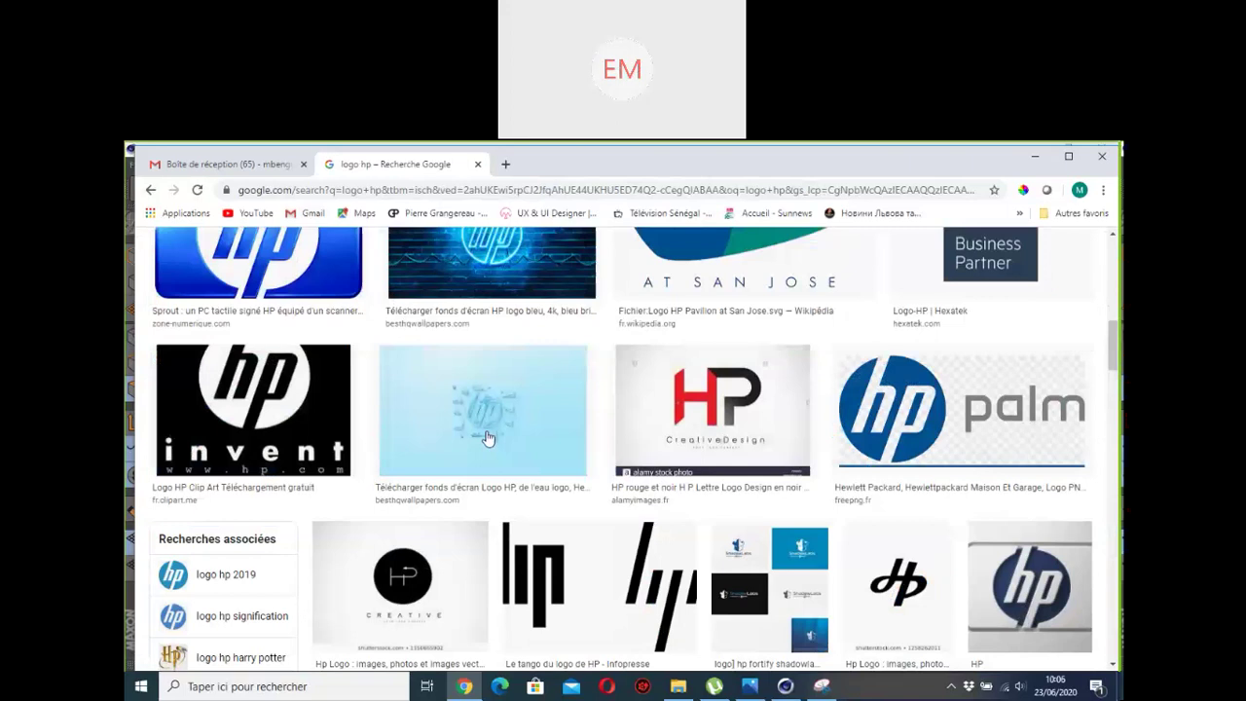
{"action": "scroll", "coordinate": [489, 438], "scroll_direction": "up", "scroll_amount": 3}
{"action": "scroll", "coordinate": [492, 448], "scroll_direction": "up", "scroll_amount": 3}
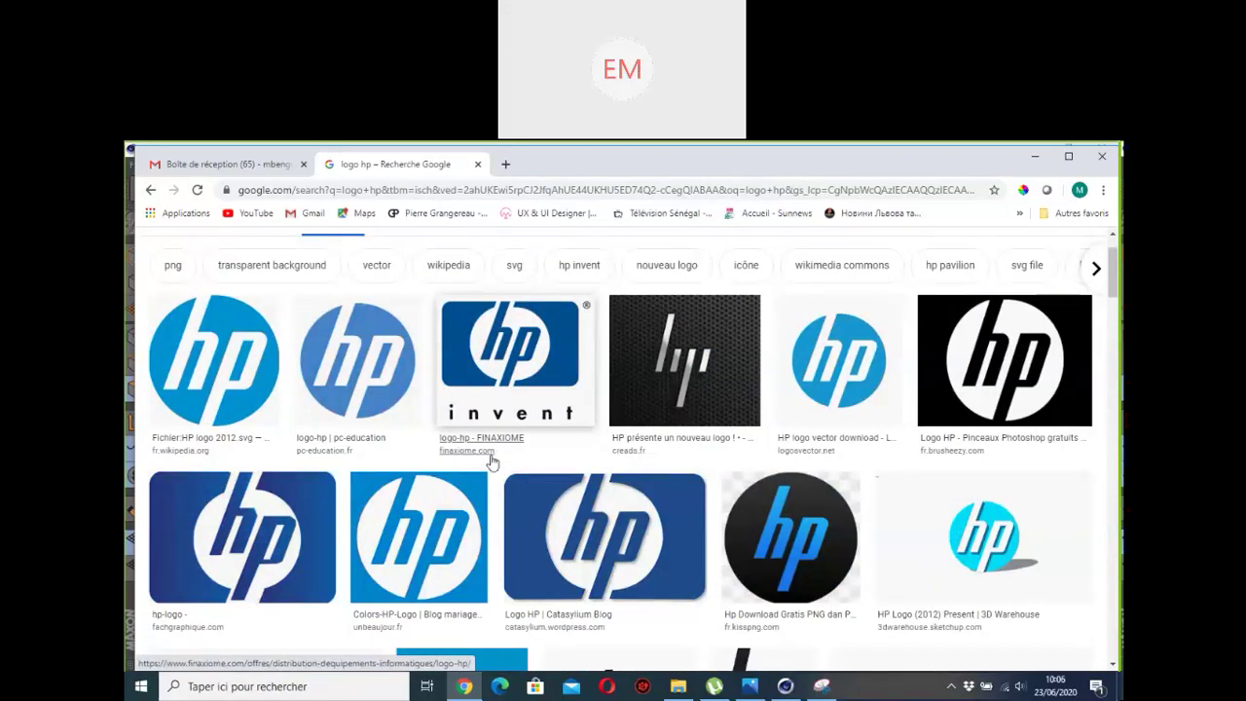
{"action": "scroll", "coordinate": [492, 410], "scroll_direction": "down", "scroll_amount": 1}
{"action": "scroll", "coordinate": [492, 409], "scroll_direction": "down", "scroll_amount": 2}
{"action": "scroll", "coordinate": [495, 393], "scroll_direction": "up", "scroll_amount": 2}
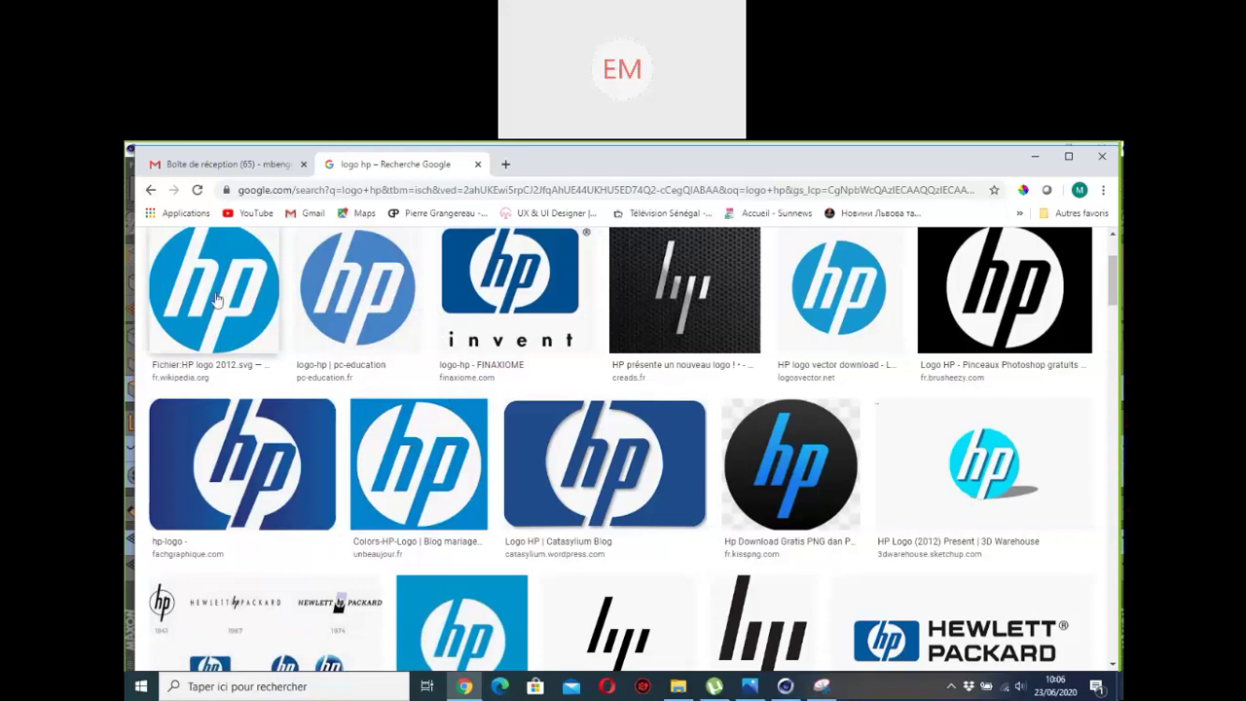
{"action": "scroll", "coordinate": [216, 299], "scroll_direction": "up", "scroll_amount": 1}
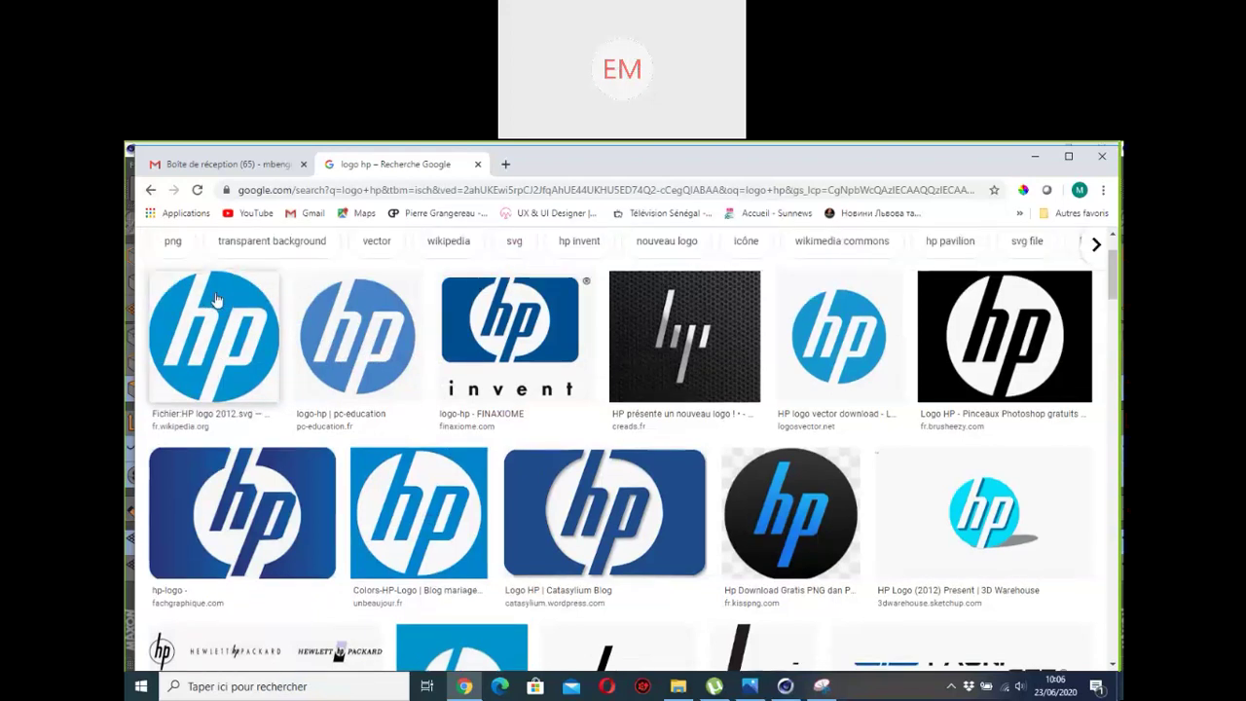
{"action": "scroll", "coordinate": [220, 428], "scroll_direction": "up", "scroll_amount": 1}
Step: Save the large blue HP logo image, 768px-HP_logo_2012.svg, to the Desktop
{"action": "left_click", "coordinate": [220, 428]}
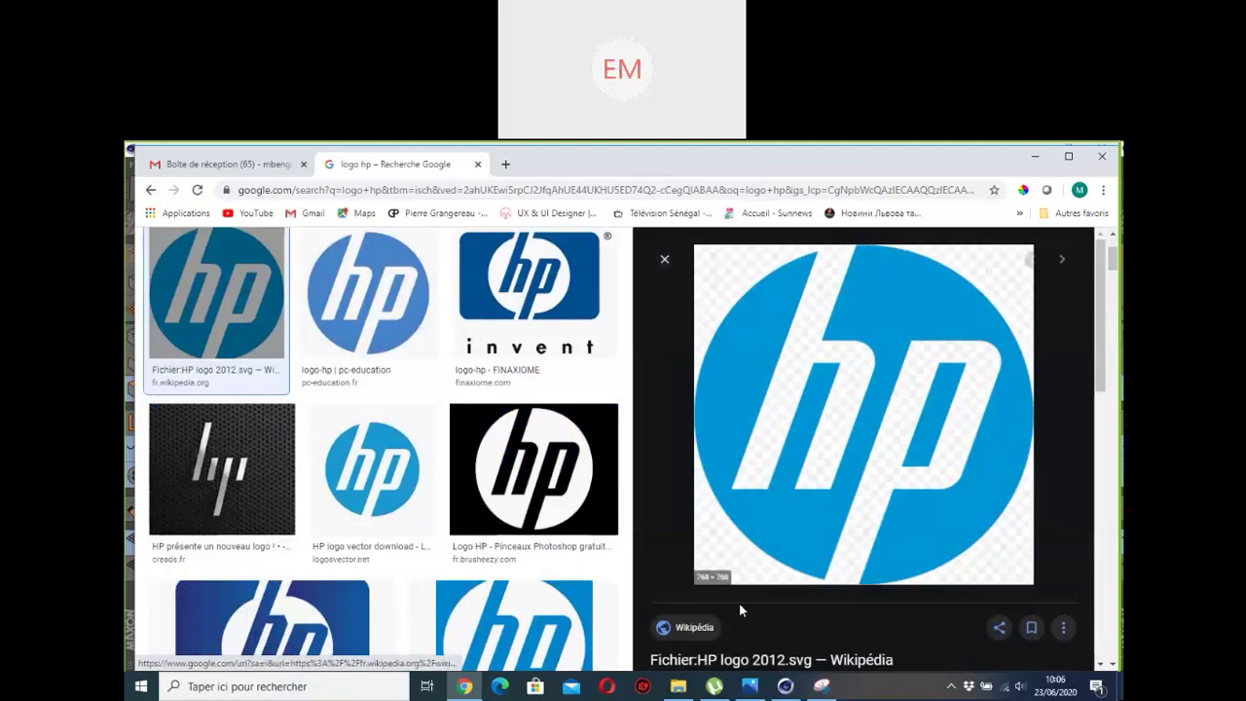
{"action": "right_click", "coordinate": [871, 398]}
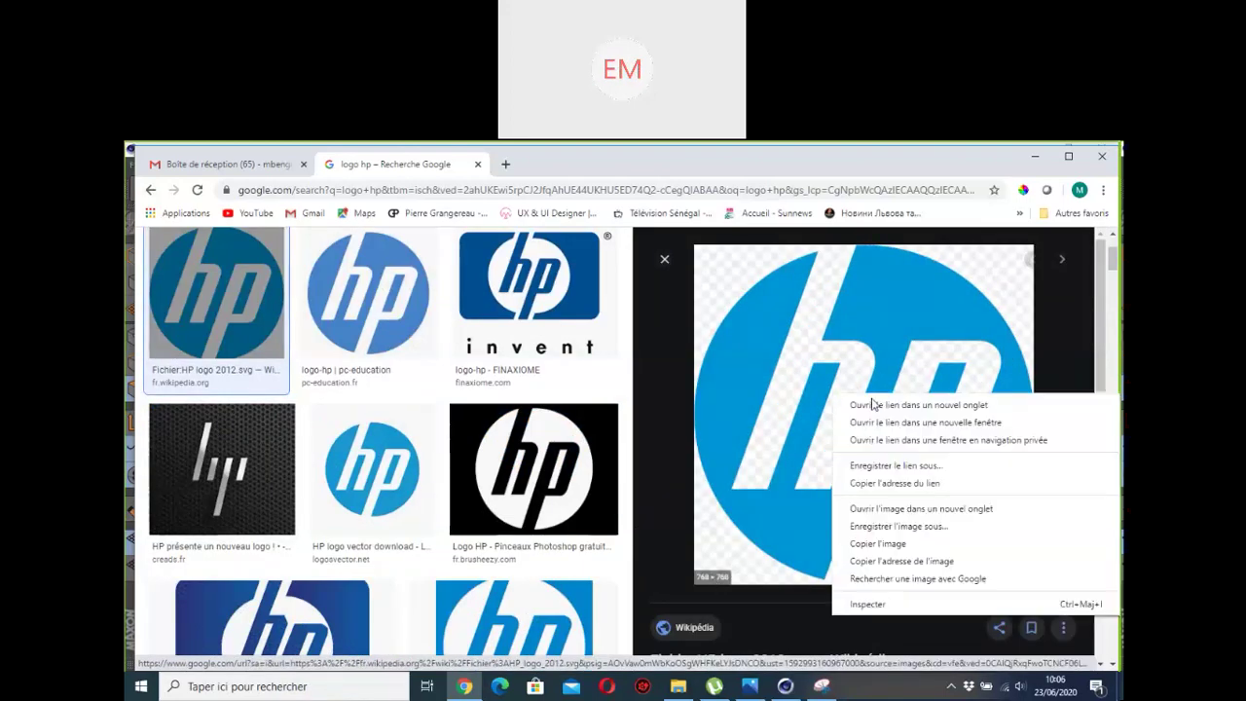
{"action": "left_click", "coordinate": [924, 565]}
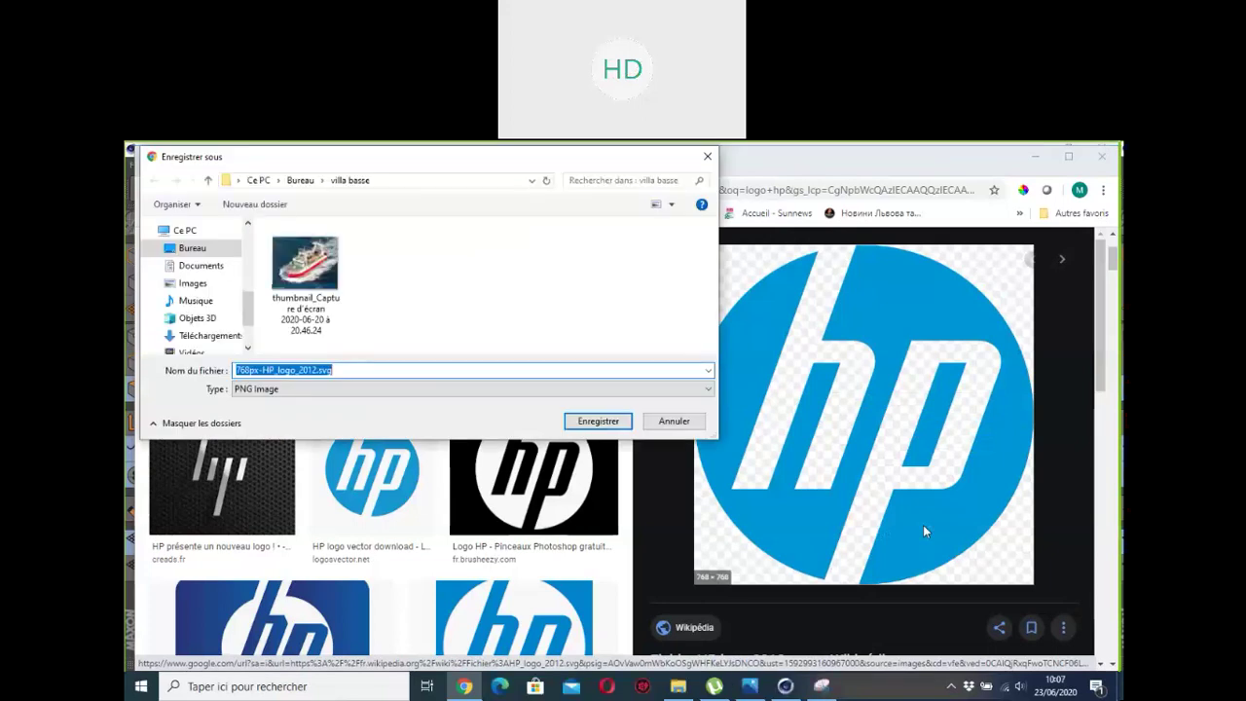
{"action": "left_click", "coordinate": [203, 250]}
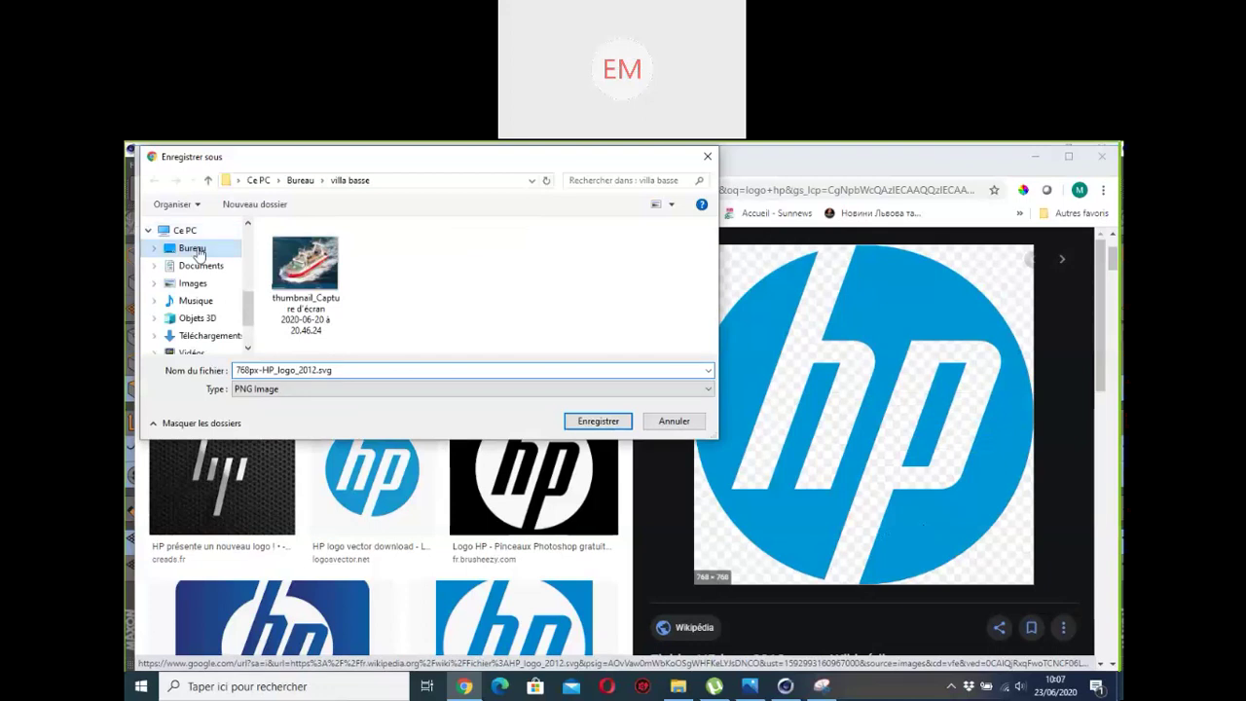
{"action": "left_click", "coordinate": [571, 425]}
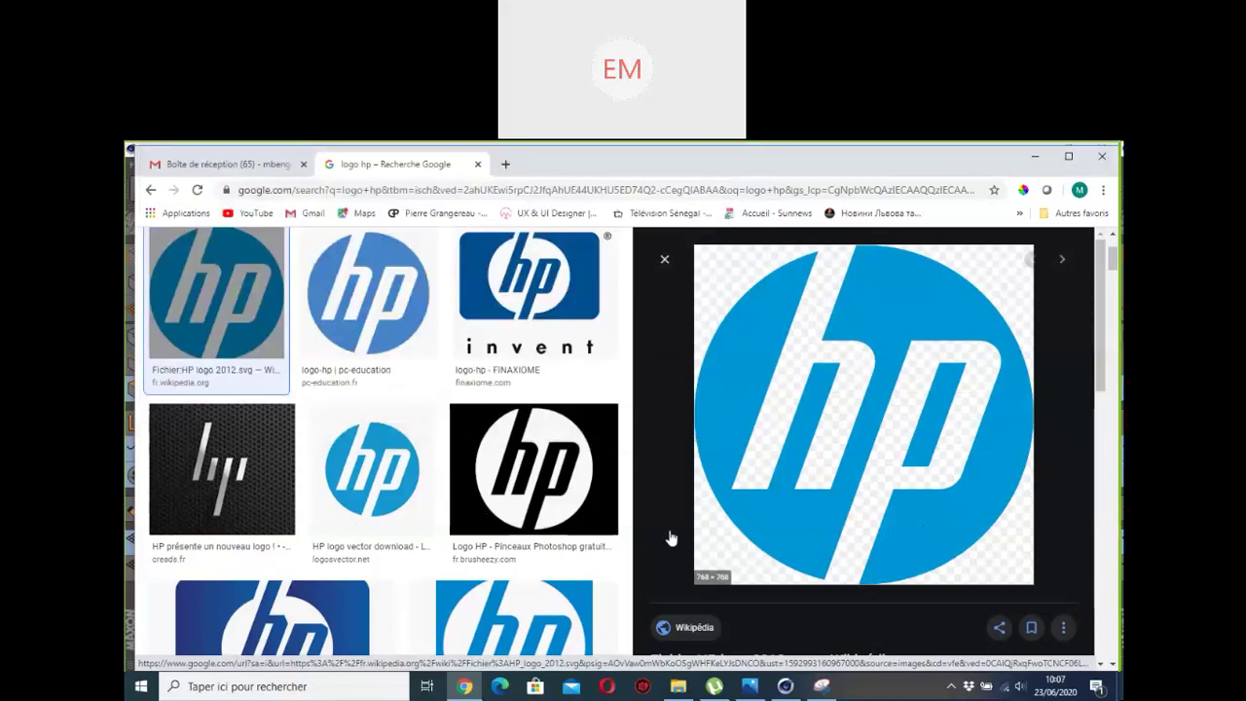
Step: Save a second plain blue HP logo to the Desktop as 'hp-logo'
{"action": "scroll", "coordinate": [935, 529], "scroll_direction": "down", "scroll_amount": 3}
{"action": "scroll", "coordinate": [974, 516], "scroll_direction": "down", "scroll_amount": 1}
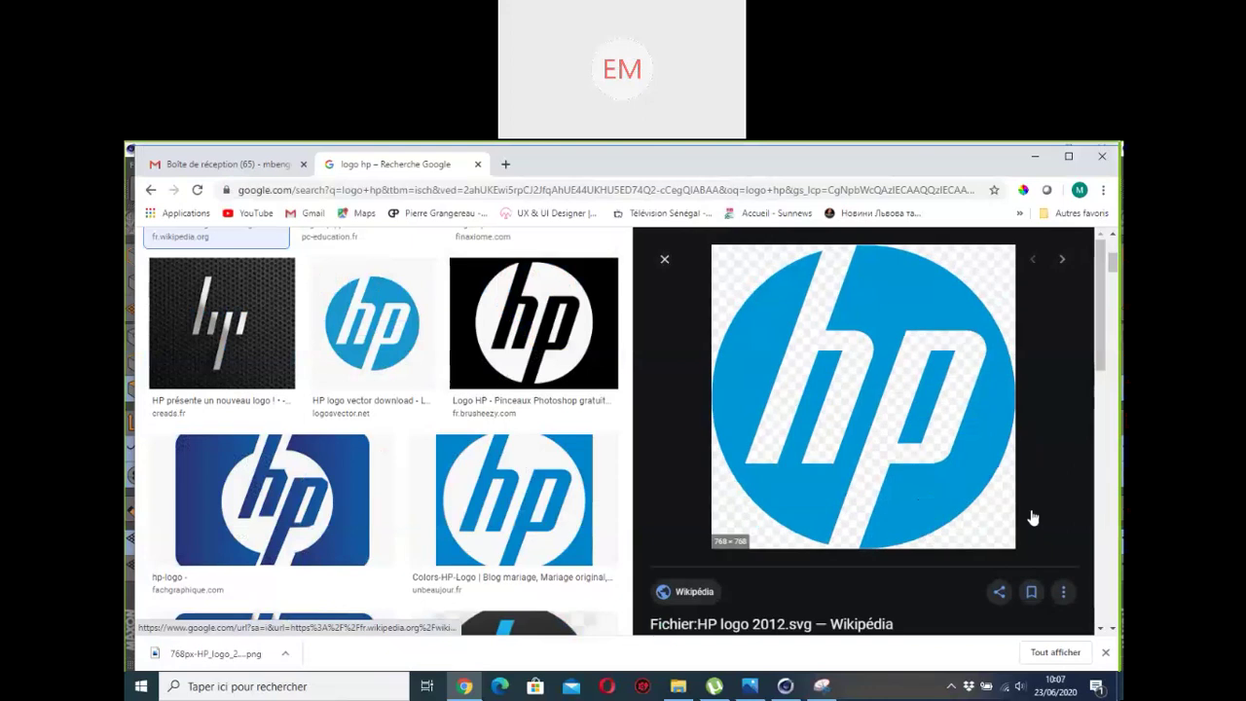
{"action": "scroll", "coordinate": [1031, 510], "scroll_direction": "down", "scroll_amount": 5}
{"action": "scroll", "coordinate": [728, 373], "scroll_direction": "up", "scroll_amount": 1}
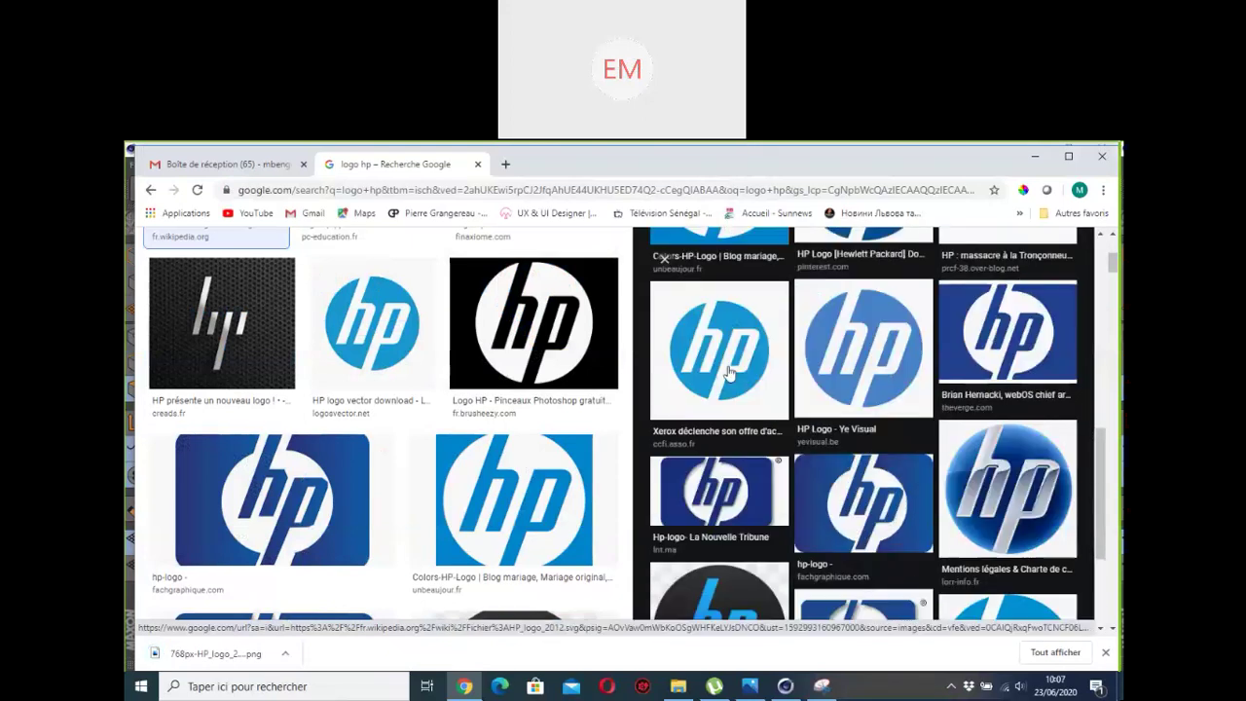
{"action": "left_click", "coordinate": [729, 373]}
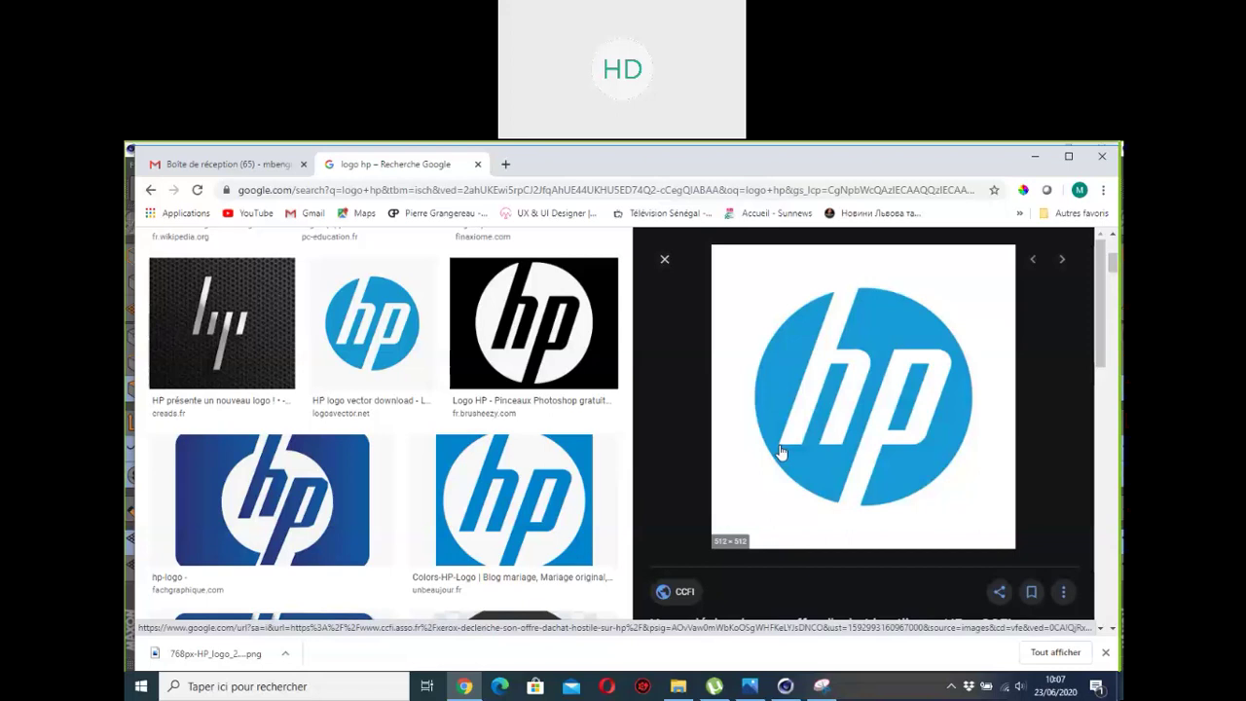
{"action": "right_click", "coordinate": [816, 368]}
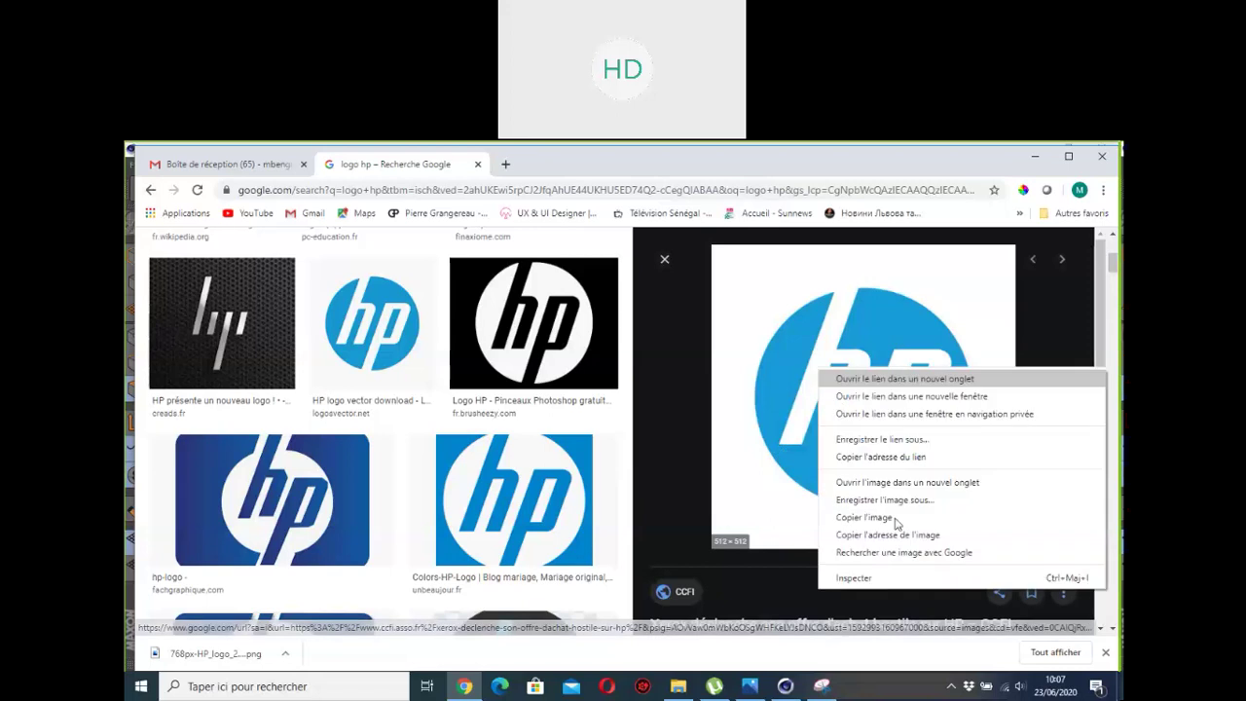
{"action": "left_click", "coordinate": [898, 502]}
{"action": "type", "text": "hp-logo"}
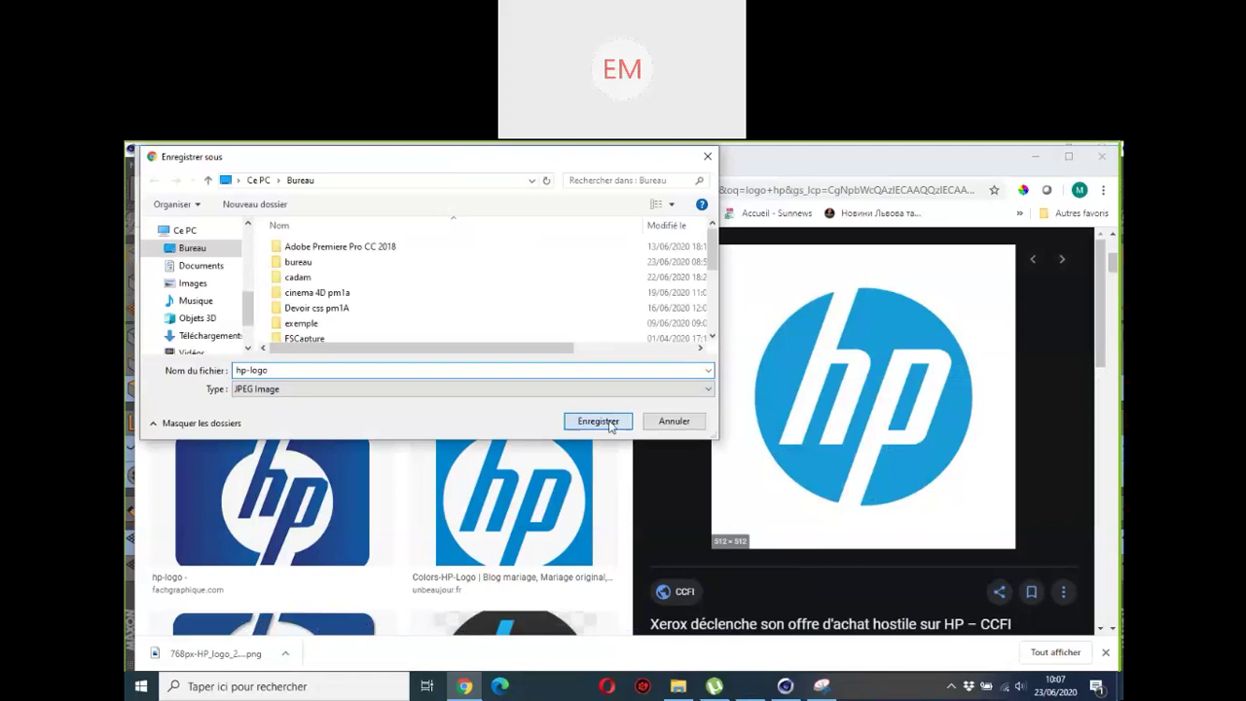
{"action": "left_click", "coordinate": [598, 420]}
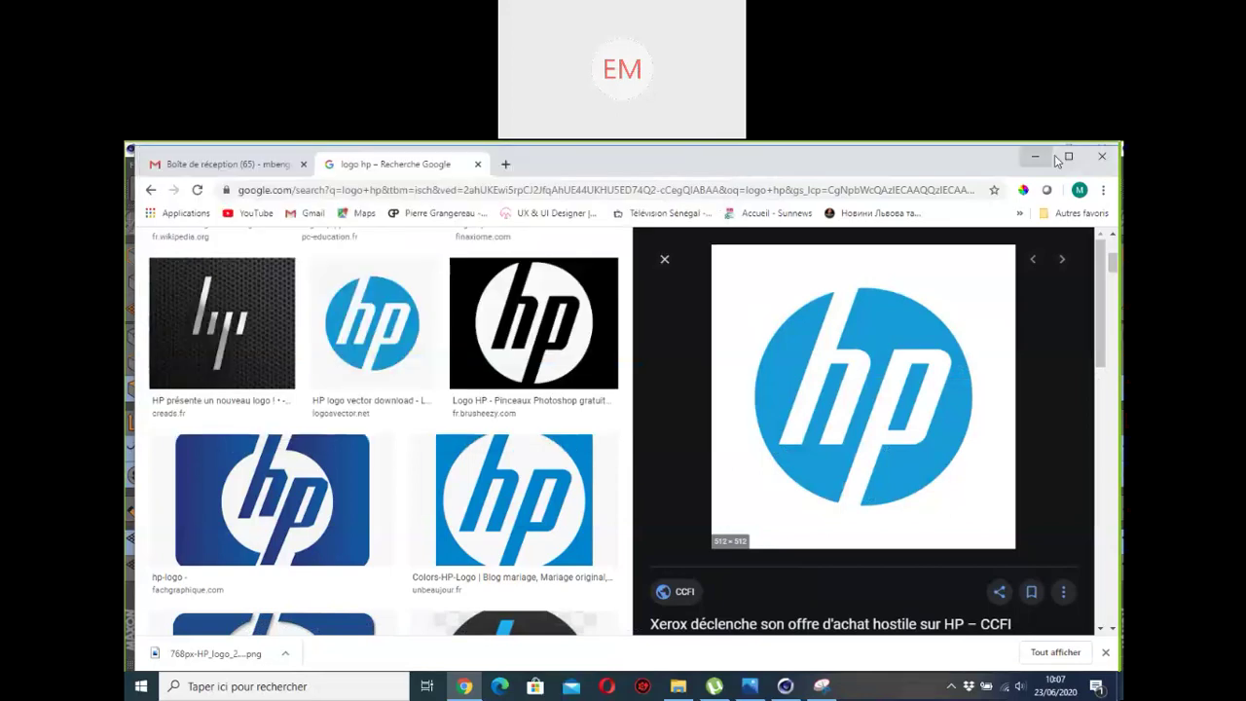
Step: Copy both HP logo images from the desktop into the 'table de bureau' folder
{"action": "left_click", "coordinate": [1035, 156]}
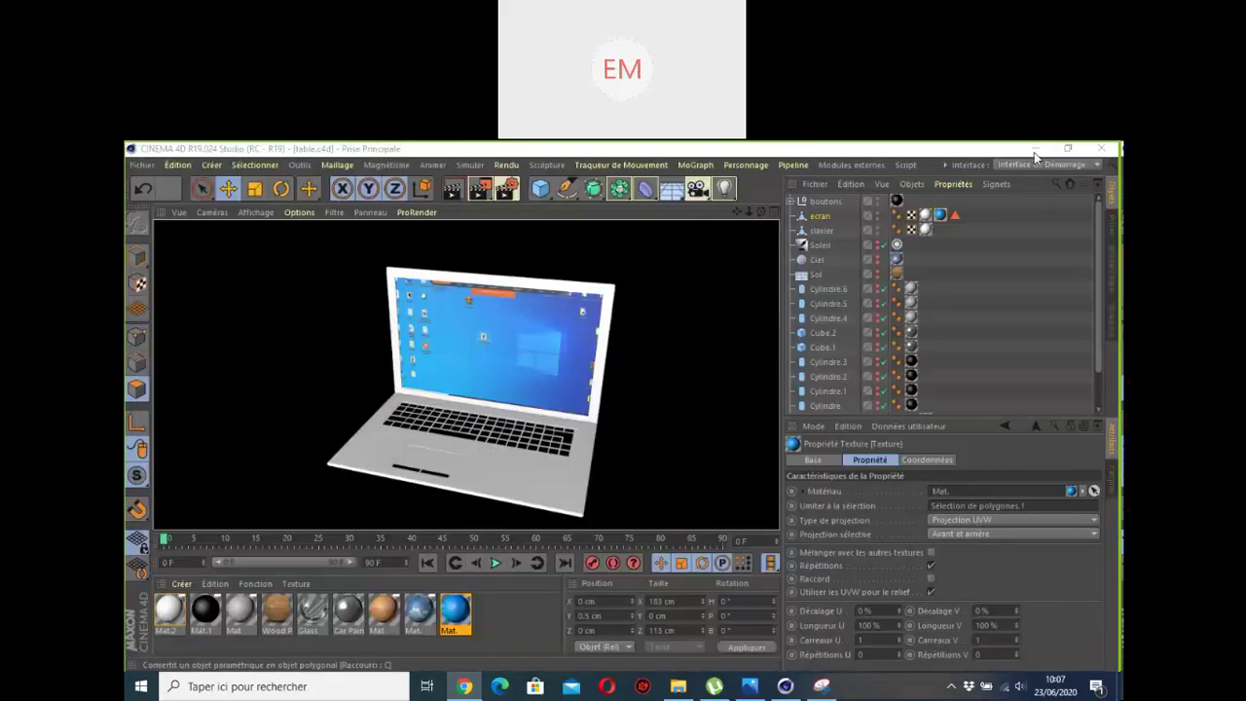
{"action": "left_click", "coordinate": [1032, 150]}
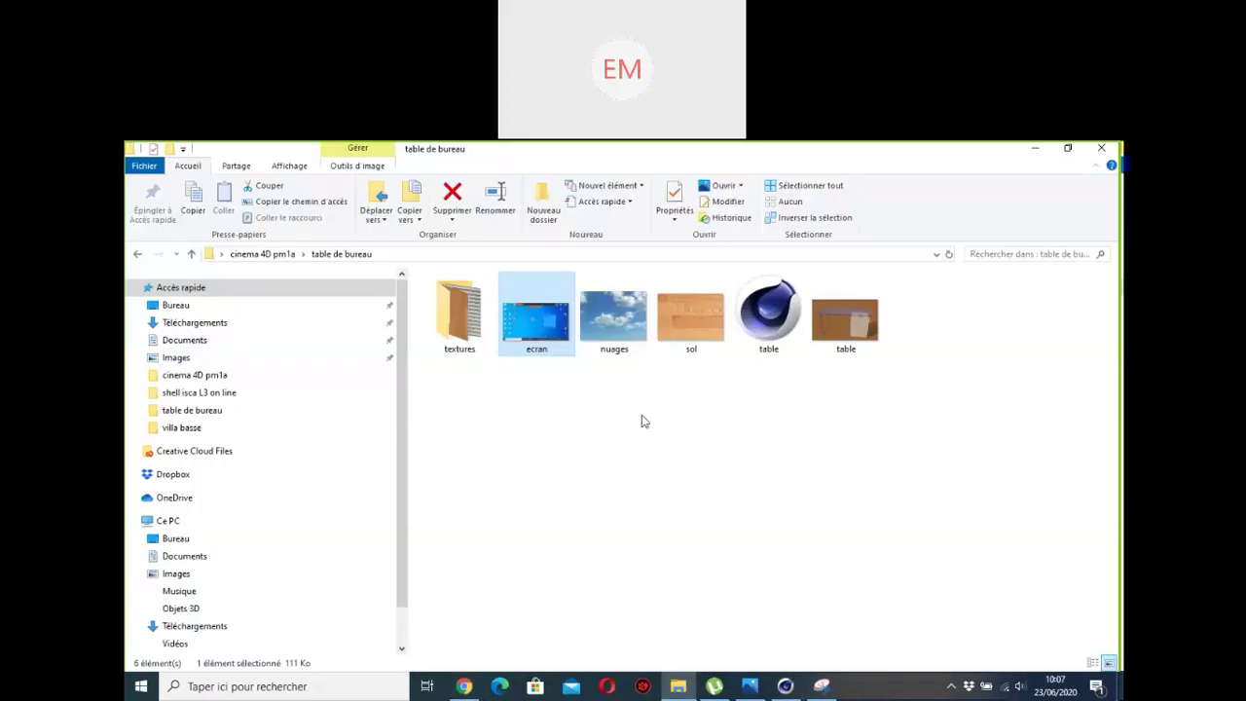
{"action": "left_click", "coordinate": [1021, 152]}
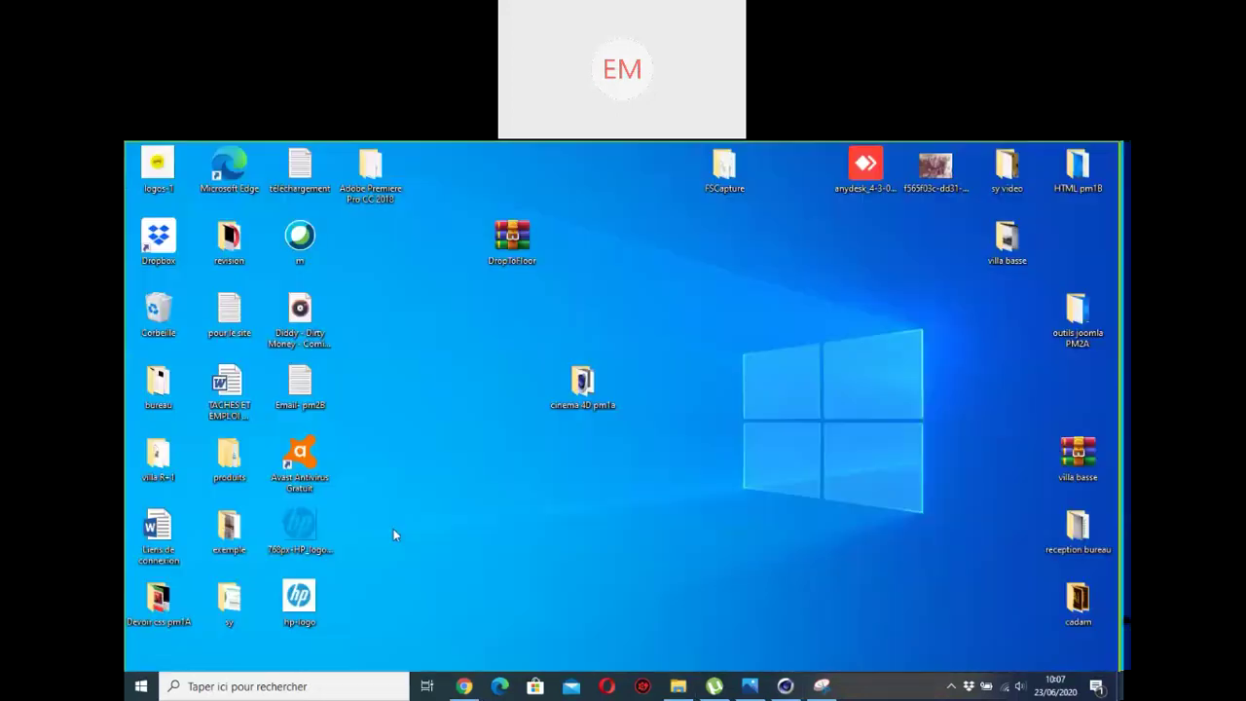
{"action": "left_click_drag", "start_coordinate": [393, 529], "coordinate": [299, 594]}
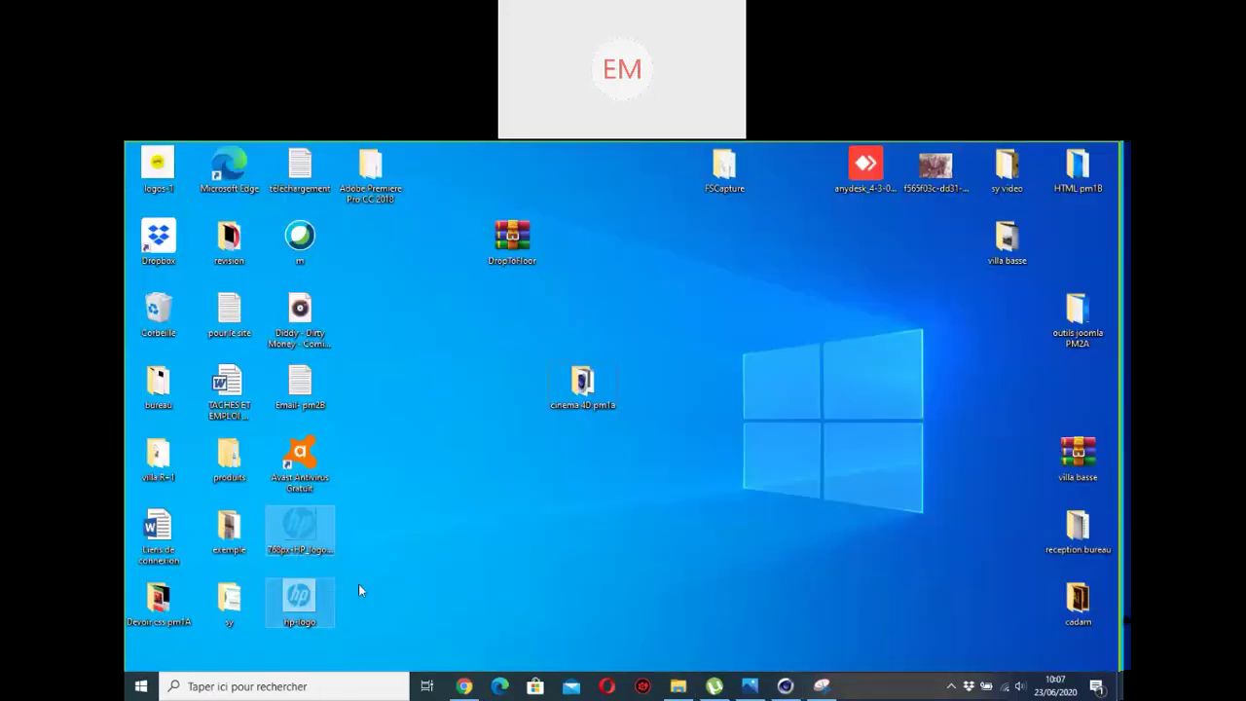
{"action": "left_click", "coordinate": [681, 687]}
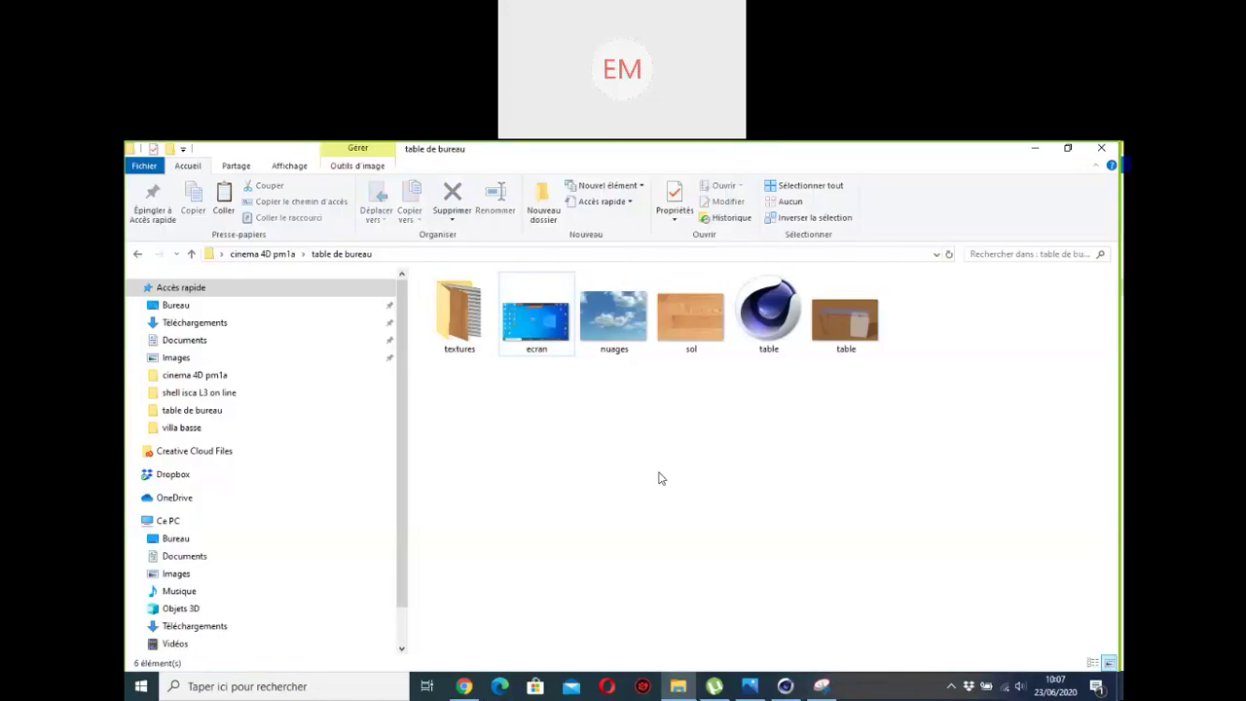
{"action": "key", "text": "ctrl+v"}
{"action": "left_click", "coordinate": [668, 476]}
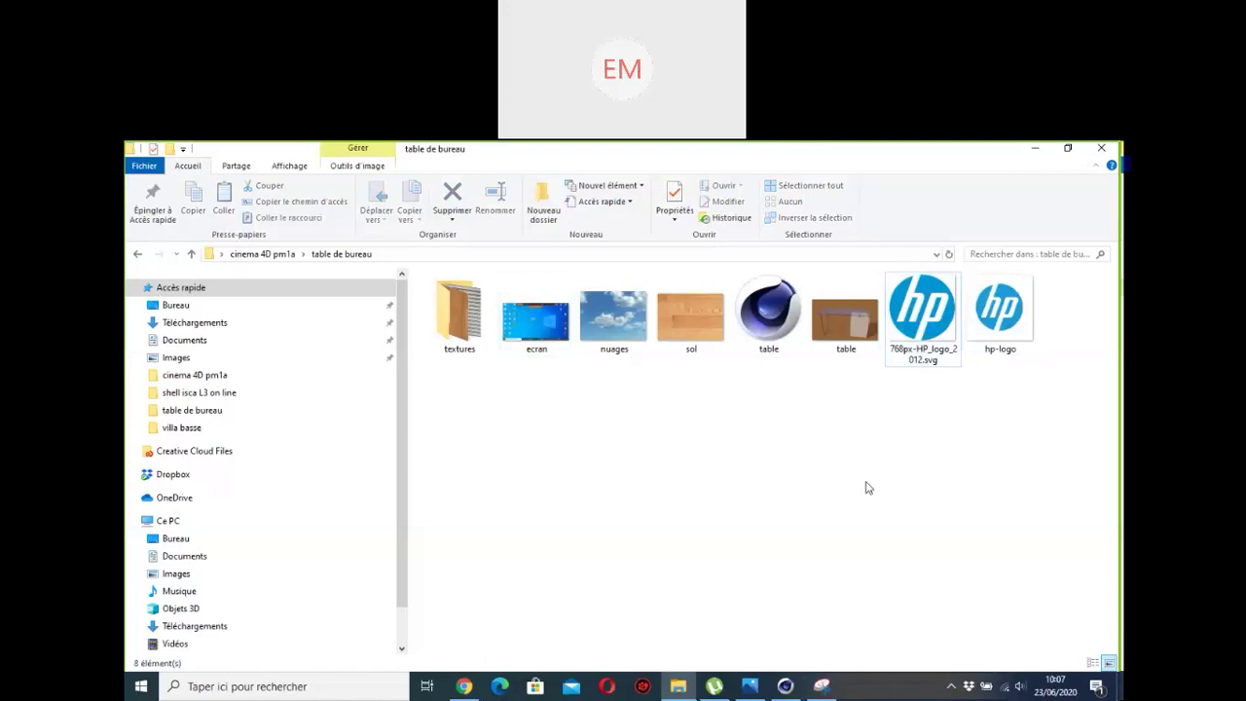
{"action": "mouse_move", "coordinate": [924, 452]}
{"action": "left_mouse_down"}
{"action": "mouse_move", "coordinate": [979, 302]}
{"action": "mouse_move", "coordinate": [933, 484]}
{"action": "mouse_move", "coordinate": [795, 662]}
{"action": "mouse_move", "coordinate": [792, 685]}
{"action": "mouse_move", "coordinate": [485, 614]}
{"action": "left_mouse_up"}
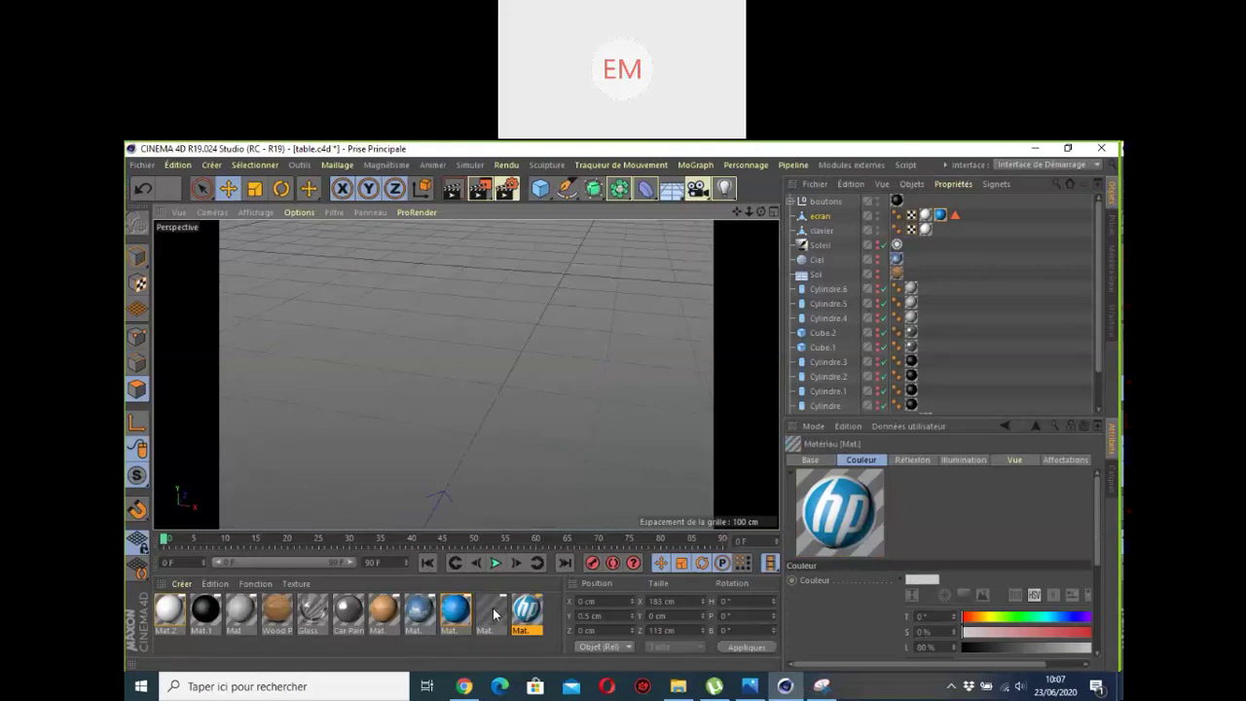
Step: Drop the HP logo images into the Material Manager to create two materials
{"action": "left_click_drag", "start_coordinate": [494, 613], "coordinate": [579, 353]}
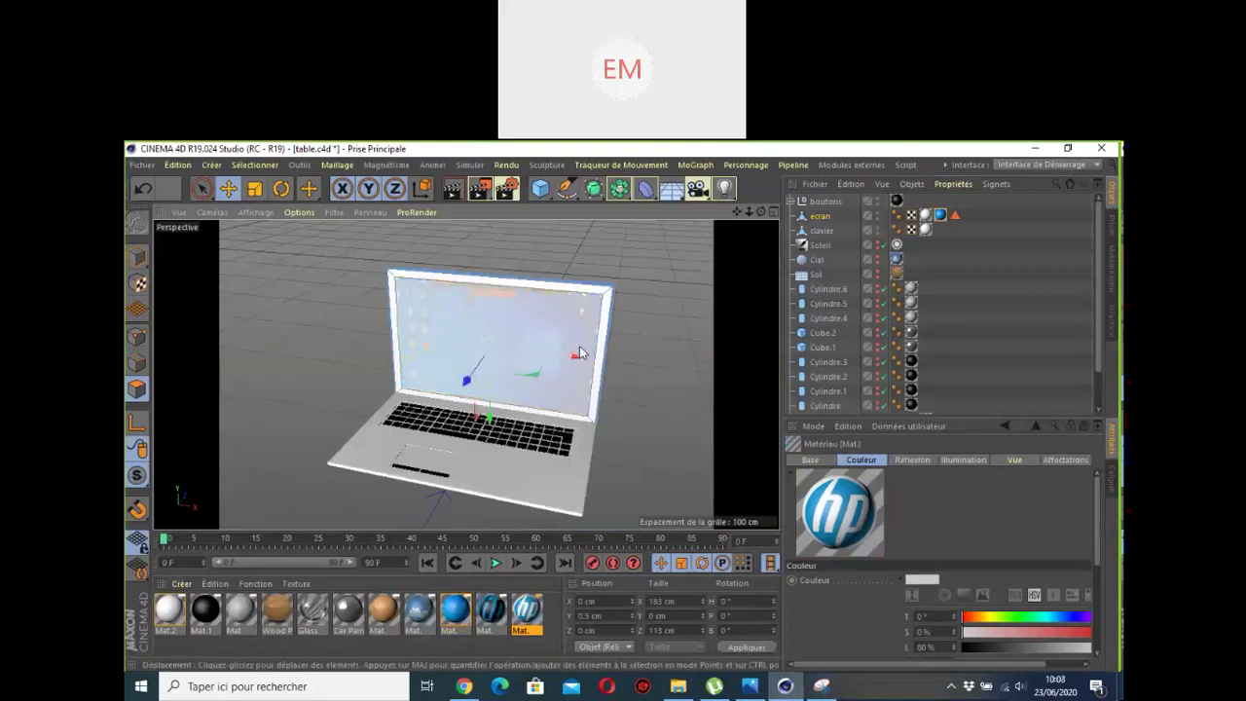
{"action": "left_click_drag", "start_coordinate": [761, 211], "coordinate": [730, 195]}
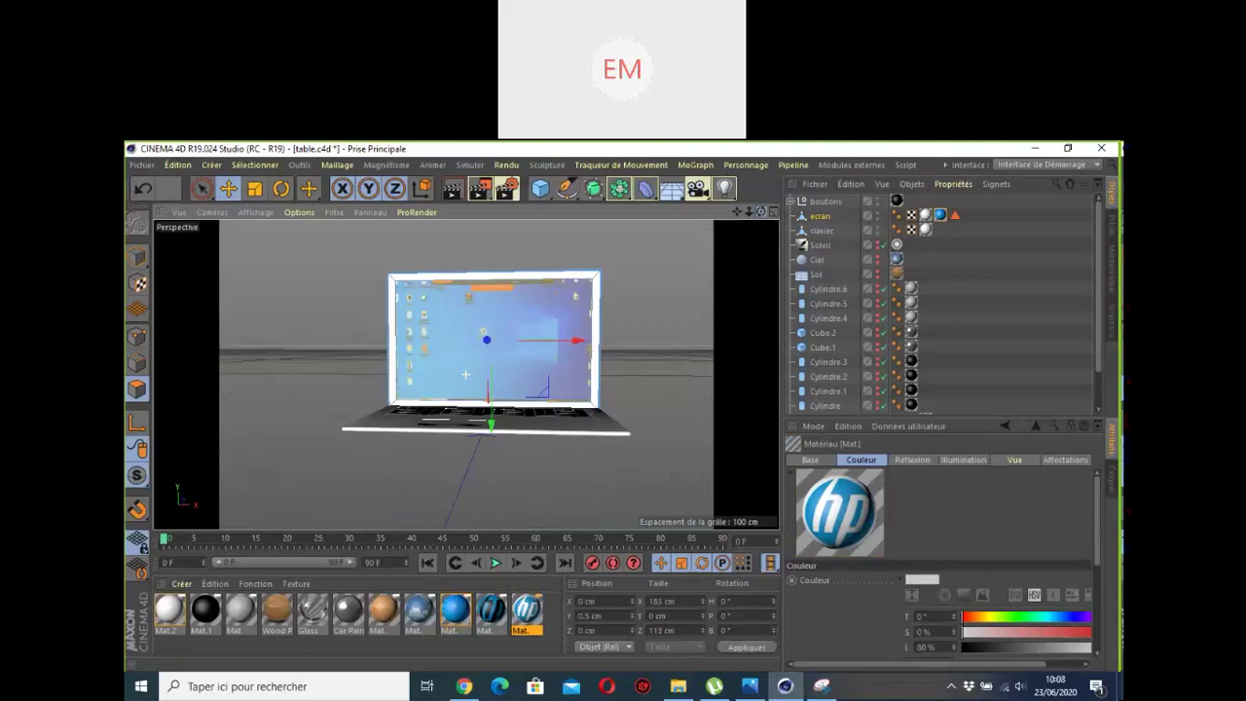
{"action": "left_click_drag", "start_coordinate": [466, 374], "coordinate": [519, 485], "text": "alt"}
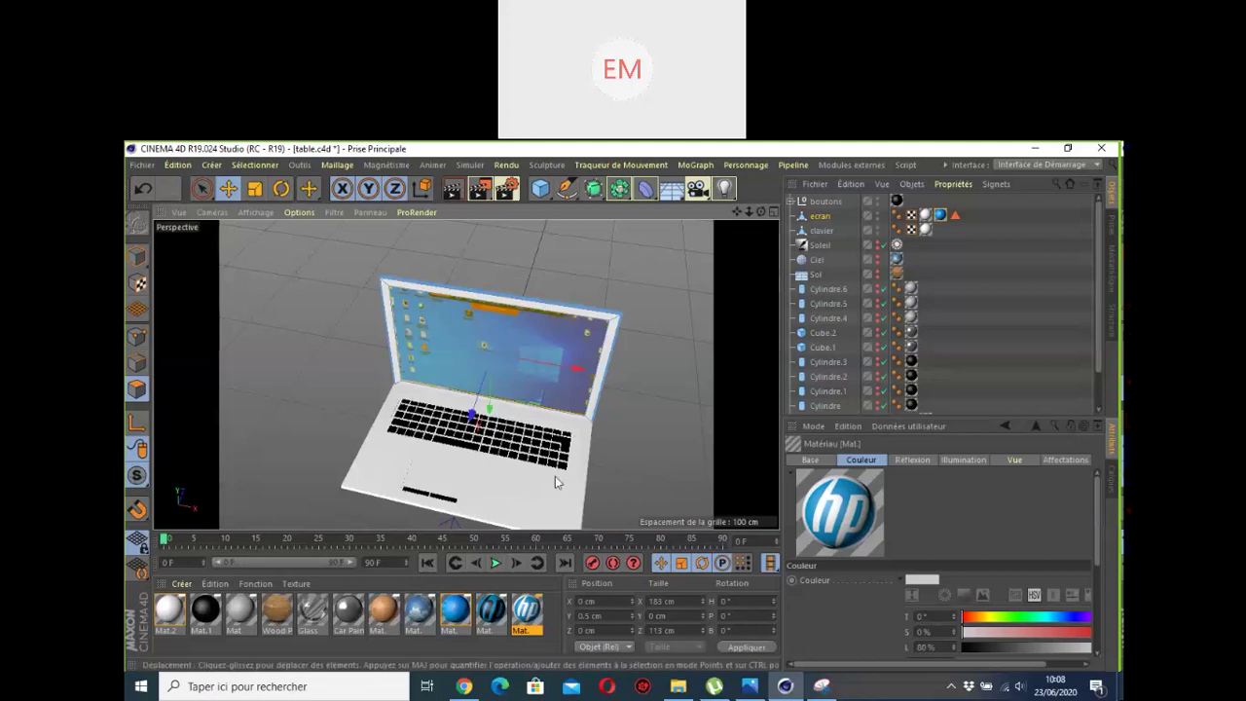
Step: Select the clavier keyboard object and switch the viewport to the four-view layout
{"action": "left_click", "coordinate": [819, 234]}
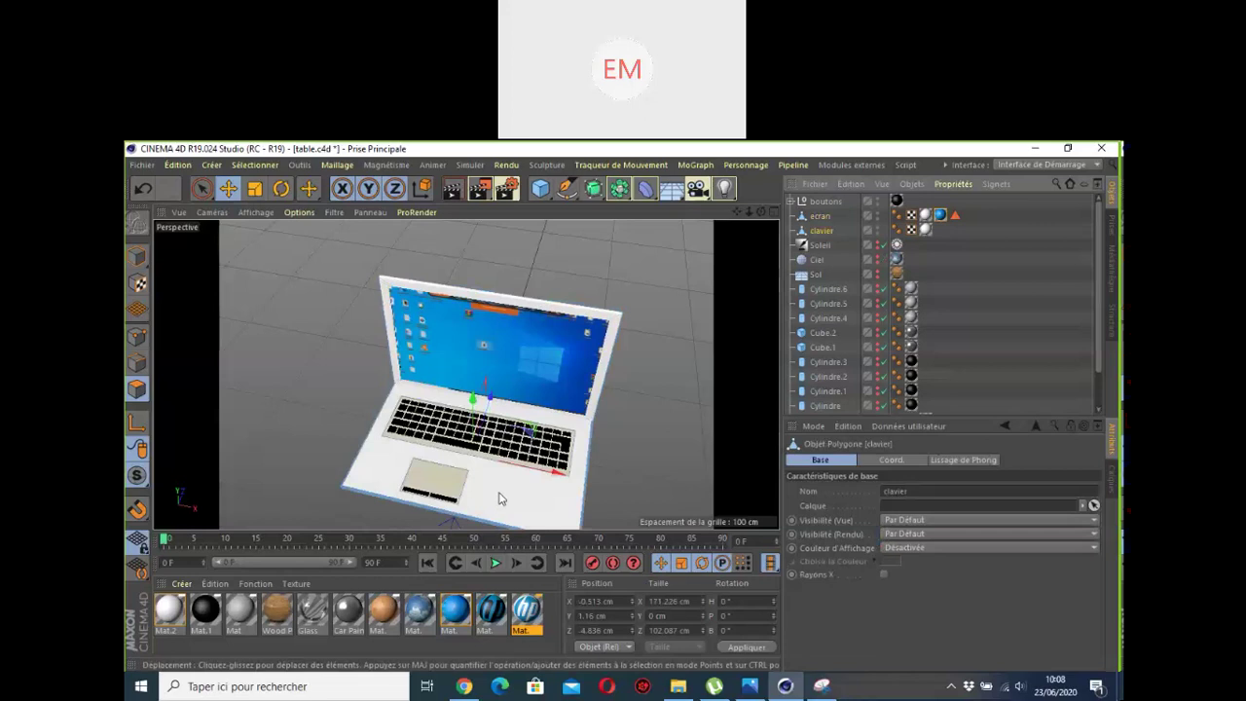
{"action": "left_click_drag", "start_coordinate": [498, 499], "coordinate": [466, 374], "text": "alt"}
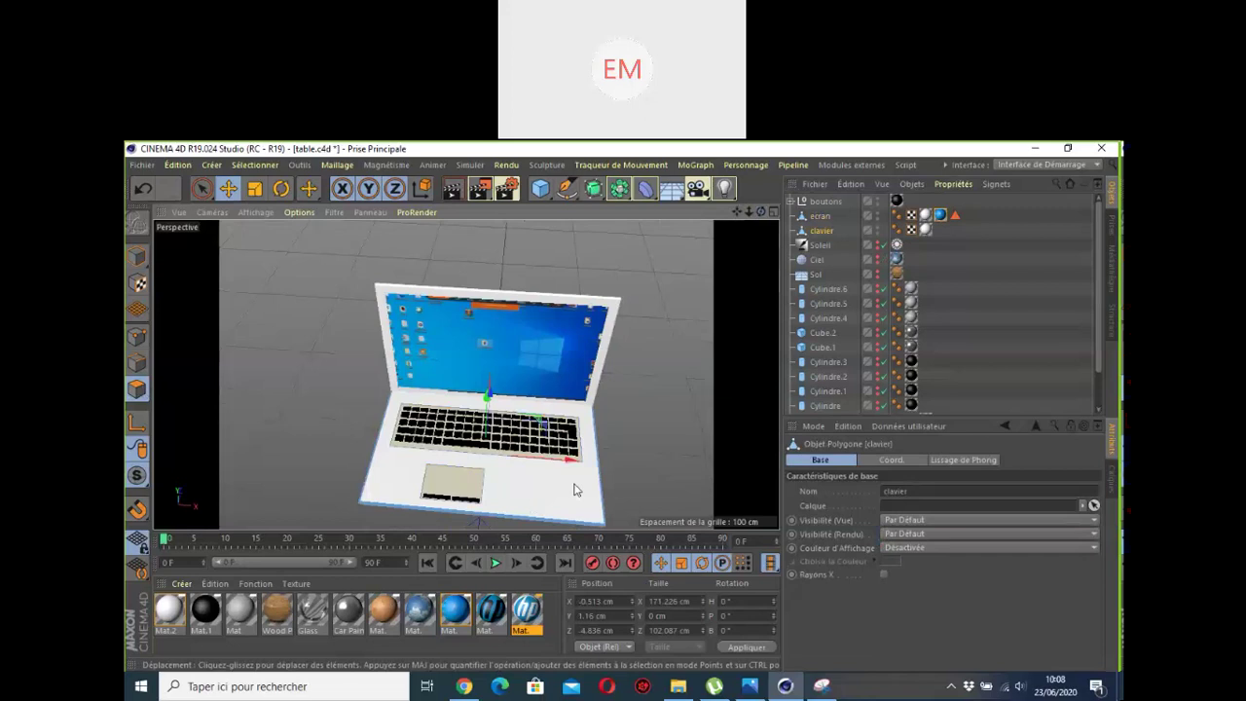
{"action": "middle_click", "coordinate": [628, 345]}
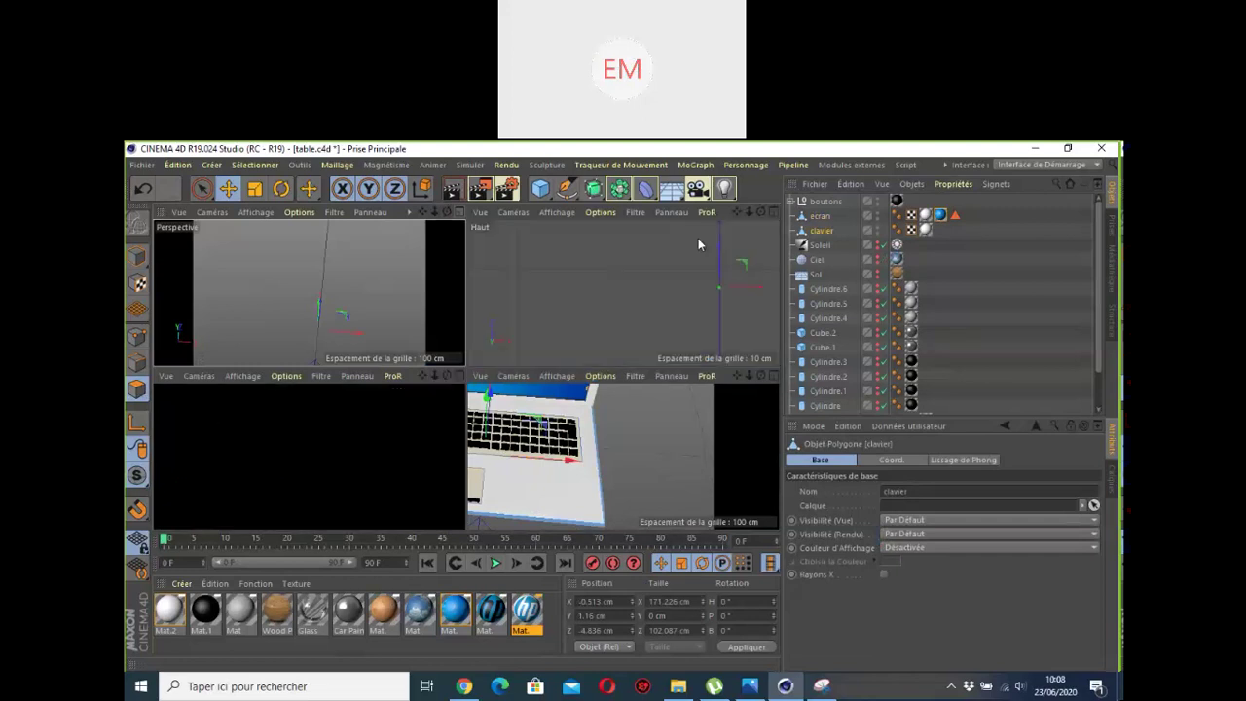
Step: In the enlarged top view, line-cut a rectangle into the base right of the touchpad
{"action": "left_click", "coordinate": [764, 214]}
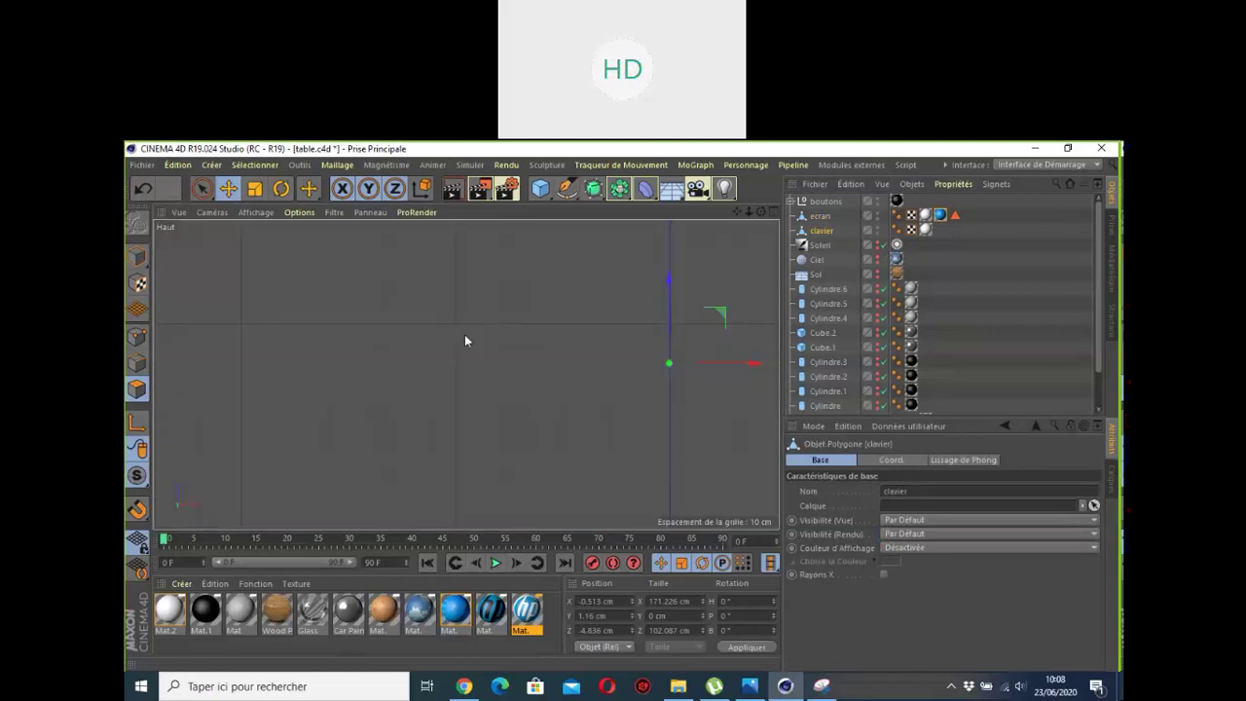
{"action": "scroll", "coordinate": [465, 341], "scroll_direction": "down", "scroll_amount": 3}
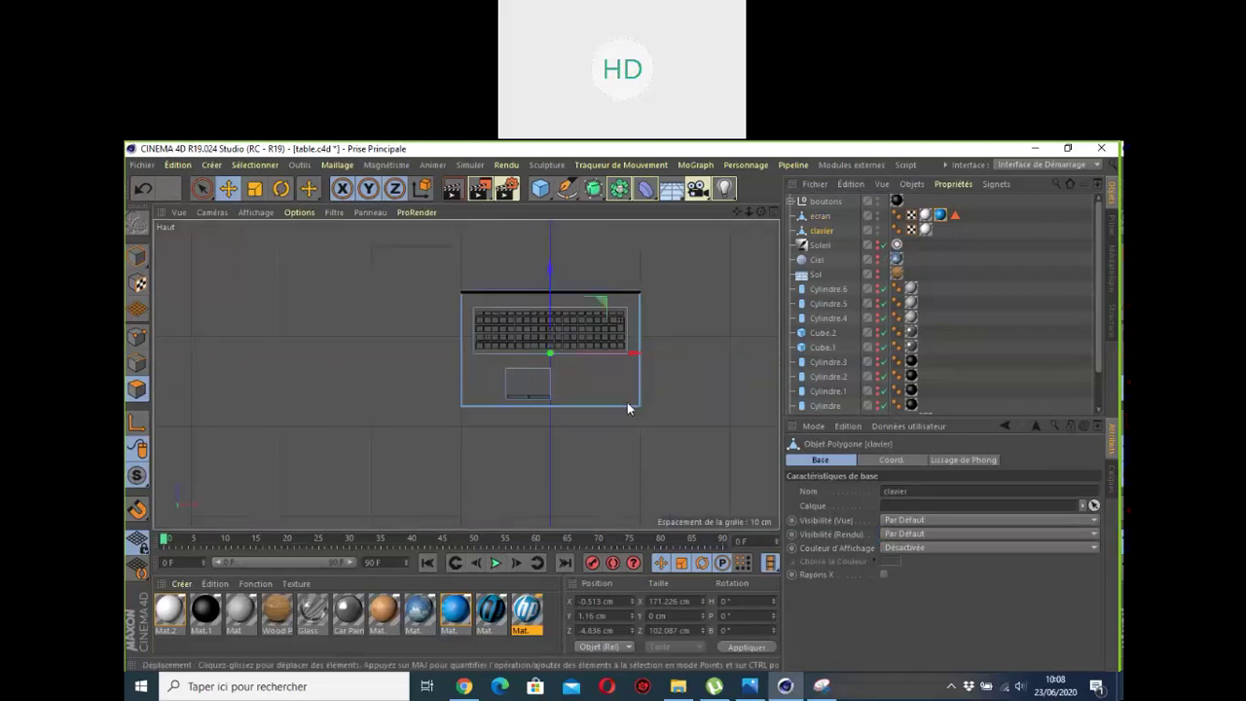
{"action": "scroll", "coordinate": [627, 403], "scroll_direction": "up", "scroll_amount": 3}
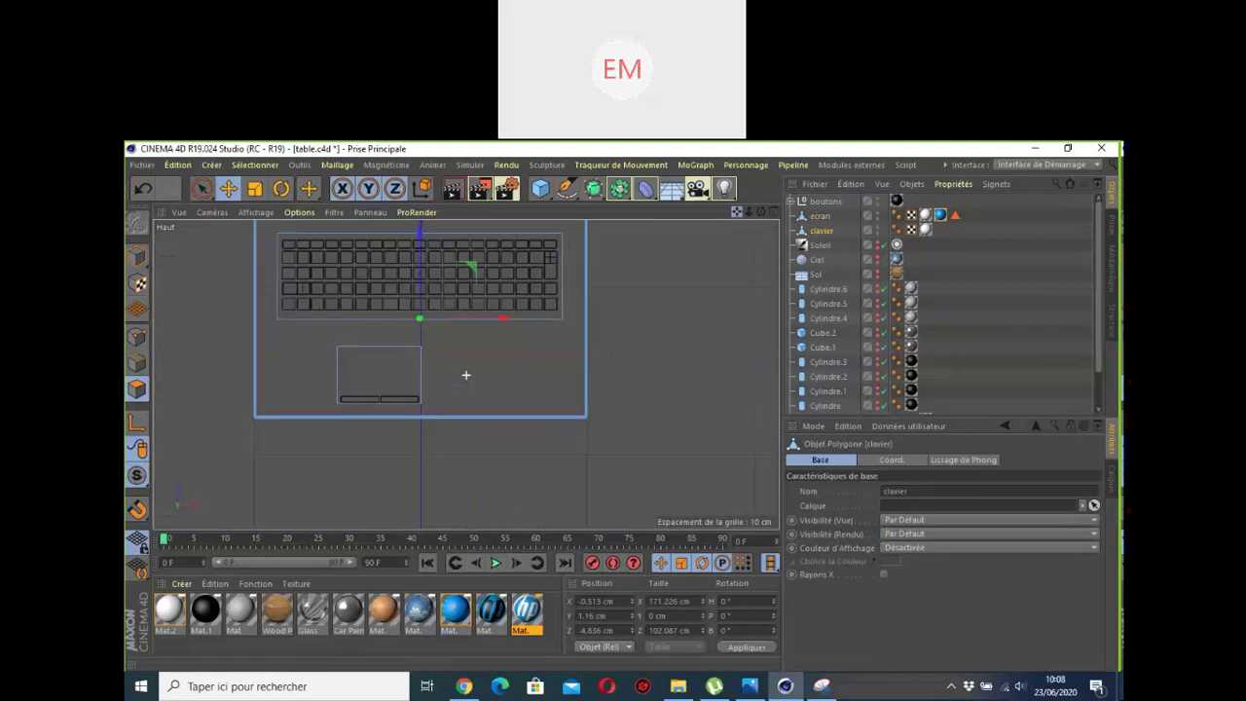
{"action": "scroll", "coordinate": [487, 365], "scroll_direction": "up", "scroll_amount": 2}
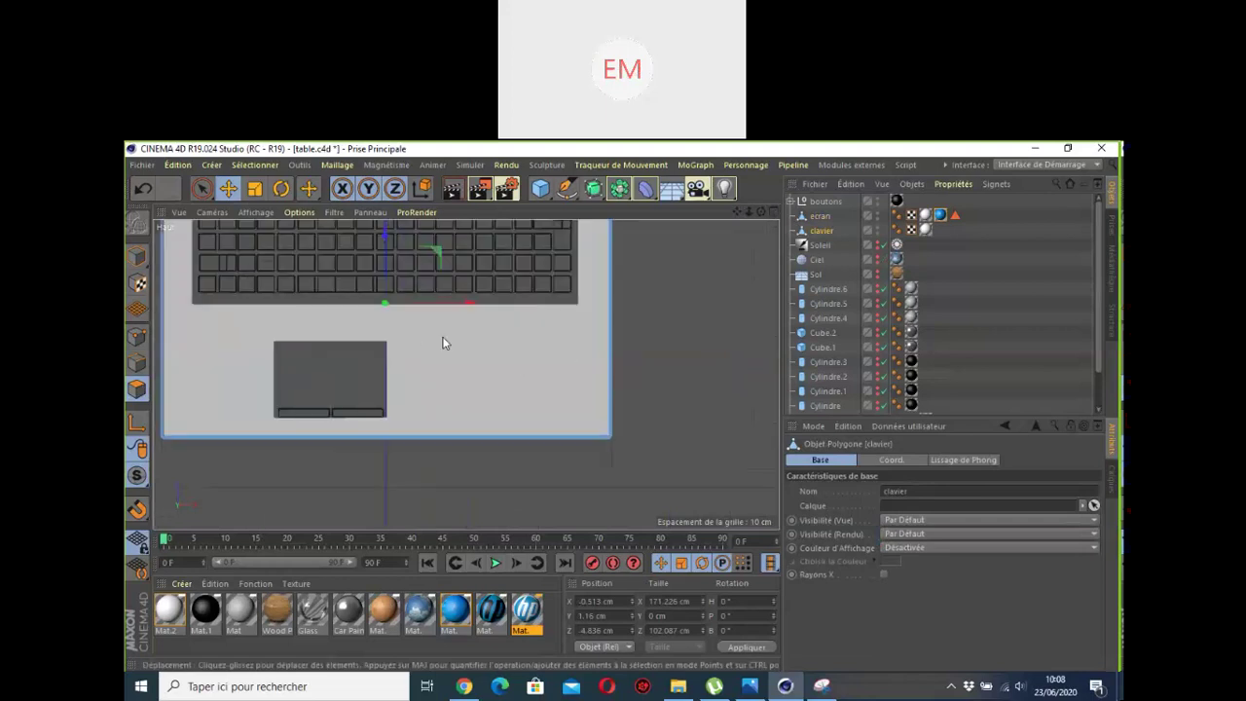
{"action": "right_click", "coordinate": [475, 352]}
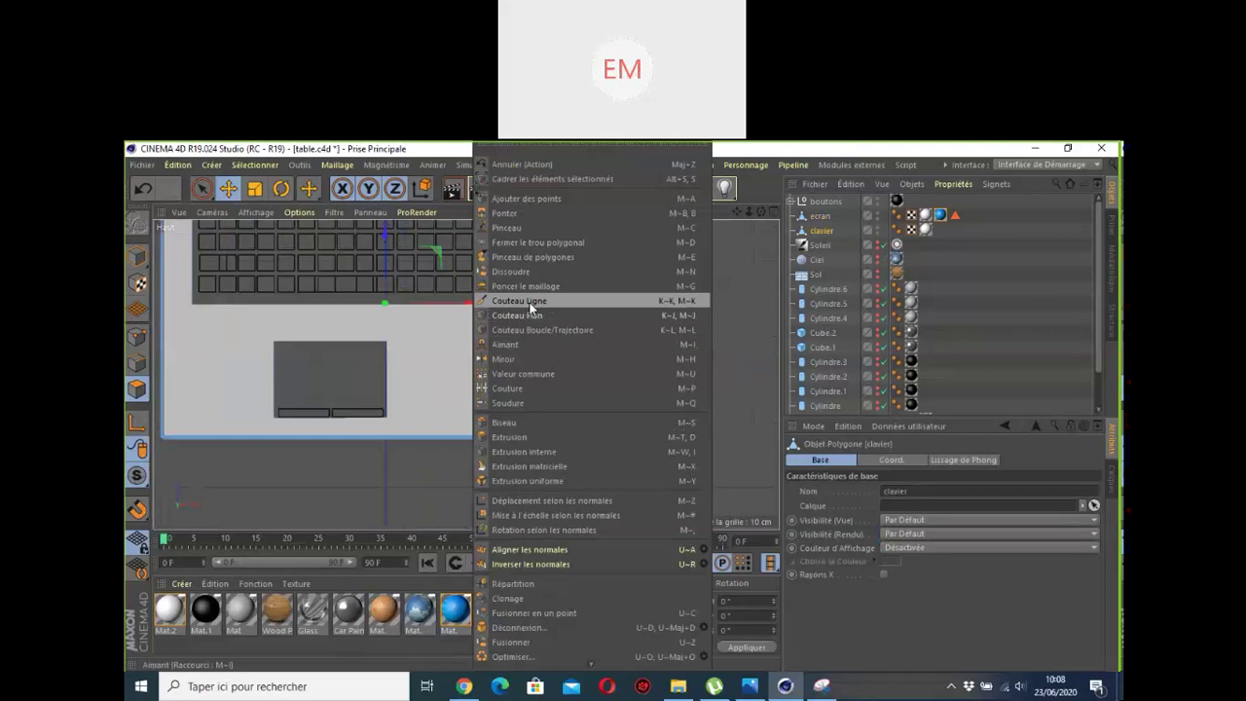
{"action": "left_click", "coordinate": [531, 307]}
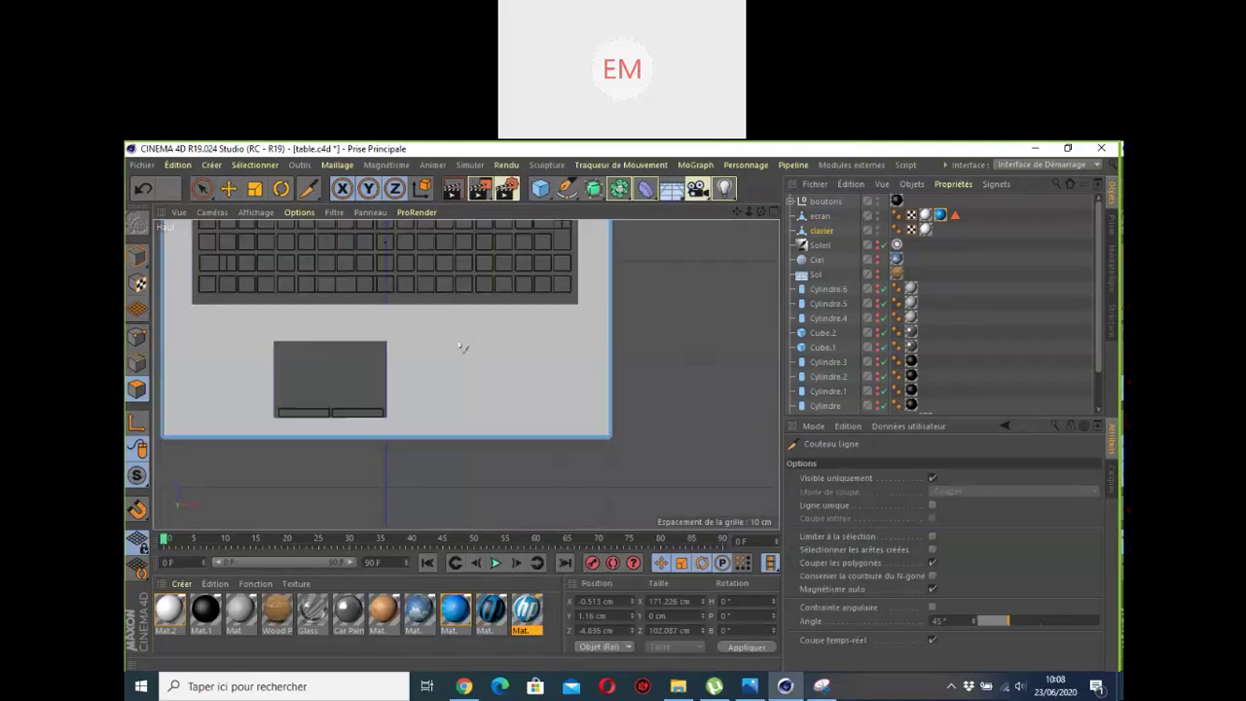
{"action": "left_click", "coordinate": [478, 345]}
{"action": "left_click", "coordinate": [554, 344]}
{"action": "left_click", "coordinate": [543, 408]}
{"action": "left_click", "coordinate": [463, 404]}
{"action": "left_click", "coordinate": [459, 344]}
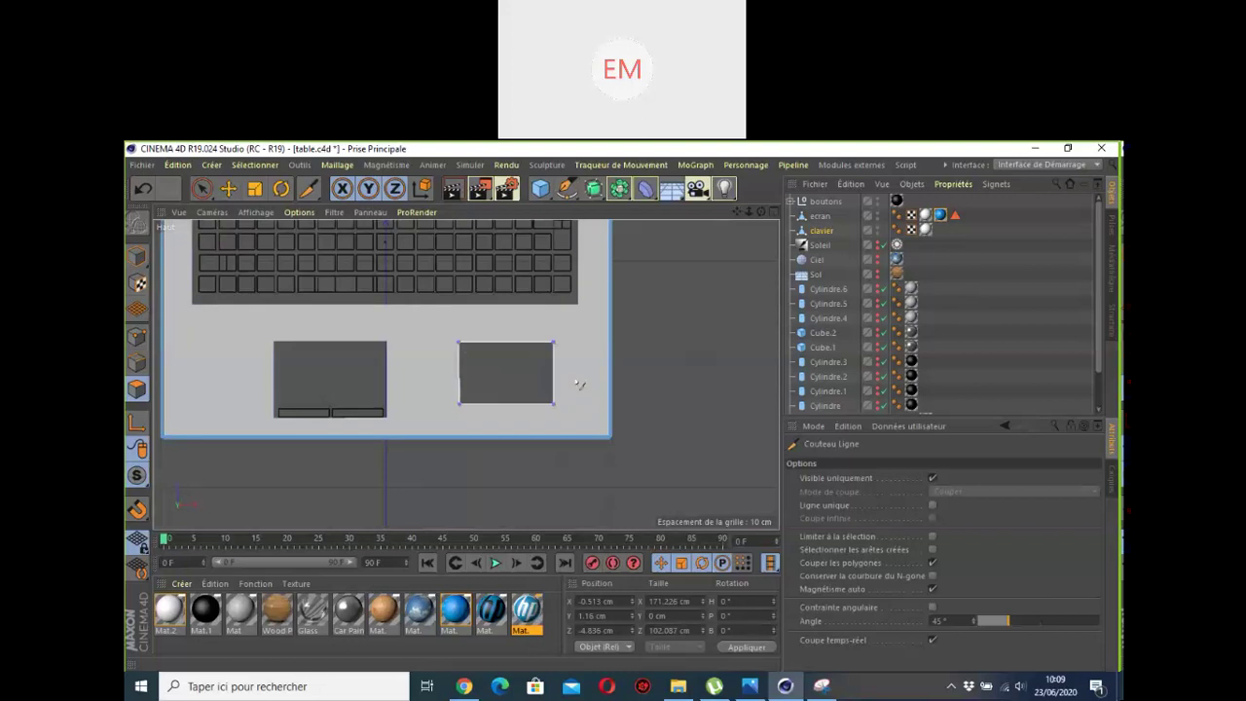
Step: In Points mode, nudge the rectangle's lower-left corner slightly along X, then show four views
{"action": "left_click", "coordinate": [138, 336]}
{"action": "key", "text": "space"}
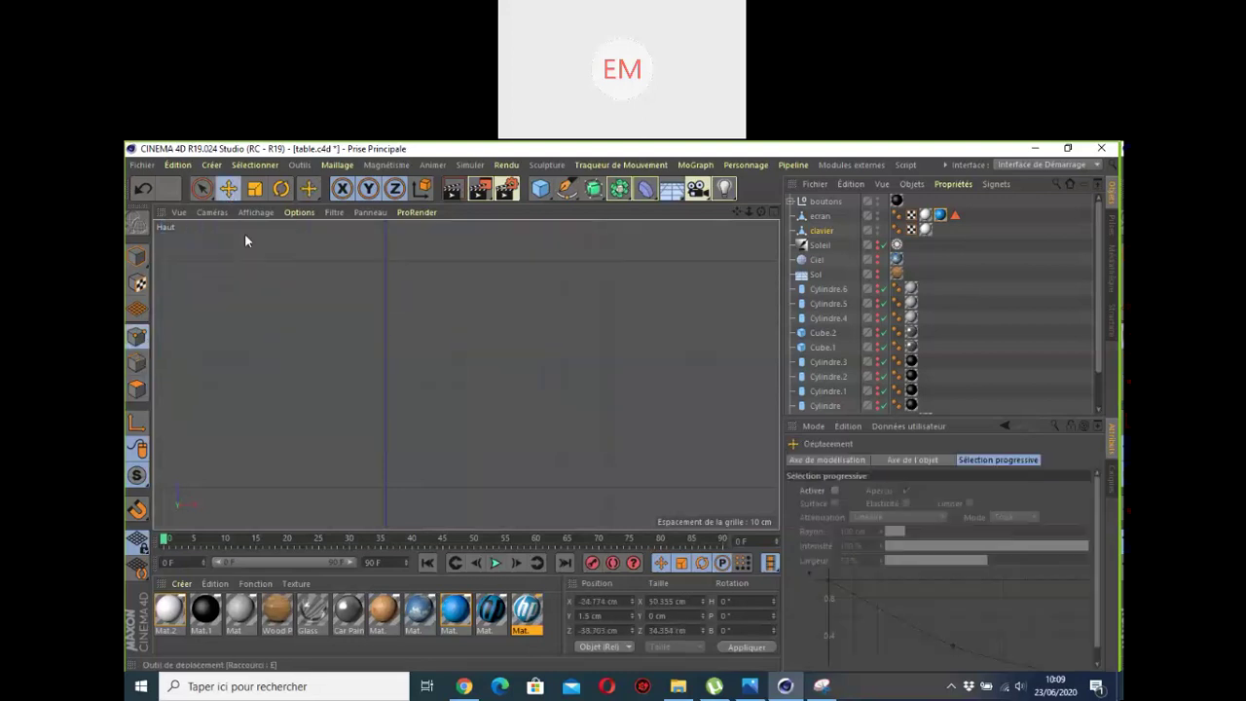
{"action": "left_click", "coordinate": [463, 409]}
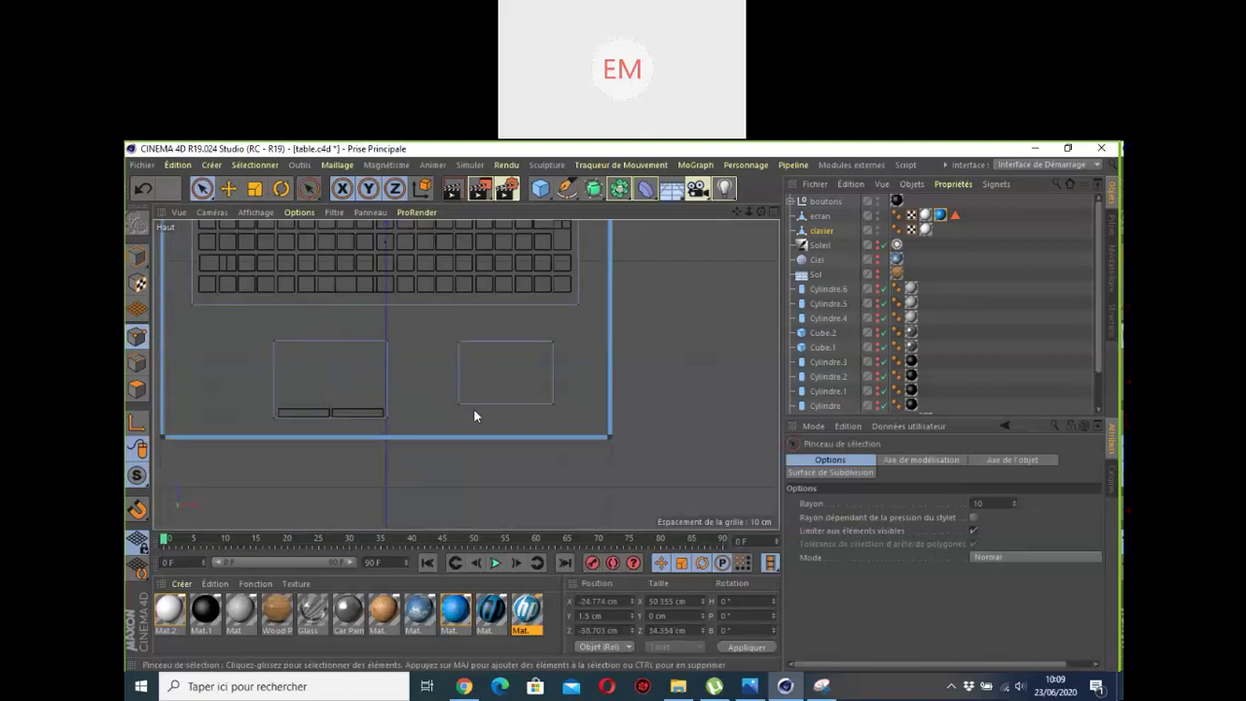
{"action": "left_click_drag", "start_coordinate": [541, 409], "coordinate": [546, 408]}
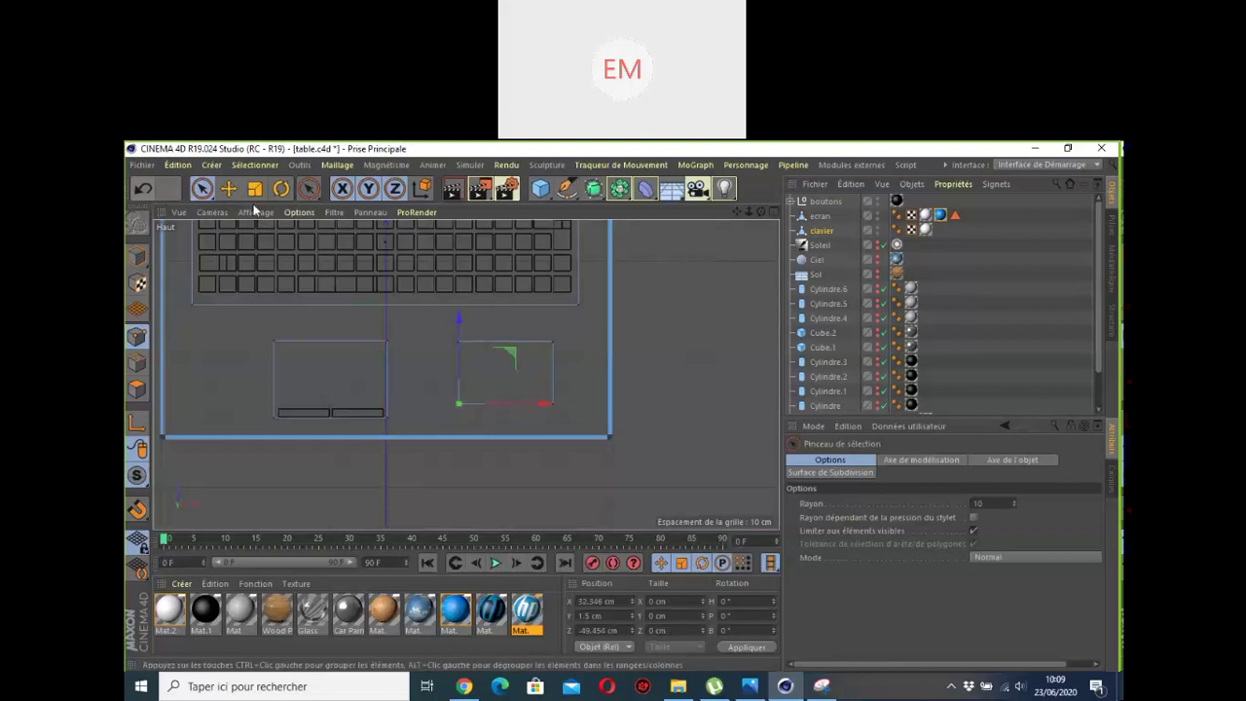
{"action": "left_click", "coordinate": [230, 192]}
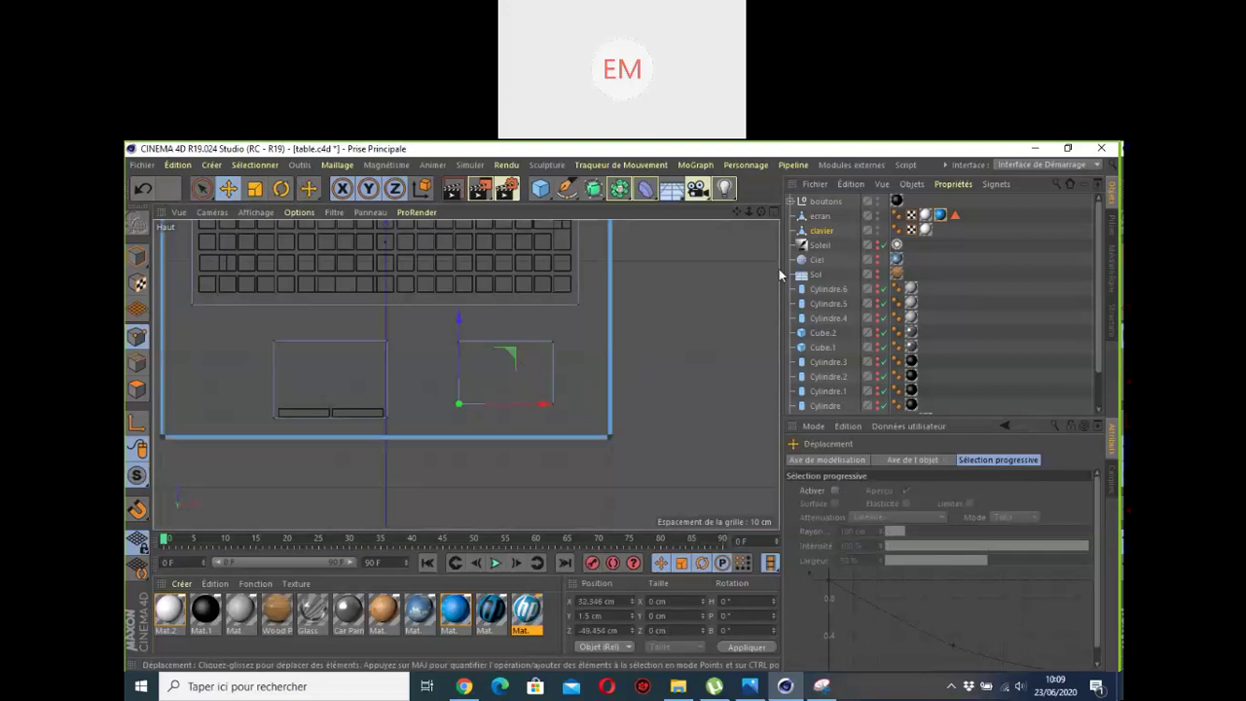
{"action": "key", "text": "ctrl+z"}
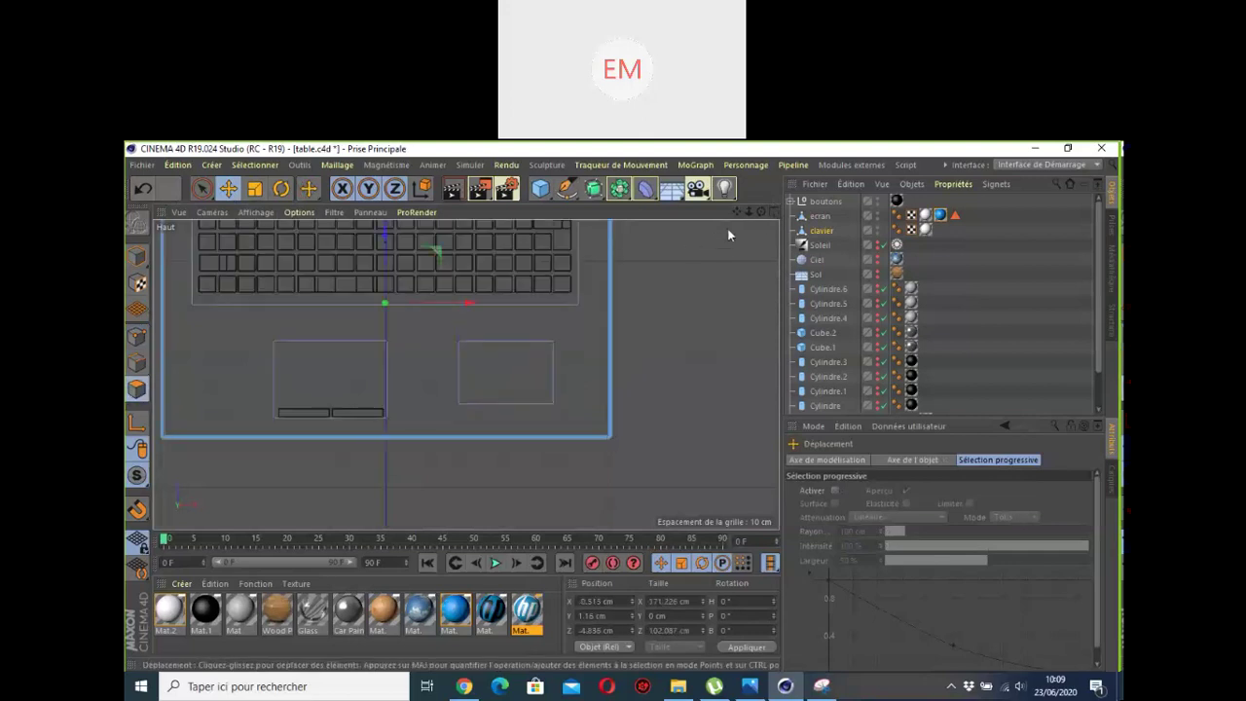
{"action": "middle_click", "coordinate": [764, 221]}
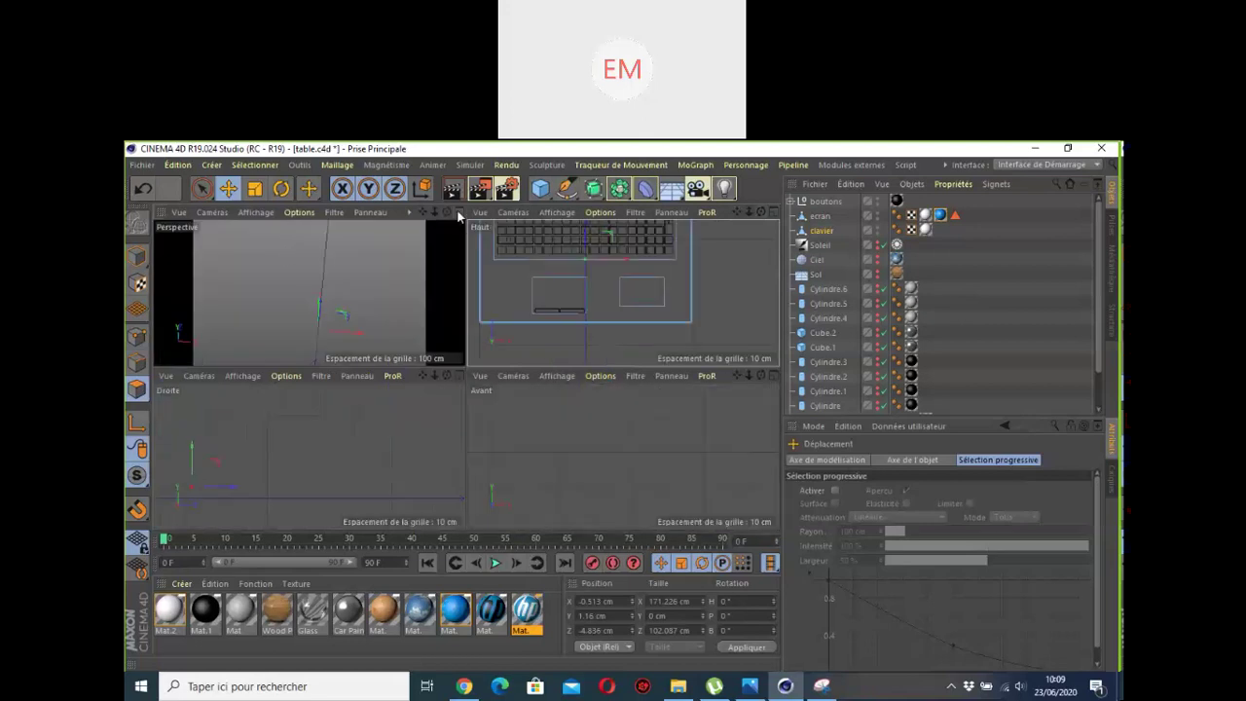
Step: Maximise and zoom the Perspective view, then select the right-hand patch beside the touchpad
{"action": "middle_click", "coordinate": [713, 446]}
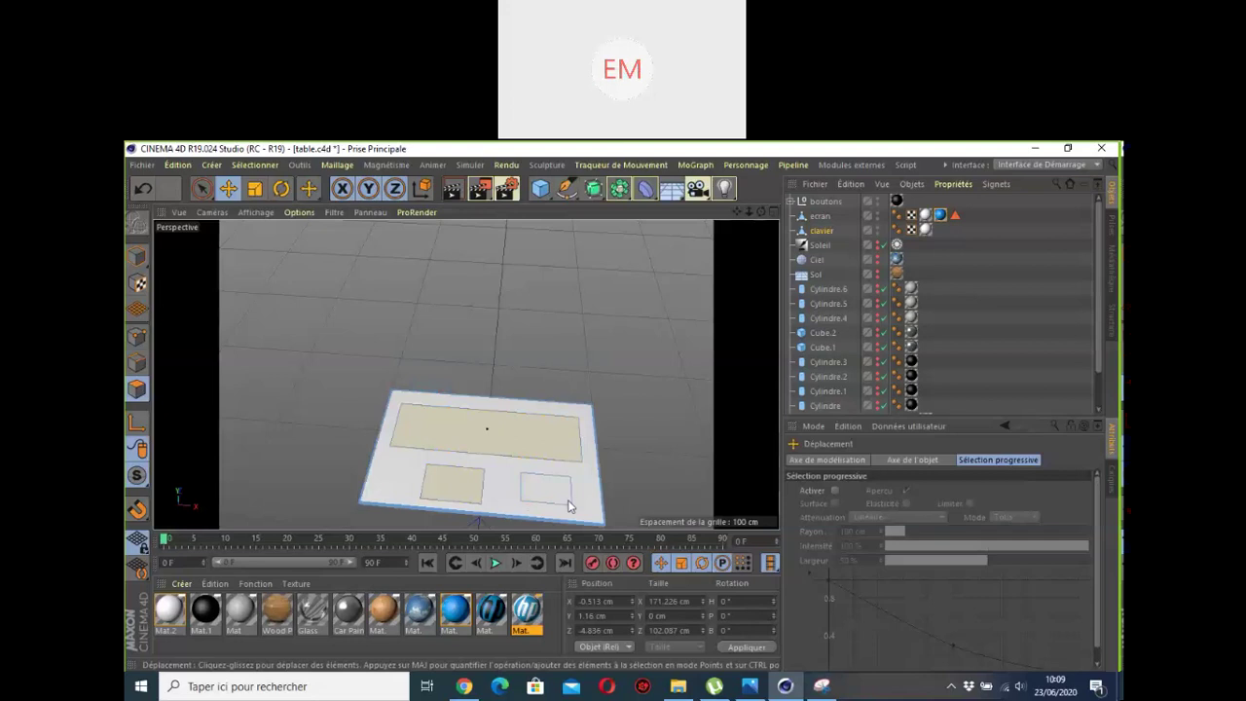
{"action": "scroll", "coordinate": [568, 499], "scroll_direction": "up", "scroll_amount": 2}
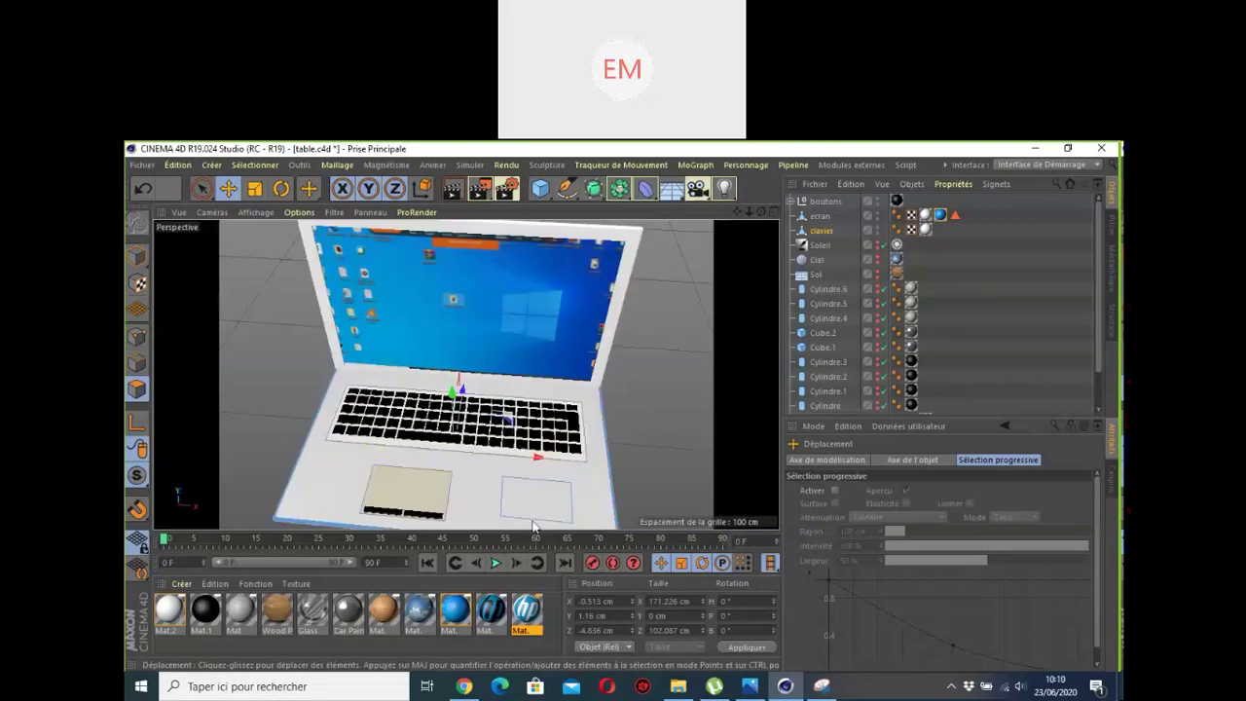
{"action": "left_click", "coordinate": [542, 506]}
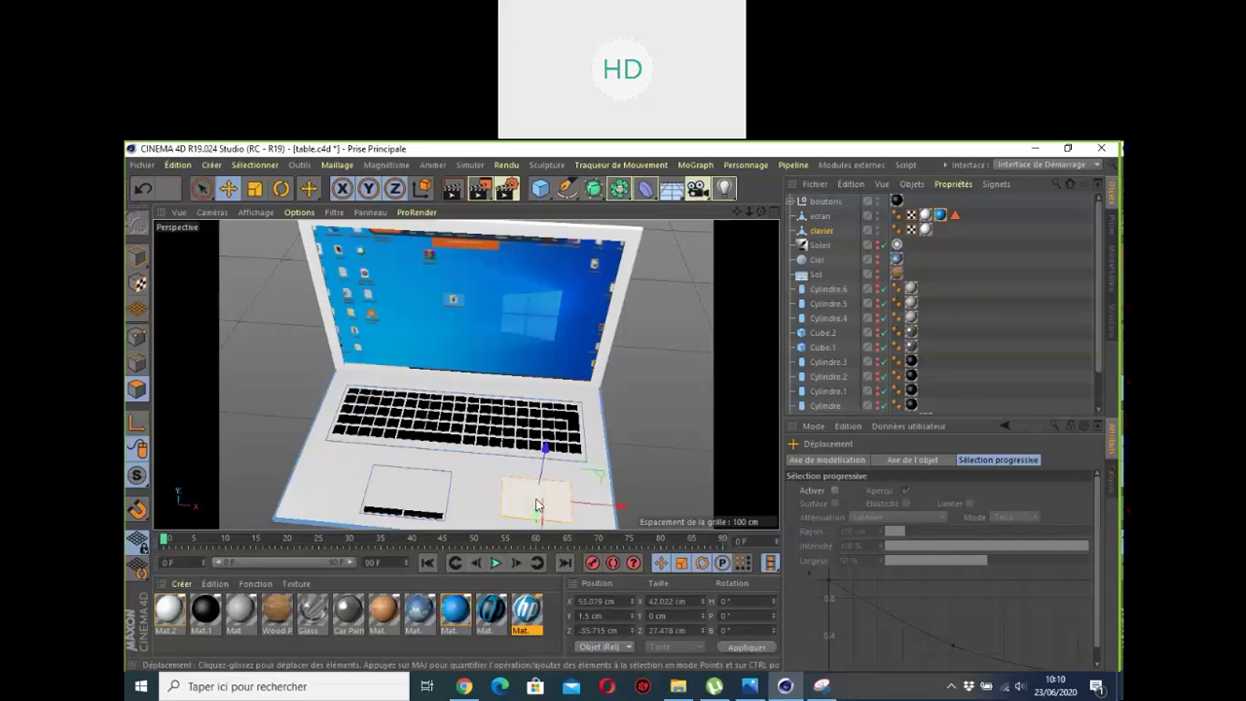
Step: Drag the hp logo material onto the selected right-hand patch of the base
{"action": "left_click", "coordinate": [535, 624]}
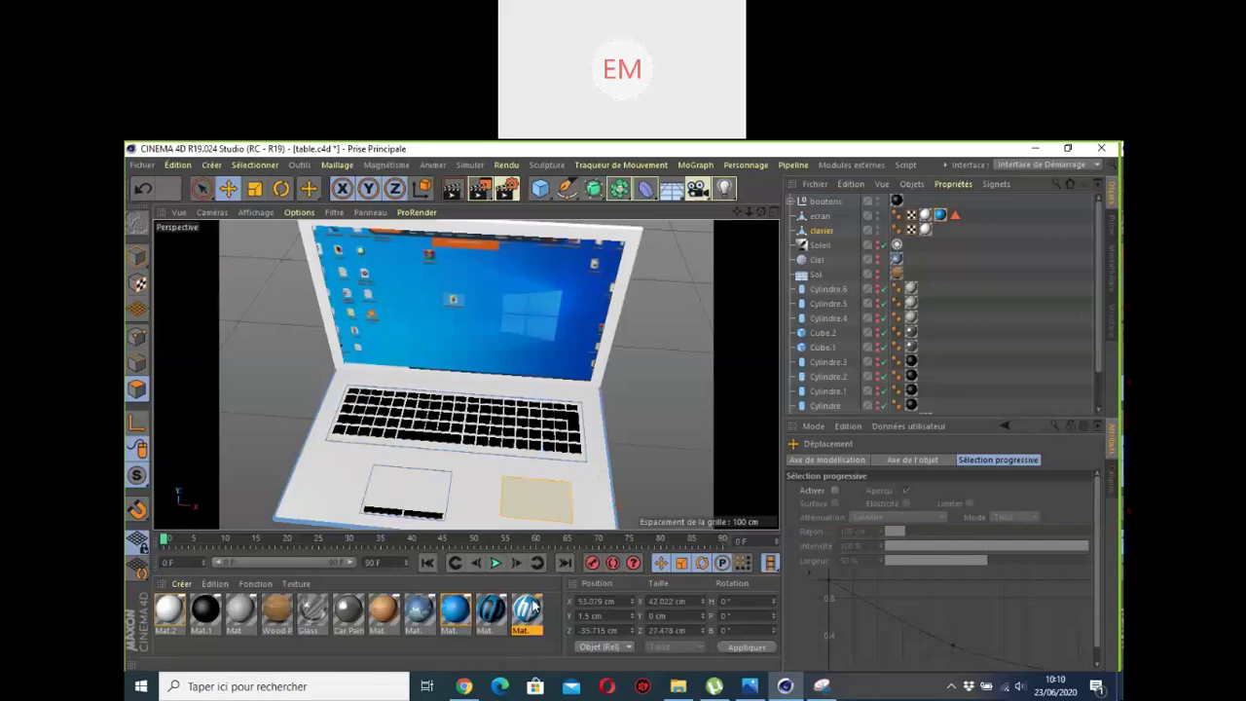
{"action": "left_click_drag", "start_coordinate": [535, 605], "coordinate": [543, 512]}
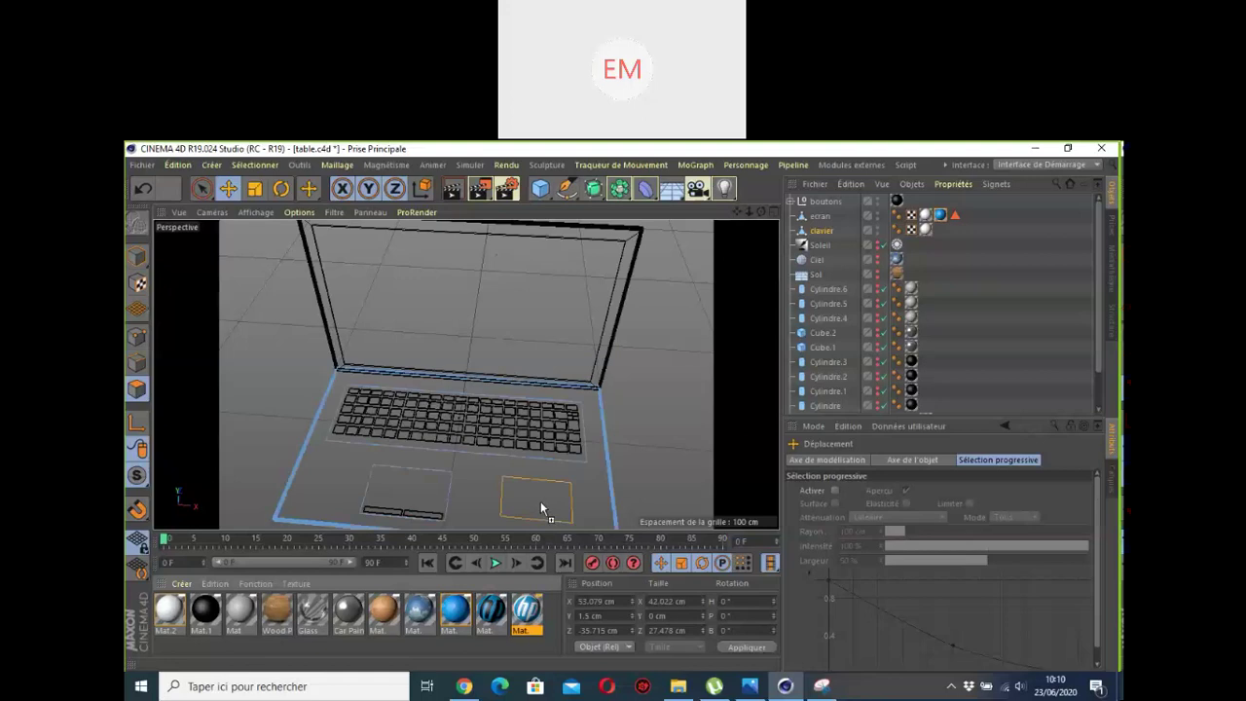
{"action": "left_click_drag", "start_coordinate": [541, 503], "coordinate": [541, 503]}
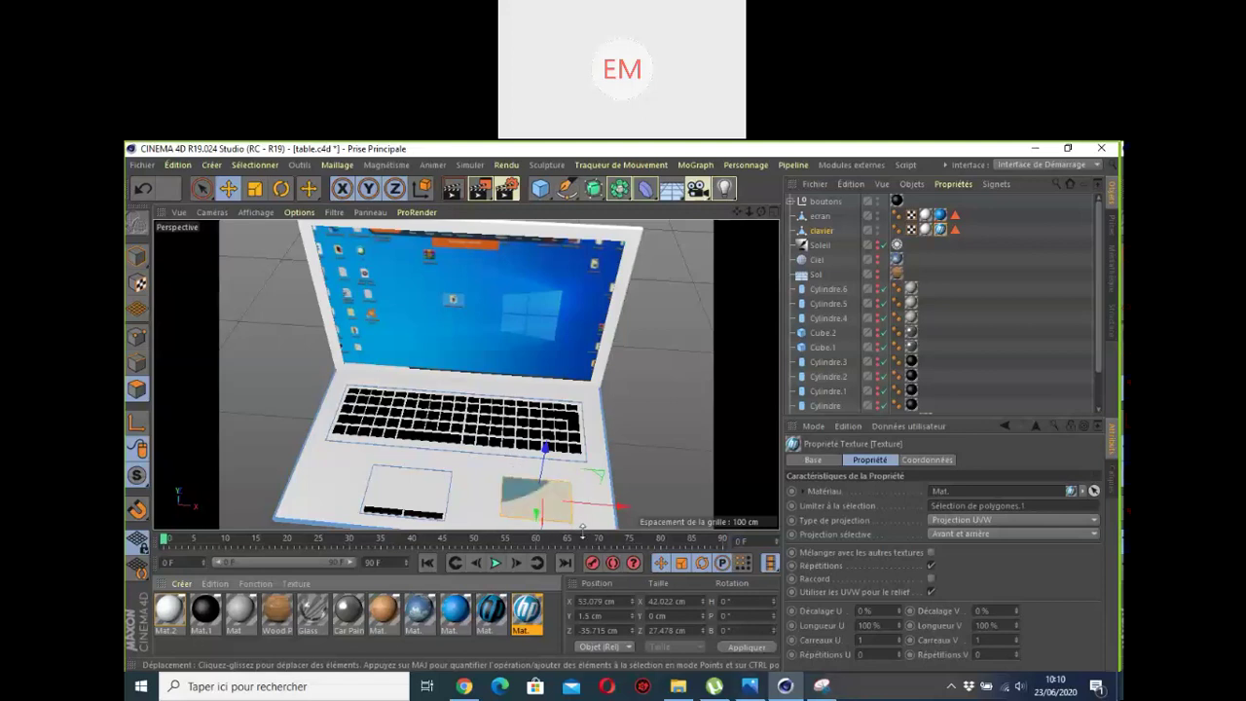
Step: Toggle screen and keyboard visibility to check the logo, then lower Longueur U to 92%
{"action": "left_click", "coordinate": [529, 503]}
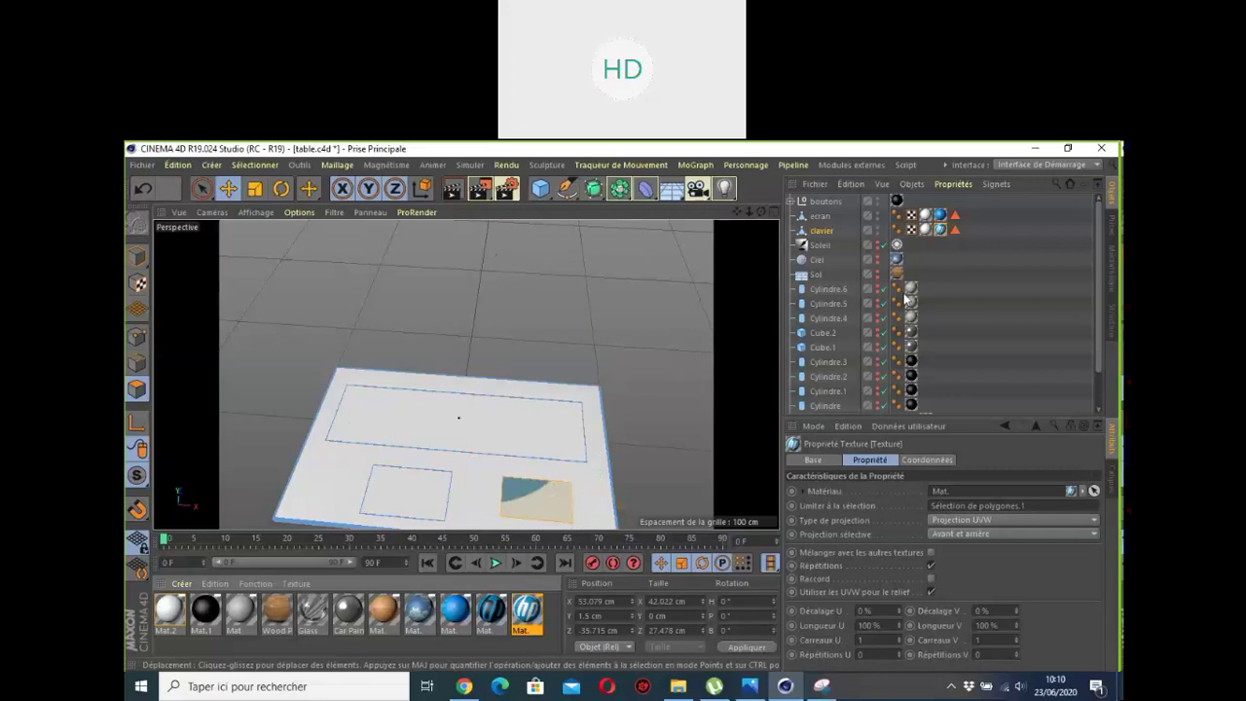
{"action": "left_click", "coordinate": [940, 234]}
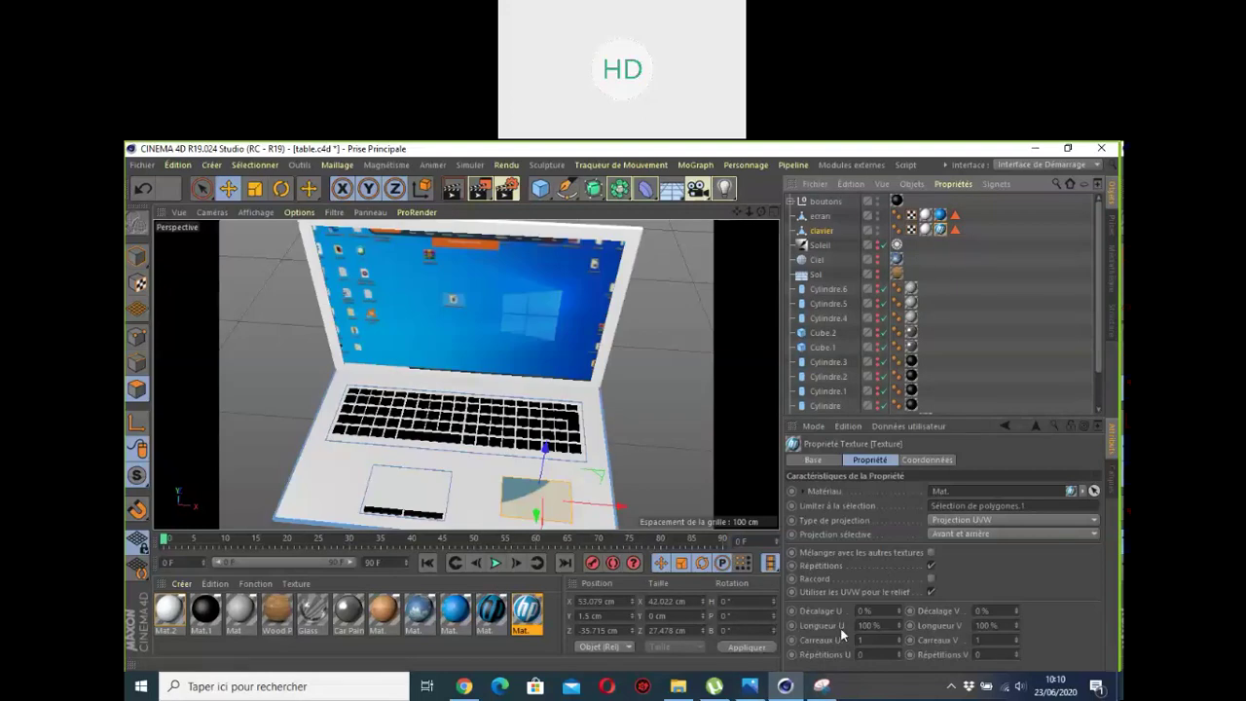
{"action": "left_click", "coordinate": [898, 627]}
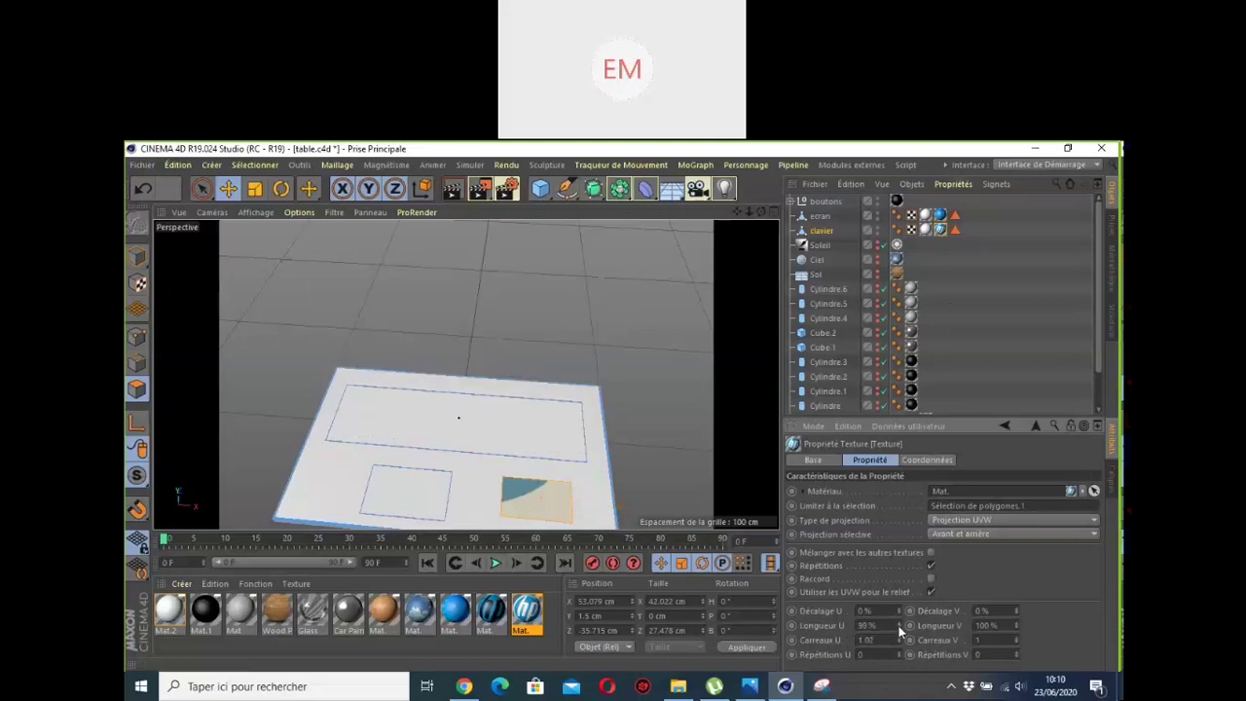
{"action": "left_click", "coordinate": [900, 629]}
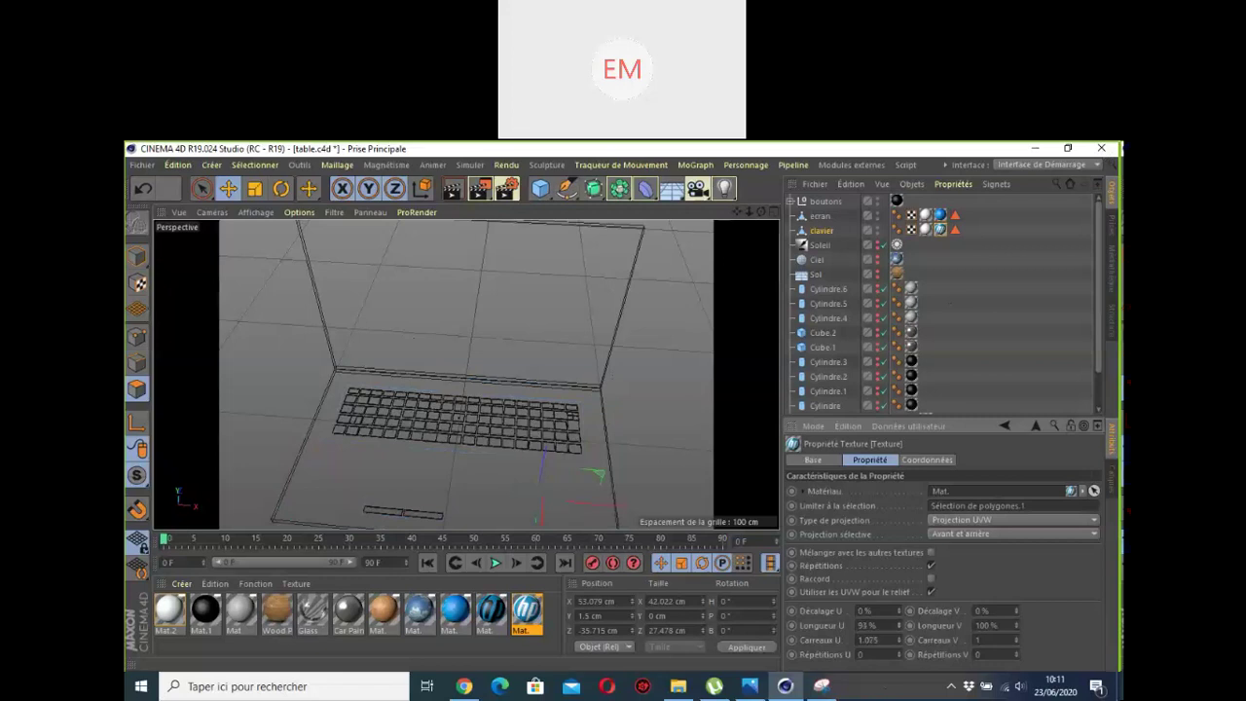
Step: Close Cinema 4D without saving and reopen table.c4d from File Explorer
{"action": "left_click", "coordinate": [1103, 149]}
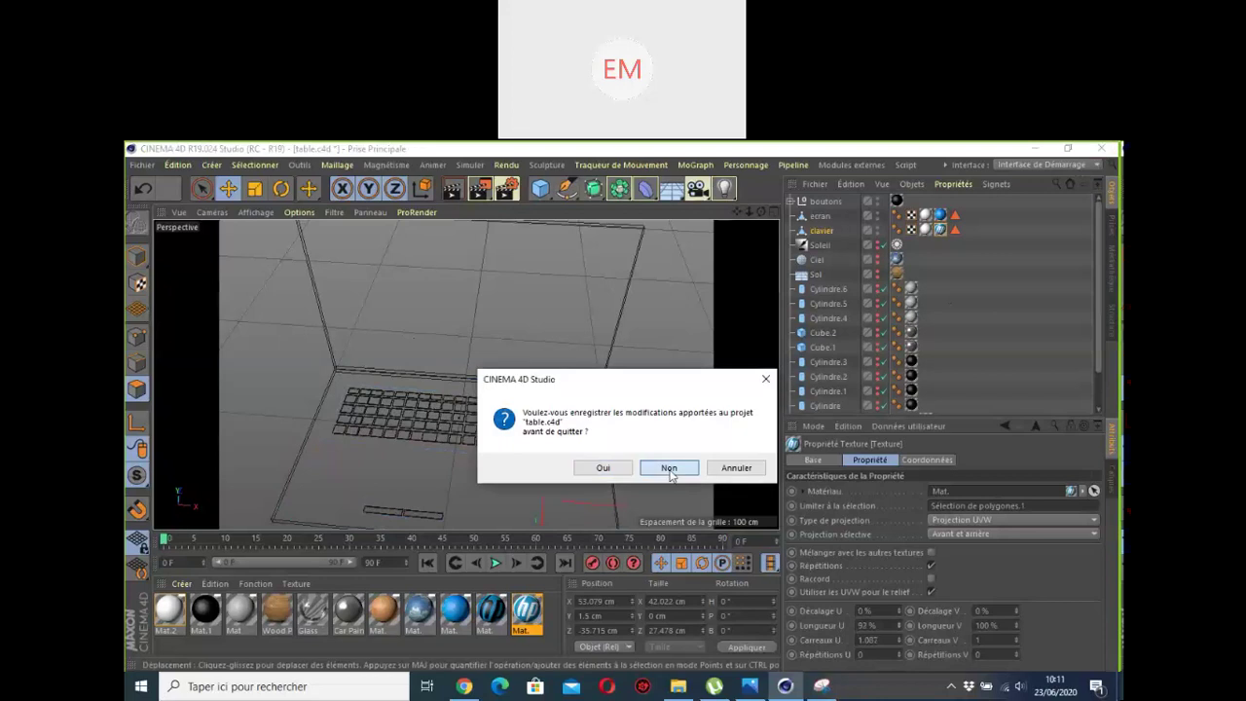
{"action": "left_click", "coordinate": [670, 471]}
{"action": "left_click", "coordinate": [772, 321]}
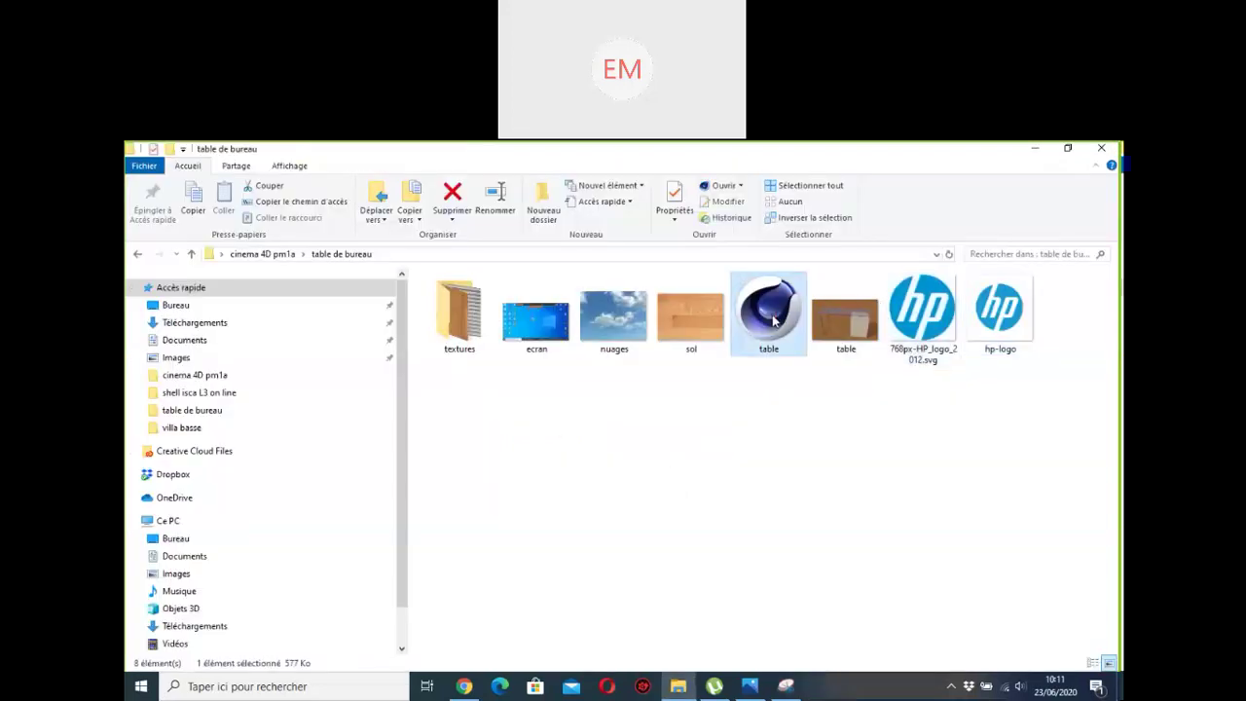
{"action": "double_click", "coordinate": [774, 322]}
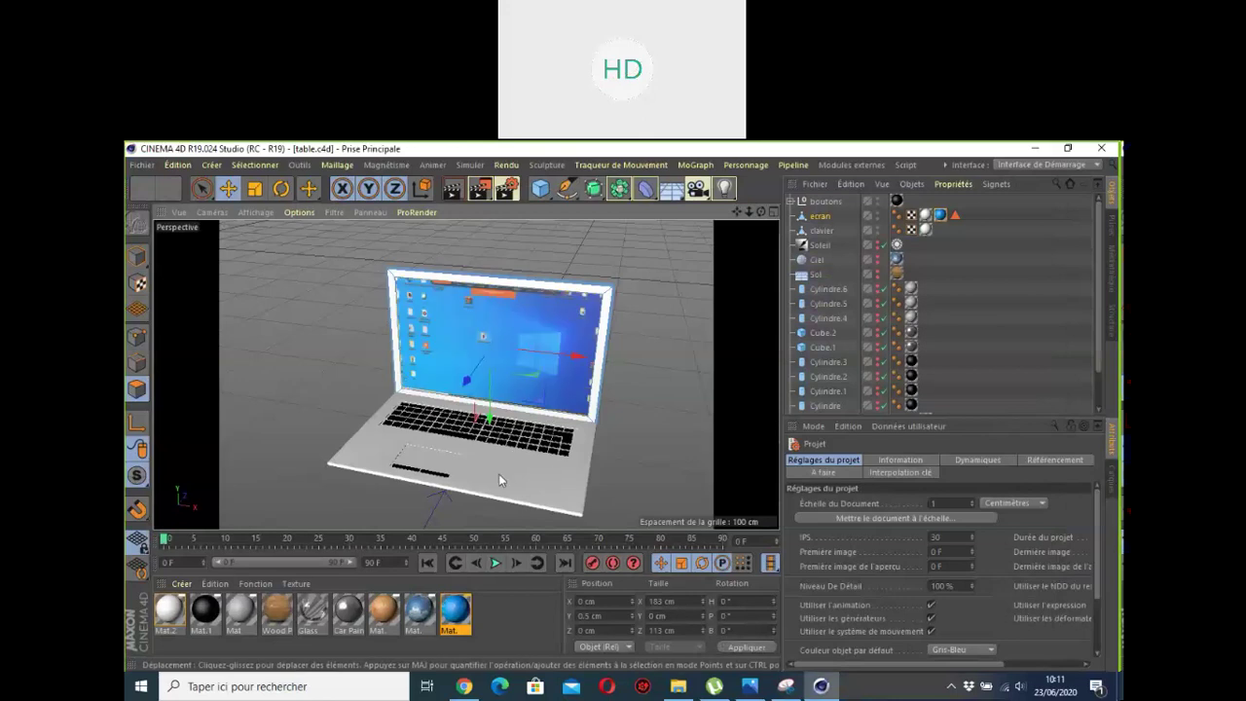
Step: Select the clavier object and orbit to look down on the laptop base
{"action": "scroll", "coordinate": [499, 473], "scroll_direction": "up", "scroll_amount": 3}
{"action": "left_click", "coordinate": [440, 399]}
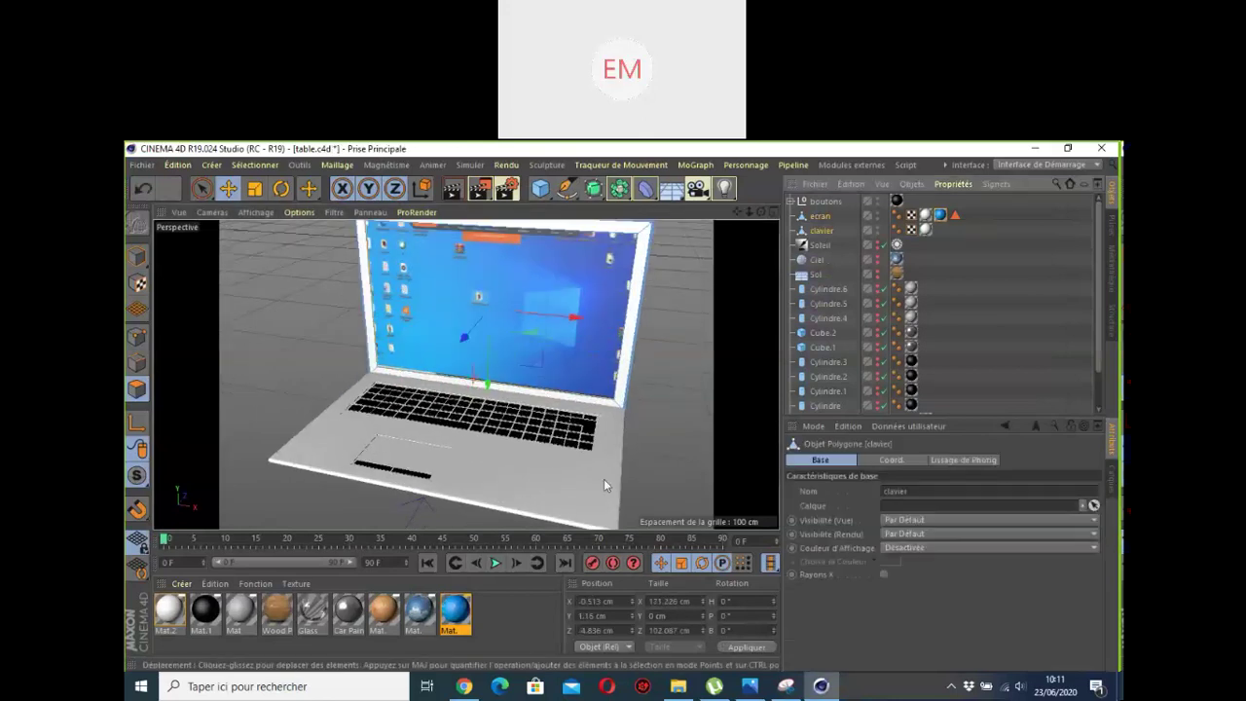
{"action": "mouse_move", "coordinate": [604, 479]}
{"action": "left_mouse_down", "text": "alt"}
{"action": "mouse_move", "coordinate": [465, 374]}
{"action": "mouse_move", "coordinate": [465, 341]}
{"action": "mouse_move", "coordinate": [466, 362]}
{"action": "left_mouse_up", "text": "alt"}
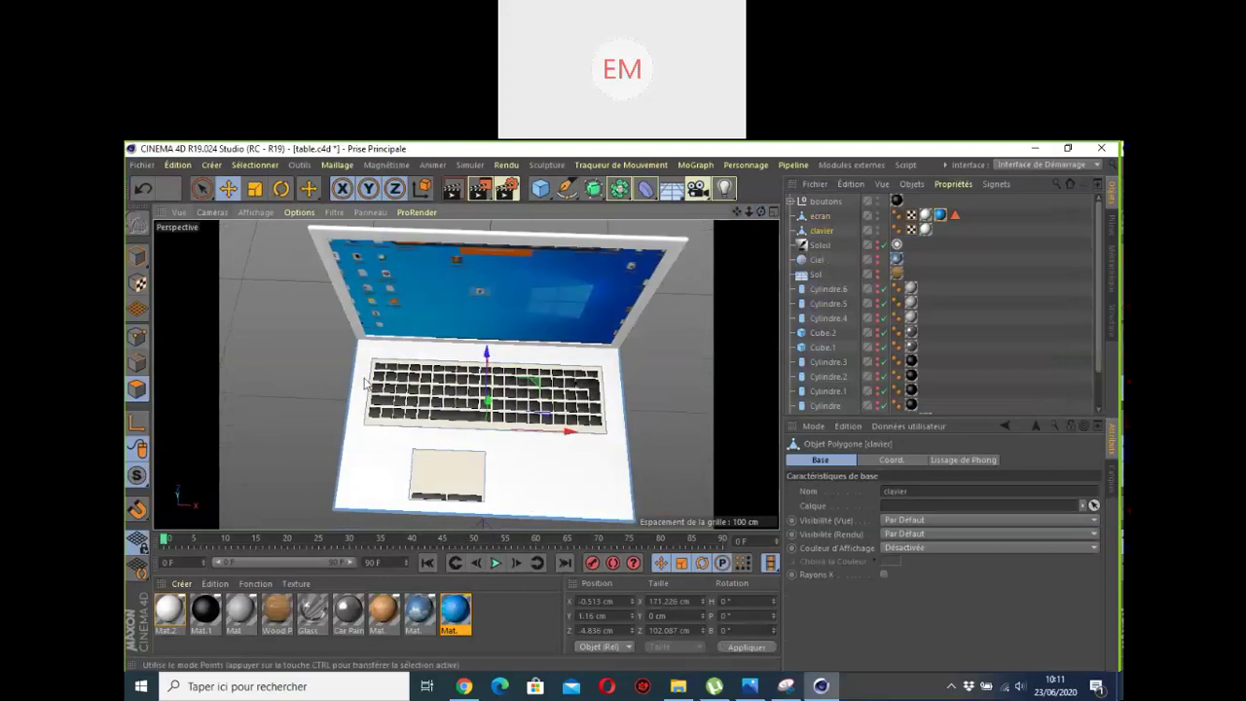
Step: Cut a four-point rectangle beside the trackpad with Couteau Ligne and select the new patch
{"action": "right_click", "coordinate": [550, 457]}
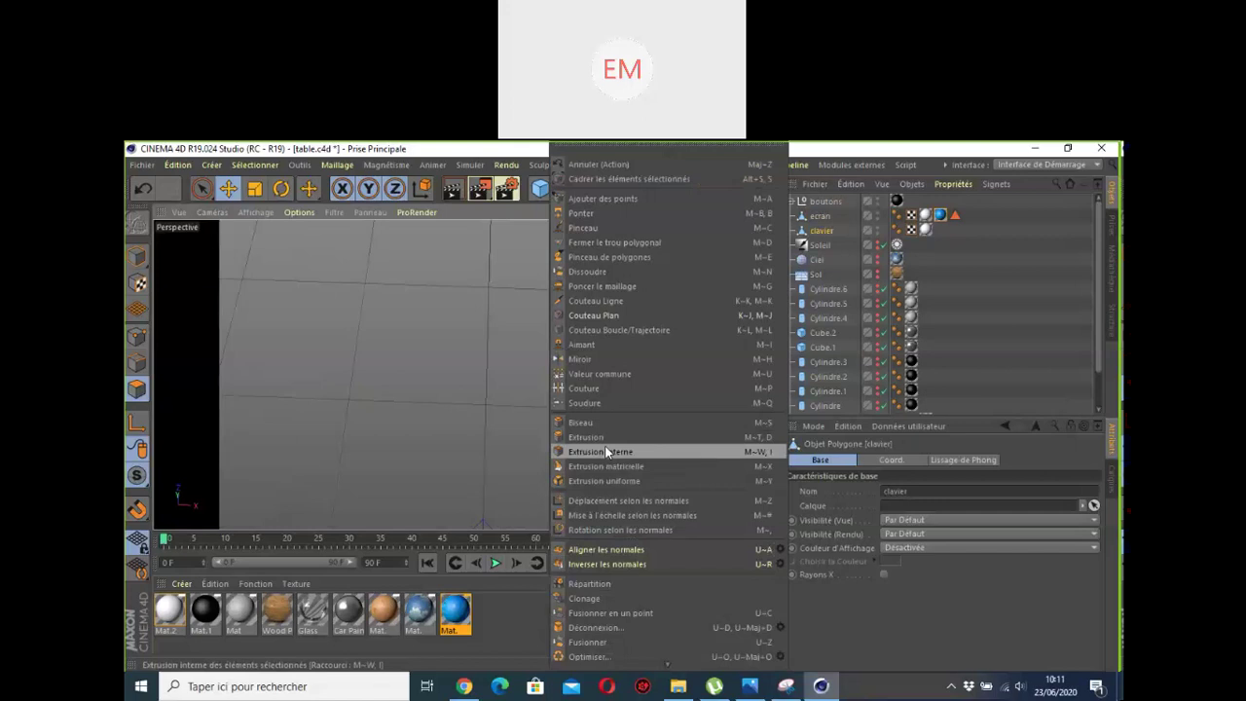
{"action": "left_click", "coordinate": [597, 301]}
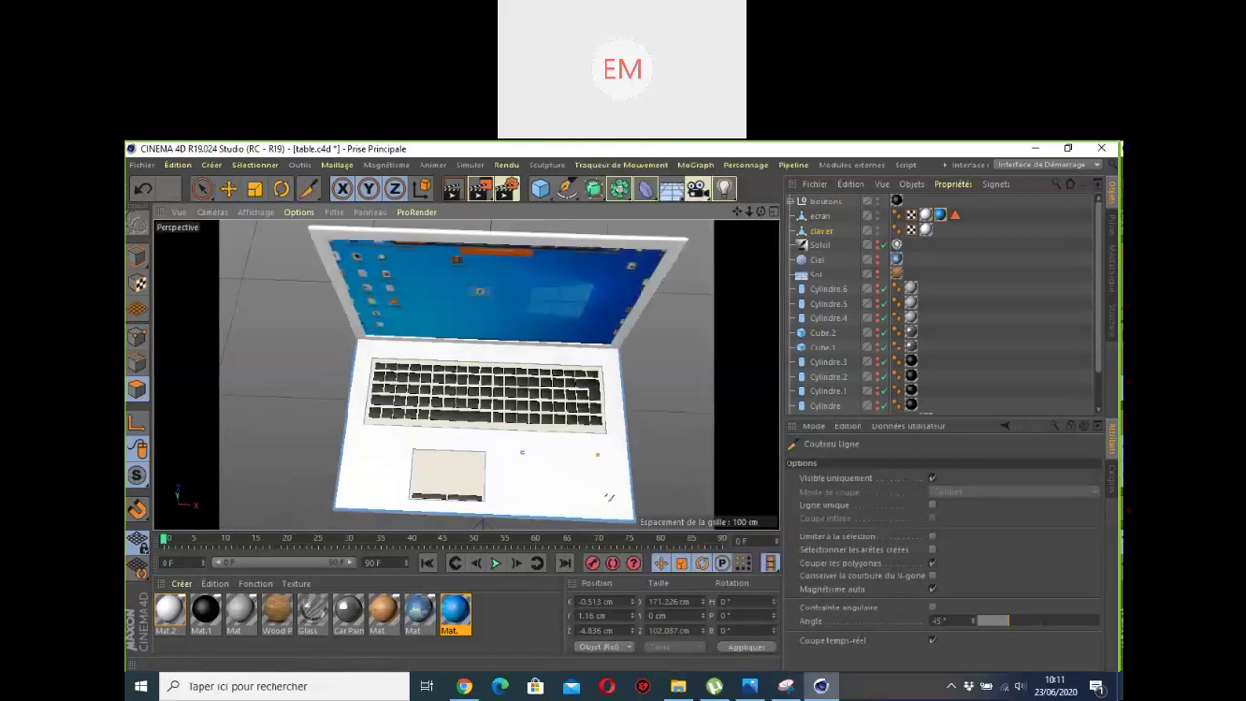
{"action": "left_click", "coordinate": [599, 504]}
{"action": "left_click", "coordinate": [524, 501]}
{"action": "left_click", "coordinate": [522, 454]}
{"action": "left_click", "coordinate": [598, 455]}
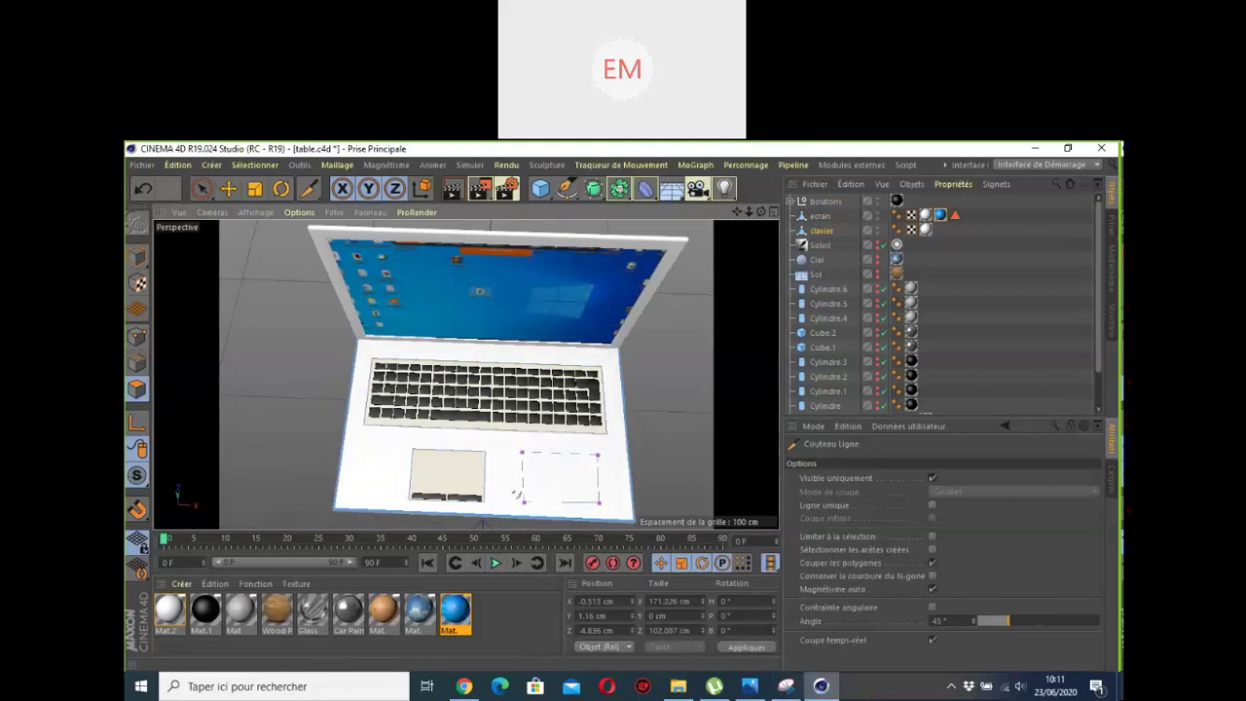
{"action": "left_click", "coordinate": [227, 189]}
{"action": "left_click", "coordinate": [553, 472]}
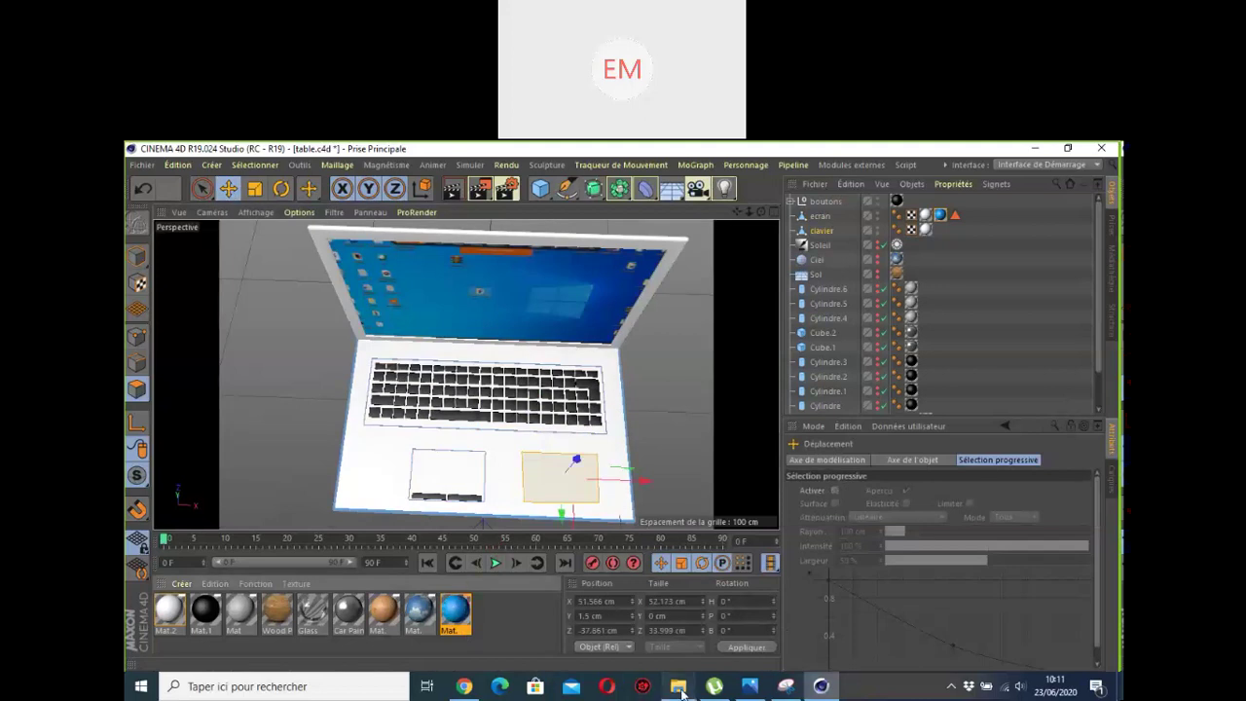
Step: Import both HP logo images as materials and apply the hp material to the new palm-rest patch
{"action": "left_click", "coordinate": [682, 687]}
{"action": "left_click_drag", "start_coordinate": [1048, 275], "coordinate": [888, 397]}
{"action": "mouse_move", "coordinate": [923, 312]}
{"action": "left_mouse_down"}
{"action": "mouse_move", "coordinate": [833, 587]}
{"action": "mouse_move", "coordinate": [730, 665]}
{"action": "mouse_move", "coordinate": [580, 623]}
{"action": "mouse_move", "coordinate": [523, 624]}
{"action": "left_mouse_up"}
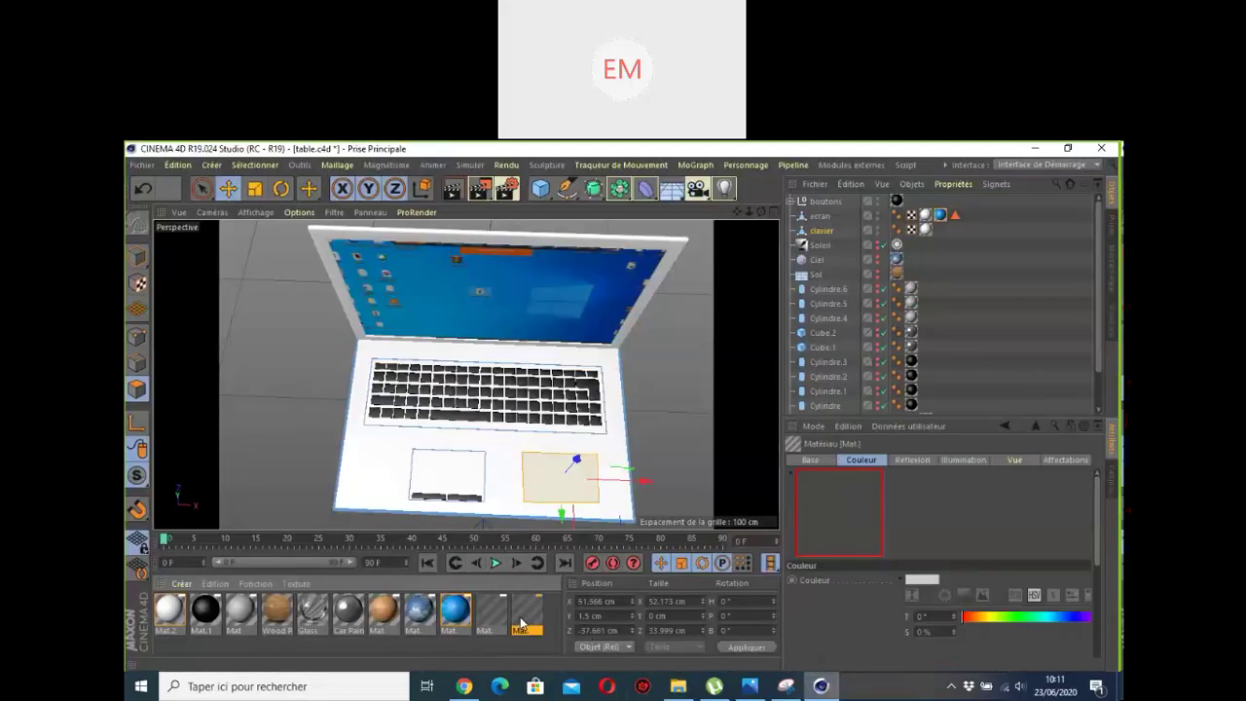
{"action": "left_click_drag", "start_coordinate": [503, 628], "coordinate": [562, 497]}
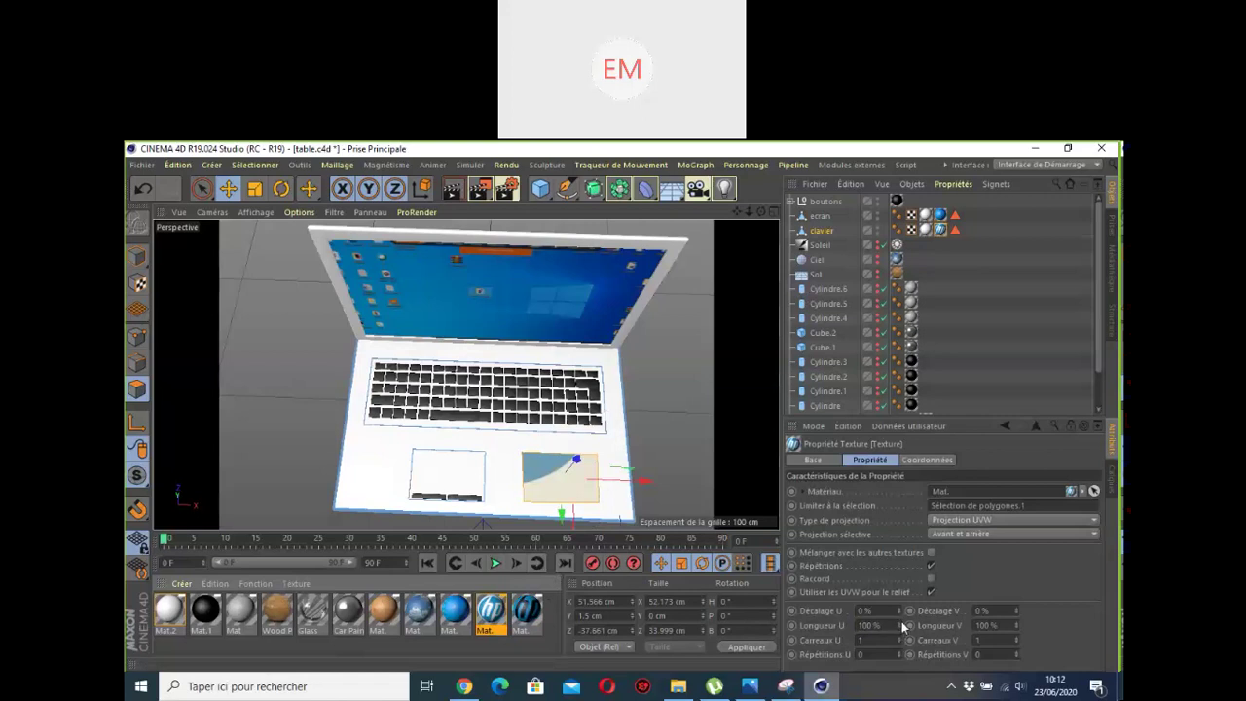
Step: Scale the HP logo texture, raising its Longueur V to about 36%
{"action": "left_click_drag", "start_coordinate": [900, 623], "coordinate": [900, 565]}
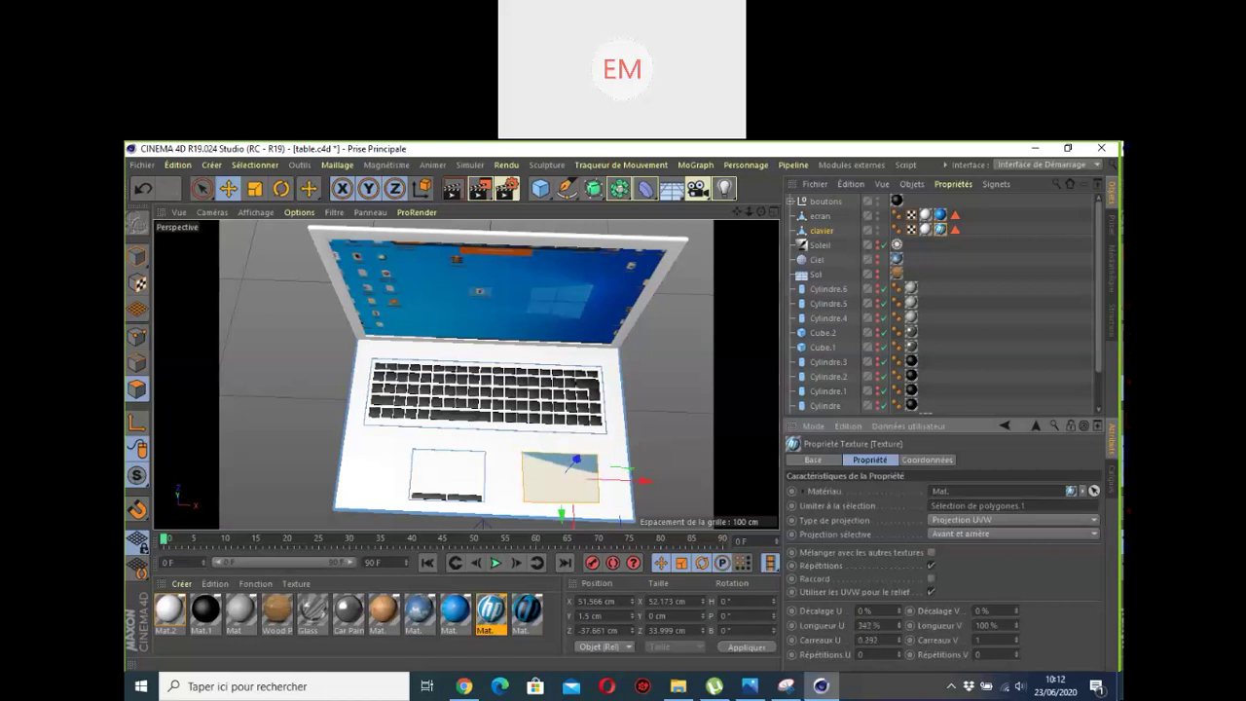
{"action": "mouse_move", "coordinate": [899, 626]}
{"action": "left_mouse_down"}
{"action": "mouse_move", "coordinate": [900, 672]}
{"action": "mouse_move", "coordinate": [900, 642]}
{"action": "left_mouse_up"}
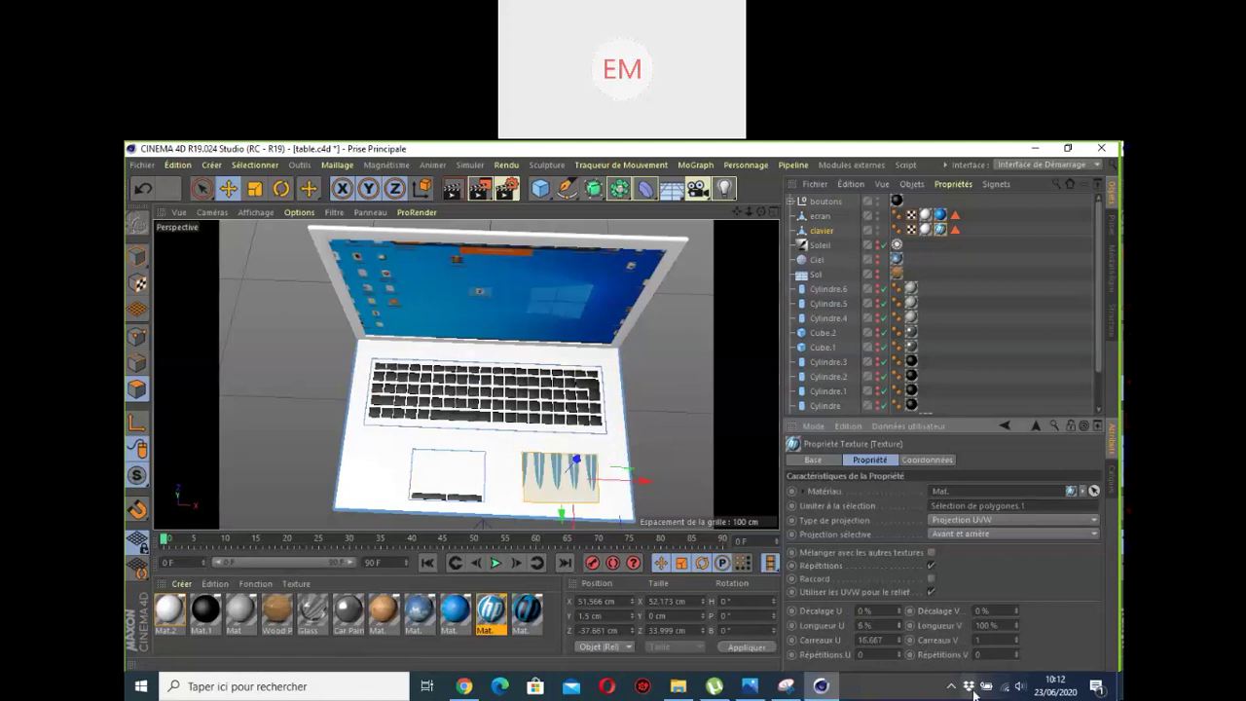
{"action": "left_click_drag", "start_coordinate": [900, 610], "coordinate": [900, 611]}
{"action": "mouse_move", "coordinate": [1016, 639]}
{"action": "left_mouse_down"}
{"action": "mouse_move", "coordinate": [1015, 604]}
{"action": "mouse_move", "coordinate": [1015, 648]}
{"action": "left_mouse_up"}
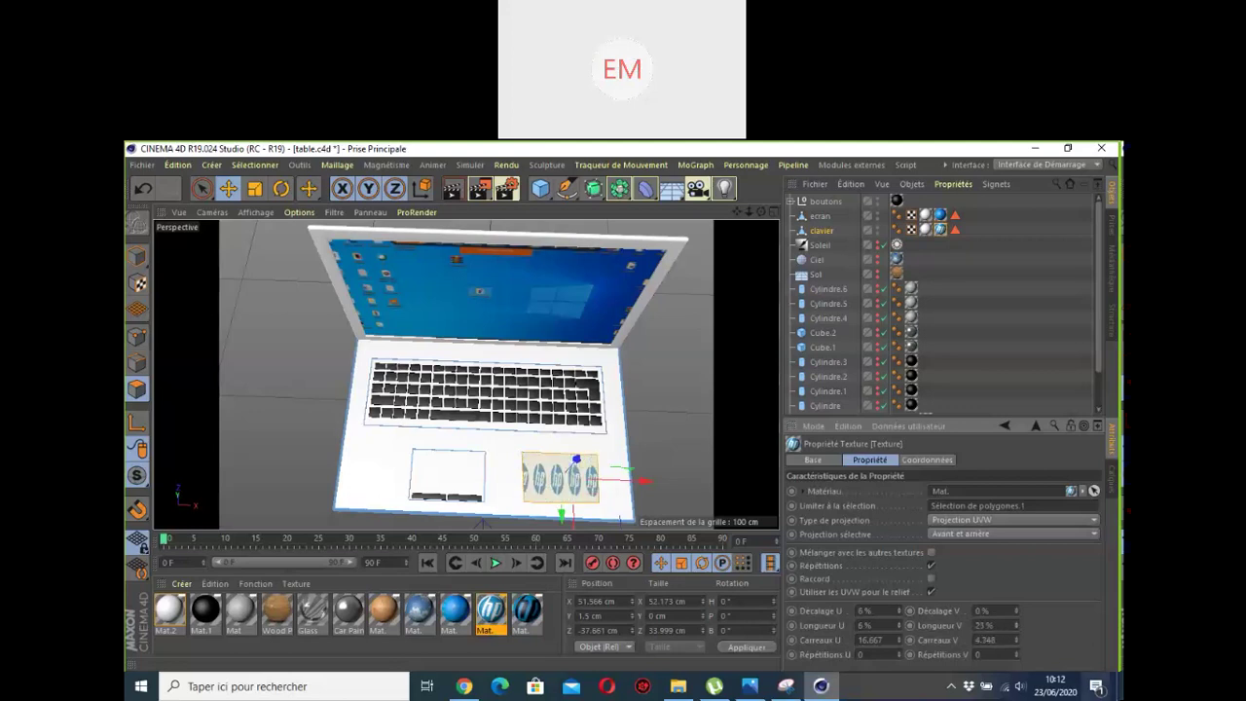
{"action": "left_click", "coordinate": [1016, 623]}
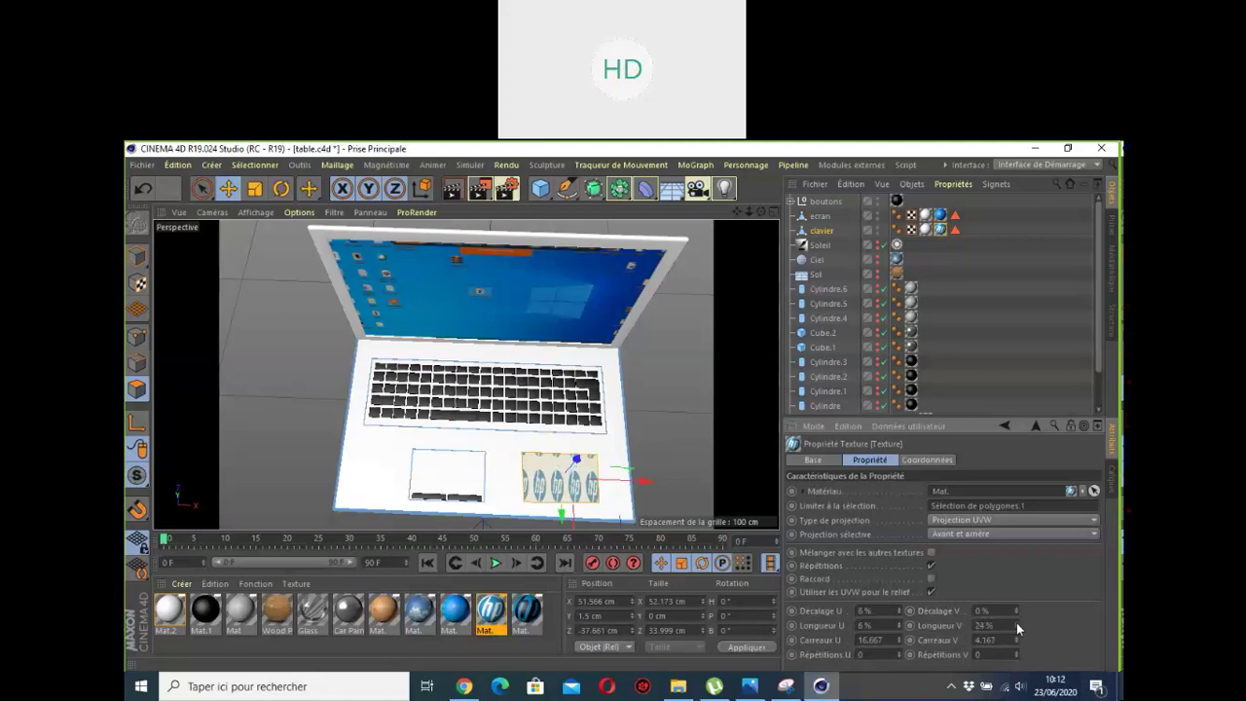
{"action": "left_click", "coordinate": [1016, 622]}
{"action": "left_click", "coordinate": [1016, 622]}
{"action": "left_click", "coordinate": [1016, 622]}
{"action": "left_click", "coordinate": [1016, 622]}
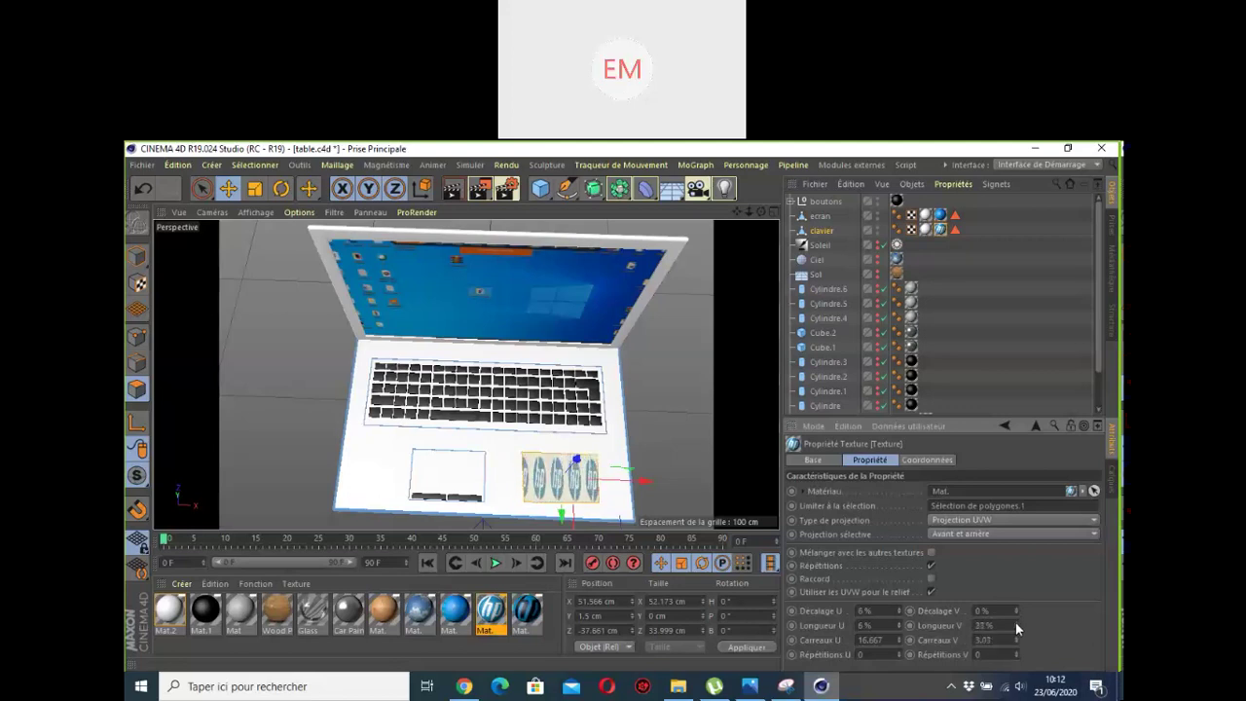
{"action": "left_click", "coordinate": [1016, 623]}
{"action": "left_click", "coordinate": [1016, 622]}
{"action": "left_click", "coordinate": [1016, 622]}
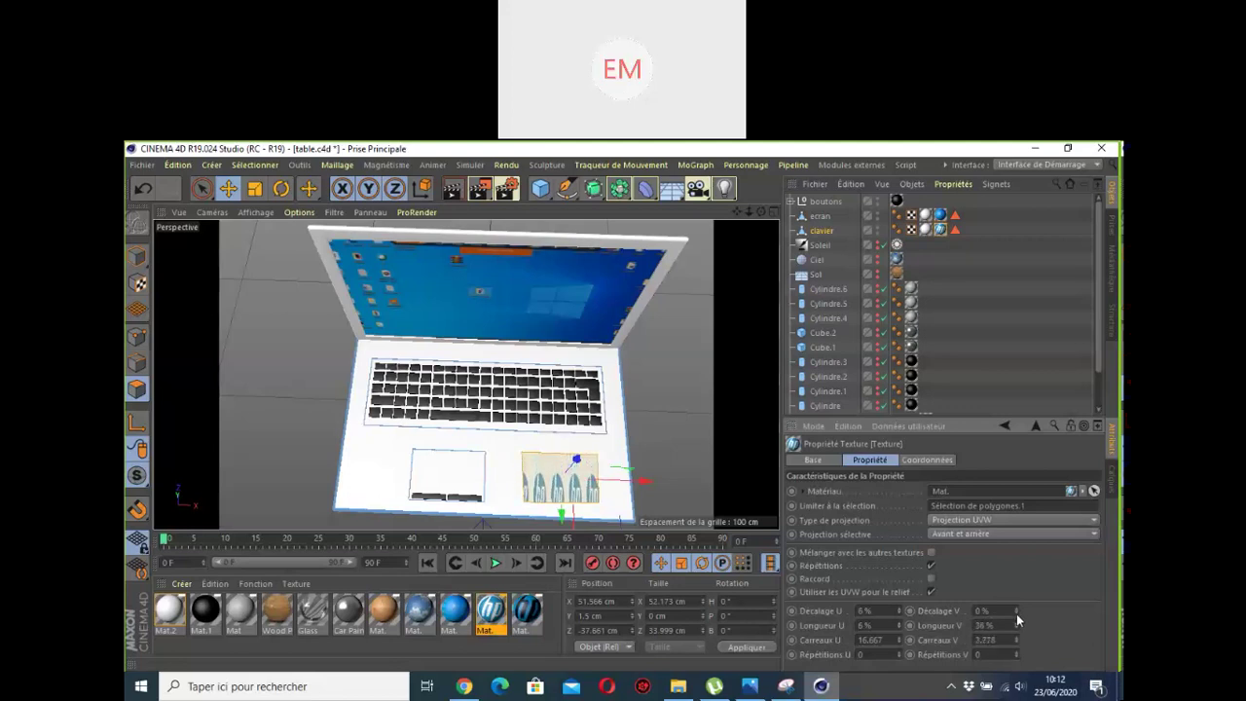
Step: Position the logo with Décalage U -38%, V -10% and Longueur U 21%, then render a preview
{"action": "left_click_drag", "start_coordinate": [1017, 613], "coordinate": [1016, 611]}
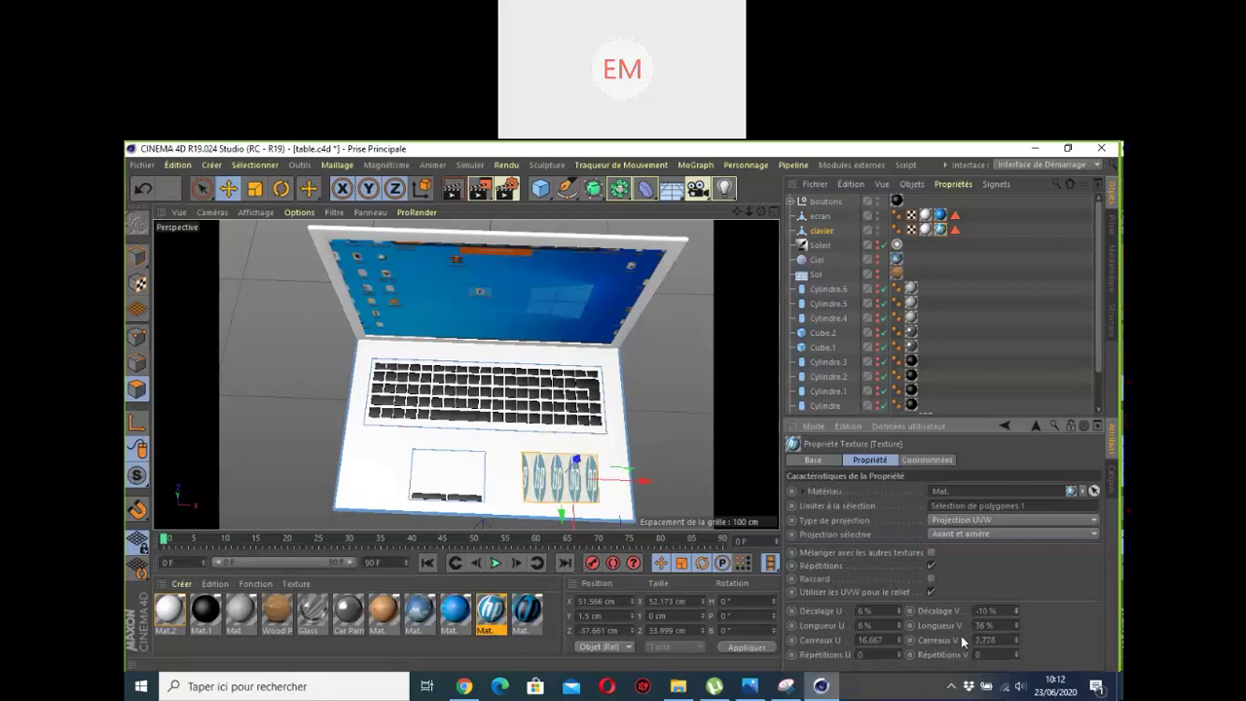
{"action": "left_click_drag", "start_coordinate": [899, 613], "coordinate": [900, 613]}
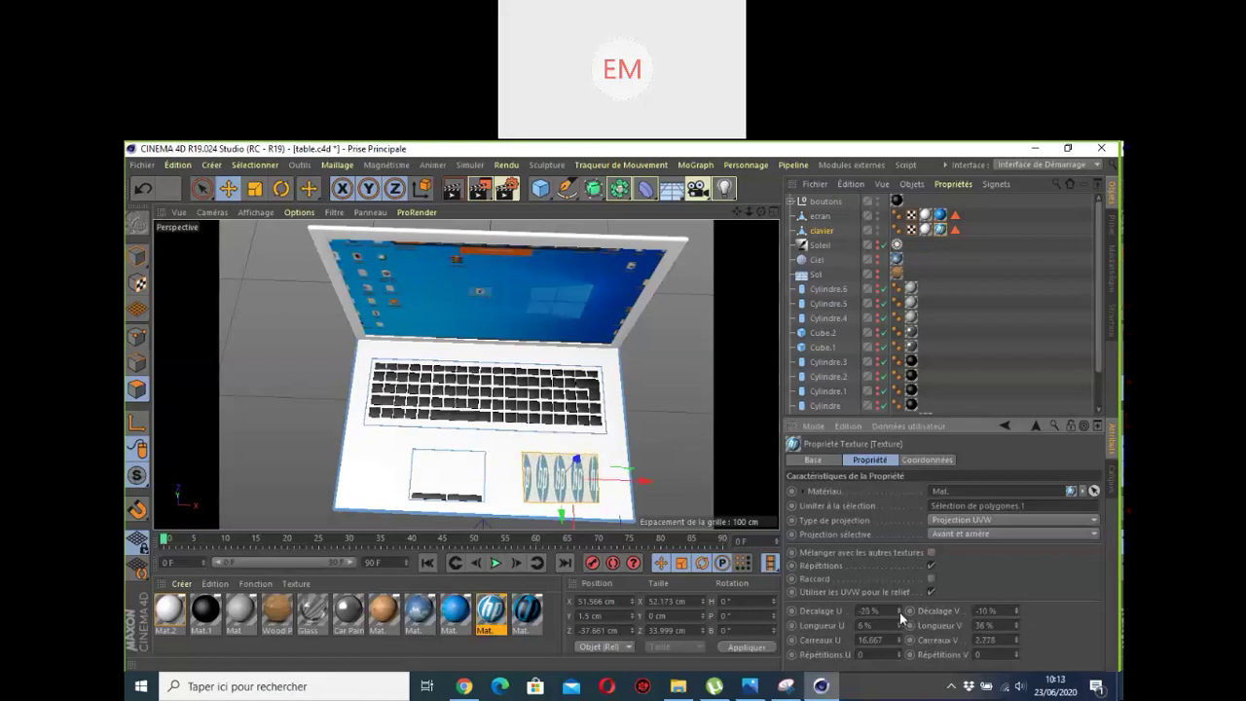
{"action": "left_click_drag", "start_coordinate": [900, 624], "coordinate": [898, 631]}
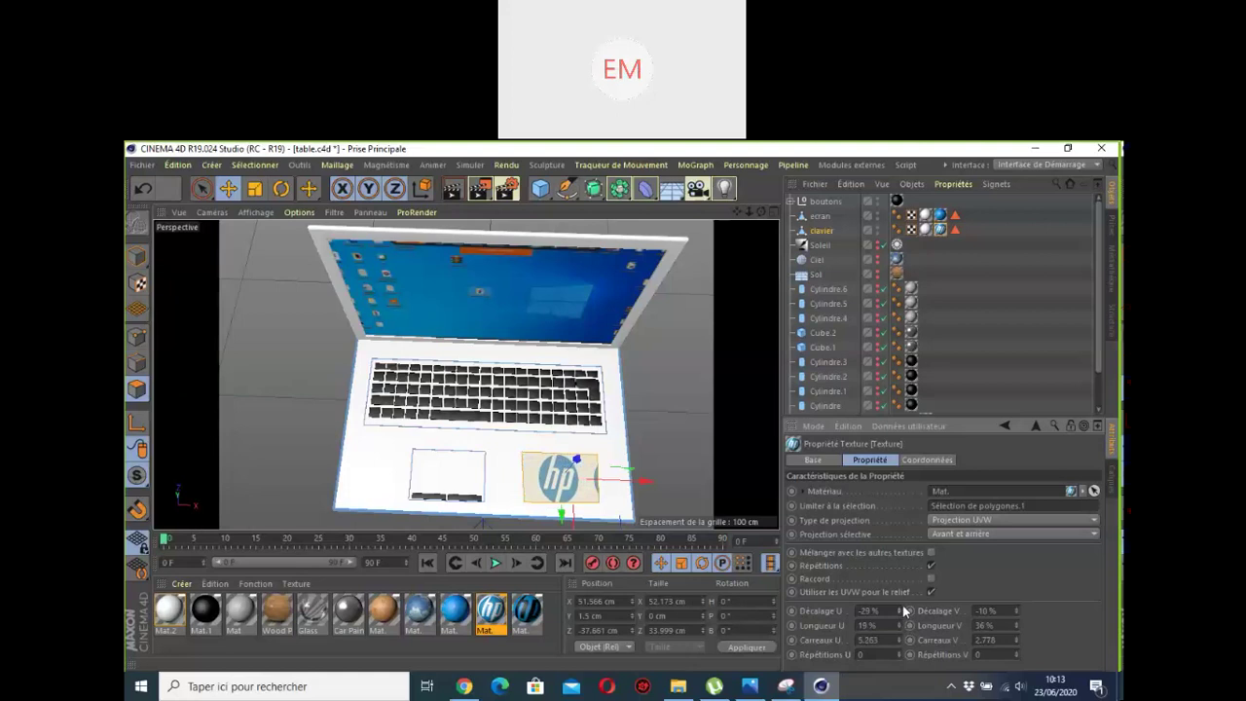
{"action": "left_click_drag", "start_coordinate": [901, 613], "coordinate": [902, 614]}
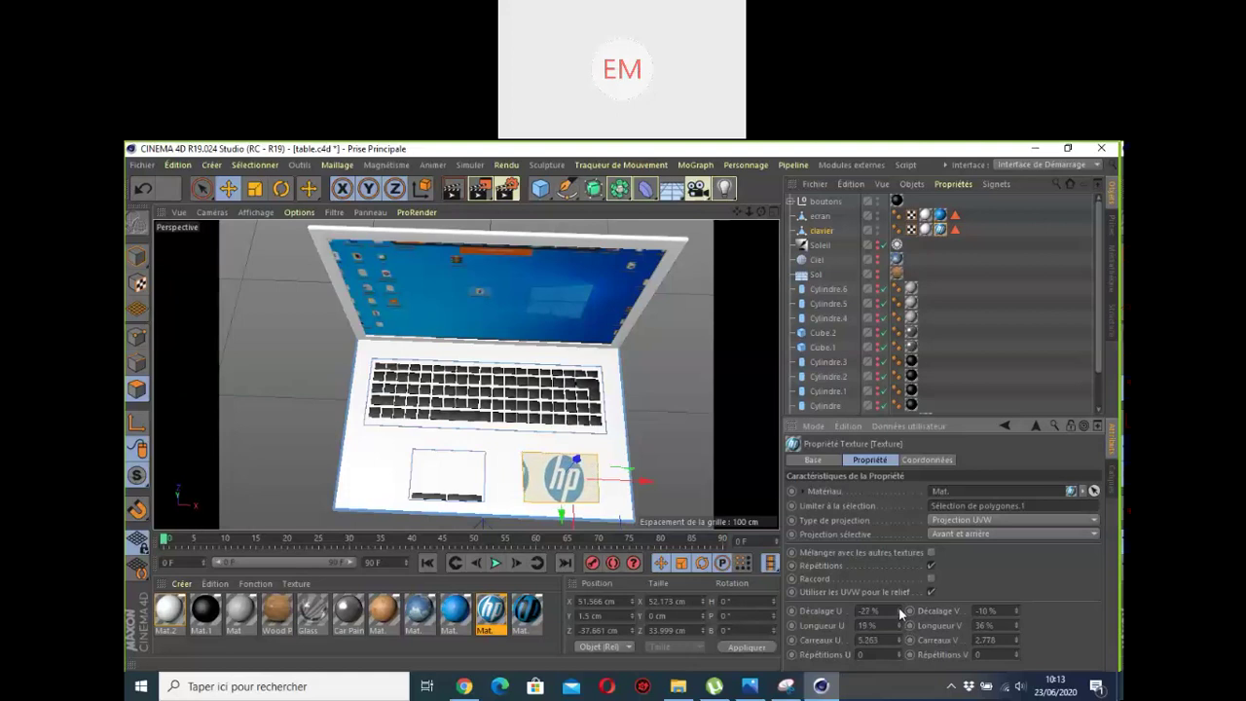
{"action": "left_click", "coordinate": [901, 624]}
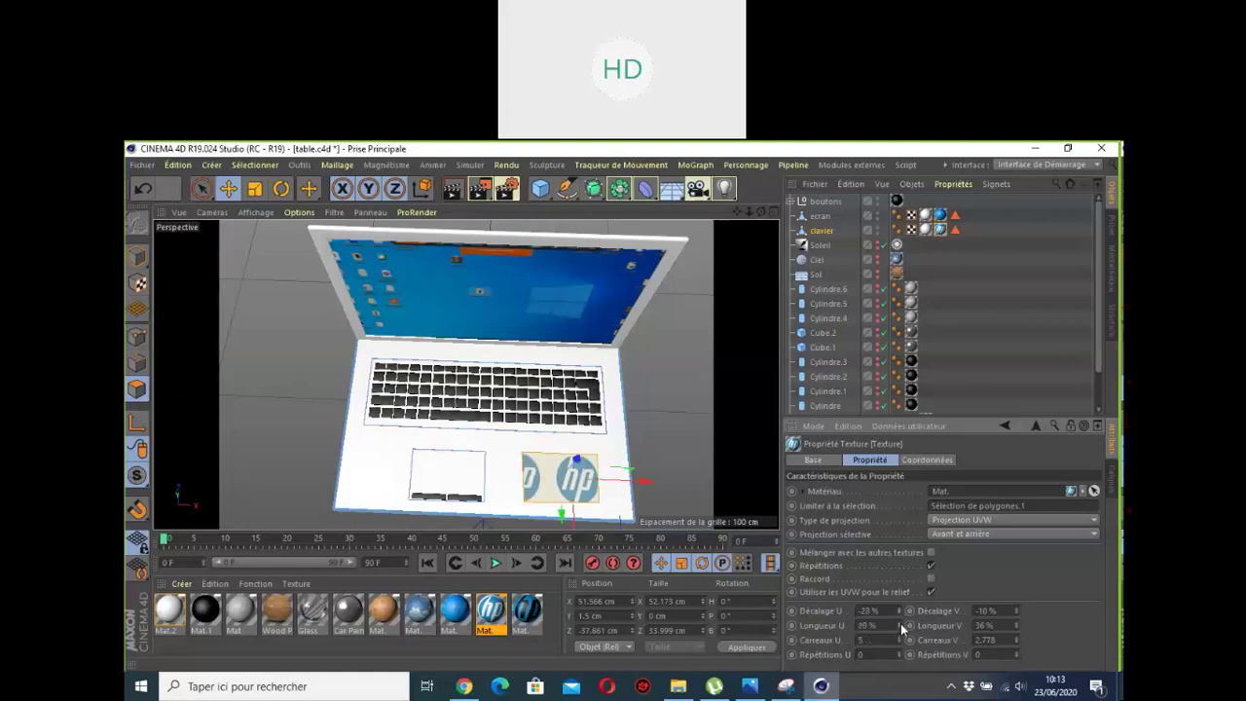
{"action": "left_click_drag", "start_coordinate": [897, 612], "coordinate": [898, 614]}
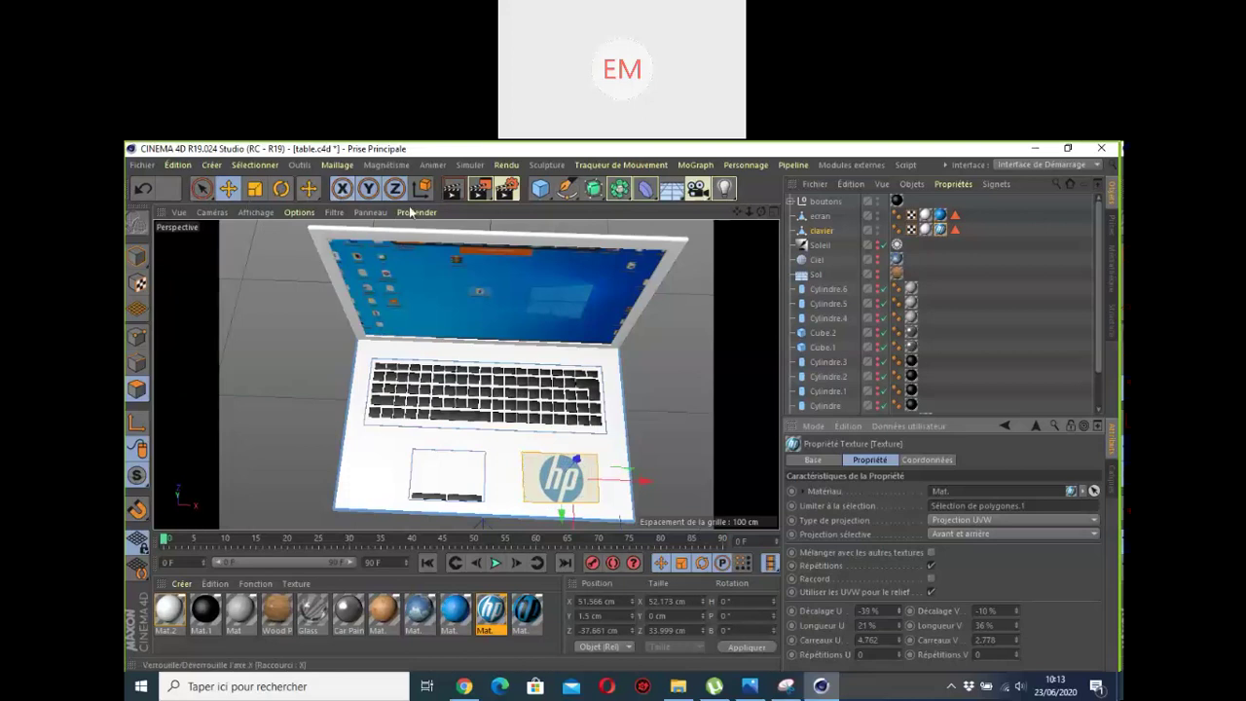
{"action": "left_click", "coordinate": [453, 192]}
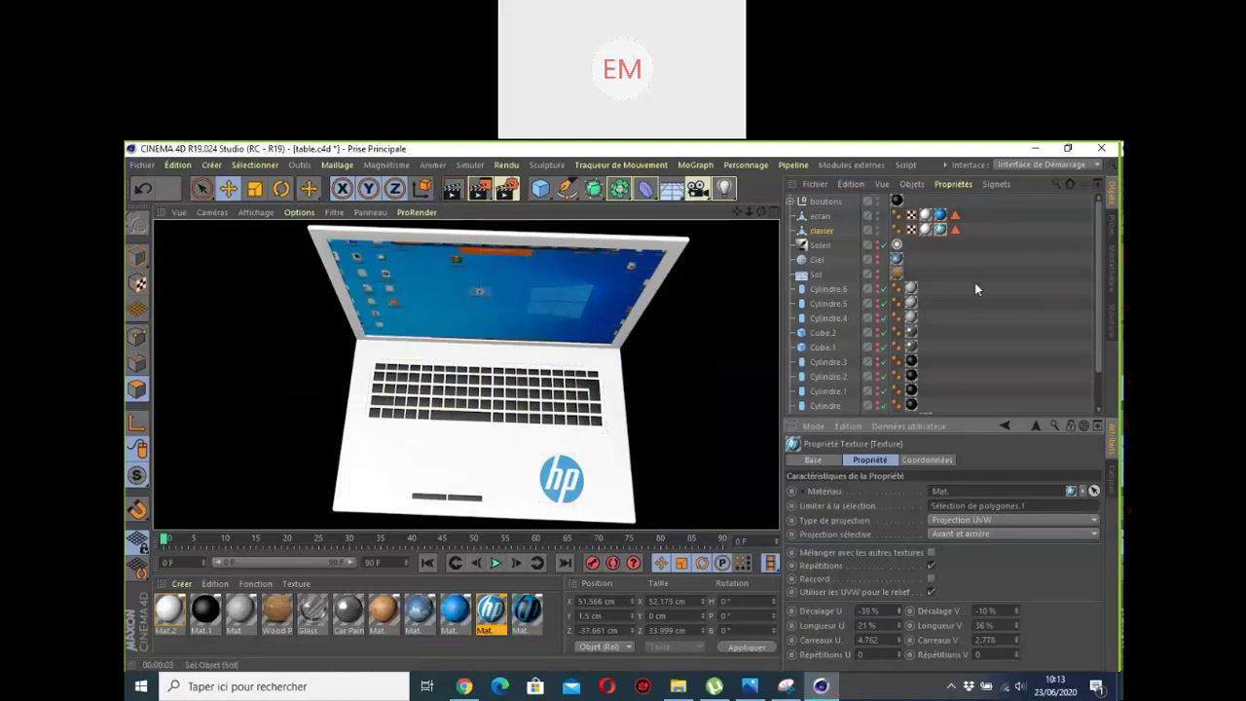
Step: Undo the logo texture edits back to before the logo material was applied
{"action": "left_click", "coordinate": [144, 195]}
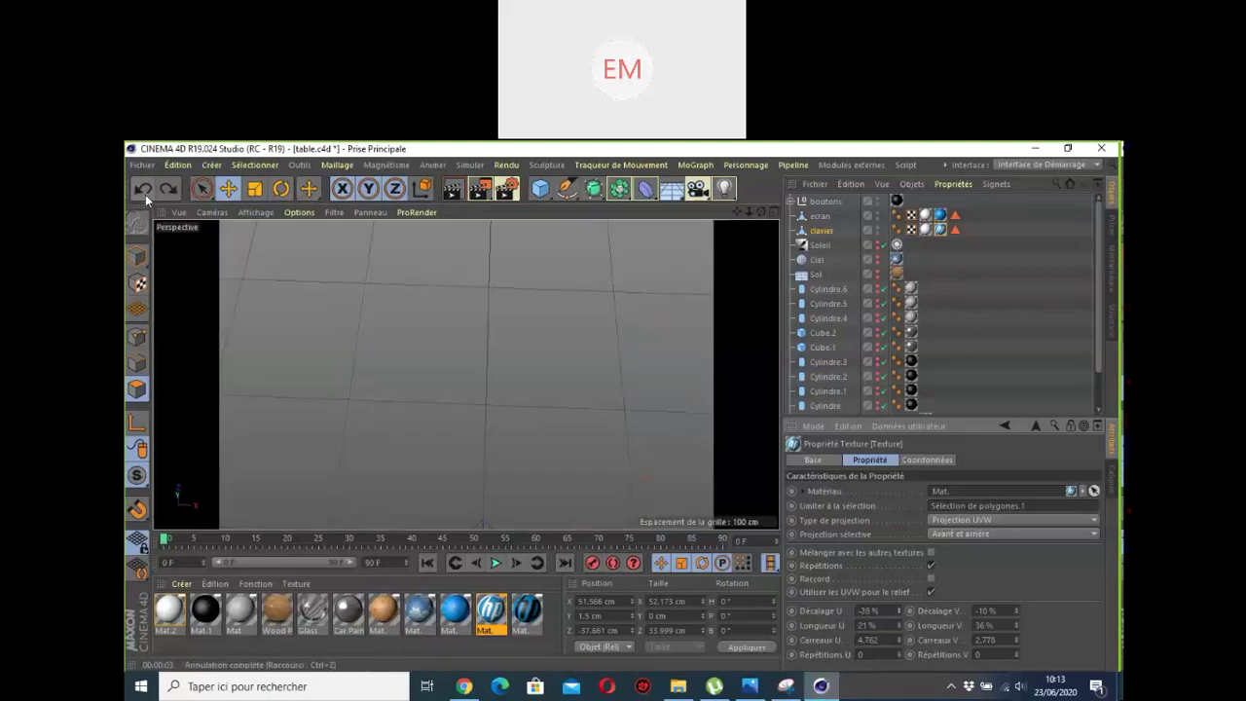
{"action": "left_click", "coordinate": [145, 194]}
{"action": "left_click", "coordinate": [145, 194]}
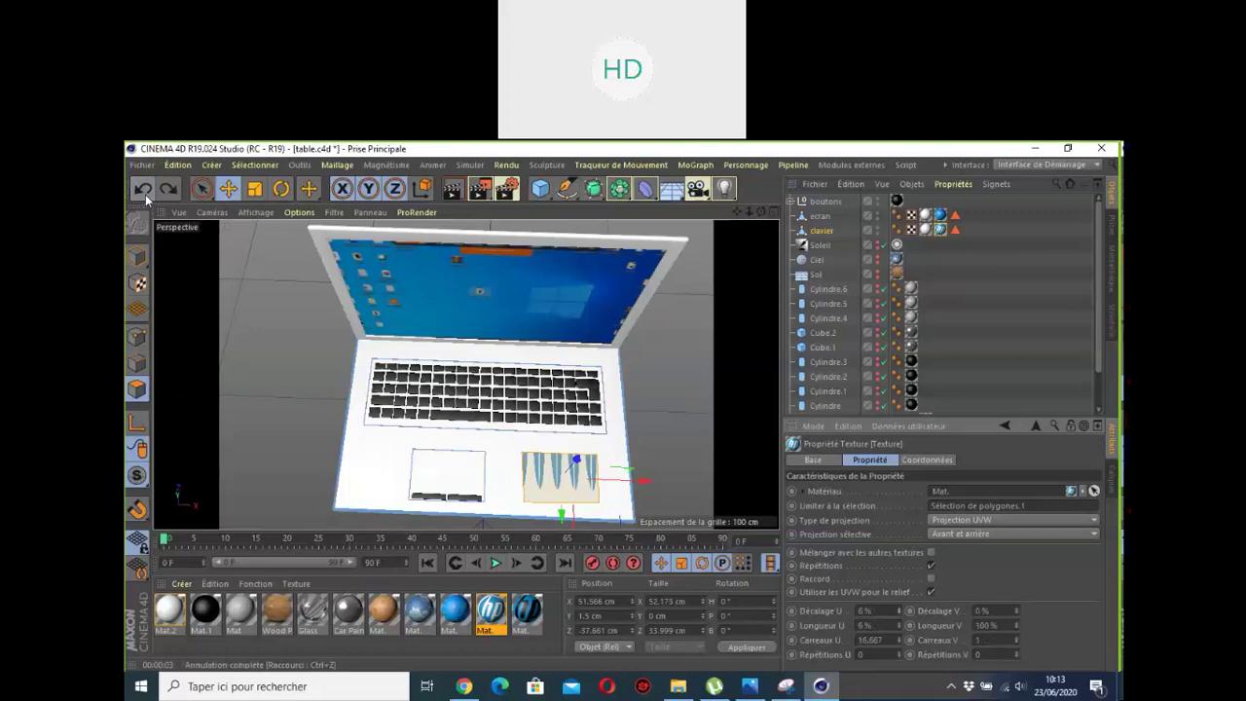
{"action": "left_click", "coordinate": [145, 194]}
{"action": "left_click", "coordinate": [145, 193]}
{"action": "left_click", "coordinate": [145, 193]}
{"action": "left_click", "coordinate": [145, 194]}
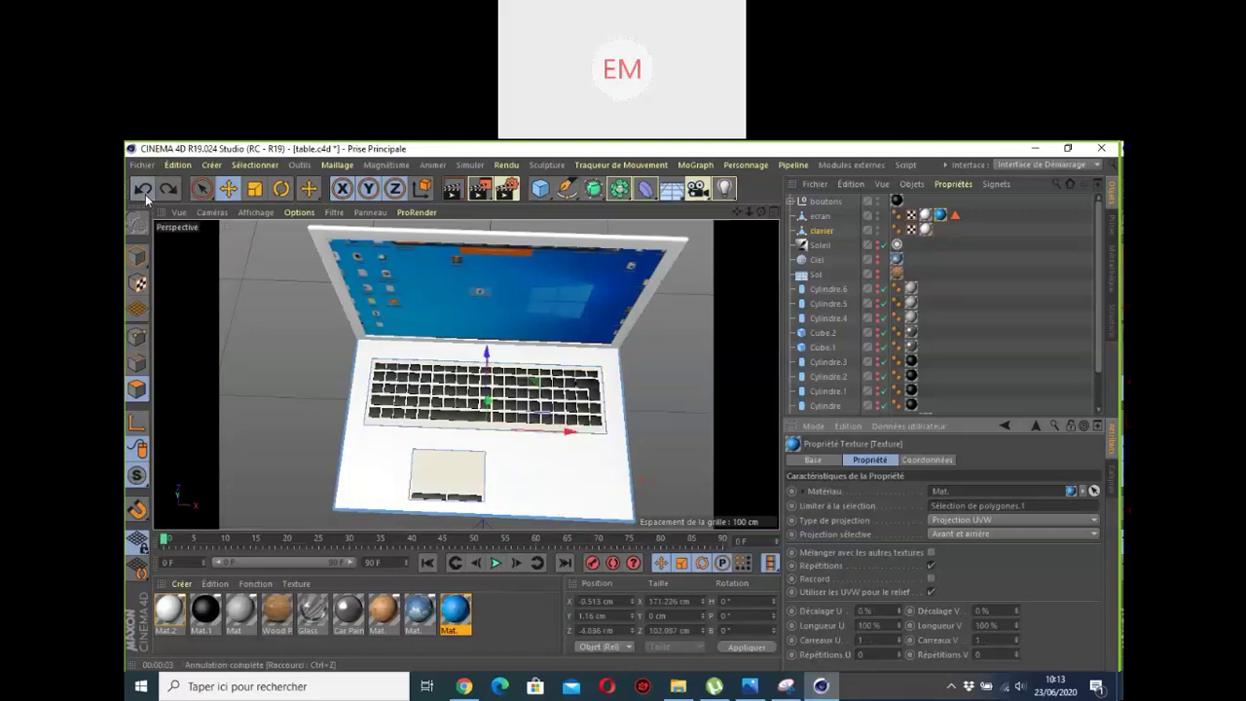
Step: Render the view, orbit to a lower front view, and open the primitives palette
{"action": "key", "text": "ctrl+r"}
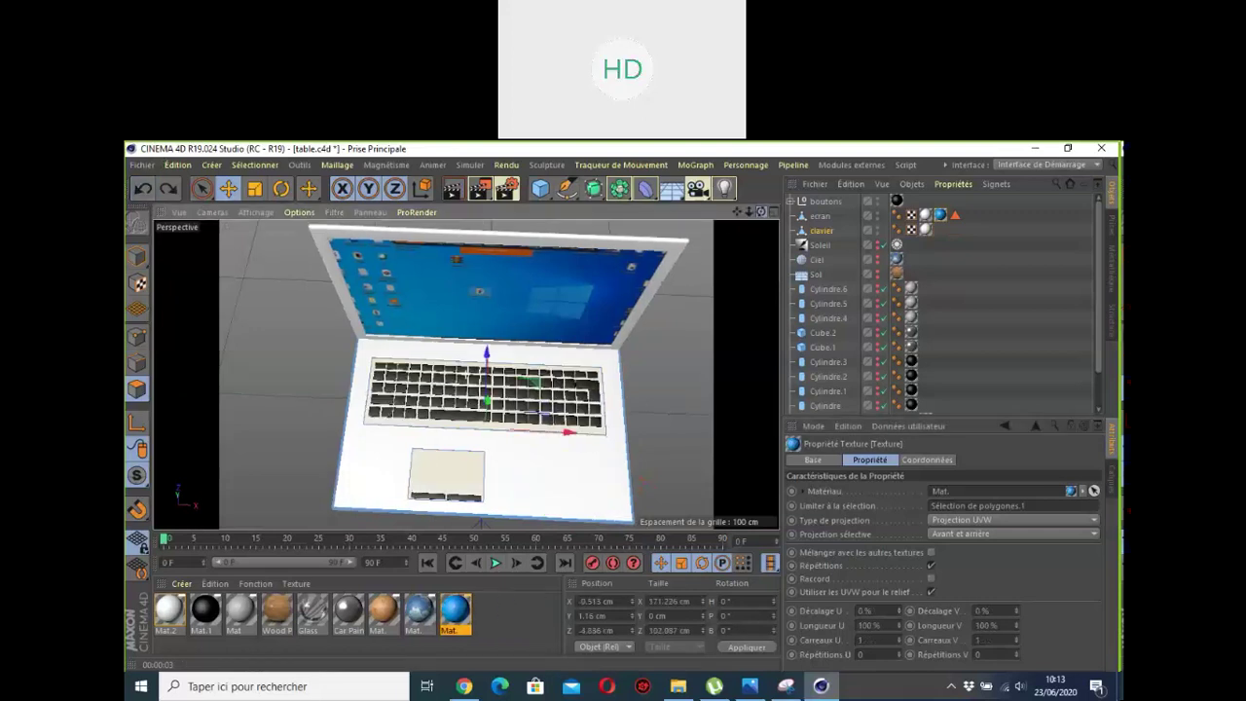
{"action": "mouse_move", "coordinate": [466, 292]}
{"action": "left_mouse_down", "text": "alt"}
{"action": "mouse_move", "coordinate": [466, 375]}
{"action": "mouse_move", "coordinate": [547, 404]}
{"action": "mouse_move", "coordinate": [518, 356]}
{"action": "left_mouse_up", "text": "alt"}
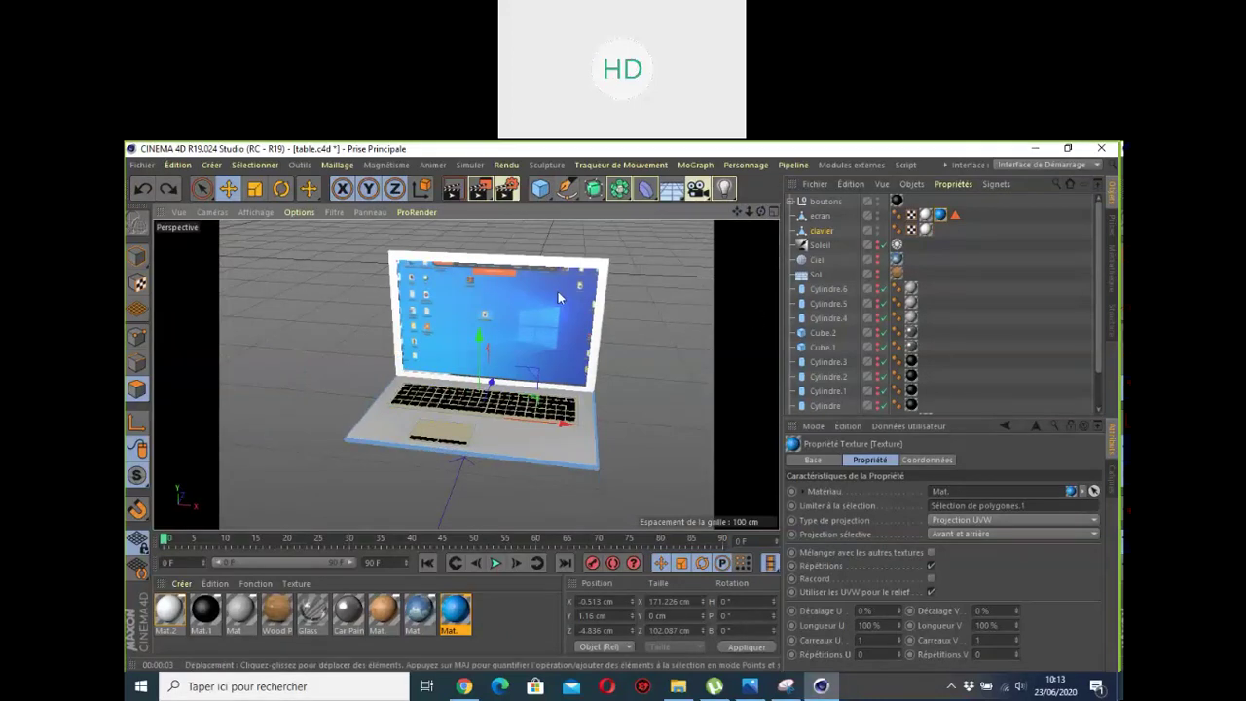
{"action": "left_click", "coordinate": [541, 189]}
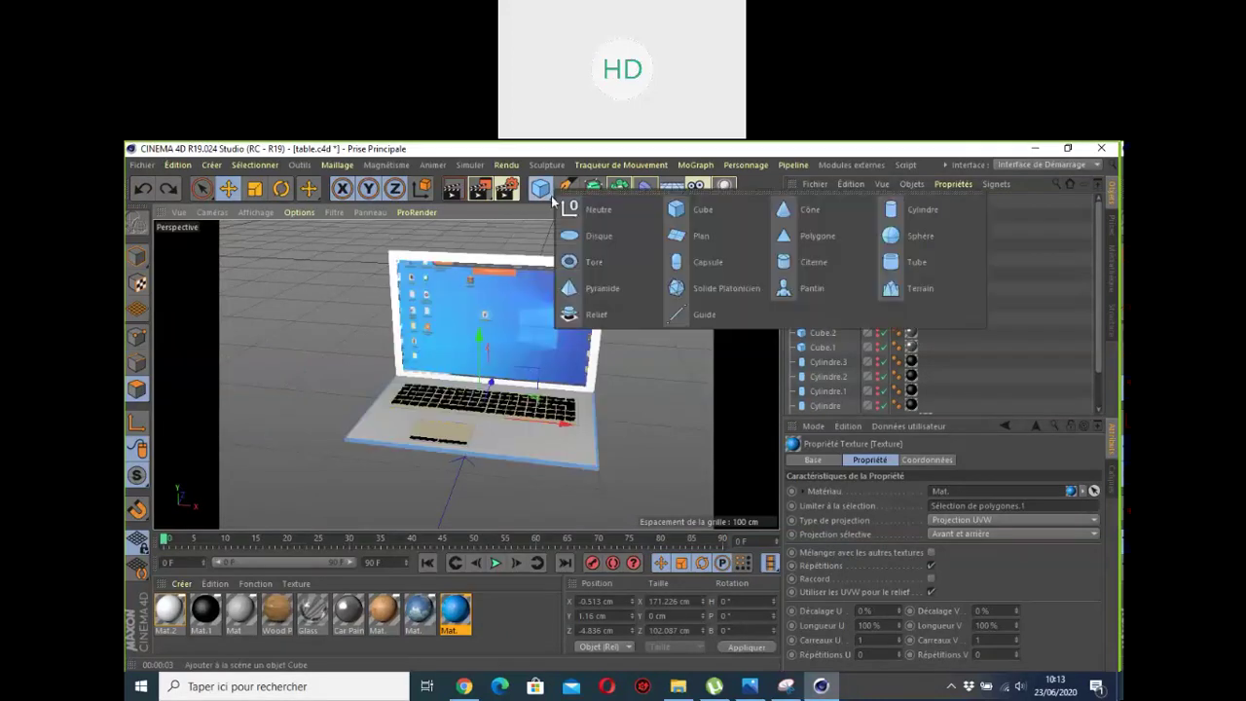
Step: Add Cube.3, flatten it to about 200 × 83 × 121 cm, and show four views
{"action": "left_click", "coordinate": [694, 218]}
{"action": "scroll", "coordinate": [568, 423], "scroll_direction": "down", "scroll_amount": 3}
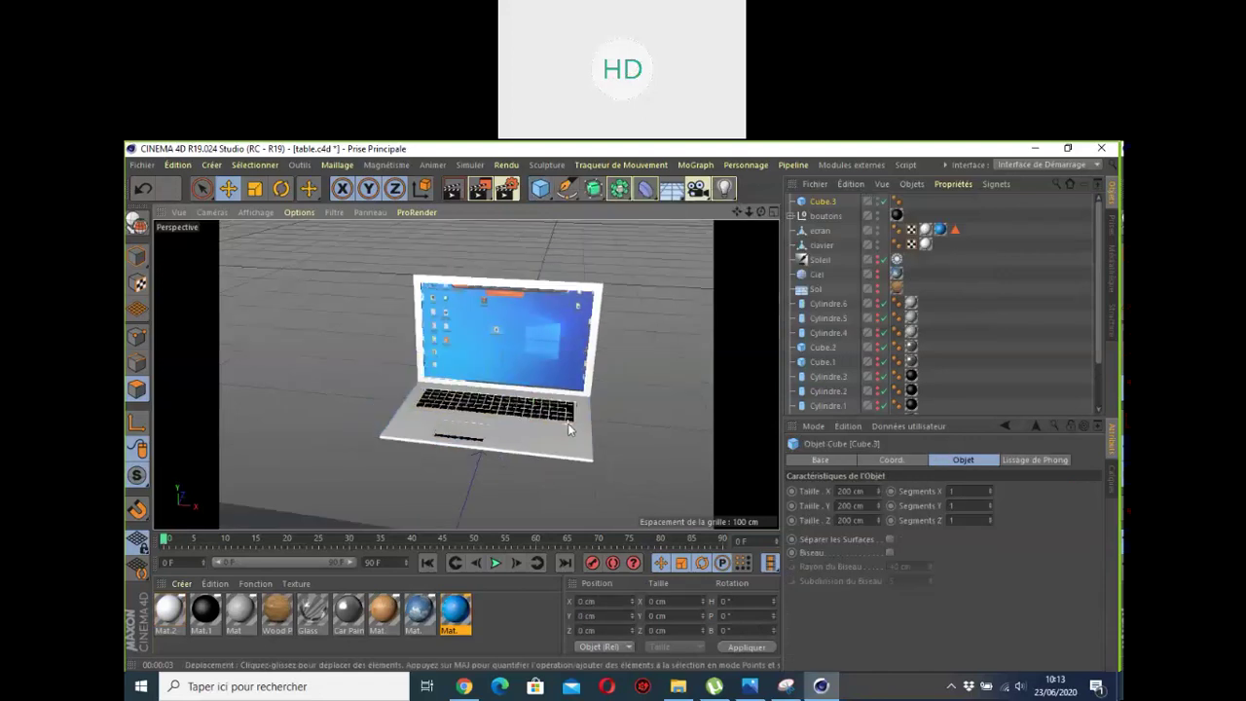
{"action": "scroll", "coordinate": [567, 423], "scroll_direction": "down", "scroll_amount": 3}
{"action": "scroll", "coordinate": [557, 467], "scroll_direction": "down", "scroll_amount": 2}
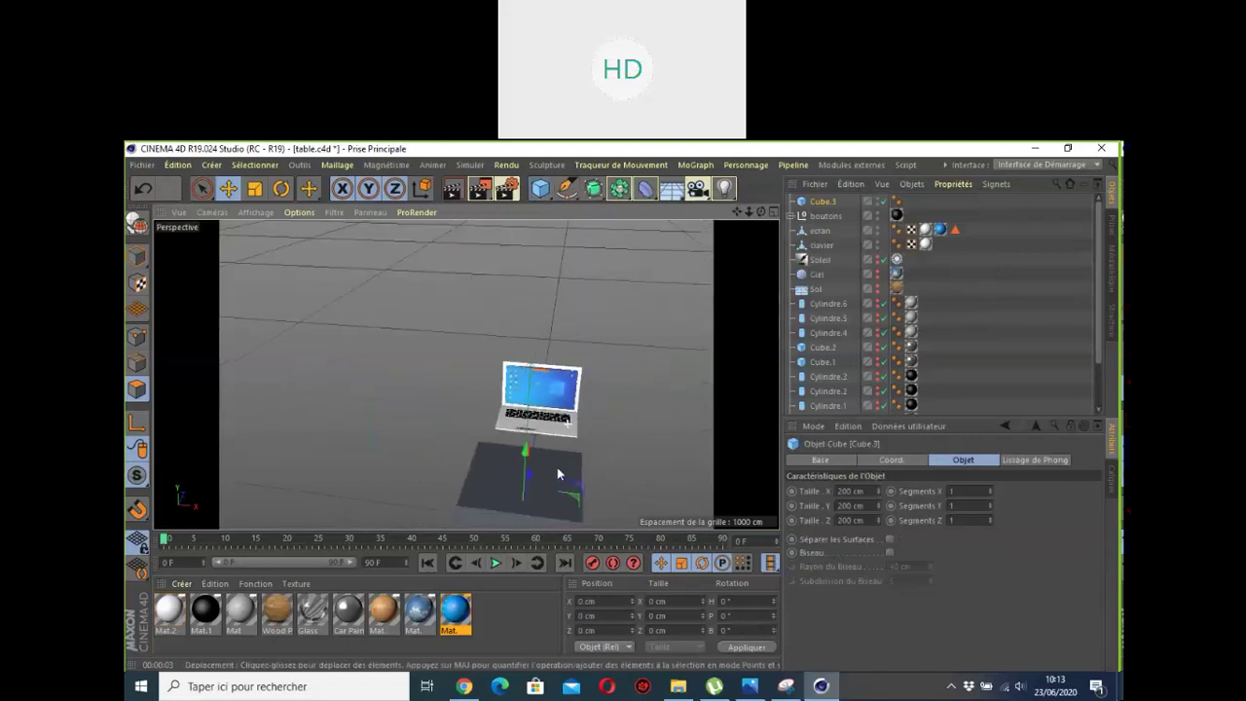
{"action": "left_click", "coordinate": [137, 255]}
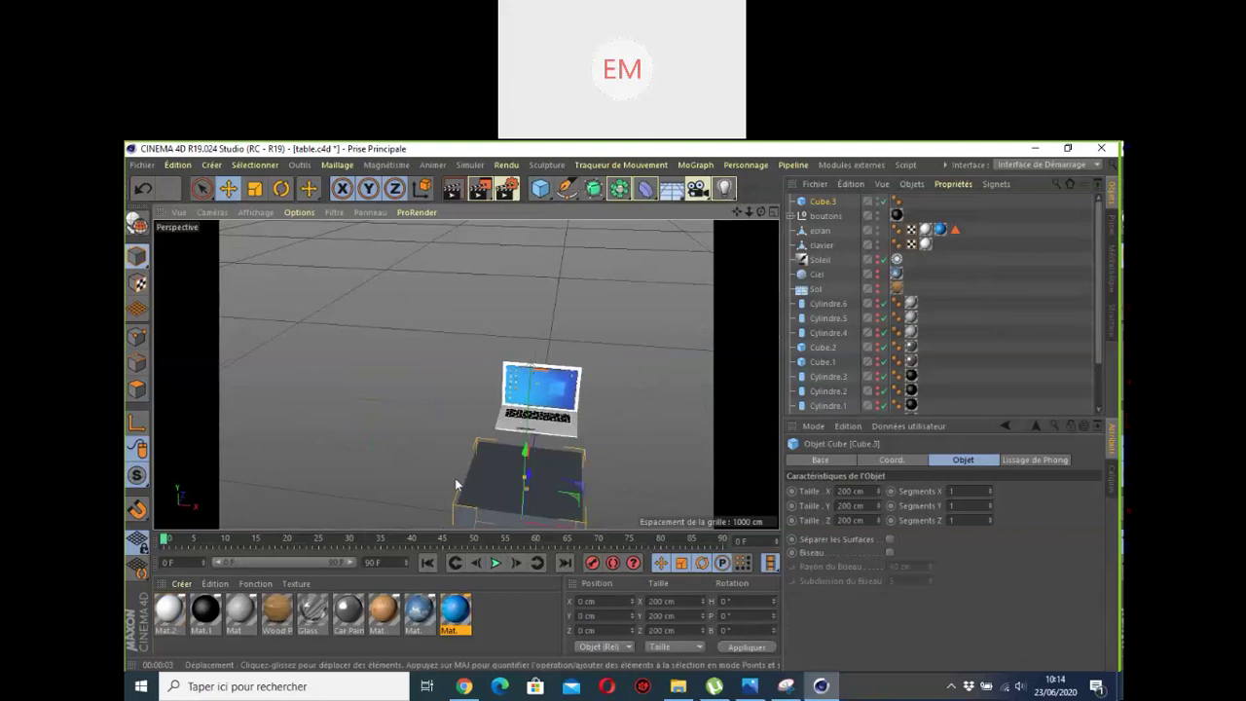
{"action": "mouse_move", "coordinate": [525, 496]}
{"action": "left_mouse_down"}
{"action": "mouse_move", "coordinate": [522, 482]}
{"action": "mouse_move", "coordinate": [524, 508]}
{"action": "mouse_move", "coordinate": [554, 406]}
{"action": "left_mouse_up"}
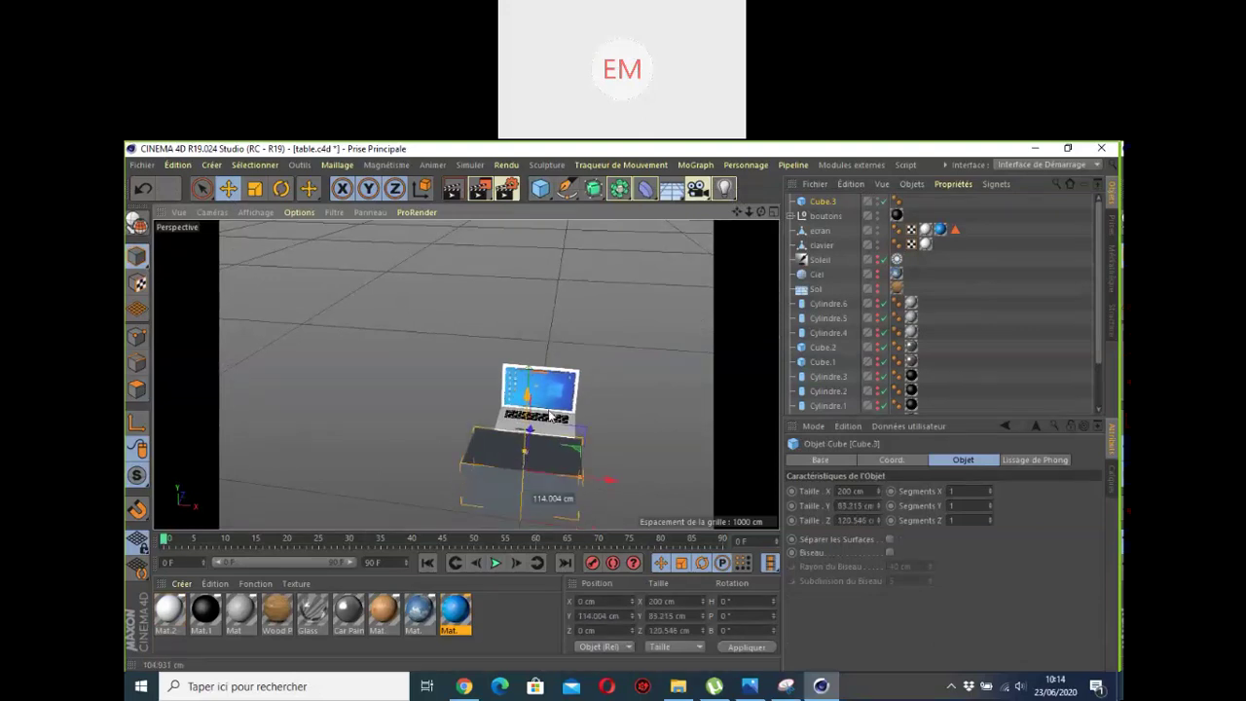
{"action": "left_click", "coordinate": [773, 211]}
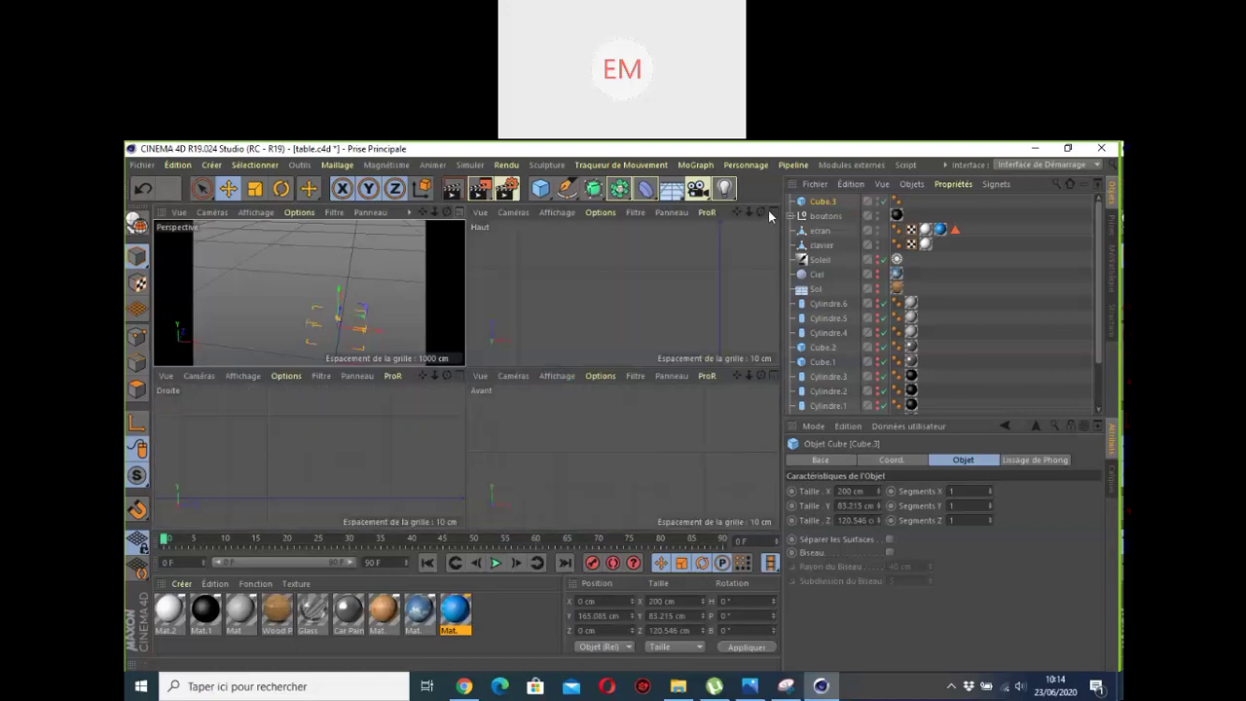
Step: Shrink the cube in the maximized top view and move it onto the palm rest
{"action": "left_click", "coordinate": [766, 211]}
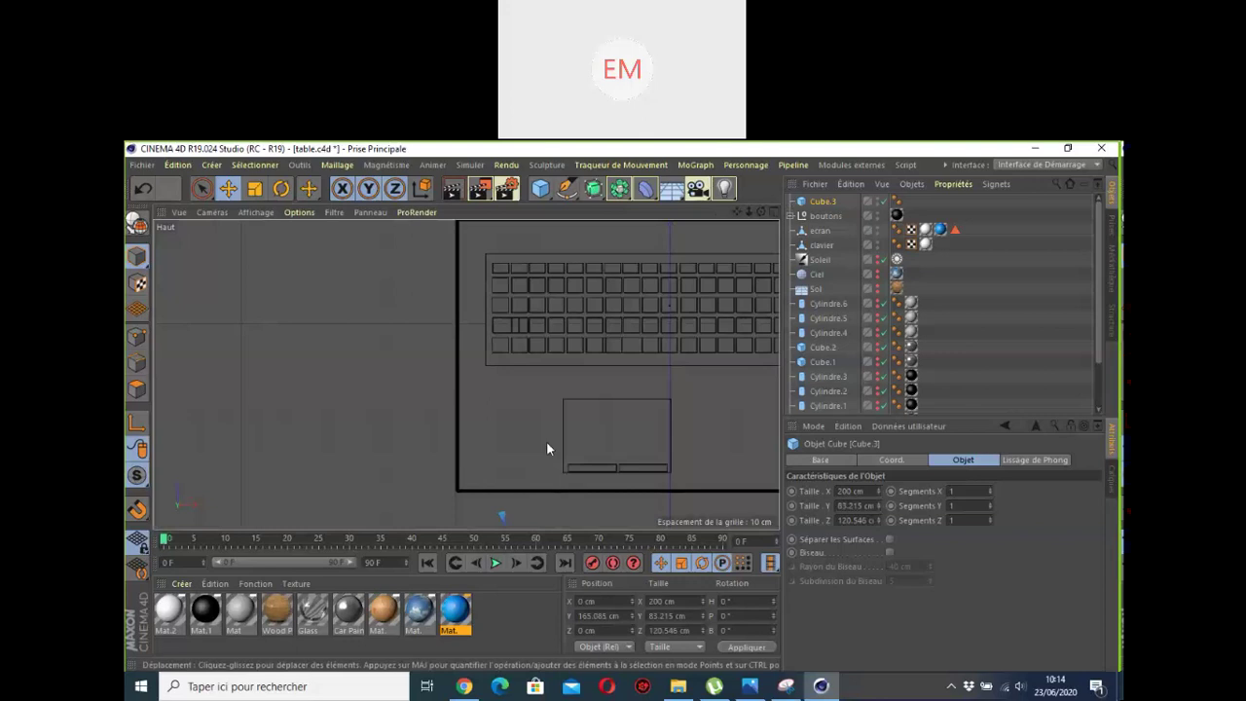
{"action": "scroll", "coordinate": [547, 442], "scroll_direction": "down", "scroll_amount": 6}
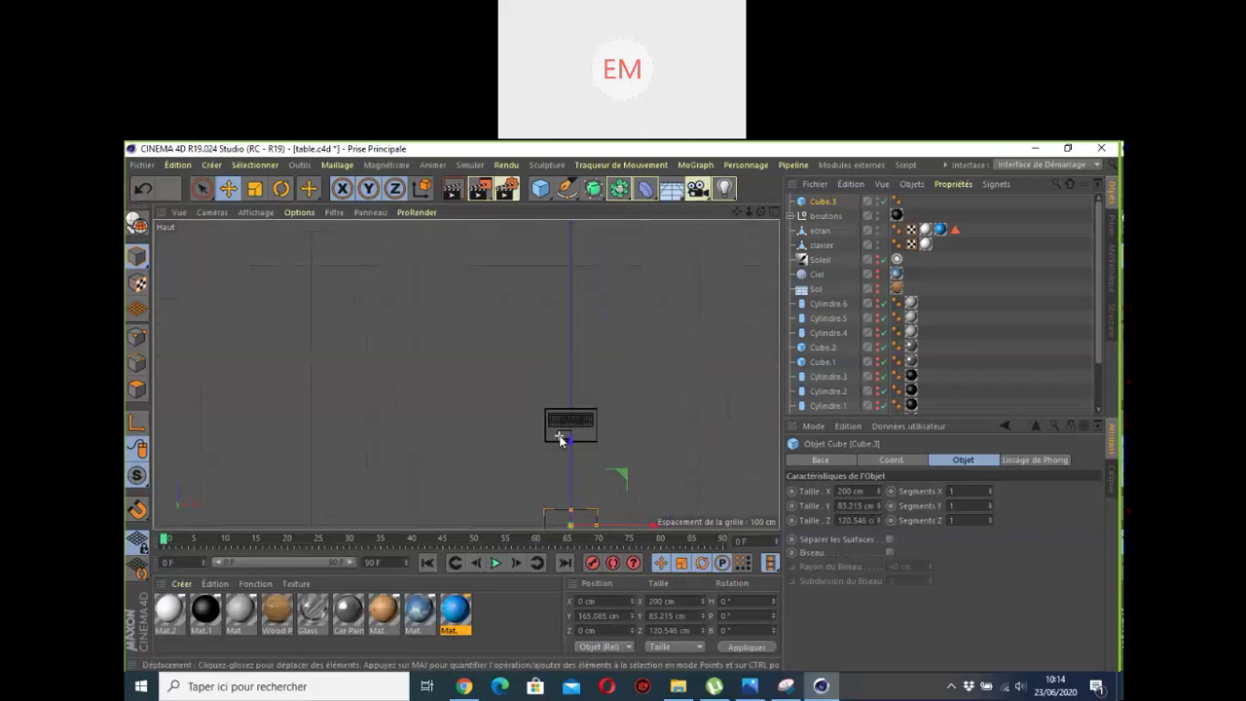
{"action": "scroll", "coordinate": [560, 440], "scroll_direction": "up", "scroll_amount": 5}
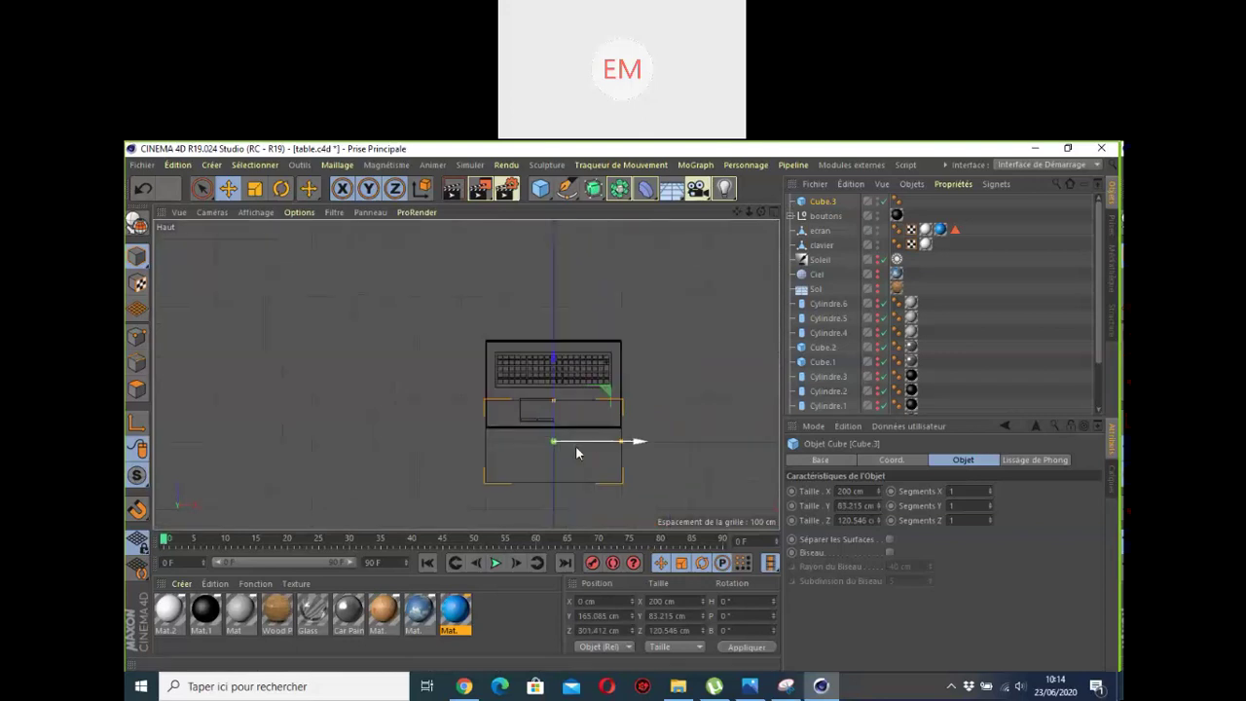
{"action": "scroll", "coordinate": [579, 445], "scroll_direction": "up", "scroll_amount": 2}
{"action": "left_click_drag", "start_coordinate": [582, 445], "coordinate": [562, 437]}
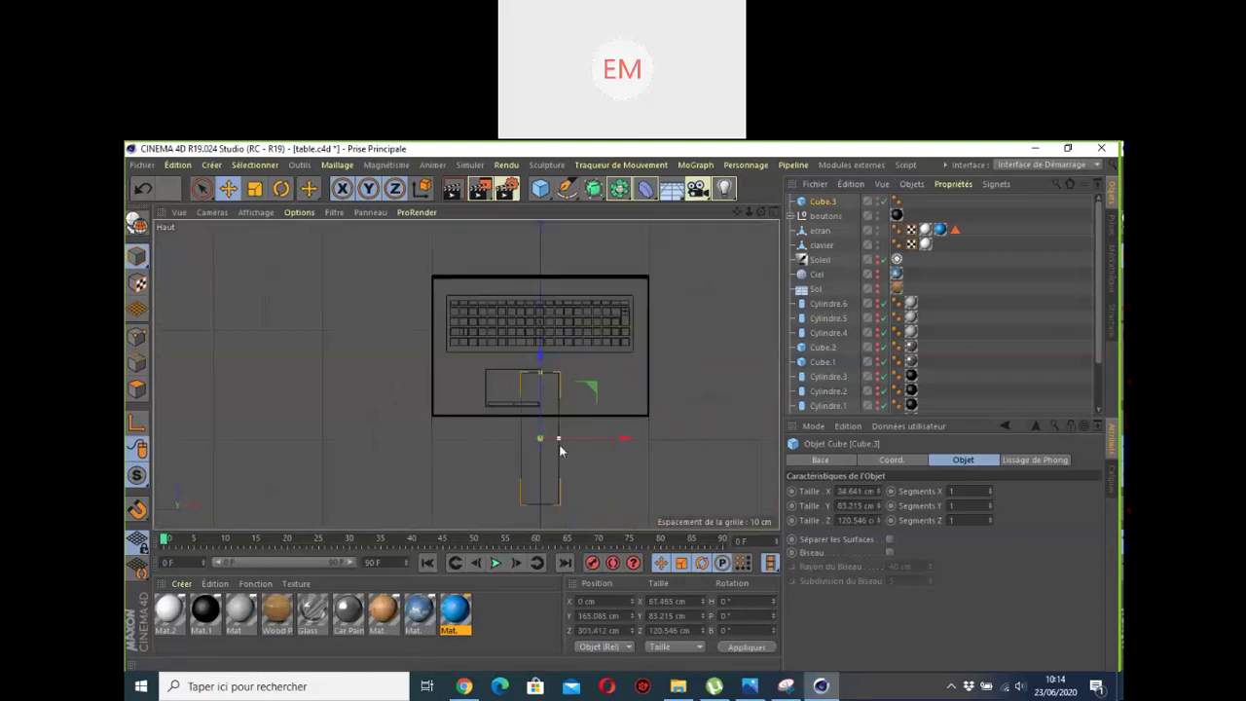
{"action": "mouse_move", "coordinate": [546, 376]}
{"action": "left_mouse_down"}
{"action": "mouse_move", "coordinate": [550, 432]}
{"action": "mouse_move", "coordinate": [664, 437]}
{"action": "left_mouse_up"}
{"action": "left_click_drag", "start_coordinate": [594, 371], "coordinate": [602, 321]}
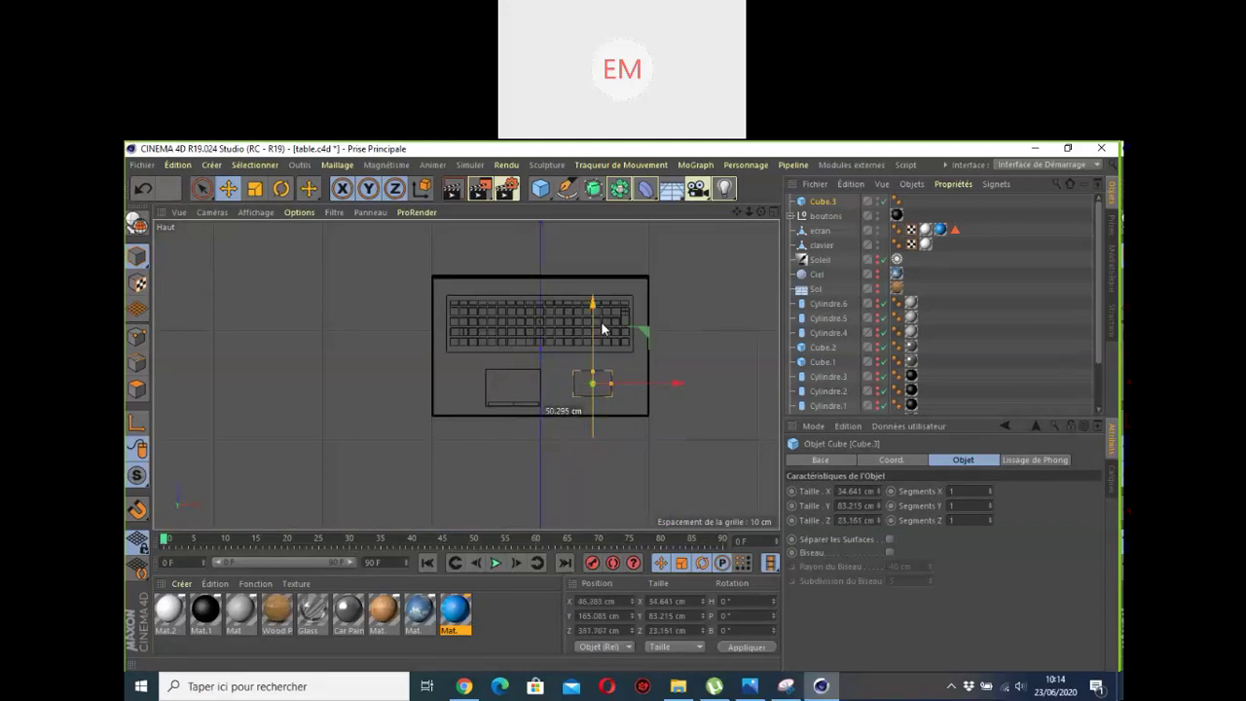
{"action": "left_click_drag", "start_coordinate": [600, 329], "coordinate": [601, 332]}
{"action": "scroll", "coordinate": [584, 384], "scroll_direction": "up", "scroll_amount": 5}
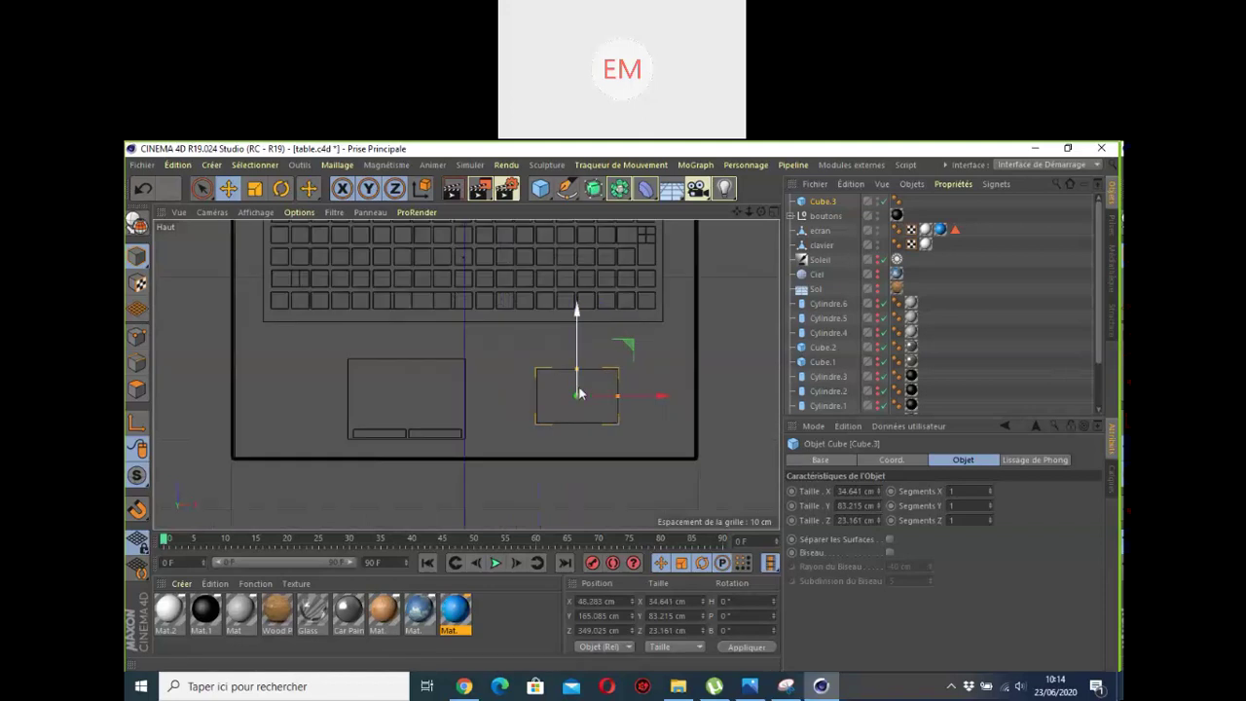
Step: Refine the cube to about 33 × 30 cm and return to the four-view layout
{"action": "left_click", "coordinate": [540, 188]}
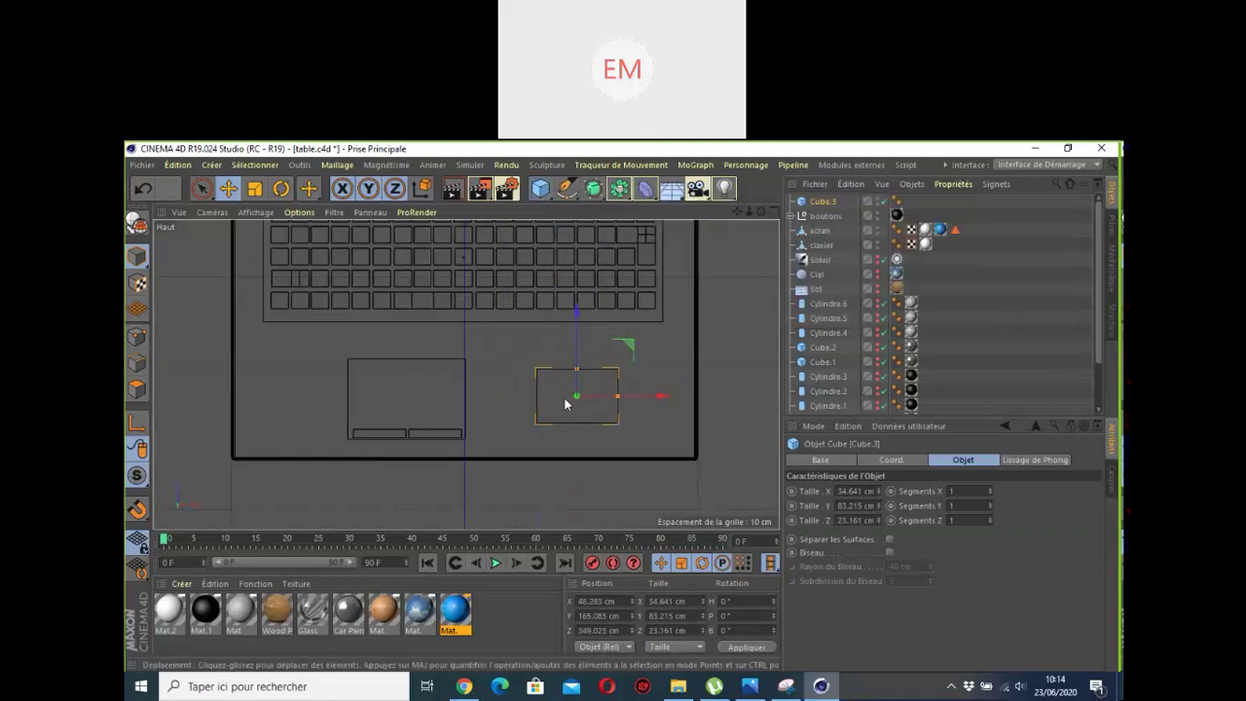
{"action": "left_click_drag", "start_coordinate": [619, 395], "coordinate": [611, 403]}
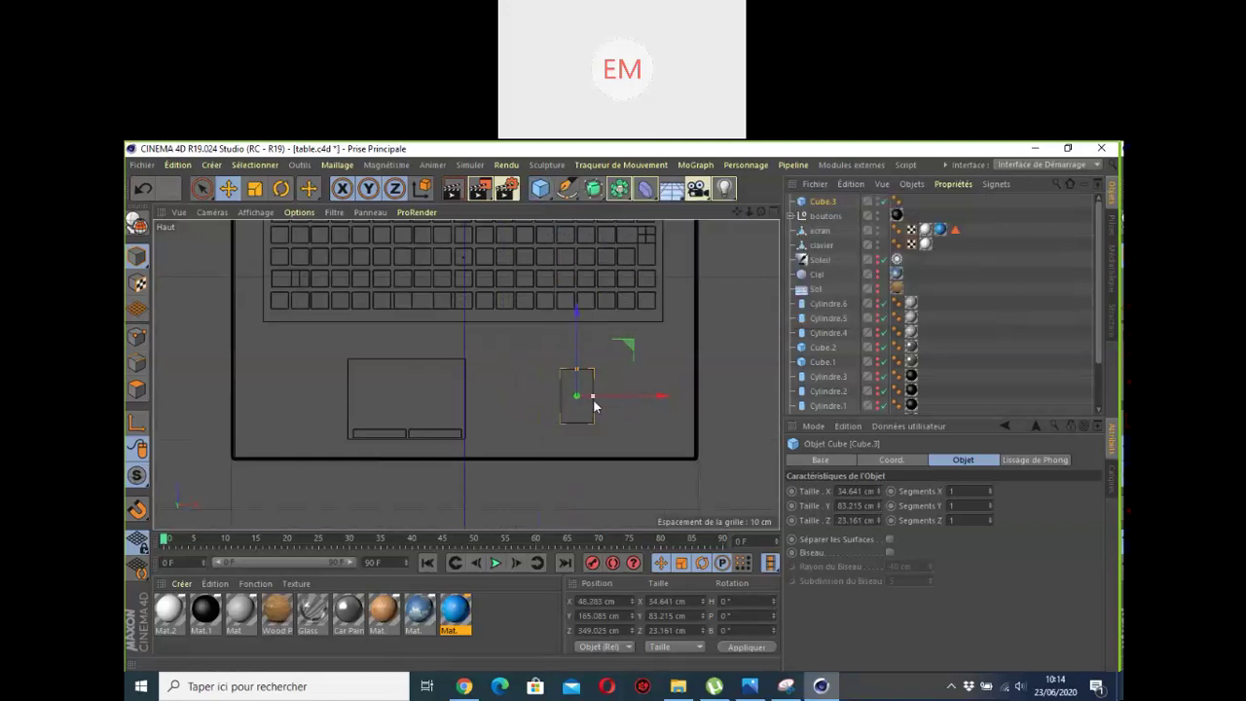
{"action": "left_click_drag", "start_coordinate": [578, 369], "coordinate": [617, 396]}
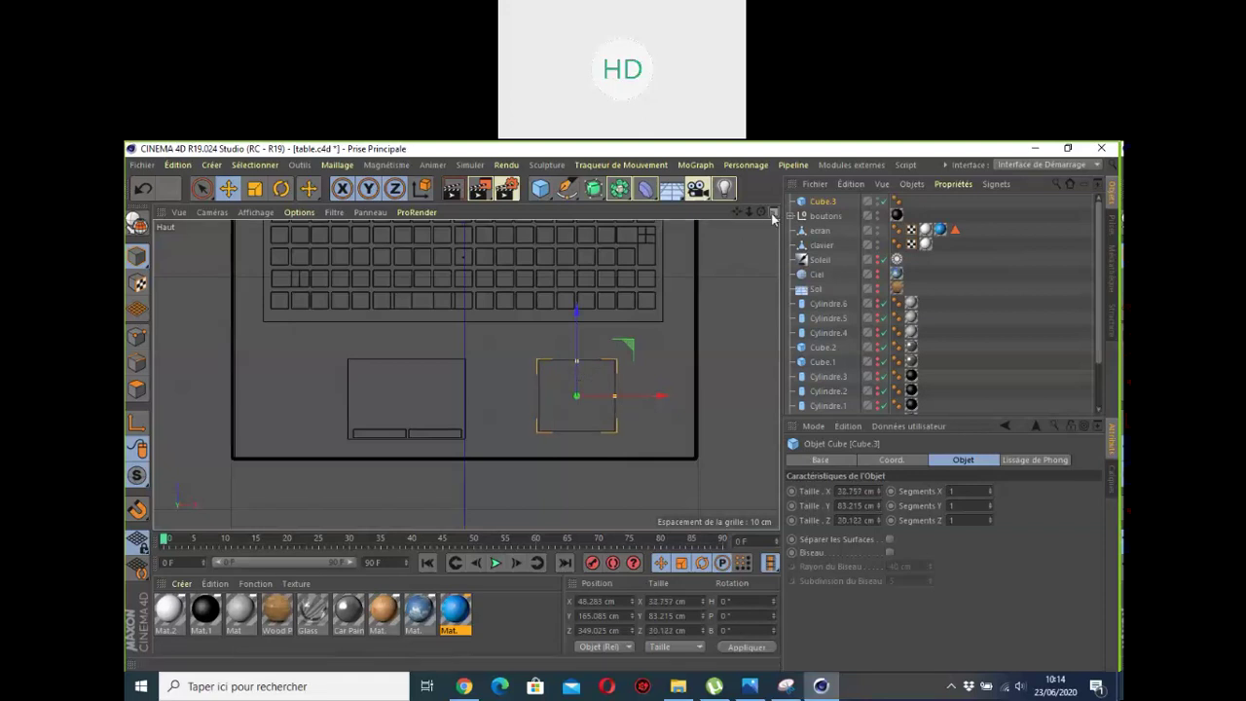
{"action": "middle_click", "coordinate": [545, 431]}
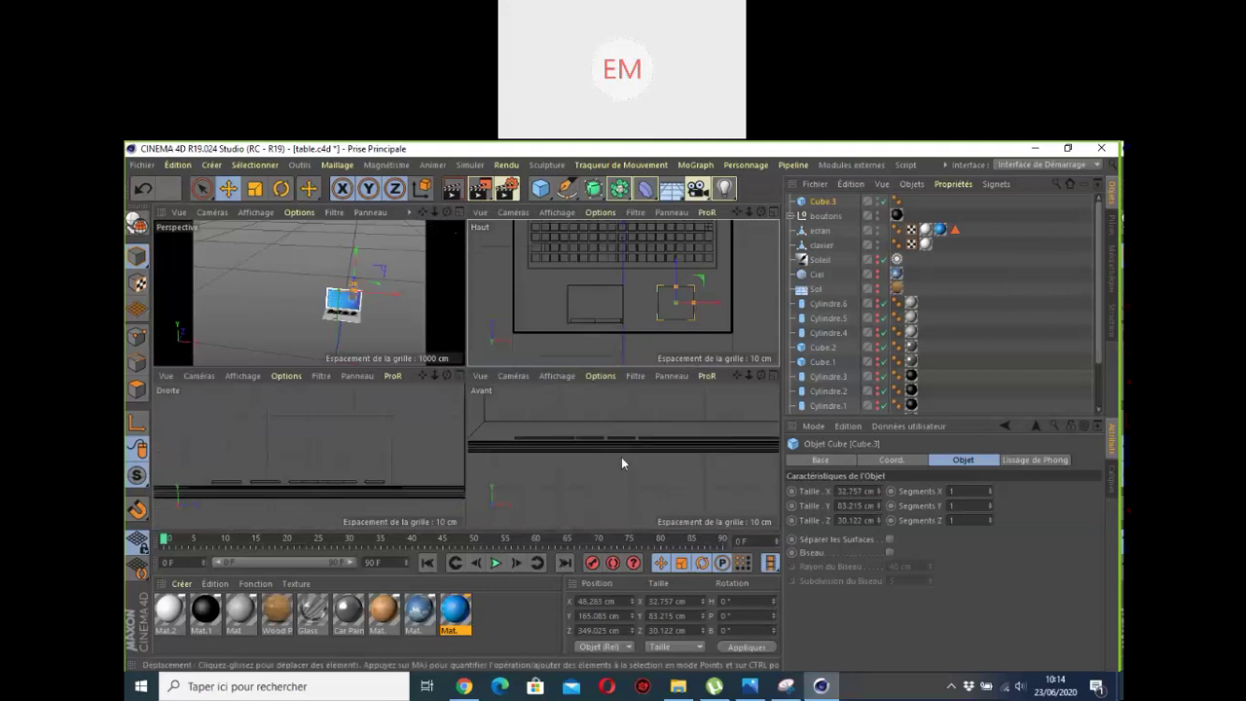
Step: Flatten the cube and lower it onto the laptop base beside the touchpad
{"action": "scroll", "coordinate": [622, 456], "scroll_direction": "down", "scroll_amount": 3}
{"action": "scroll", "coordinate": [623, 460], "scroll_direction": "down", "scroll_amount": 2}
{"action": "scroll", "coordinate": [627, 465], "scroll_direction": "down", "scroll_amount": 2}
{"action": "scroll", "coordinate": [626, 465], "scroll_direction": "down", "scroll_amount": 2}
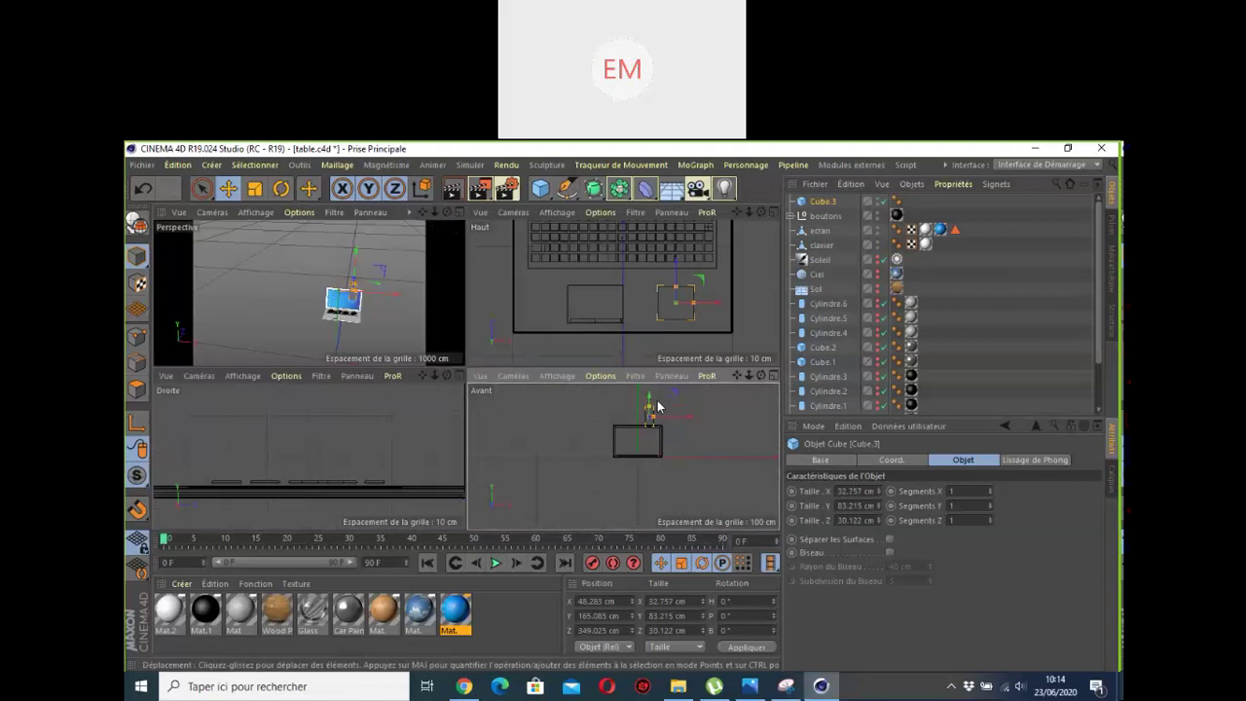
{"action": "left_click_drag", "start_coordinate": [658, 407], "coordinate": [645, 446]}
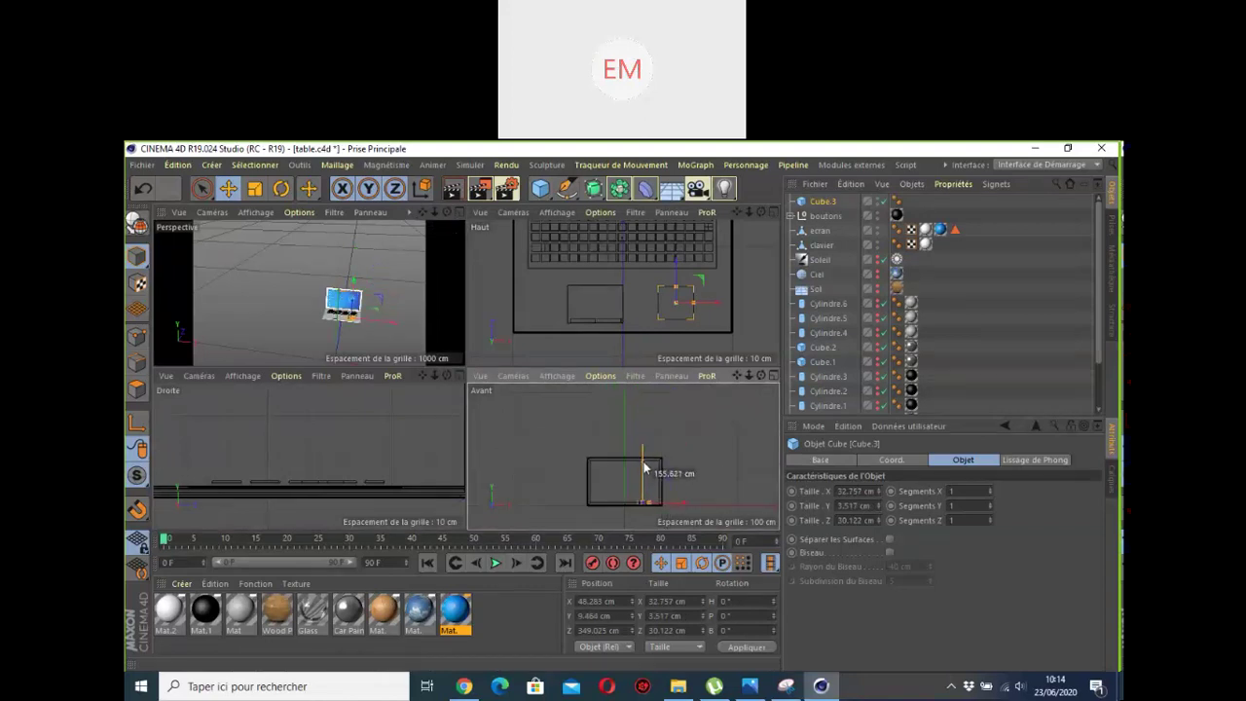
{"action": "left_click_drag", "start_coordinate": [644, 446], "coordinate": [646, 487]}
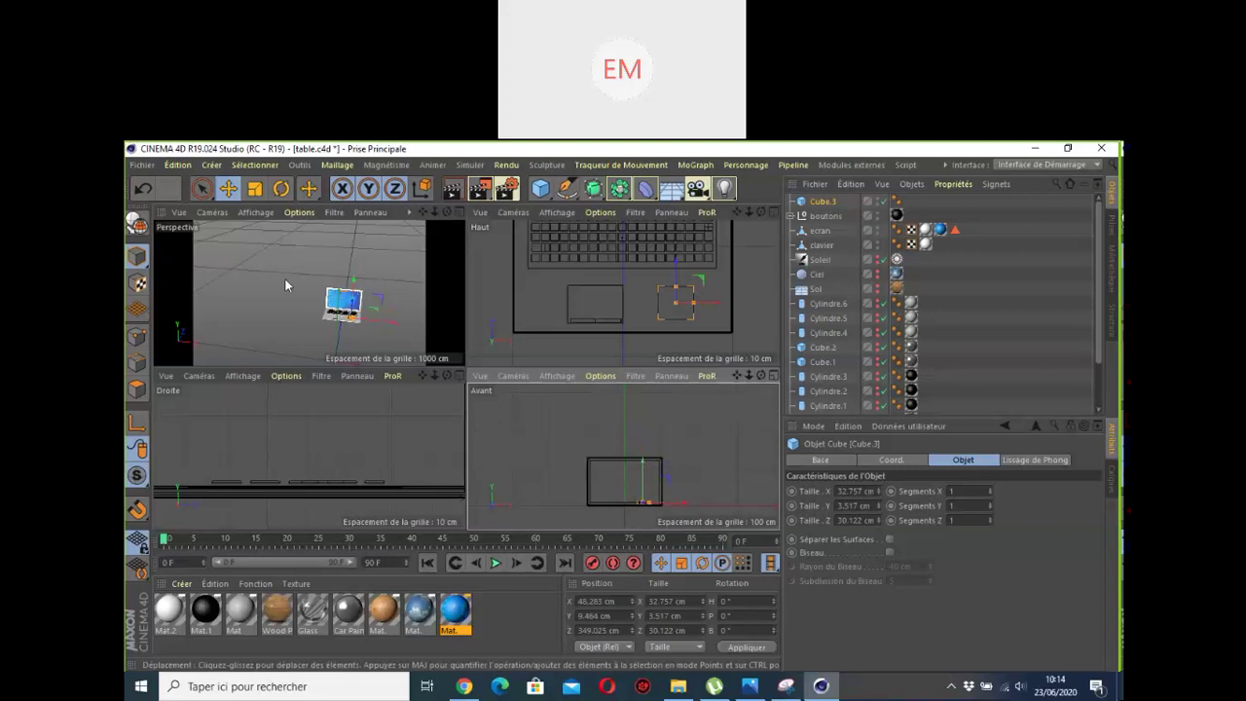
Step: Thin the slab to 1.483 cm high and zoom into the full-size Perspective view
{"action": "scroll", "coordinate": [651, 493], "scroll_direction": "up", "scroll_amount": 3}
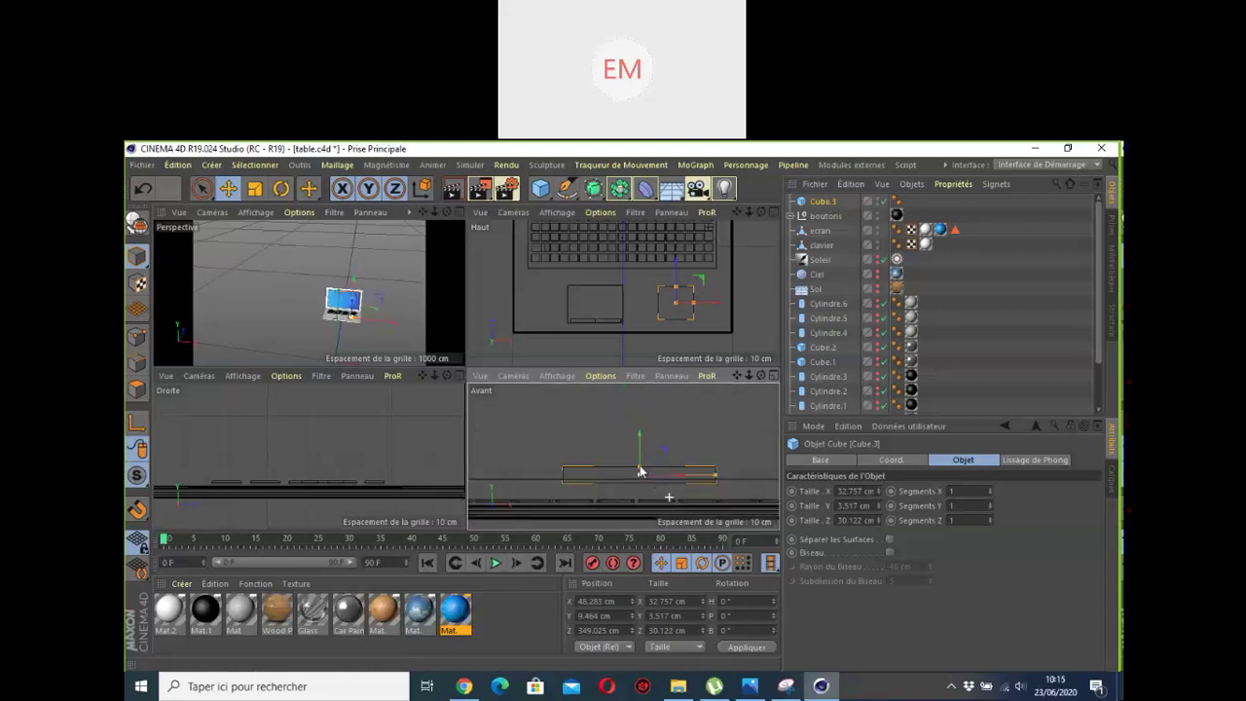
{"action": "left_click_drag", "start_coordinate": [639, 473], "coordinate": [638, 451]}
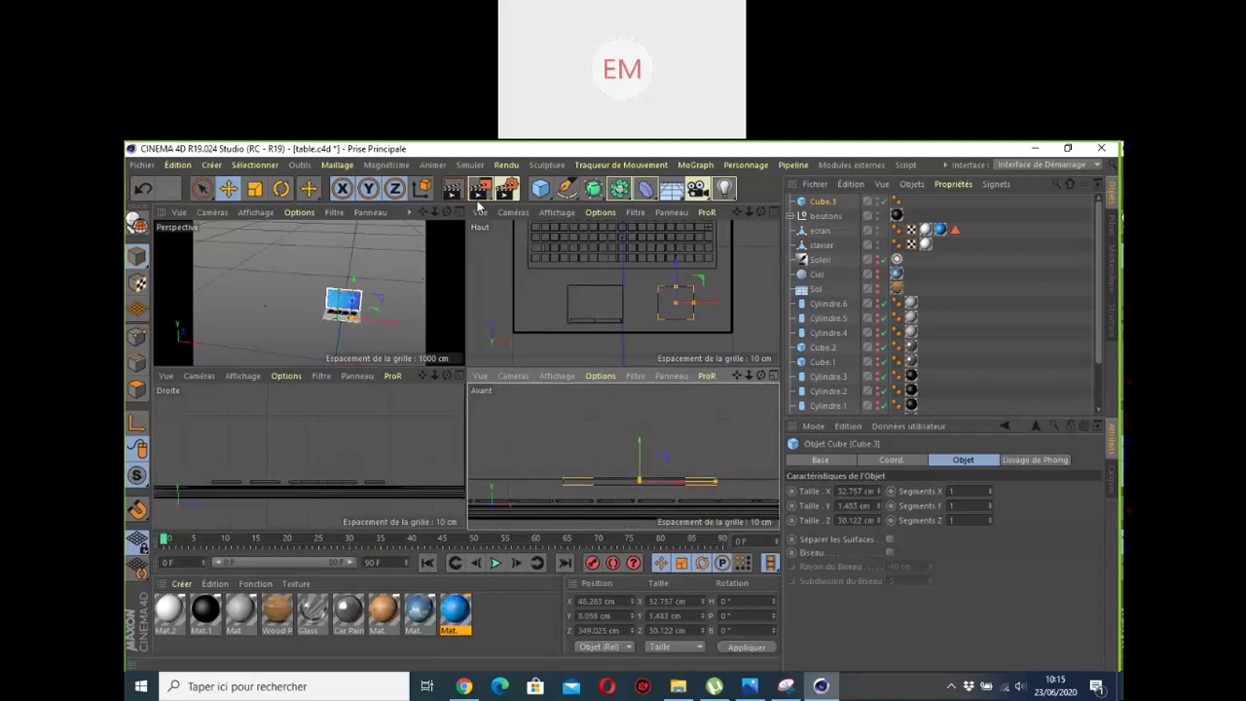
{"action": "key", "text": "F1"}
{"action": "scroll", "coordinate": [466, 375], "scroll_direction": "down", "scroll_amount": 3}
{"action": "scroll", "coordinate": [466, 375], "scroll_direction": "down", "scroll_amount": 2}
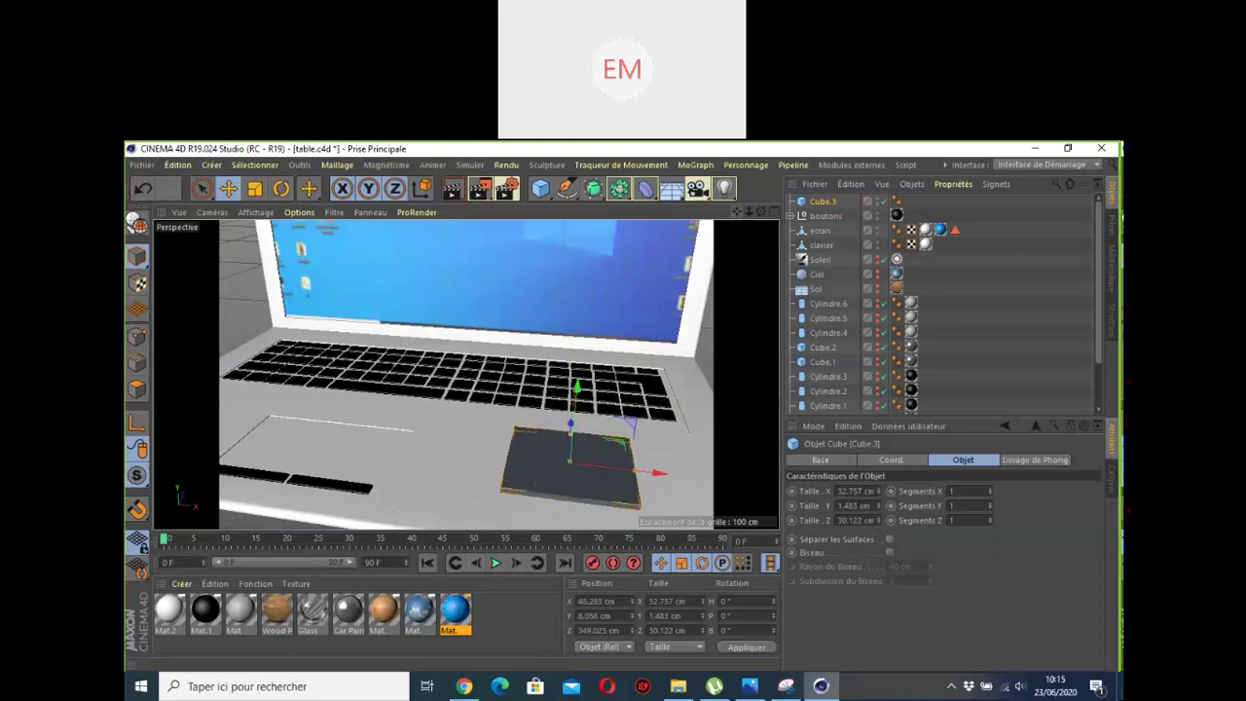
{"action": "scroll", "coordinate": [467, 375], "scroll_direction": "down", "scroll_amount": 2}
{"action": "scroll", "coordinate": [467, 375], "scroll_direction": "down", "scroll_amount": 2}
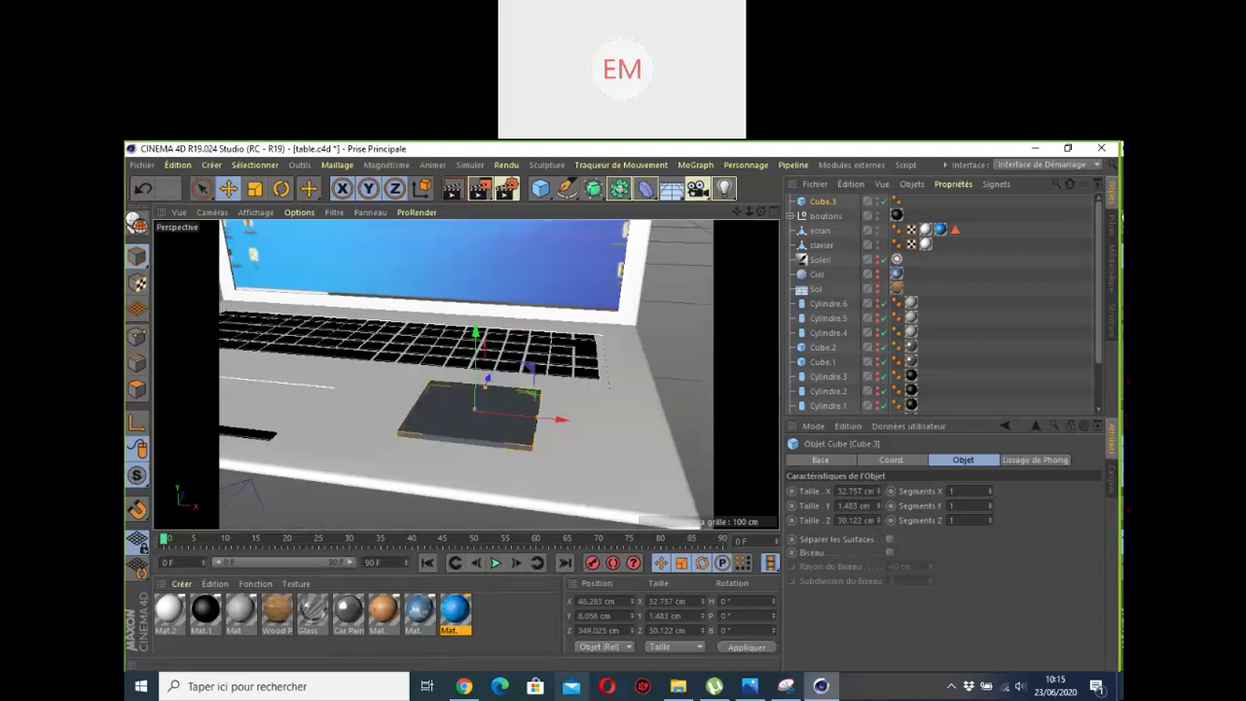
Step: Bring the HP logo image from File Explorer into the Material Manager as a new material
{"action": "left_click", "coordinate": [679, 686]}
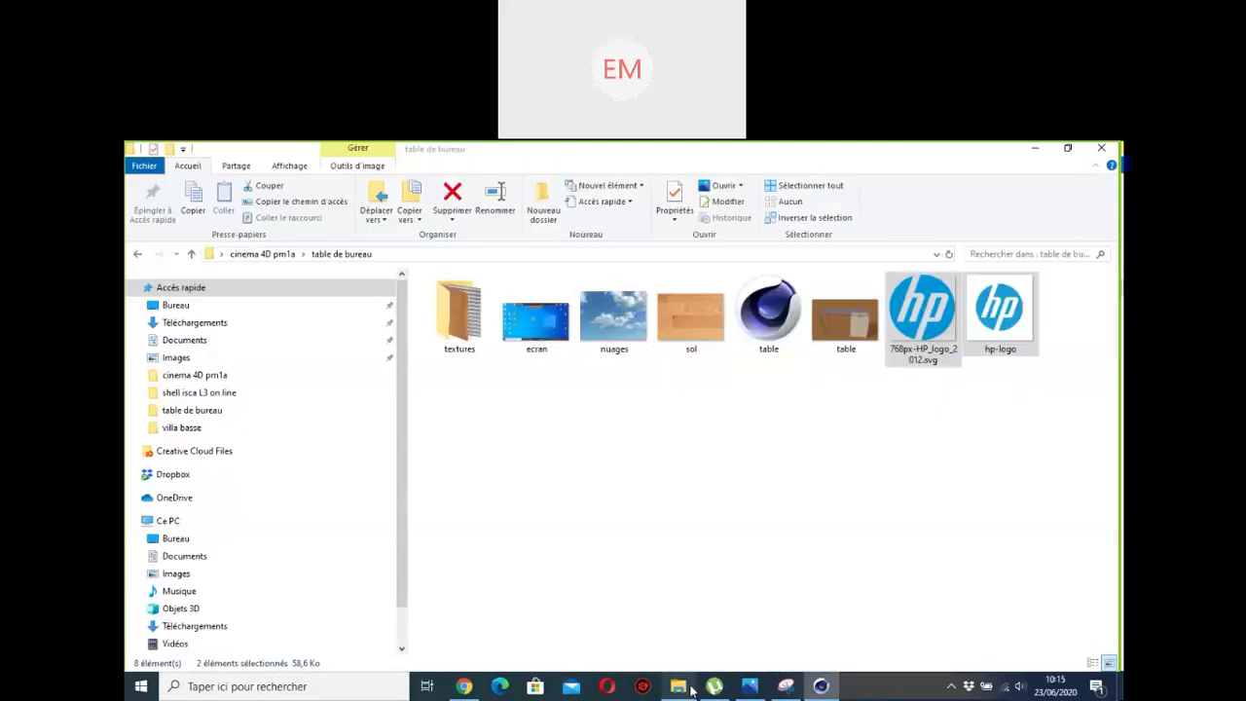
{"action": "left_click_drag", "start_coordinate": [923, 311], "coordinate": [818, 670]}
{"action": "left_click_drag", "start_coordinate": [818, 668], "coordinate": [504, 610]}
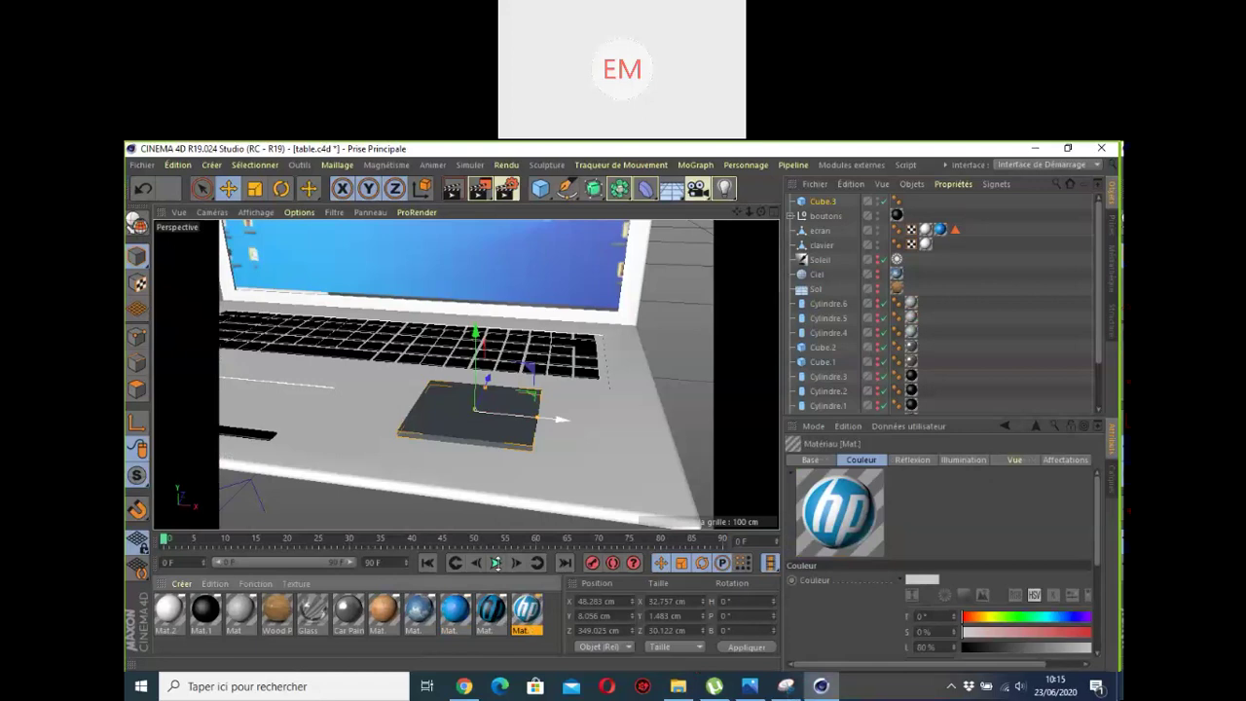
Step: Apply the HP logo material to Cube.3, lower it slightly, and render a preview
{"action": "left_click_drag", "start_coordinate": [527, 610], "coordinate": [561, 421]}
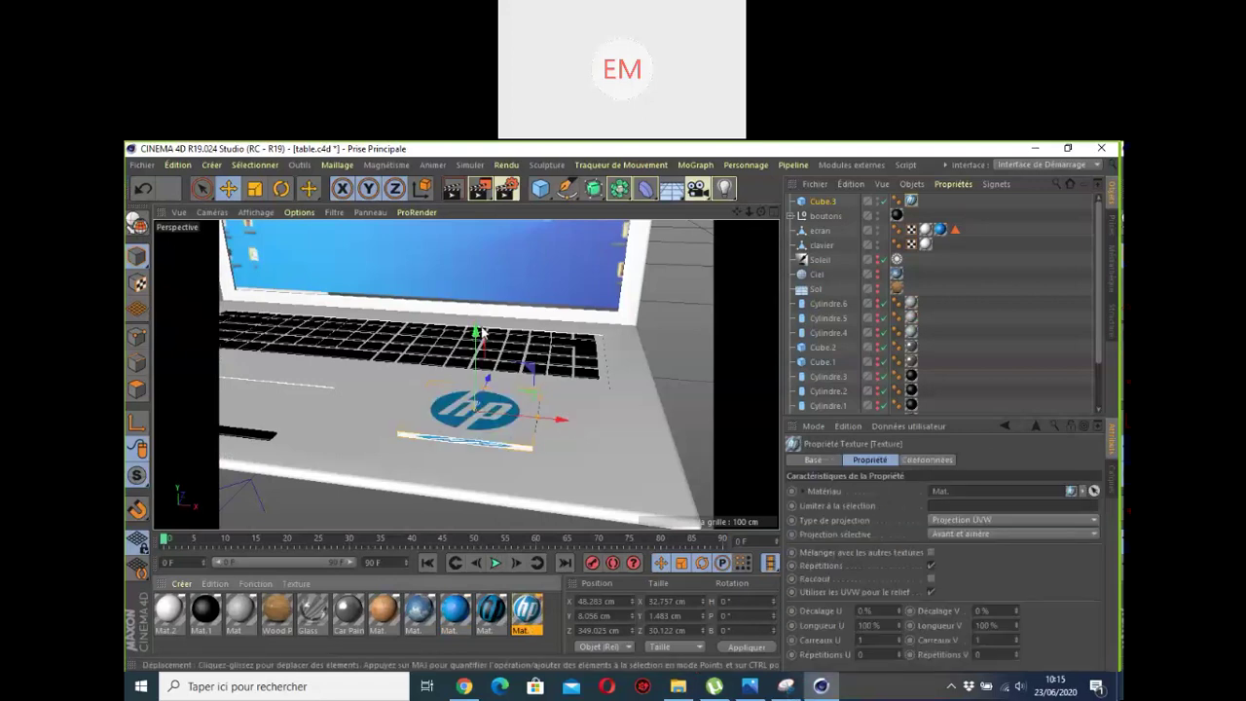
{"action": "mouse_move", "coordinate": [477, 333]}
{"action": "left_mouse_down"}
{"action": "mouse_move", "coordinate": [465, 372]}
{"action": "mouse_move", "coordinate": [621, 356]}
{"action": "left_mouse_up"}
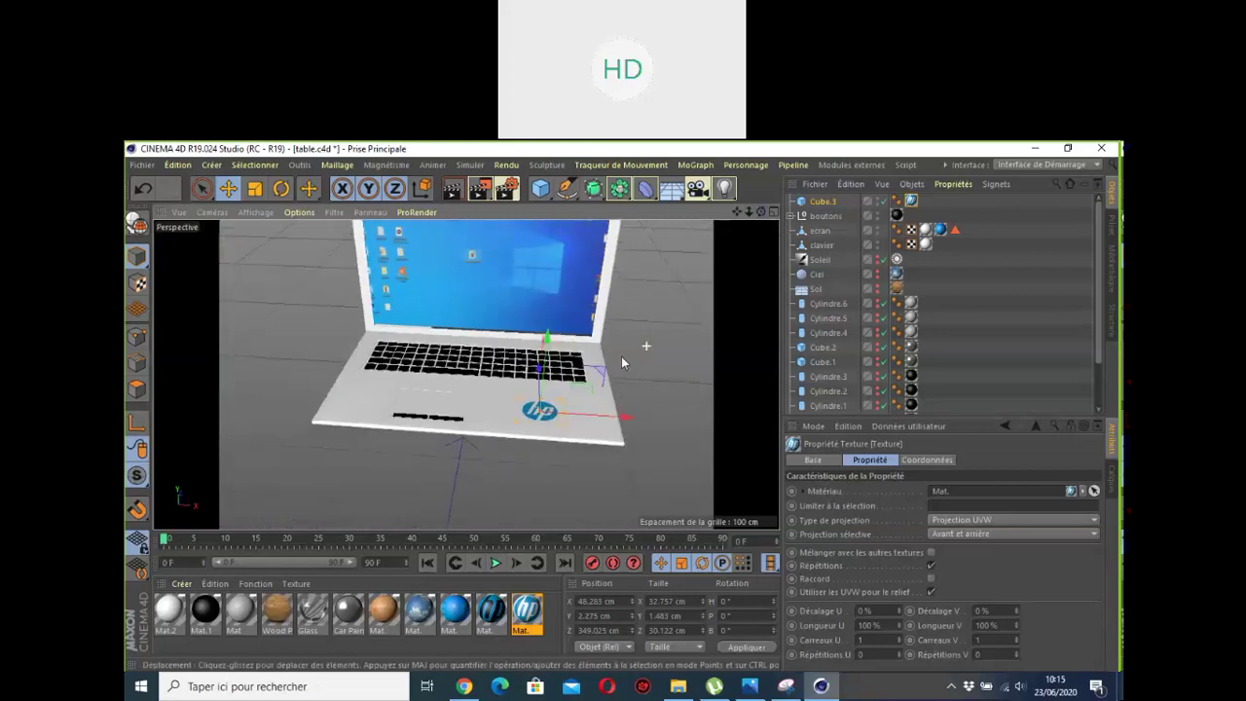
{"action": "left_click", "coordinate": [451, 194]}
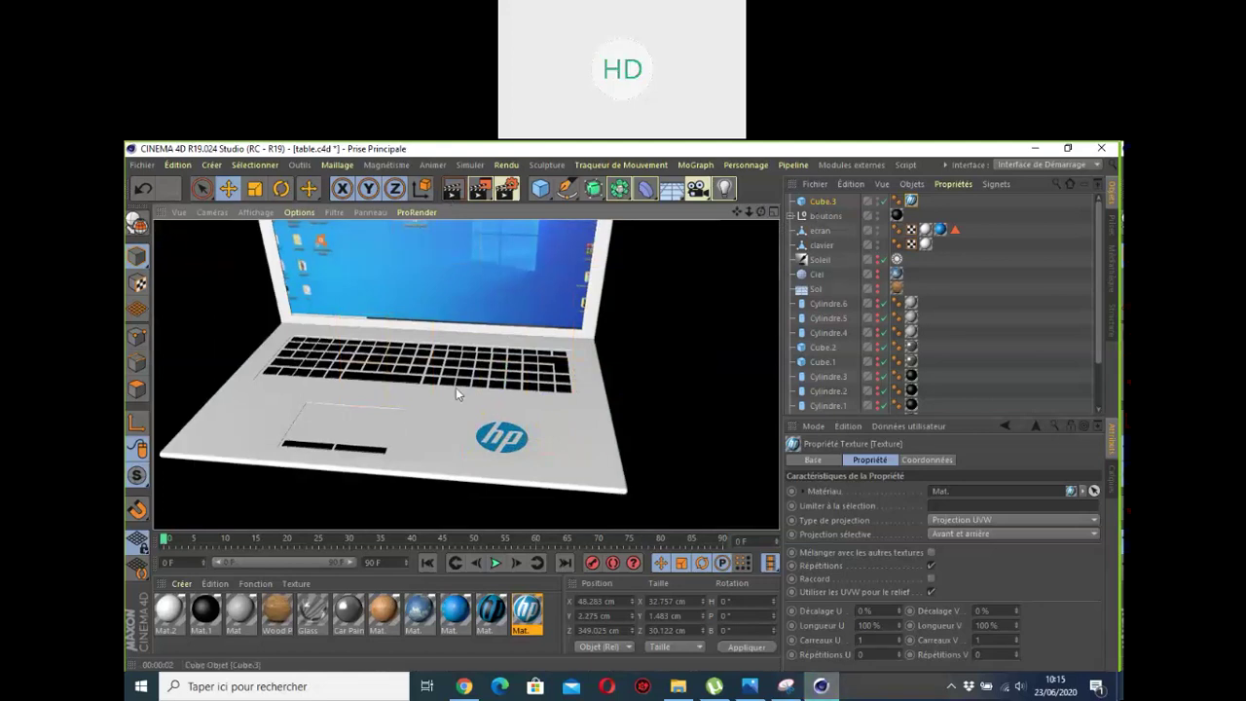
Step: Clear the render, orbit to a front view of the laptop, and render again
{"action": "left_click", "coordinate": [472, 436]}
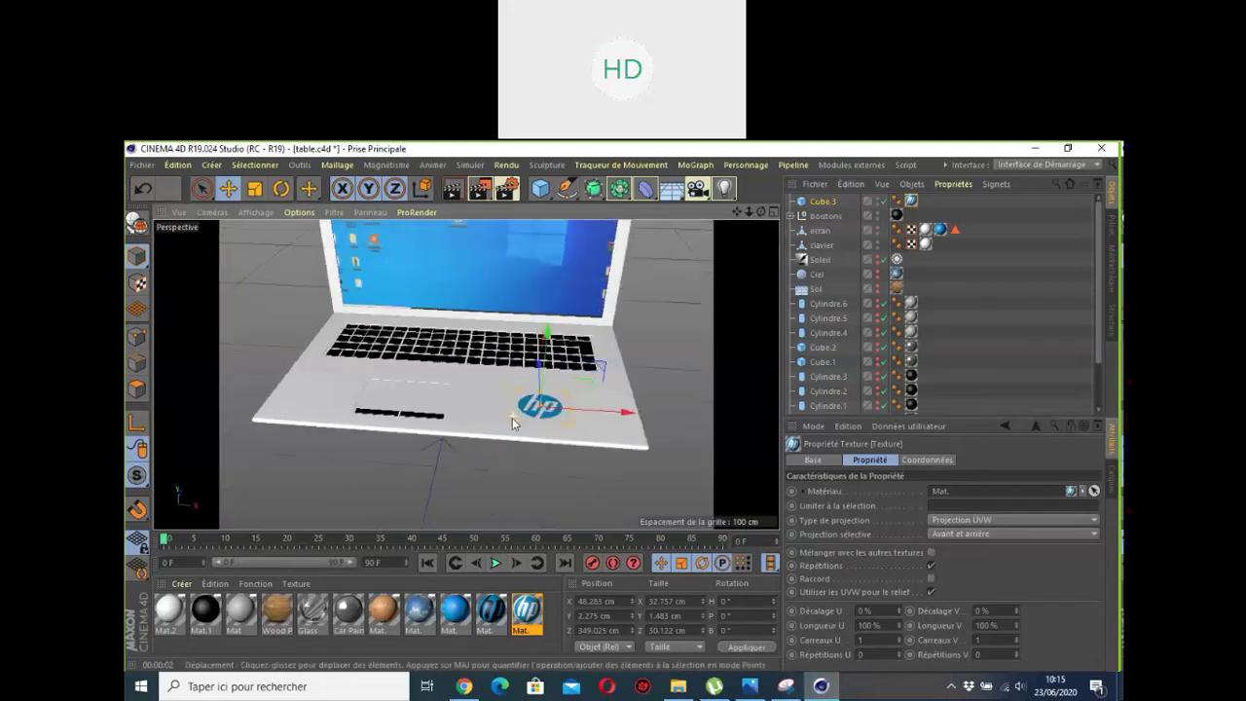
{"action": "scroll", "coordinate": [750, 234], "scroll_direction": "up", "scroll_amount": 3}
{"action": "mouse_move", "coordinate": [749, 213]}
{"action": "left_mouse_down"}
{"action": "mouse_move", "coordinate": [748, 224]}
{"action": "mouse_move", "coordinate": [737, 211]}
{"action": "left_mouse_up"}
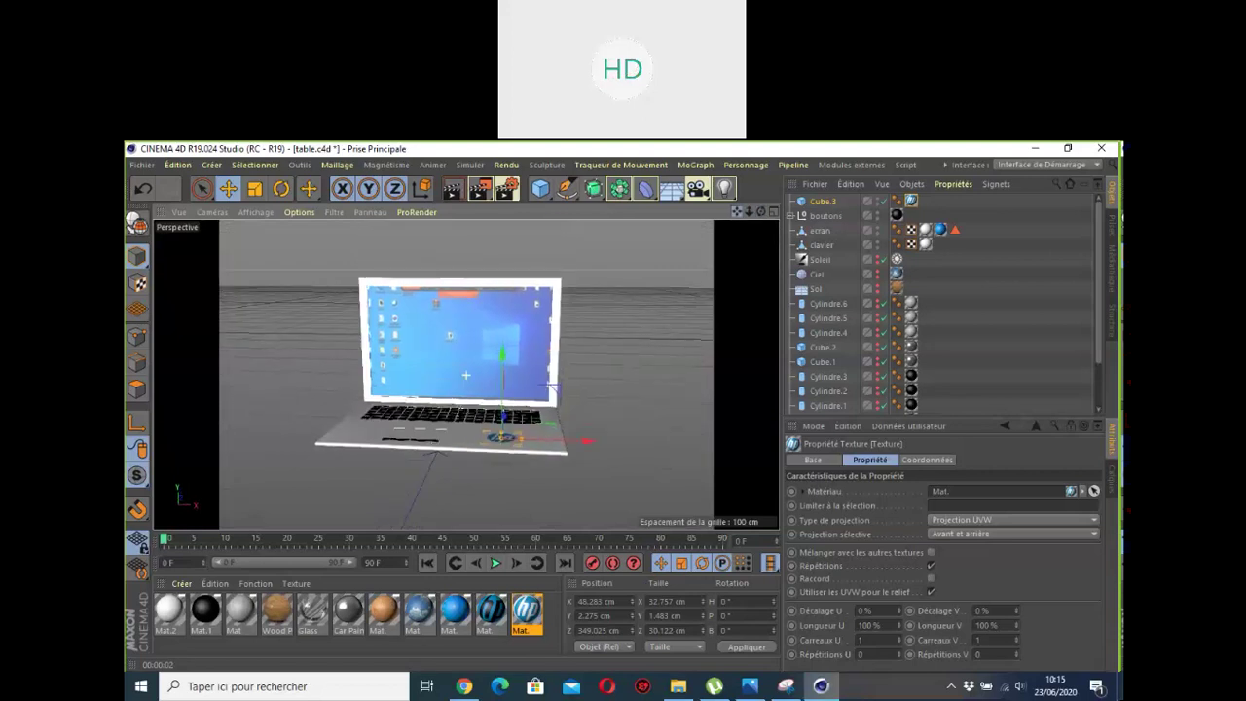
{"action": "left_click", "coordinate": [458, 191]}
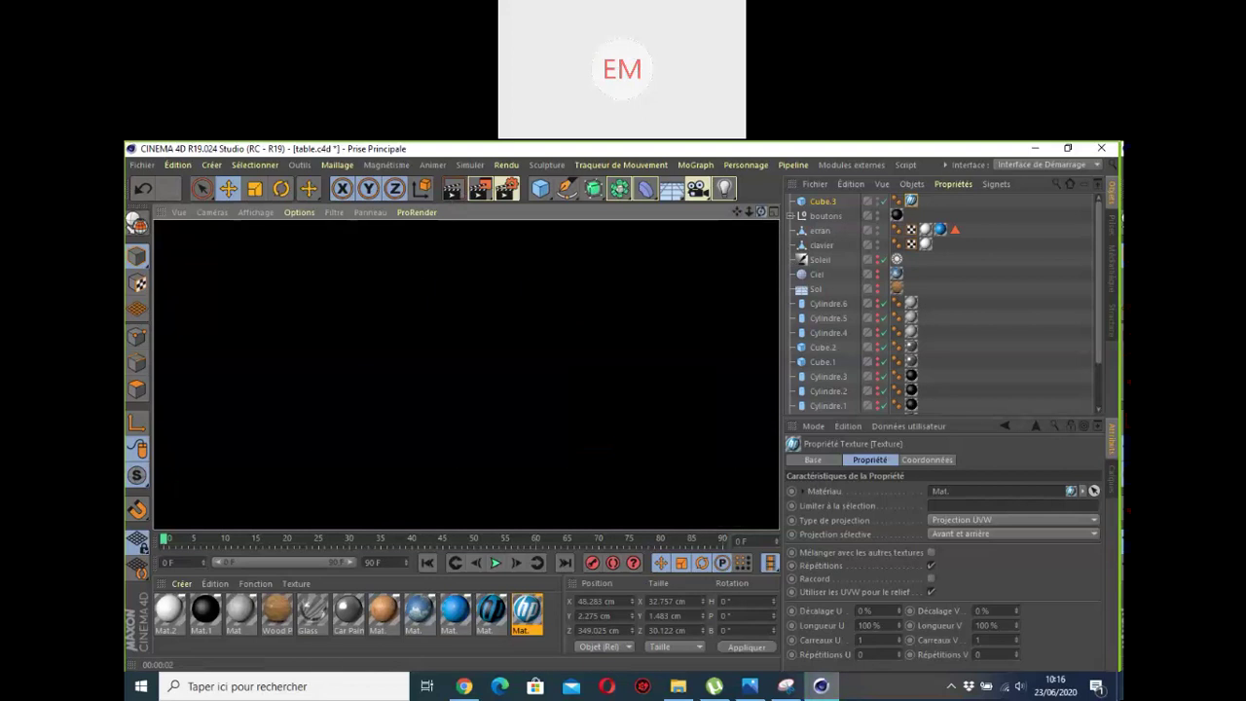
Step: Dismiss the viewport render to get back the editable laptop view
{"action": "left_click", "coordinate": [718, 246]}
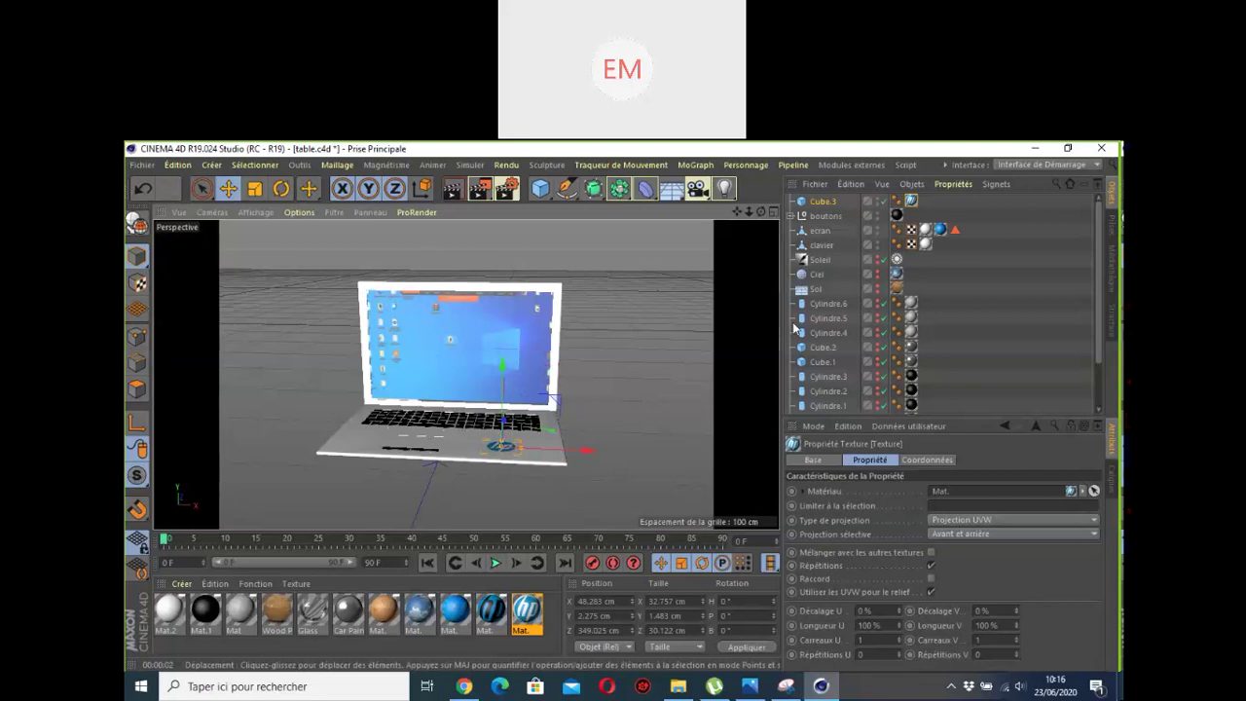
Step: Rename Cube.3 to 'logo' in the Object Manager
{"action": "left_click", "coordinate": [823, 247]}
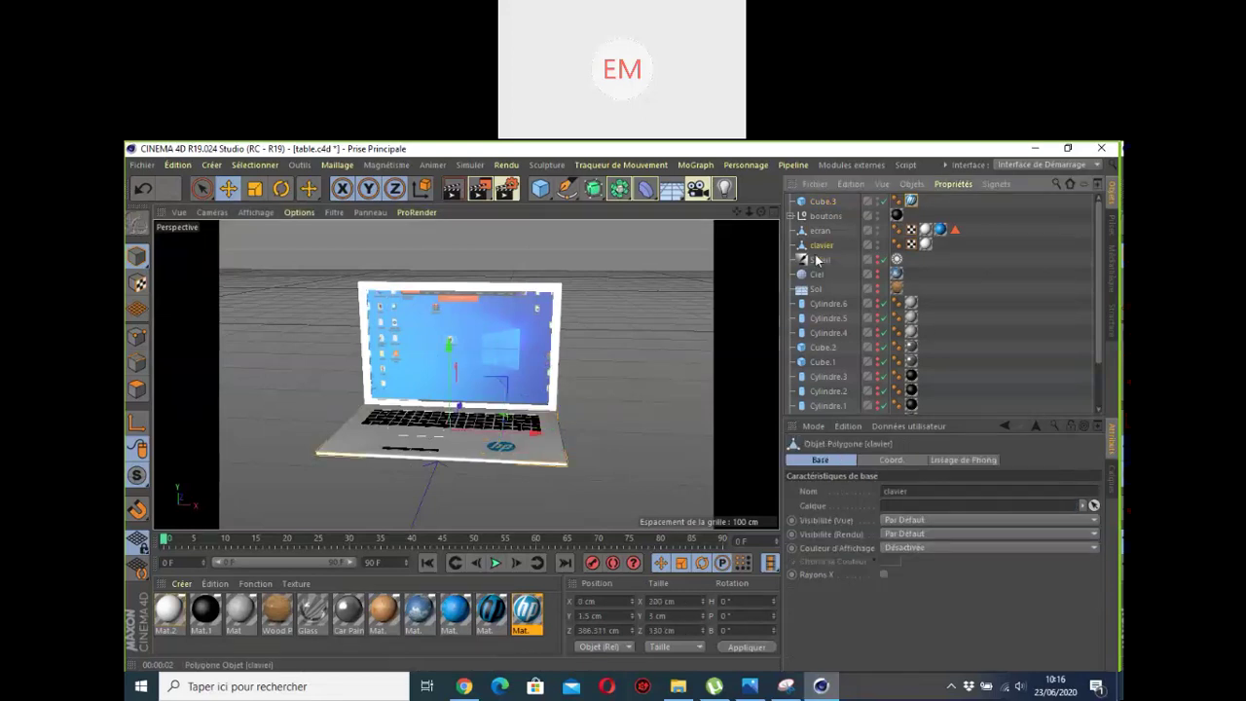
{"action": "left_click", "coordinate": [823, 202]}
{"action": "double_click", "coordinate": [822, 202]}
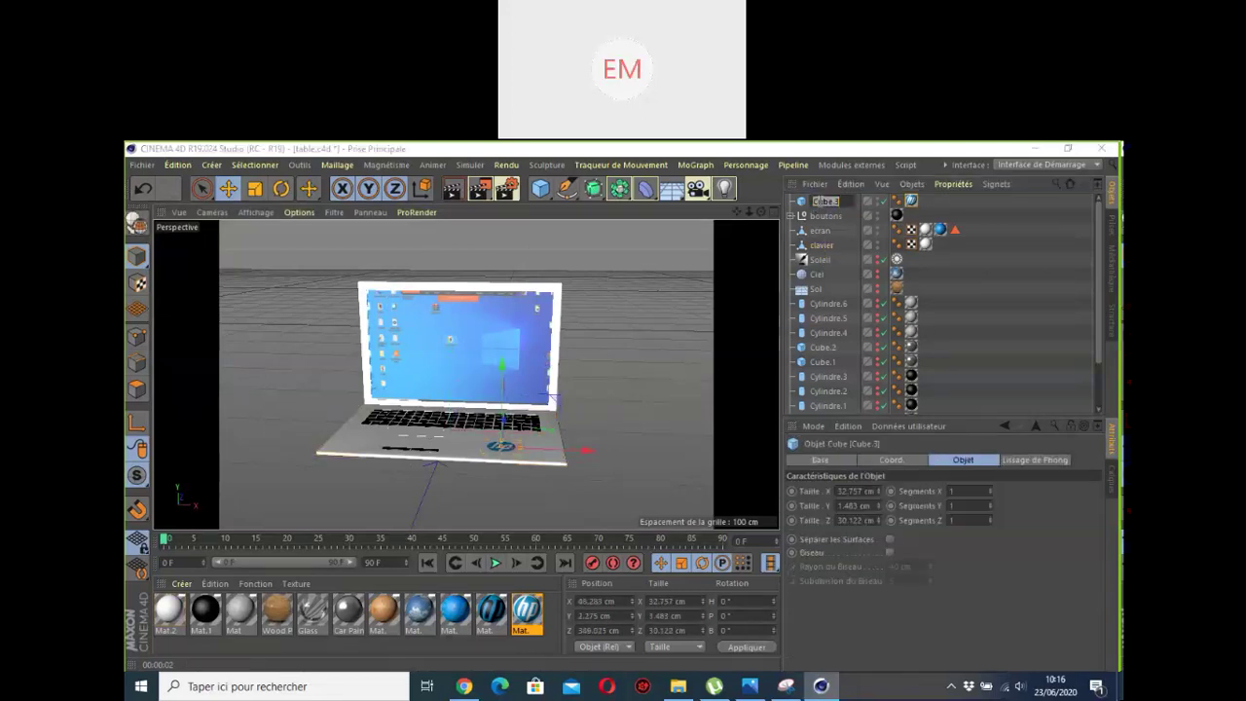
{"action": "type", "text": "logo"}
{"action": "key", "text": "Return"}
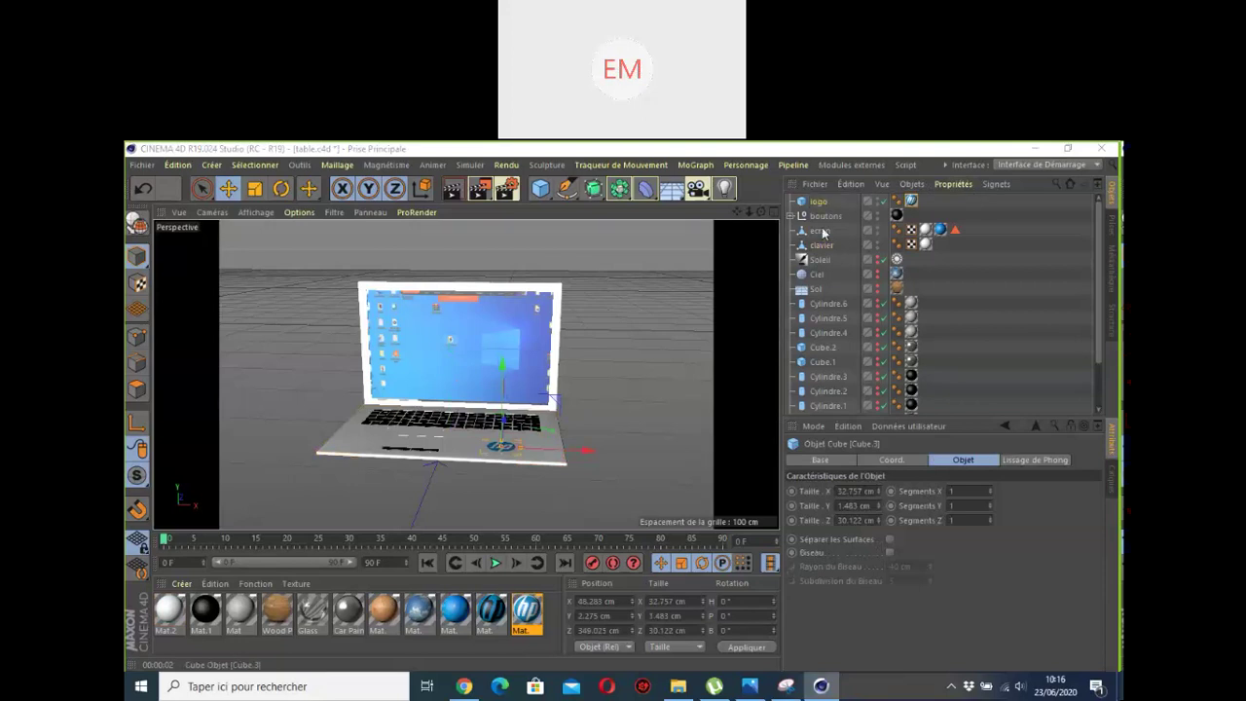
Step: Select clavier, ecran, logo and boutons together
{"action": "left_click", "coordinate": [823, 246]}
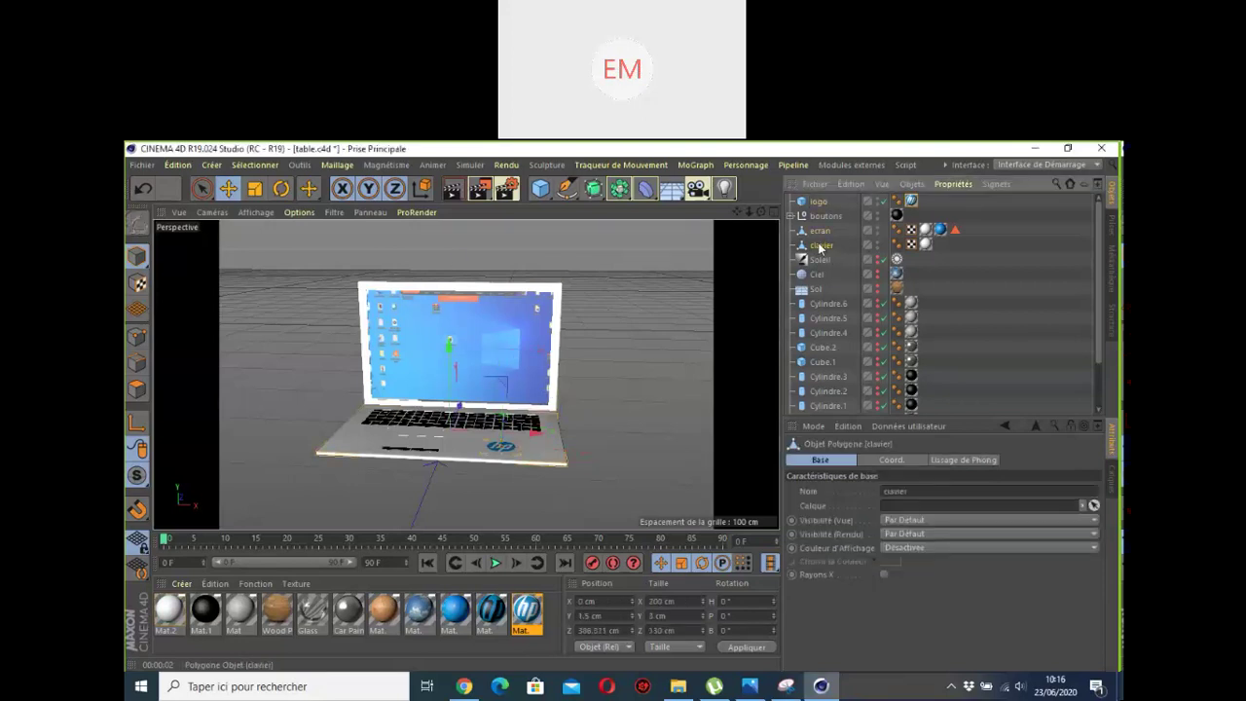
{"action": "left_click", "coordinate": [821, 229], "text": "ctrl"}
{"action": "left_click", "coordinate": [823, 217], "text": "ctrl"}
{"action": "left_click", "coordinate": [819, 201], "text": "ctrl"}
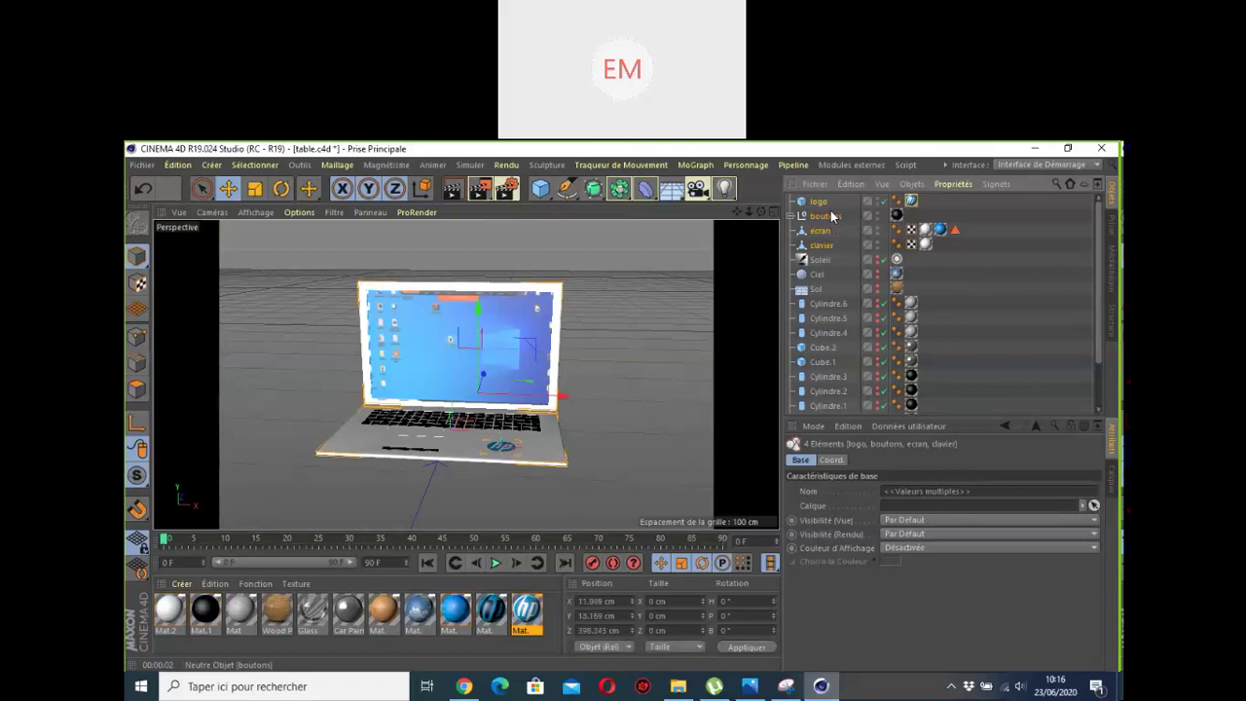
Step: Group logo, boutons, ecran and clavier with Alt+G and name the null 'ordinateur Portable'
{"action": "key", "text": "alt+g"}
{"action": "type", "text": "o"}
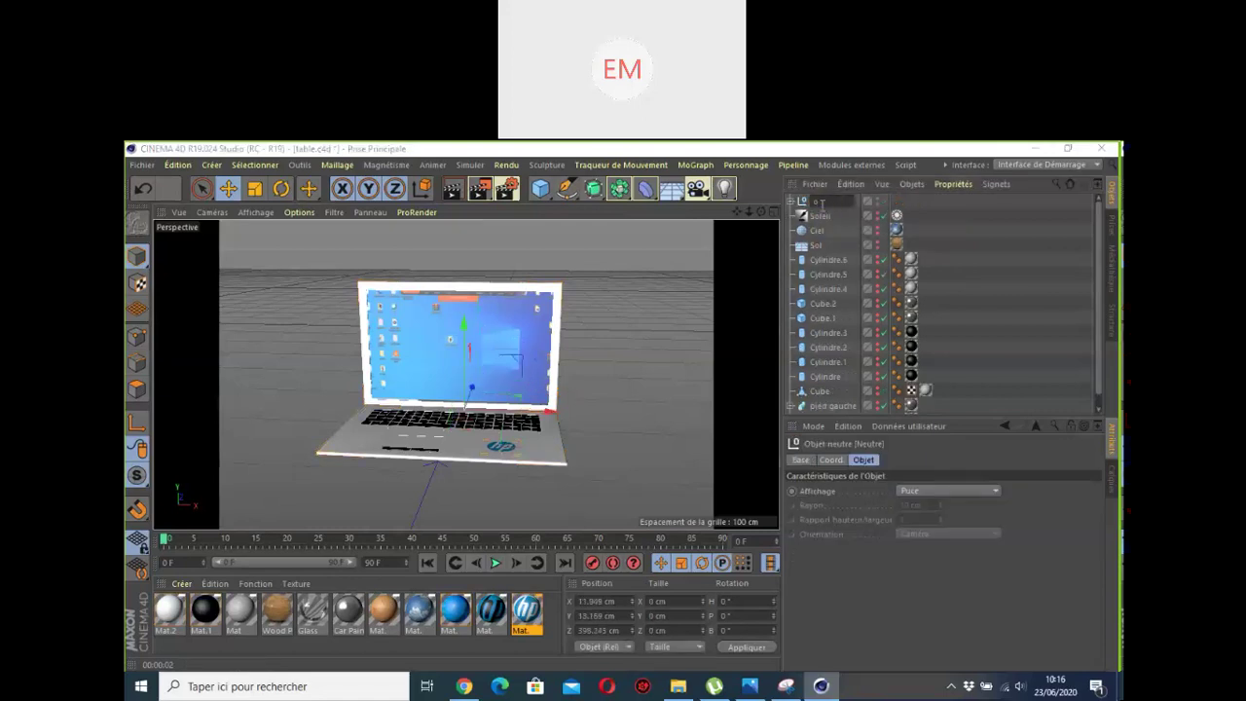
{"action": "type", "text": "r"}
{"action": "type", "text": "dinate"}
{"action": "type", "text": "ur"}
{"action": "key", "text": "Return"}
{"action": "type", "text": "F"}
{"action": "type", "text": "orta"}
{"action": "type", "text": "ble"}
{"action": "key", "text": "Return"}
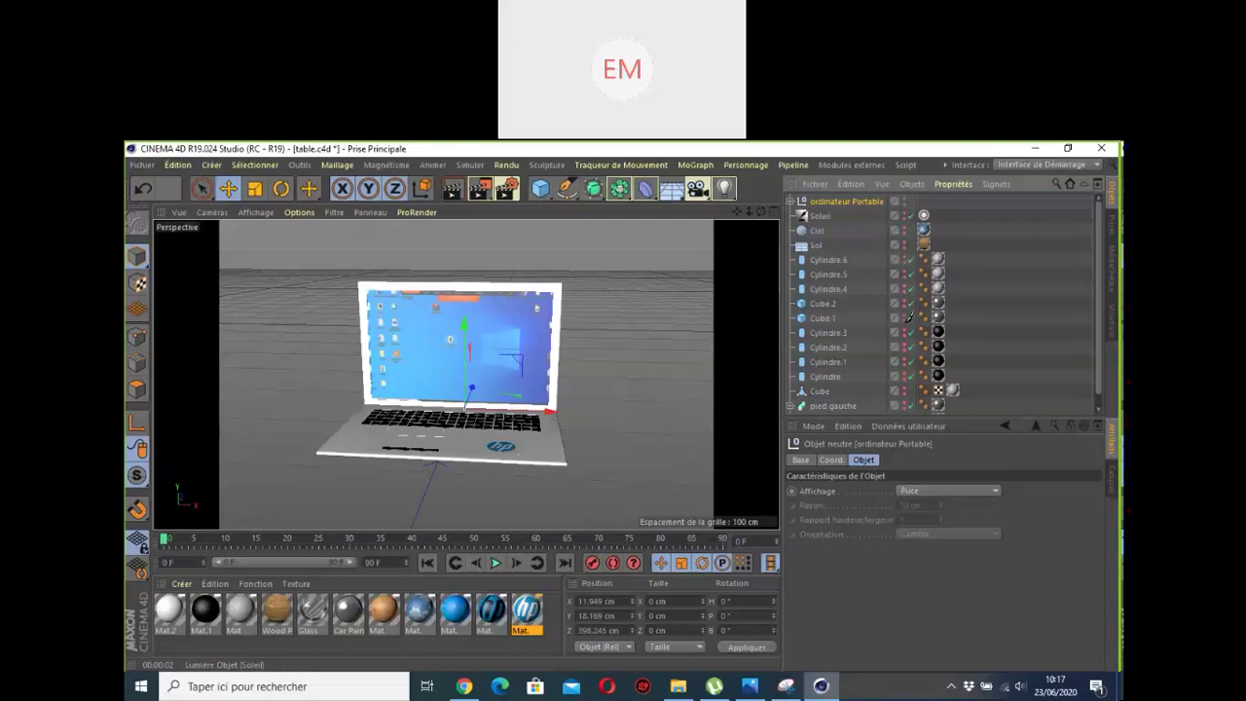
Step: Raise the ordinateur Portable group along Y to 297.445 cm so it rests on the desk top
{"action": "scroll", "coordinate": [904, 409], "scroll_direction": "down", "scroll_amount": 1}
{"action": "scroll", "coordinate": [905, 412], "scroll_direction": "down", "scroll_amount": 1}
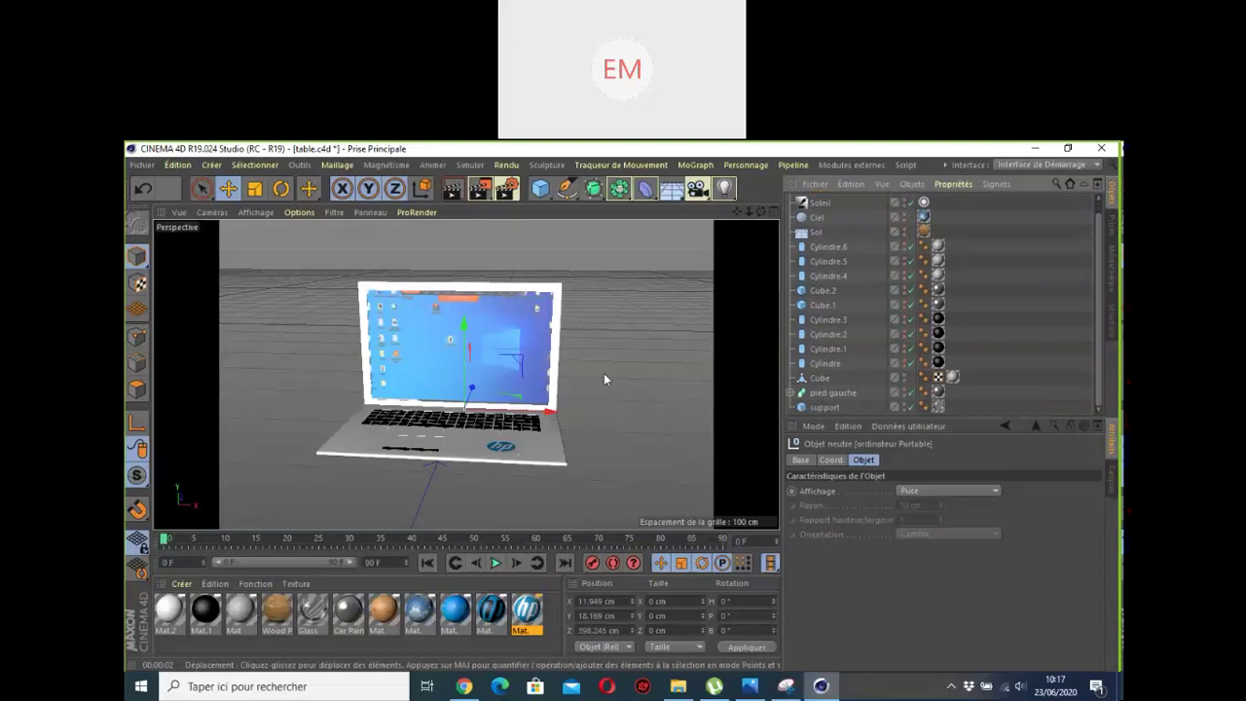
{"action": "scroll", "coordinate": [561, 348], "scroll_direction": "up", "scroll_amount": 2}
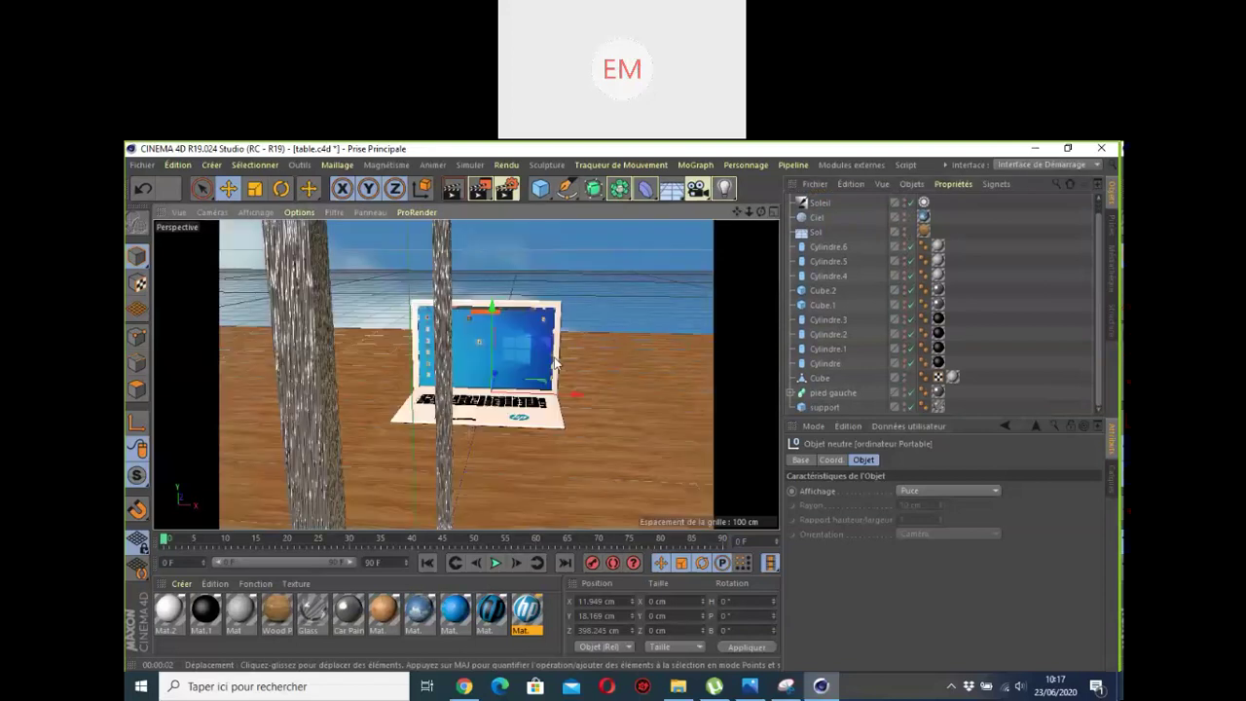
{"action": "scroll", "coordinate": [554, 362], "scroll_direction": "down", "scroll_amount": 3}
{"action": "scroll", "coordinate": [555, 362], "scroll_direction": "down", "scroll_amount": 3}
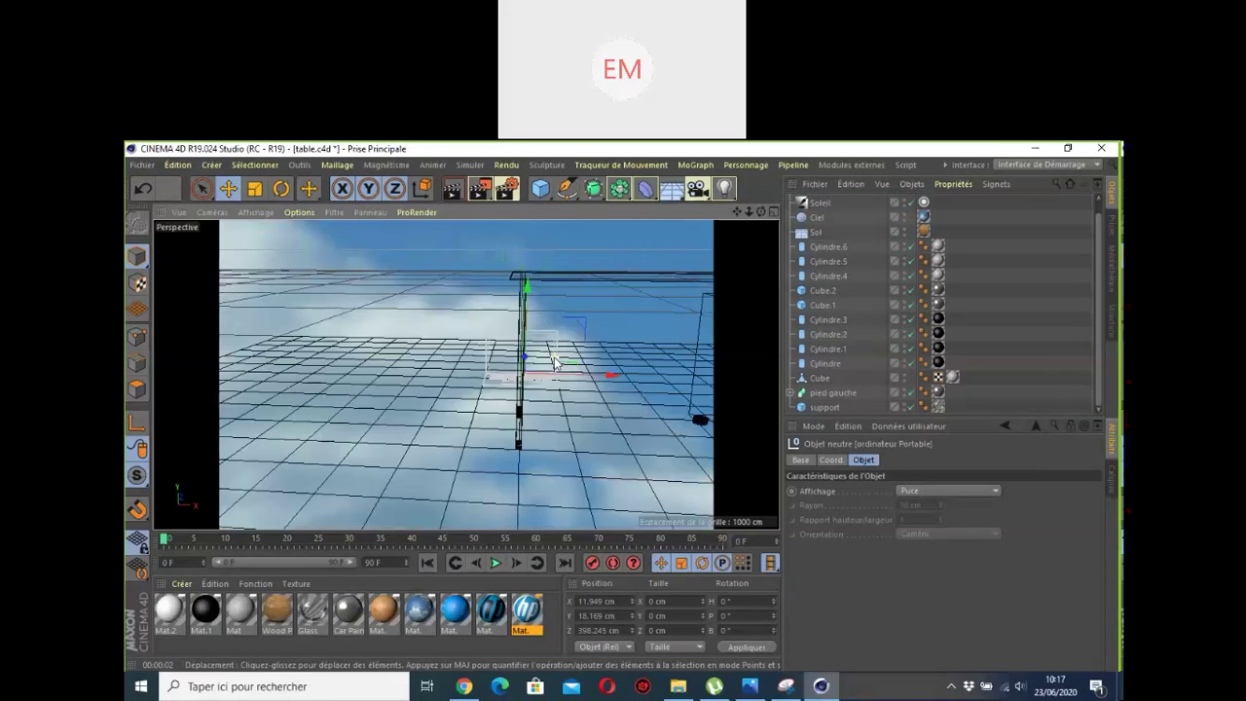
{"action": "scroll", "coordinate": [554, 362], "scroll_direction": "up", "scroll_amount": 3}
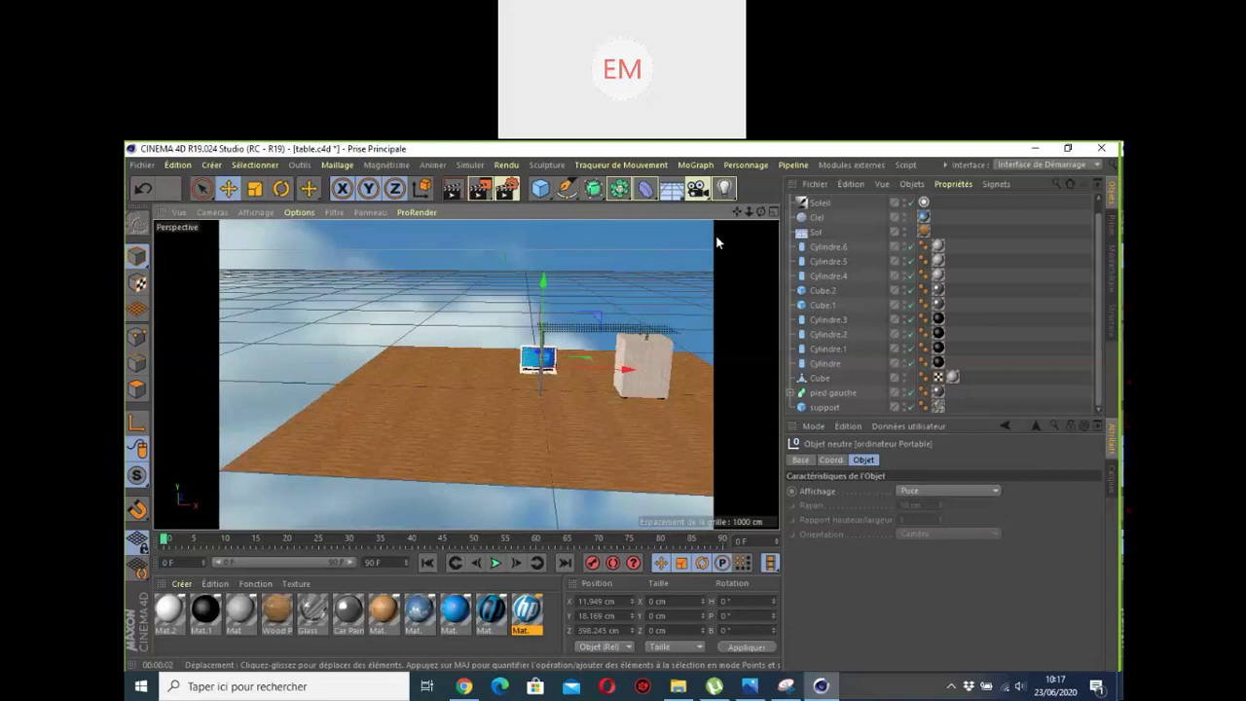
{"action": "key", "text": "o"}
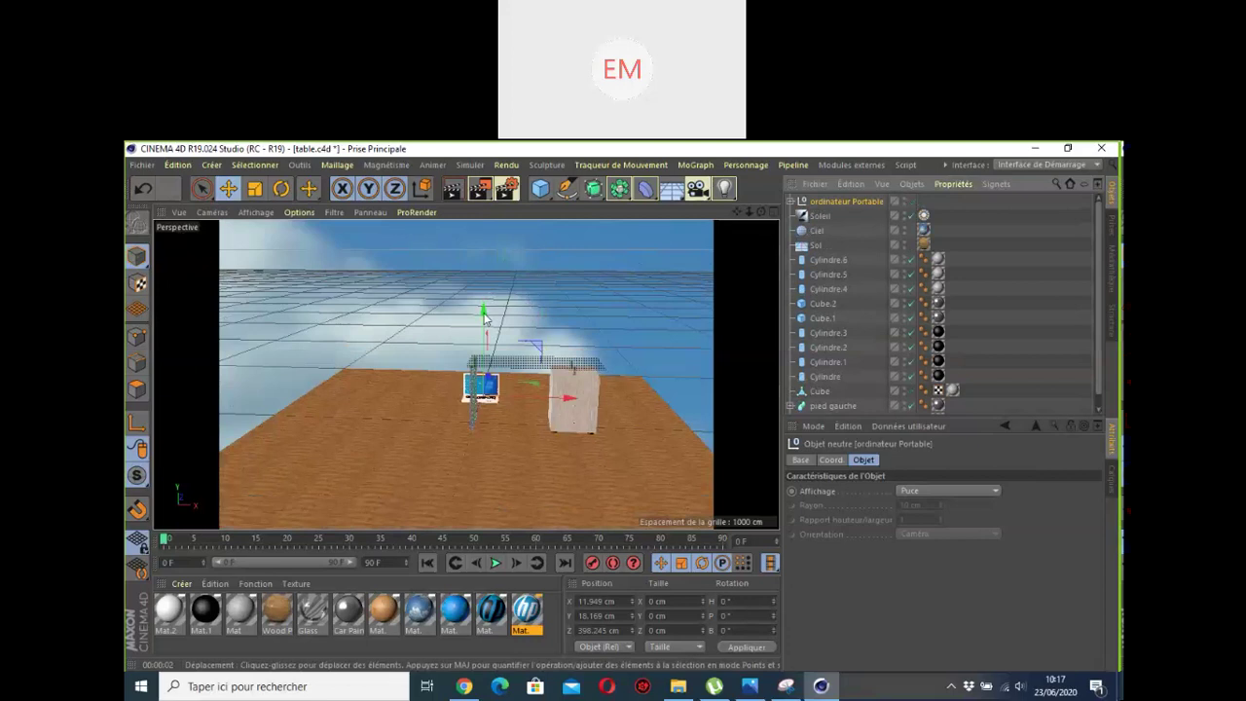
{"action": "left_click_drag", "start_coordinate": [484, 318], "coordinate": [484, 268]}
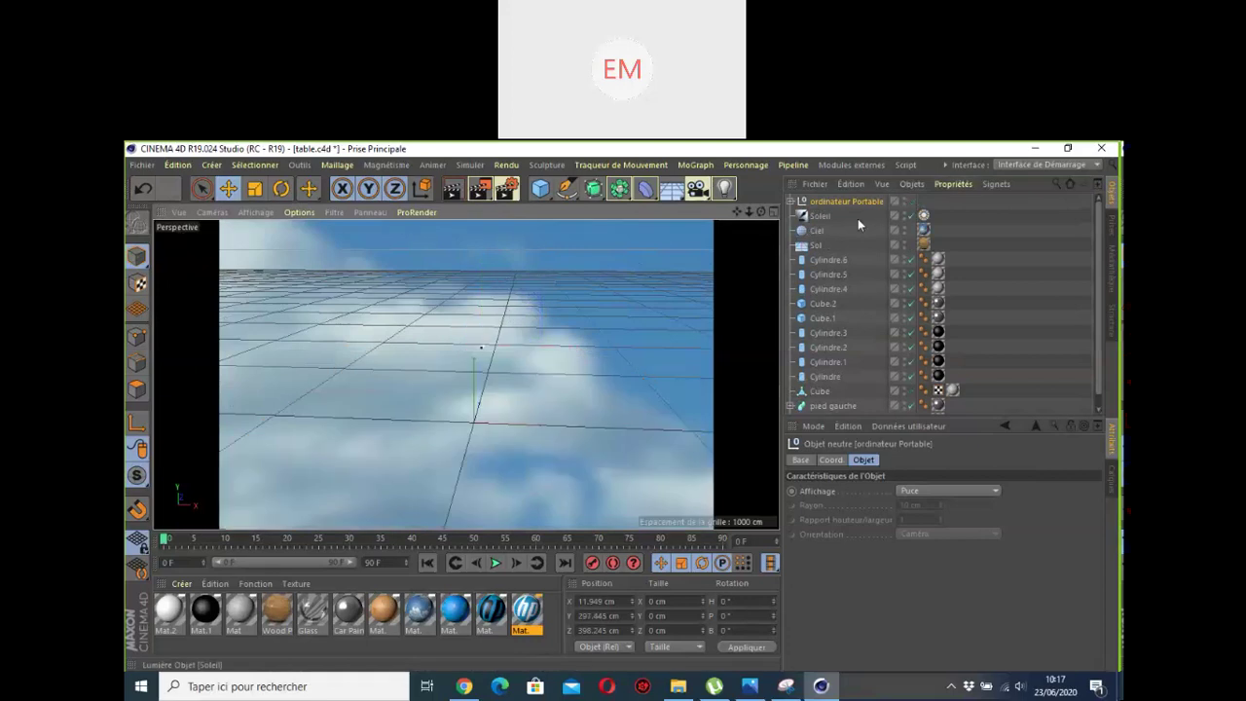
{"action": "key", "text": "h"}
{"action": "mouse_move", "coordinate": [458, 292]}
{"action": "left_mouse_down", "text": "alt"}
{"action": "mouse_move", "coordinate": [474, 368]}
{"action": "mouse_move", "coordinate": [446, 430]}
{"action": "left_mouse_up", "text": "alt"}
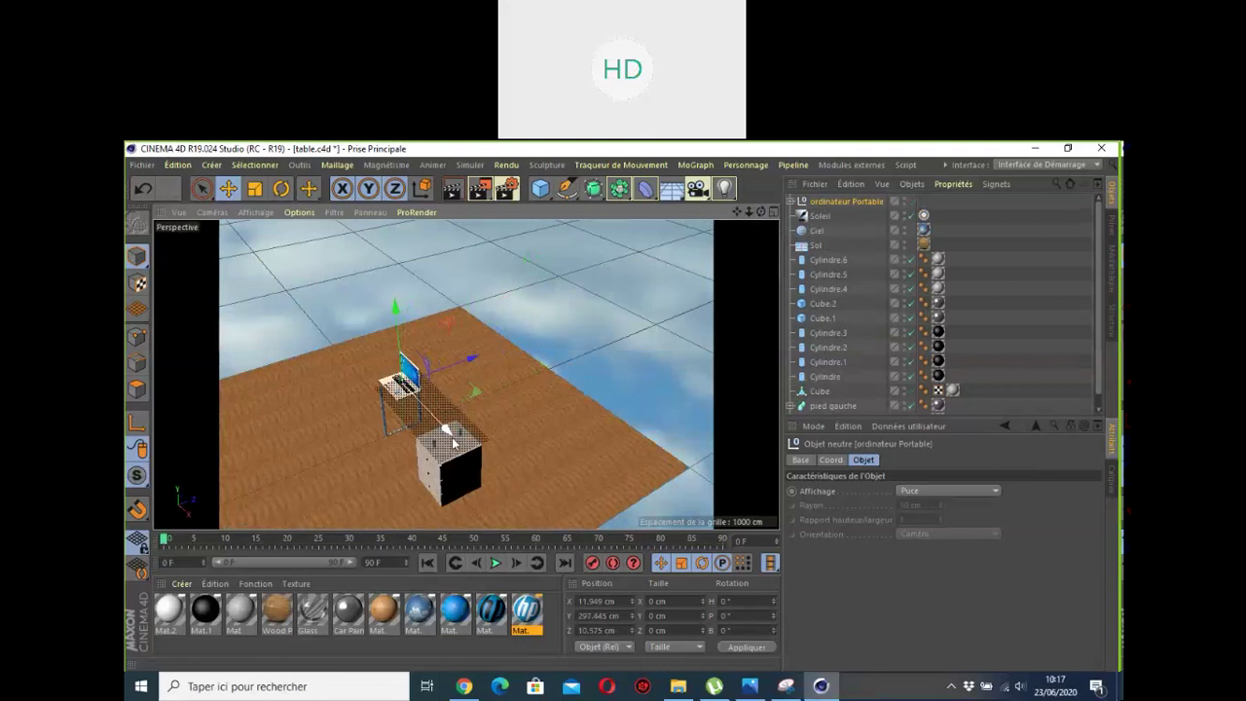
Step: In the Top view, slide the laptop left along X to about 254 cm and nudge it slightly in Z
{"action": "left_click_drag", "start_coordinate": [448, 430], "coordinate": [481, 467]}
{"action": "middle_click", "coordinate": [698, 325]}
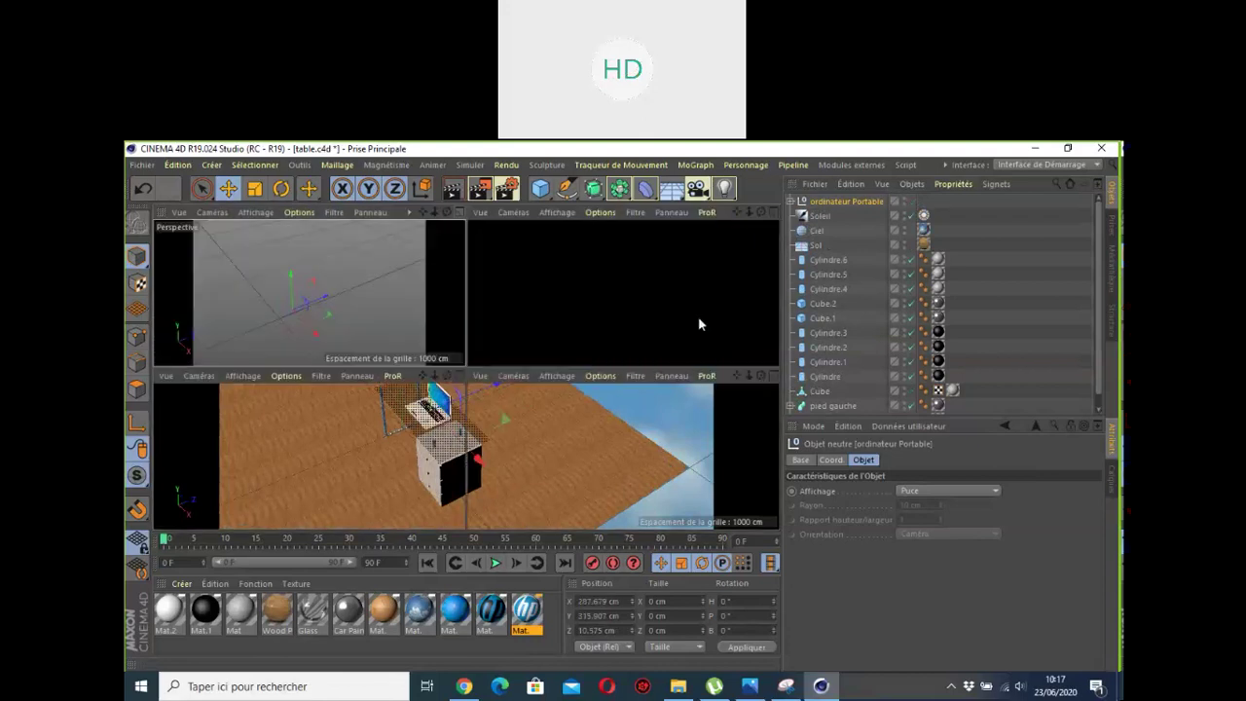
{"action": "middle_click", "coordinate": [698, 317]}
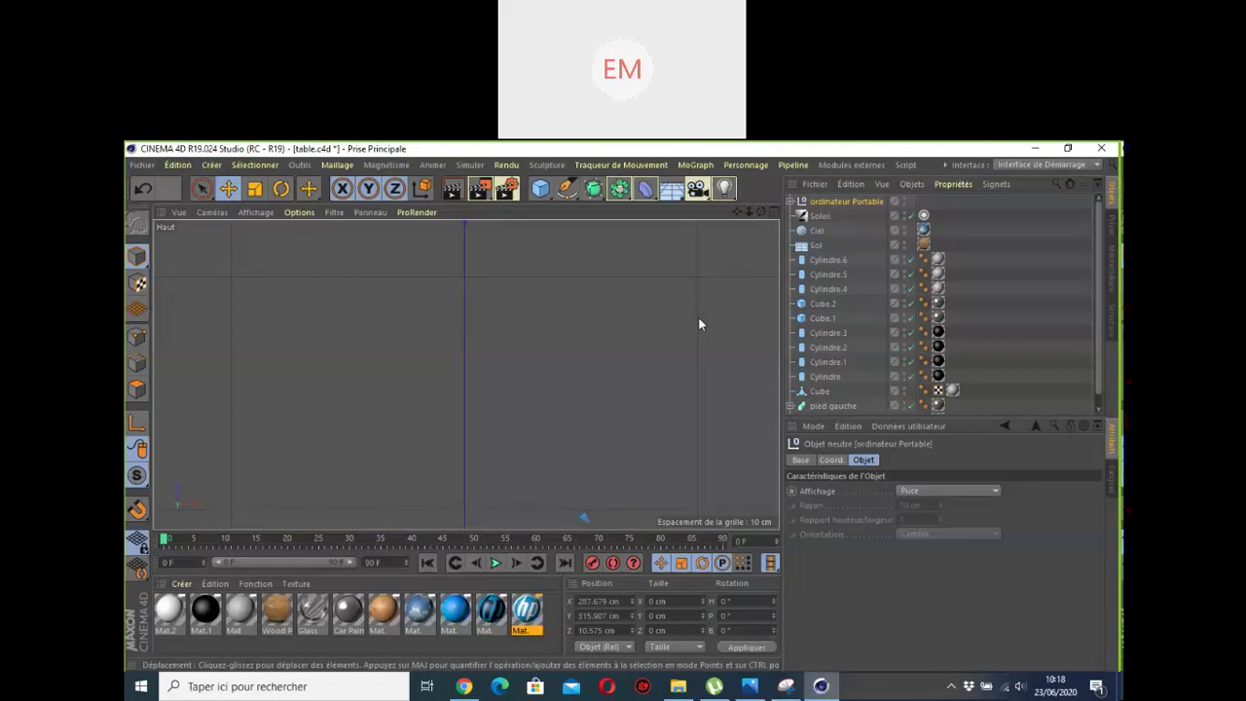
{"action": "scroll", "coordinate": [589, 358], "scroll_direction": "down", "scroll_amount": 3}
{"action": "scroll", "coordinate": [592, 361], "scroll_direction": "down", "scroll_amount": 3}
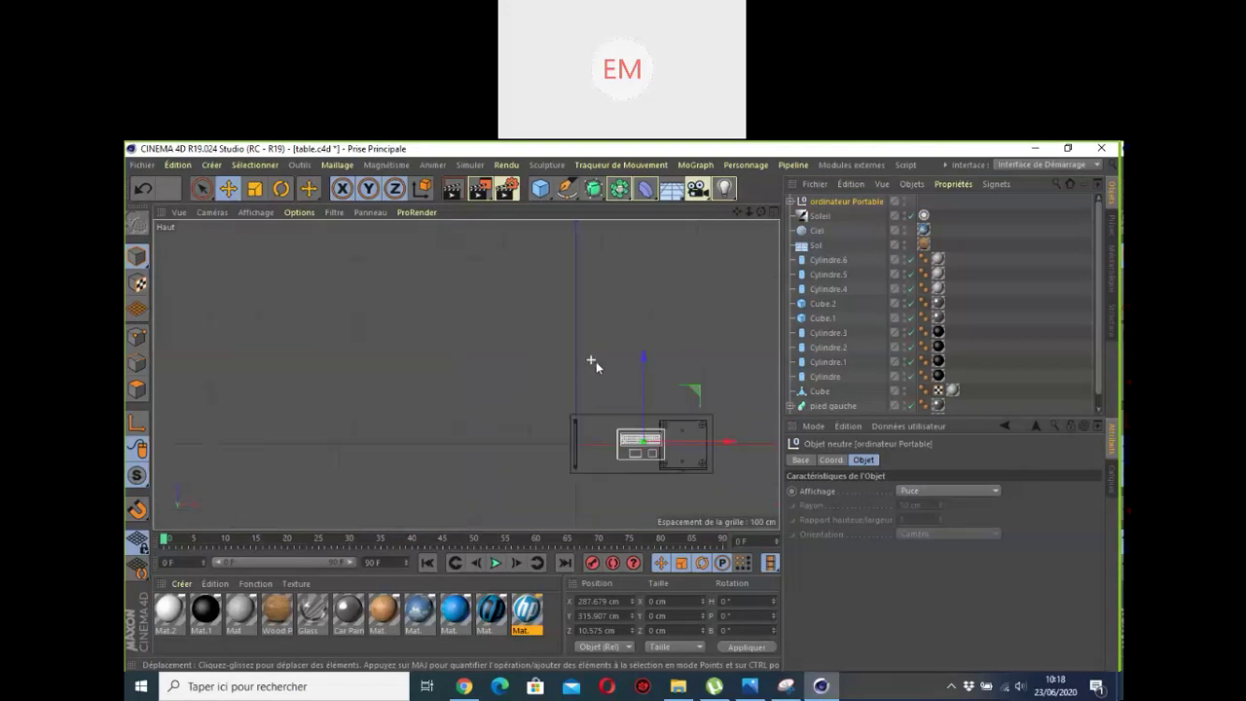
{"action": "scroll", "coordinate": [659, 412], "scroll_direction": "up", "scroll_amount": 2}
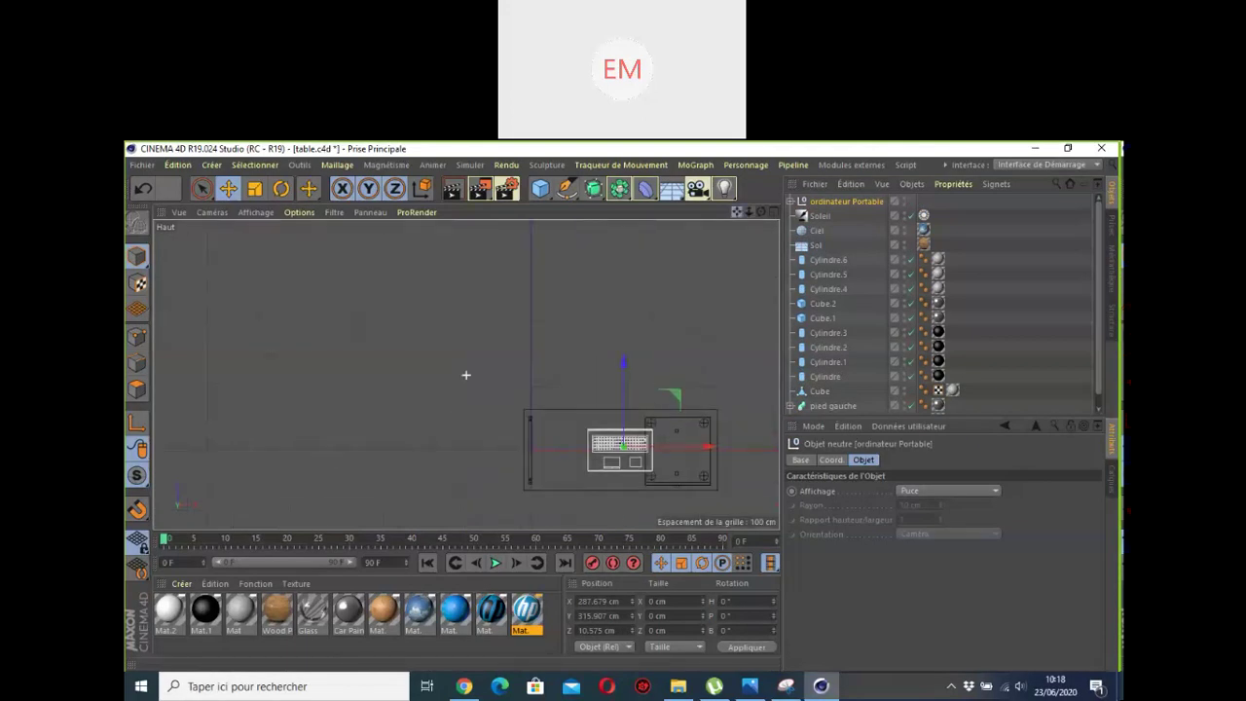
{"action": "middle_click_drag", "start_coordinate": [465, 373], "coordinate": [446, 285], "text": "alt"}
{"action": "scroll", "coordinate": [624, 348], "scroll_direction": "up", "scroll_amount": 3}
{"action": "scroll", "coordinate": [623, 347], "scroll_direction": "up", "scroll_amount": 2}
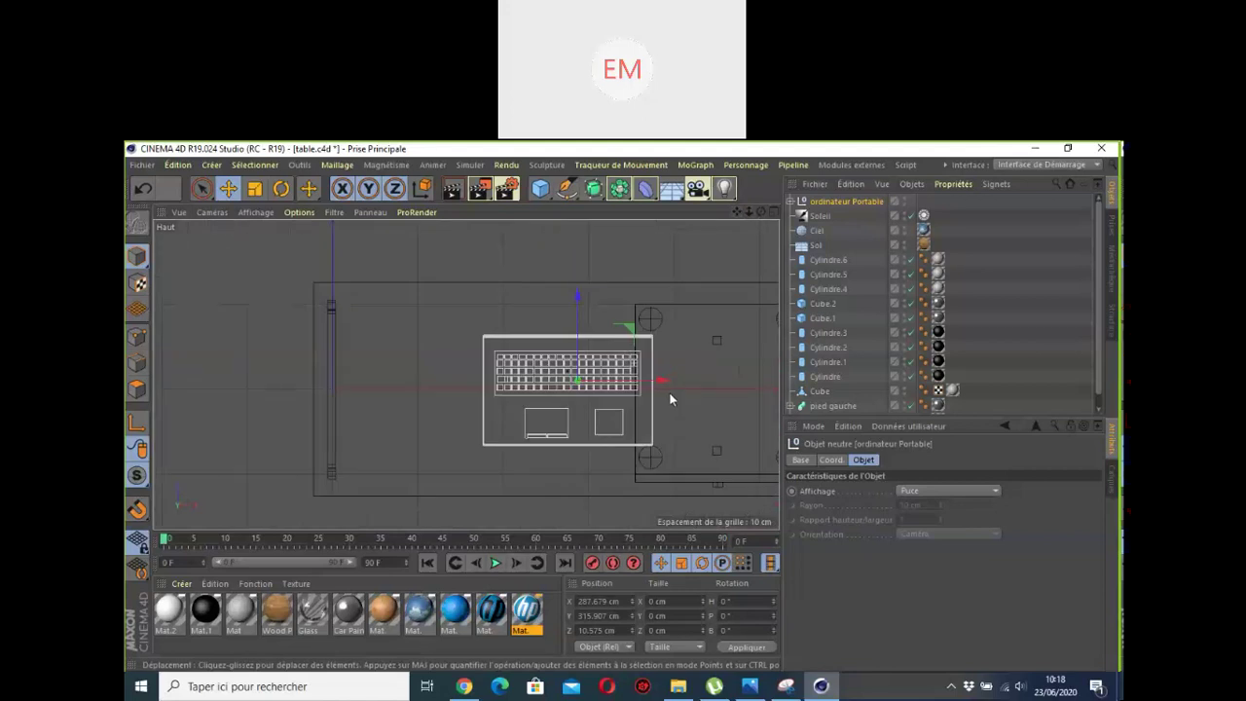
{"action": "left_click_drag", "start_coordinate": [669, 391], "coordinate": [634, 405]}
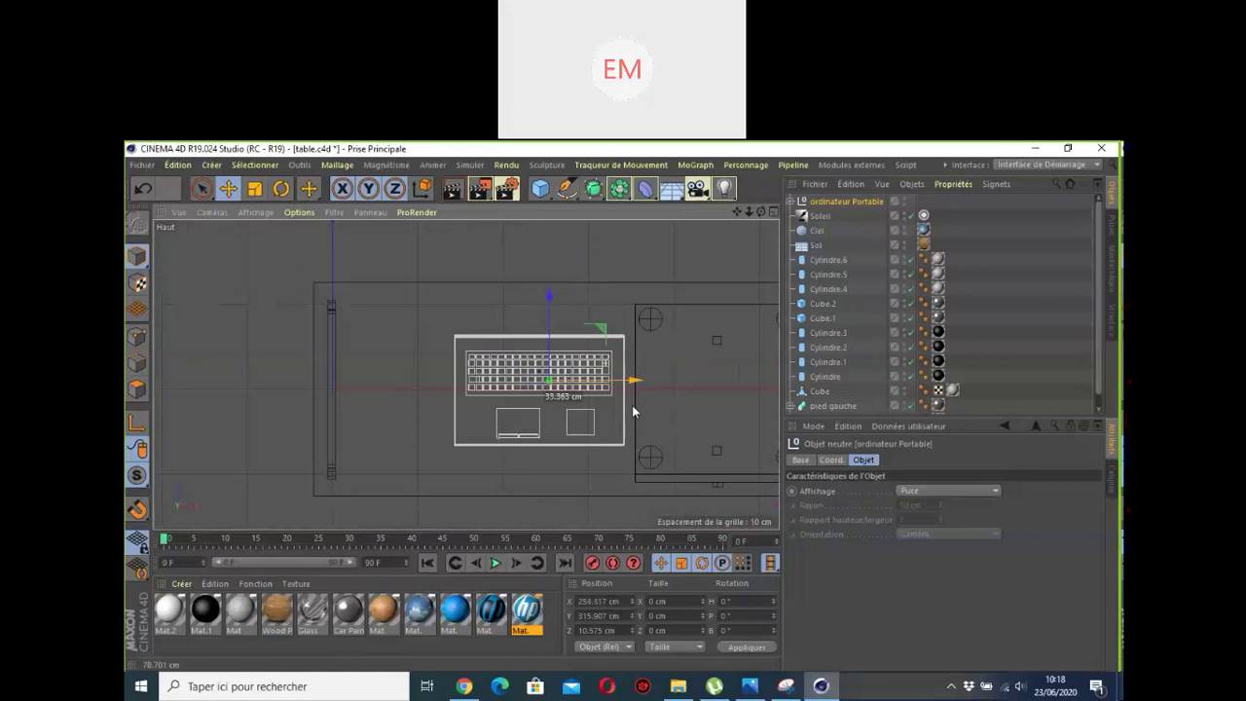
{"action": "left_click_drag", "start_coordinate": [549, 297], "coordinate": [570, 306]}
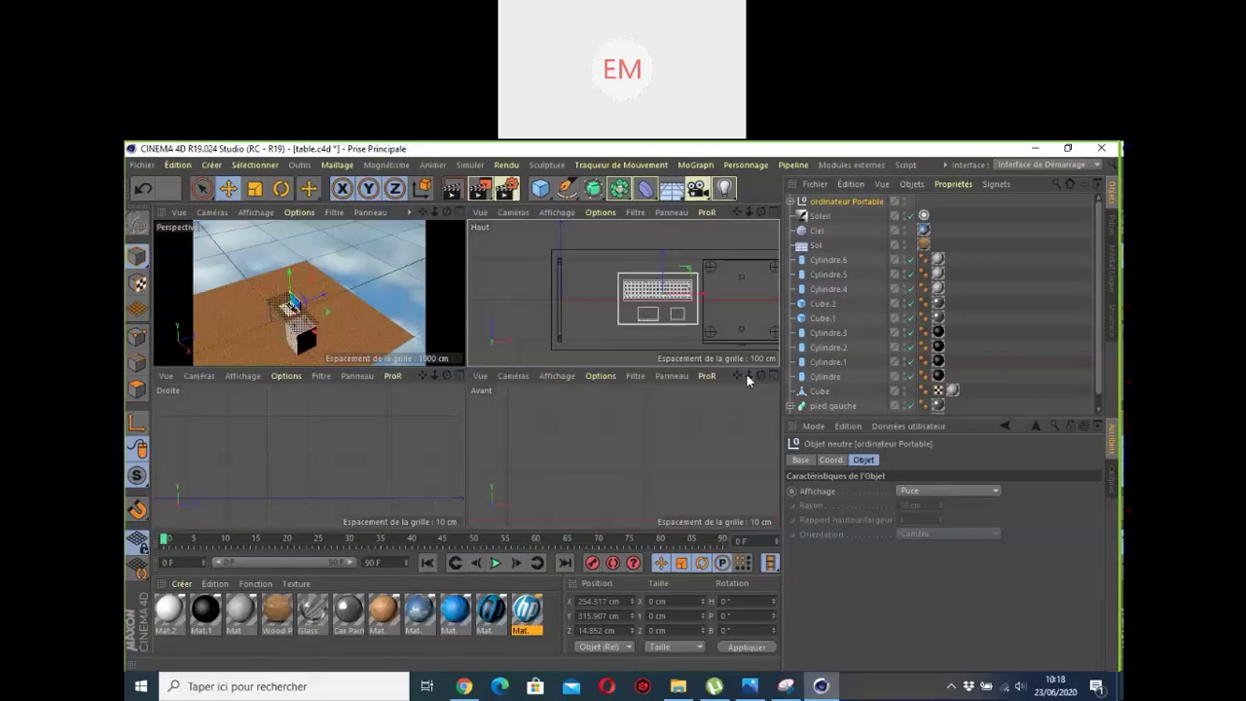
Step: Lift the laptop along Y to 322.963 cm onto the desk, then return to the perspective view
{"action": "left_click_drag", "start_coordinate": [747, 376], "coordinate": [623, 457]}
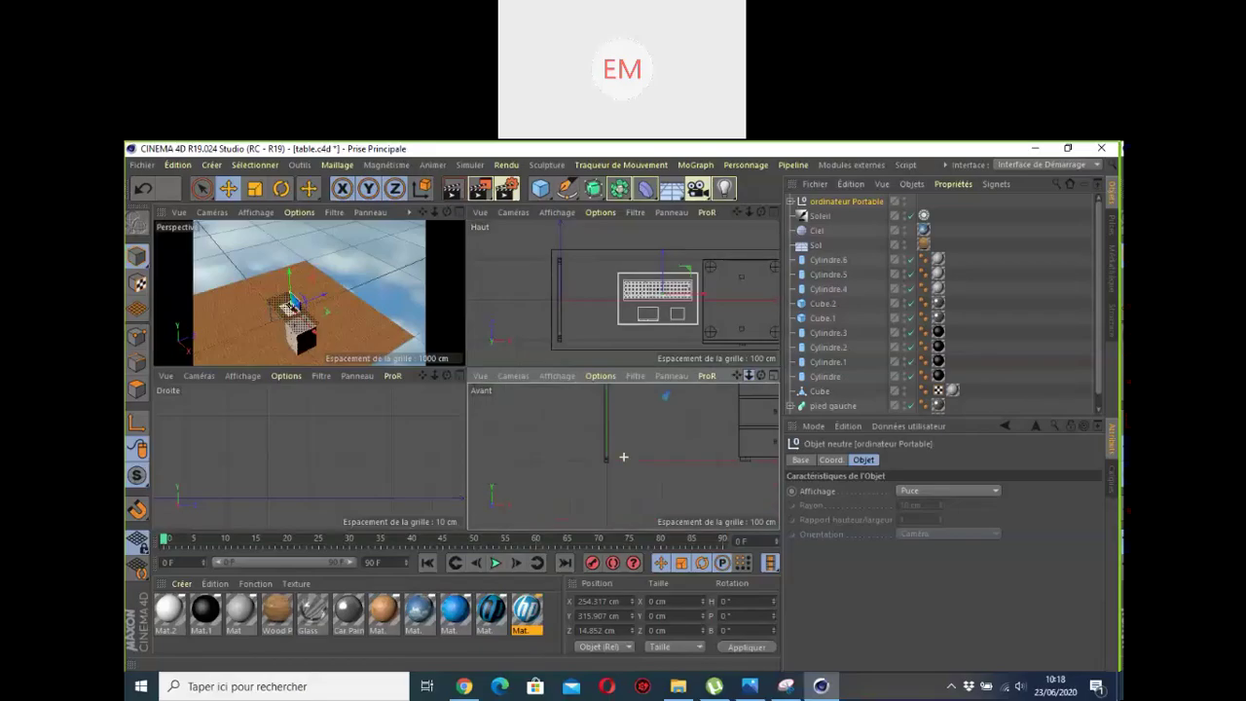
{"action": "scroll", "coordinate": [623, 456], "scroll_direction": "down", "scroll_amount": 1}
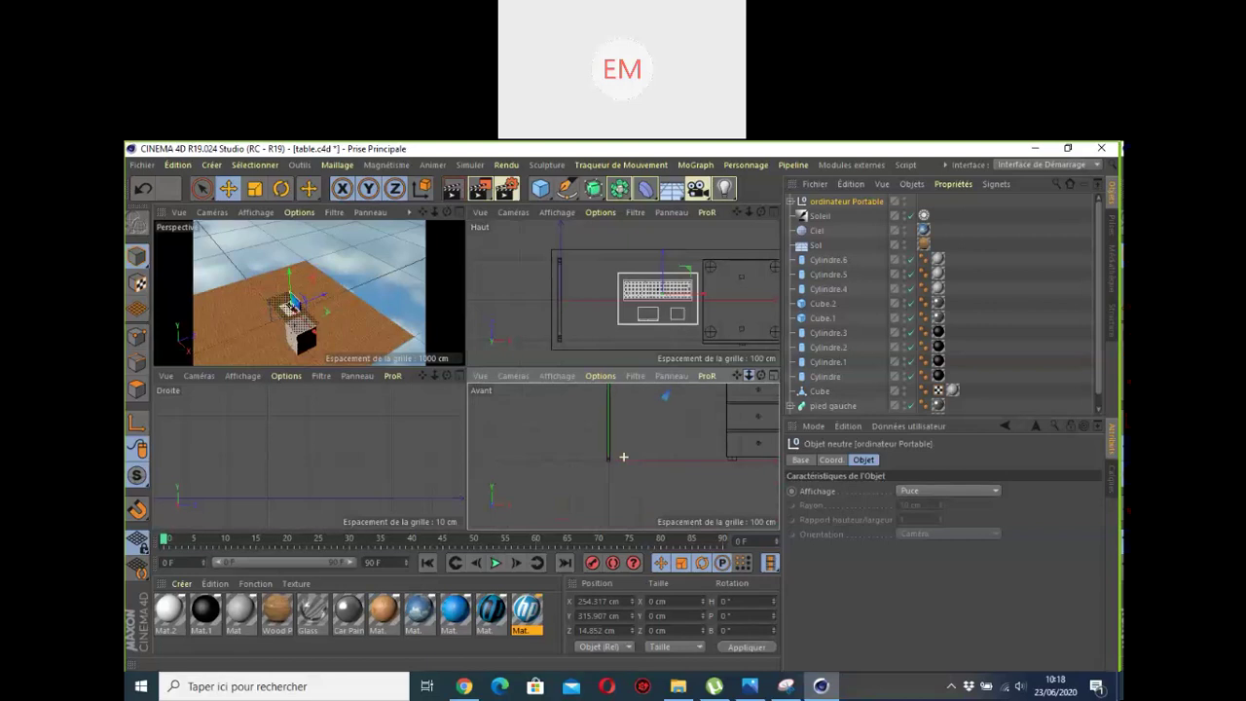
{"action": "key", "text": "h"}
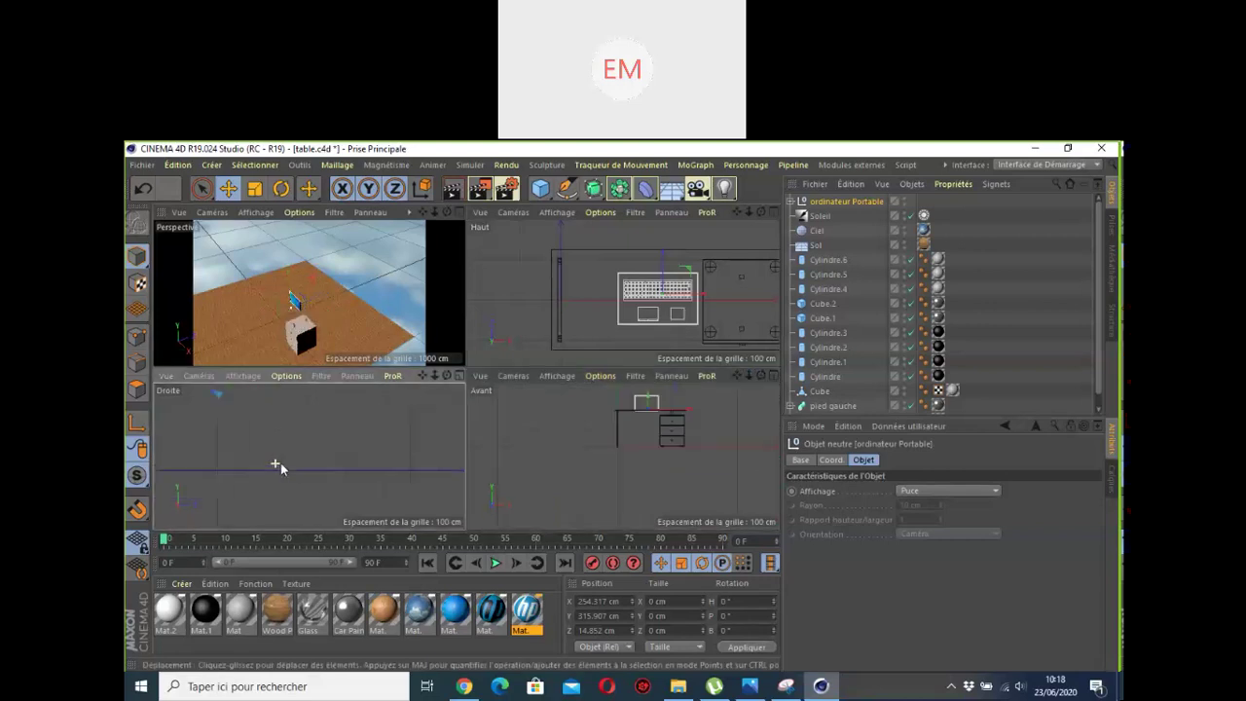
{"action": "scroll", "coordinate": [212, 419], "scroll_direction": "up", "scroll_amount": 3}
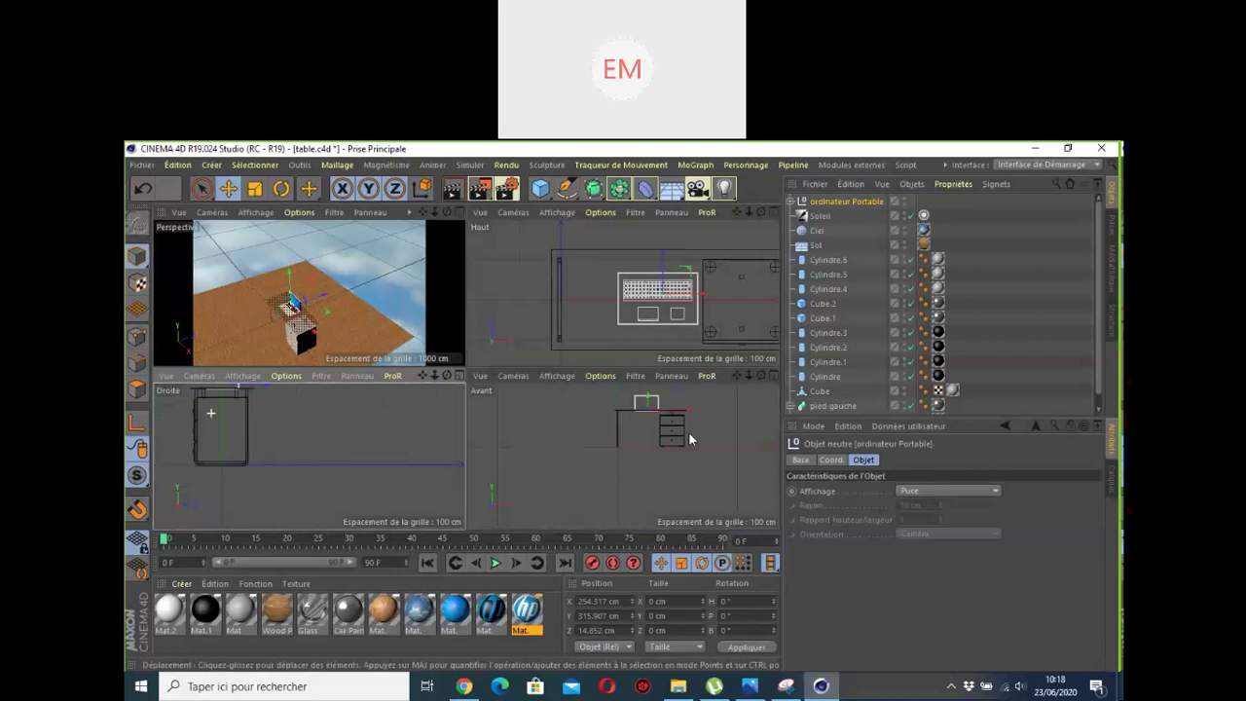
{"action": "left_click", "coordinate": [771, 377]}
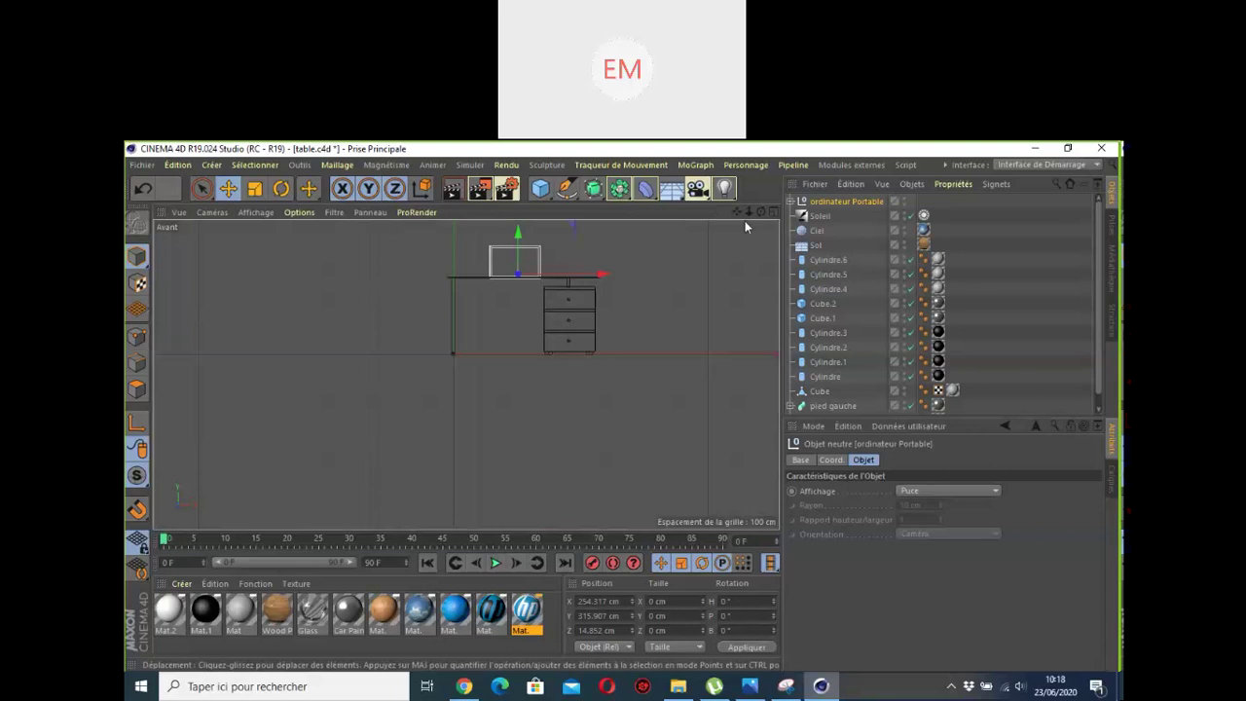
{"action": "key", "text": "o"}
{"action": "mouse_move", "coordinate": [432, 389]}
{"action": "left_mouse_down"}
{"action": "mouse_move", "coordinate": [431, 232]}
{"action": "mouse_move", "coordinate": [481, 363]}
{"action": "left_mouse_up"}
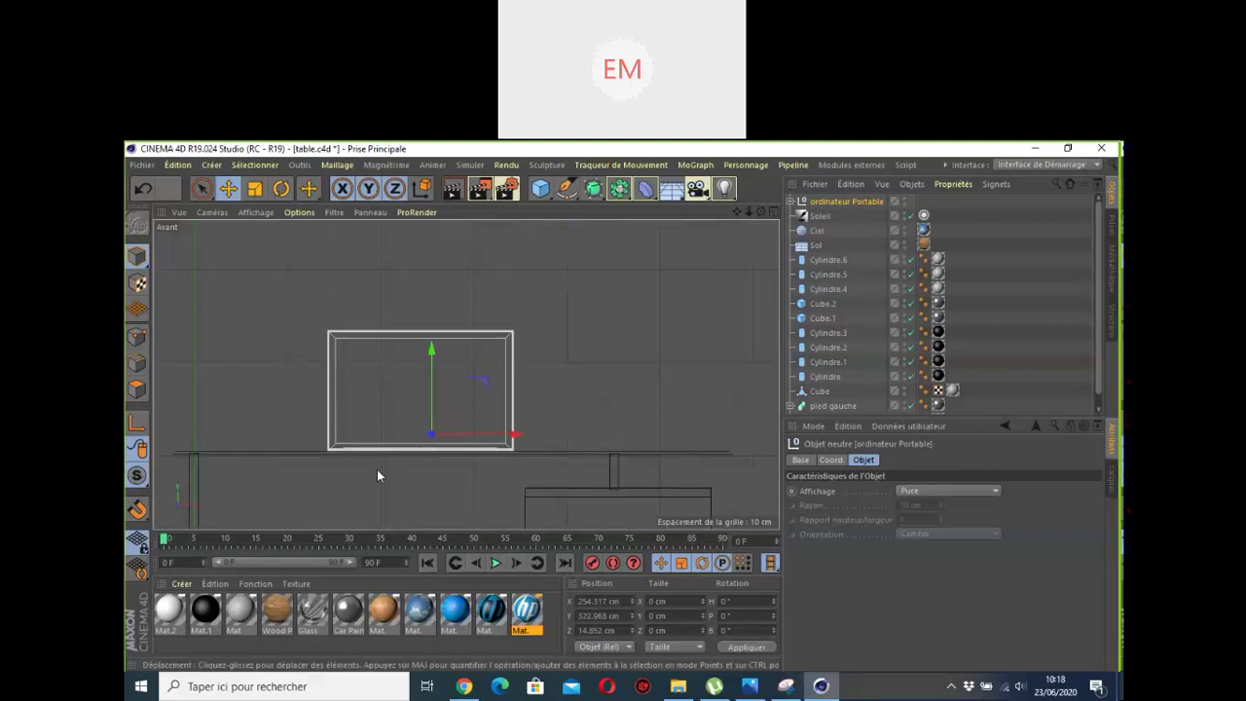
{"action": "middle_click", "coordinate": [679, 402]}
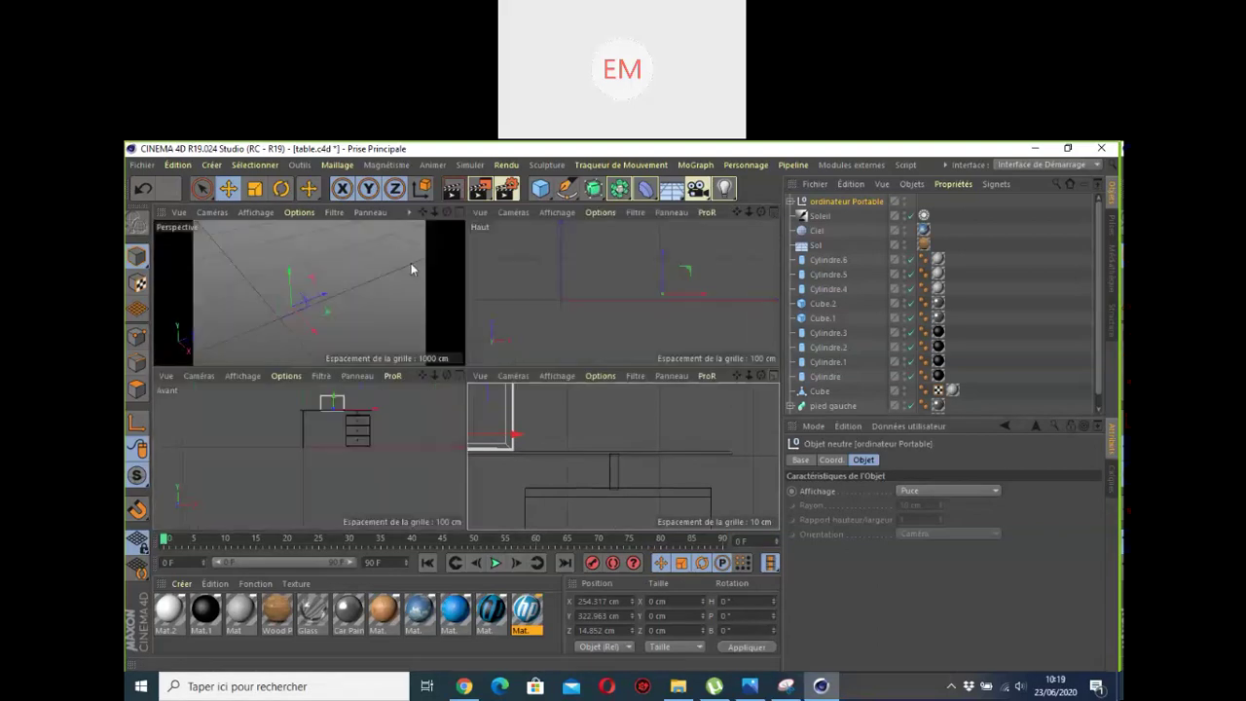
{"action": "middle_click", "coordinate": [400, 318]}
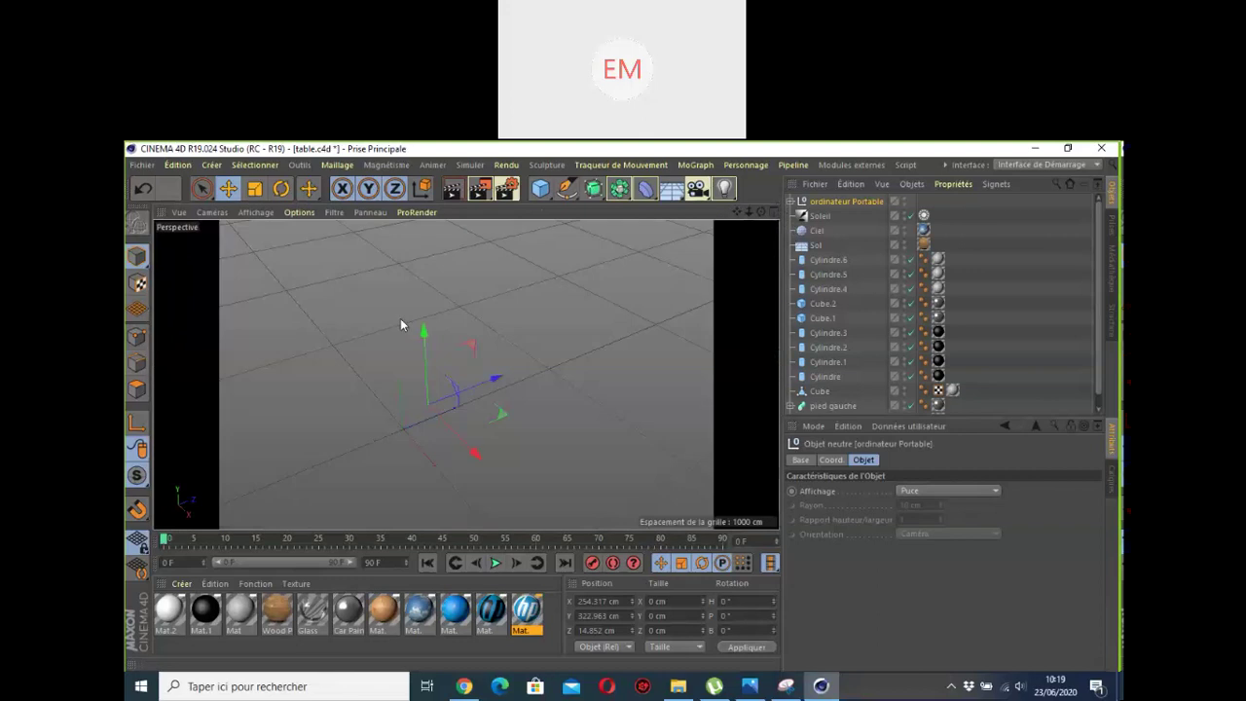
Step: Save table.c4d and orbit the perspective view to inspect the laptop on the desk
{"action": "key", "text": "ctrl+s"}
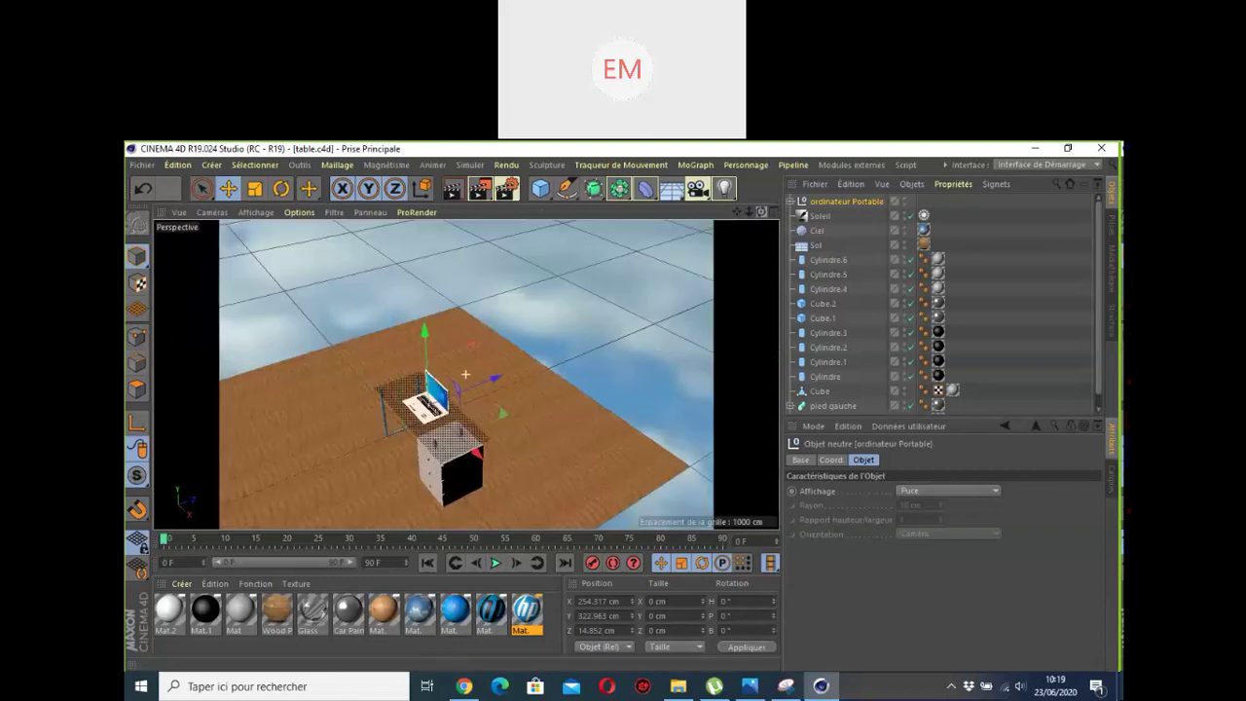
{"action": "left_click_drag", "start_coordinate": [460, 374], "coordinate": [467, 374], "text": "alt"}
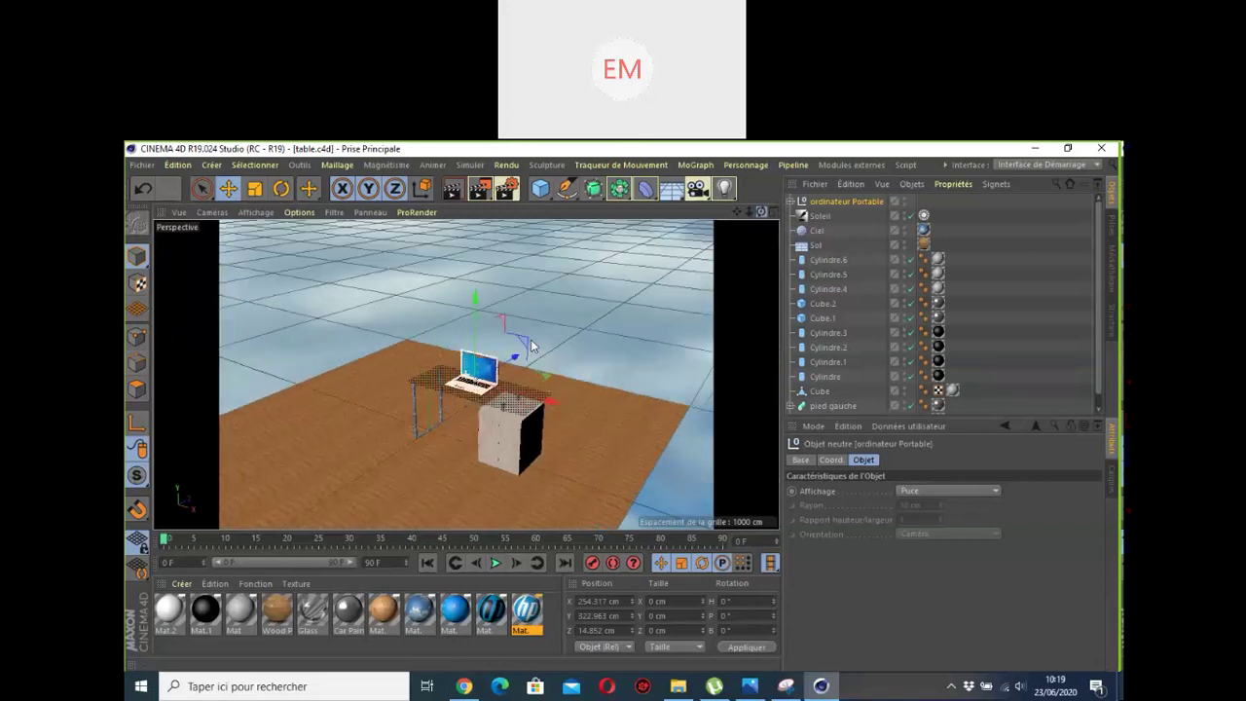
{"action": "scroll", "coordinate": [531, 338], "scroll_direction": "up", "scroll_amount": 3}
{"action": "scroll", "coordinate": [531, 339], "scroll_direction": "up", "scroll_amount": 2}
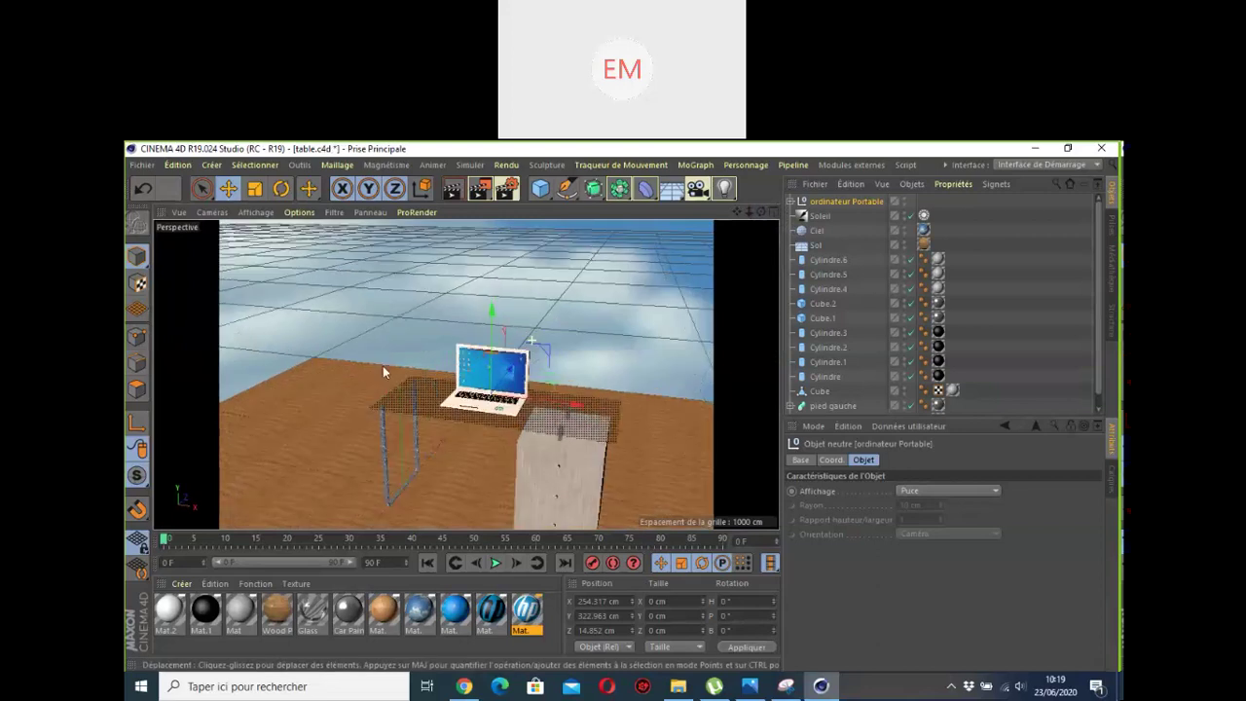
{"action": "left_click_drag", "start_coordinate": [384, 372], "coordinate": [221, 291], "text": "alt"}
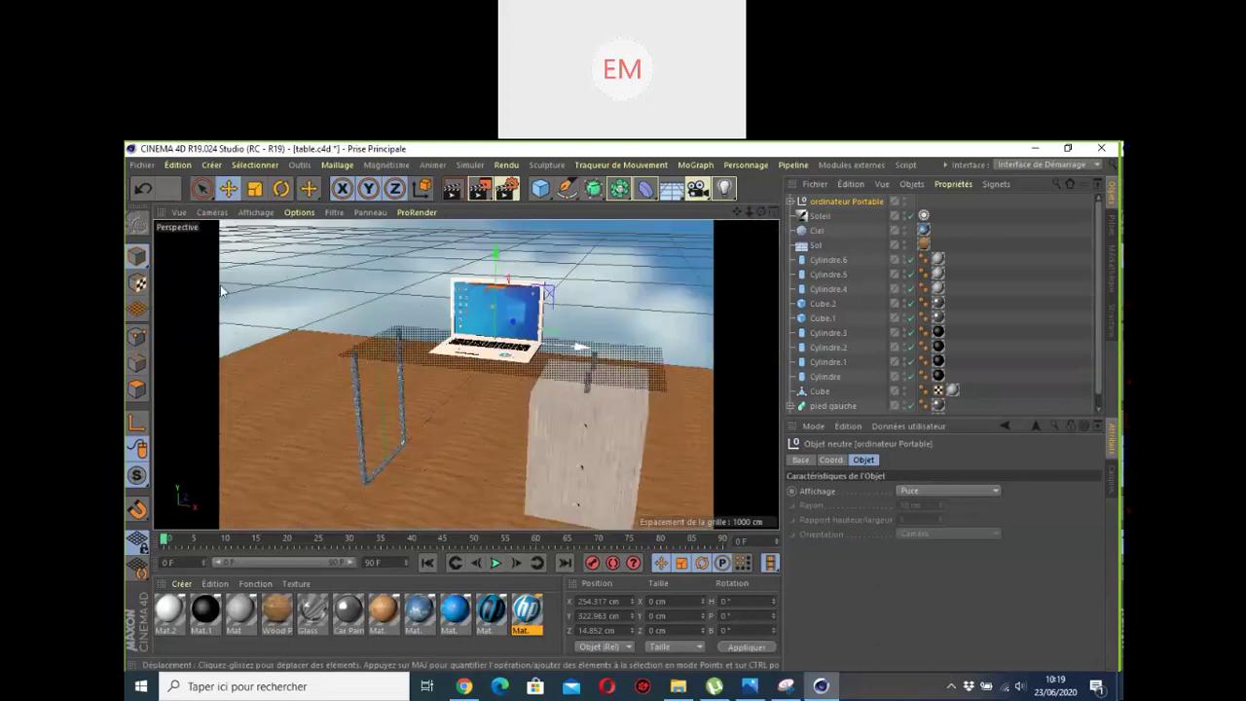
Step: Set the perspective view's border opacity to 10% via Tout configurer, then reselect the laptop group
{"action": "left_click", "coordinate": [297, 212]}
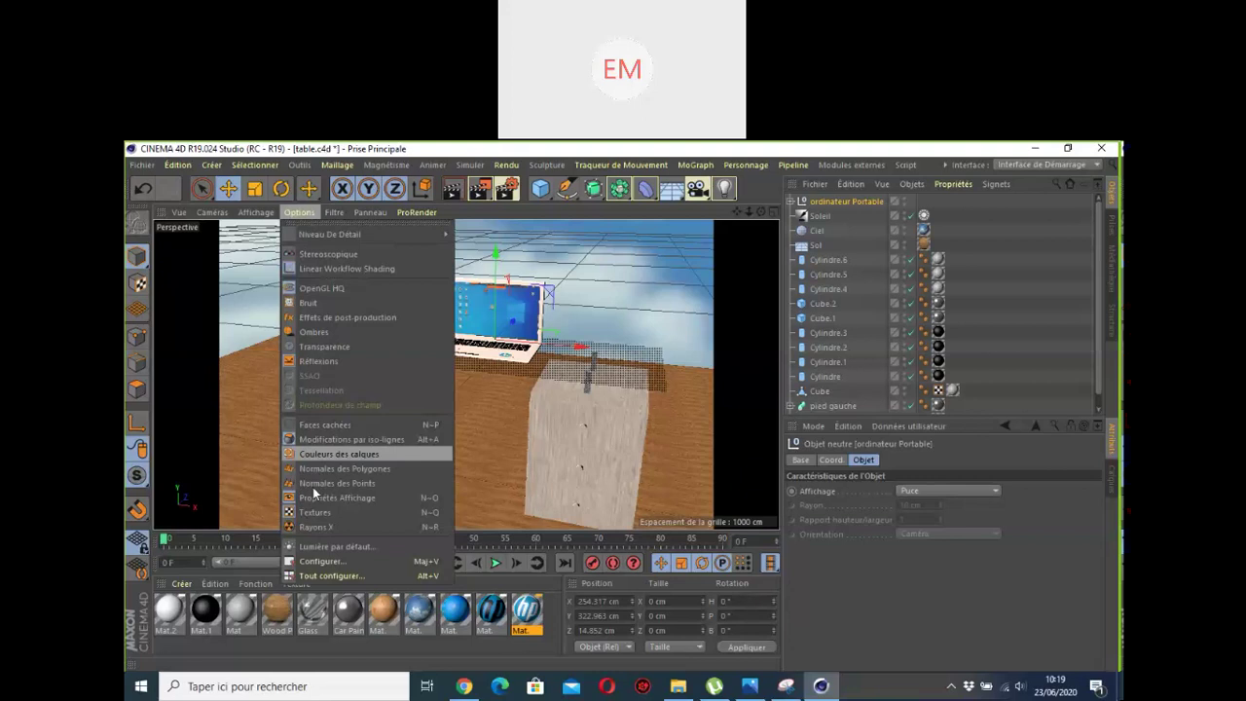
{"action": "left_click", "coordinate": [331, 575]}
{"action": "type", "text": "10"}
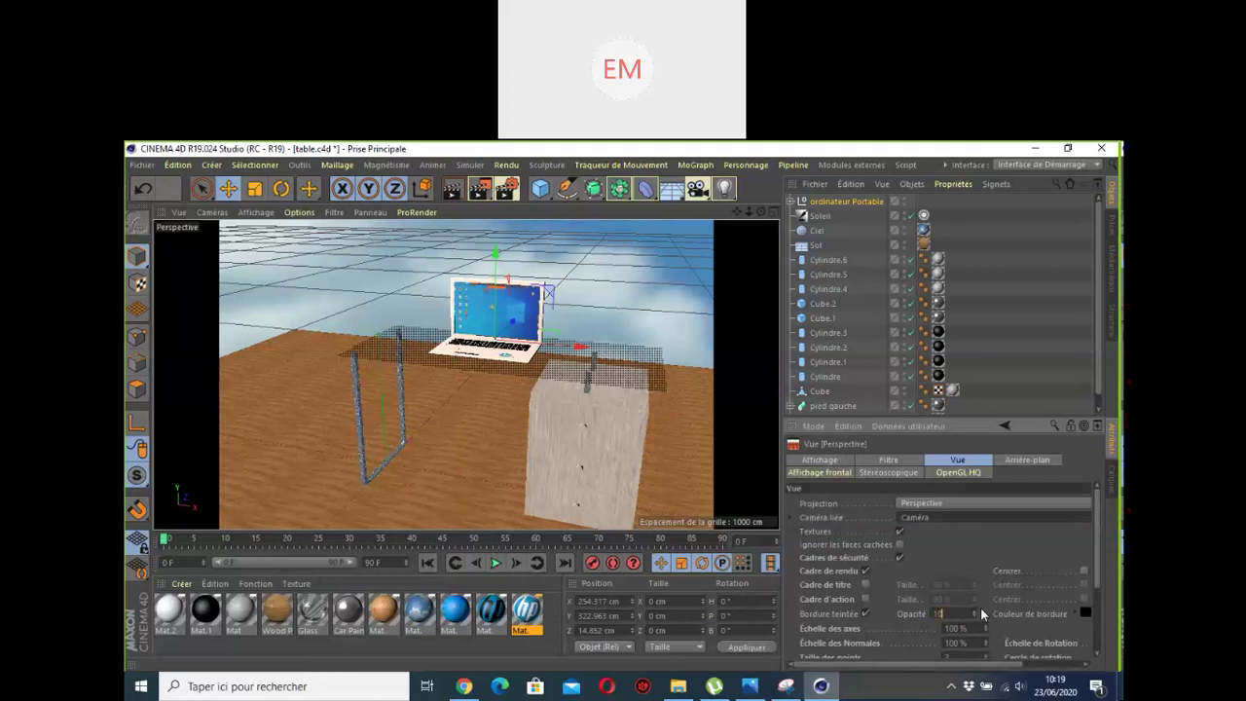
{"action": "key", "text": "Return"}
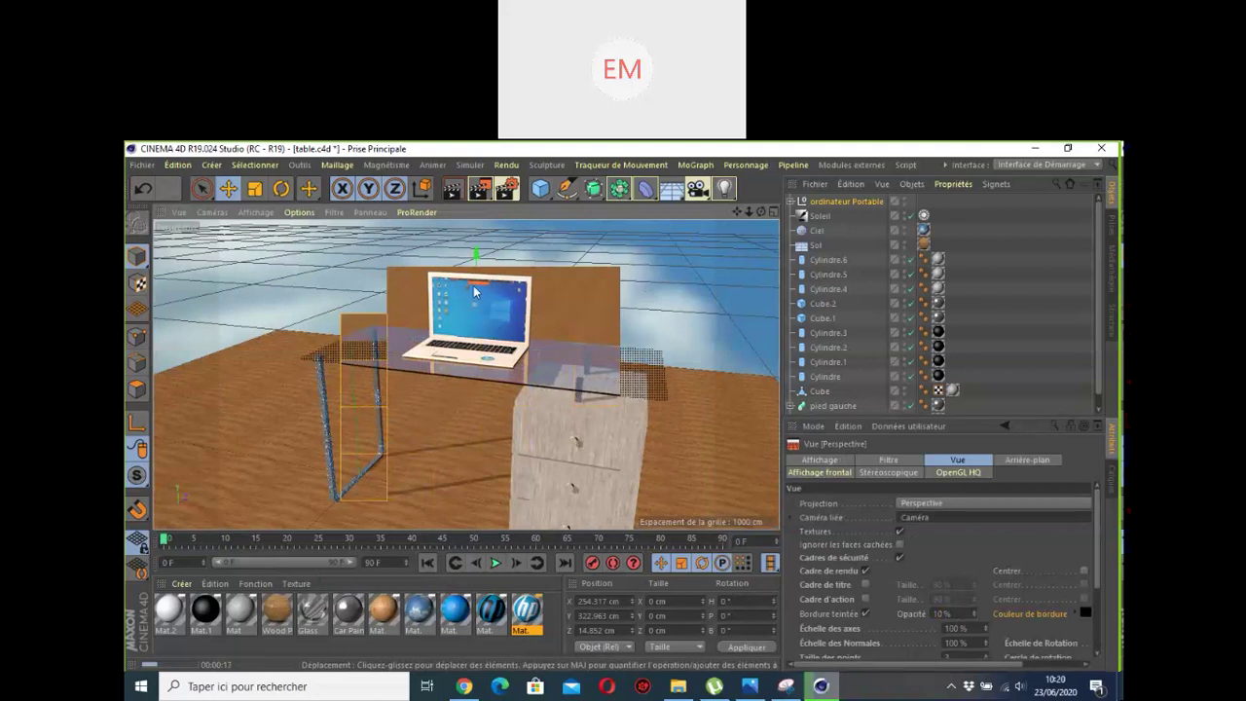
{"action": "left_click", "coordinate": [824, 202]}
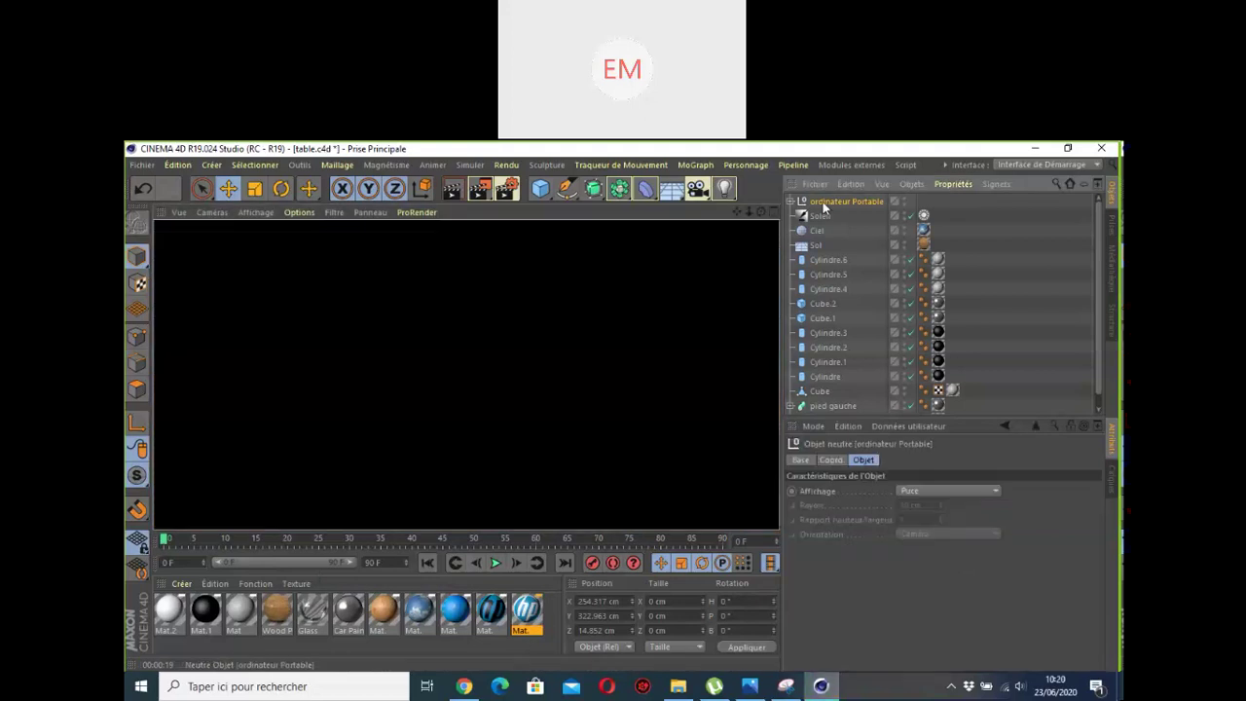
Step: Switch to the Scale tool, adjust the camera view, and save table.c4d again
{"action": "left_click", "coordinate": [259, 190]}
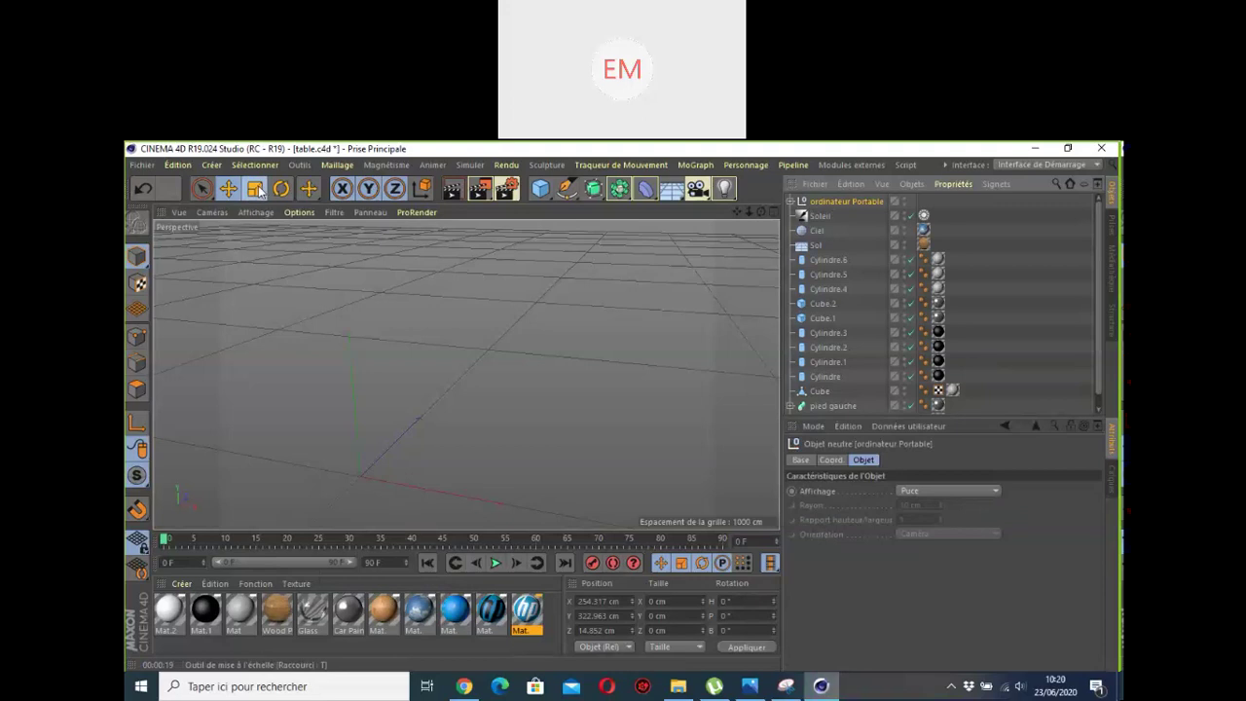
{"action": "left_click", "coordinate": [259, 190]}
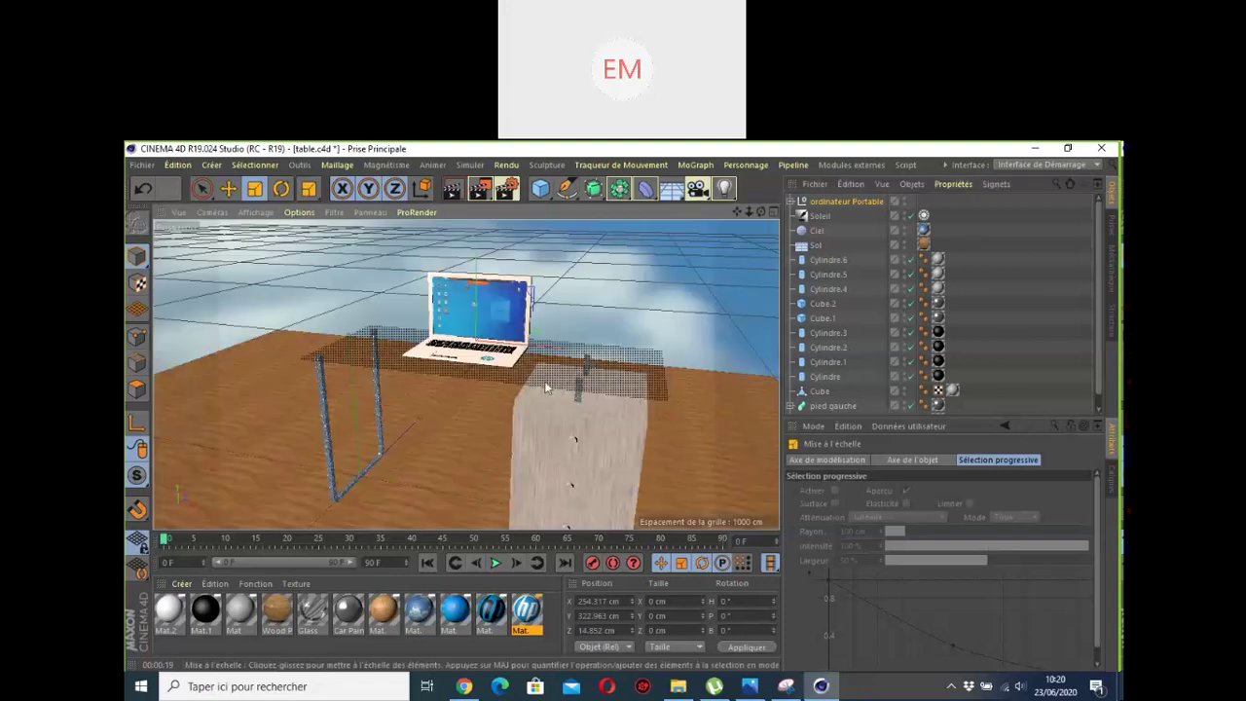
{"action": "middle_click_drag", "start_coordinate": [395, 305], "coordinate": [512, 328], "text": "alt"}
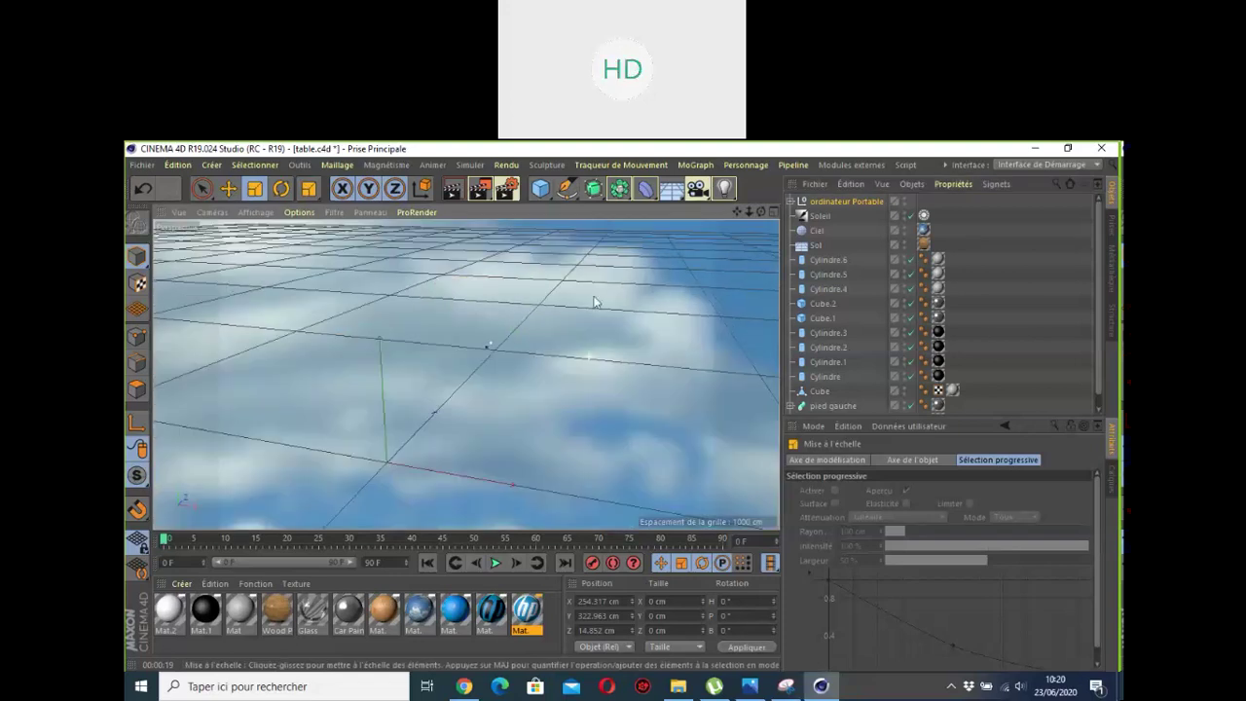
{"action": "middle_click_drag", "start_coordinate": [596, 302], "coordinate": [487, 359], "text": "alt"}
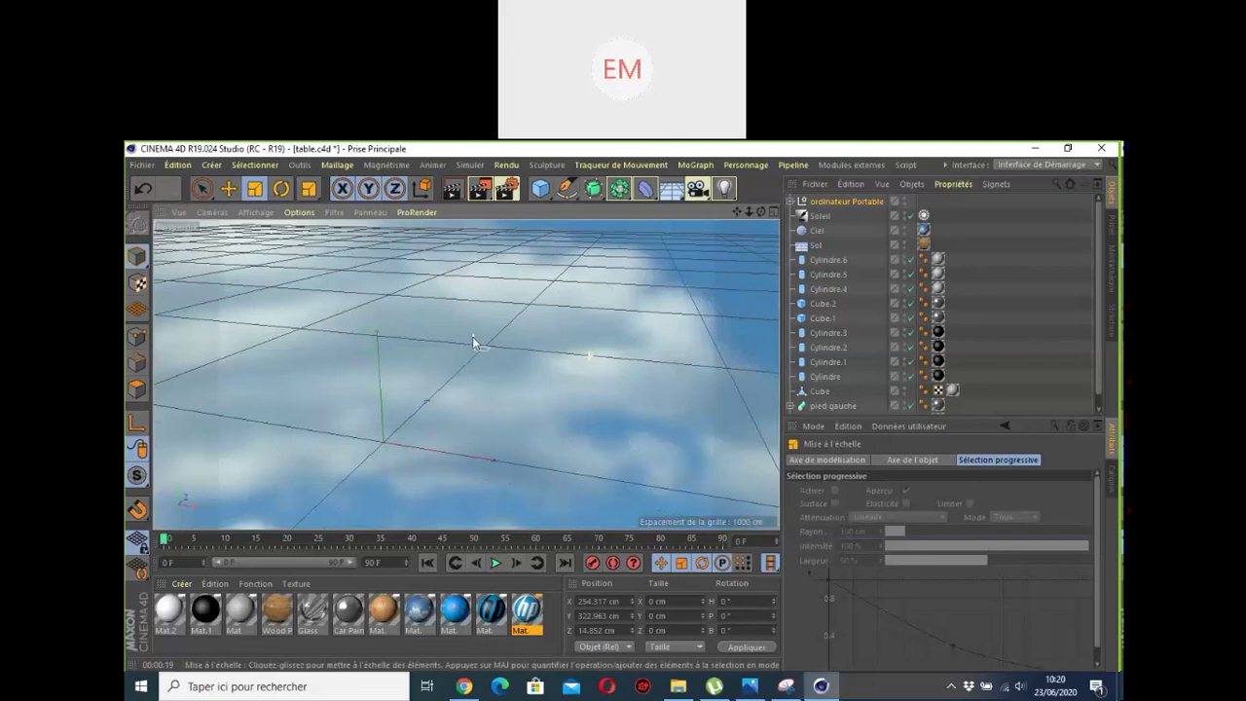
{"action": "key", "text": "ctrl+s"}
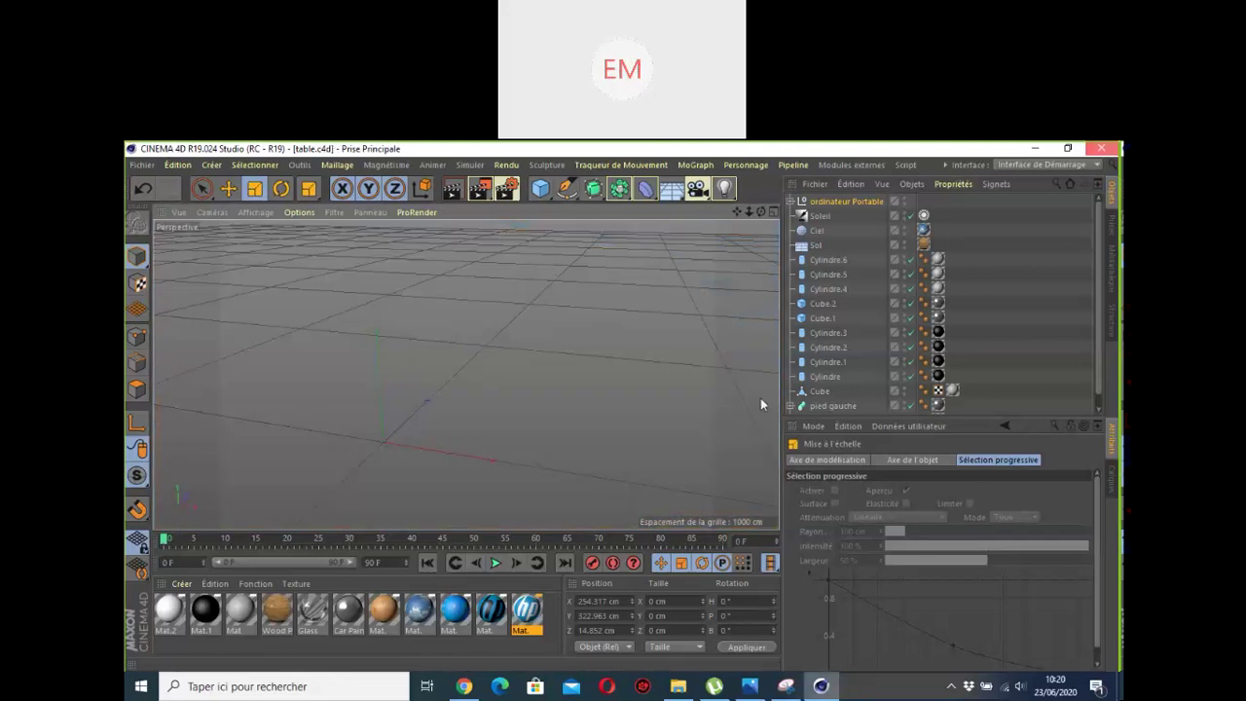
Step: Reopen table.c4d from the table de bureau folder in File Explorer
{"action": "key", "text": "alt+Tab"}
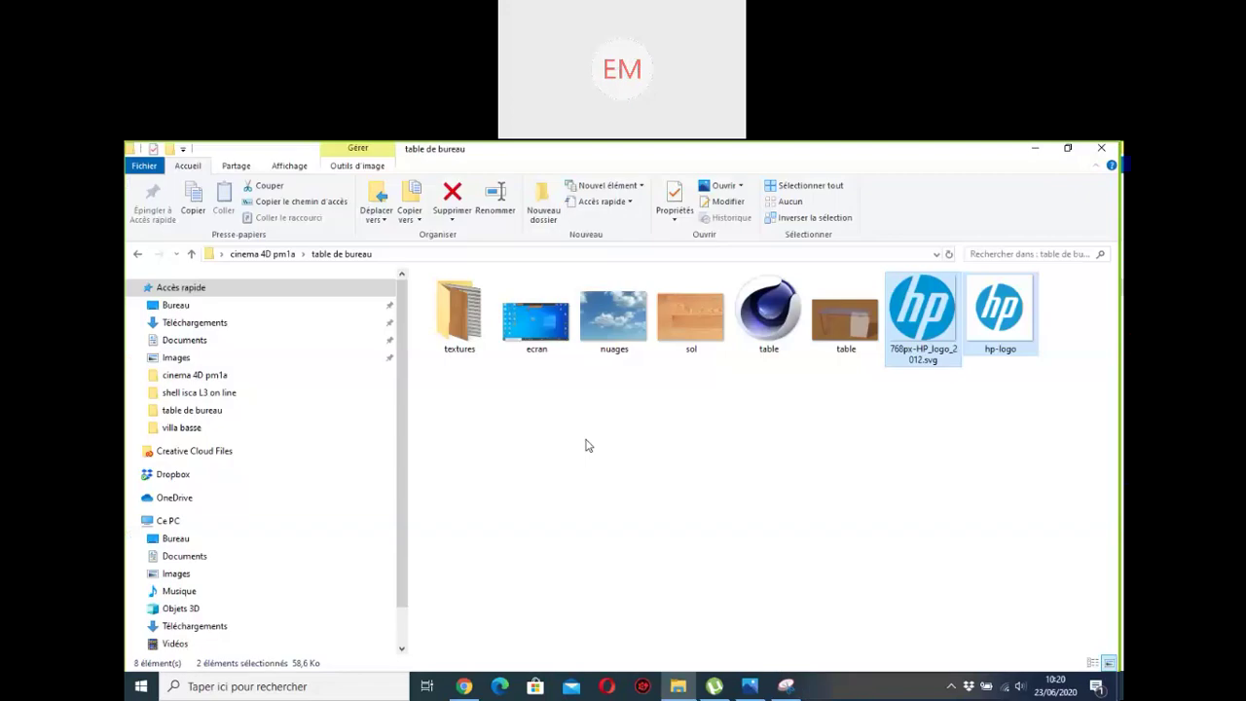
{"action": "left_click", "coordinate": [769, 310]}
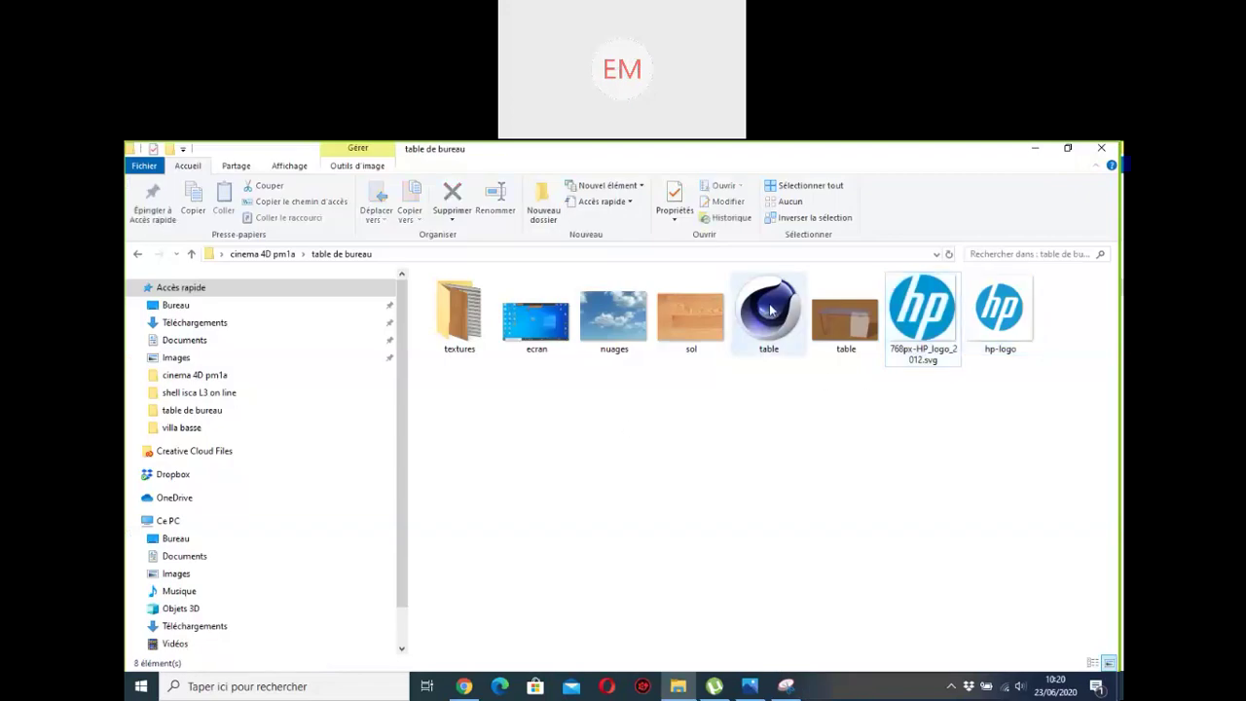
{"action": "double_click", "coordinate": [769, 310]}
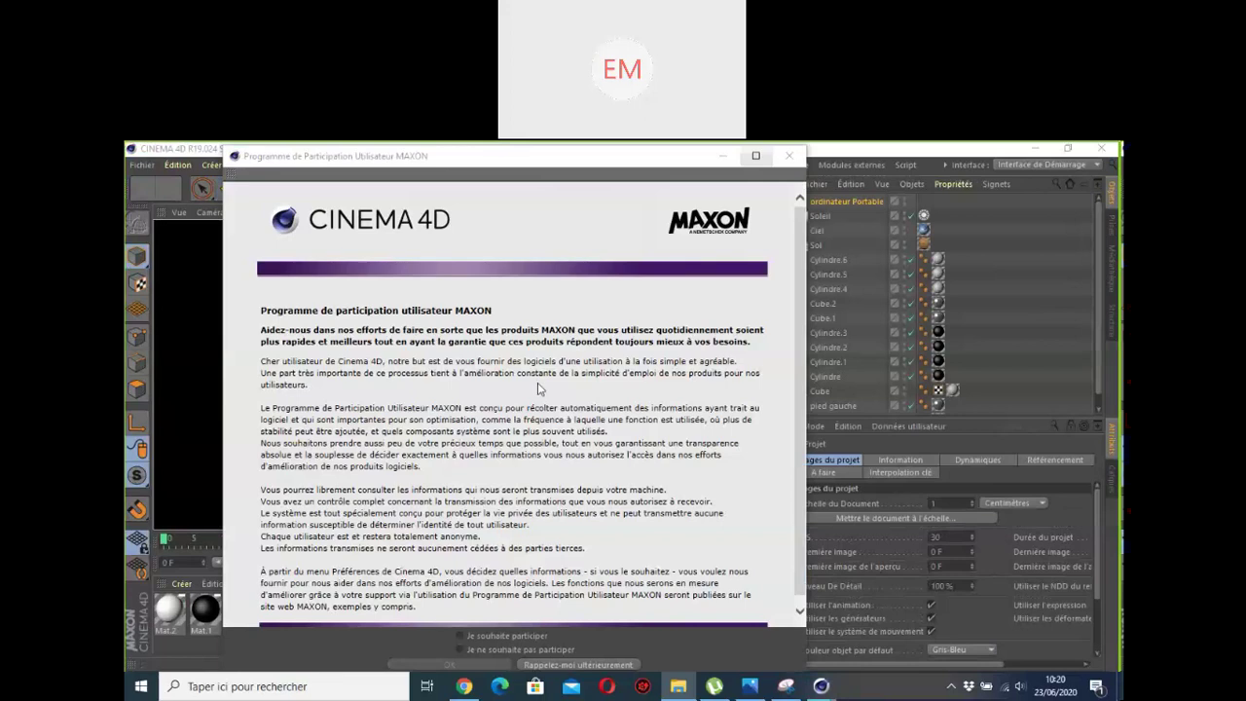
Step: Dismiss the MAXON participation prompt and orbit to confirm the laptop sits on the desk
{"action": "key", "text": "Escape"}
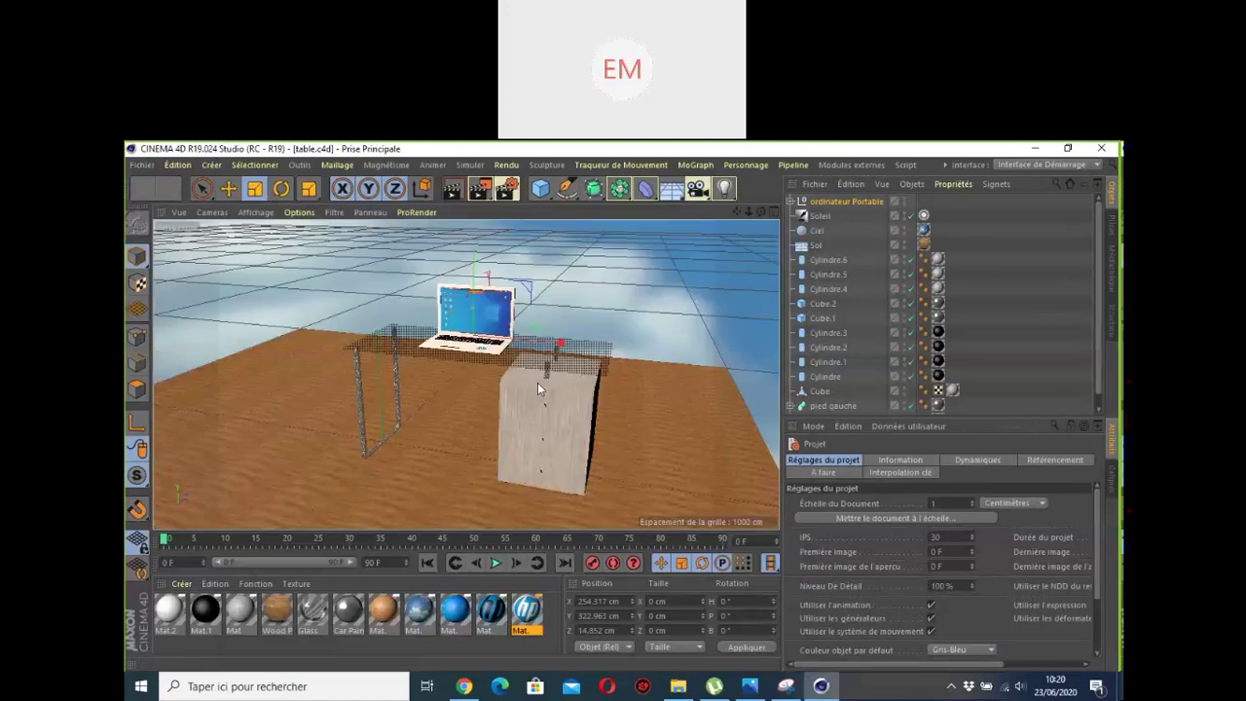
{"action": "middle_click_drag", "start_coordinate": [538, 389], "coordinate": [685, 345]}
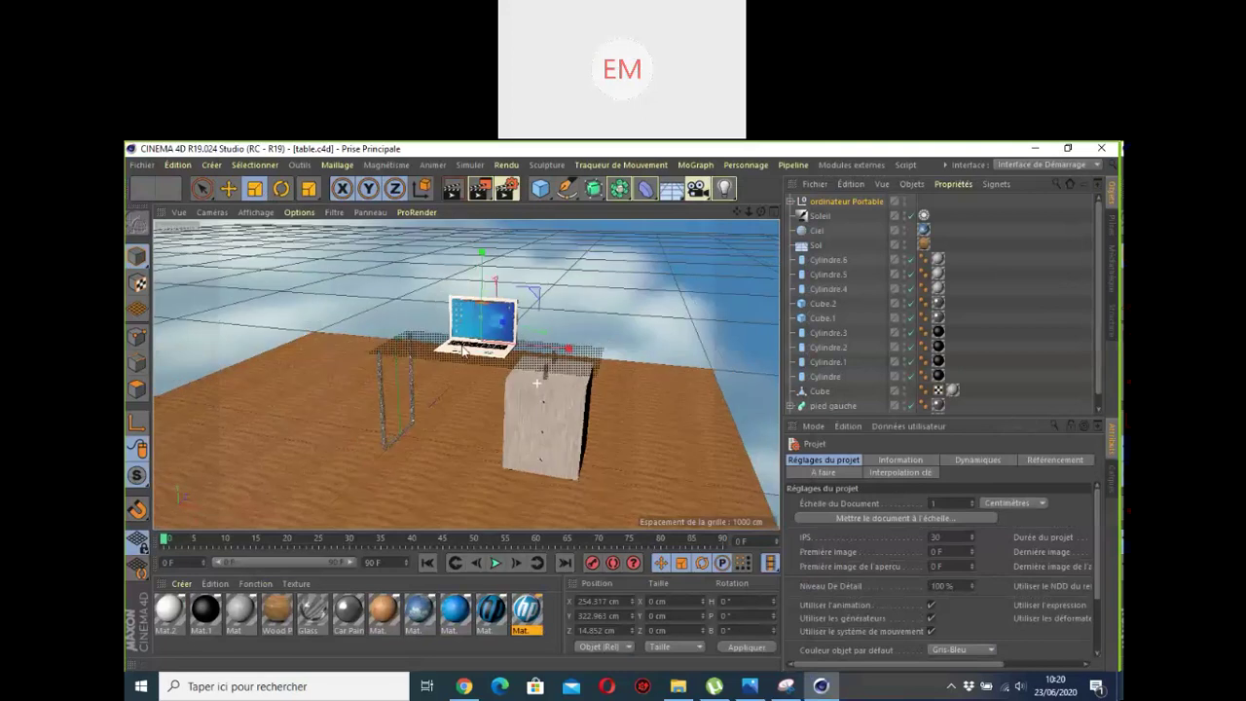
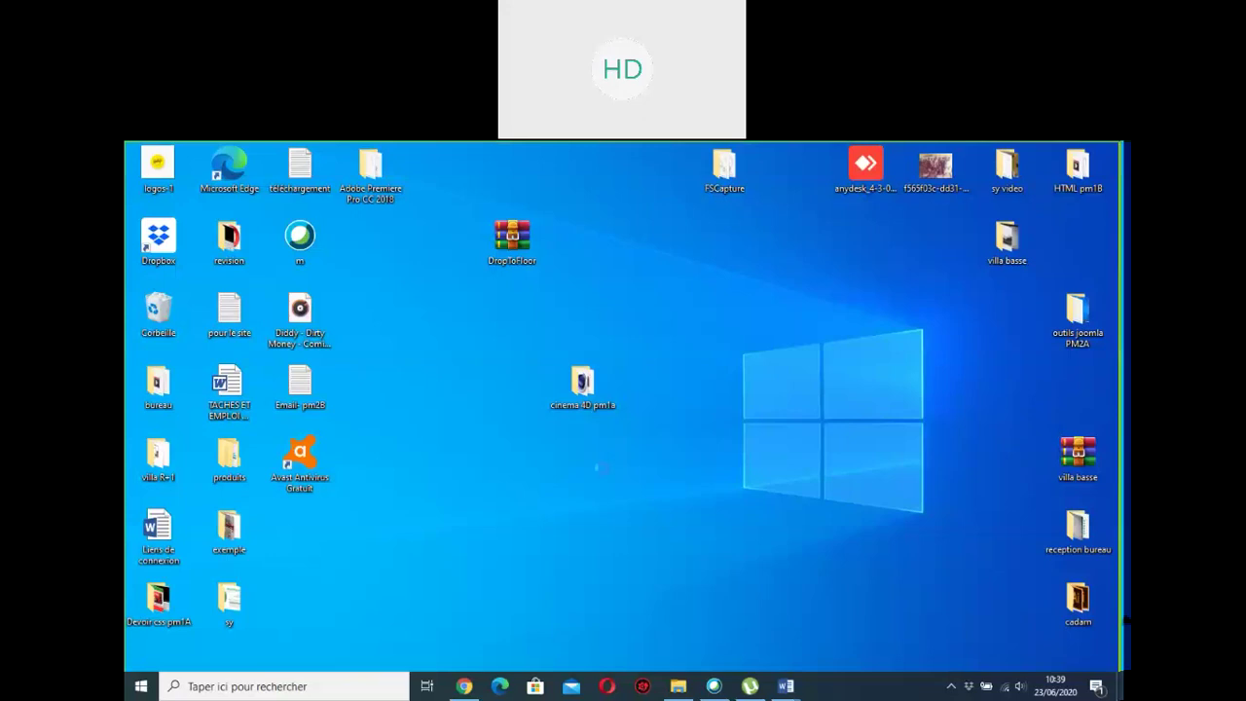
Step: Refresh the desktop several times from its context menu
{"action": "right_click", "coordinate": [599, 469]}
{"action": "left_click", "coordinate": [630, 511]}
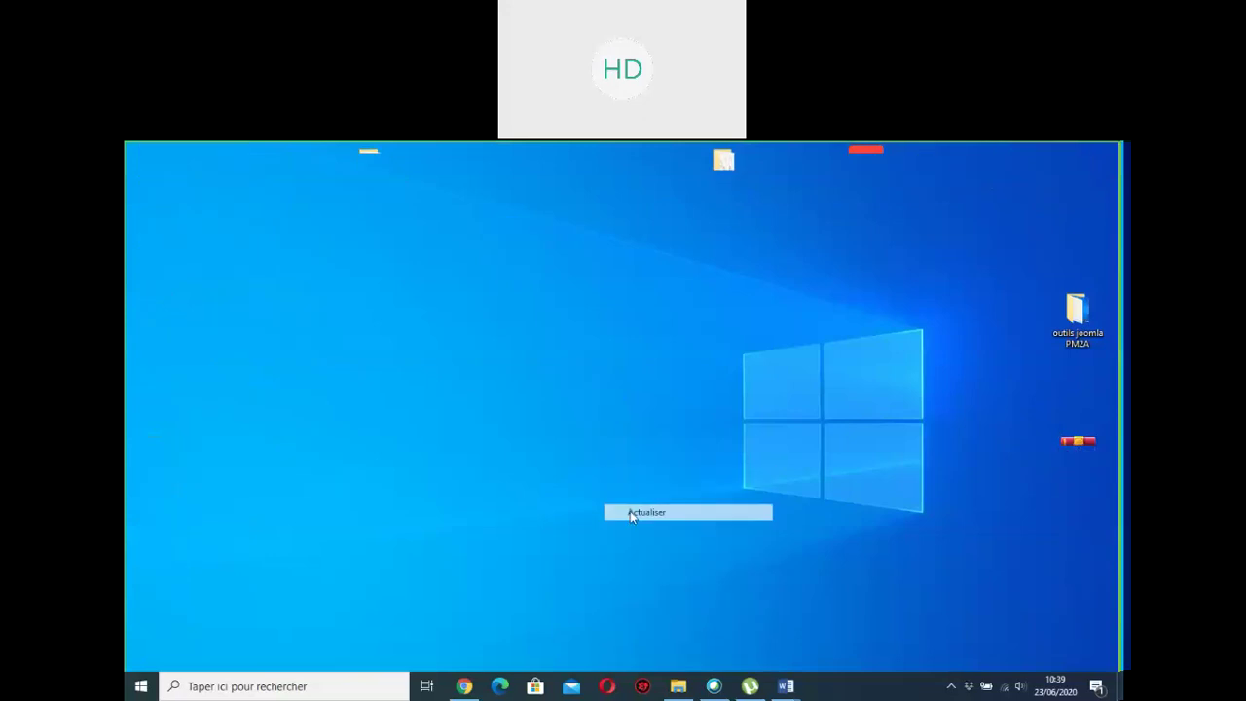
{"action": "right_click", "coordinate": [624, 324]}
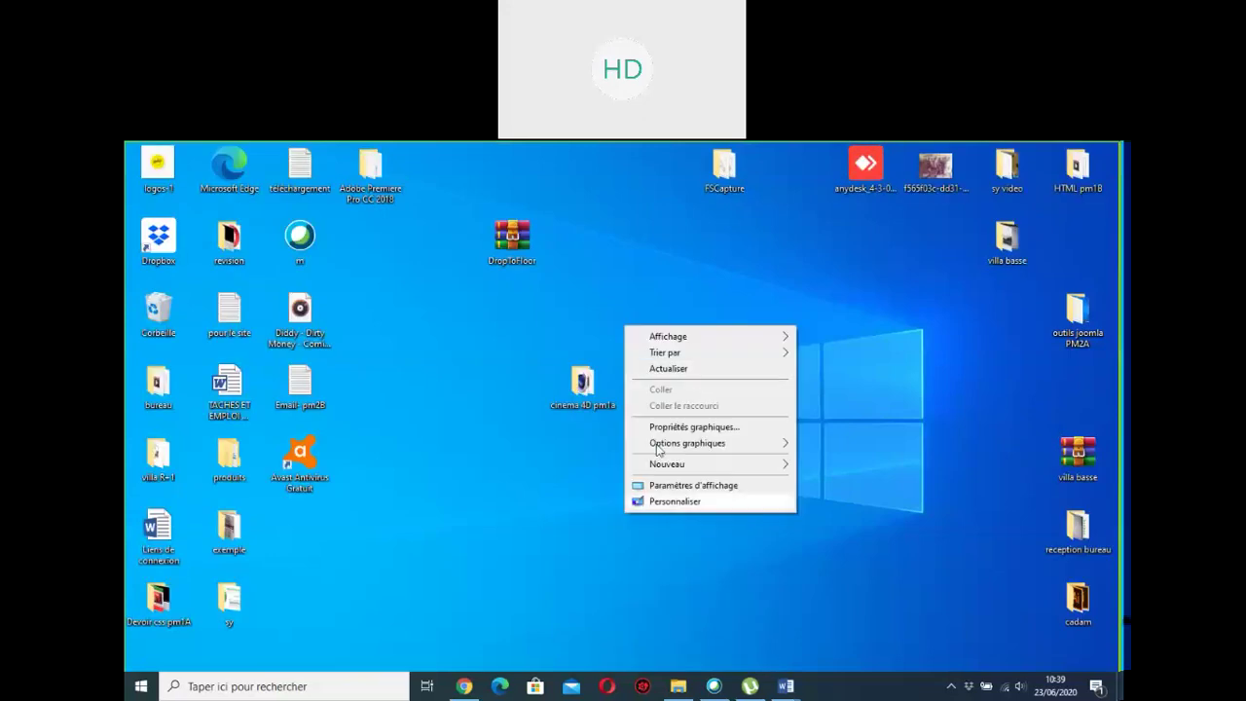
{"action": "left_click", "coordinate": [695, 375]}
{"action": "right_click", "coordinate": [658, 504]}
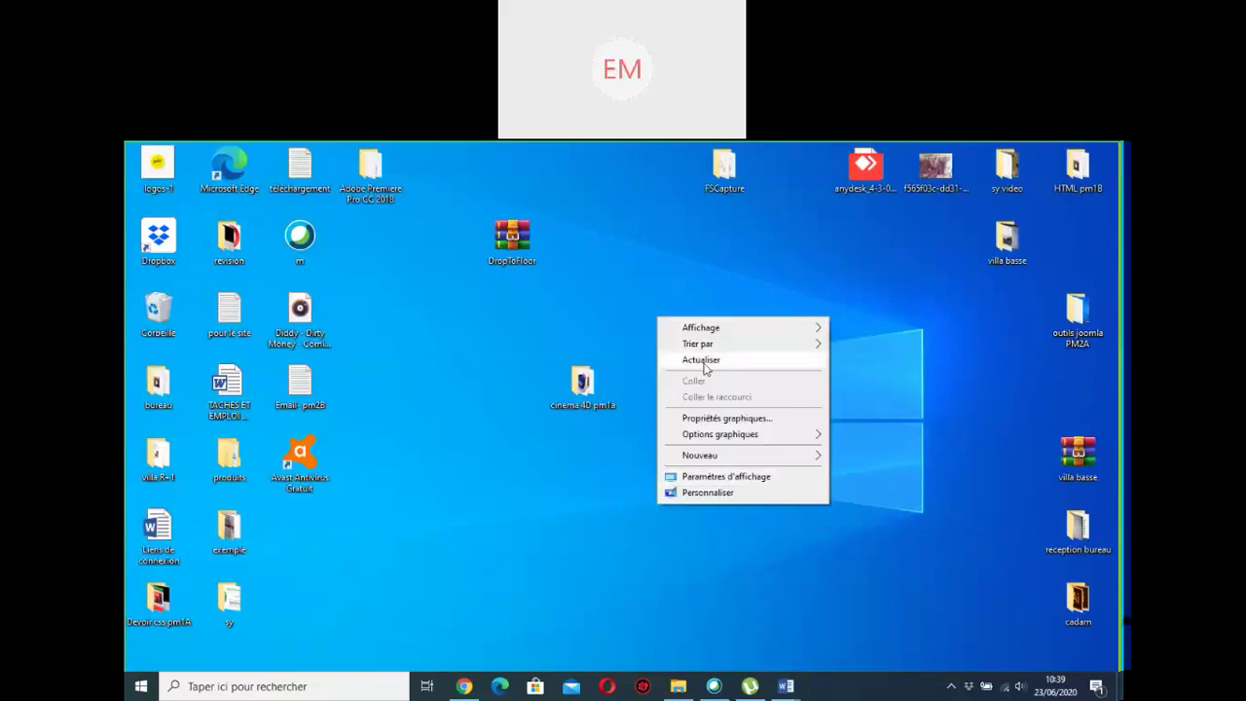
{"action": "left_click", "coordinate": [701, 360]}
{"action": "right_click", "coordinate": [629, 489]}
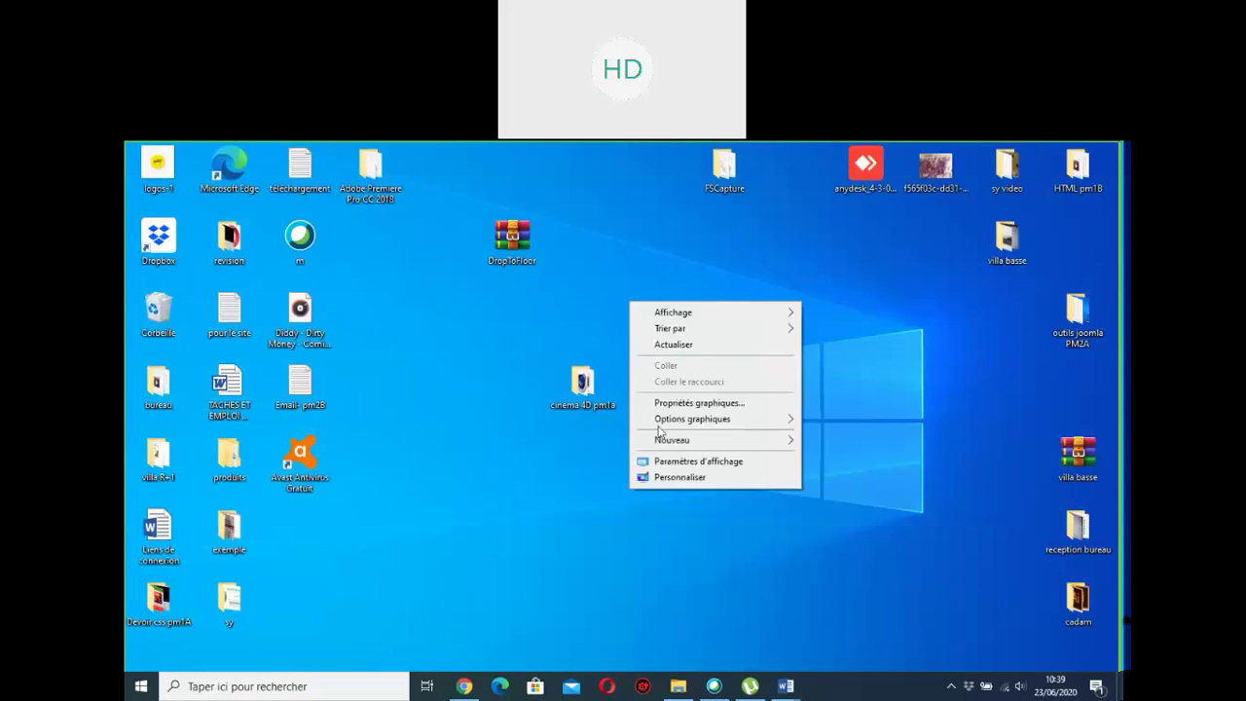
{"action": "left_click", "coordinate": [682, 350]}
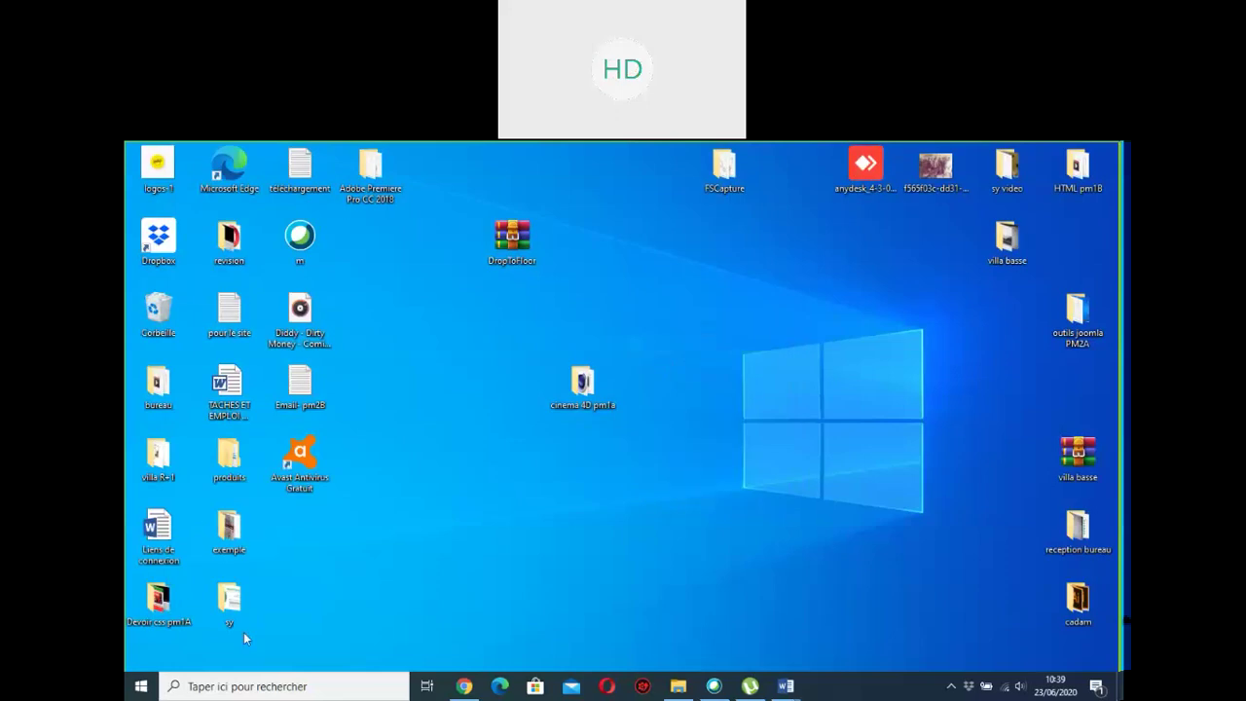
Step: Open the table Cinema 4D file from cinema 4D pm1a › table de bureau
{"action": "double_click", "coordinate": [584, 384]}
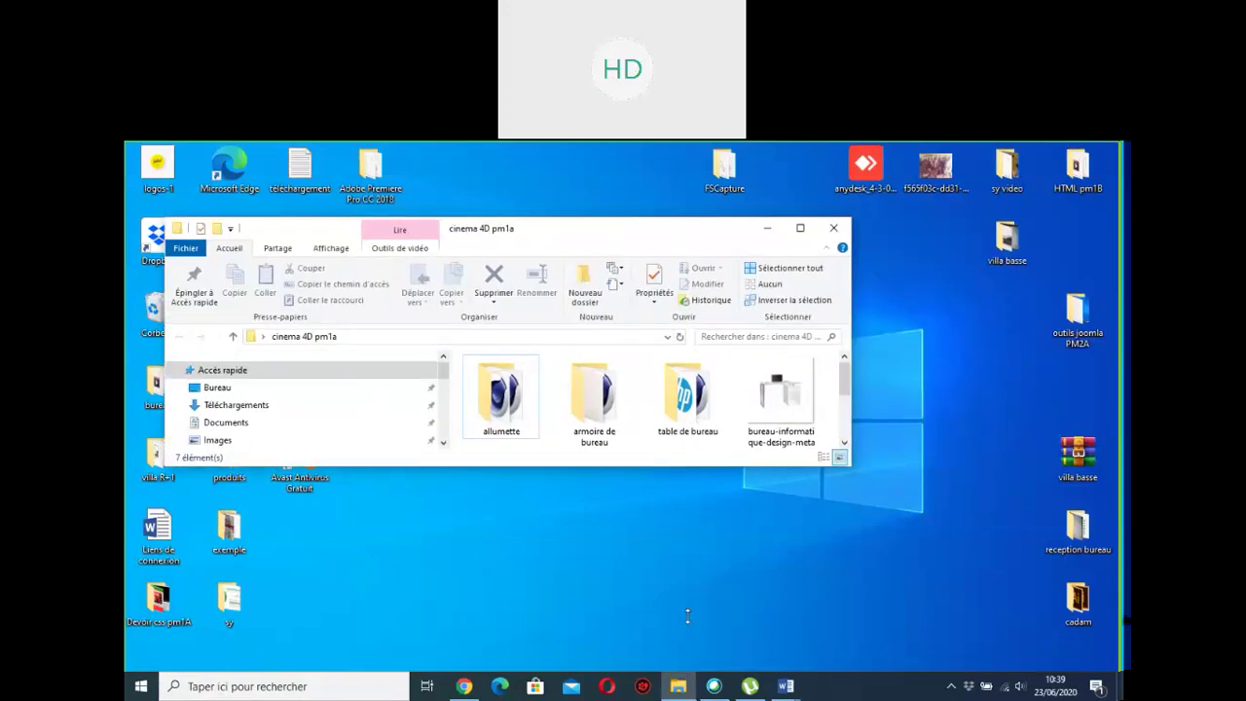
{"action": "left_click_drag", "start_coordinate": [694, 645], "coordinate": [697, 650]}
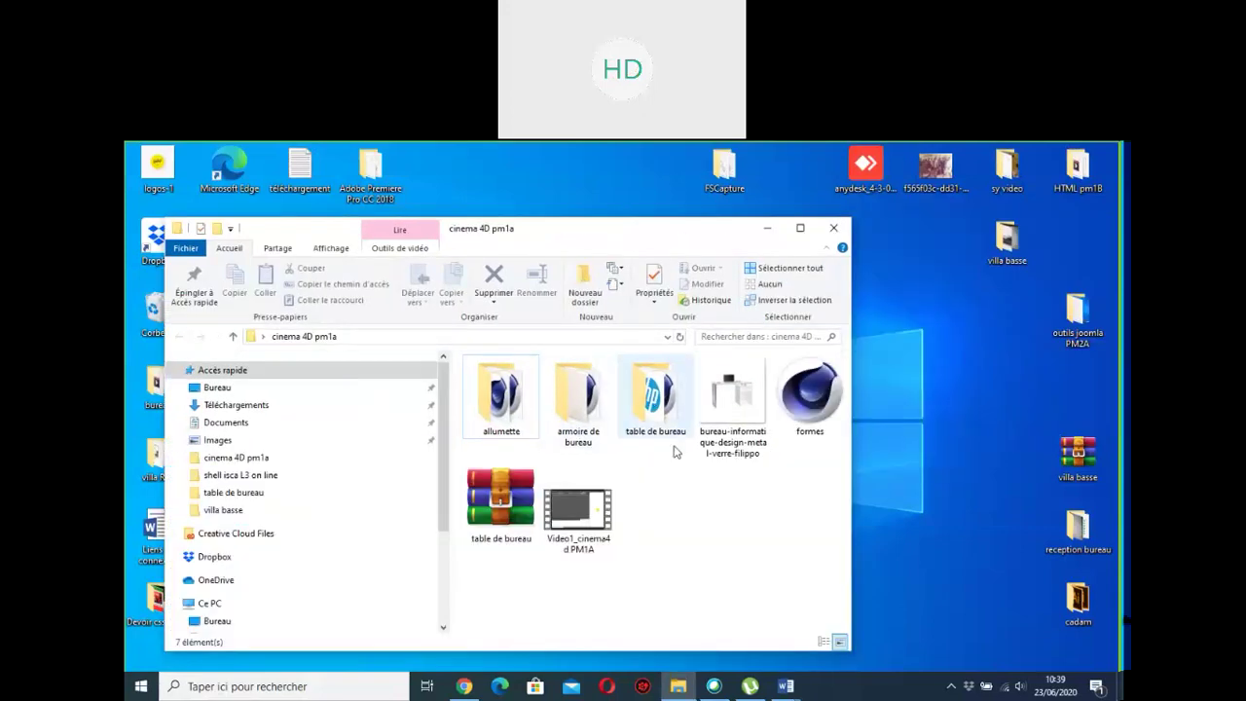
{"action": "left_click", "coordinate": [658, 395]}
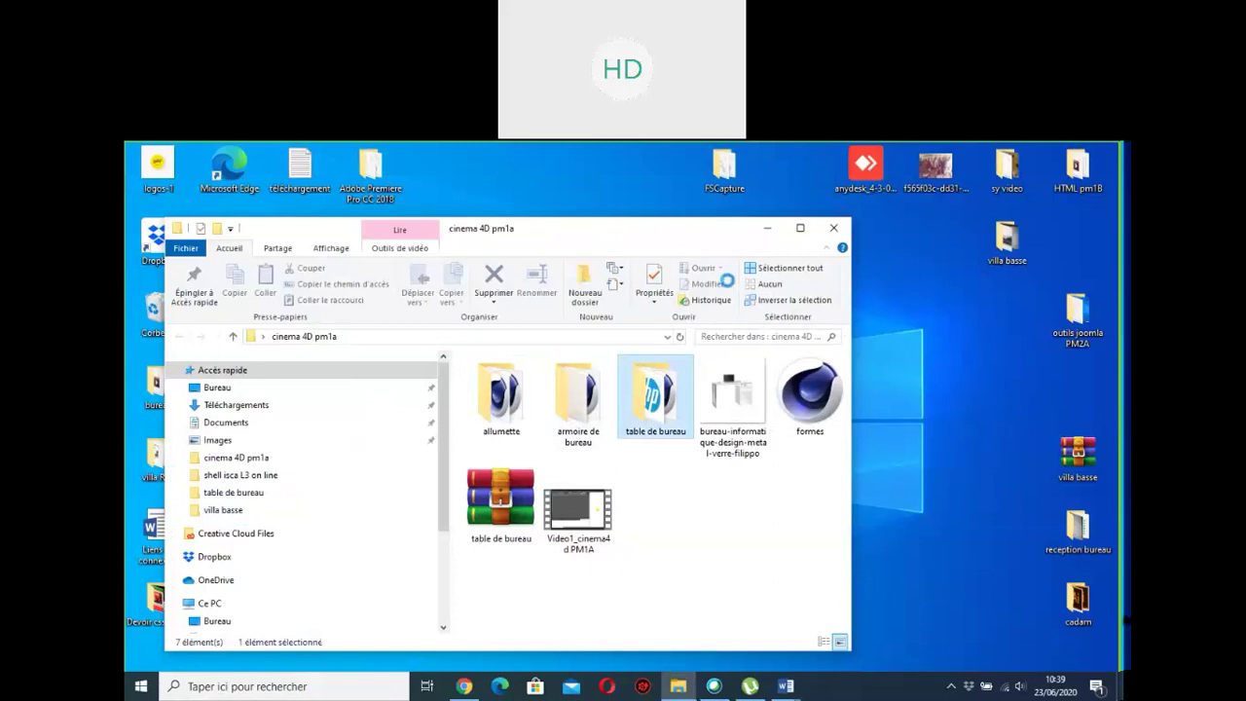
{"action": "key", "text": "Return"}
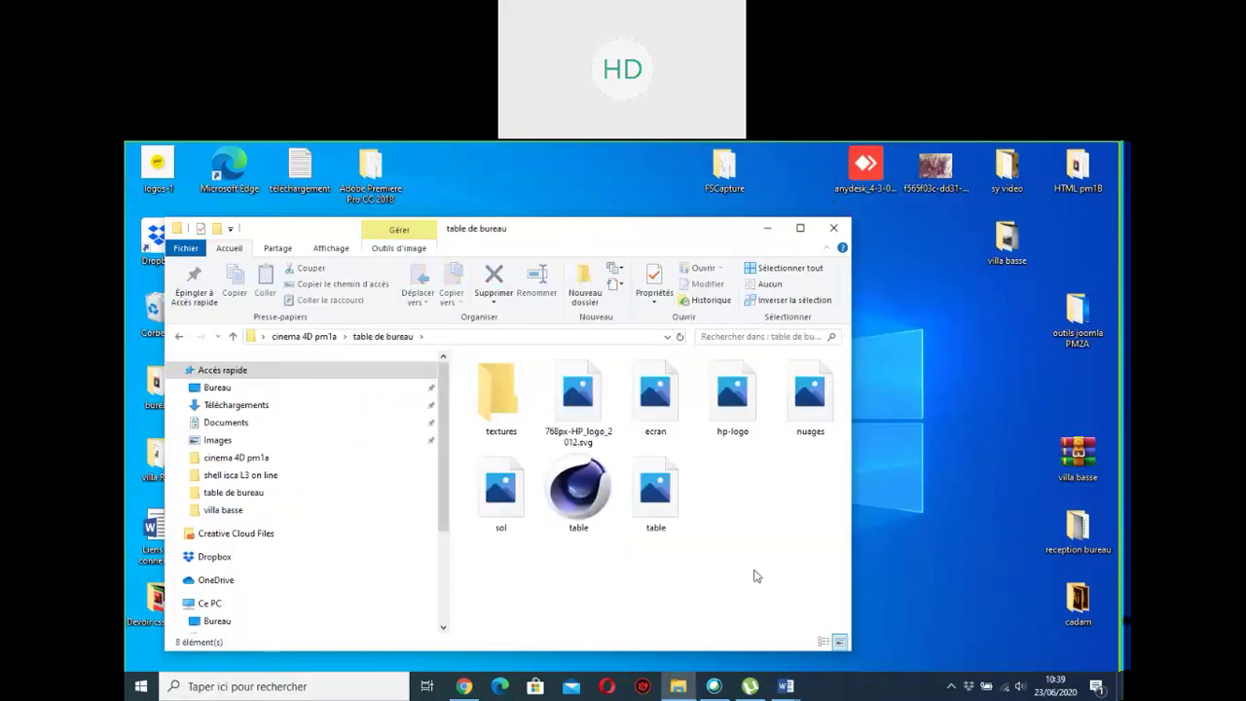
{"action": "left_click", "coordinate": [581, 506]}
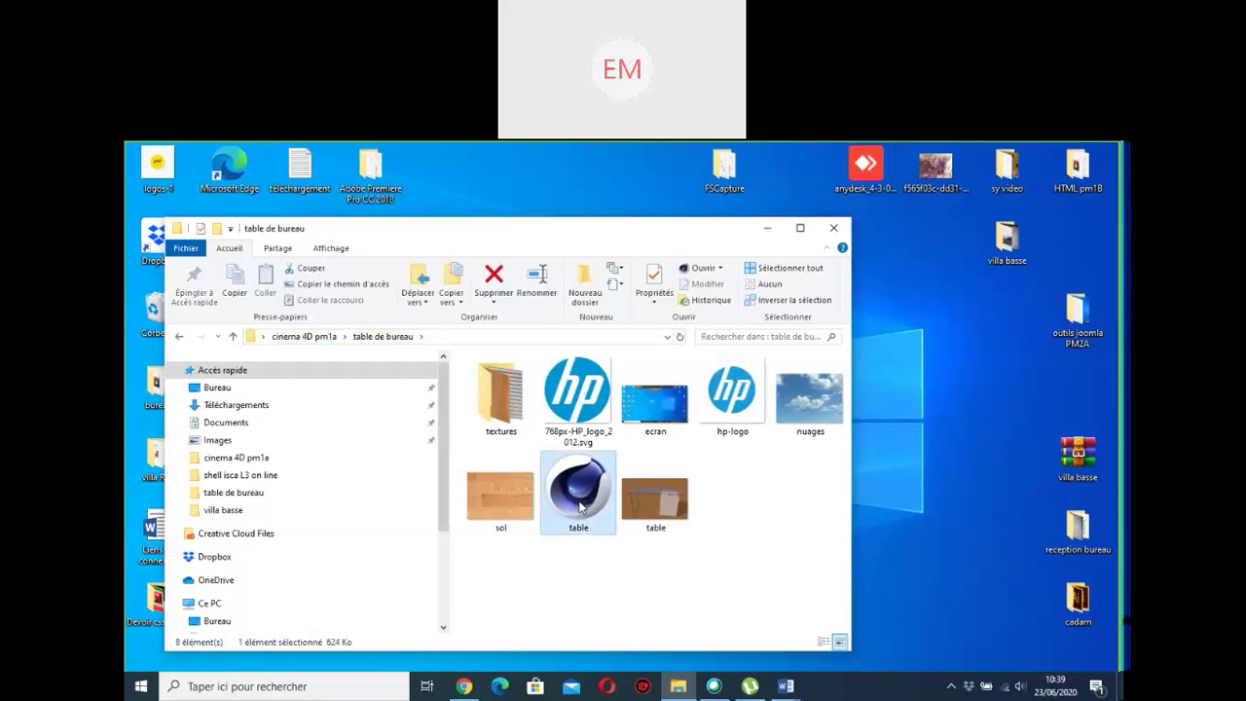
{"action": "double_click", "coordinate": [582, 506]}
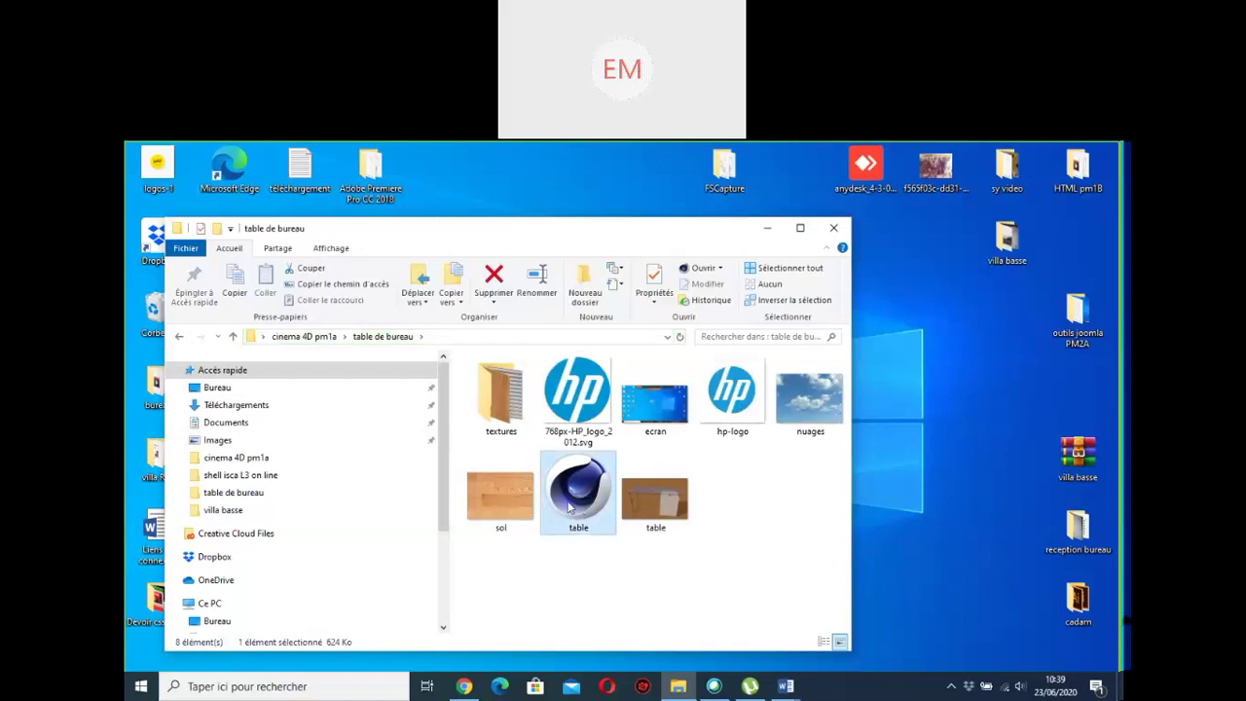
Step: Refresh the table de bureau folder and minimize its window
{"action": "right_click", "coordinate": [742, 551]}
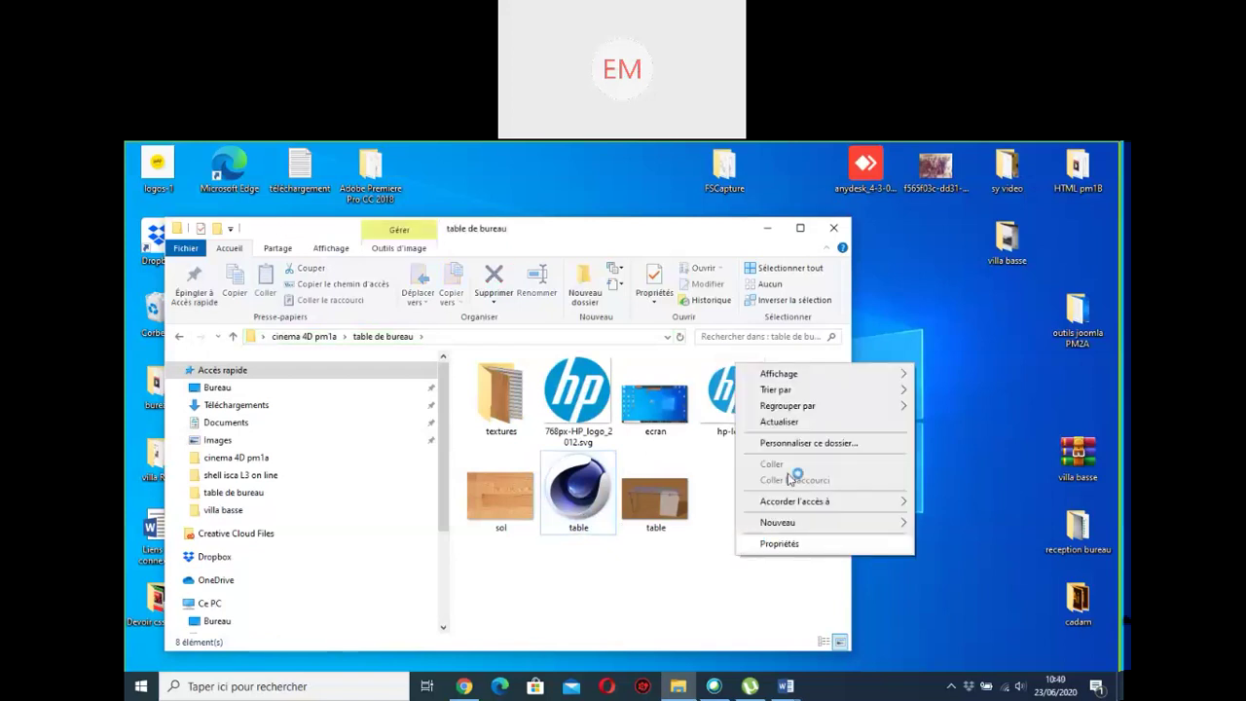
{"action": "left_click", "coordinate": [789, 423]}
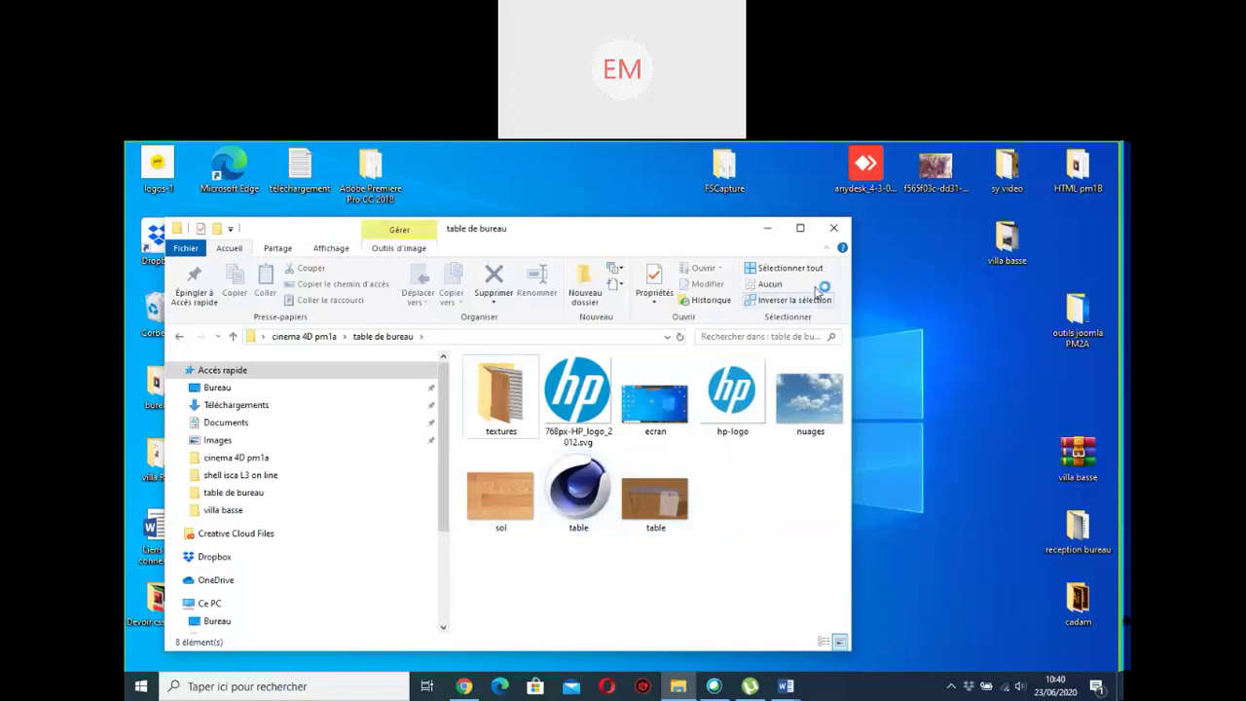
{"action": "left_click", "coordinate": [764, 232]}
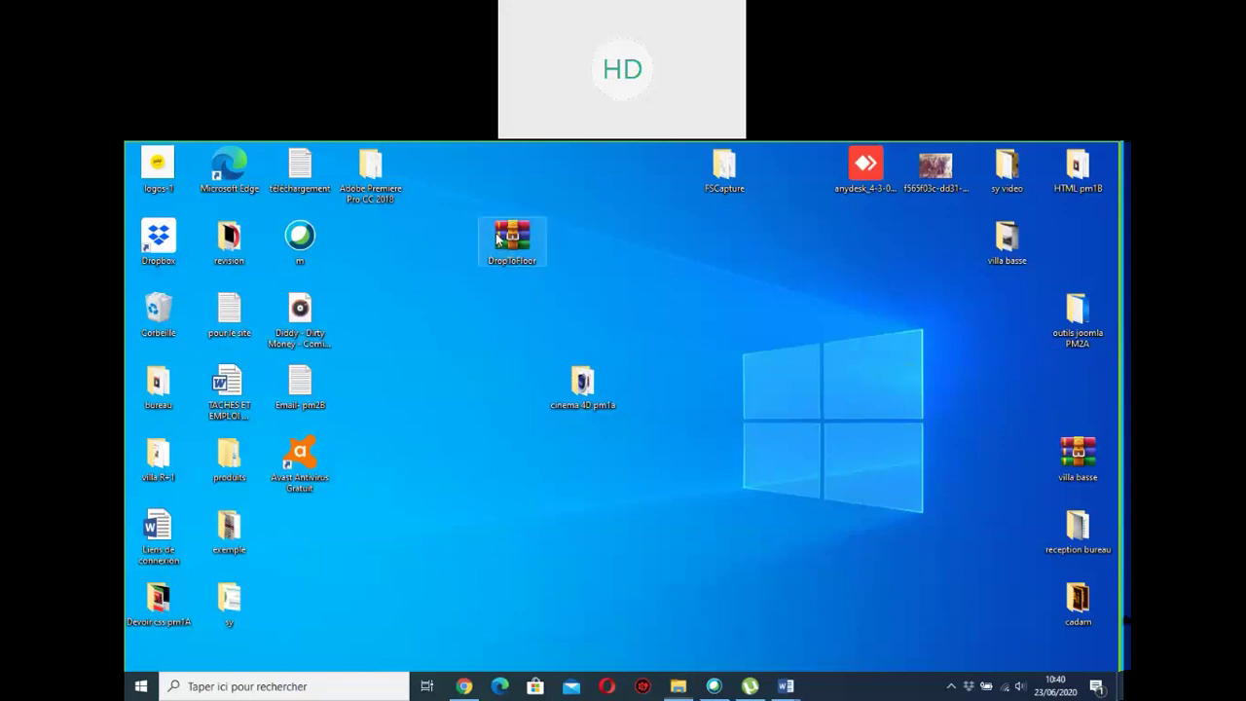
Step: Move the DropToFloor archive icon to the centre of the desktop
{"action": "mouse_move", "coordinate": [499, 242]}
{"action": "left_mouse_down"}
{"action": "mouse_move", "coordinate": [602, 489]}
{"action": "mouse_move", "coordinate": [582, 529]}
{"action": "mouse_move", "coordinate": [724, 382]}
{"action": "left_mouse_up"}
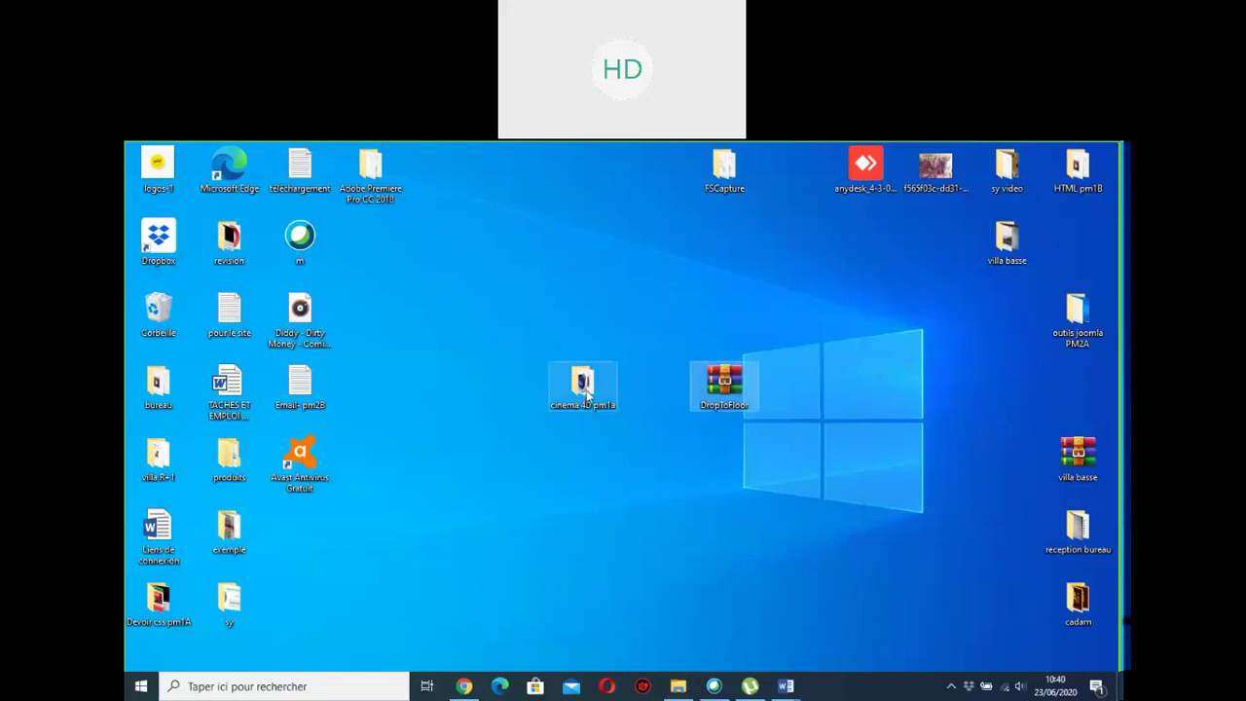
{"action": "left_click_drag", "start_coordinate": [582, 383], "coordinate": [475, 261]}
{"action": "left_click_drag", "start_coordinate": [699, 372], "coordinate": [560, 374]}
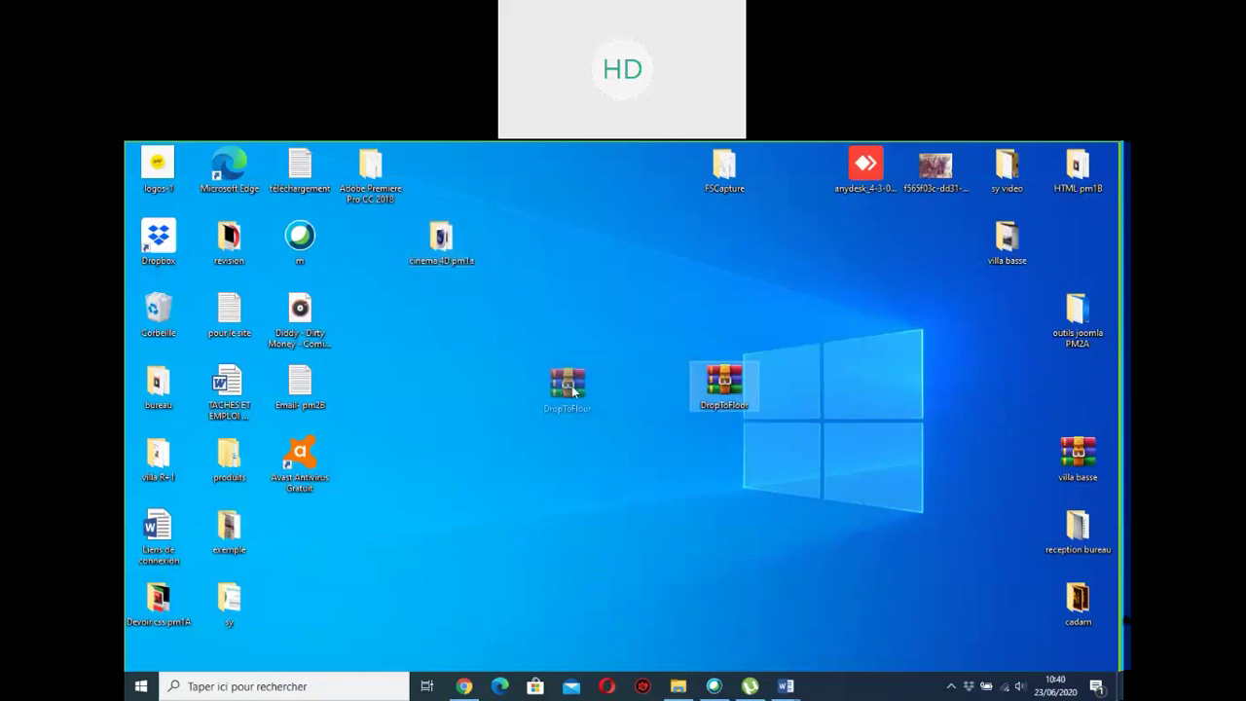
Step: Extract the DropToFloor archive onto the desktop with Extract Here
{"action": "double_click", "coordinate": [594, 390]}
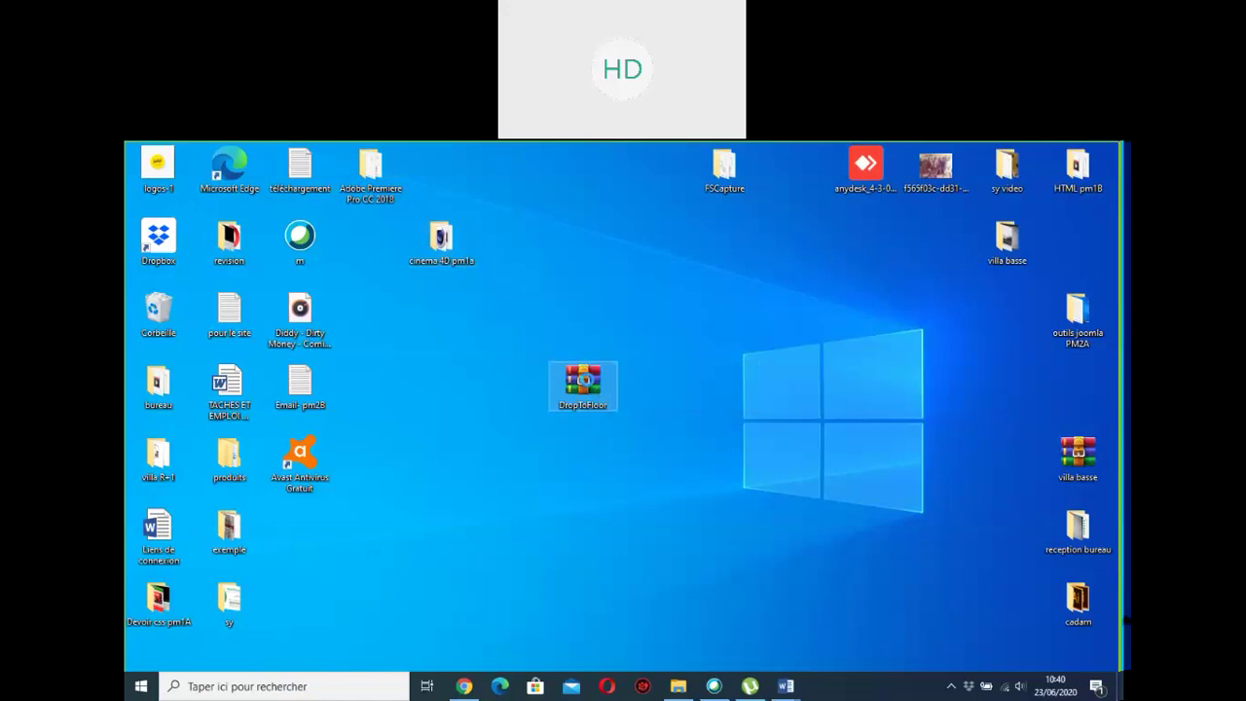
{"action": "right_click", "coordinate": [585, 380]}
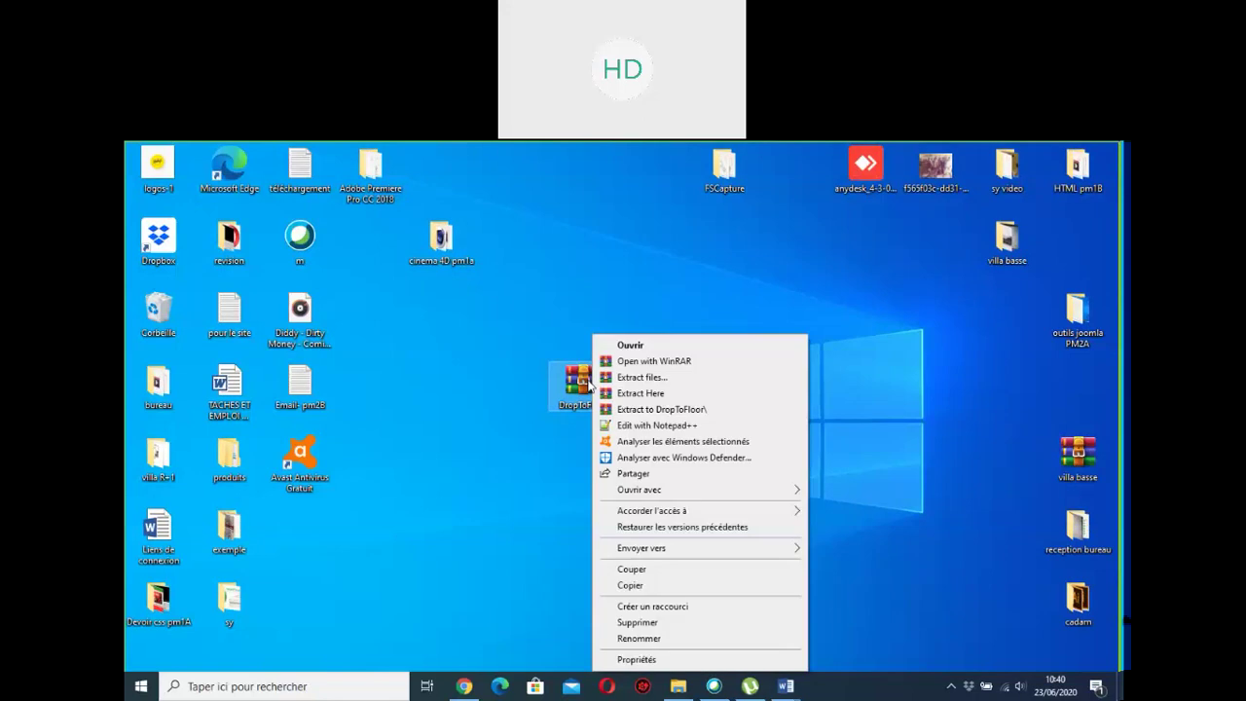
{"action": "left_click", "coordinate": [647, 394]}
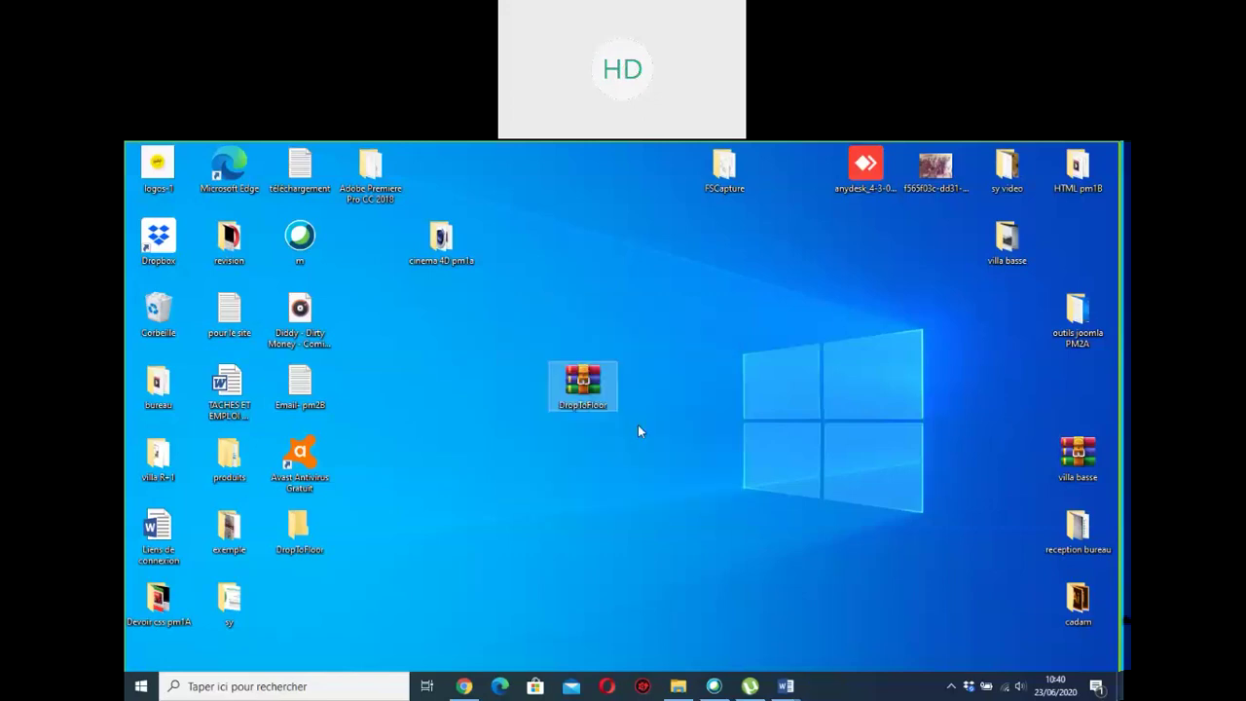
Step: Move the DropToFloor archive to the lower left and centre the extracted folder
{"action": "left_click_drag", "start_coordinate": [308, 538], "coordinate": [657, 463]}
{"action": "left_click_drag", "start_coordinate": [582, 385], "coordinate": [302, 545]}
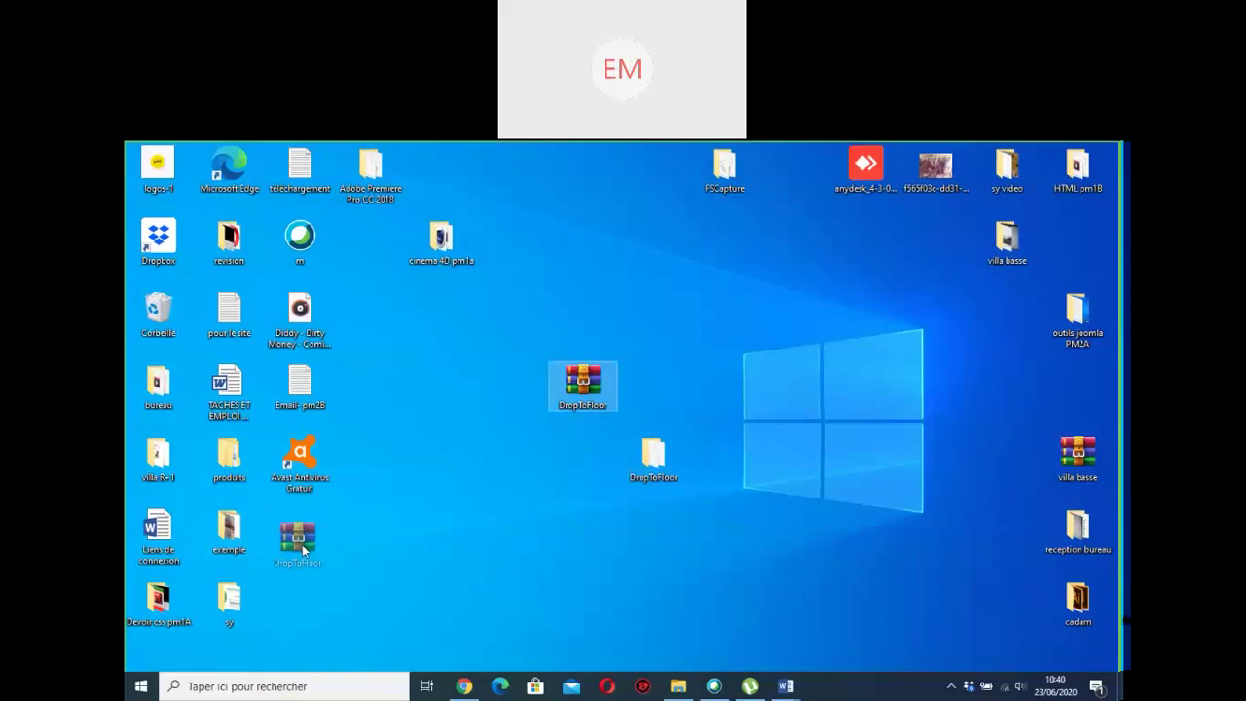
{"action": "left_click_drag", "start_coordinate": [651, 458], "coordinate": [651, 385]}
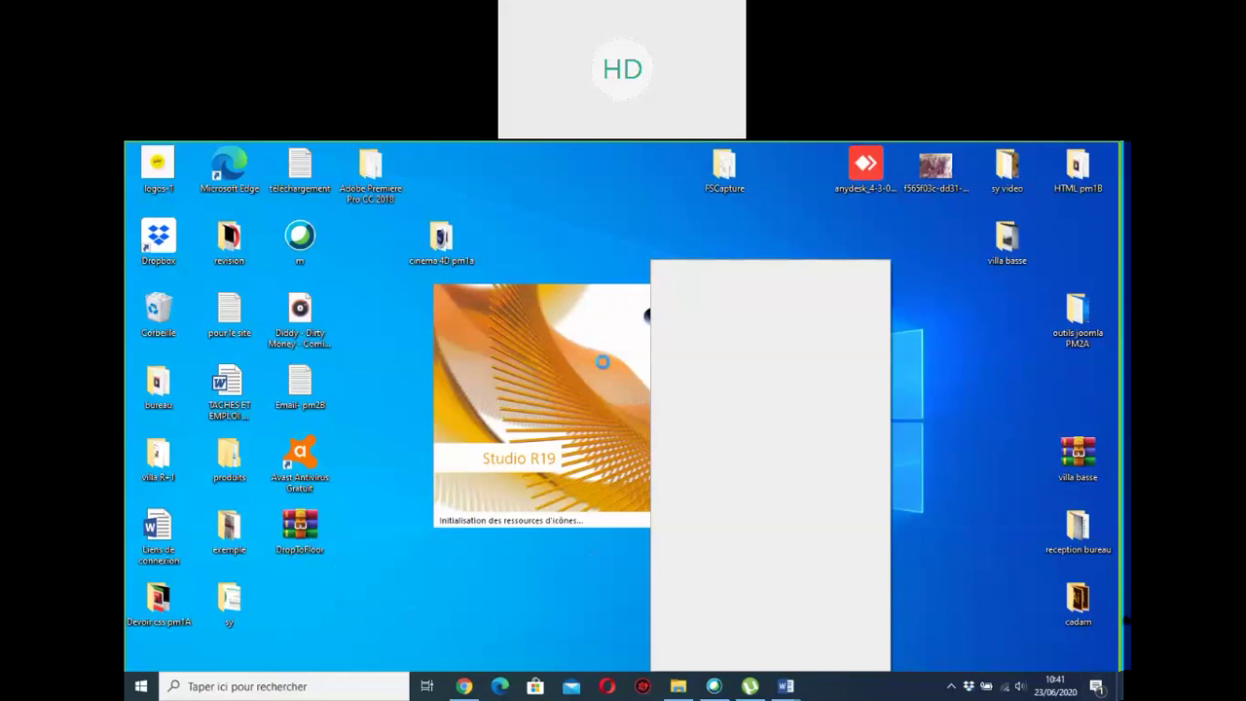
{"action": "left_click_drag", "start_coordinate": [653, 382], "coordinate": [552, 394]}
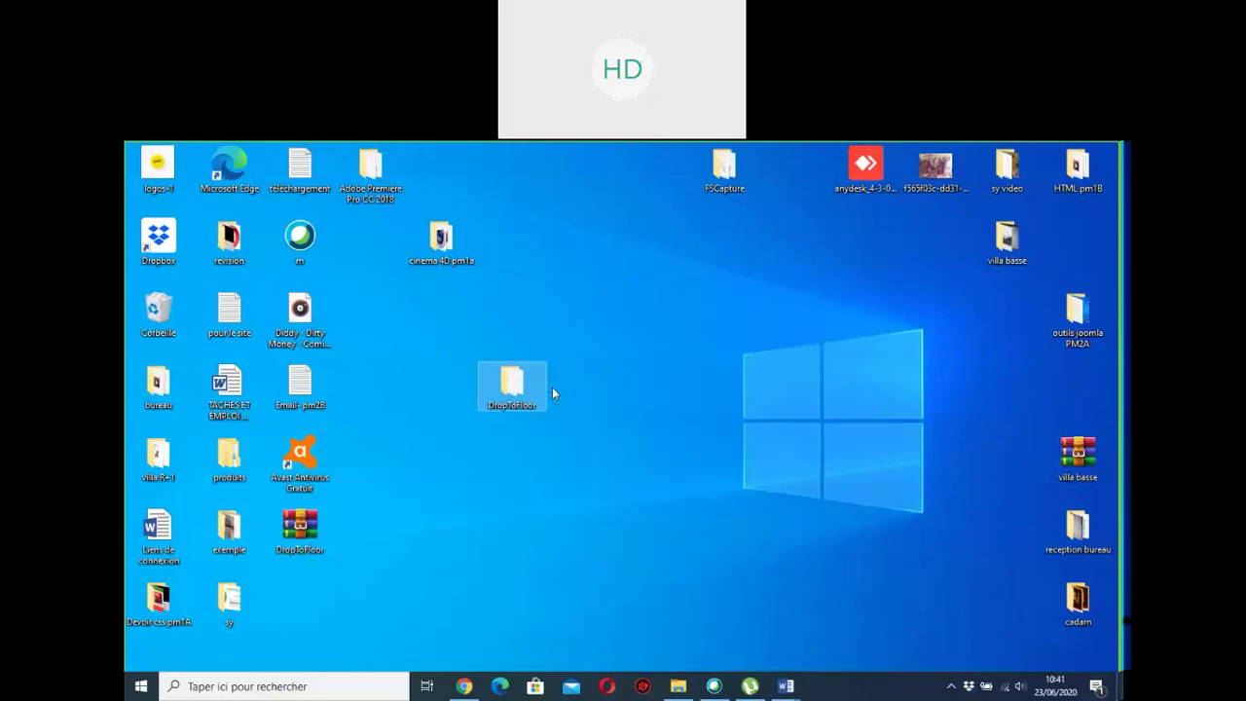
{"action": "left_click_drag", "start_coordinate": [512, 382], "coordinate": [580, 381]}
Step: Cut the DropToFloor folder so it can be moved
{"action": "double_click", "coordinate": [580, 381]}
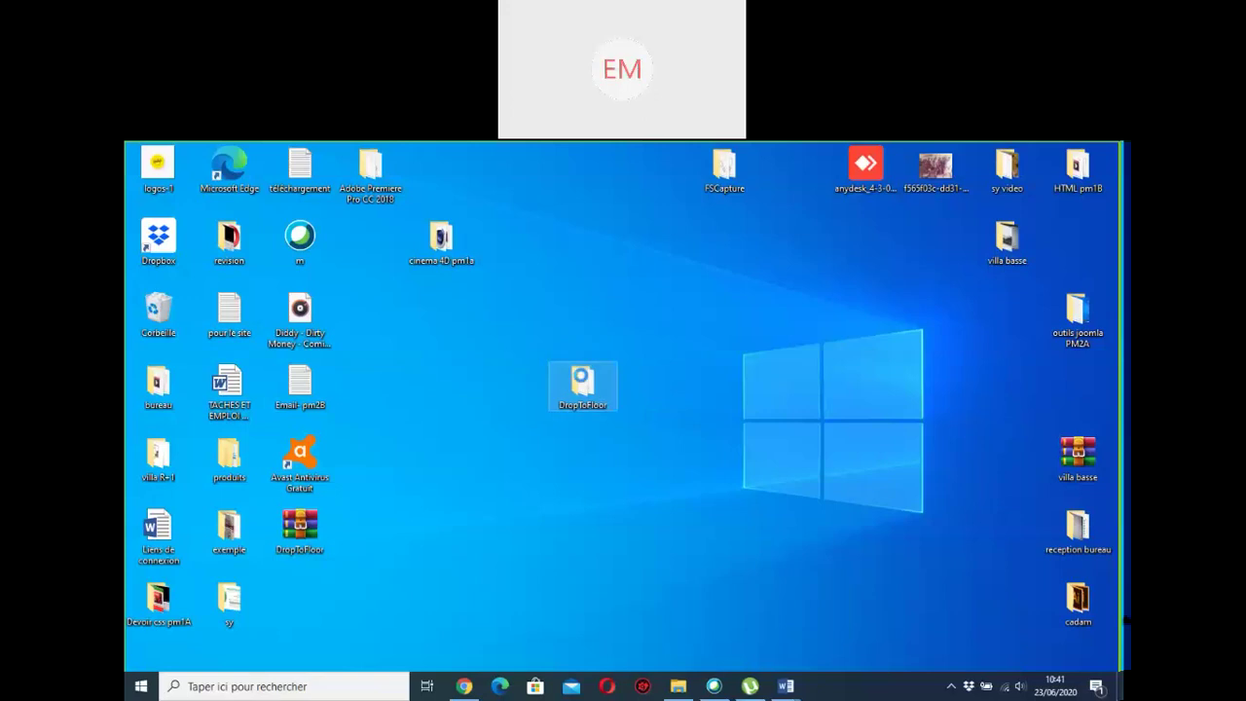
{"action": "right_click", "coordinate": [581, 382]}
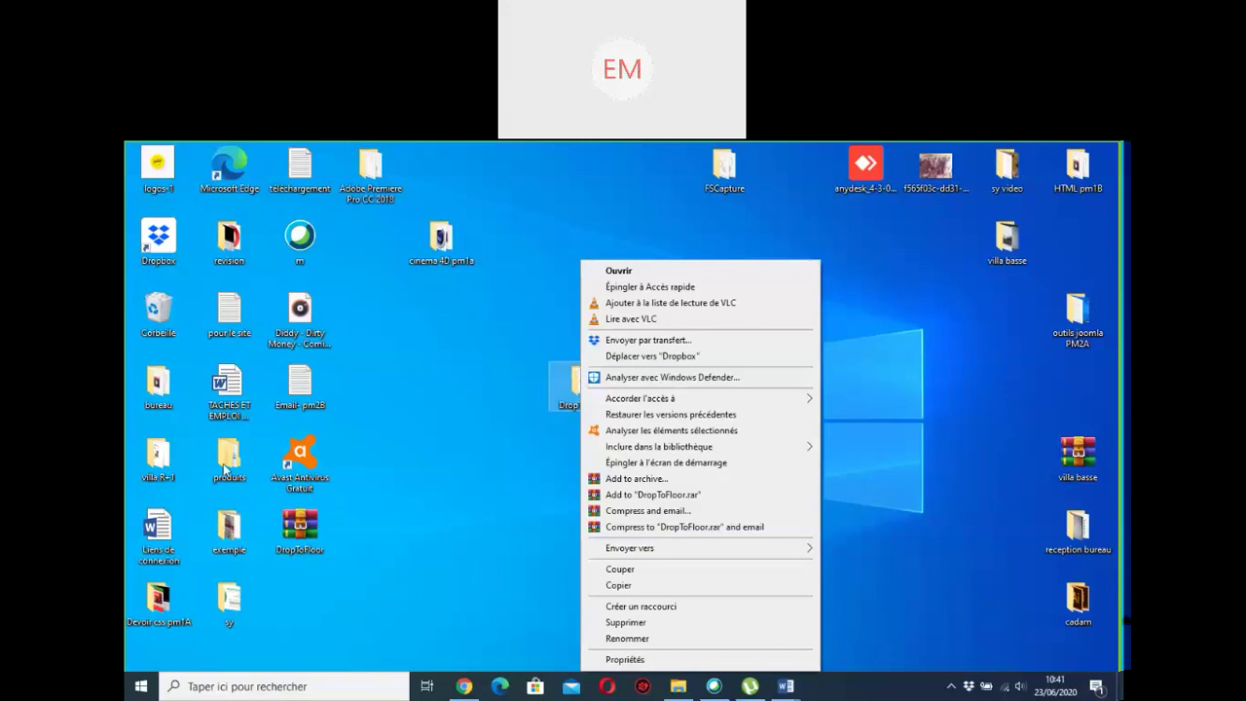
{"action": "left_click", "coordinate": [659, 571]}
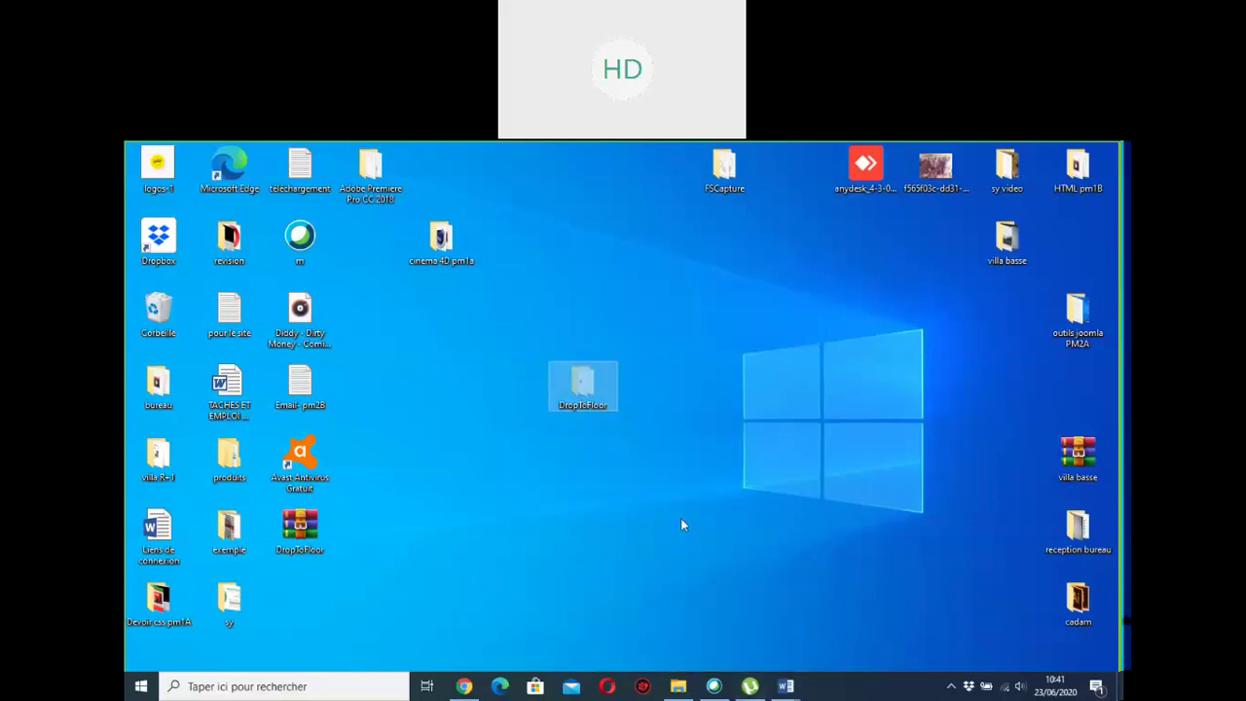
Step: Navigate from Ce PC through C: › Programmes › MAXON into the Cinema 4D R19 folder
{"action": "double_click", "coordinate": [583, 374]}
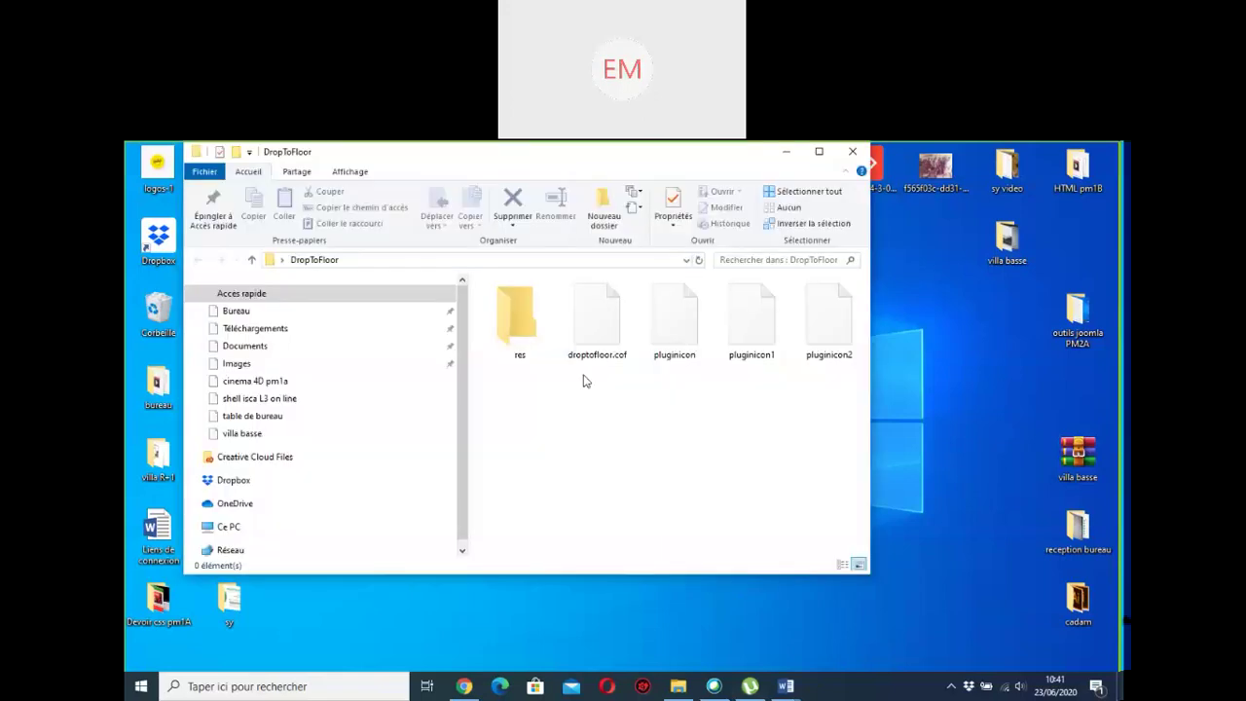
{"action": "left_click", "coordinate": [232, 529]}
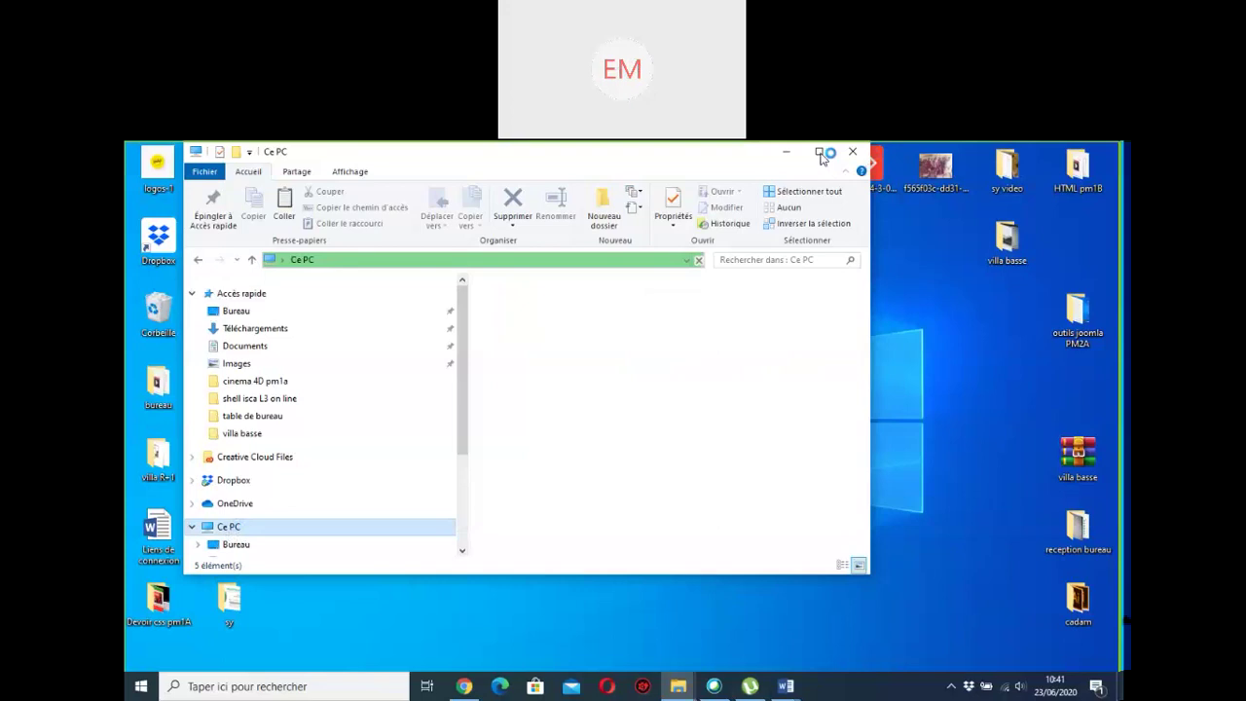
{"action": "left_click", "coordinate": [821, 154]}
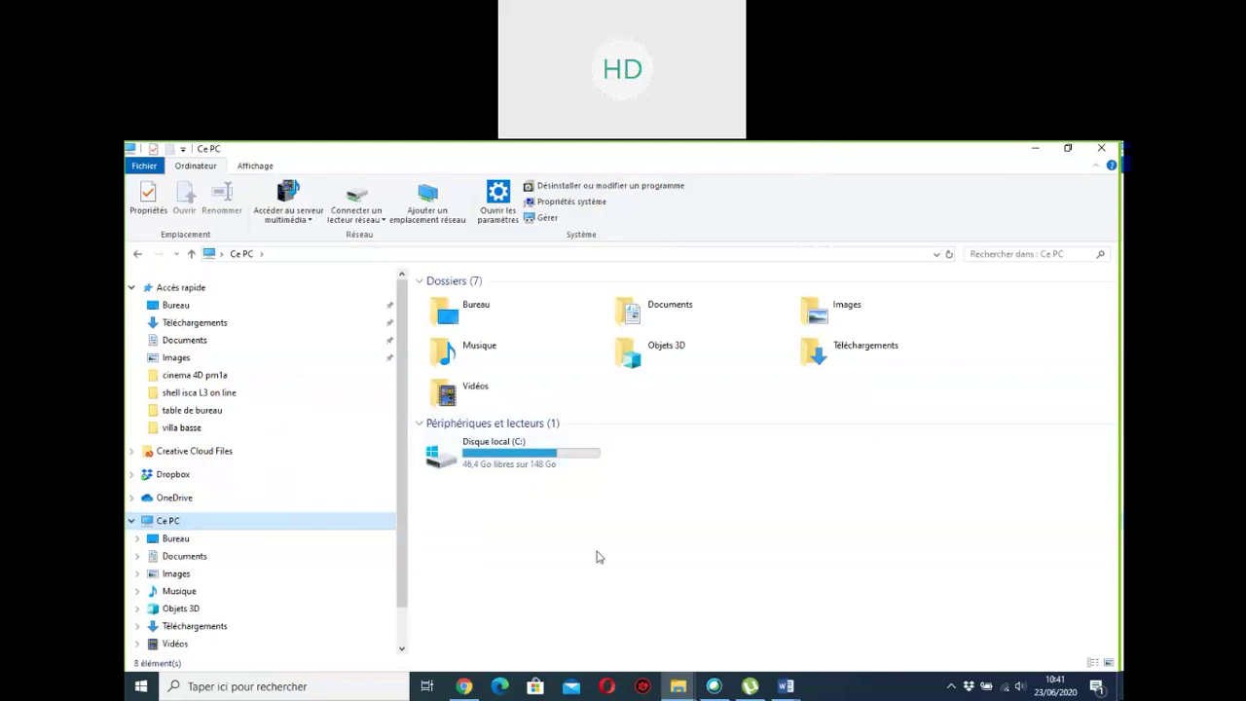
{"action": "double_click", "coordinate": [506, 454]}
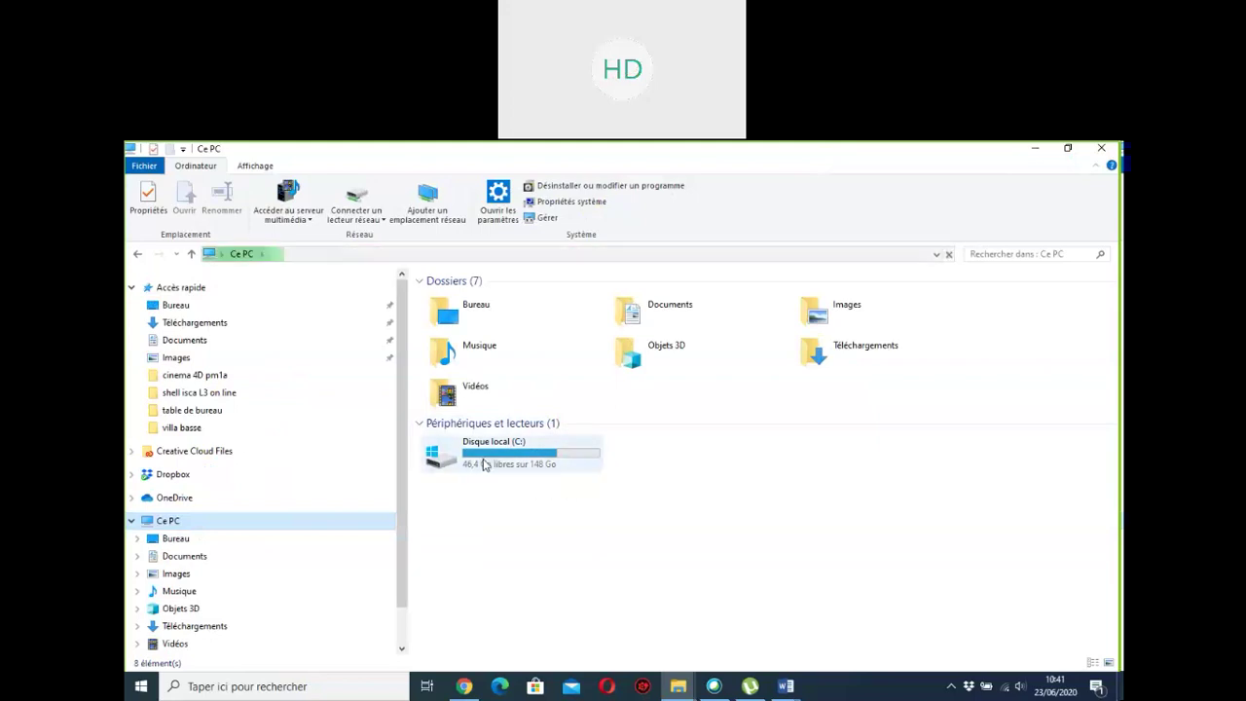
{"action": "double_click", "coordinate": [485, 461]}
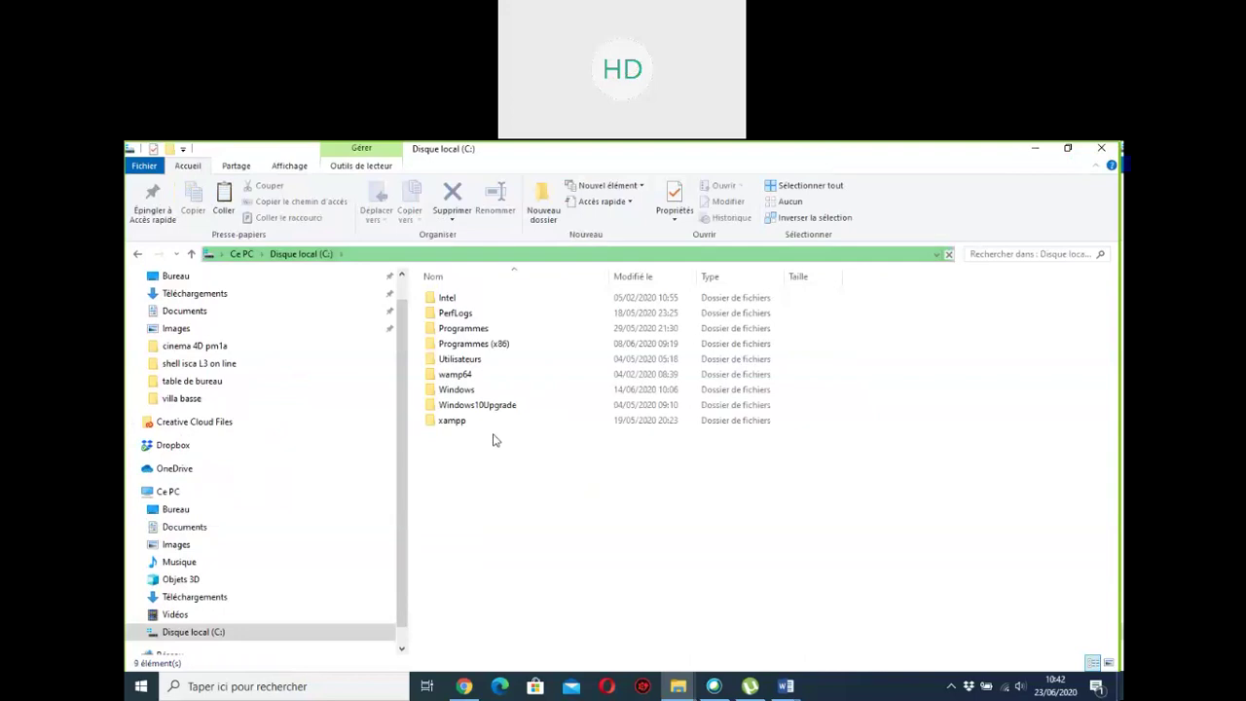
{"action": "double_click", "coordinate": [460, 331]}
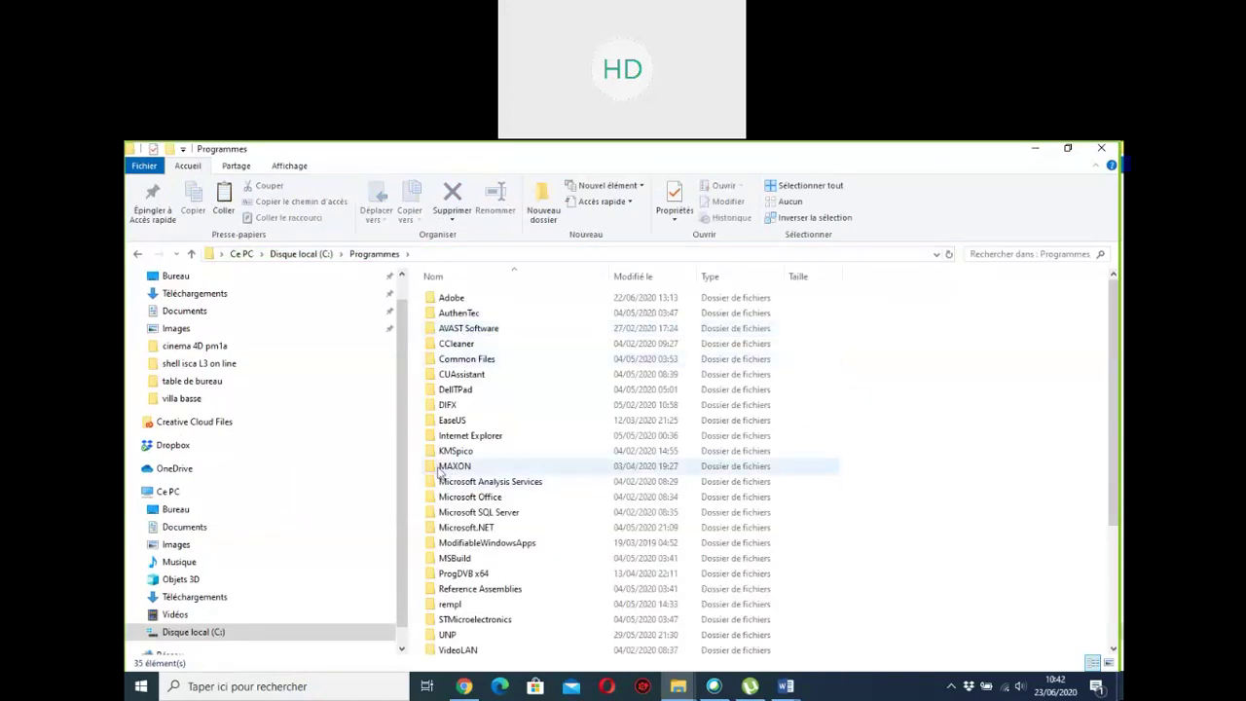
{"action": "double_click", "coordinate": [456, 470]}
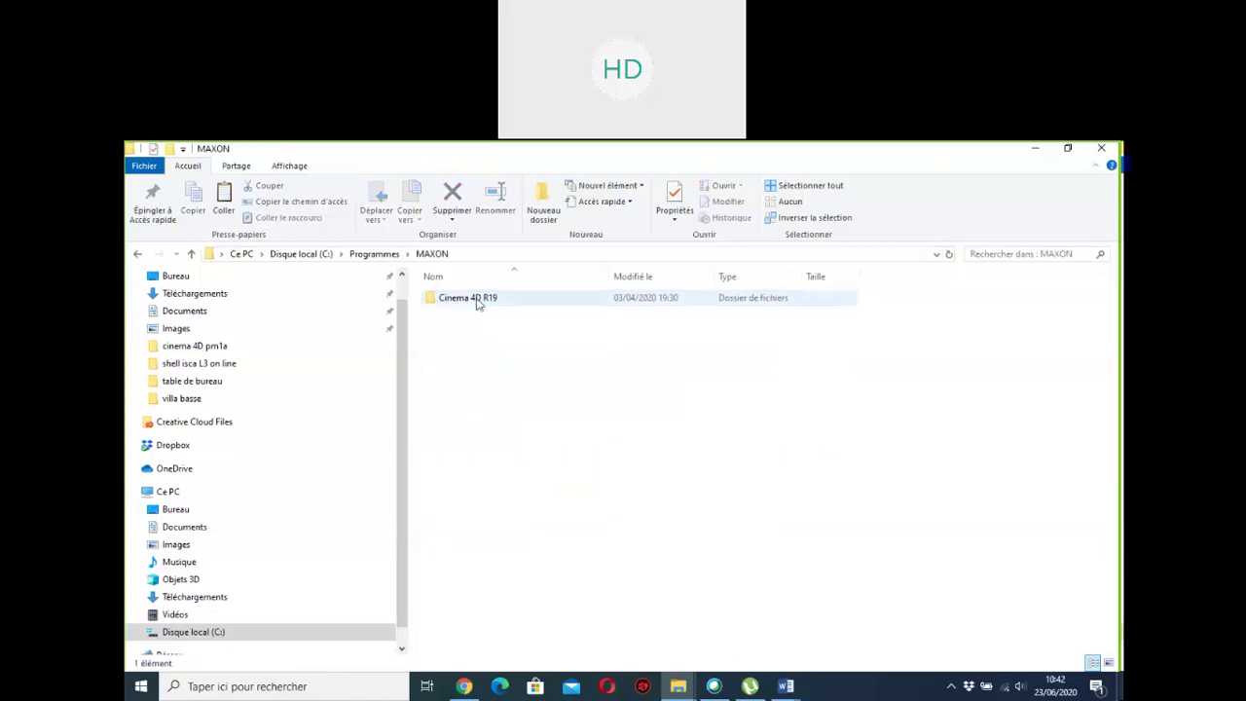
{"action": "left_click", "coordinate": [477, 304]}
{"action": "double_click", "coordinate": [478, 304]}
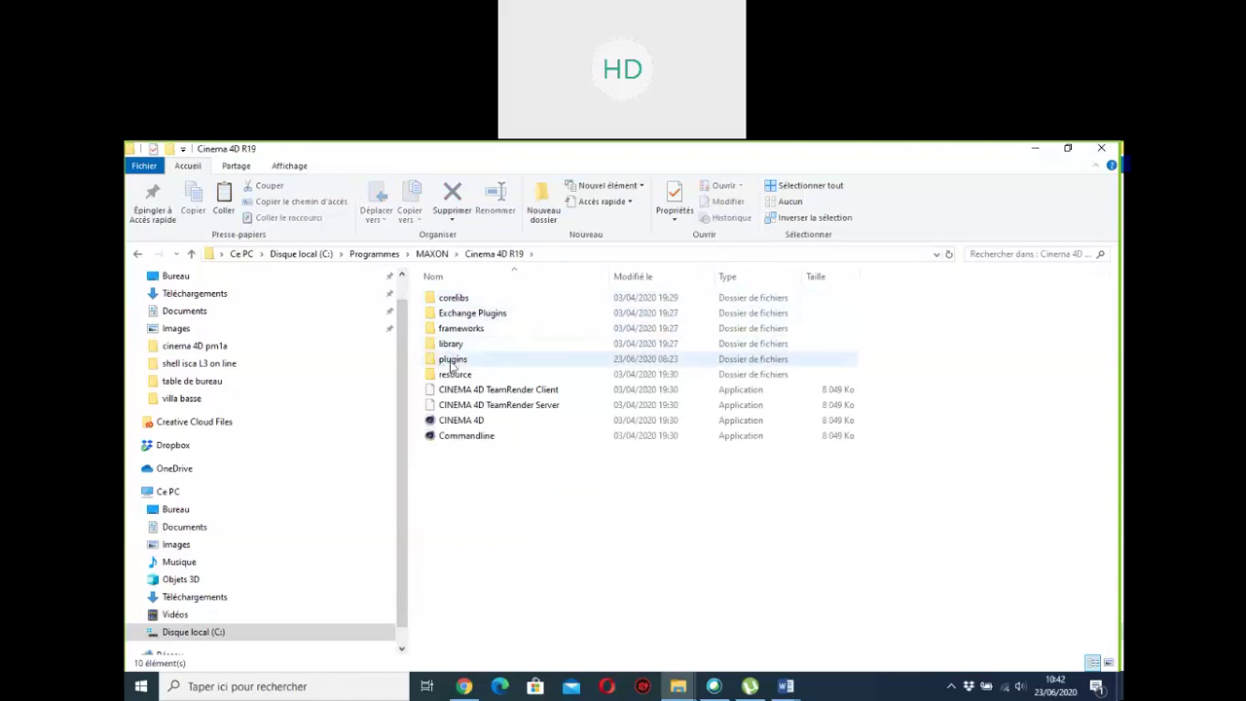
Step: Check the plugins folder containing DropToFloor, then close the Explorer window
{"action": "double_click", "coordinate": [454, 362]}
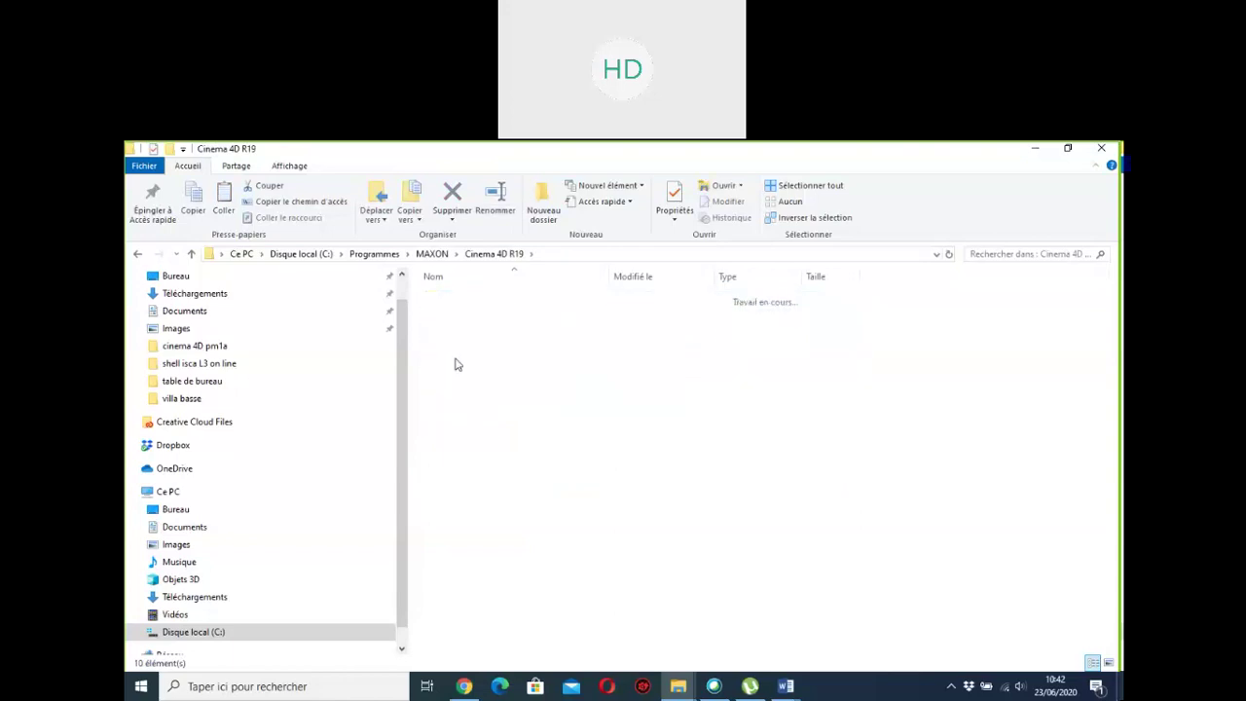
{"action": "left_click", "coordinate": [444, 313]}
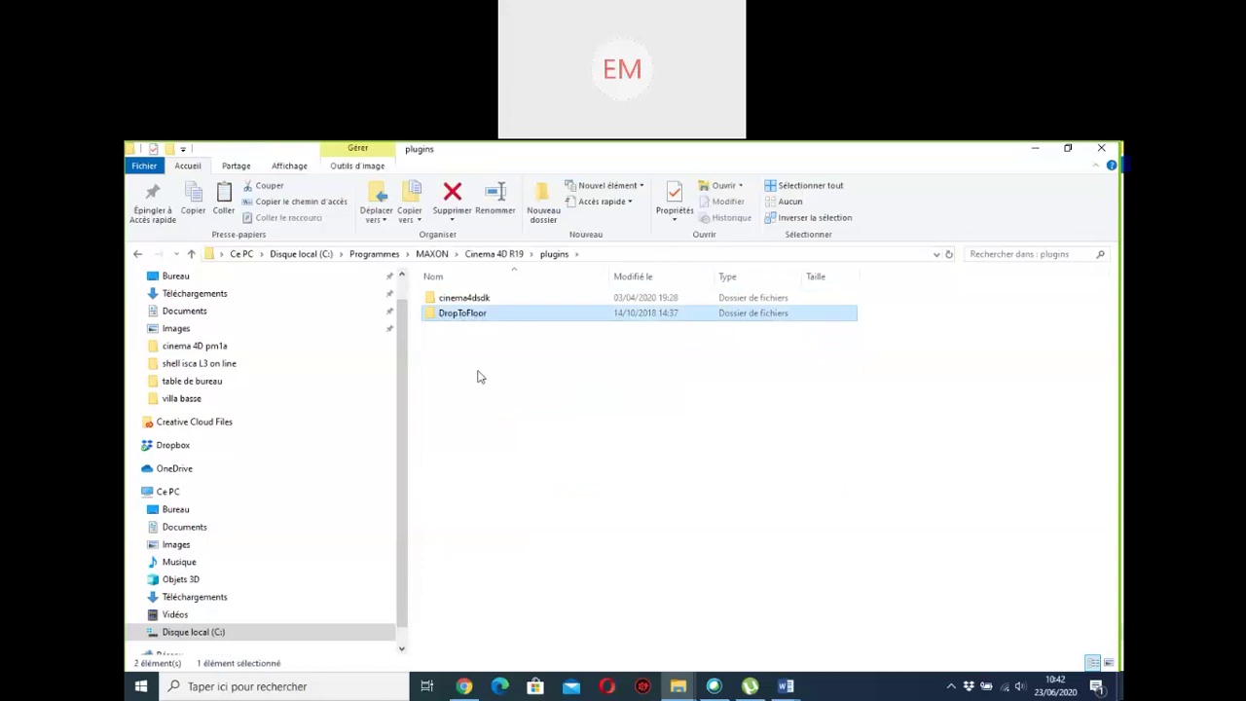
{"action": "left_click", "coordinate": [605, 448]}
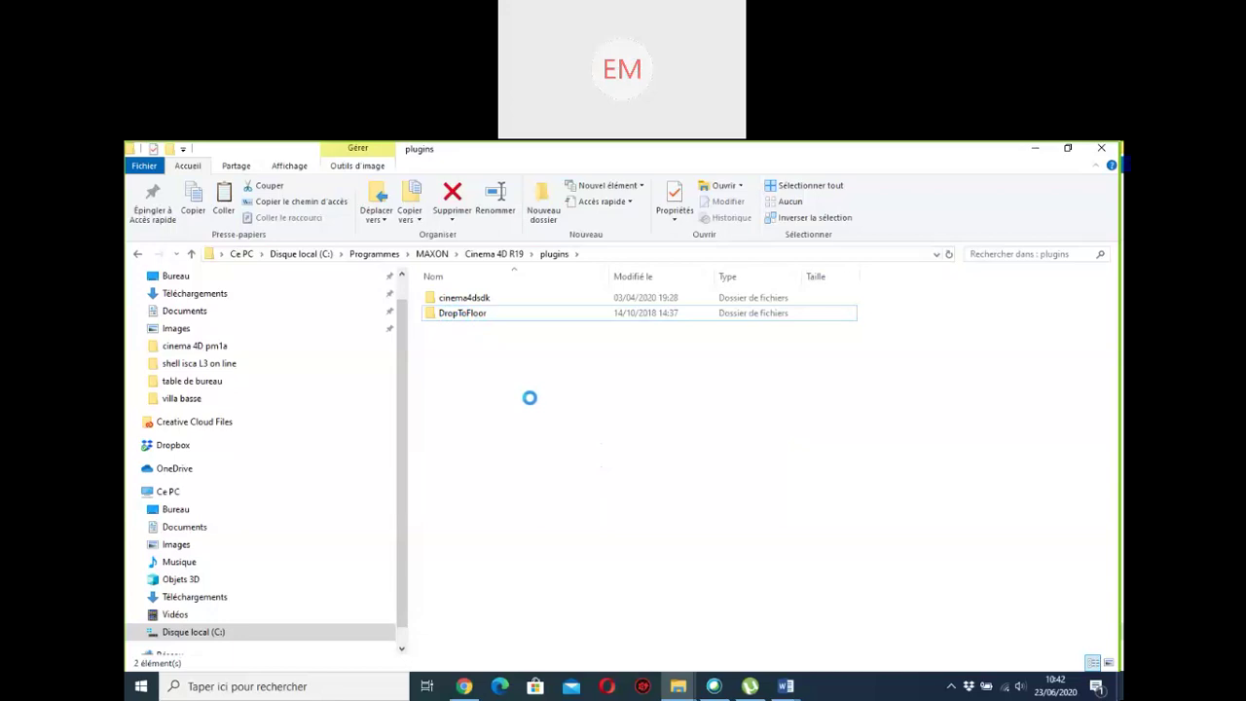
{"action": "right_click", "coordinate": [478, 371]}
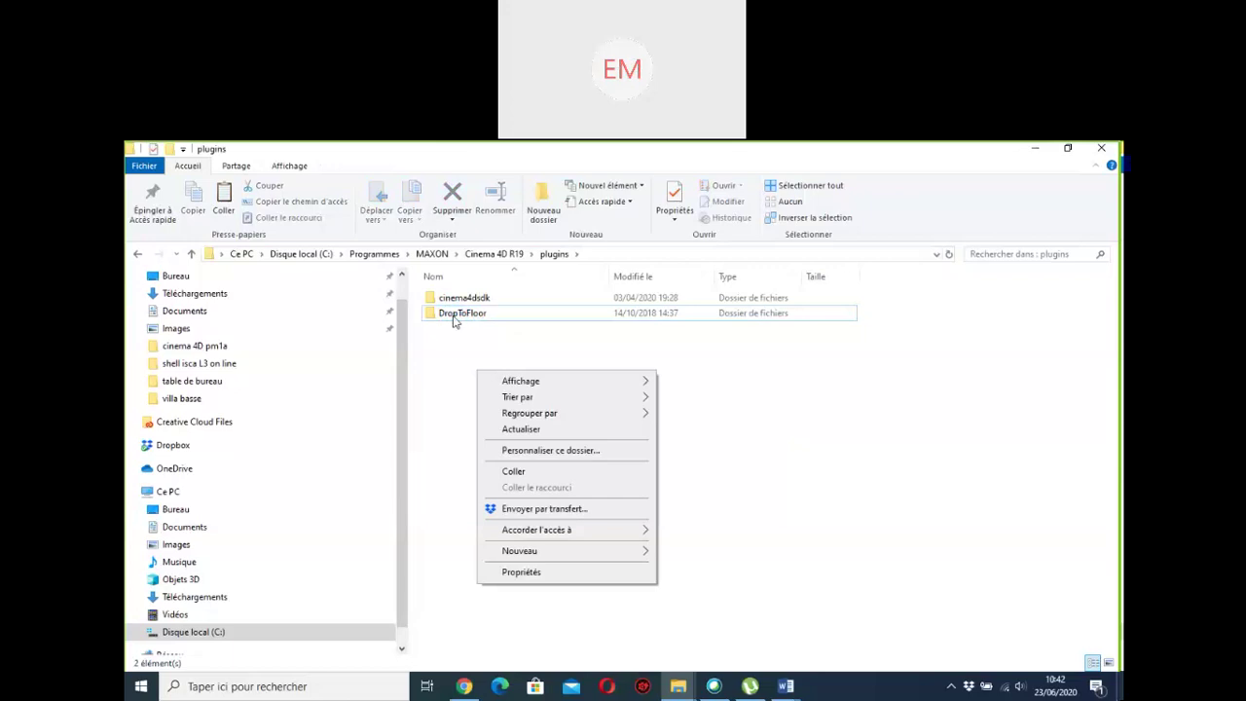
{"action": "left_click", "coordinate": [848, 373]}
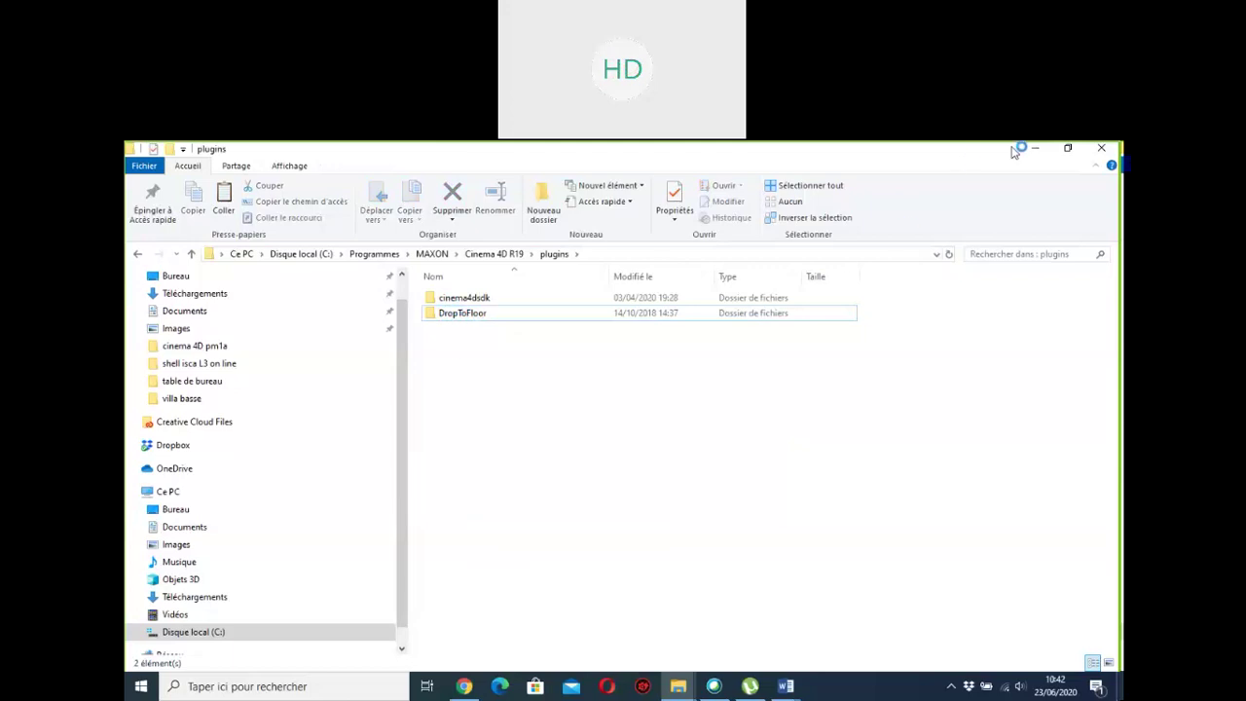
{"action": "left_click", "coordinate": [1101, 152]}
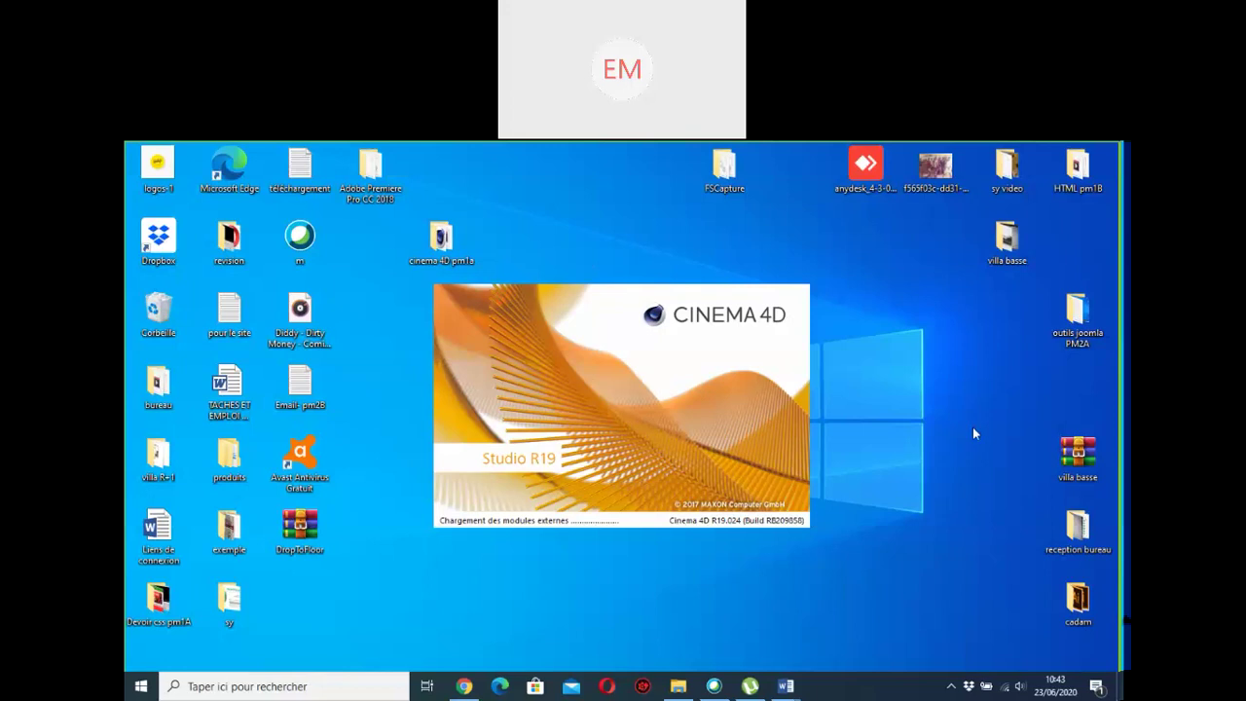
{"action": "right_click", "coordinate": [929, 413]}
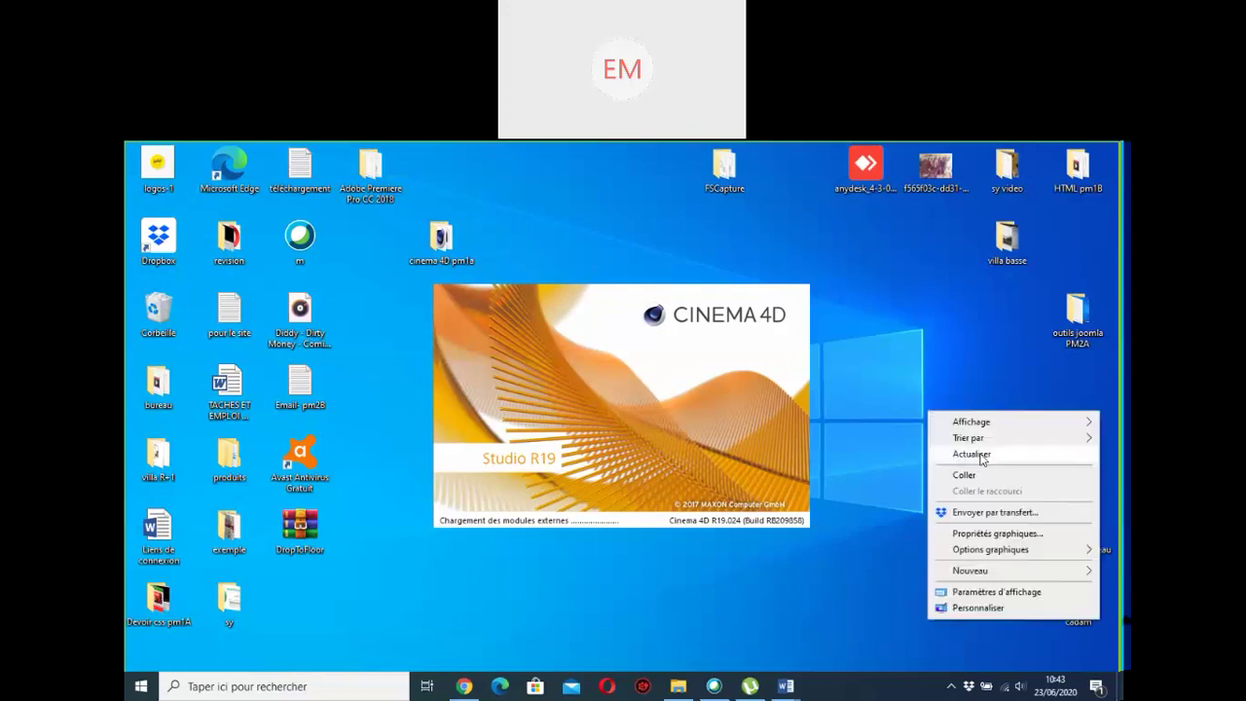
{"action": "left_click", "coordinate": [950, 451]}
{"action": "right_click", "coordinate": [941, 373]}
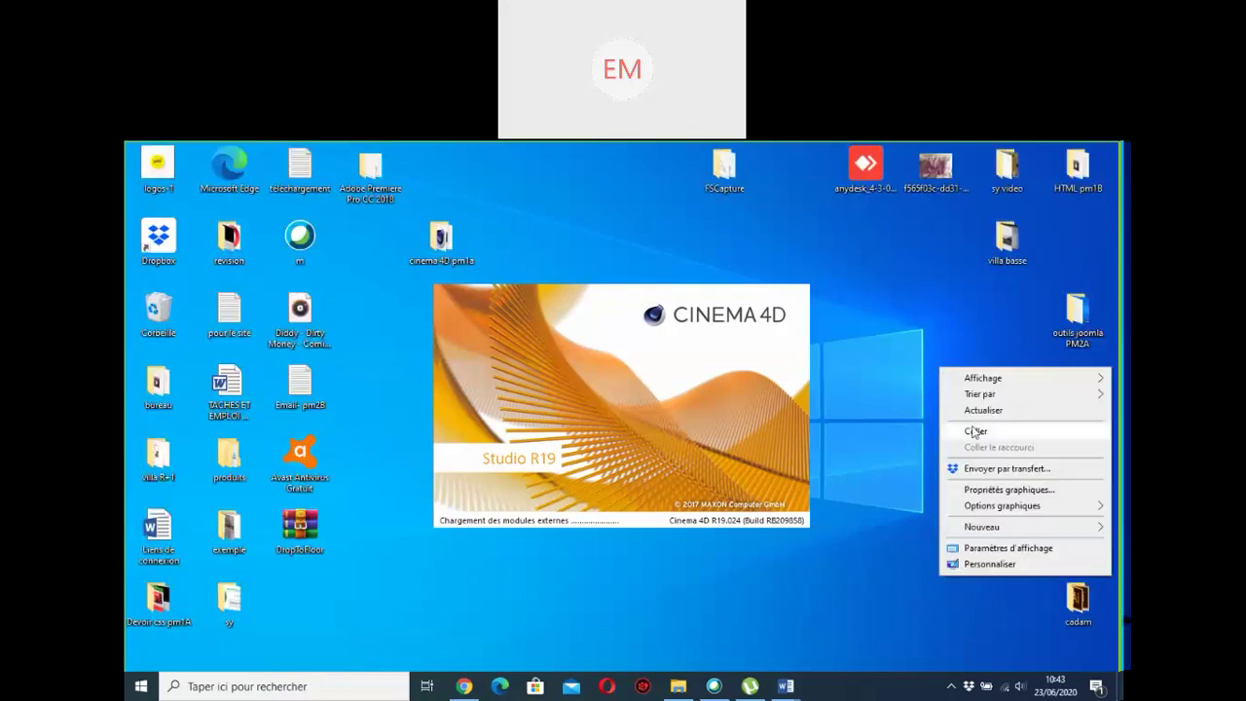
{"action": "left_click", "coordinate": [969, 412]}
{"action": "right_click", "coordinate": [930, 352]}
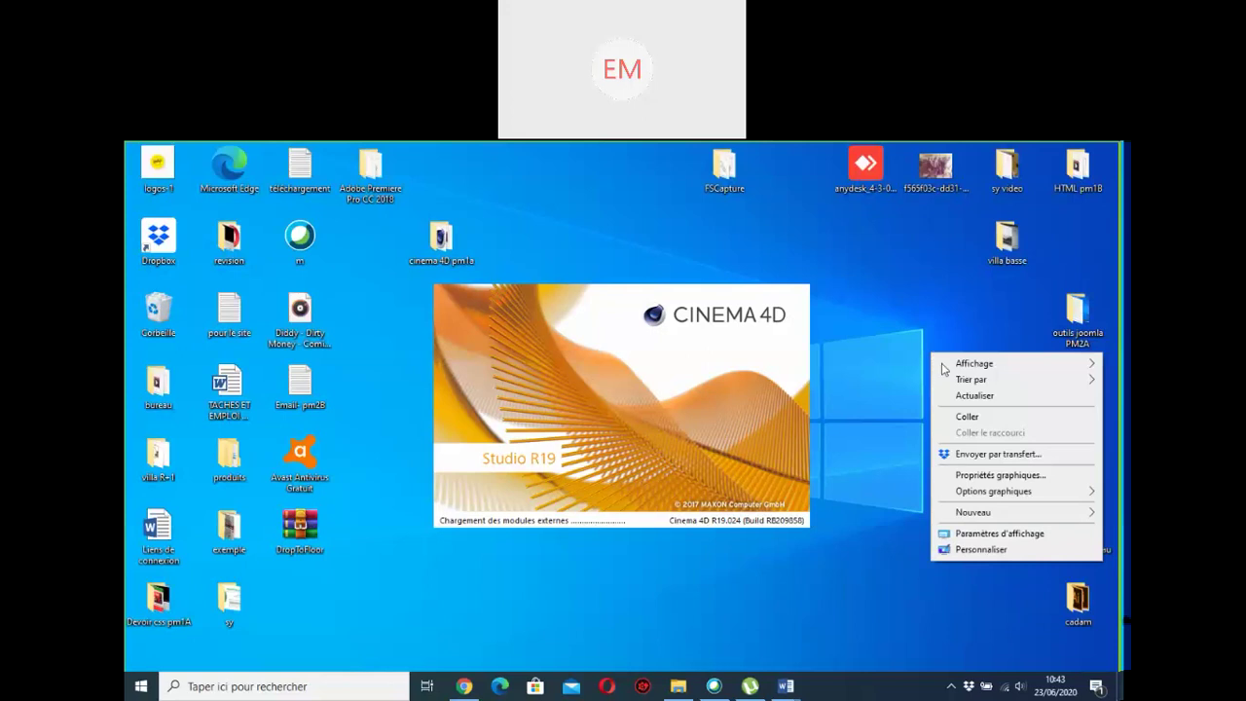
{"action": "left_click", "coordinate": [952, 397]}
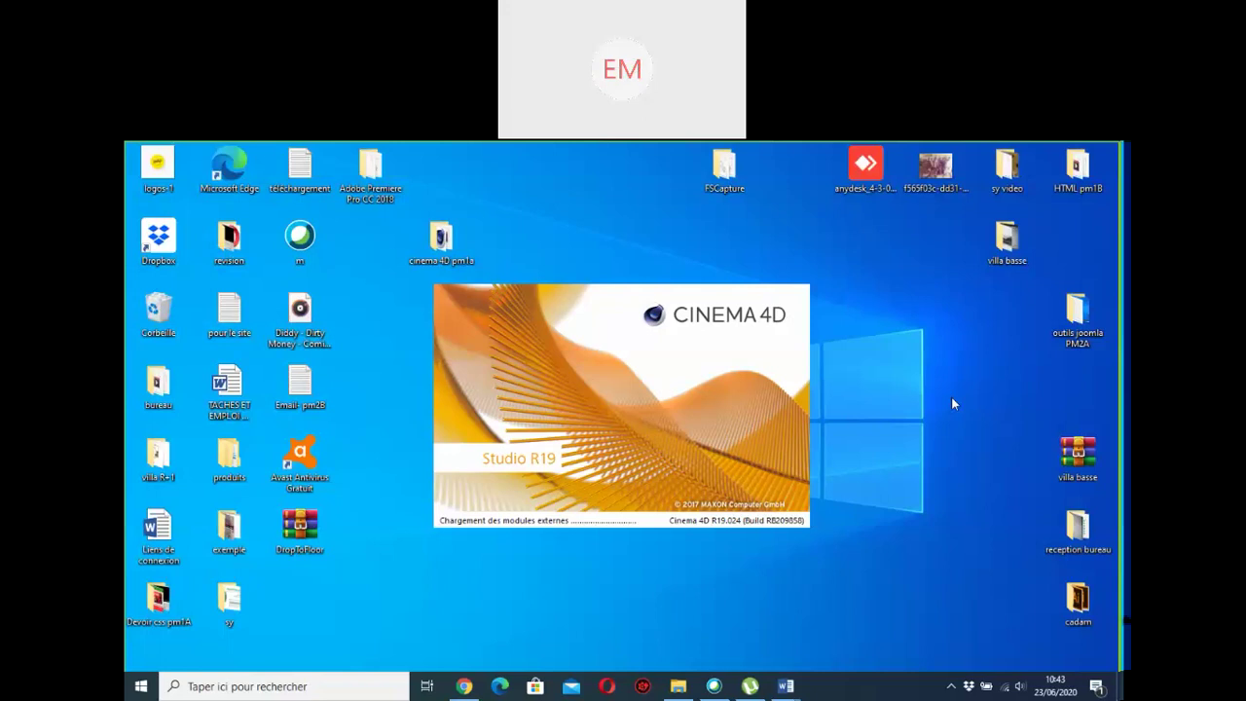
{"action": "right_click", "coordinate": [924, 357]}
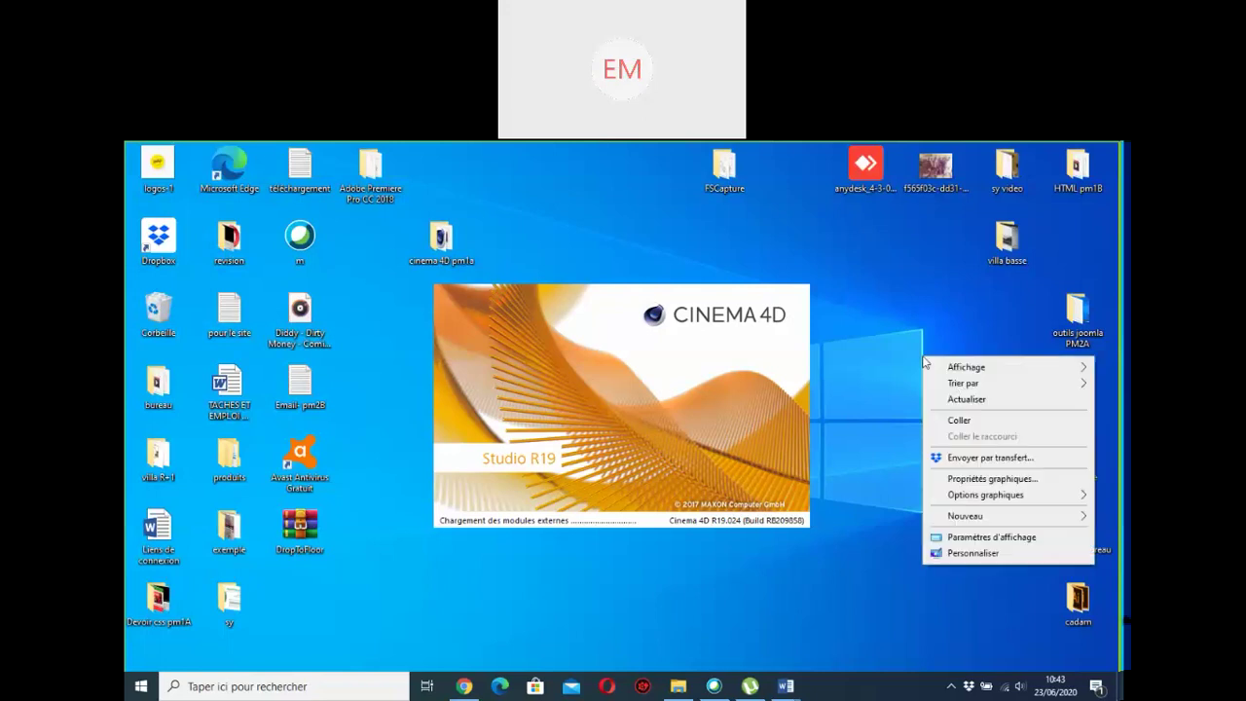
{"action": "left_click", "coordinate": [968, 399]}
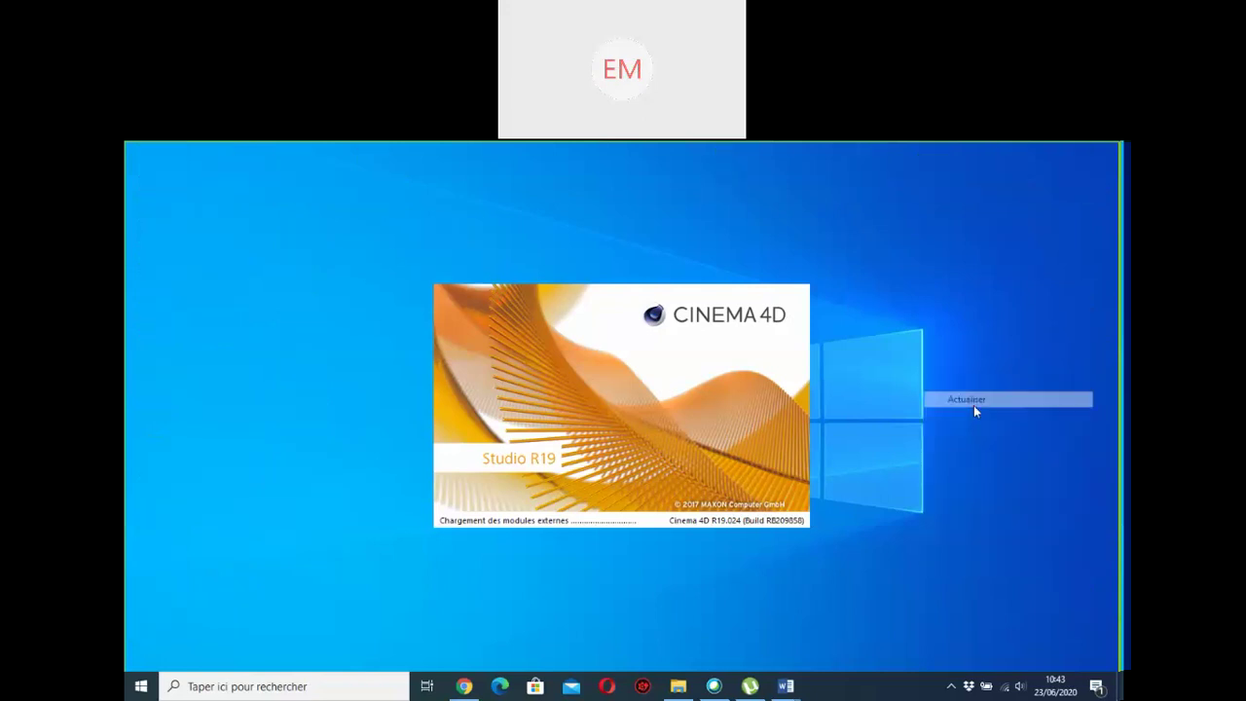
{"action": "right_click", "coordinate": [873, 326]}
{"action": "left_click", "coordinate": [896, 360]}
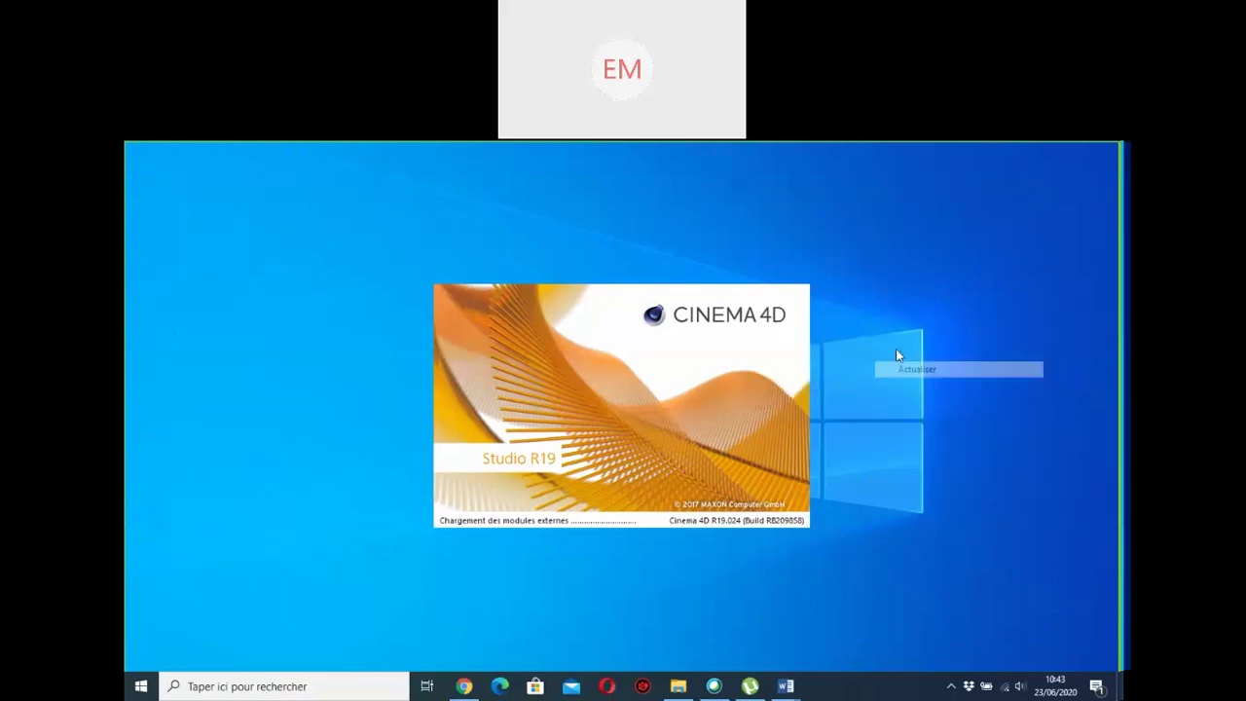
{"action": "right_click", "coordinate": [892, 339]}
{"action": "left_click", "coordinate": [910, 384]}
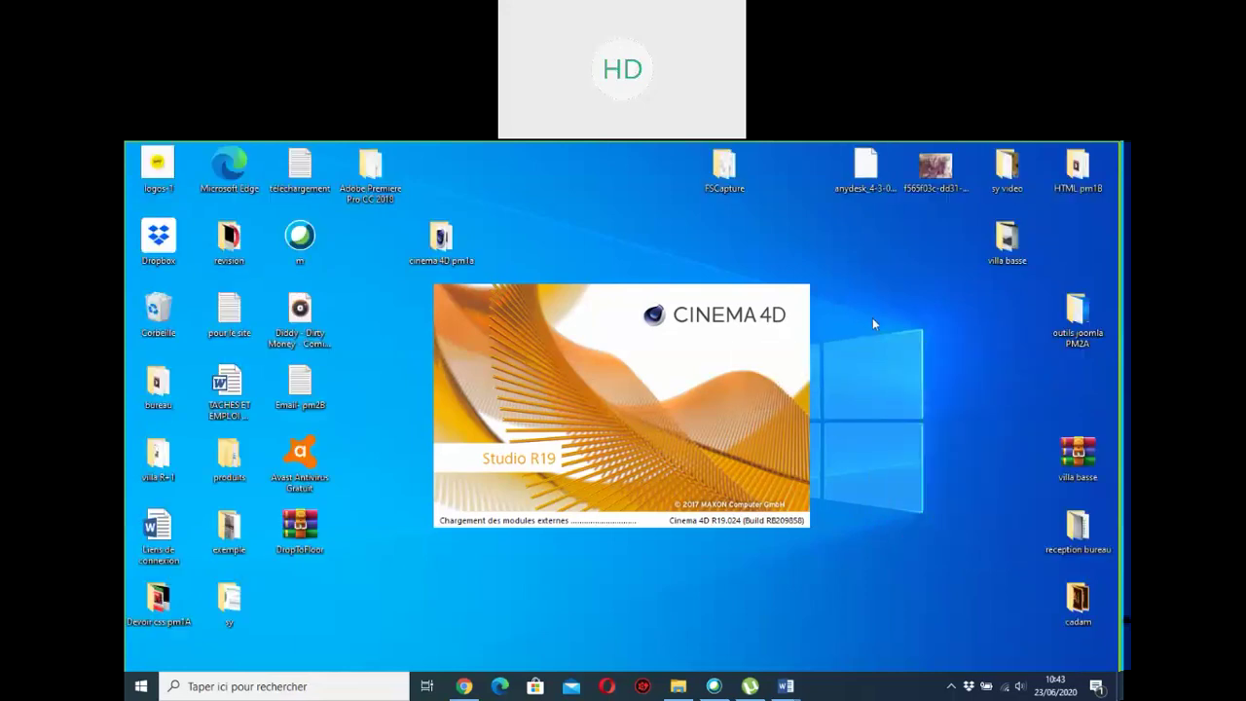
{"action": "right_click", "coordinate": [872, 317]}
{"action": "left_click", "coordinate": [886, 349]}
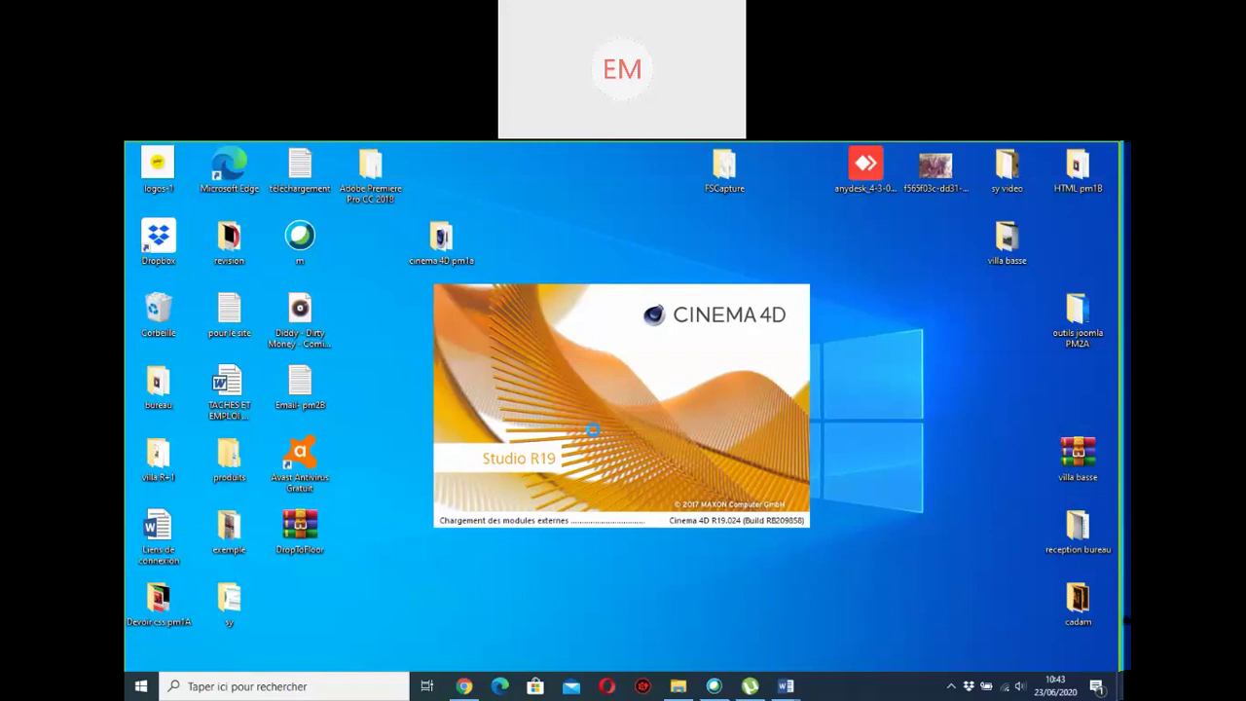
{"action": "right_click", "coordinate": [924, 402]}
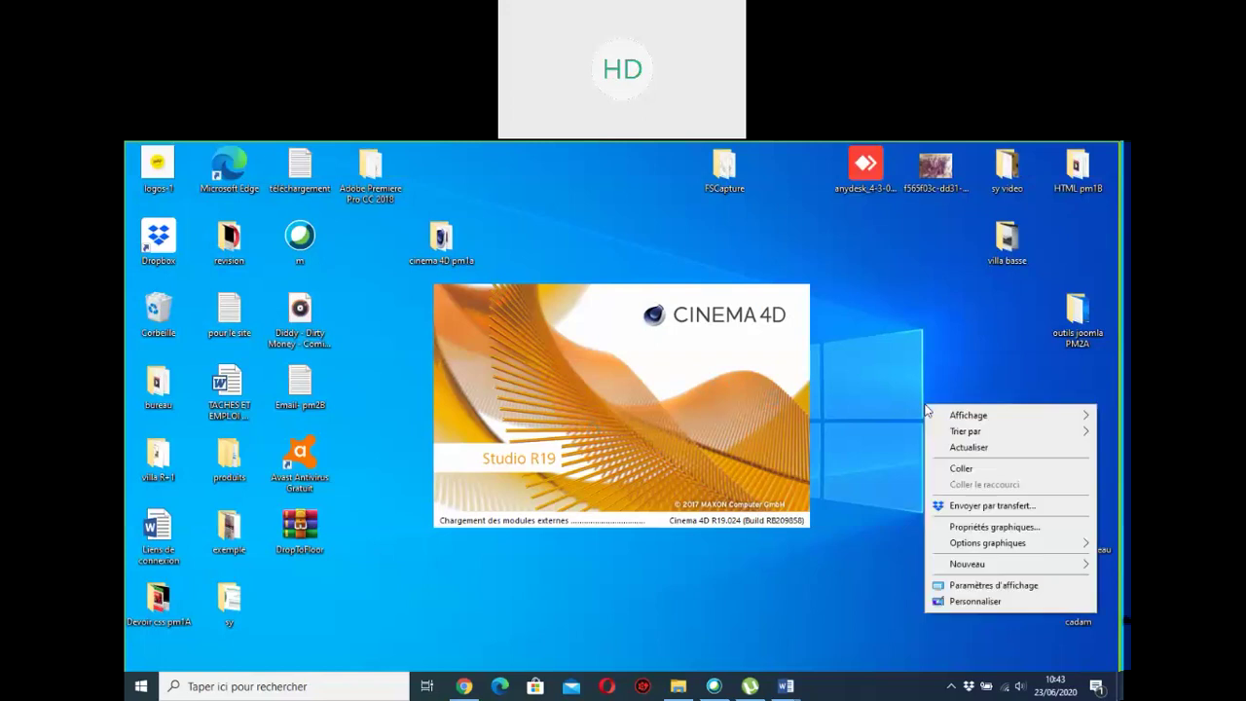
{"action": "left_click", "coordinate": [951, 449]}
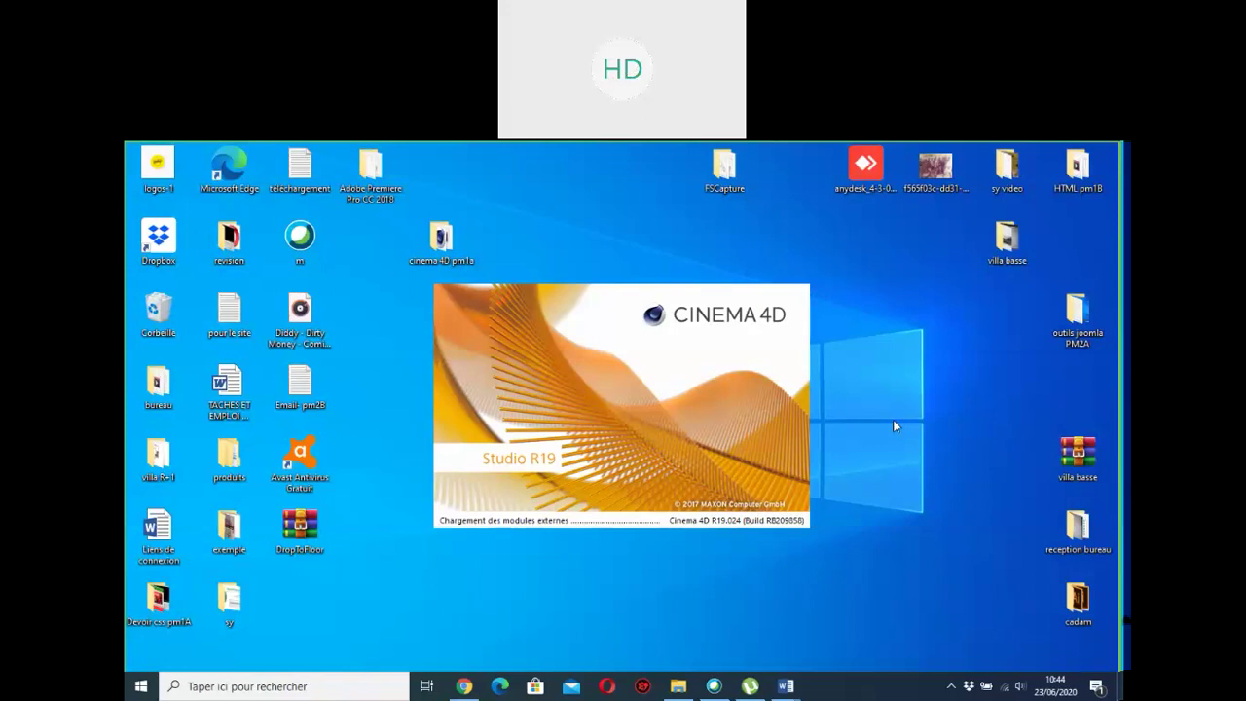
{"action": "right_click", "coordinate": [892, 424]}
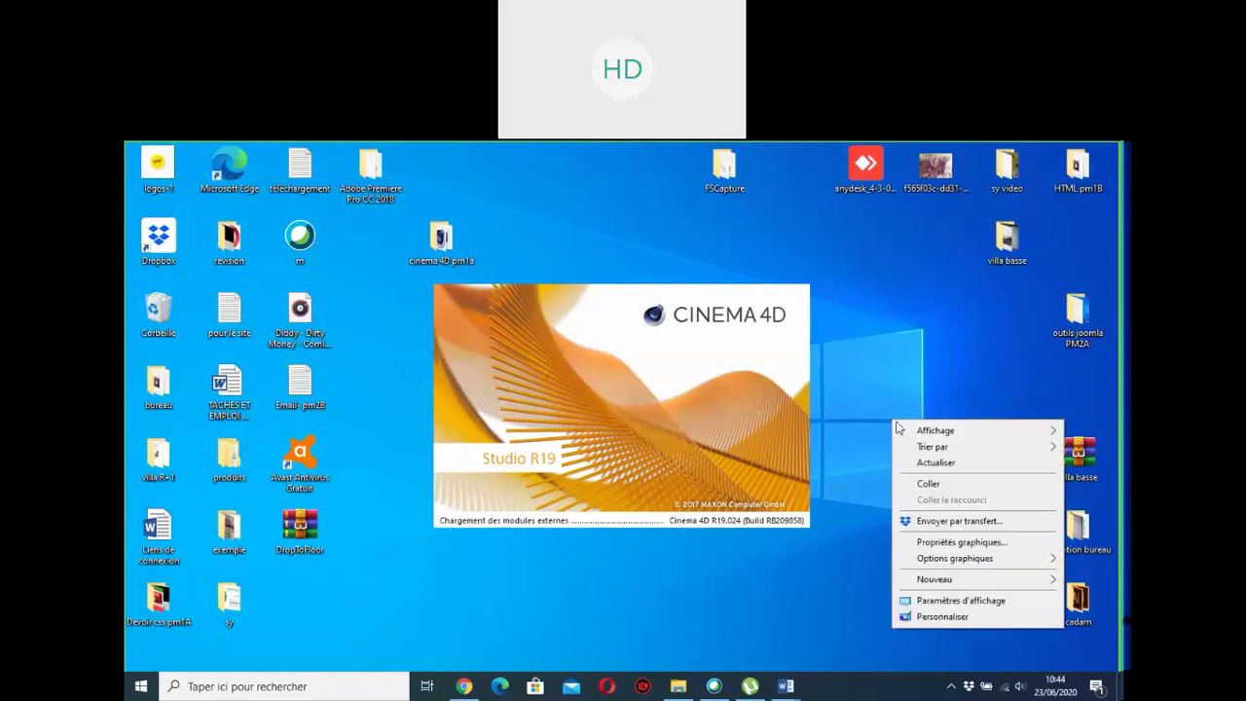
{"action": "left_click", "coordinate": [915, 463]}
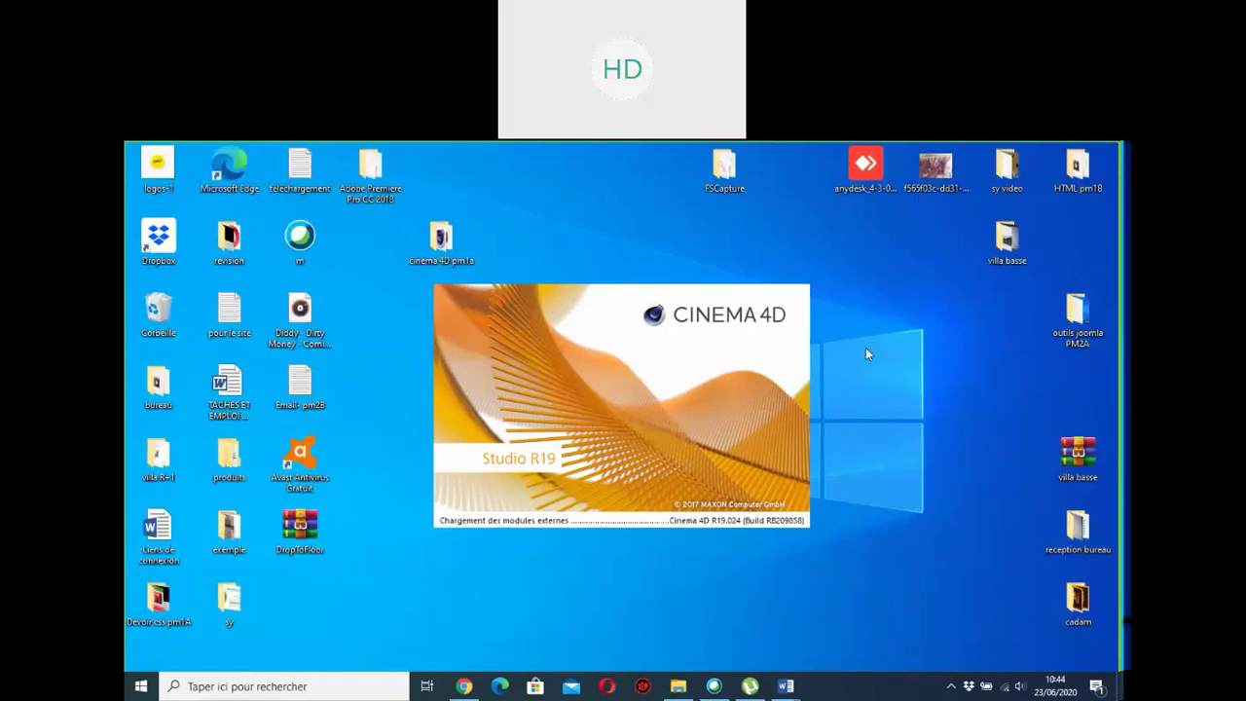
{"action": "right_click", "coordinate": [866, 348]}
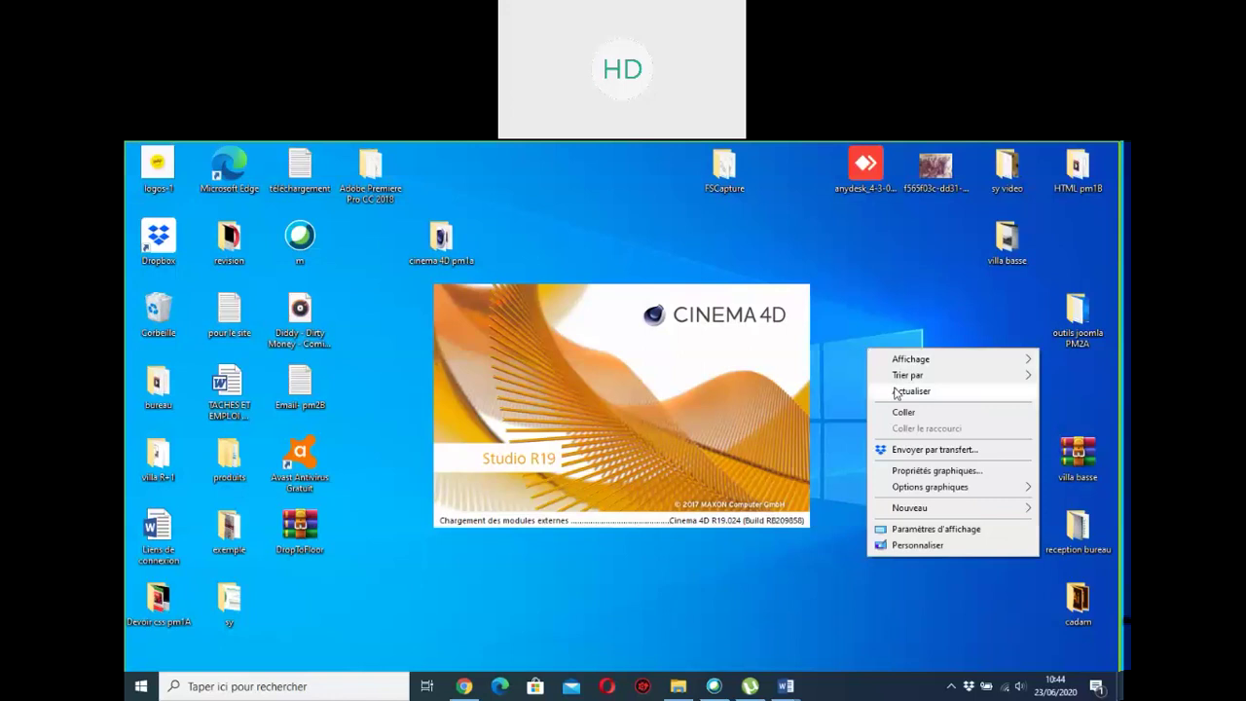
{"action": "left_click", "coordinate": [896, 391]}
{"action": "right_click", "coordinate": [879, 374]}
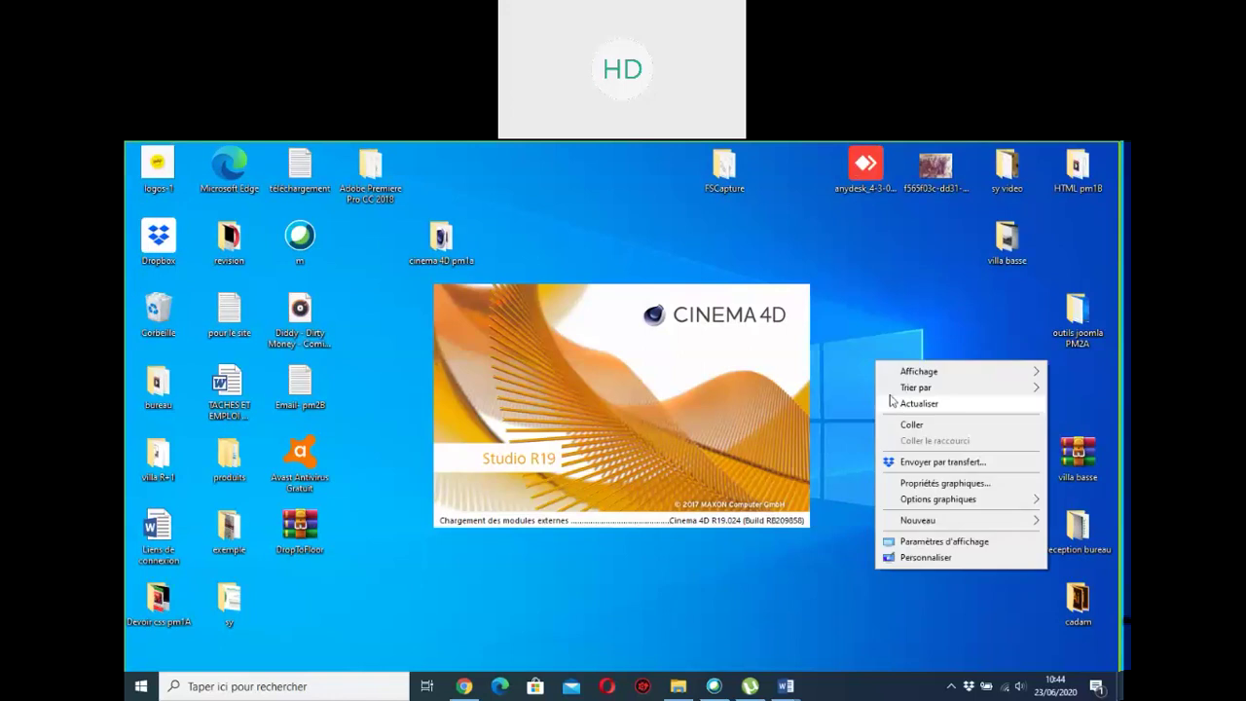
{"action": "left_click", "coordinate": [899, 401]}
{"action": "right_click", "coordinate": [876, 375]}
{"action": "left_click", "coordinate": [897, 417]}
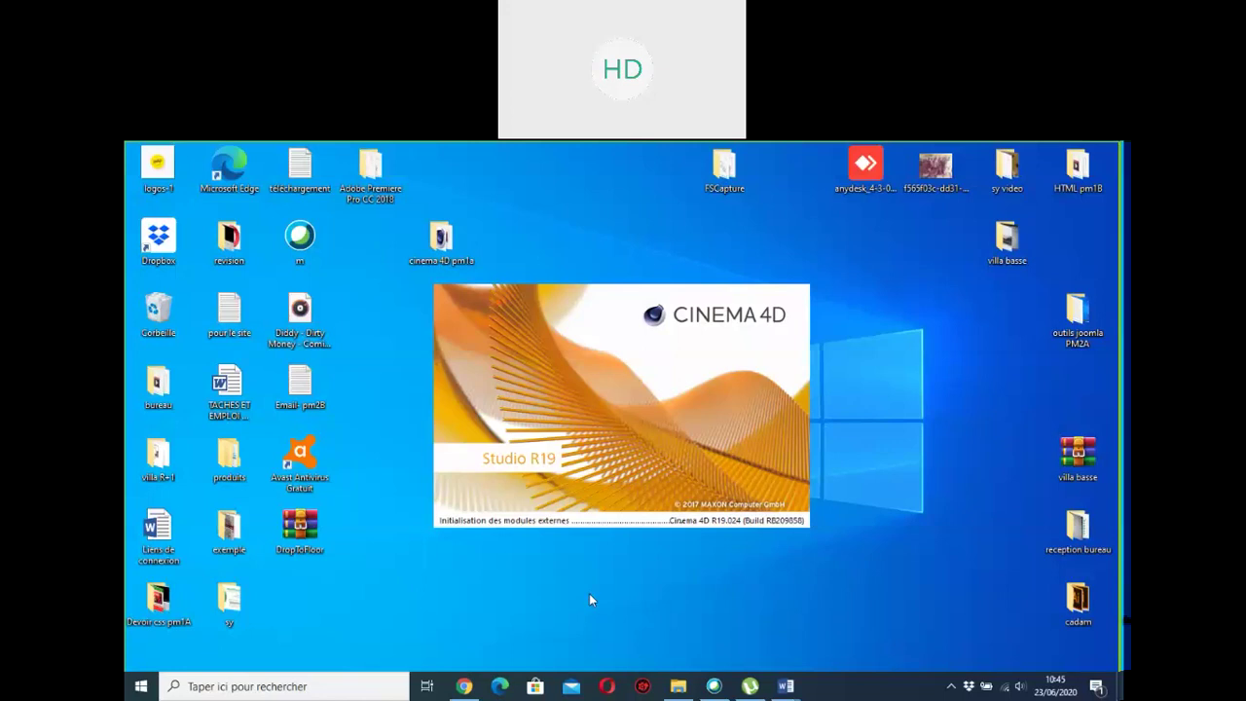
{"action": "right_click", "coordinate": [972, 313]}
Step: Refresh the desktop, then close the MAXON user participation notice once table.c4d loads
{"action": "left_click", "coordinate": [988, 352]}
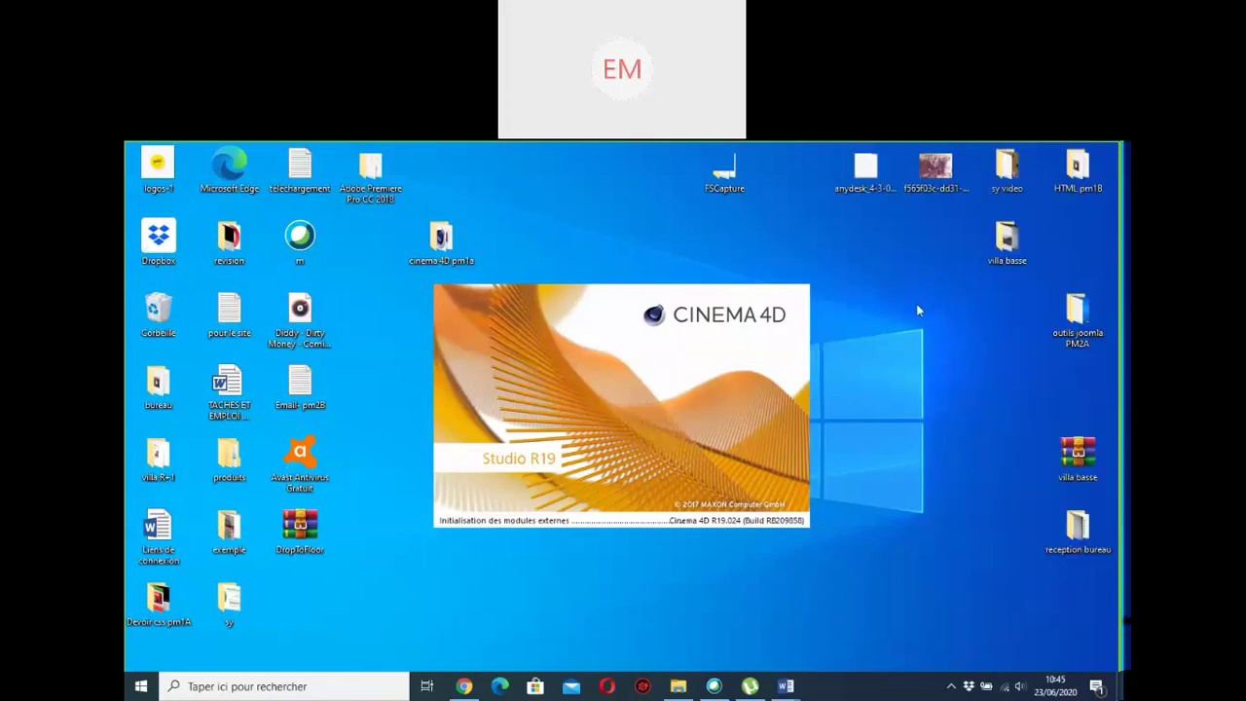
{"action": "right_click", "coordinate": [941, 328]}
{"action": "left_click", "coordinate": [937, 365]}
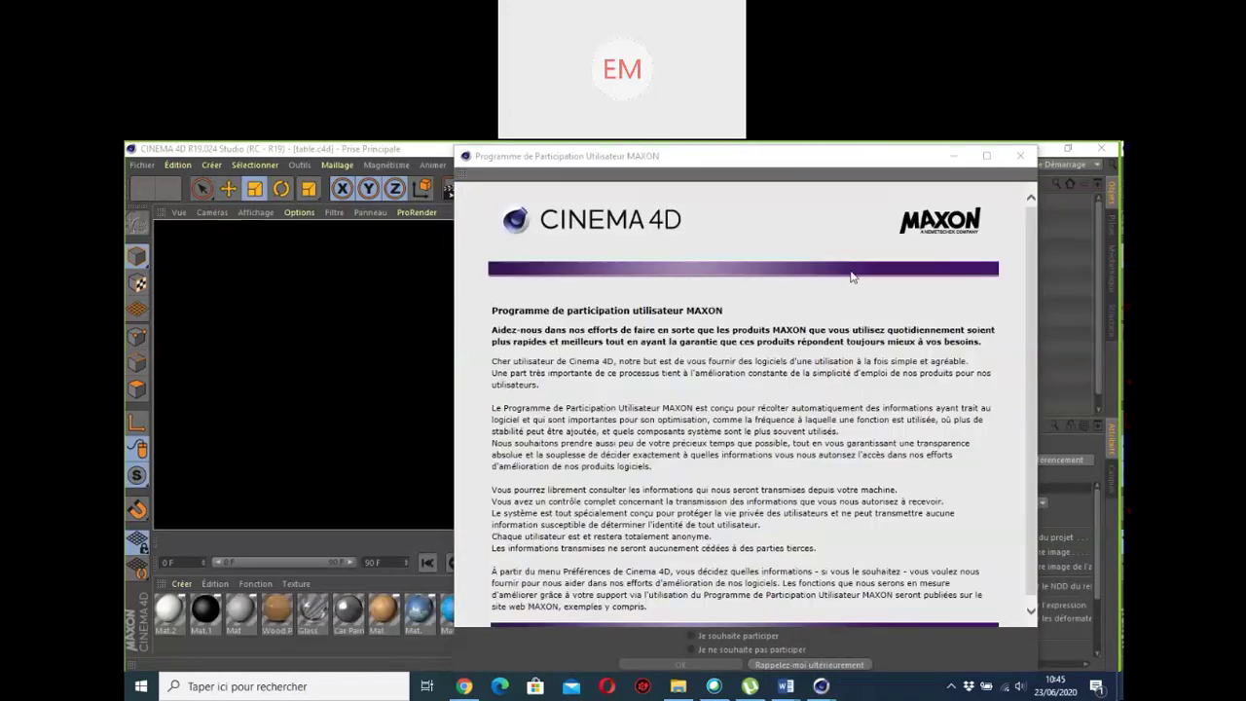
{"action": "left_click", "coordinate": [882, 161]}
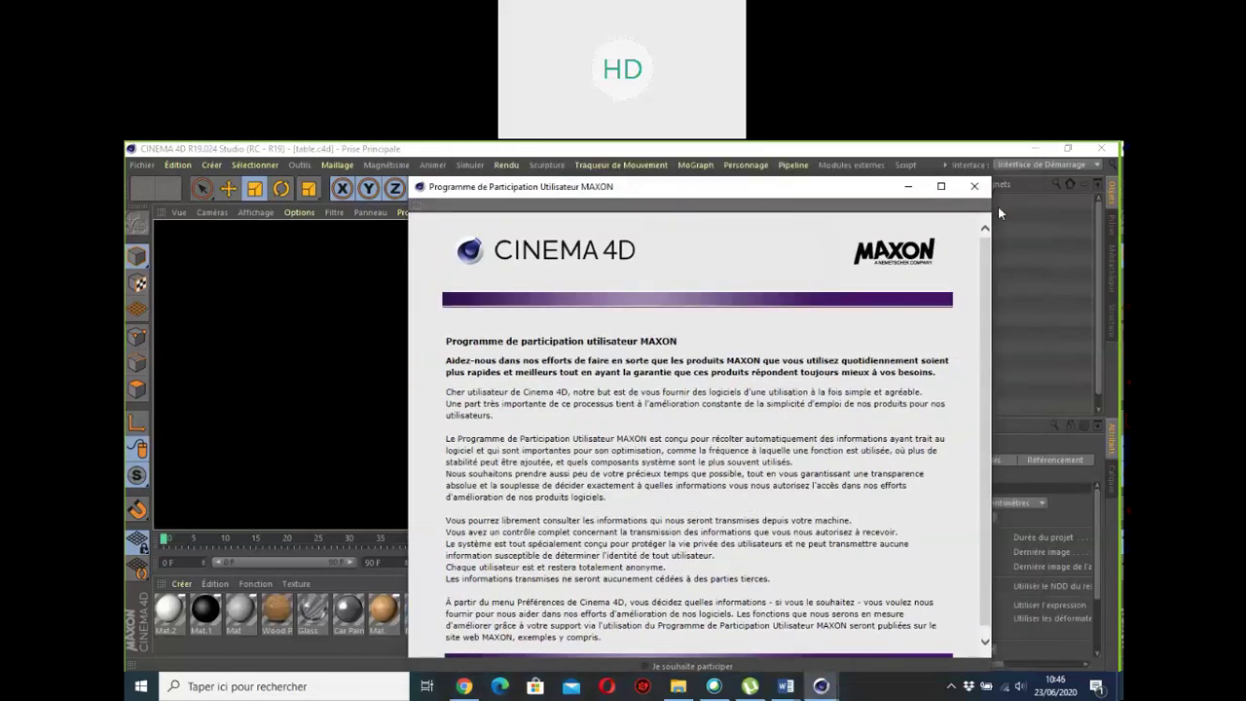
{"action": "left_click", "coordinate": [974, 186]}
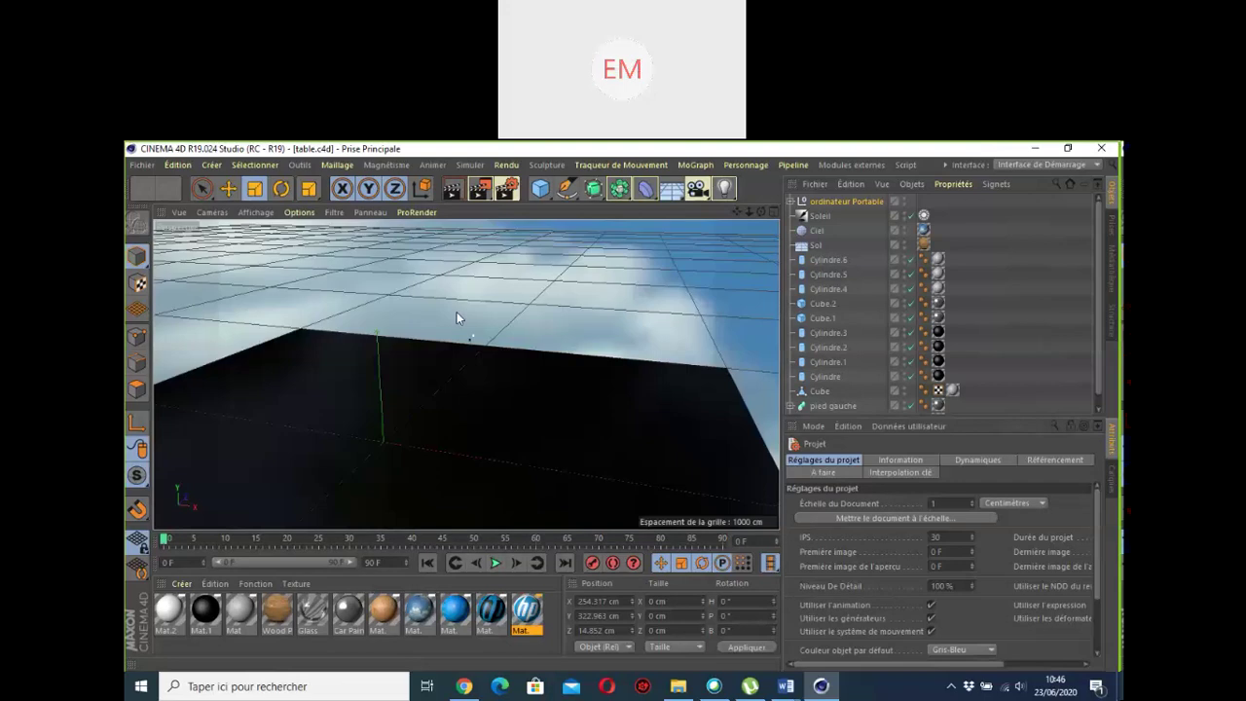
Step: Undo the last change and render the view with Ctrl+R, dismissing the resource error
{"action": "key", "text": "ctrl+z"}
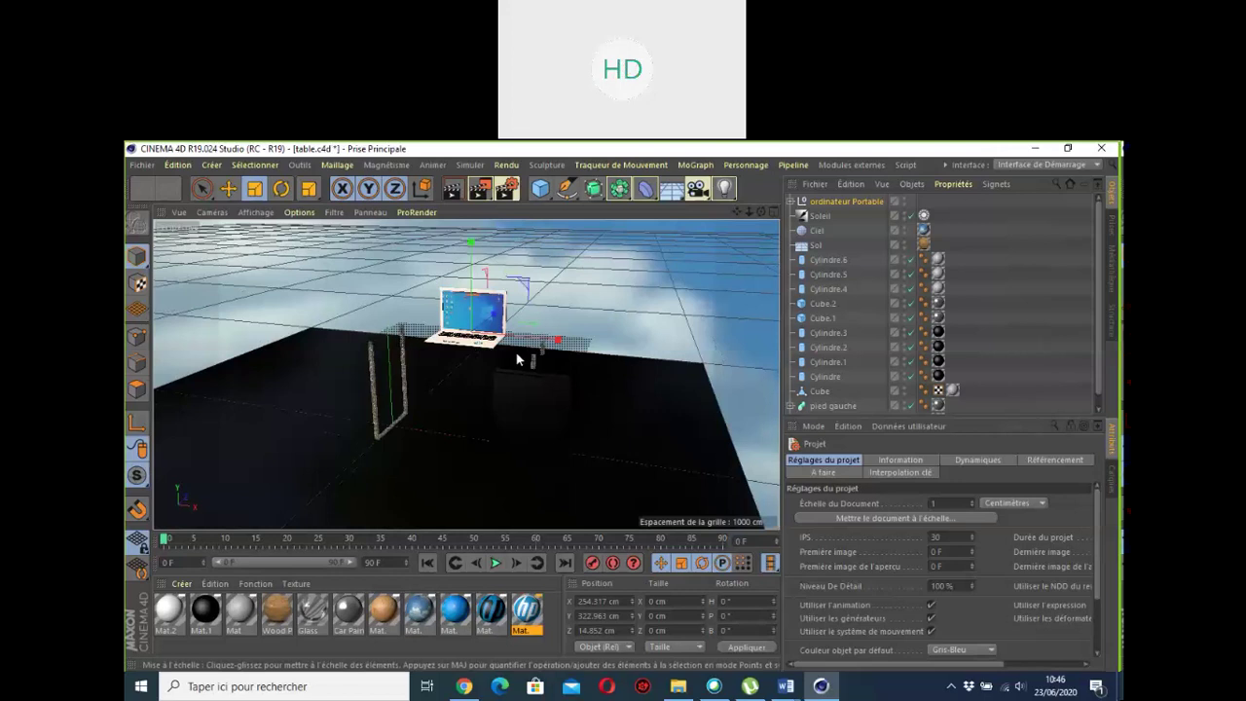
{"action": "scroll", "coordinate": [468, 312], "scroll_direction": "down", "scroll_amount": 3}
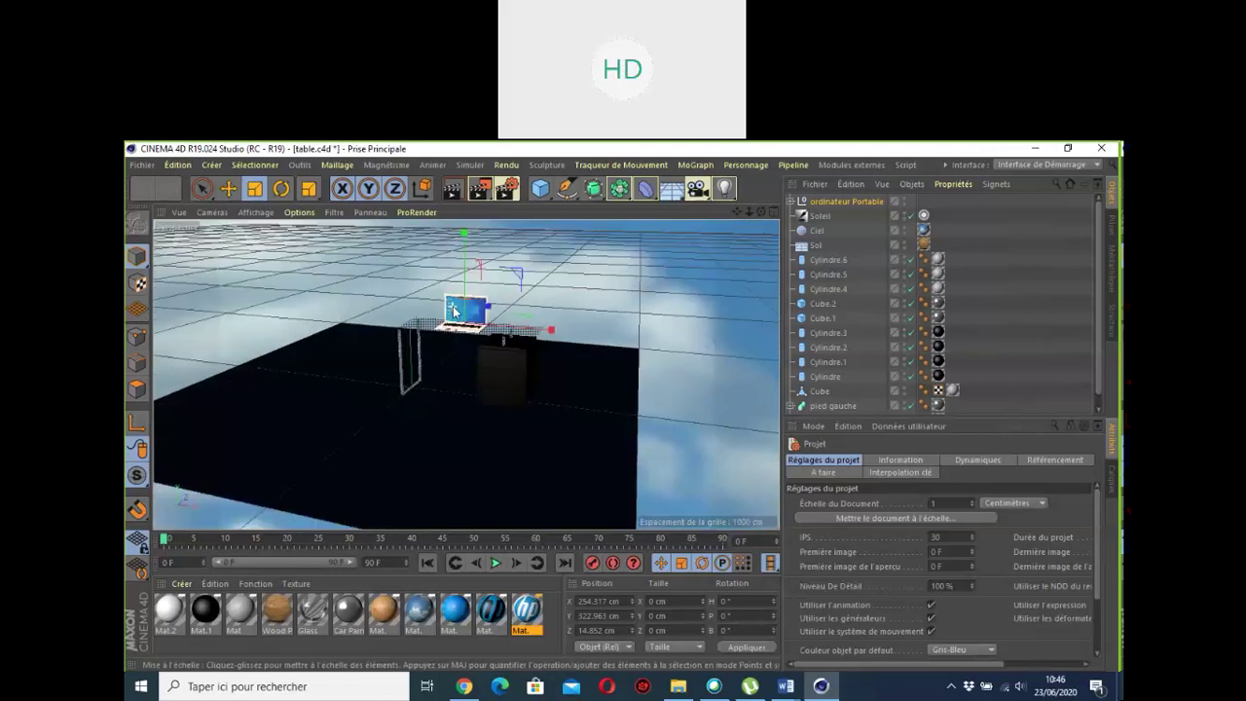
{"action": "scroll", "coordinate": [454, 311], "scroll_direction": "up", "scroll_amount": 3}
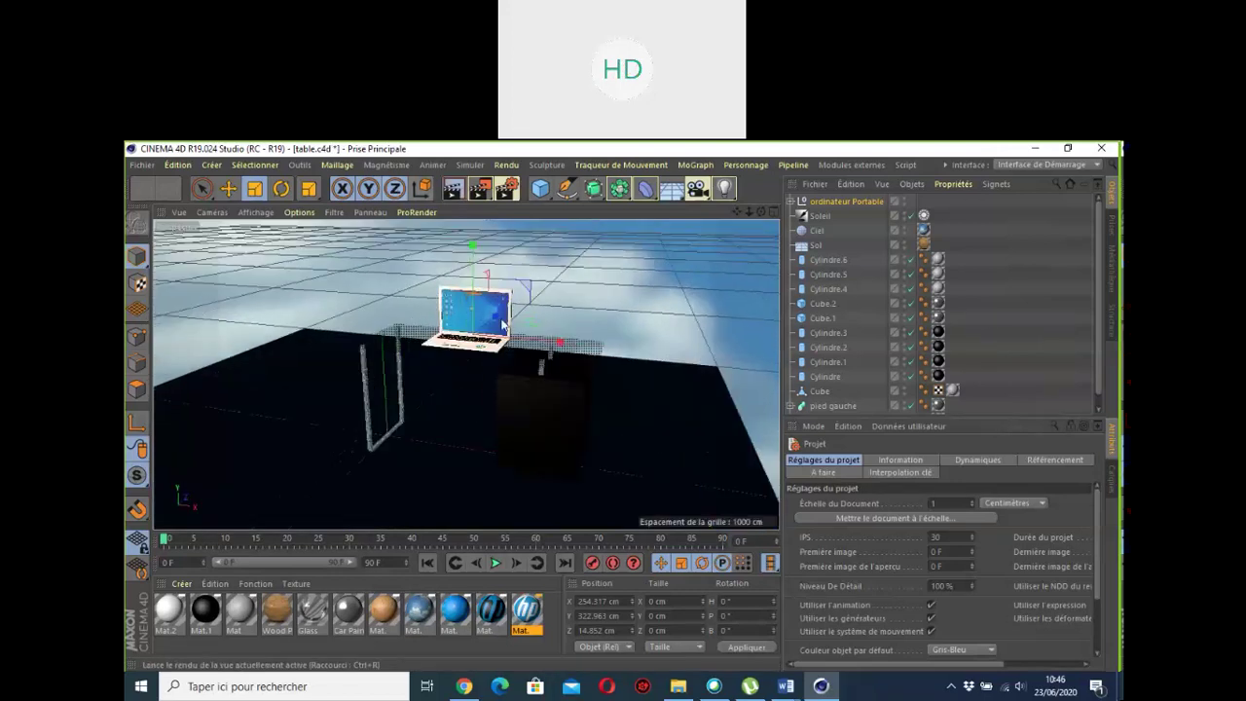
{"action": "key", "text": "ctrl+r"}
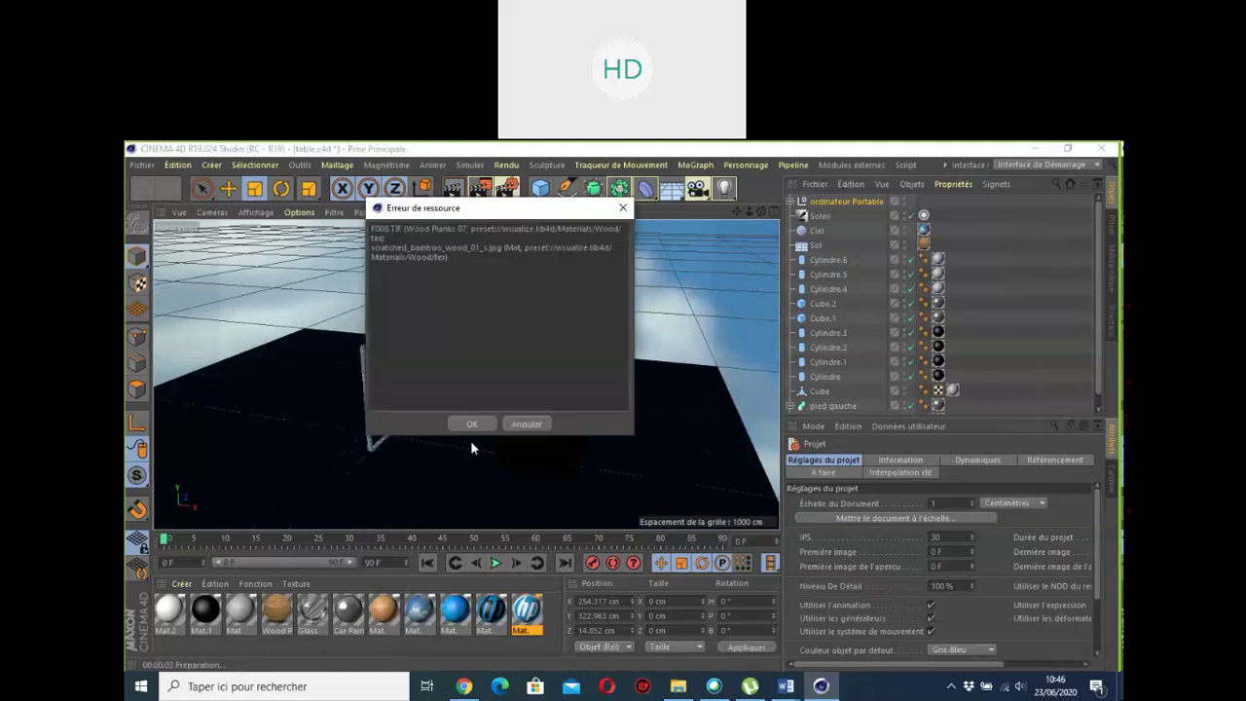
{"action": "left_click", "coordinate": [473, 424]}
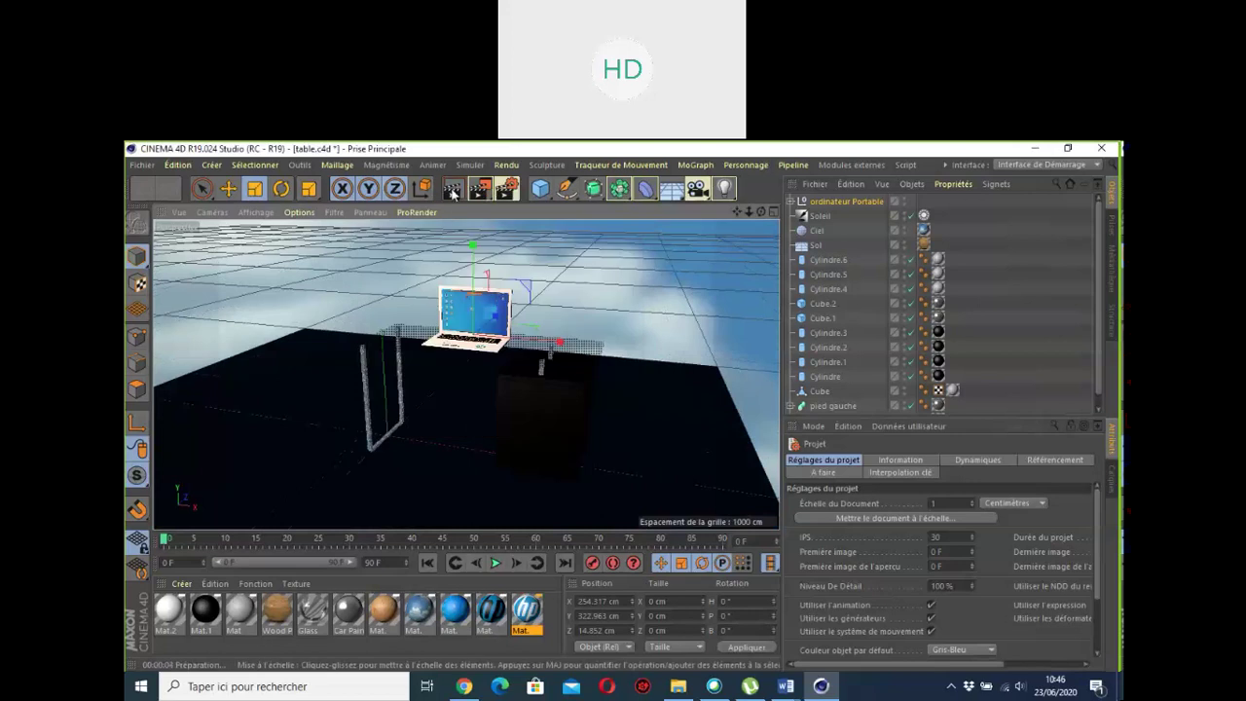
Step: Frame the laptop and render the view, dismissing the missing resource warning
{"action": "left_click_drag", "start_coordinate": [427, 320], "coordinate": [404, 249], "text": "alt"}
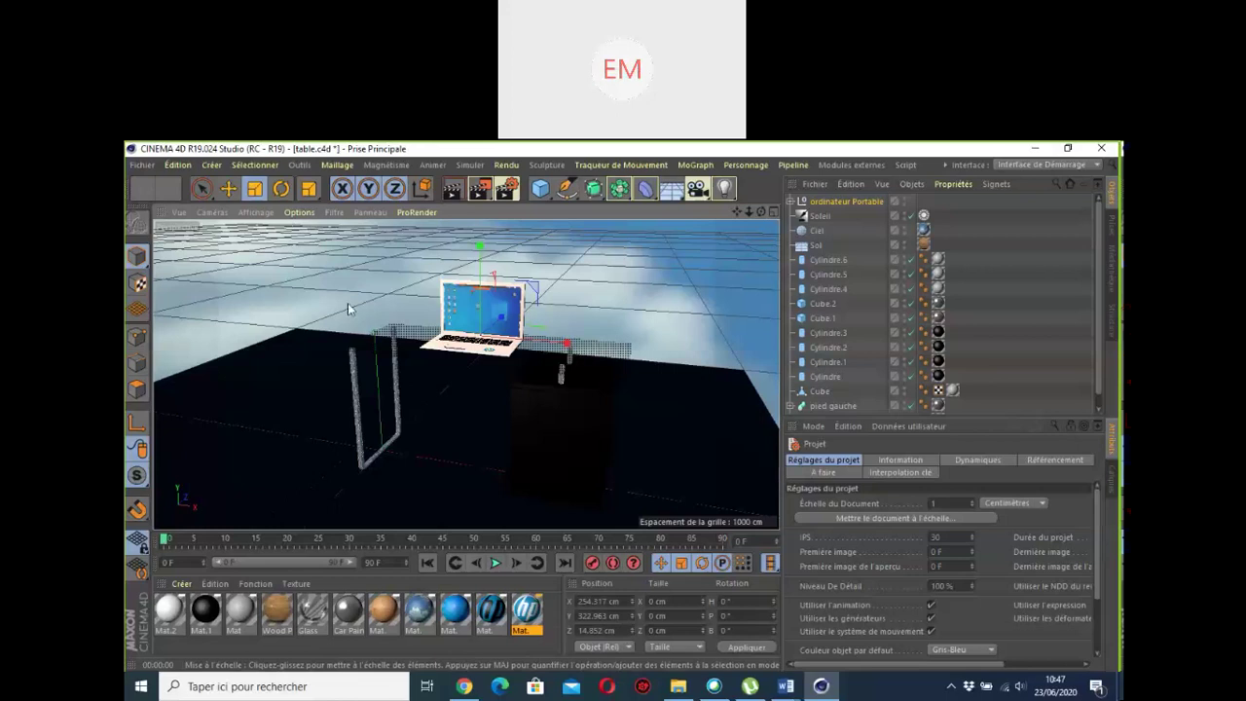
{"action": "left_click", "coordinate": [468, 311]}
{"action": "left_click", "coordinate": [467, 312]}
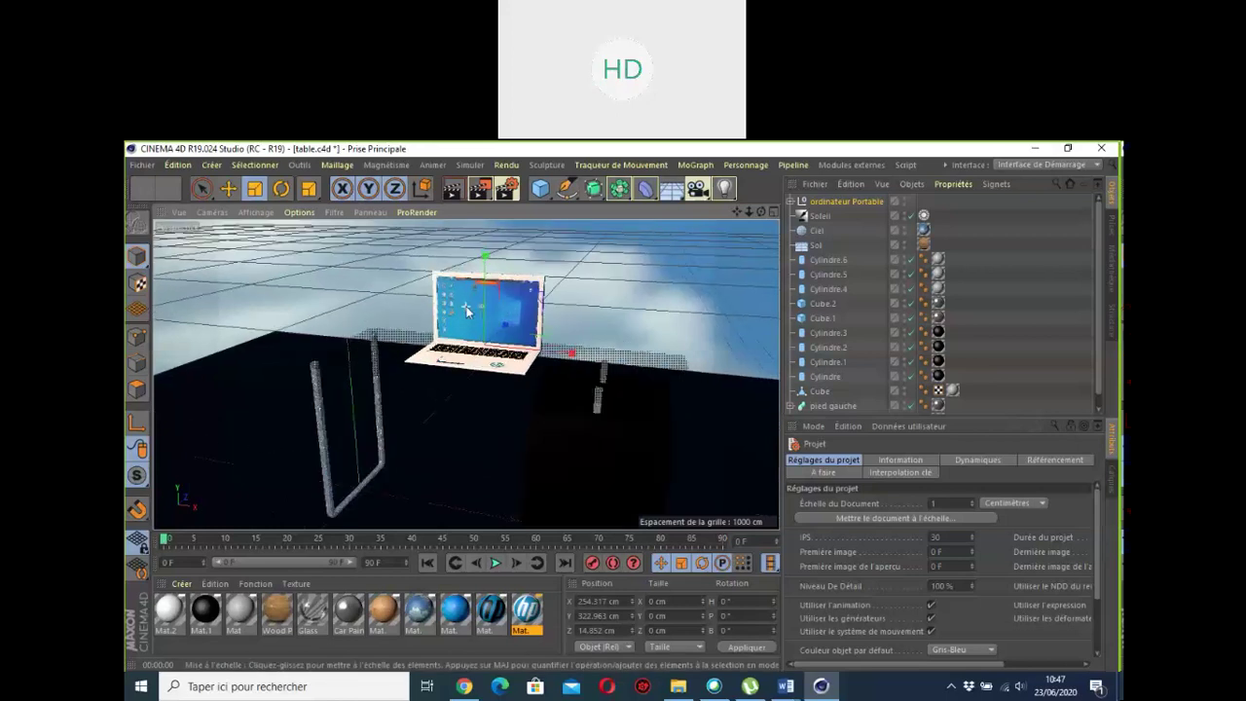
{"action": "key", "text": "o"}
{"action": "left_click", "coordinate": [459, 194]}
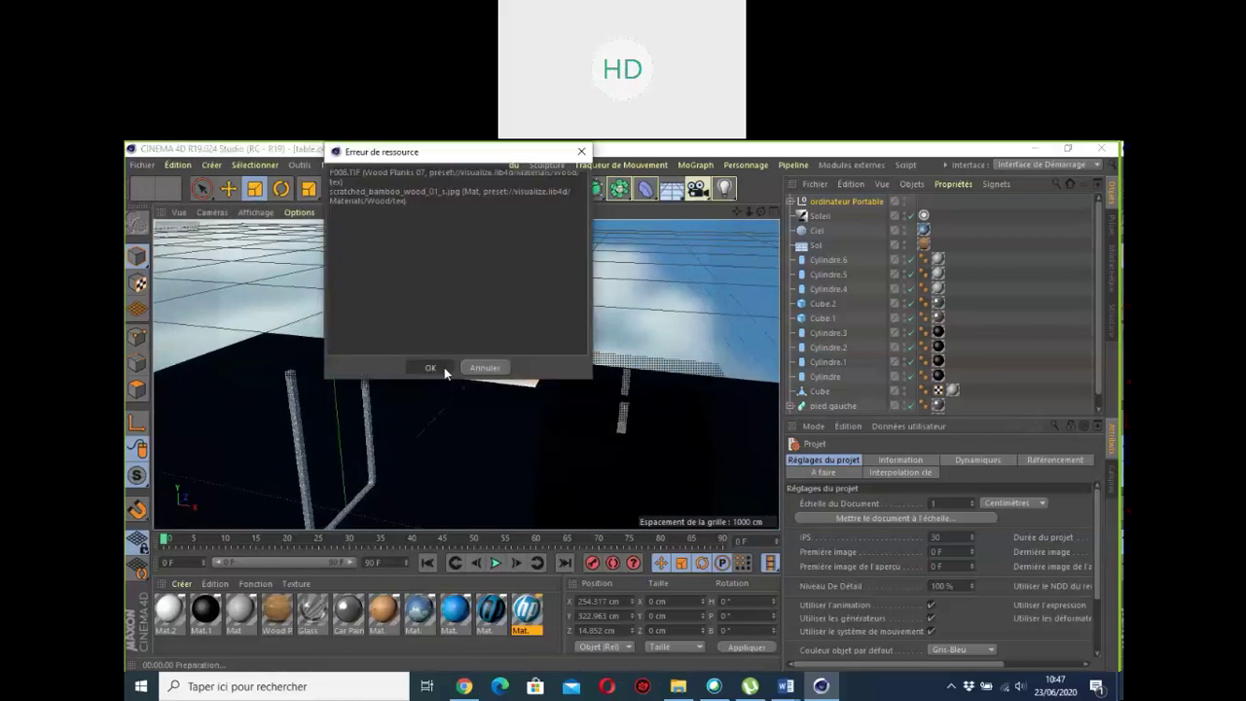
{"action": "left_click", "coordinate": [444, 367]}
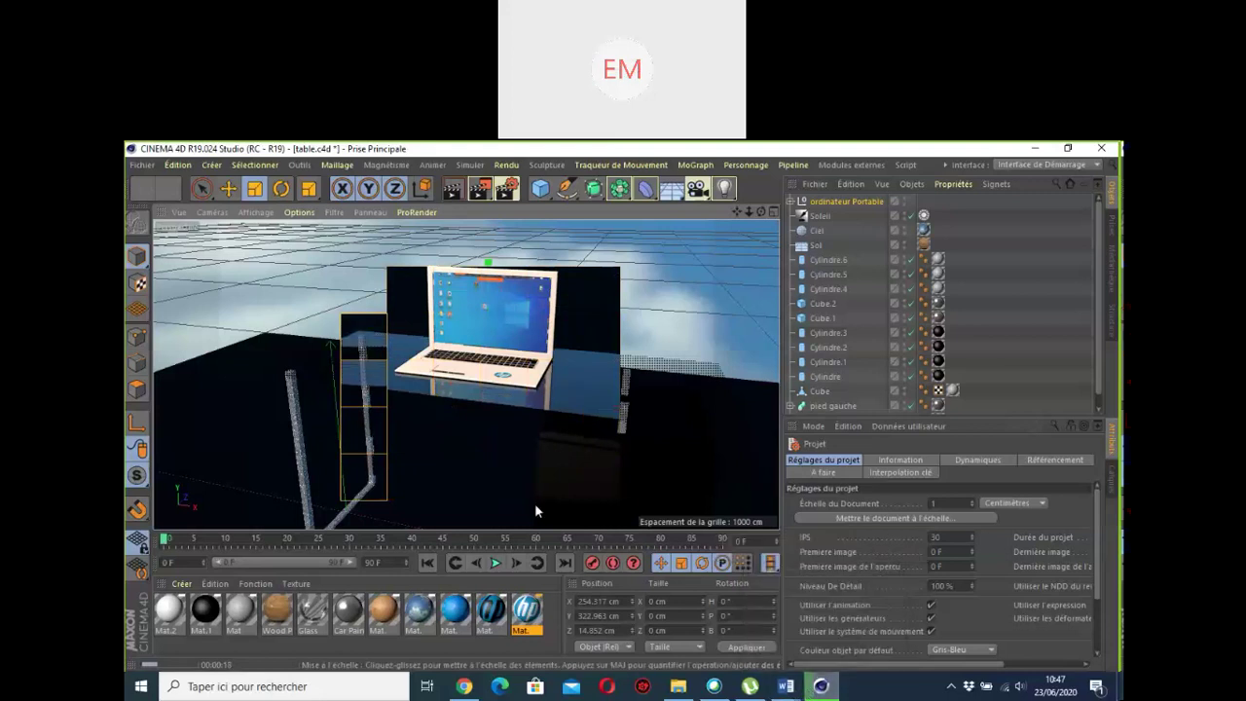
Step: Switch to the Move tool, reselect the laptop and save table.c4d
{"action": "left_click", "coordinate": [228, 188]}
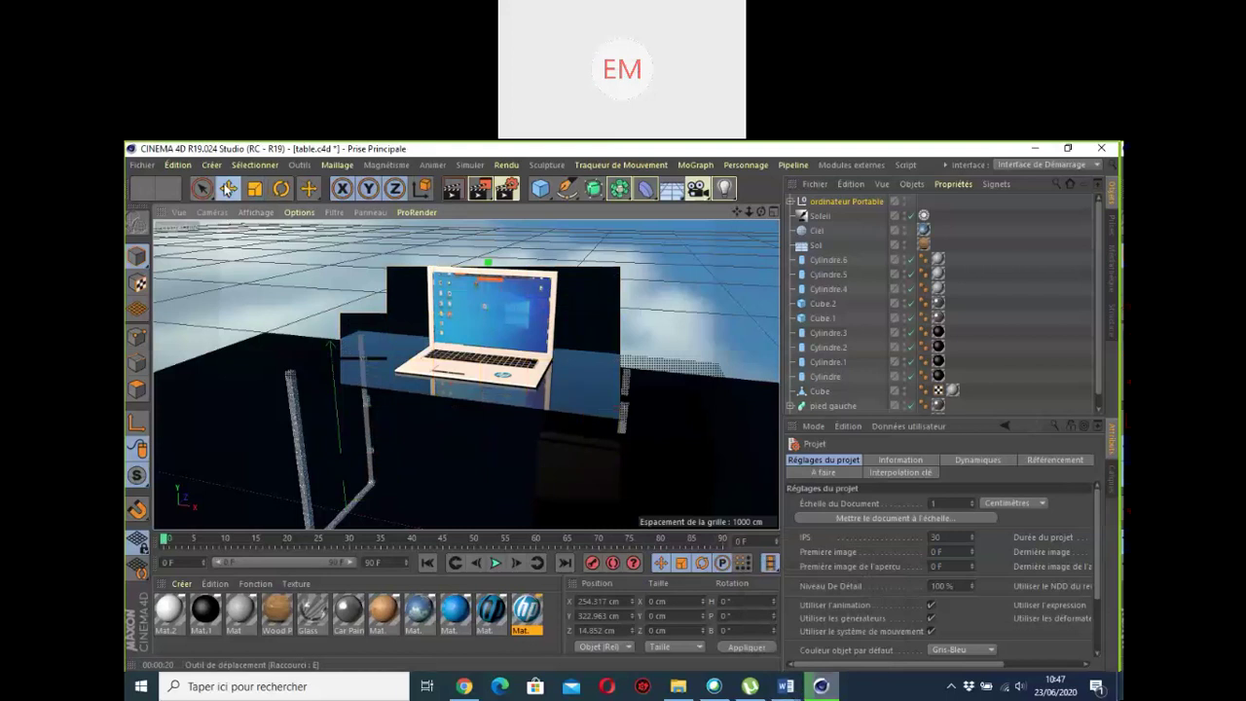
{"action": "left_click", "coordinate": [454, 393]}
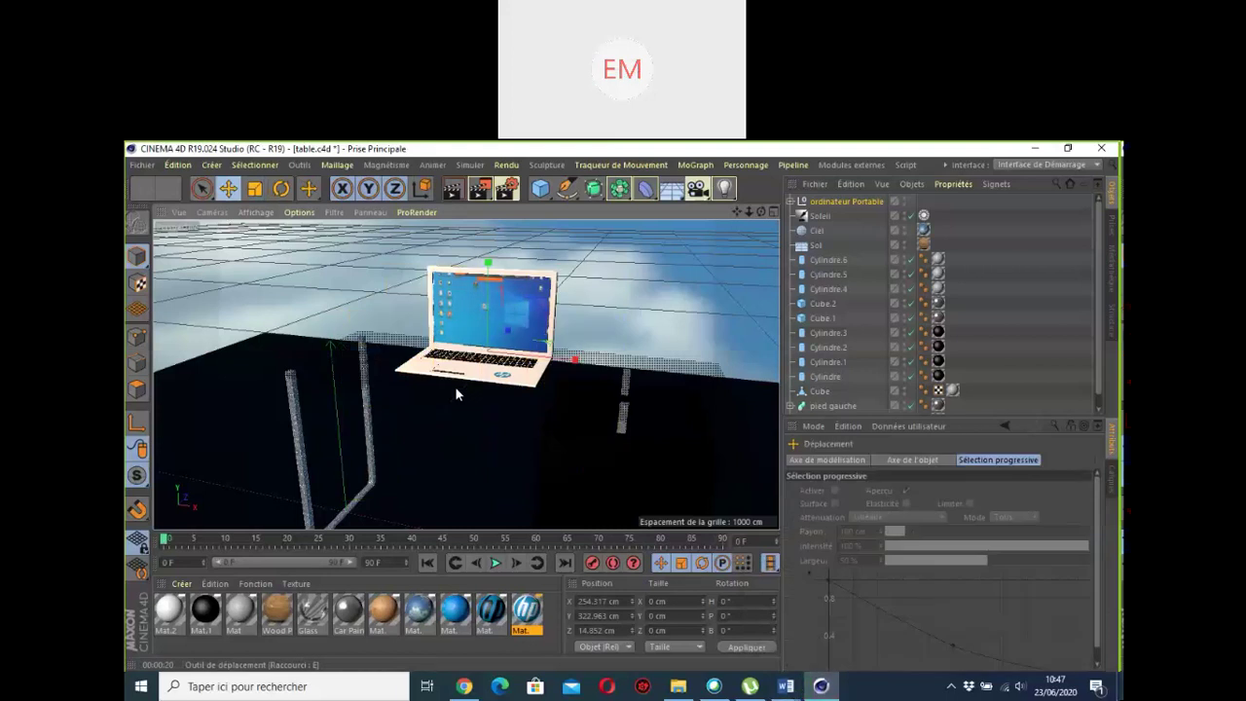
{"action": "left_click_drag", "start_coordinate": [455, 386], "coordinate": [477, 298], "text": "alt"}
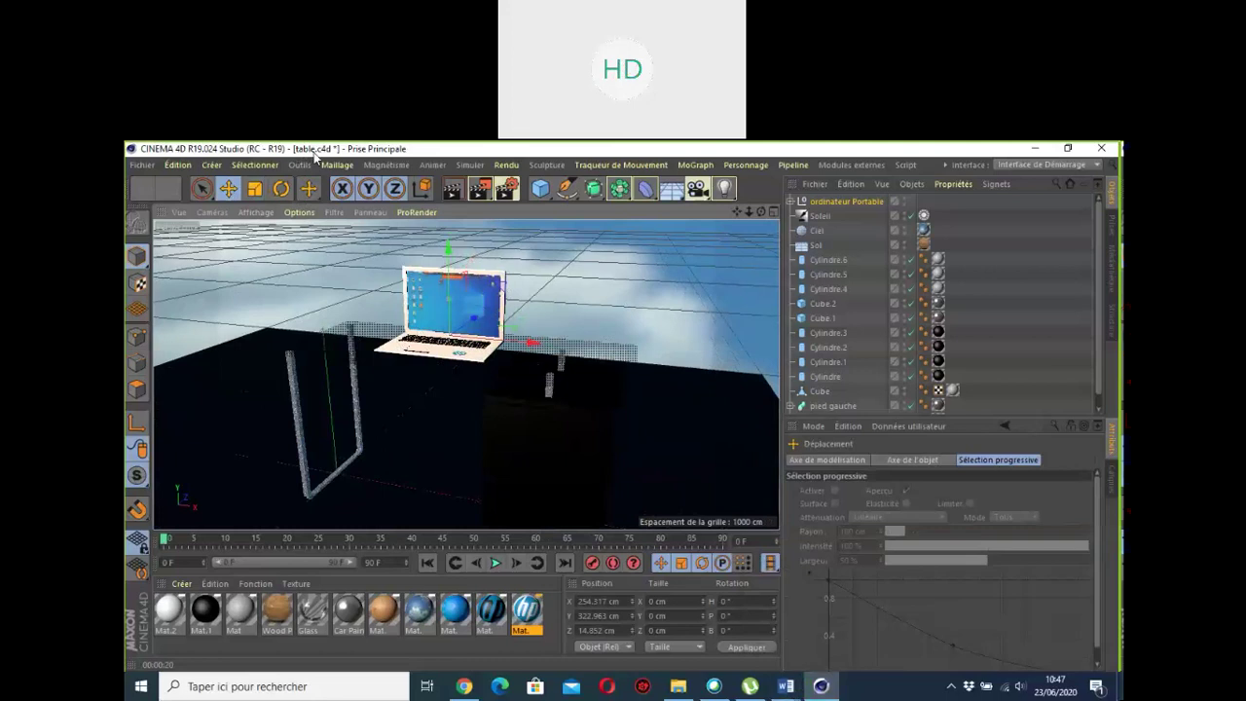
{"action": "key", "text": "ctrl+s"}
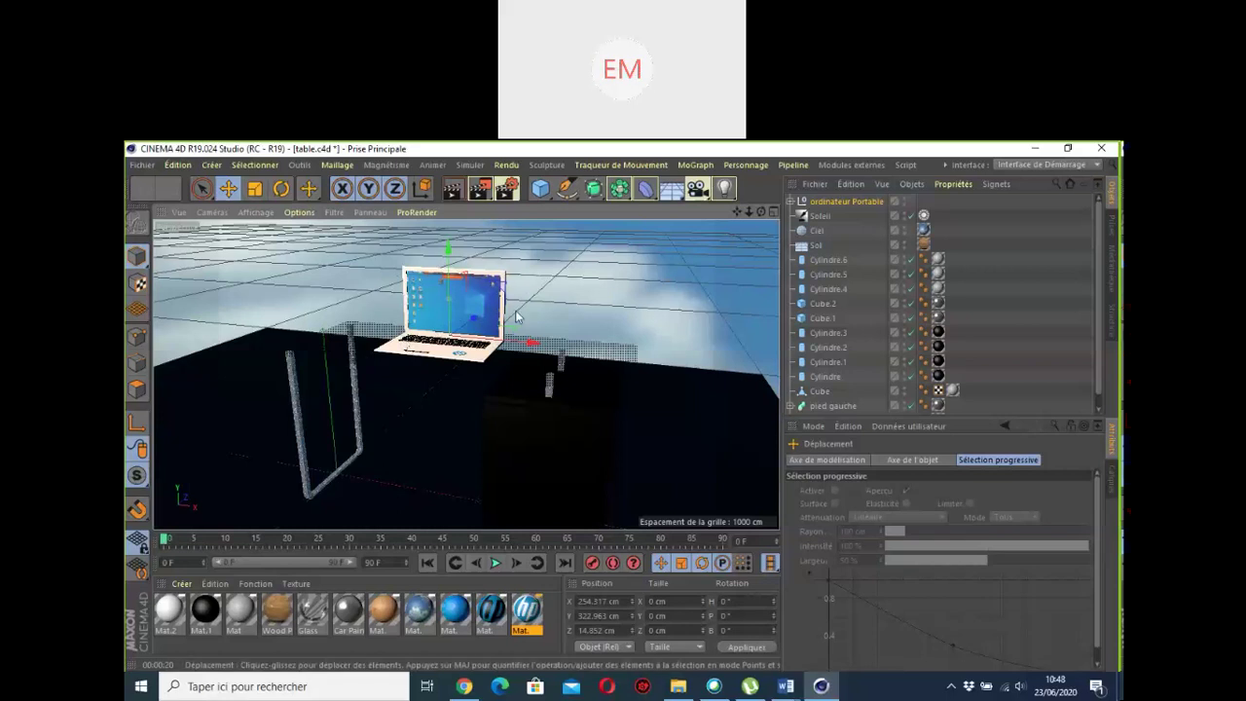
Step: Copy the ordinateur Portable group with Édition > Copier in the Object Manager
{"action": "left_click", "coordinate": [832, 203]}
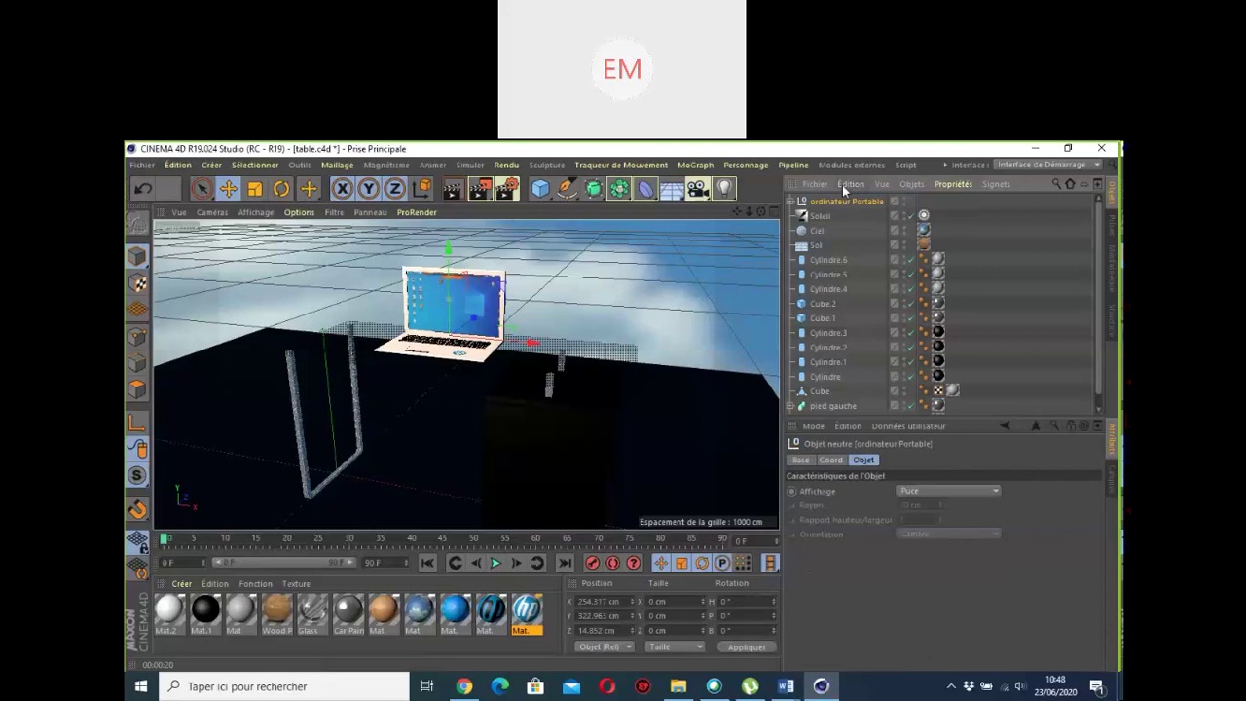
{"action": "left_click", "coordinate": [849, 185]}
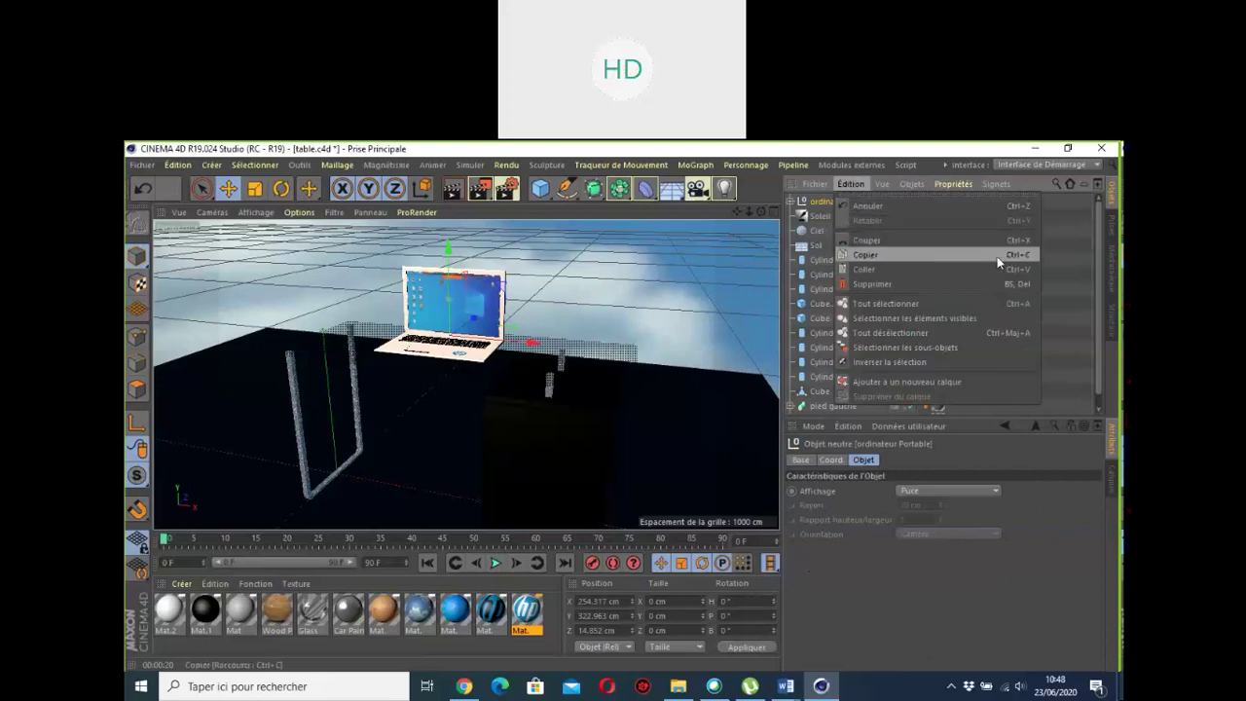
{"action": "left_click", "coordinate": [899, 256]}
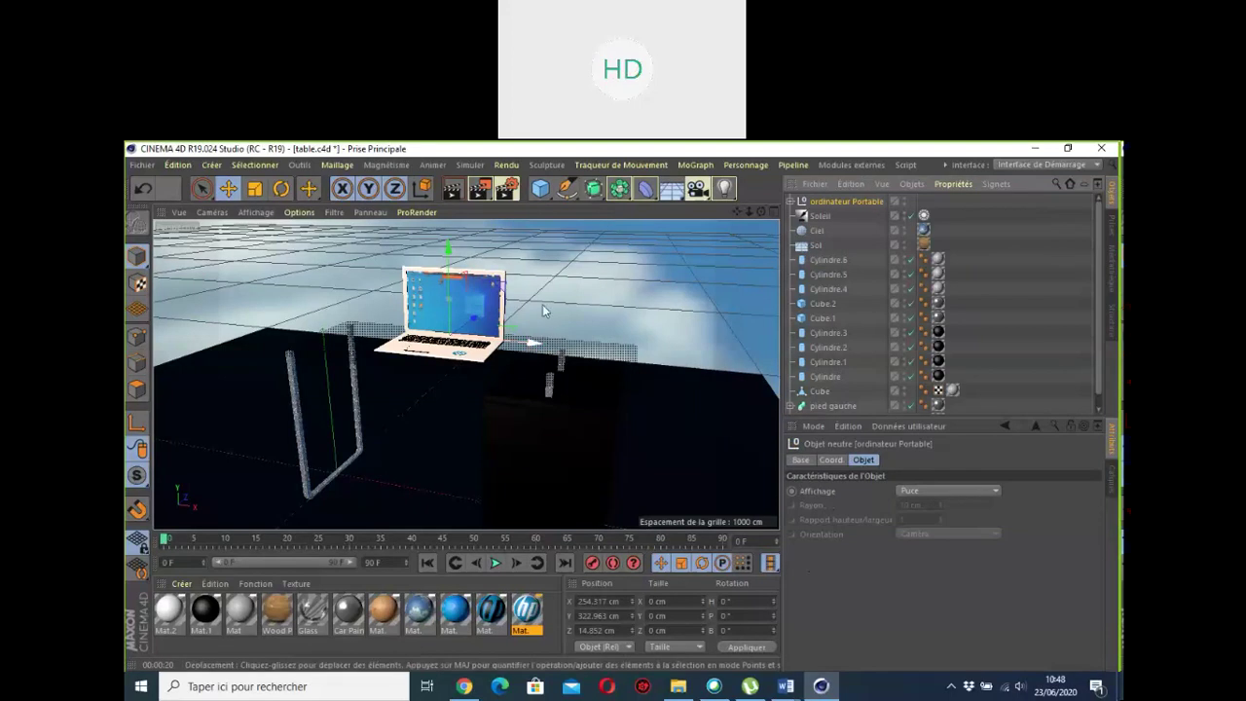
Step: Create a new document and paste the ordinateur Portable group into it
{"action": "left_click", "coordinate": [141, 164]}
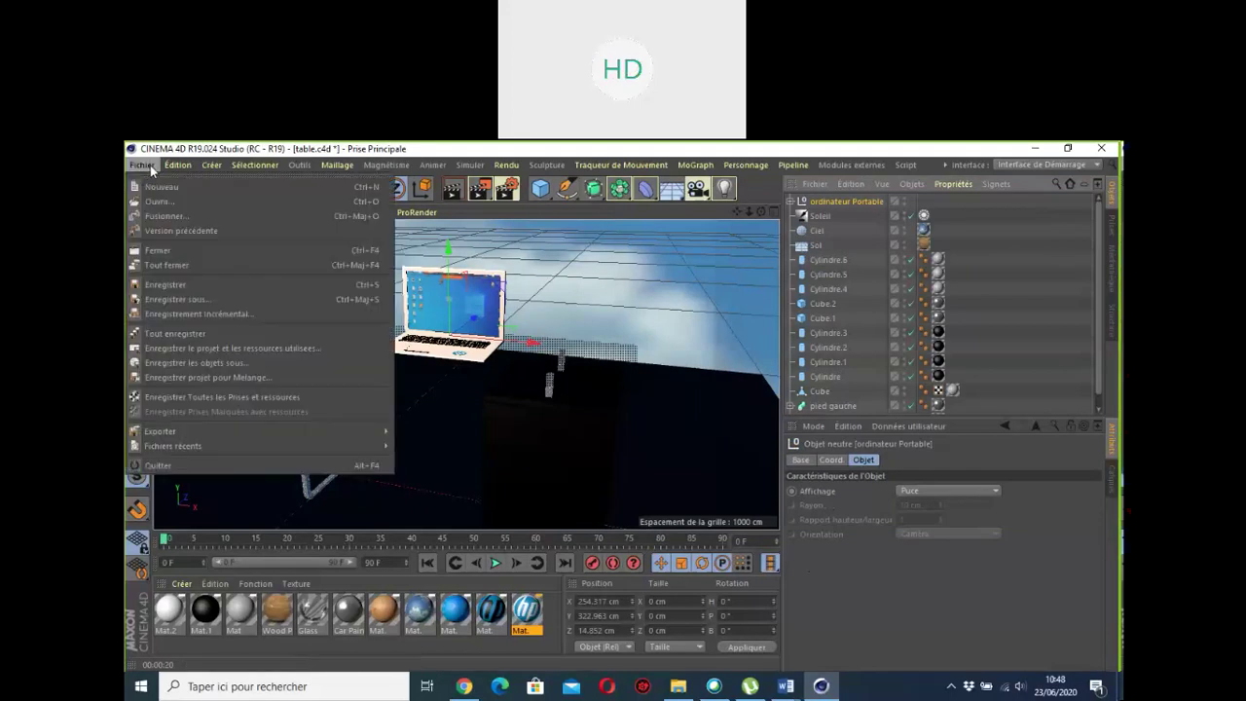
{"action": "left_click", "coordinate": [367, 187]}
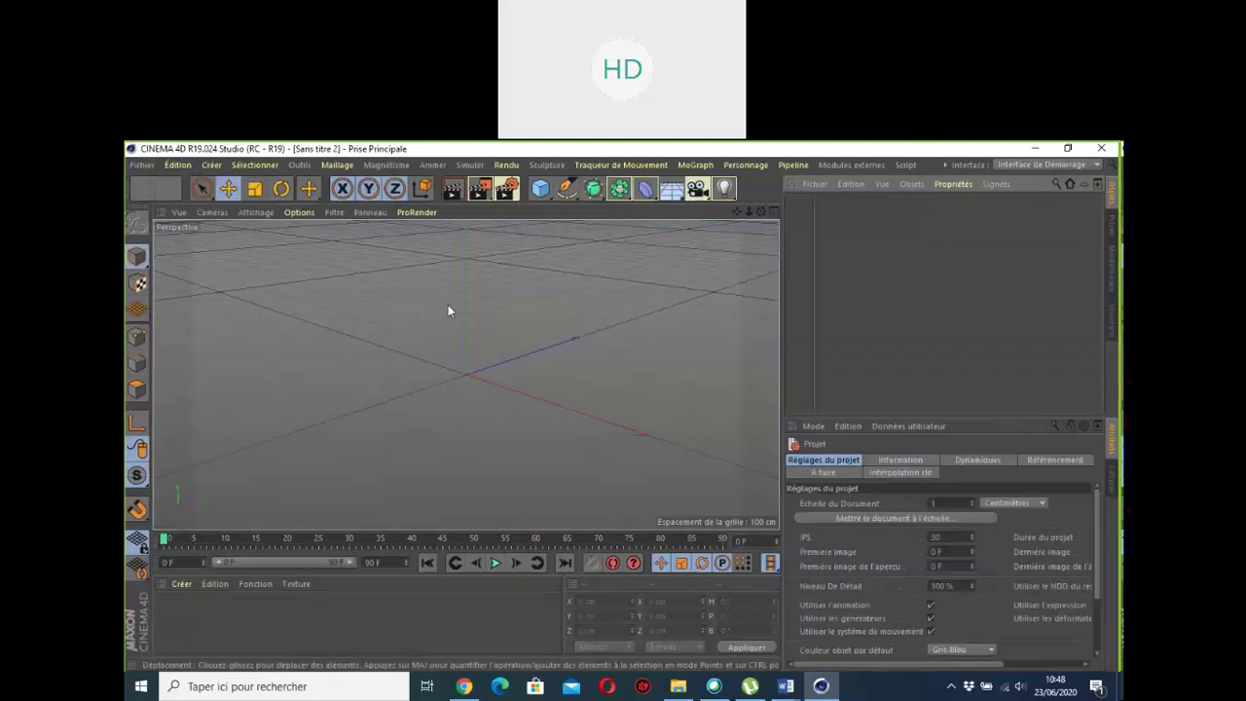
{"action": "left_click", "coordinate": [851, 184]}
{"action": "left_click", "coordinate": [864, 269]}
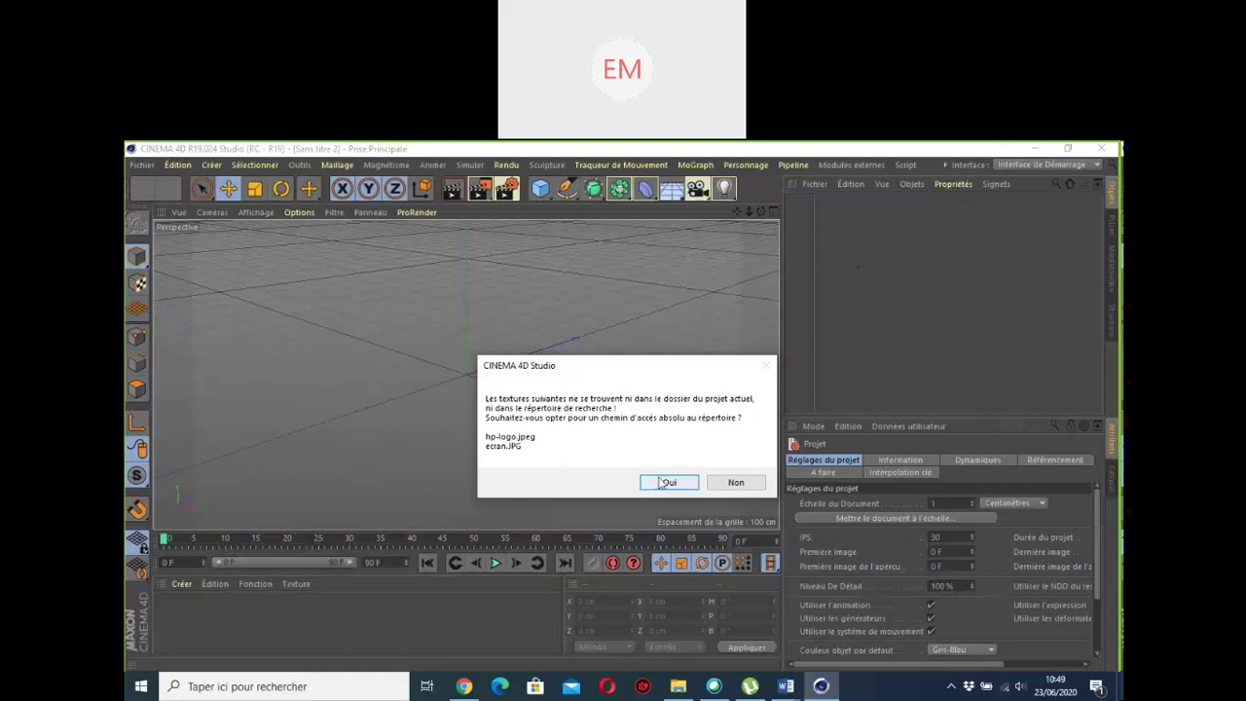
Step: Answer the missing-textures prompt, then zoom and pan to frame the pasted ordinateur Portable laptop
{"action": "left_click", "coordinate": [734, 488]}
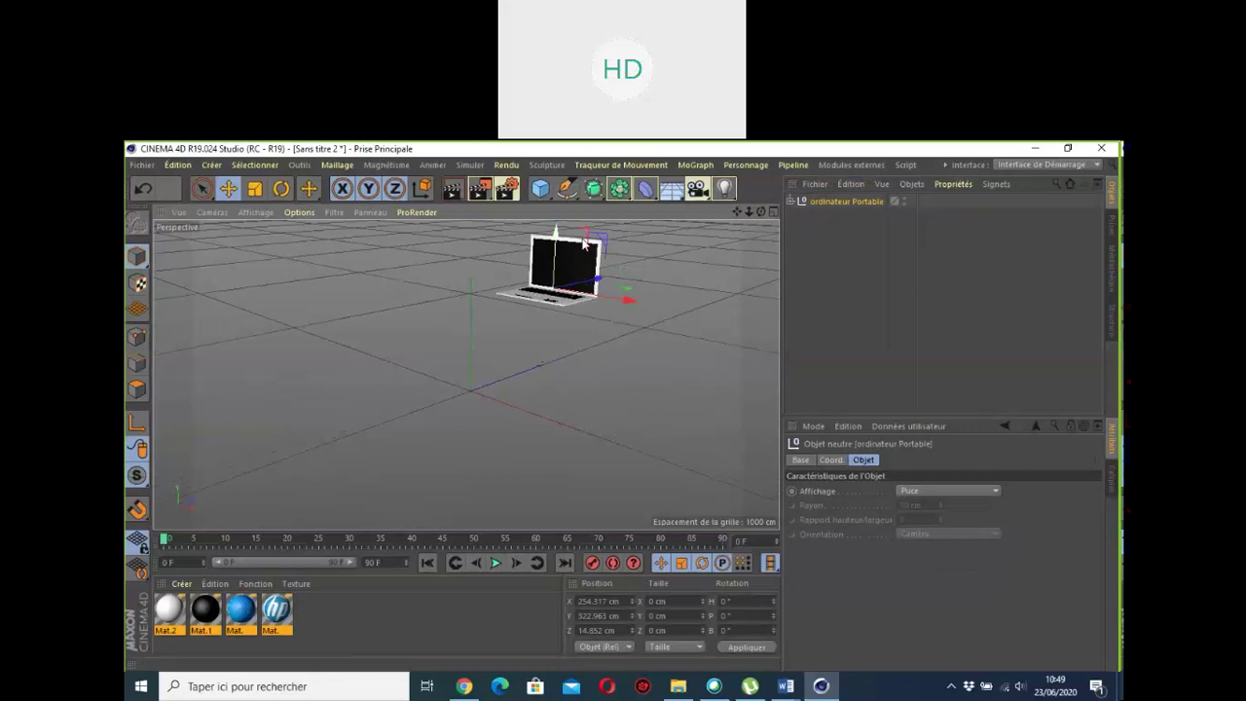
{"action": "scroll", "coordinate": [584, 243], "scroll_direction": "up", "scroll_amount": 5}
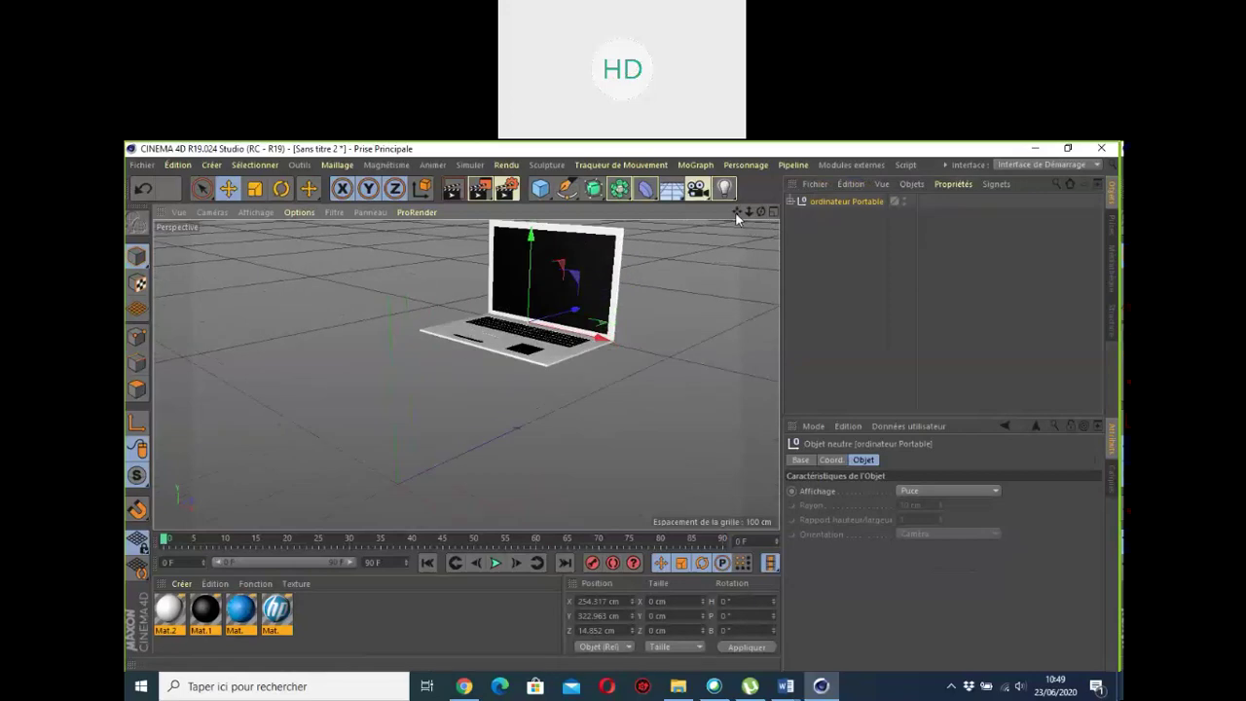
{"action": "left_click_drag", "start_coordinate": [738, 218], "coordinate": [532, 327]}
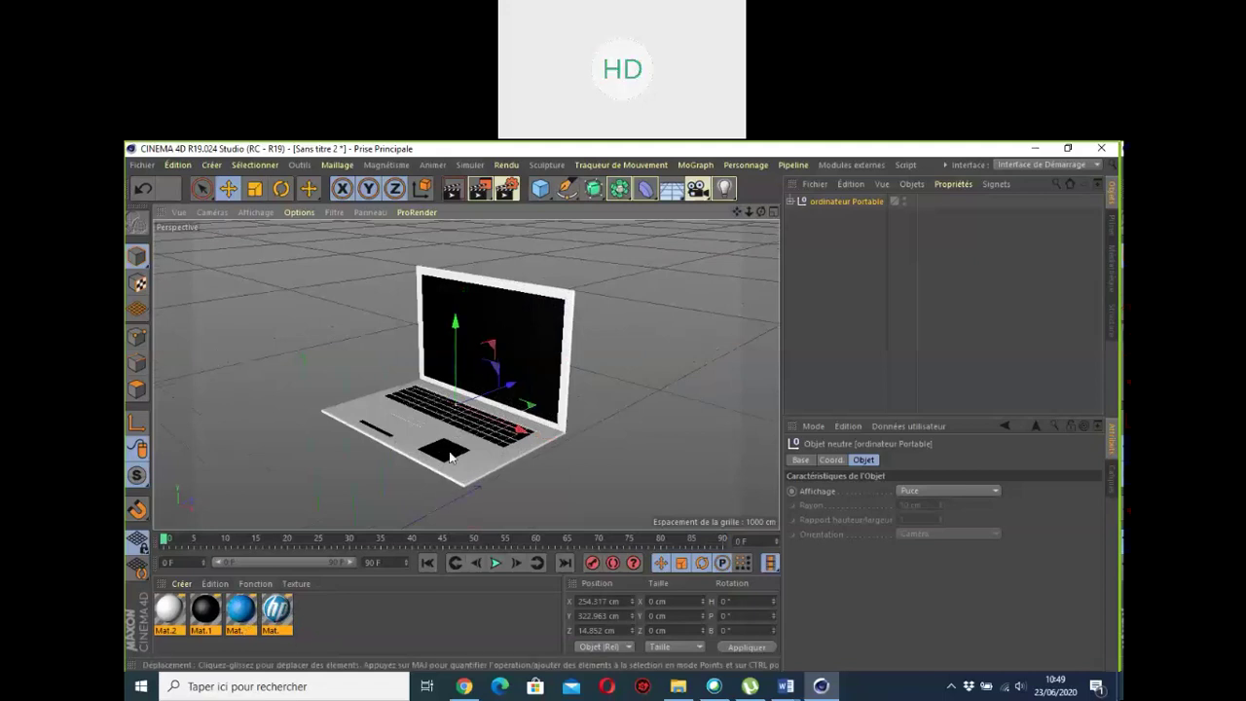
{"action": "left_click", "coordinate": [444, 446]}
Step: Save the laptop scene with Fichier > Enregistrer under the name ordinateur in table de bureau
{"action": "left_click", "coordinate": [142, 164]}
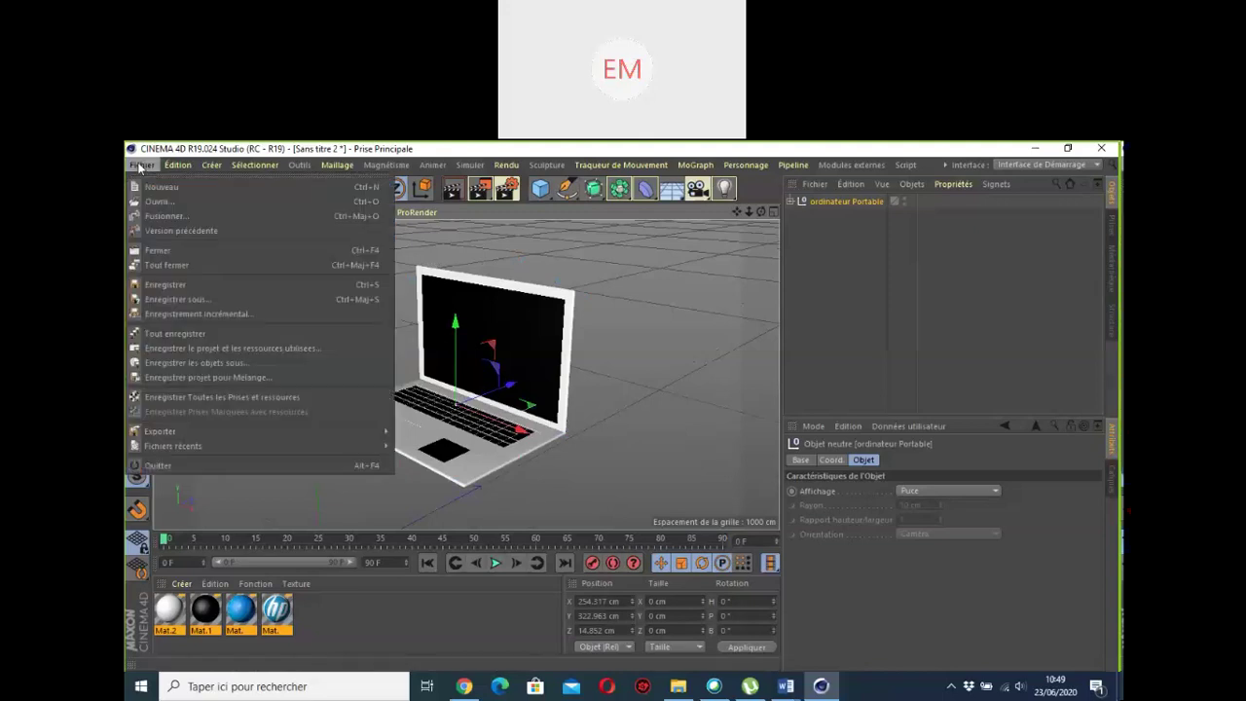
{"action": "left_click", "coordinate": [176, 283]}
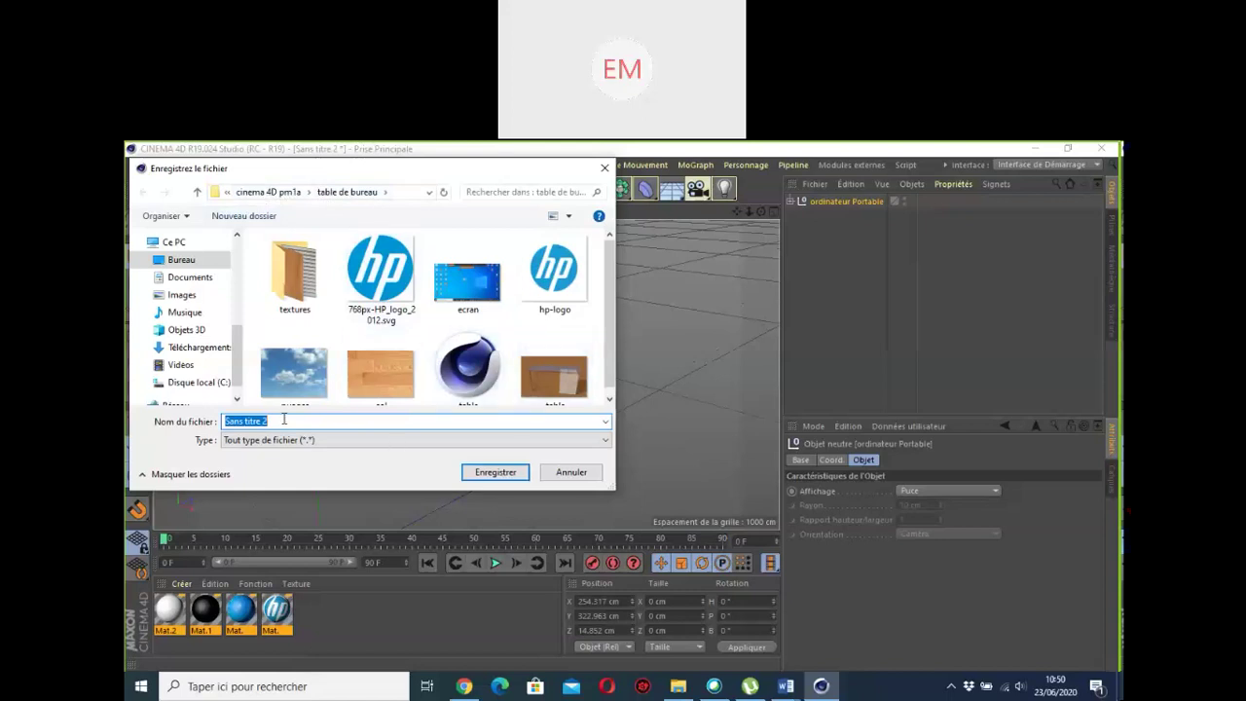
{"action": "type", "text": "o"}
{"action": "type", "text": "rd"}
{"action": "type", "text": "ina"}
{"action": "type", "text": "te"}
{"action": "type", "text": "ur"}
{"action": "key", "text": "BackSpace"}
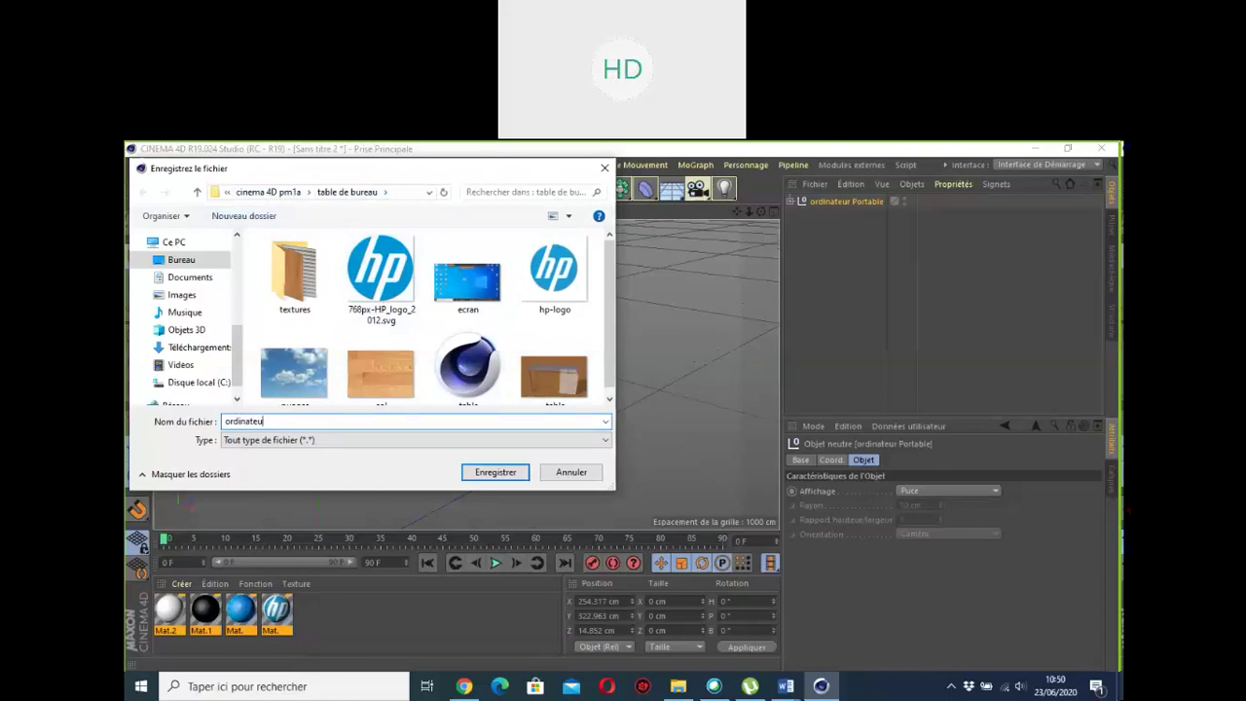
{"action": "type", "text": "r"}
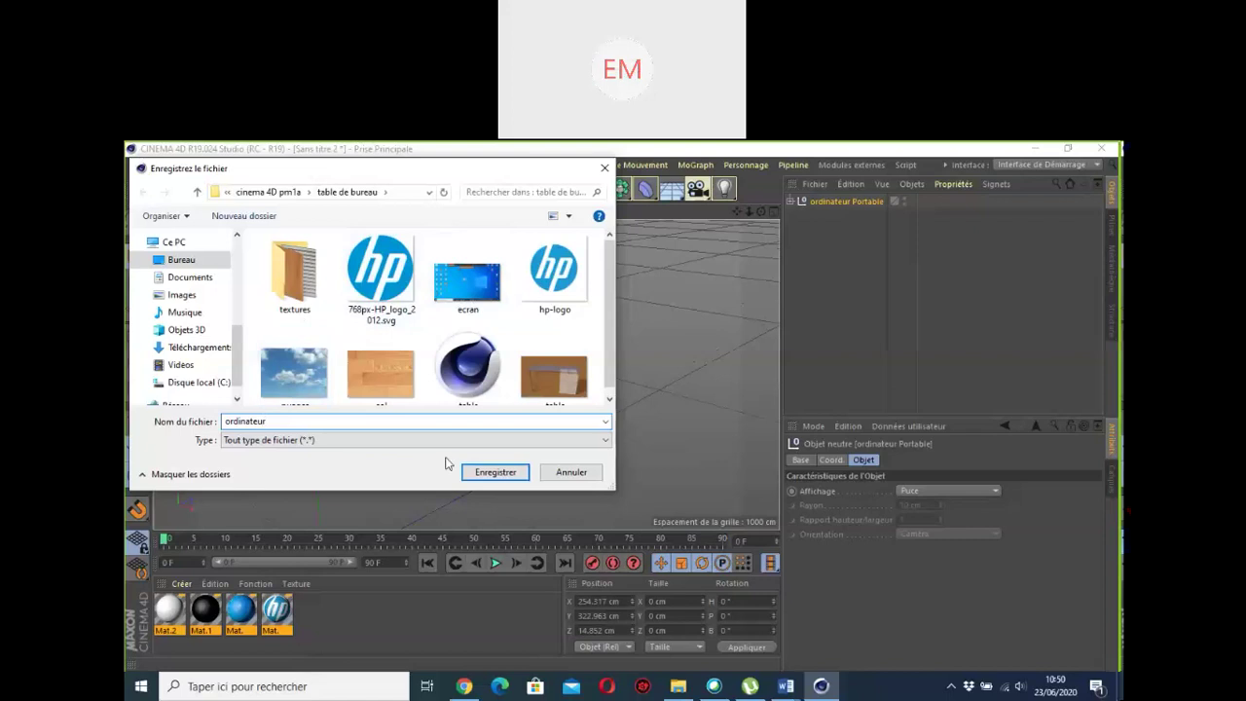
{"action": "left_click", "coordinate": [492, 473]}
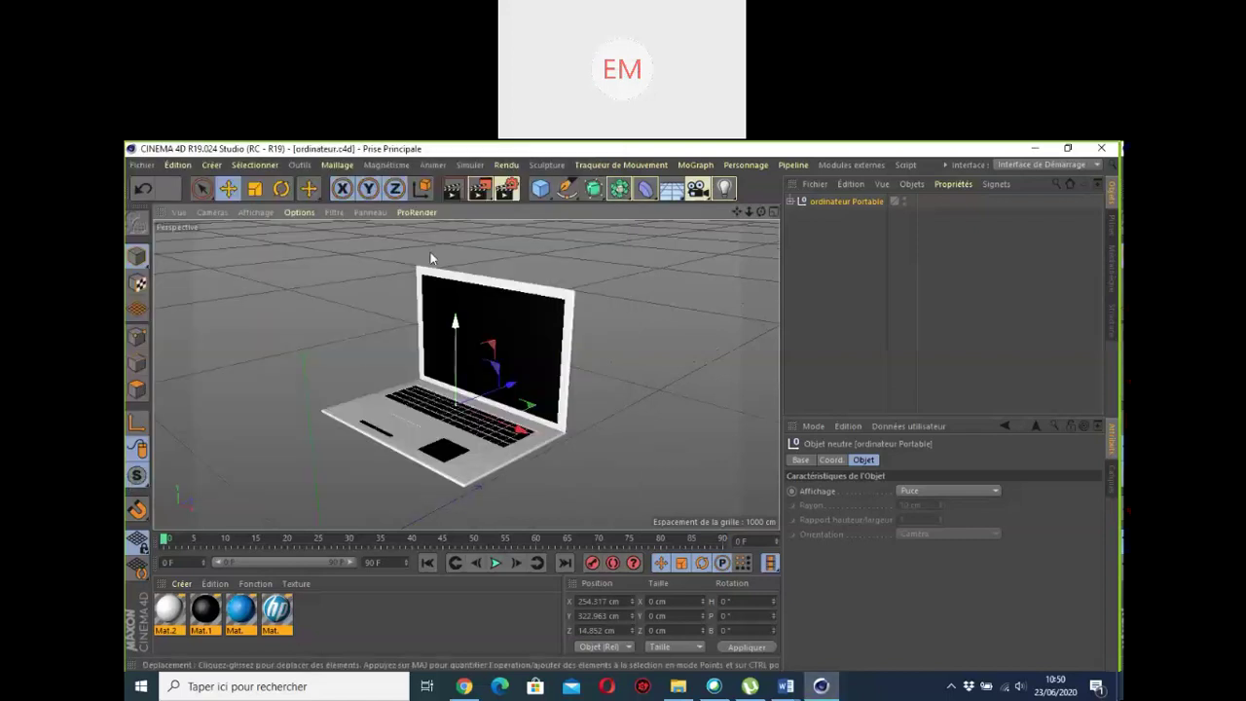
{"action": "key", "text": "ctrl+r"}
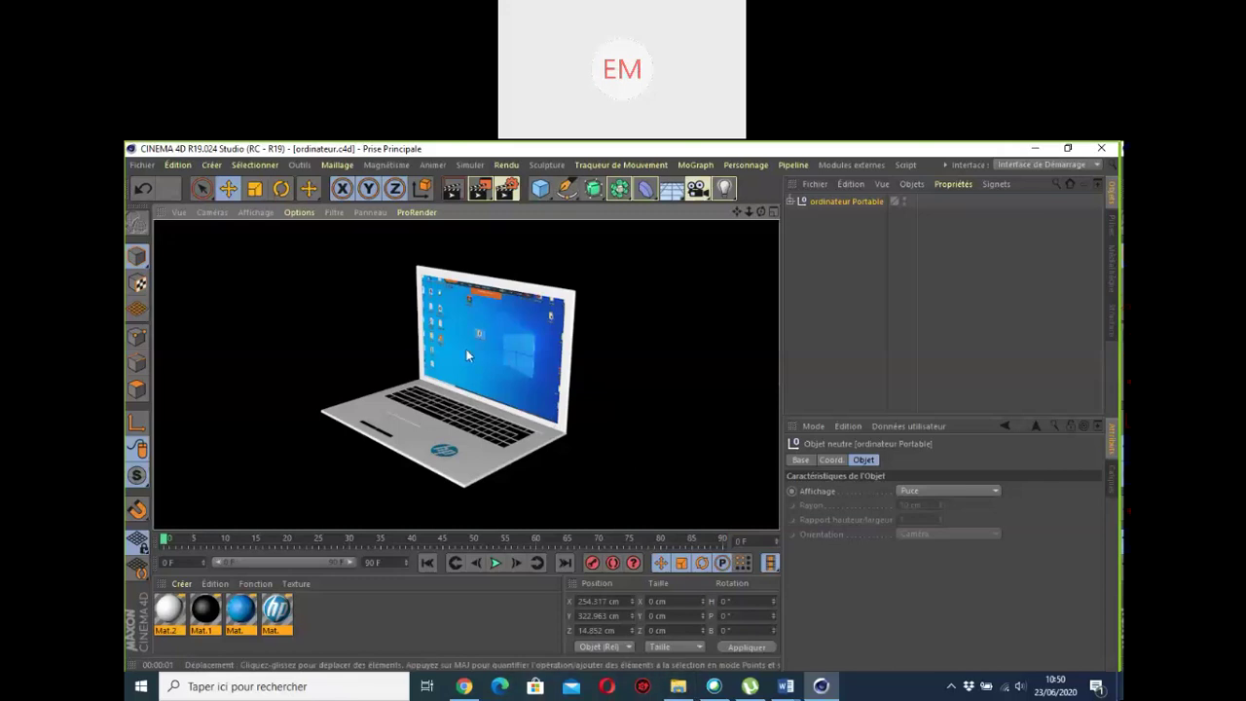
{"action": "scroll", "coordinate": [466, 349], "scroll_direction": "down", "scroll_amount": 1}
{"action": "scroll", "coordinate": [465, 348], "scroll_direction": "down", "scroll_amount": 2}
{"action": "scroll", "coordinate": [466, 360], "scroll_direction": "down", "scroll_amount": 2}
{"action": "scroll", "coordinate": [465, 399], "scroll_direction": "down", "scroll_amount": 2}
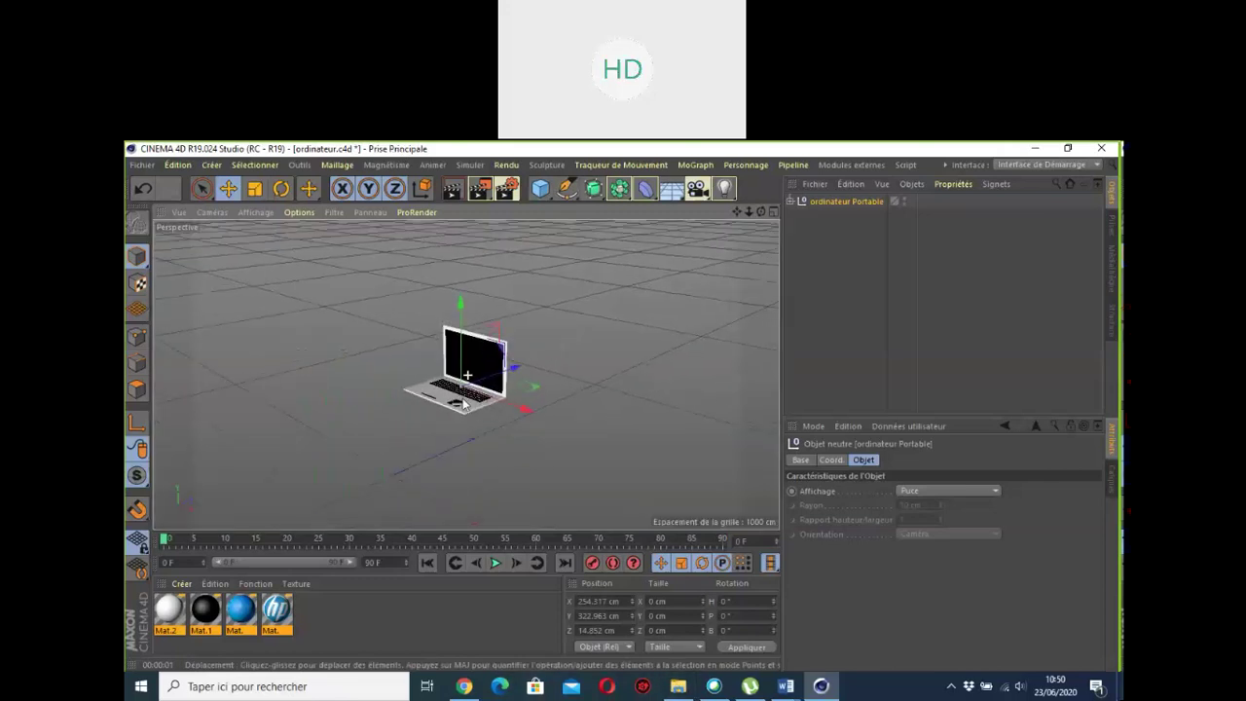
{"action": "scroll", "coordinate": [464, 404], "scroll_direction": "down", "scroll_amount": 2}
{"action": "scroll", "coordinate": [464, 409], "scroll_direction": "down", "scroll_amount": 1}
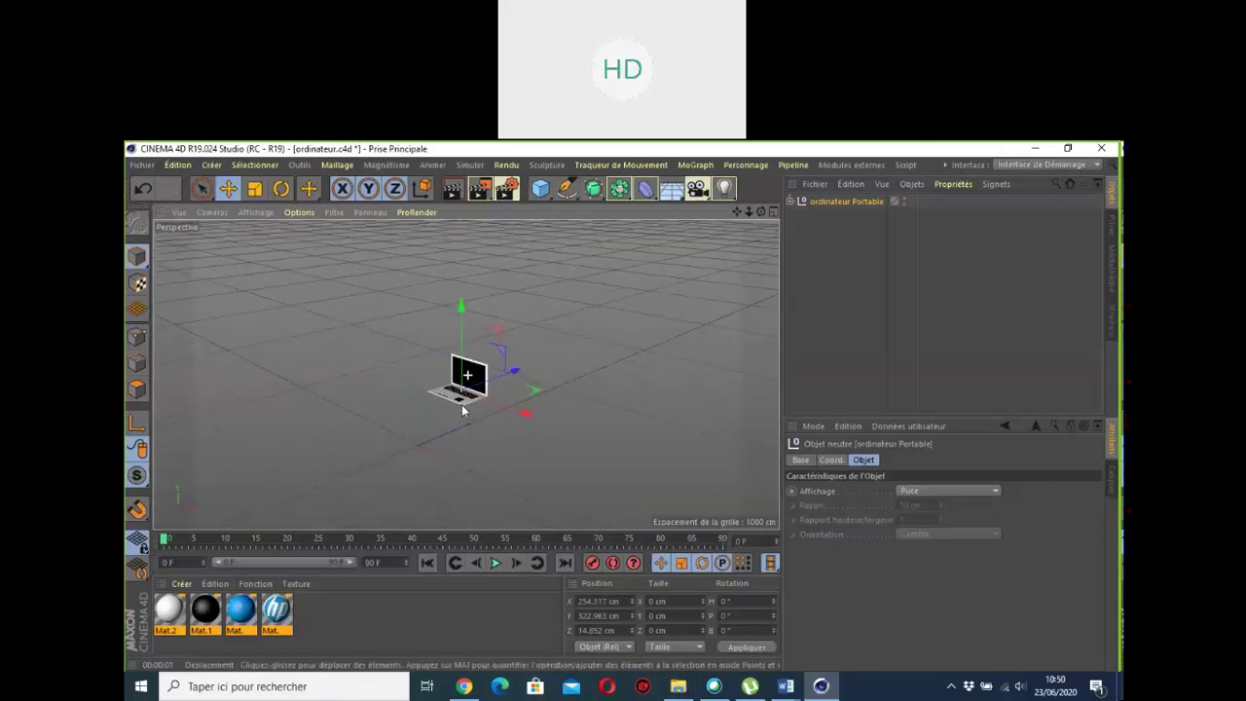
{"action": "scroll", "coordinate": [464, 409], "scroll_direction": "up", "scroll_amount": 2}
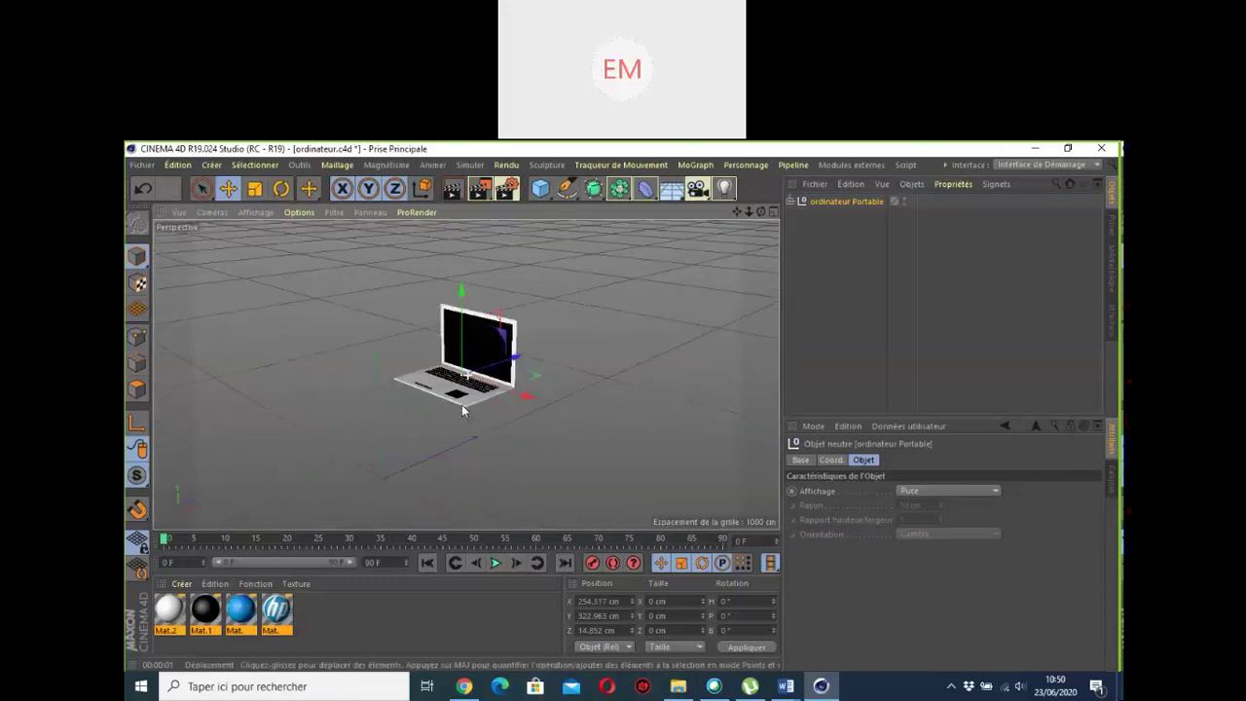
{"action": "scroll", "coordinate": [462, 404], "scroll_direction": "up", "scroll_amount": 2}
{"action": "key", "text": "ctrl+r"}
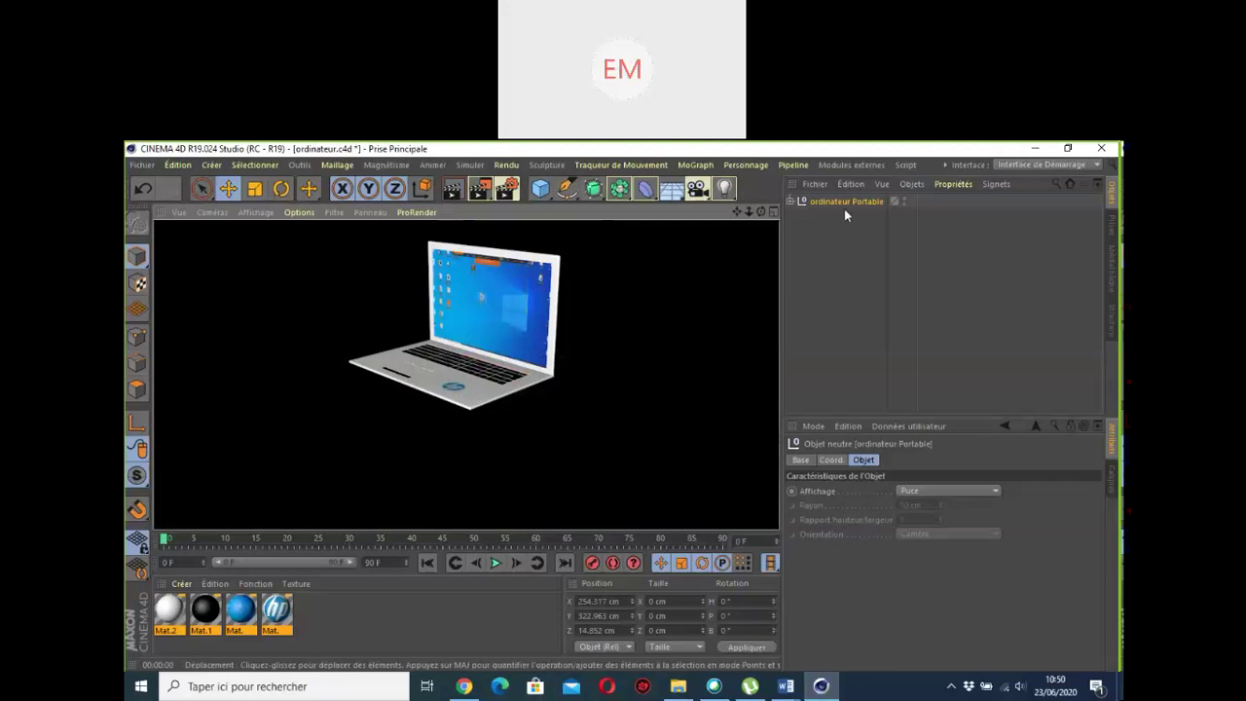
{"action": "scroll", "coordinate": [595, 319], "scroll_direction": "down", "scroll_amount": 1}
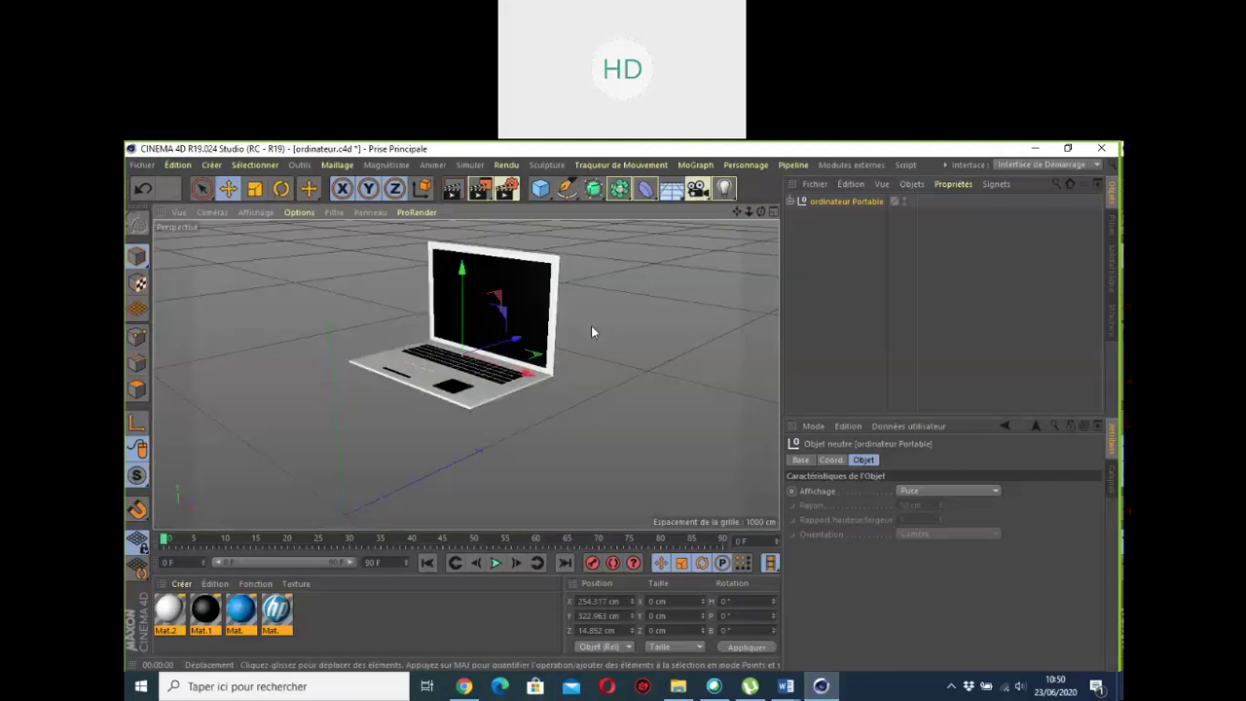
{"action": "left_click", "coordinate": [670, 692]}
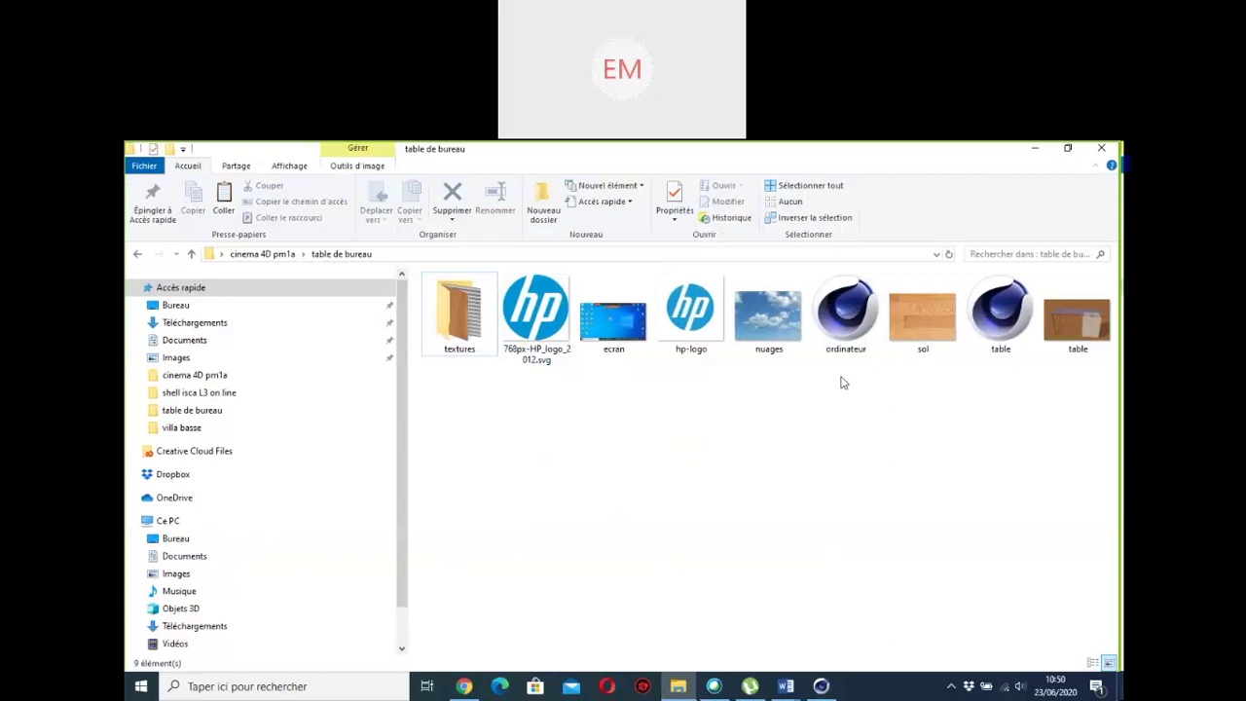
{"action": "left_click", "coordinate": [838, 329]}
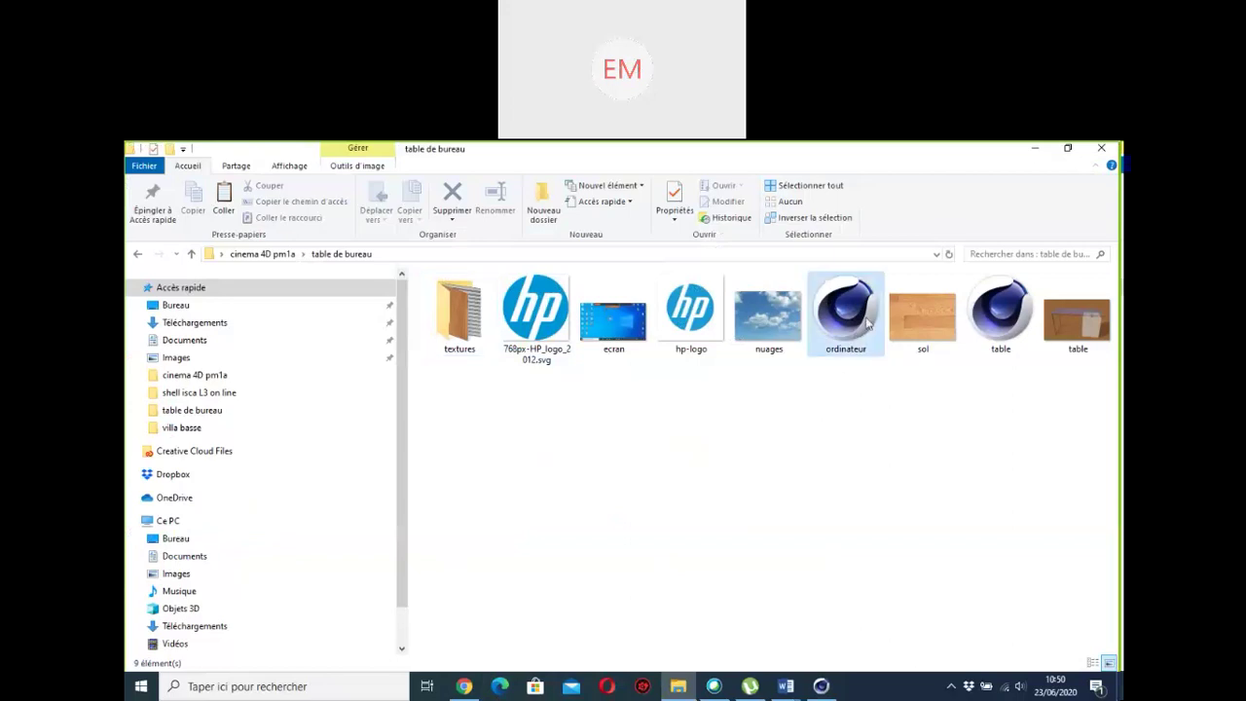
{"action": "left_click", "coordinate": [988, 331]}
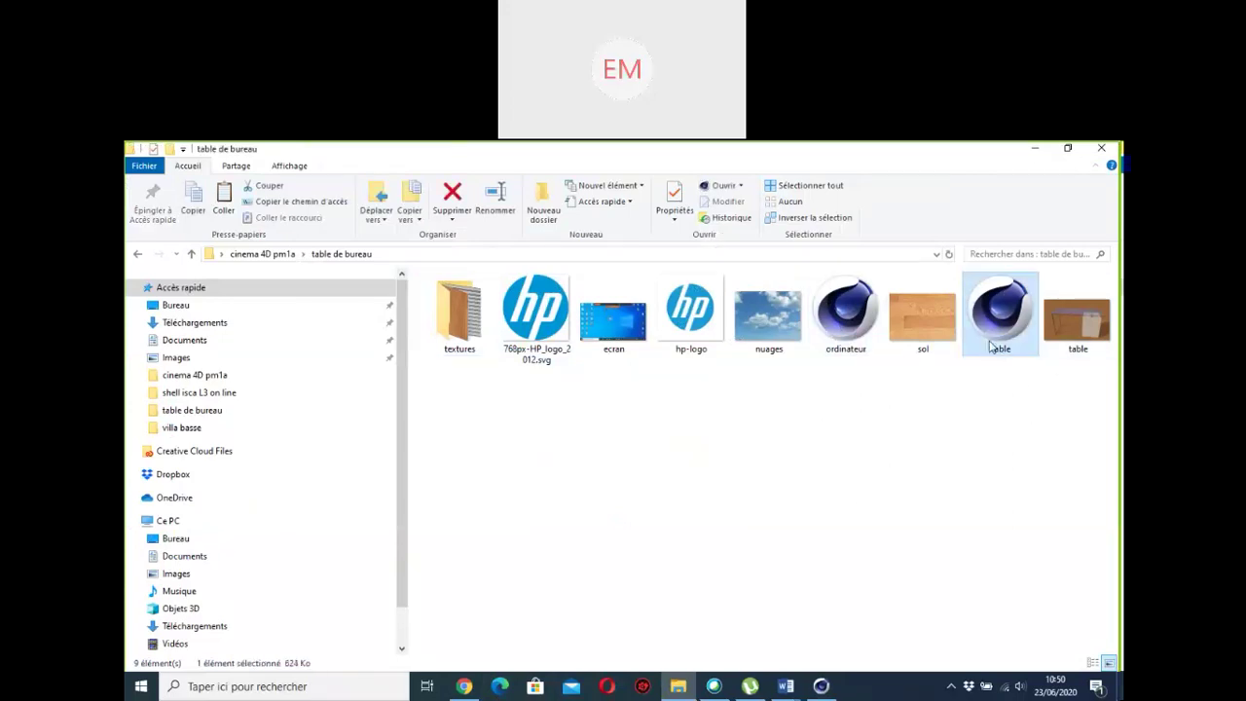
{"action": "left_click", "coordinate": [822, 689]}
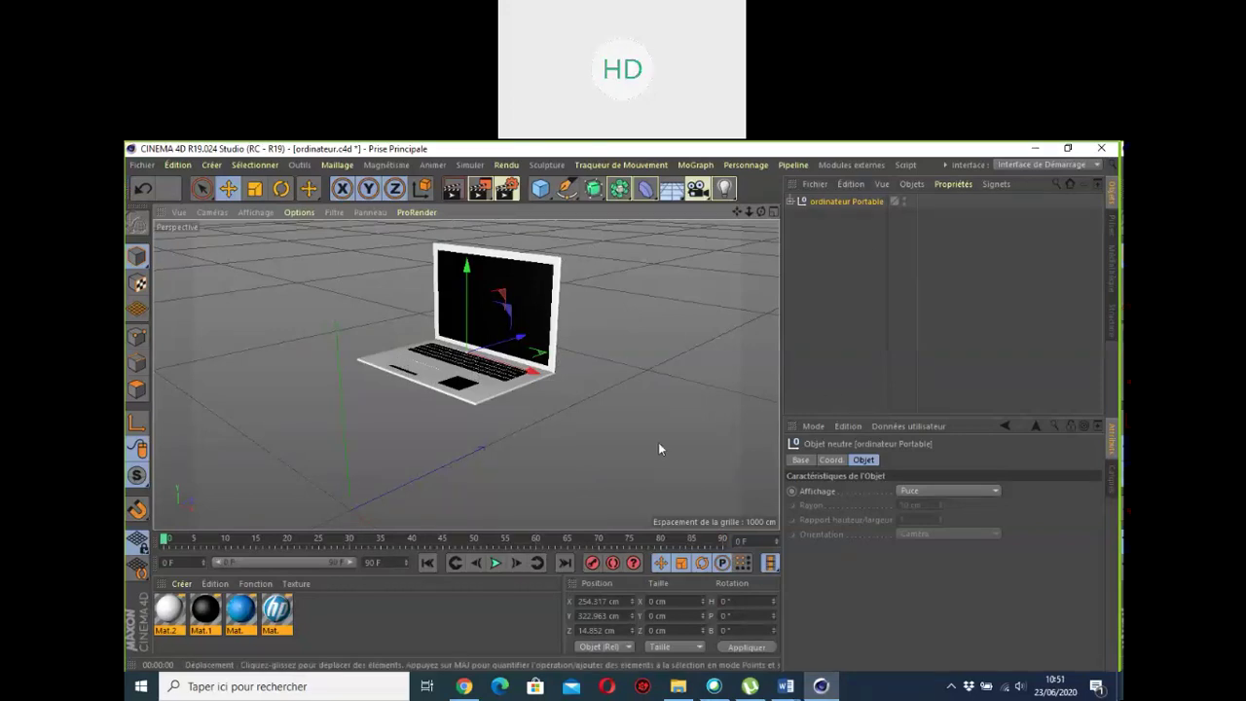
Step: Deselect the laptop and bring up the Fenêtre list of open documents
{"action": "left_click", "coordinate": [679, 379]}
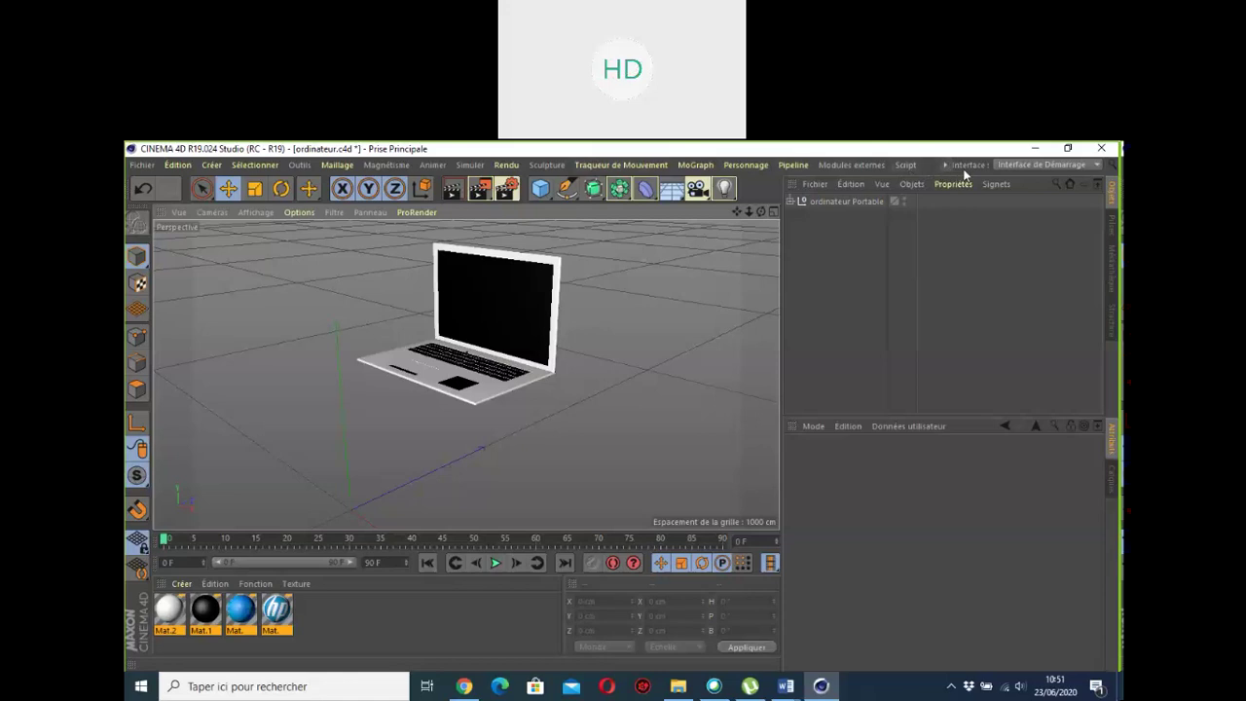
{"action": "left_click", "coordinate": [948, 167]}
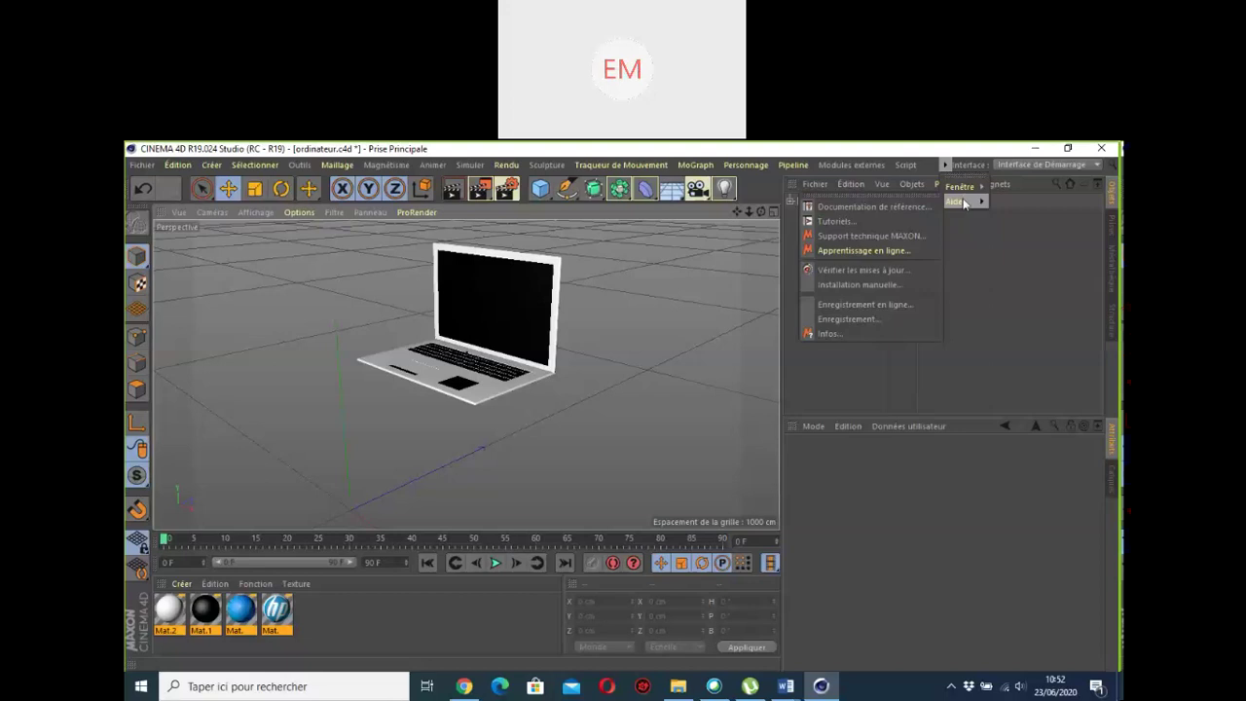
{"action": "mouse_move", "coordinate": [960, 186]}
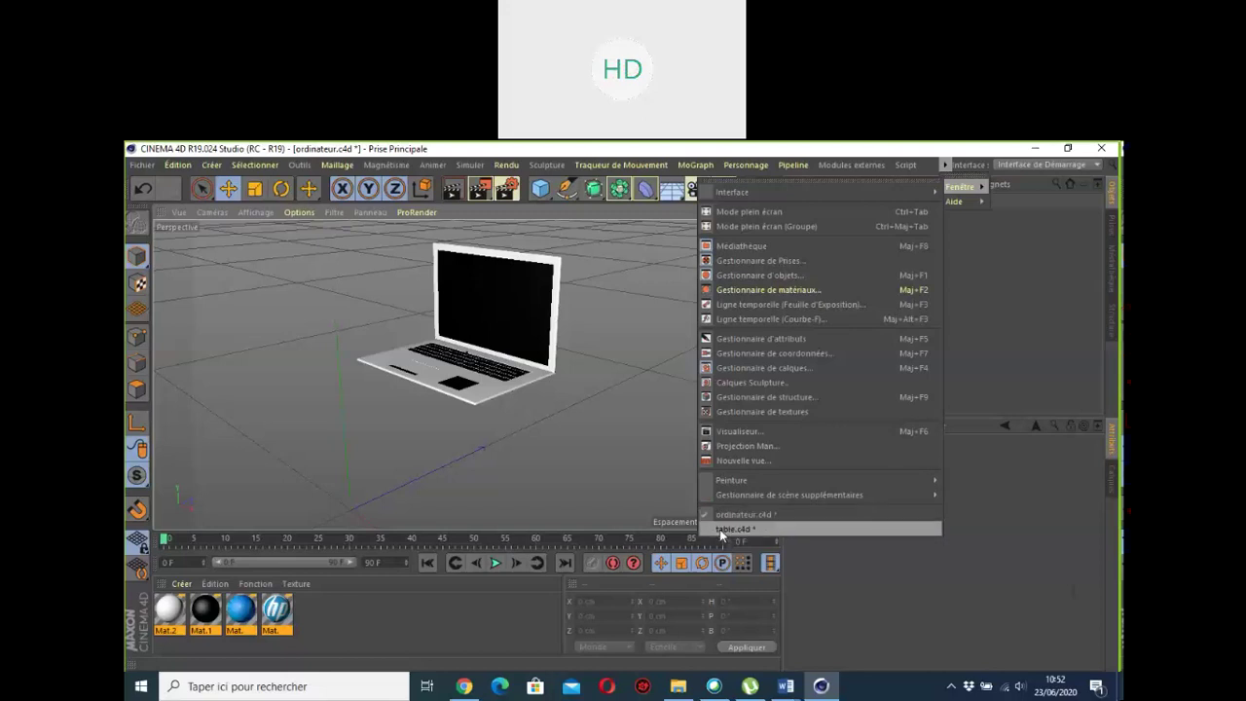
Step: Switch to the table.c4d scene, then back to ordinateur.c4d
{"action": "left_click", "coordinate": [719, 529]}
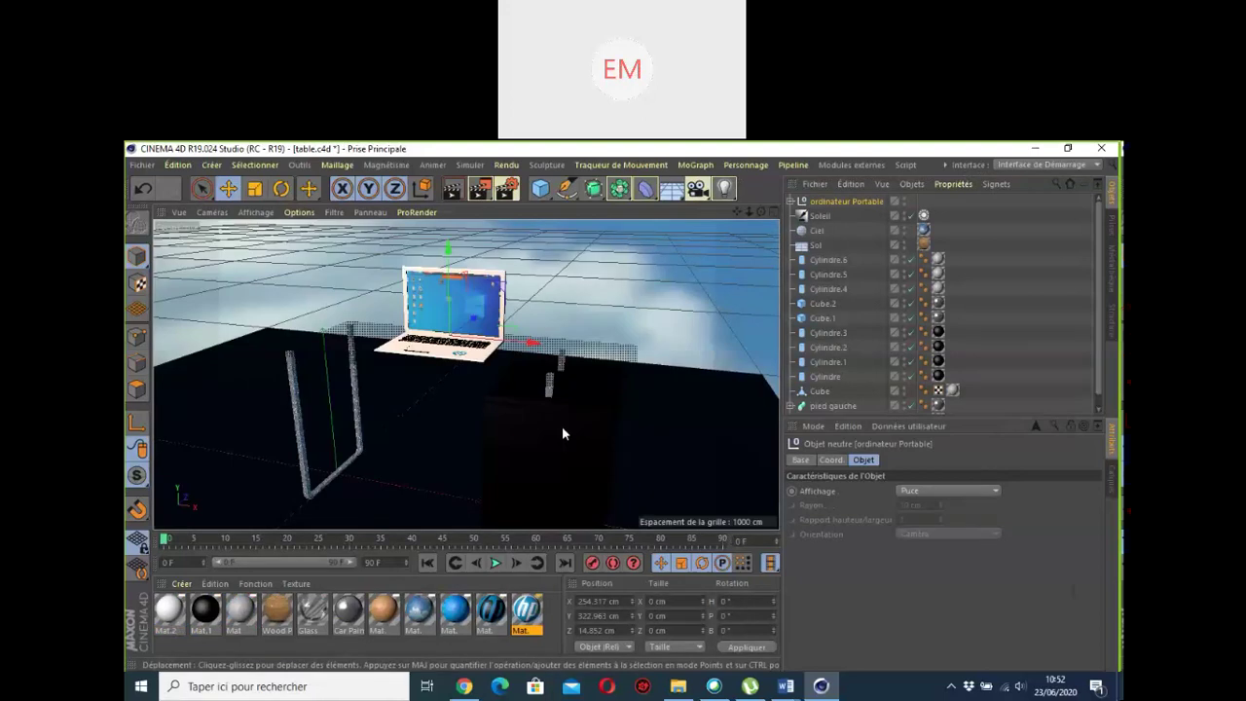
{"action": "left_click", "coordinate": [946, 166]}
{"action": "mouse_move", "coordinate": [962, 186]}
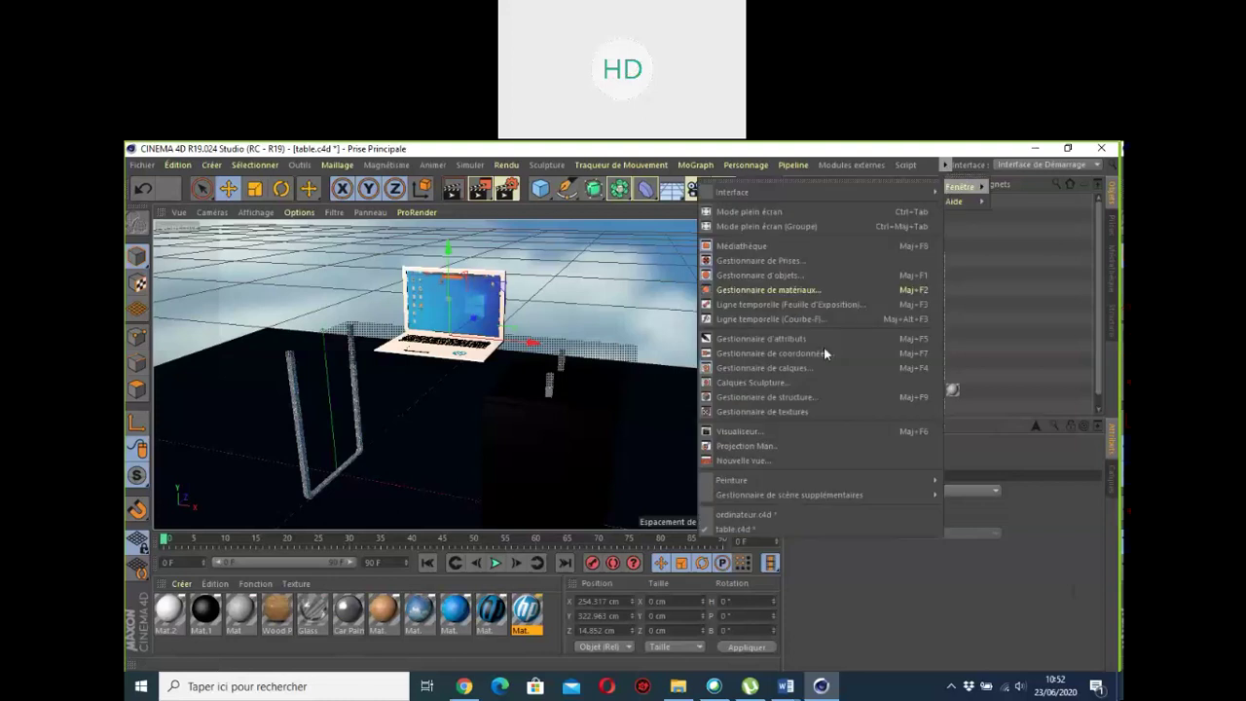
{"action": "left_click", "coordinate": [736, 527]}
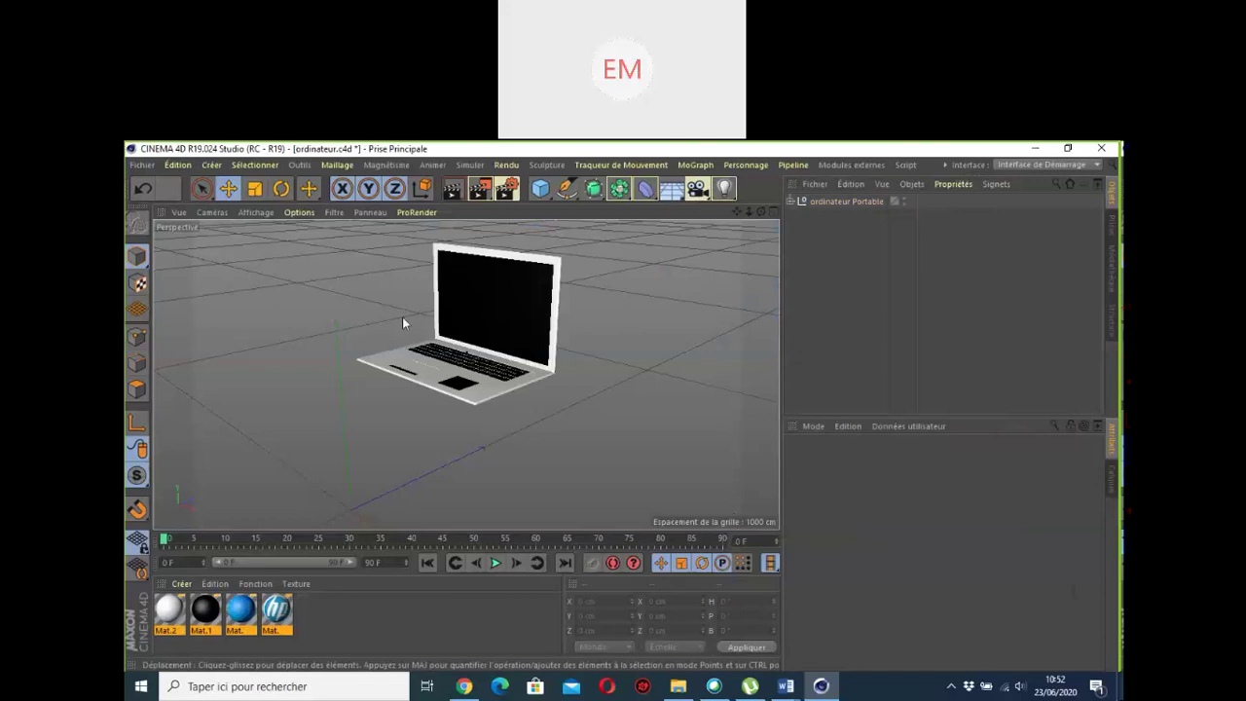
Step: Use Tout fermer, answer Non for ordinateur.c4d and table.c4d, and dismiss the OpenCL error
{"action": "left_click", "coordinate": [142, 166]}
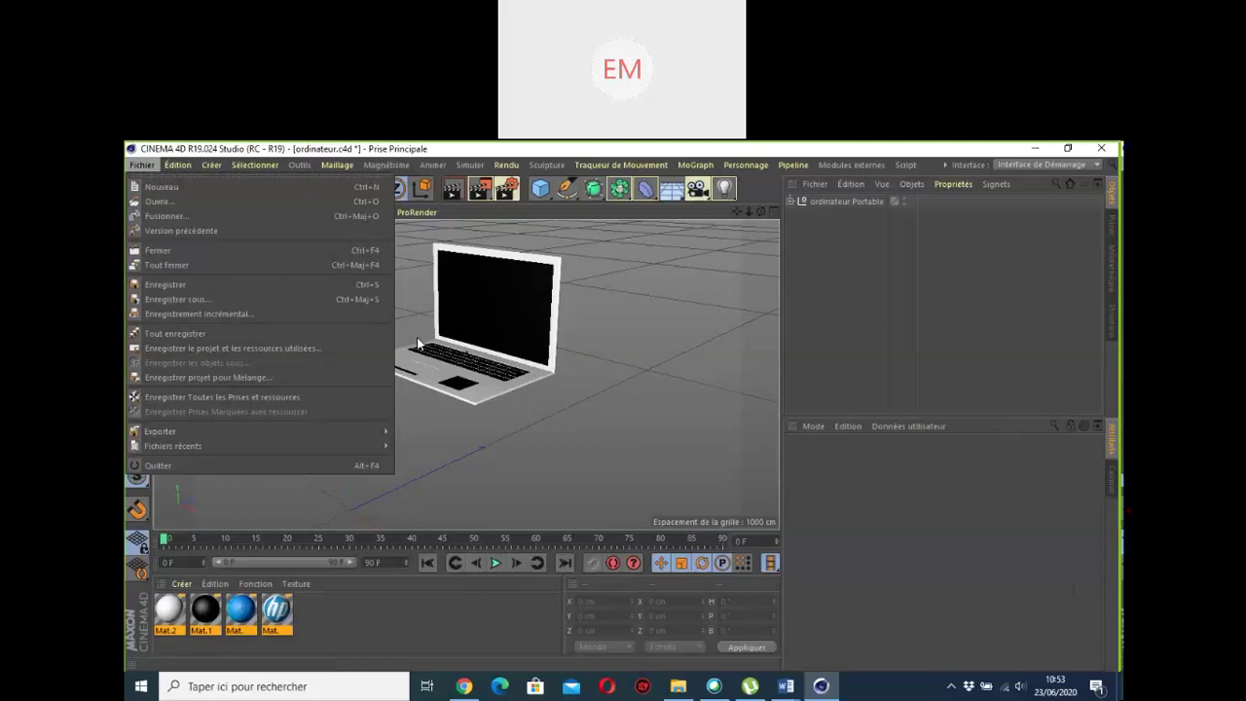
{"action": "left_click", "coordinate": [184, 266]}
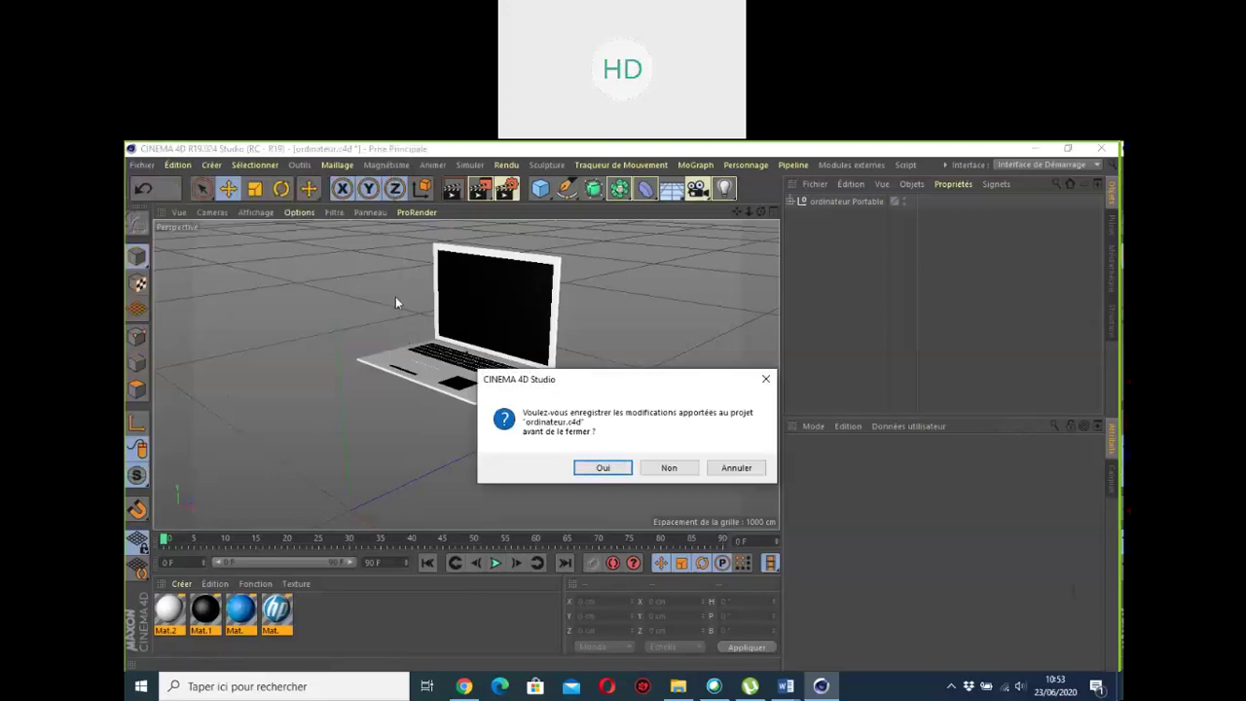
{"action": "left_click", "coordinate": [663, 470]}
{"action": "left_click", "coordinate": [735, 474]}
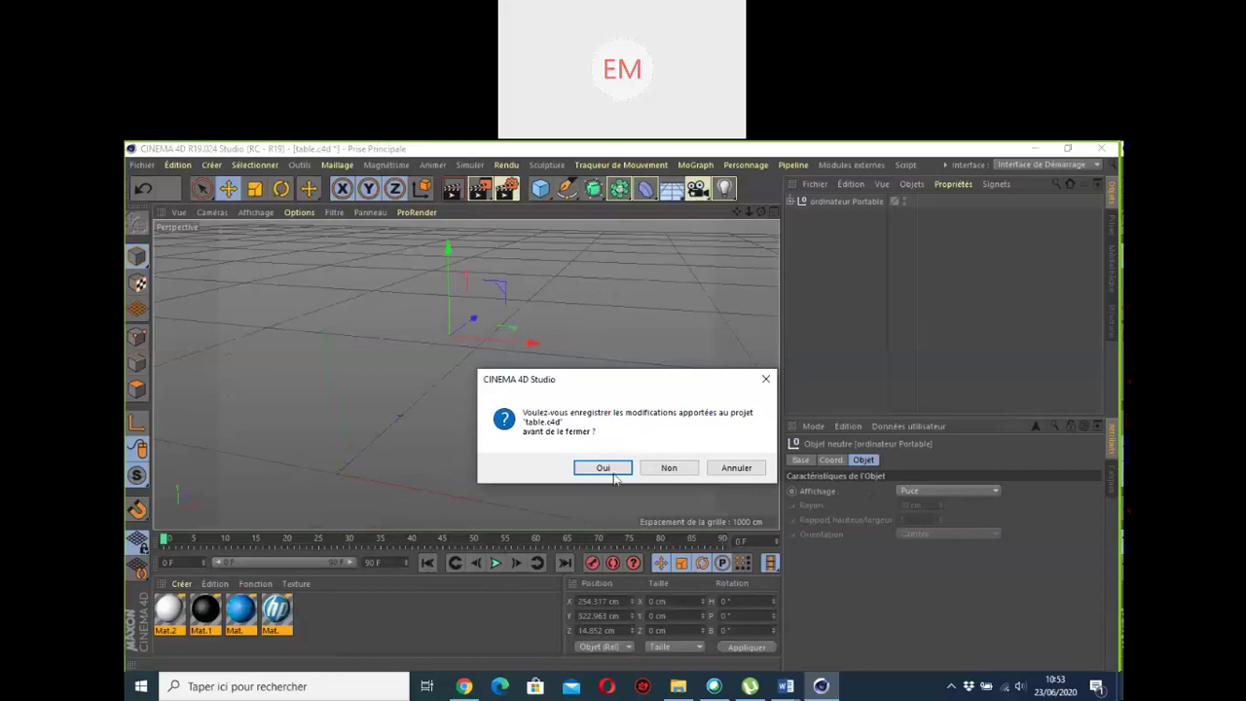
{"action": "left_click", "coordinate": [669, 470]}
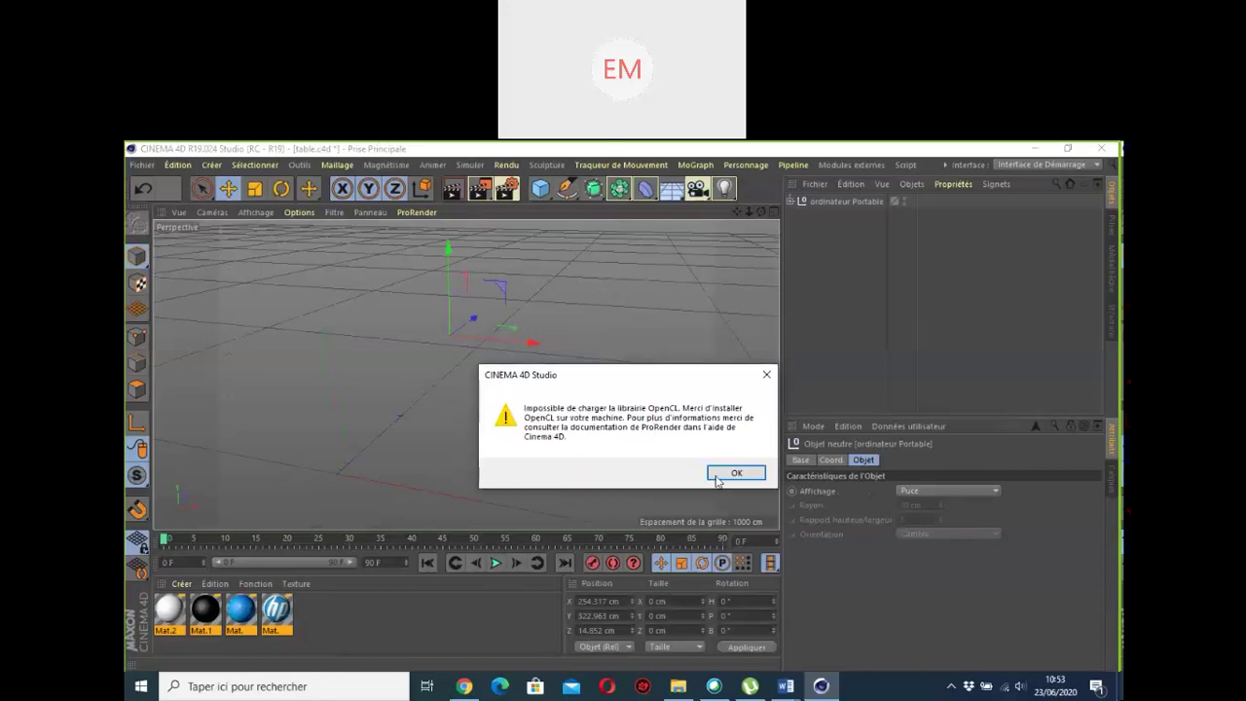
{"action": "left_click", "coordinate": [740, 471]}
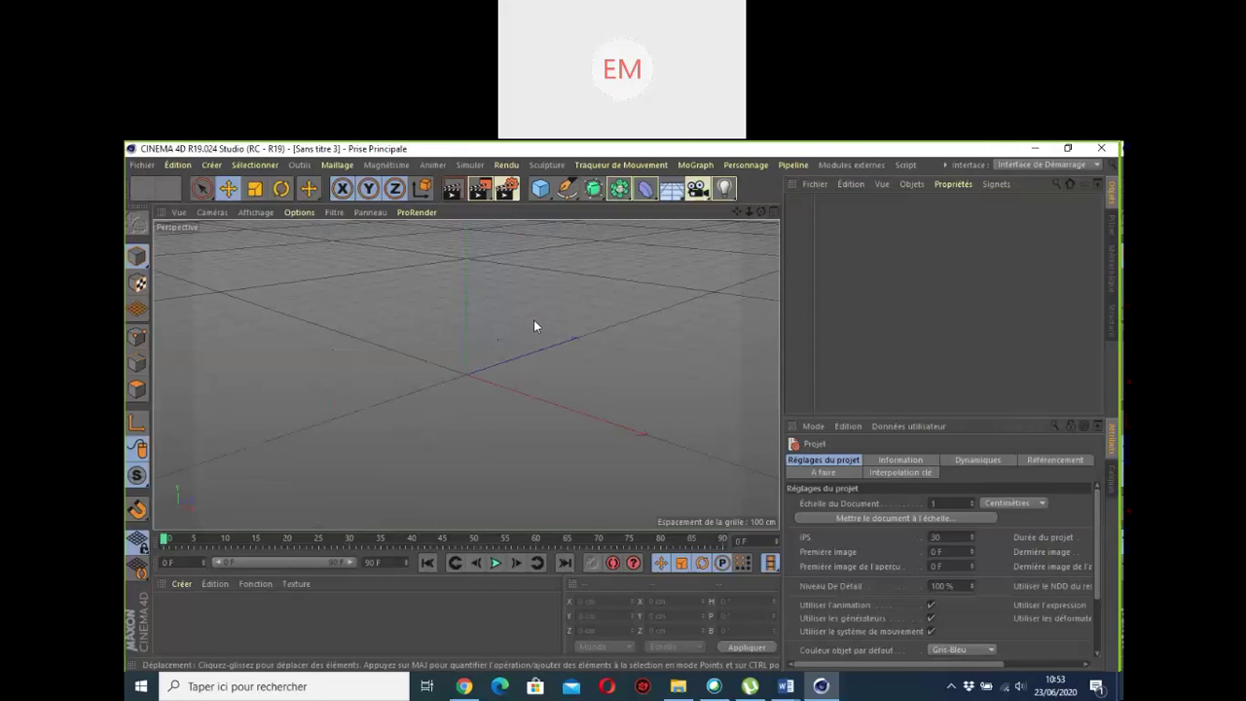
Step: Rename the table scene file to table+ordi in File Explorer and open it in Cinema 4D
{"action": "left_click", "coordinate": [1037, 151]}
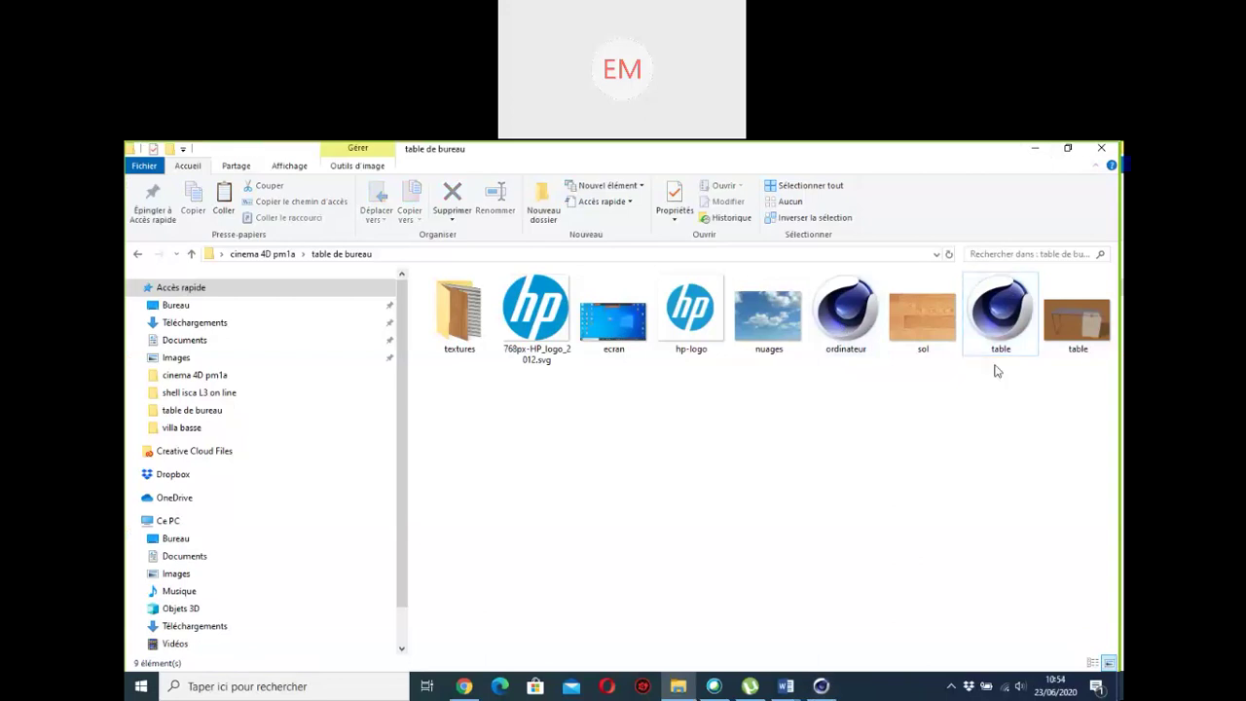
{"action": "left_click", "coordinate": [1007, 356]}
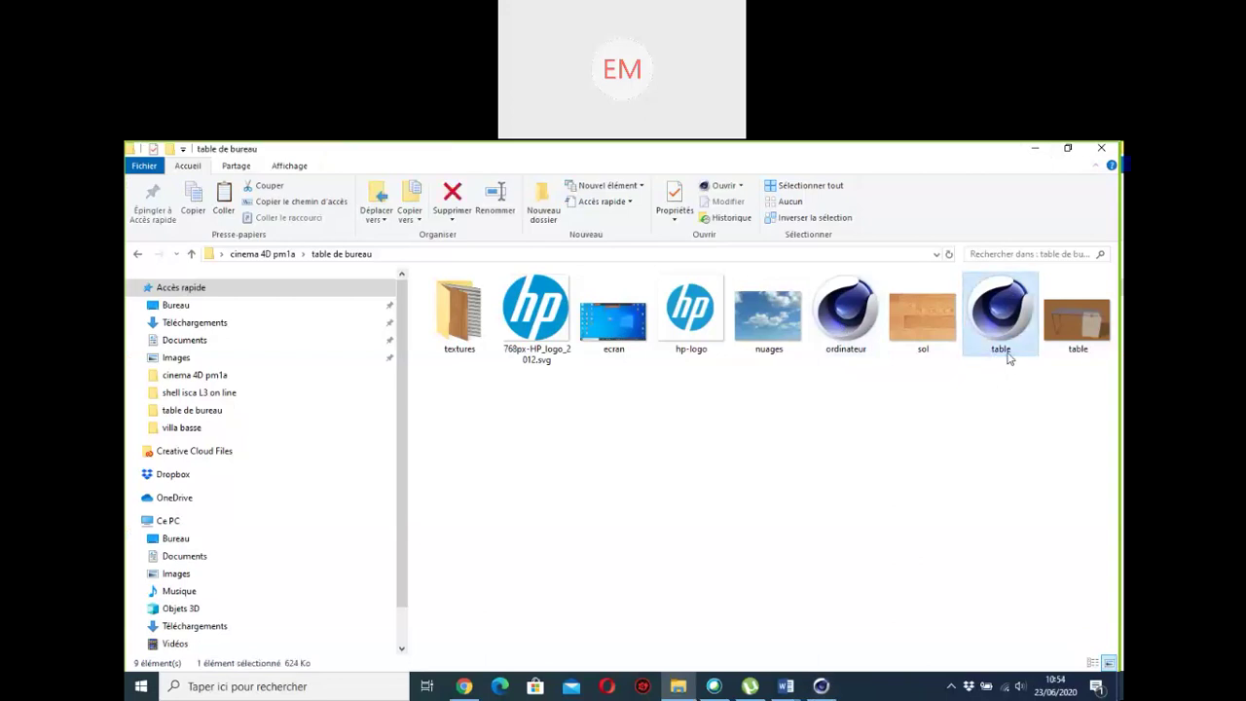
{"action": "left_click", "coordinate": [1011, 351]}
{"action": "type", "text": "+"}
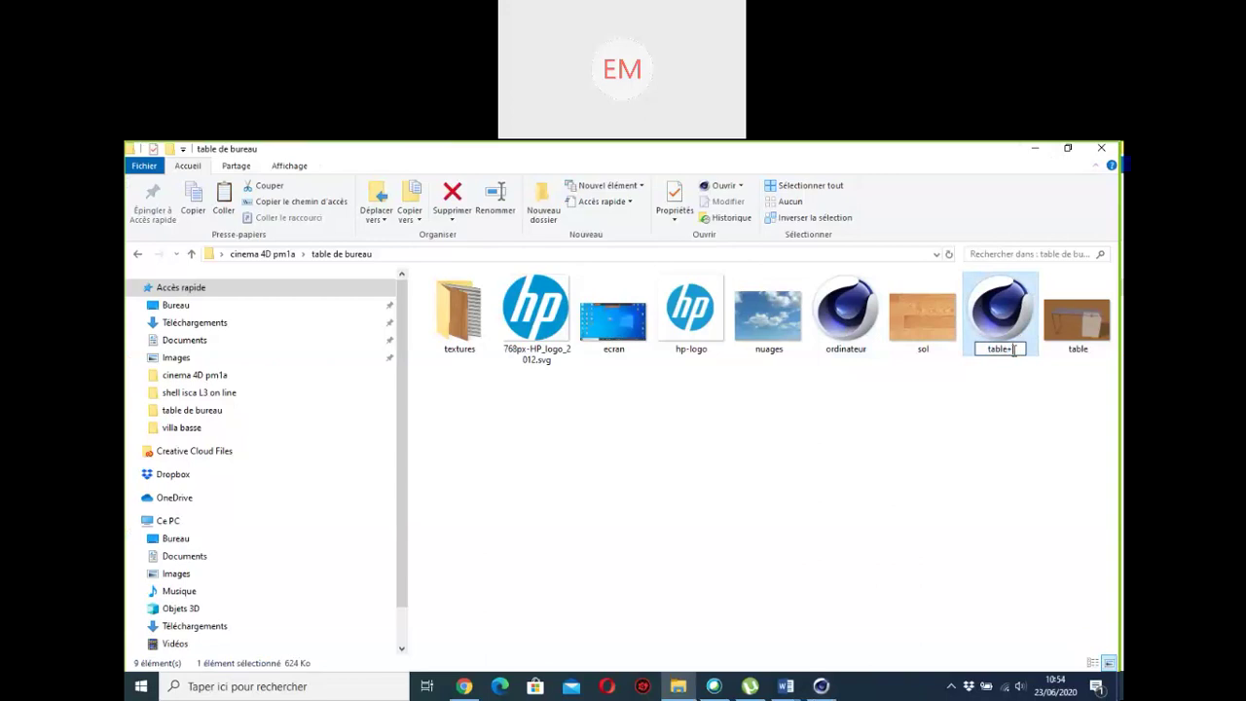
{"action": "type", "text": "obj"}
{"action": "type", "text": "i"}
{"action": "key", "text": "Return"}
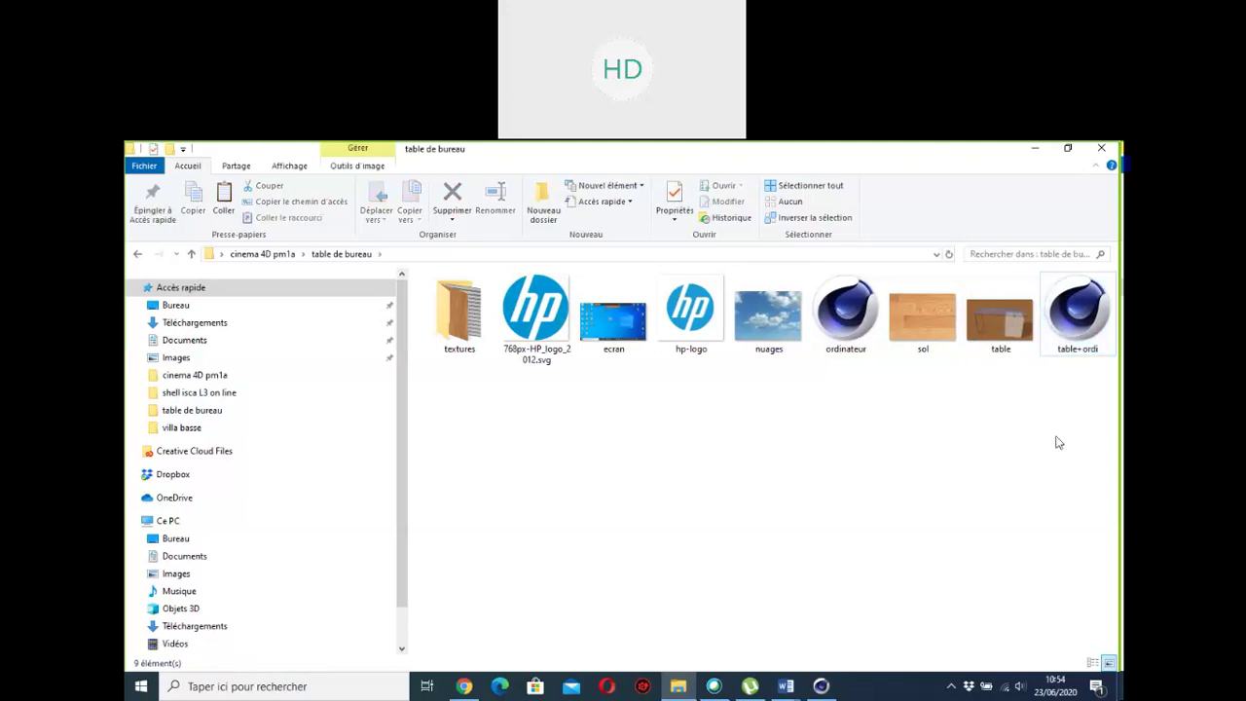
{"action": "double_click", "coordinate": [1084, 321]}
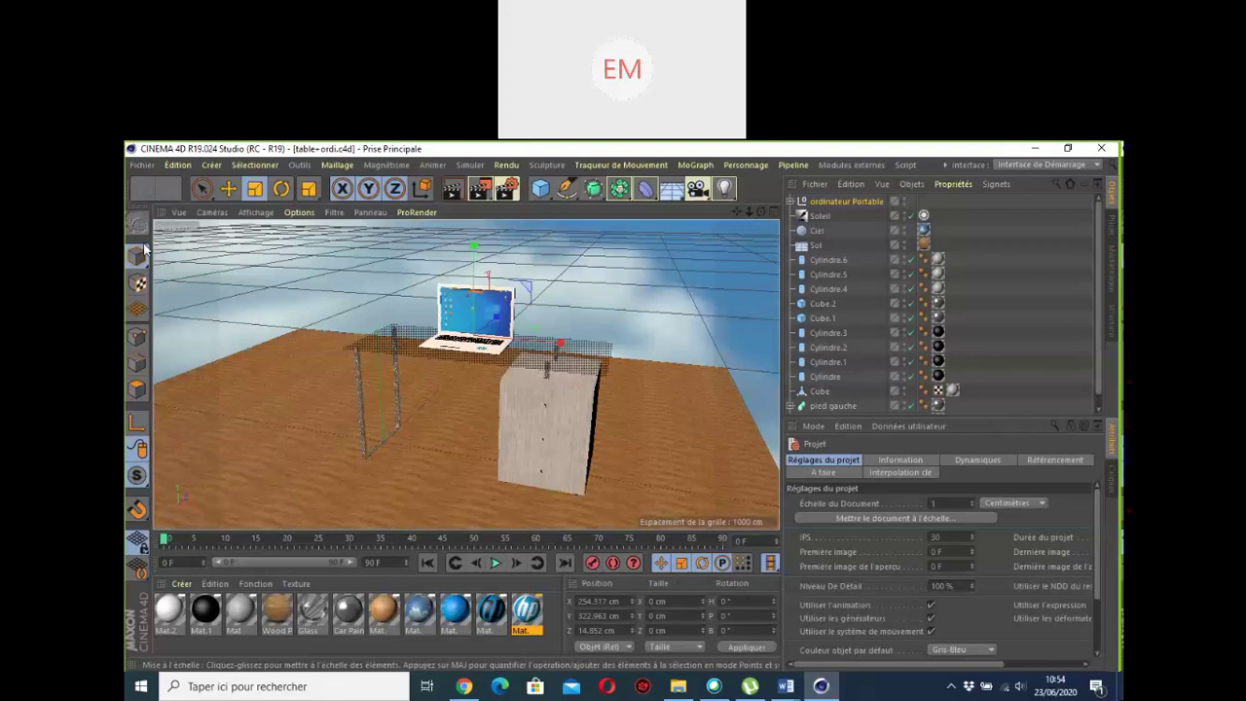
{"action": "left_click", "coordinate": [227, 192]}
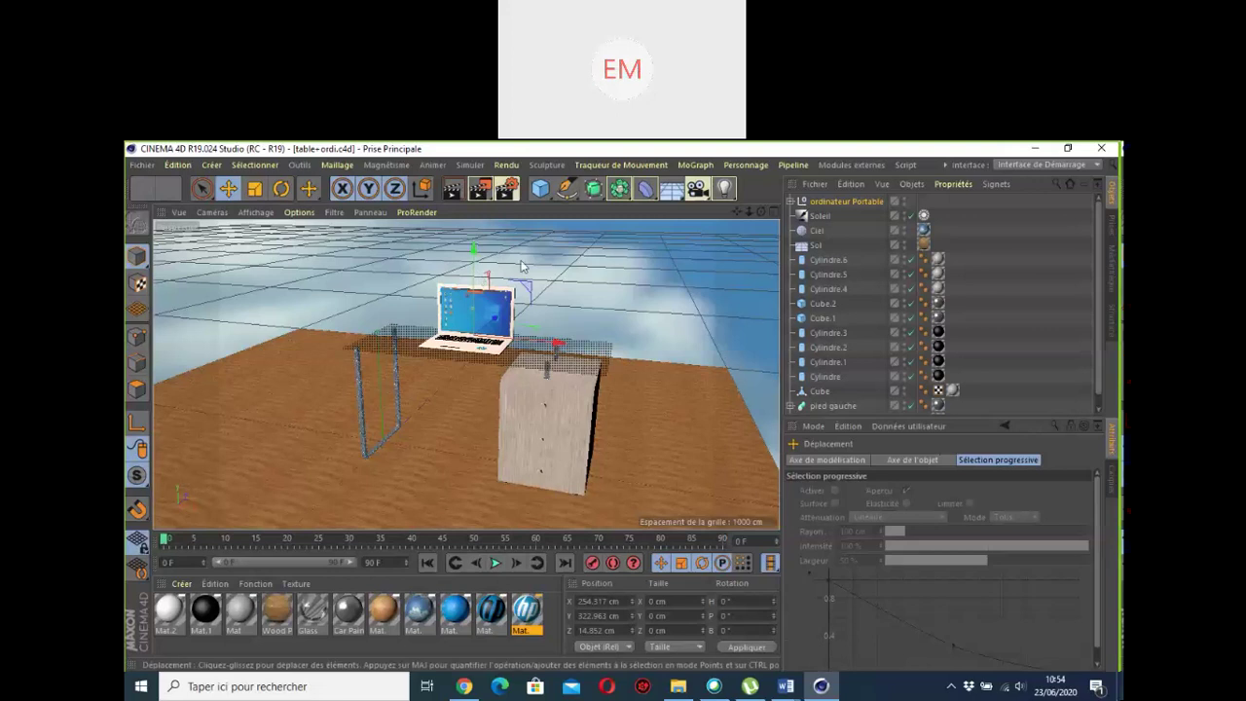
{"action": "left_click", "coordinate": [460, 280]}
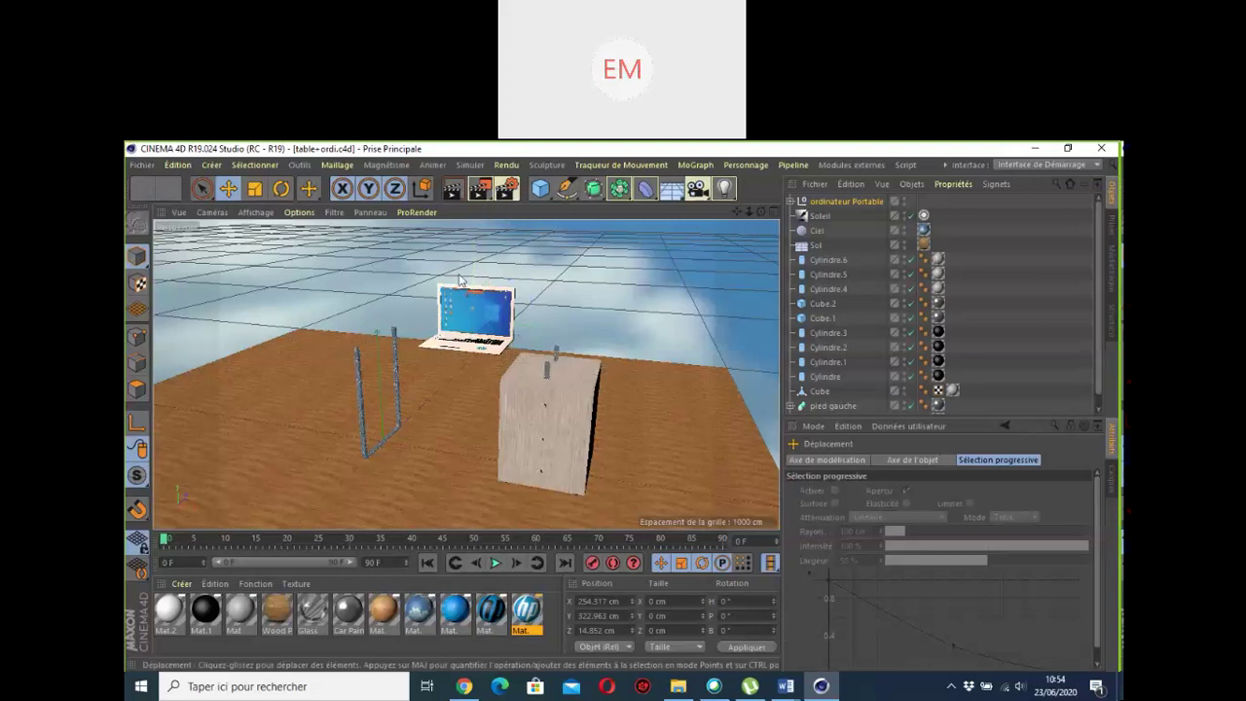
{"action": "left_click_drag", "start_coordinate": [461, 281], "coordinate": [467, 300]}
{"action": "scroll", "coordinate": [477, 312], "scroll_direction": "up", "scroll_amount": 3}
{"action": "scroll", "coordinate": [506, 336], "scroll_direction": "up", "scroll_amount": 1}
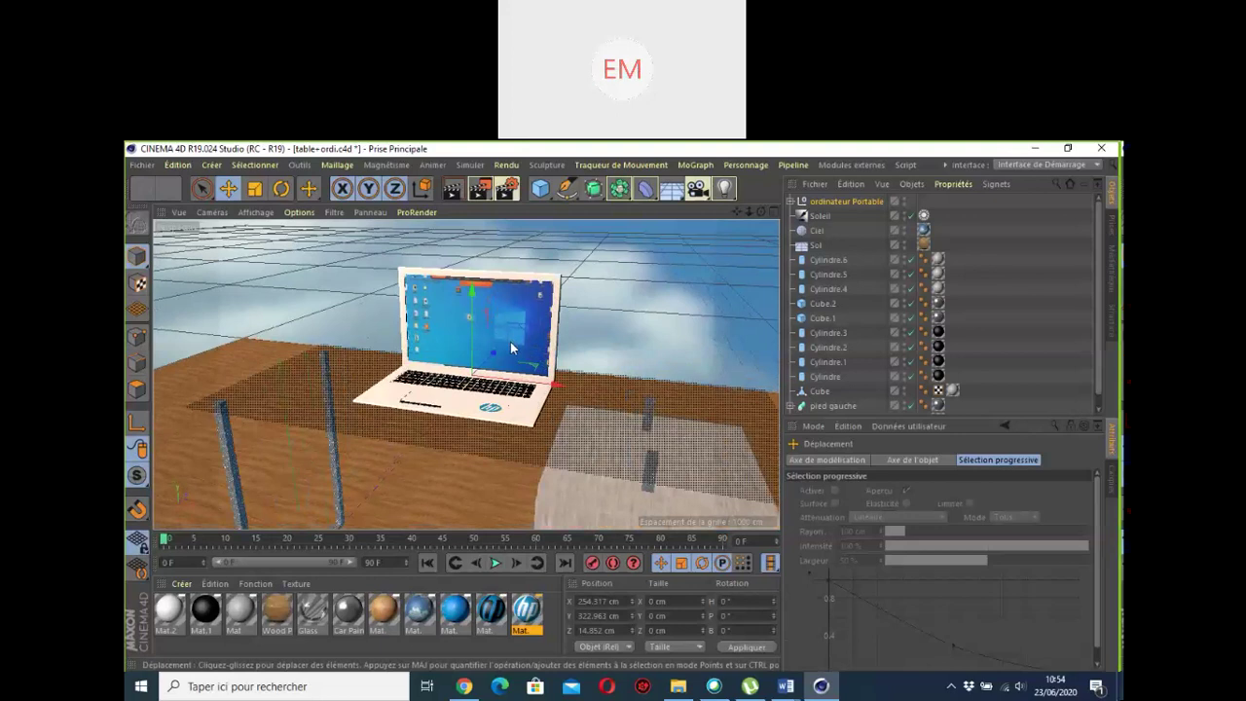
{"action": "scroll", "coordinate": [510, 342], "scroll_direction": "down", "scroll_amount": 1}
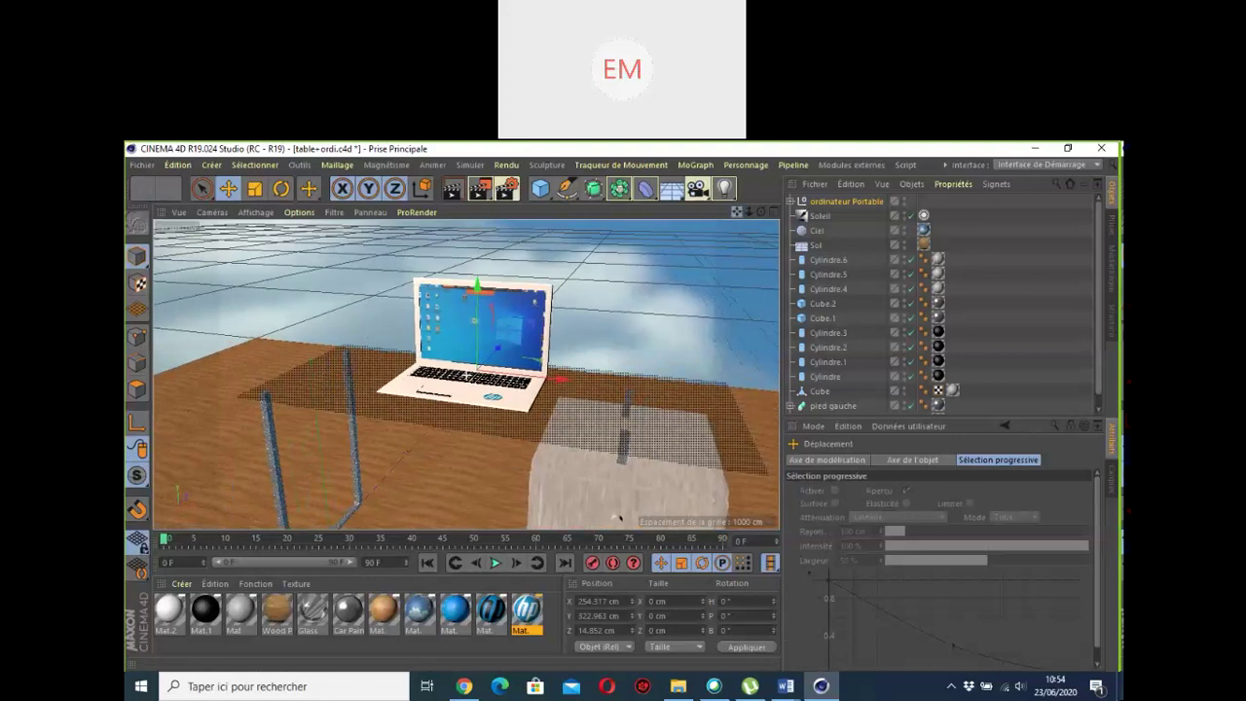
{"action": "middle_click_drag", "start_coordinate": [616, 517], "coordinate": [570, 500], "text": "alt"}
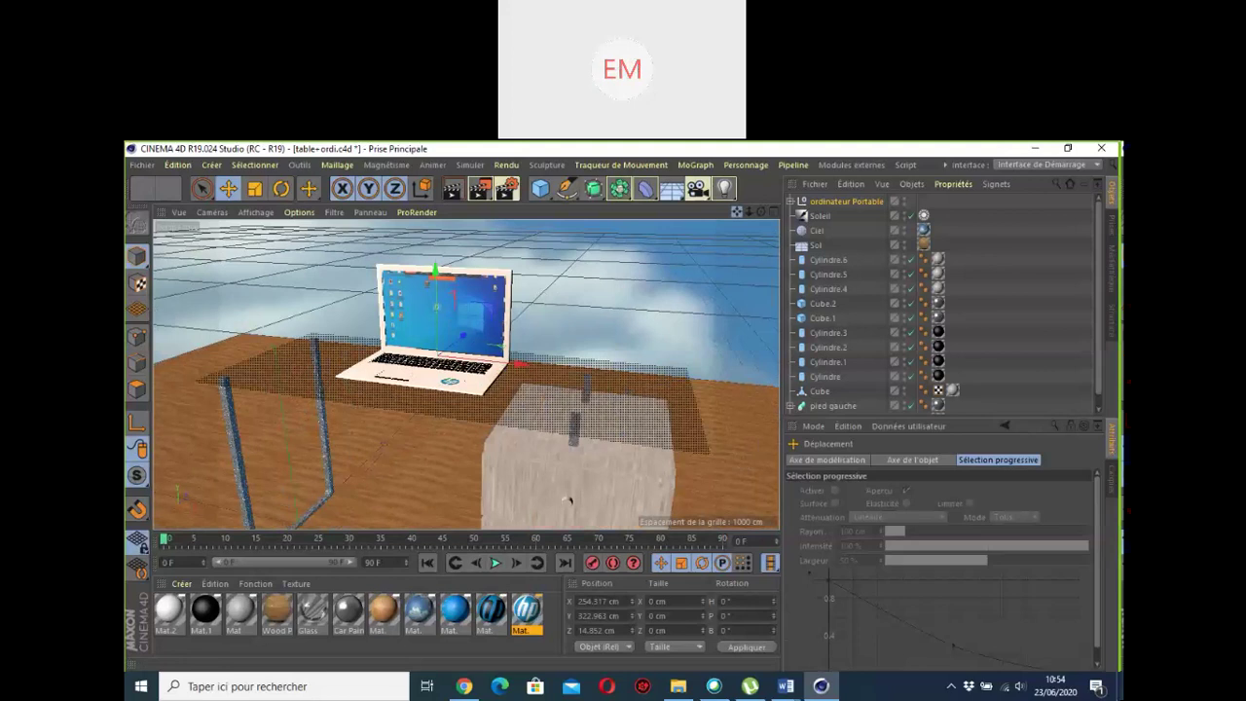
{"action": "middle_click_drag", "start_coordinate": [468, 385], "coordinate": [468, 355], "text": "alt"}
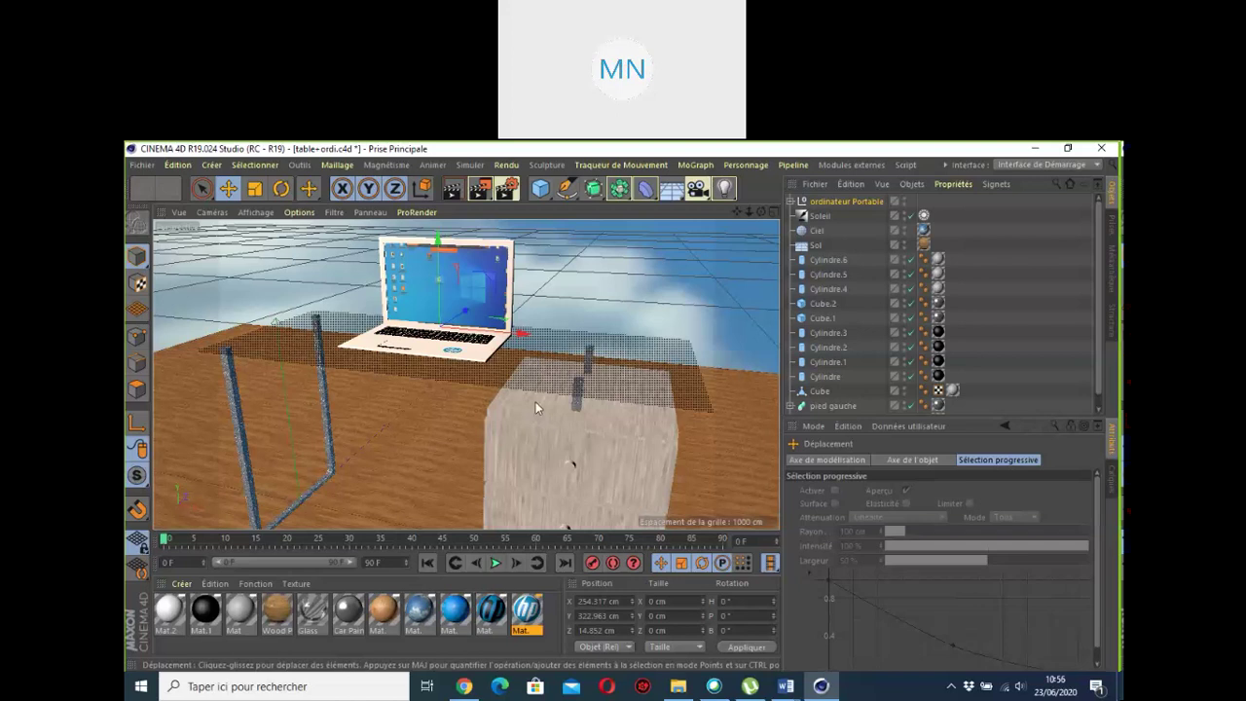
{"action": "scroll", "coordinate": [414, 337], "scroll_direction": "up", "scroll_amount": 2}
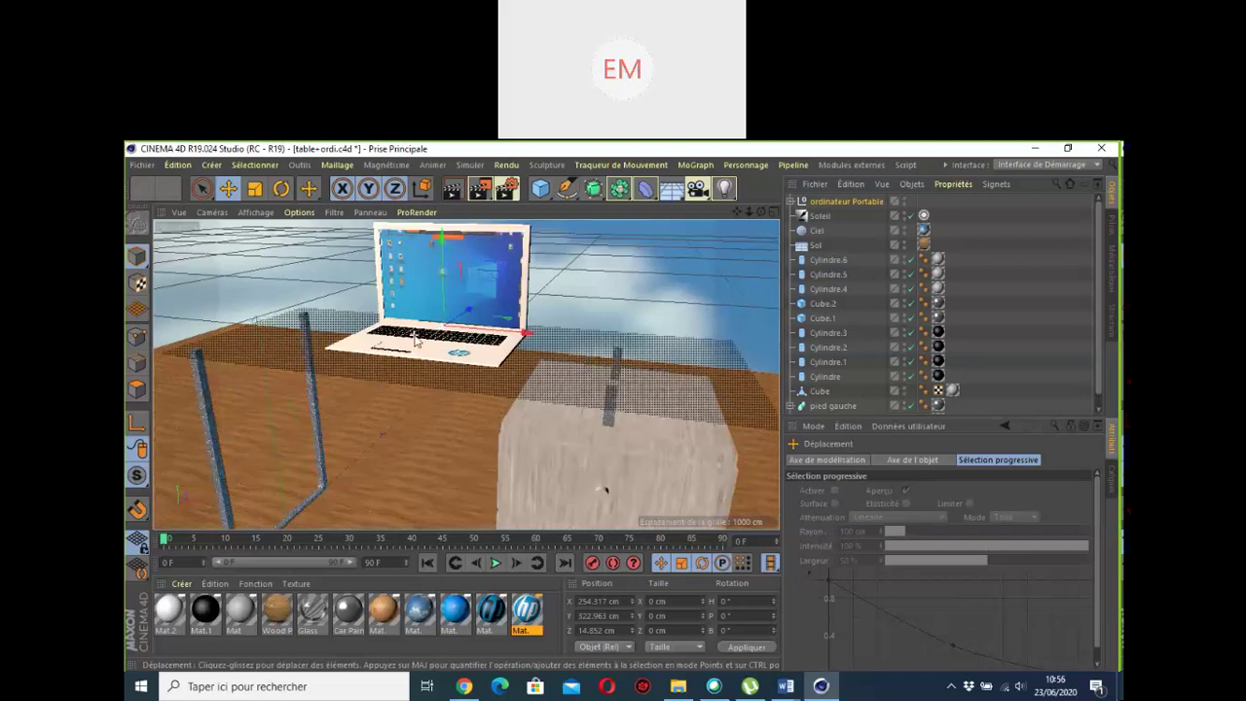
{"action": "mouse_move", "coordinate": [415, 339]}
{"action": "left_mouse_down", "text": "alt"}
{"action": "mouse_move", "coordinate": [737, 213]}
{"action": "mouse_move", "coordinate": [715, 229]}
{"action": "mouse_move", "coordinate": [735, 207]}
{"action": "left_mouse_up", "text": "alt"}
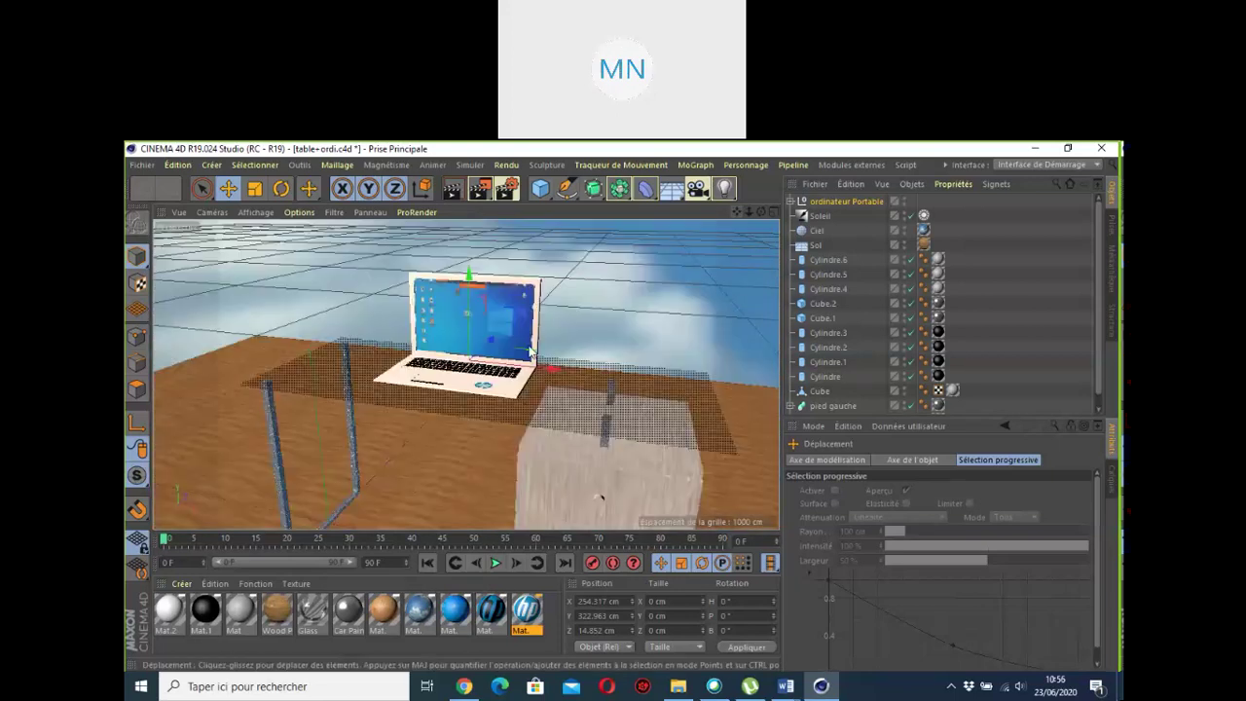
{"action": "left_click_drag", "start_coordinate": [529, 352], "coordinate": [500, 348], "text": "alt"}
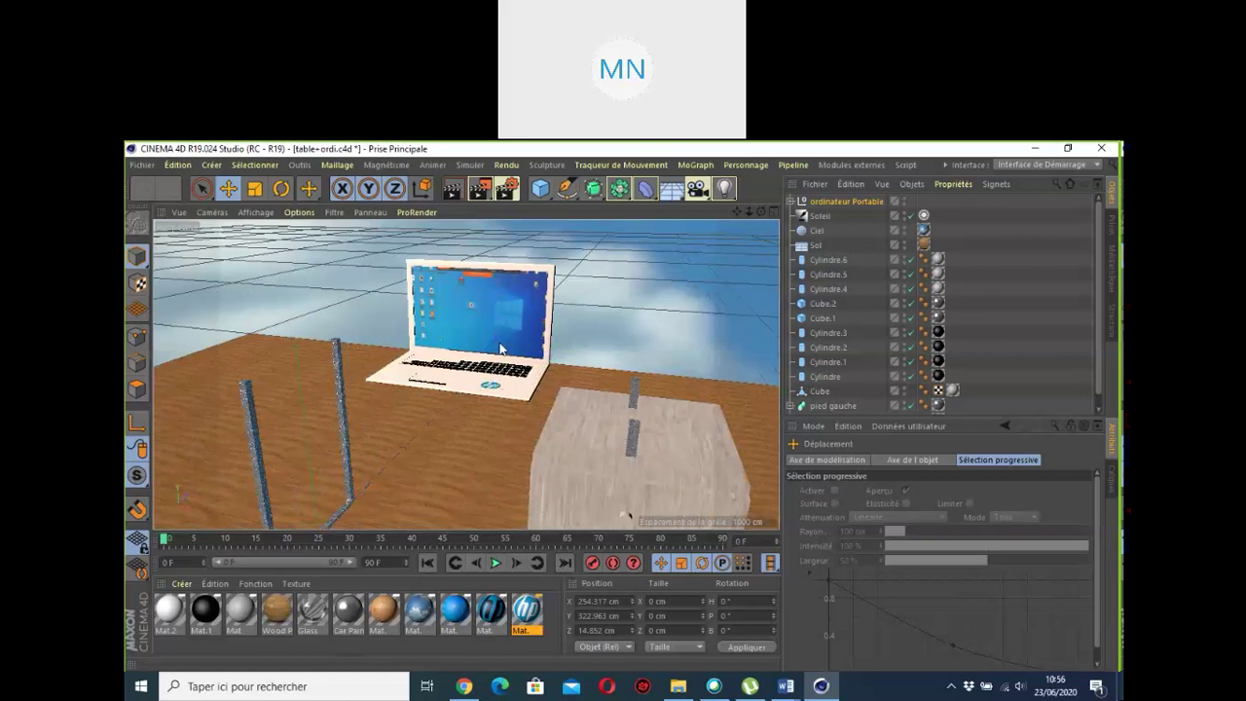
{"action": "scroll", "coordinate": [499, 348], "scroll_direction": "down", "scroll_amount": 3}
{"action": "scroll", "coordinate": [500, 346], "scroll_direction": "down", "scroll_amount": 1}
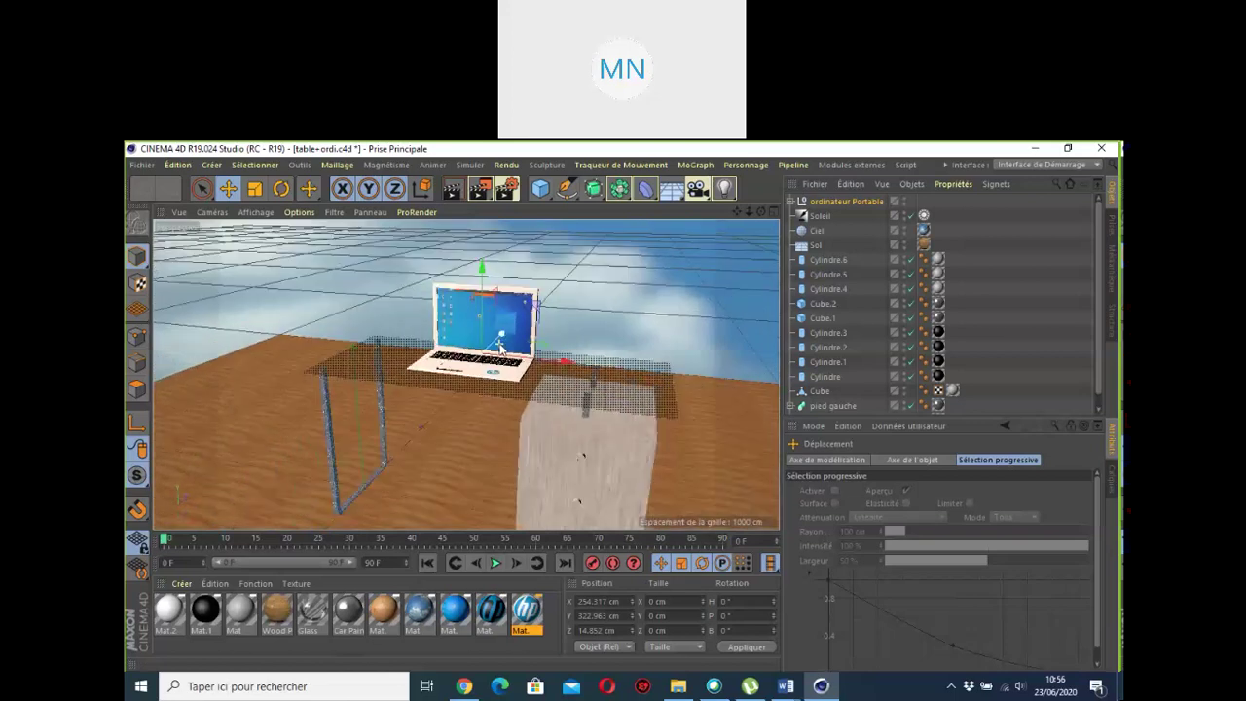
{"action": "scroll", "coordinate": [500, 349], "scroll_direction": "up", "scroll_amount": 1}
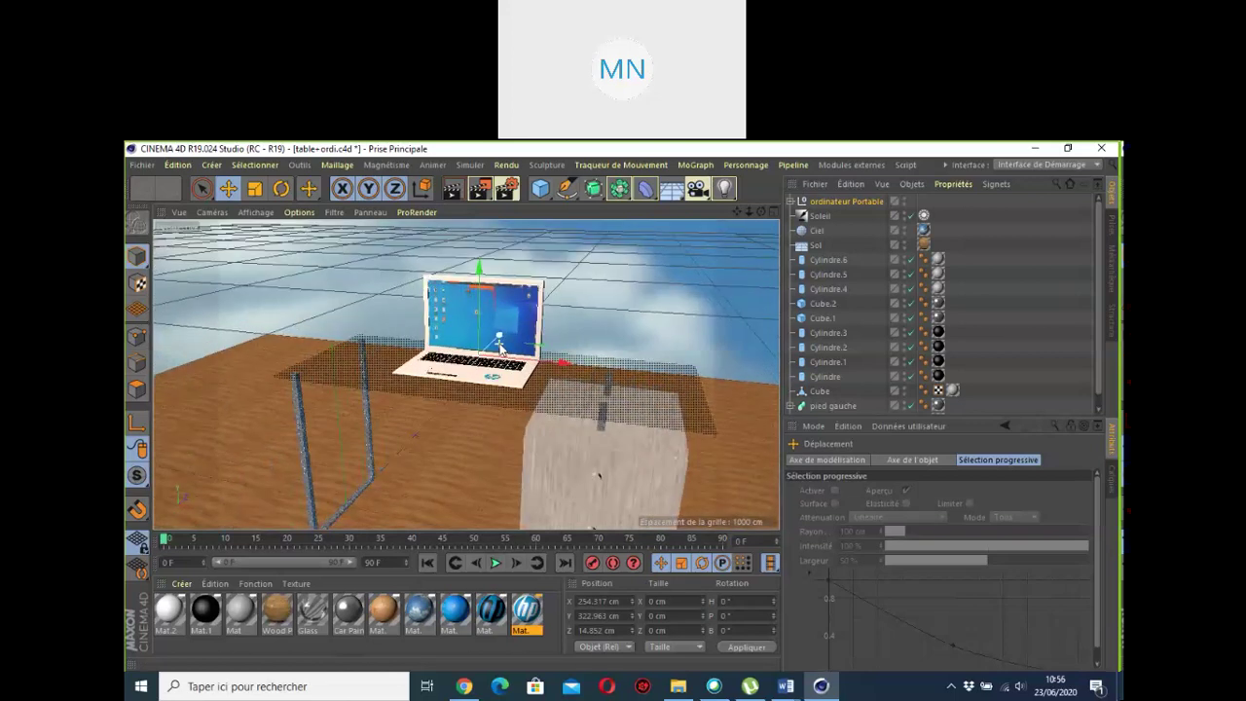
{"action": "left_click_drag", "start_coordinate": [499, 348], "coordinate": [559, 323], "text": "alt"}
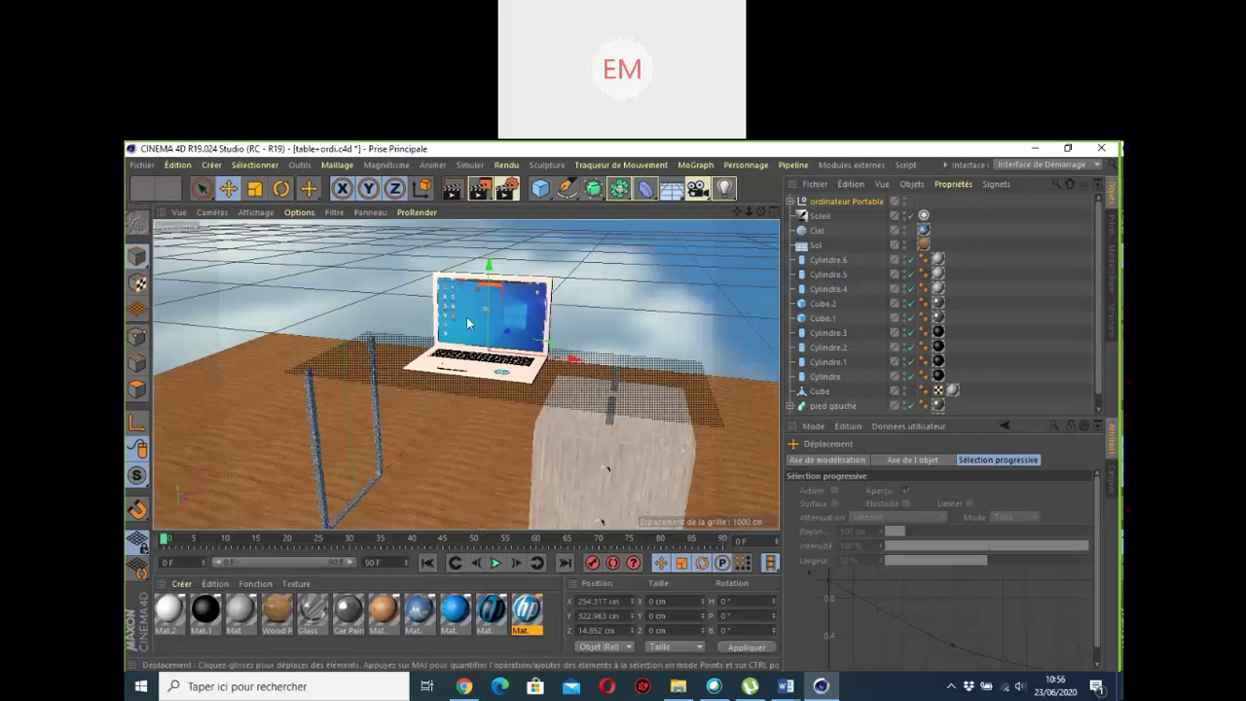
{"action": "scroll", "coordinate": [467, 324], "scroll_direction": "down", "scroll_amount": 2}
{"action": "scroll", "coordinate": [468, 324], "scroll_direction": "down", "scroll_amount": 2}
{"action": "scroll", "coordinate": [467, 324], "scroll_direction": "down", "scroll_amount": 2}
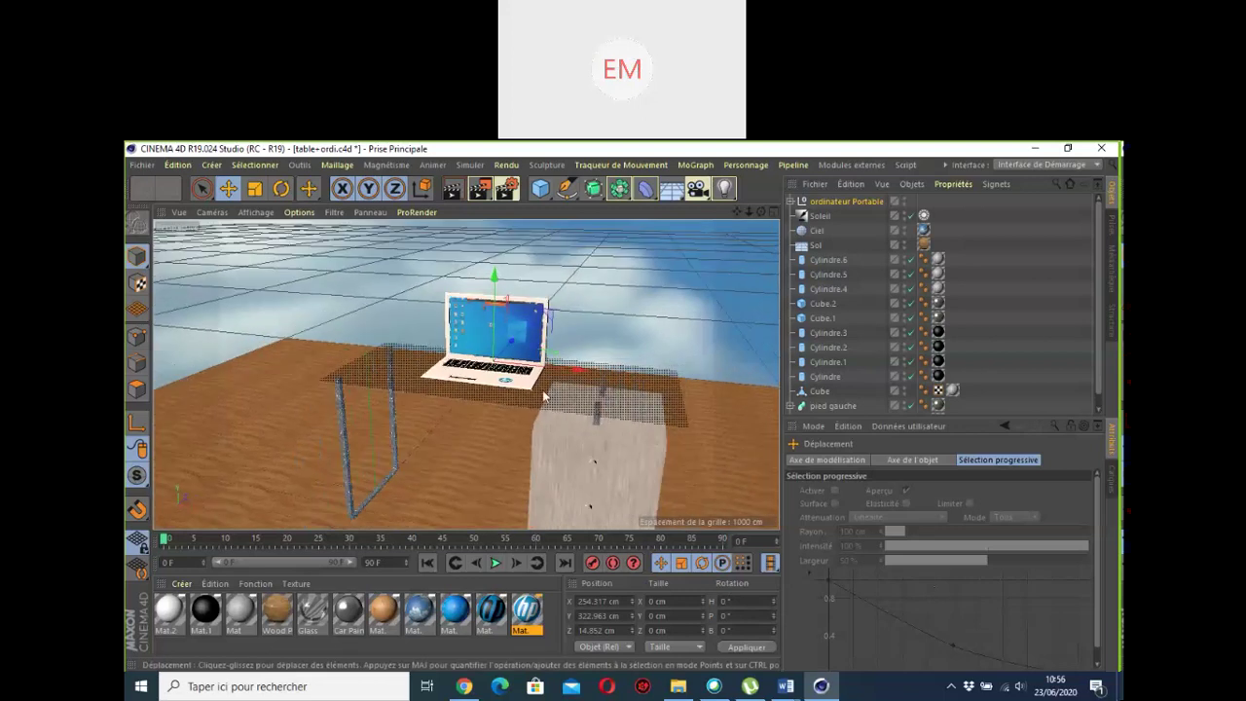
{"action": "mouse_move", "coordinate": [737, 211]}
{"action": "left_mouse_down"}
{"action": "mouse_move", "coordinate": [466, 374]}
{"action": "mouse_move", "coordinate": [498, 386]}
{"action": "left_mouse_up"}
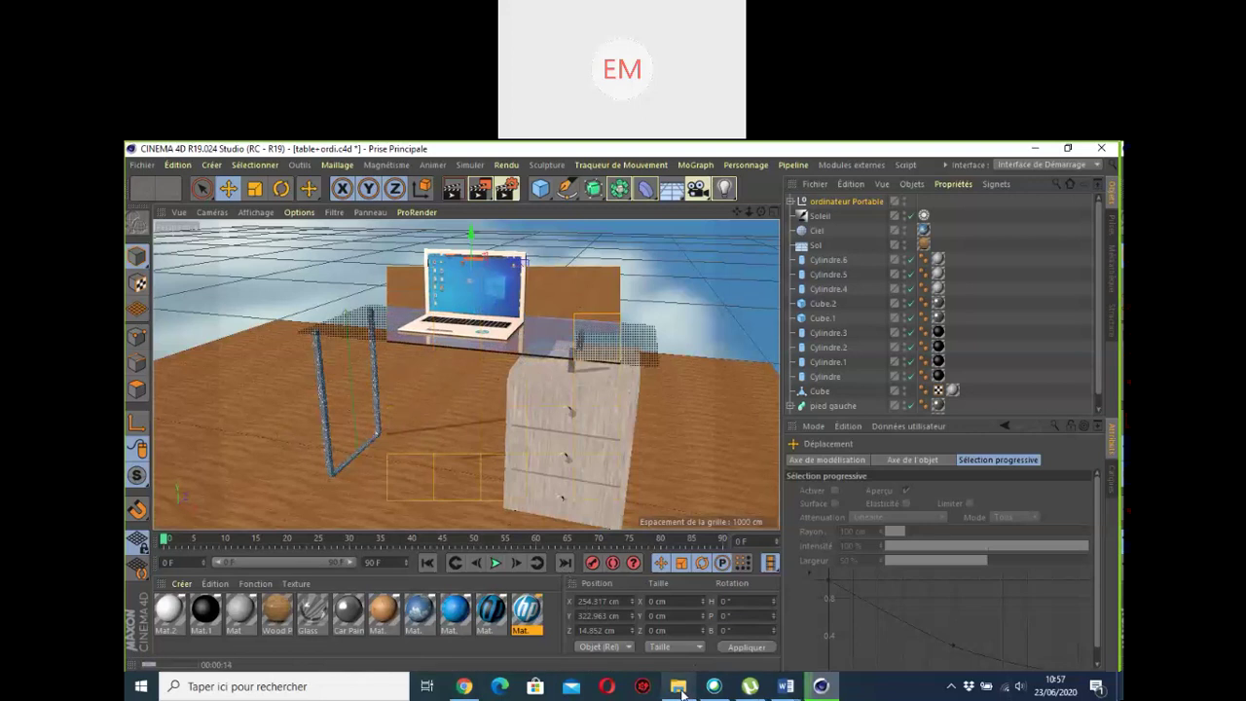
Step: Look inside the table de bureau textures folder, close it, and minimize Cinema 4D
{"action": "left_click", "coordinate": [679, 686]}
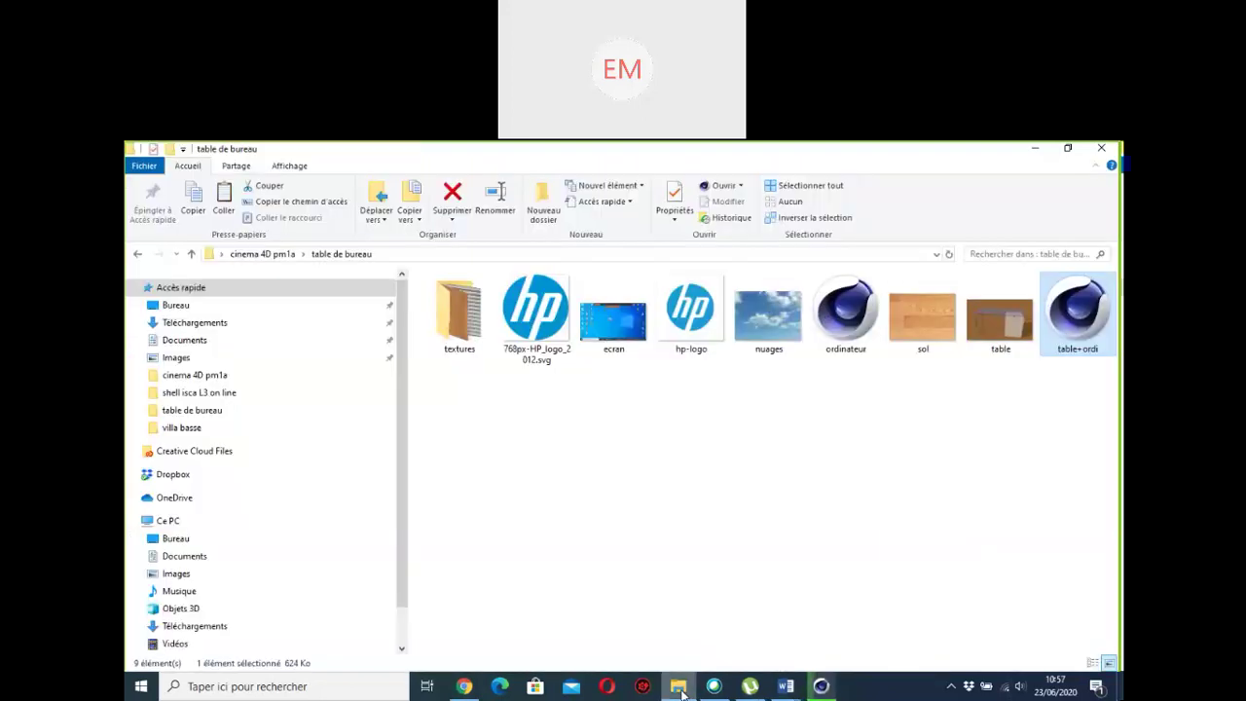
{"action": "left_click", "coordinate": [561, 463]}
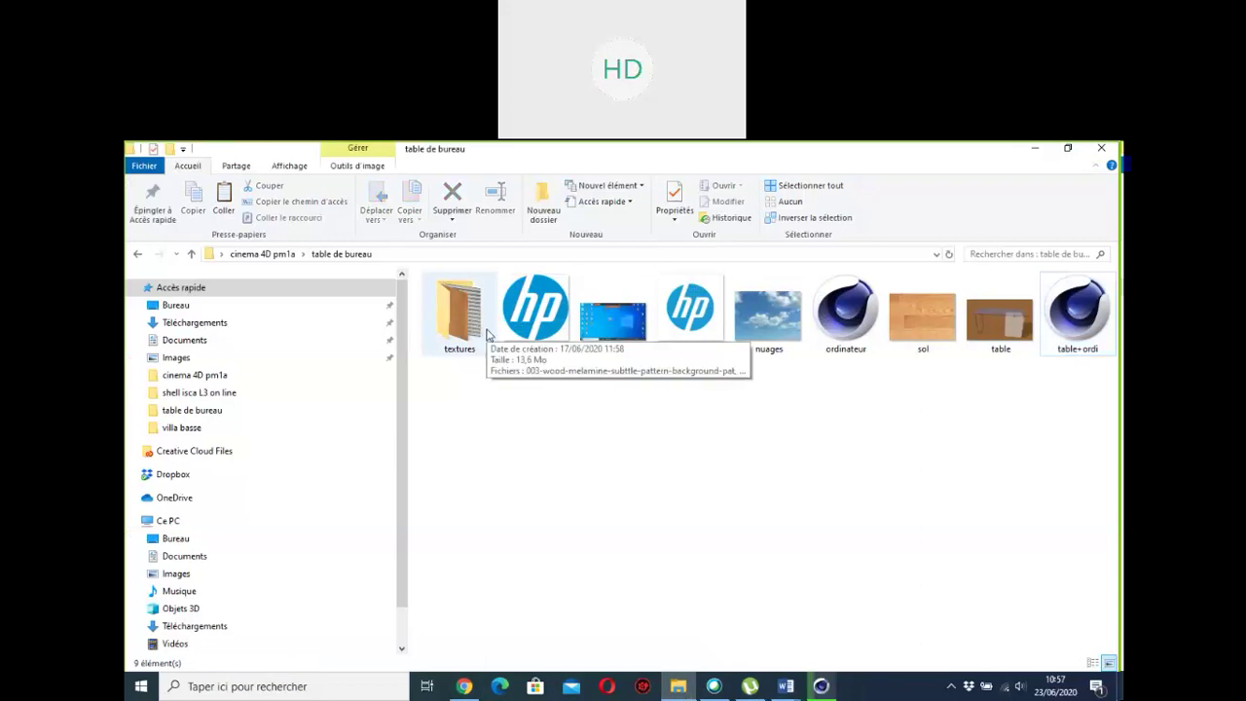
{"action": "double_click", "coordinate": [450, 324]}
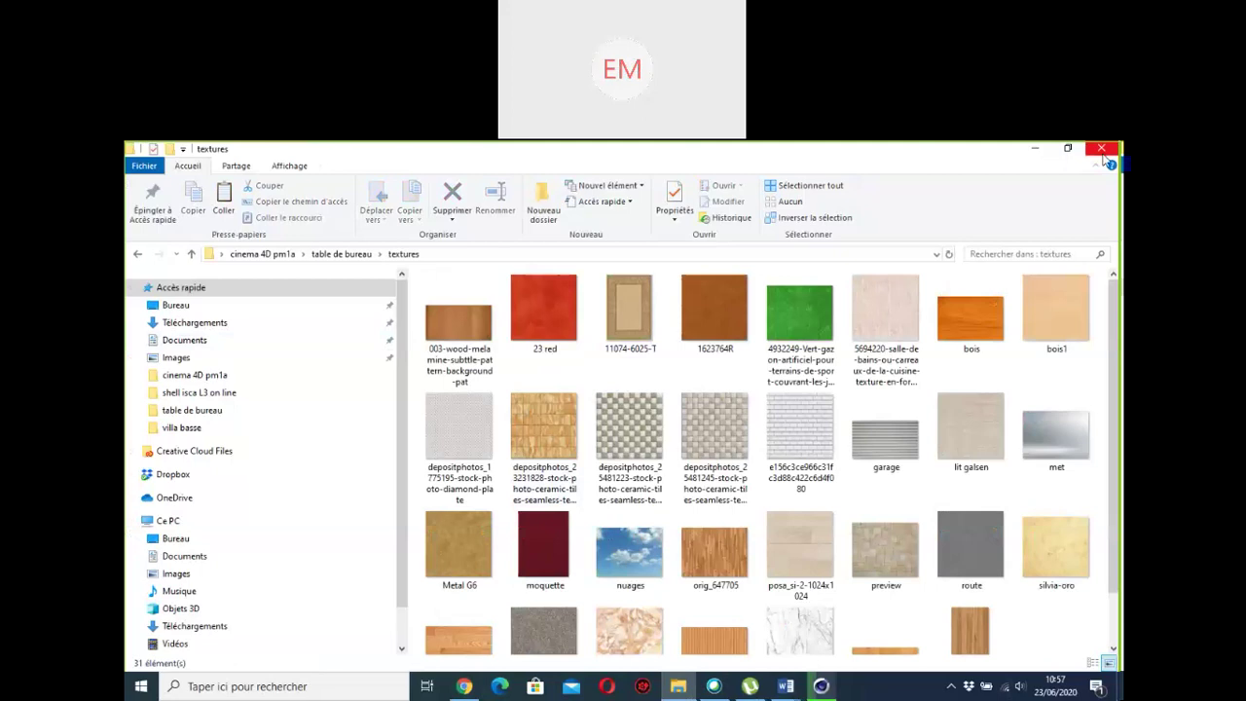
{"action": "left_click", "coordinate": [1101, 149]}
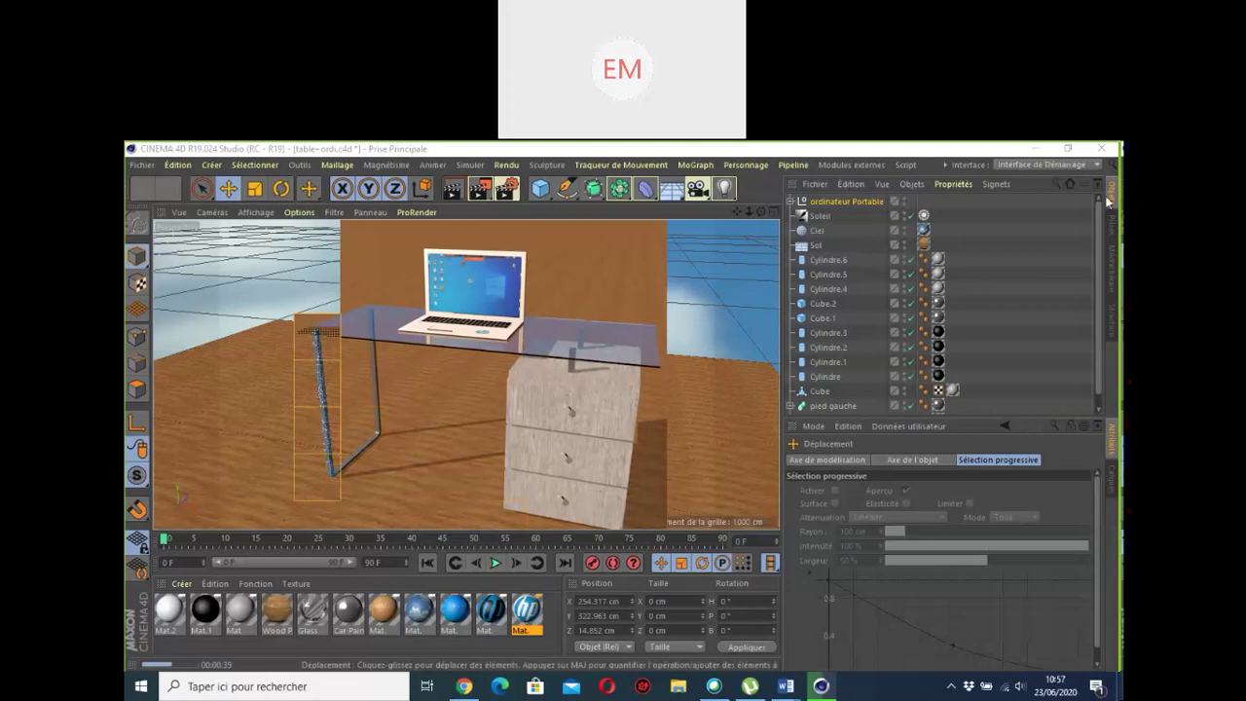
{"action": "left_click", "coordinate": [1036, 148]}
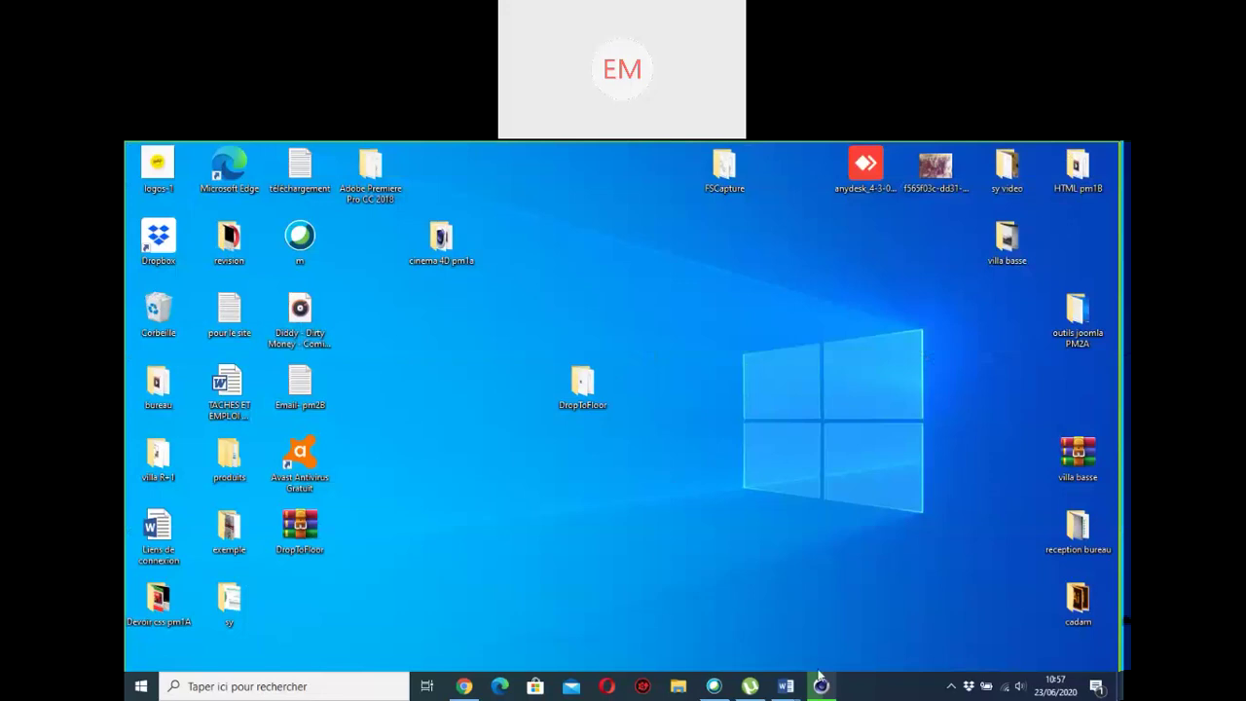
Step: Move the cinema 4D pm1a folder on the desktop and open it
{"action": "left_click", "coordinate": [467, 686]}
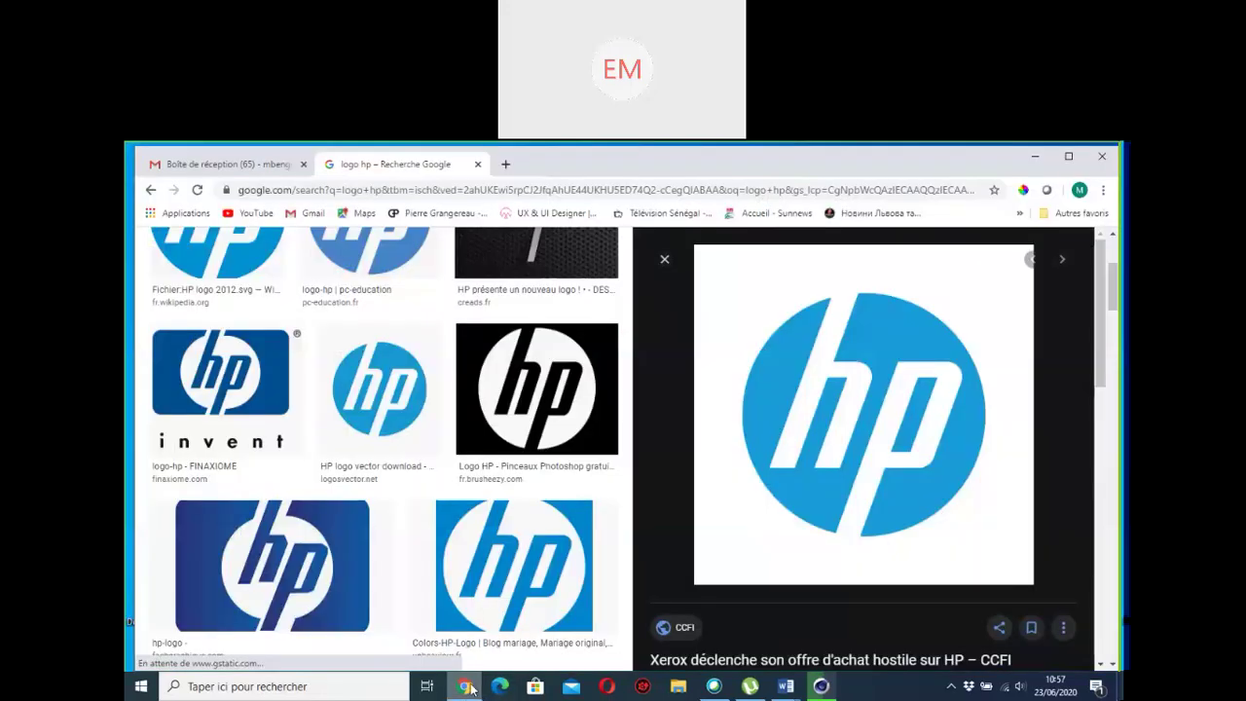
{"action": "left_click", "coordinate": [468, 687]}
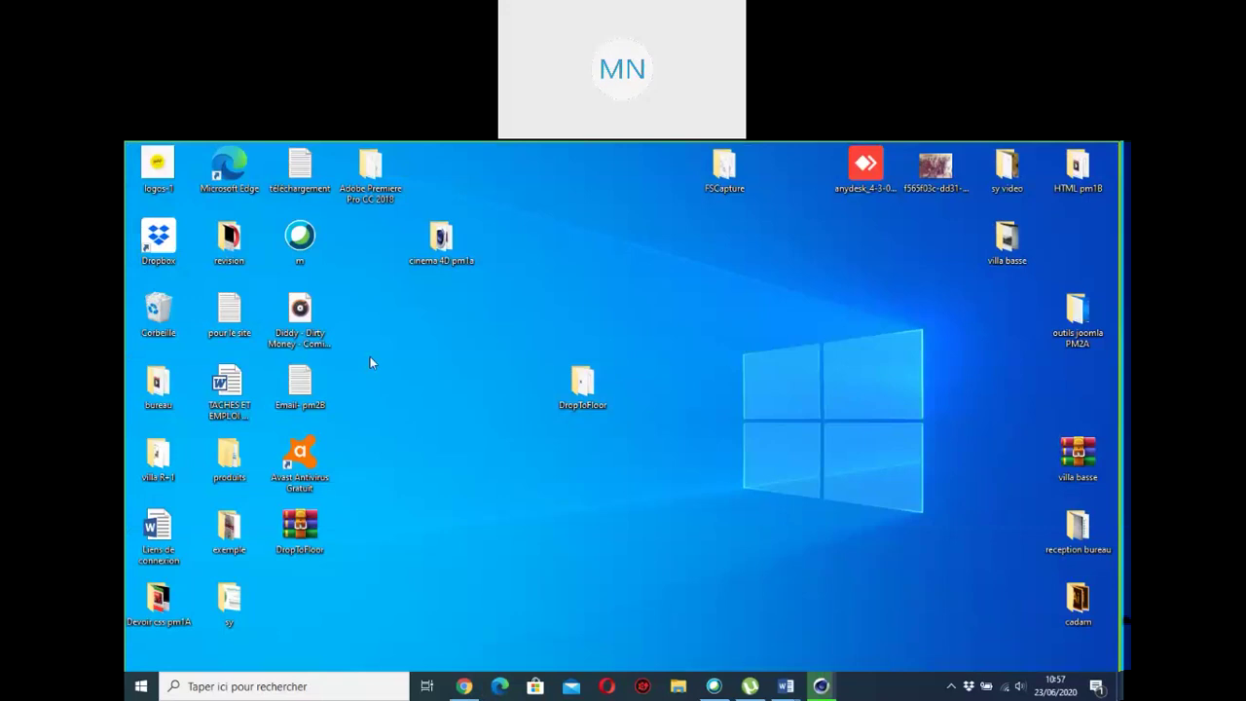
{"action": "left_click_drag", "start_coordinate": [441, 238], "coordinate": [733, 325]}
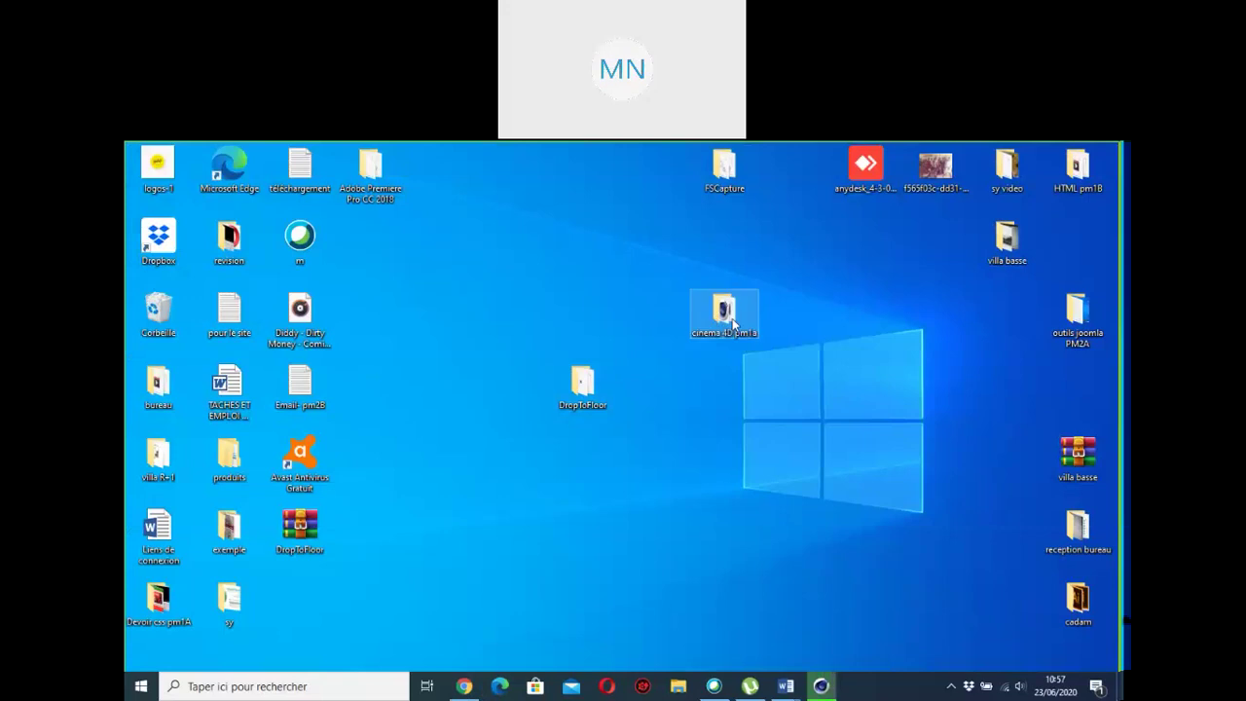
{"action": "double_click", "coordinate": [726, 314]}
Step: View the bureau-informatique desk reference photo, then return to the Cinema 4D desk scene
{"action": "left_click", "coordinate": [710, 320]}
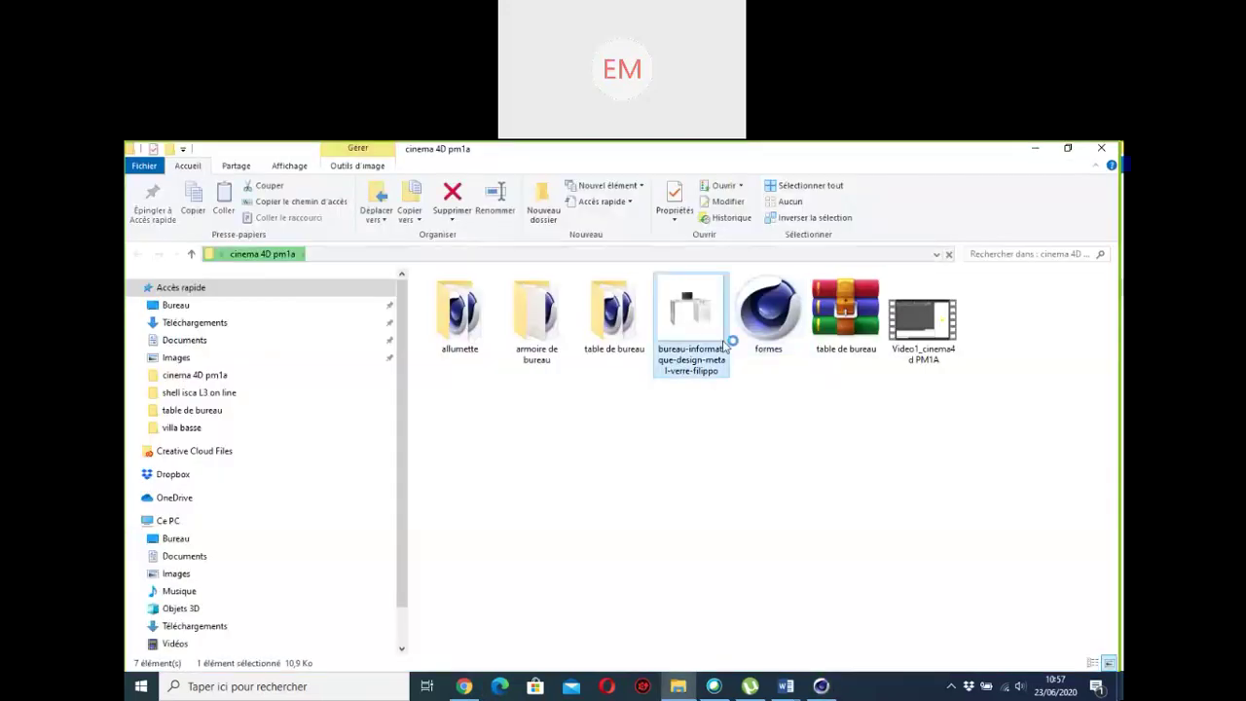
{"action": "double_click", "coordinate": [693, 371]}
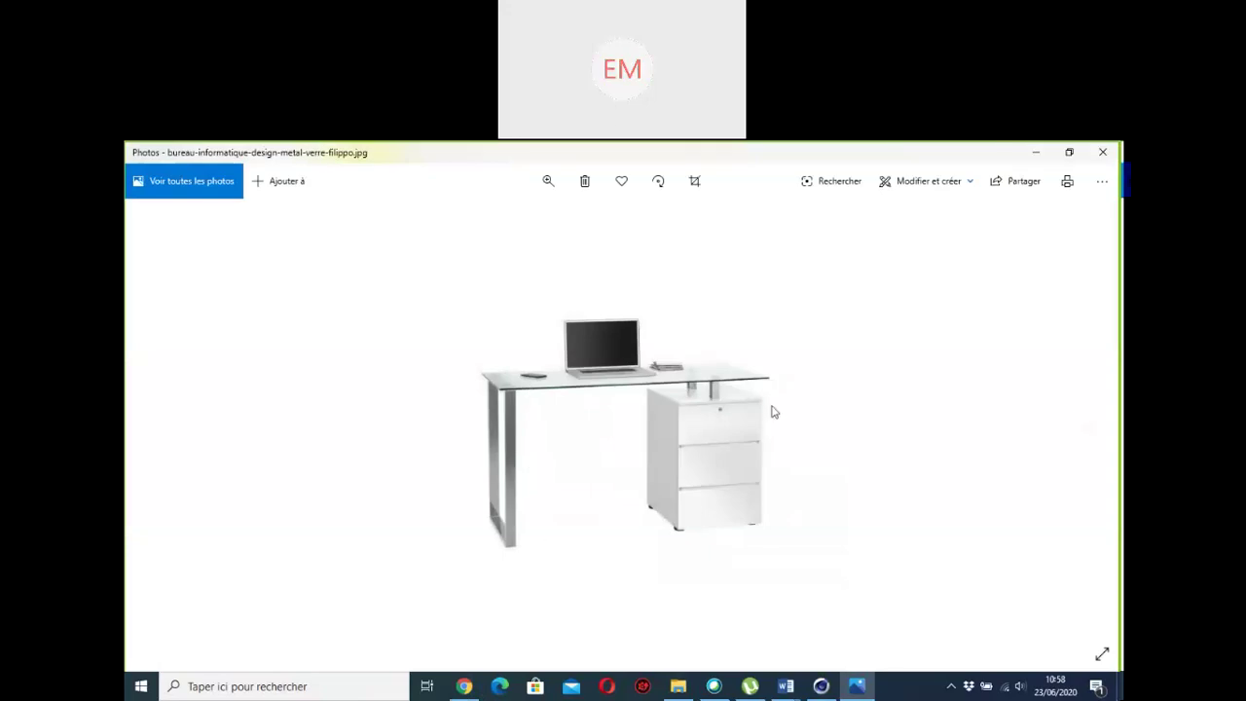
{"action": "left_click", "coordinate": [1038, 158]}
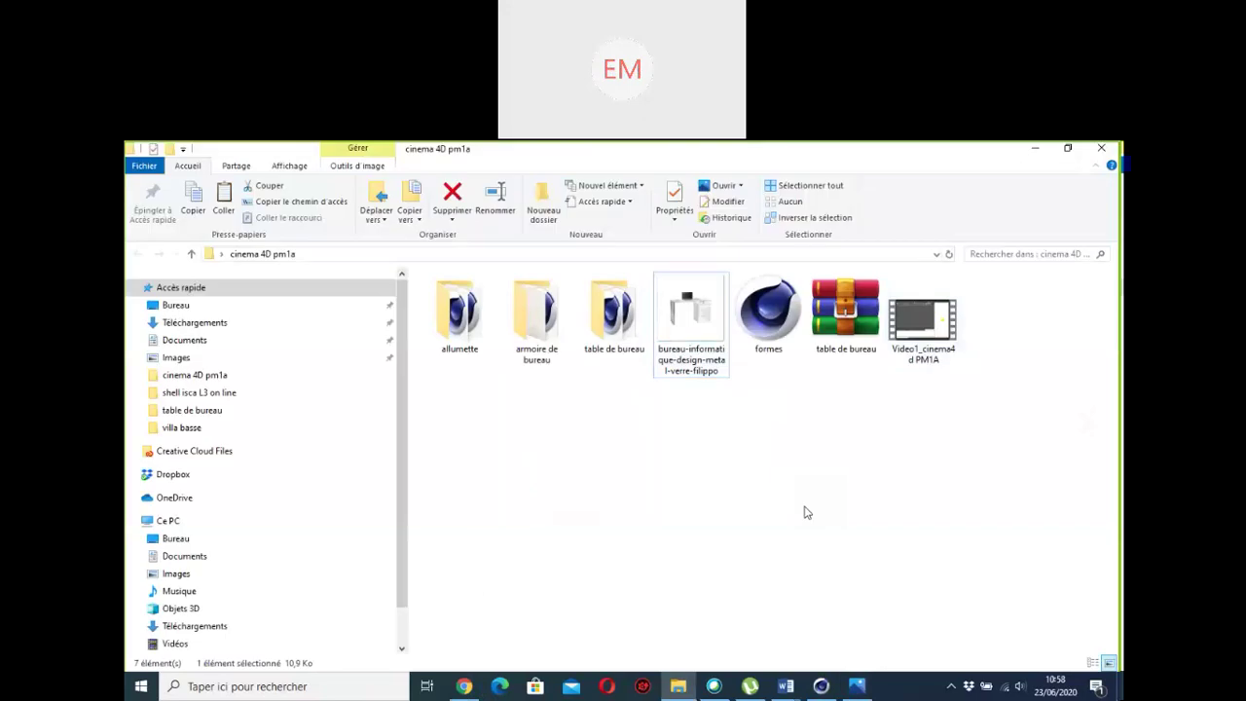
{"action": "left_click", "coordinate": [823, 688]}
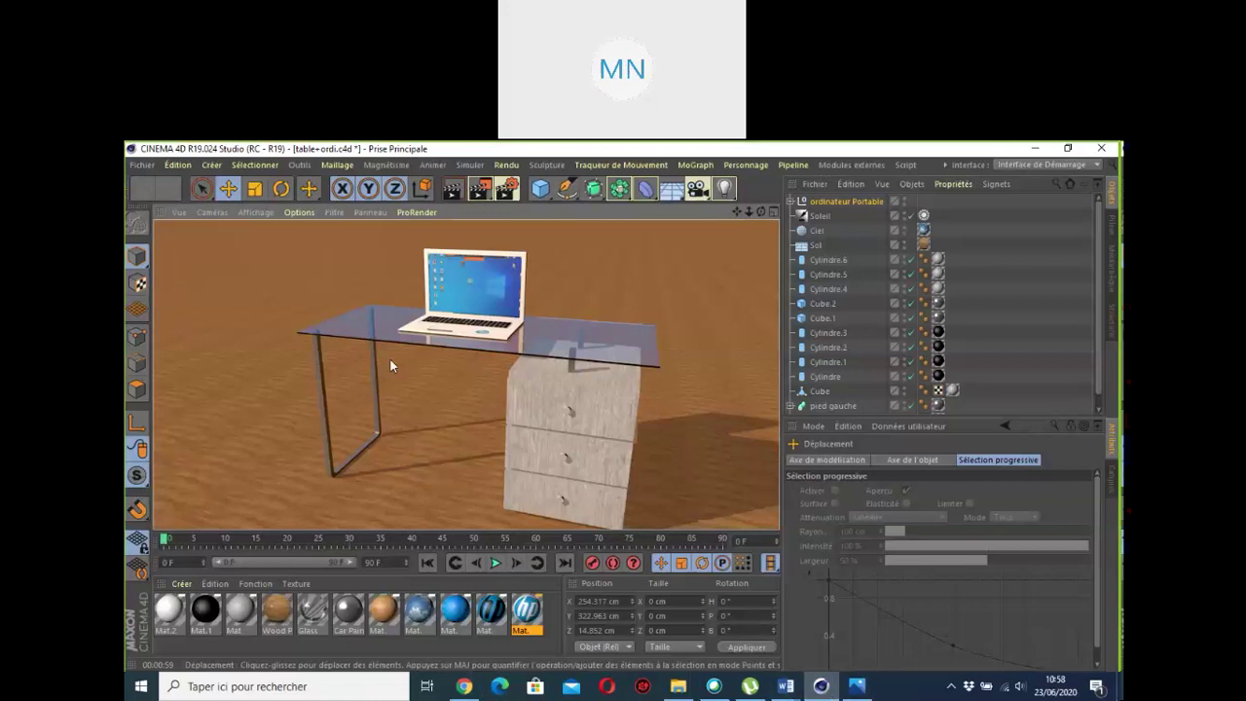
{"action": "left_click_drag", "start_coordinate": [764, 214], "coordinate": [463, 352]}
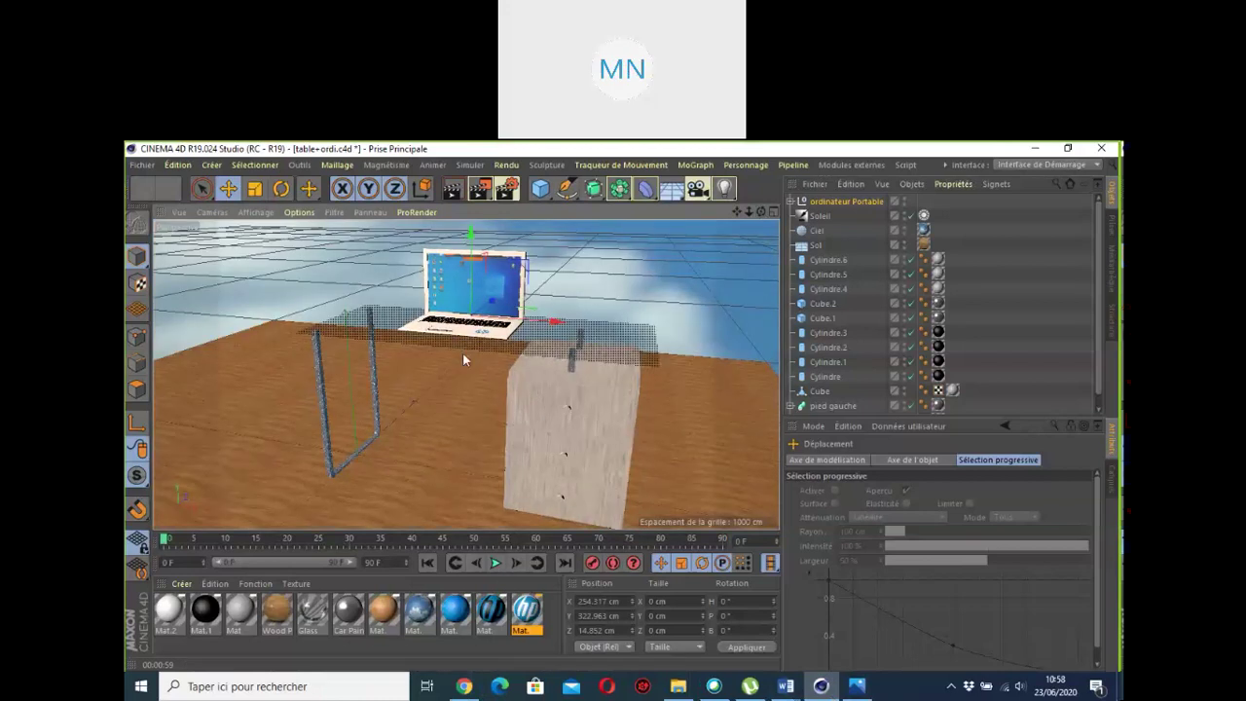
{"action": "scroll", "coordinate": [463, 351], "scroll_direction": "down", "scroll_amount": 5}
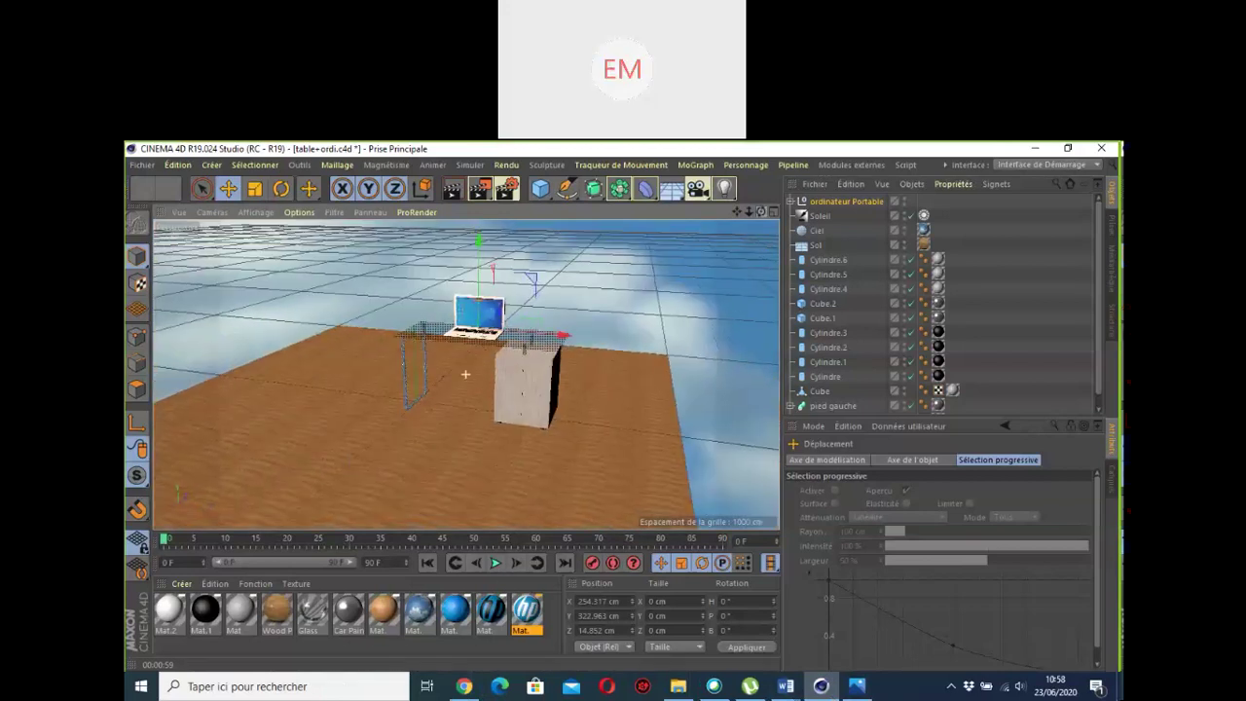
{"action": "mouse_move", "coordinate": [470, 375]}
{"action": "left_mouse_down", "text": "alt"}
{"action": "mouse_move", "coordinate": [742, 214]}
{"action": "mouse_move", "coordinate": [443, 417]}
{"action": "left_mouse_up", "text": "alt"}
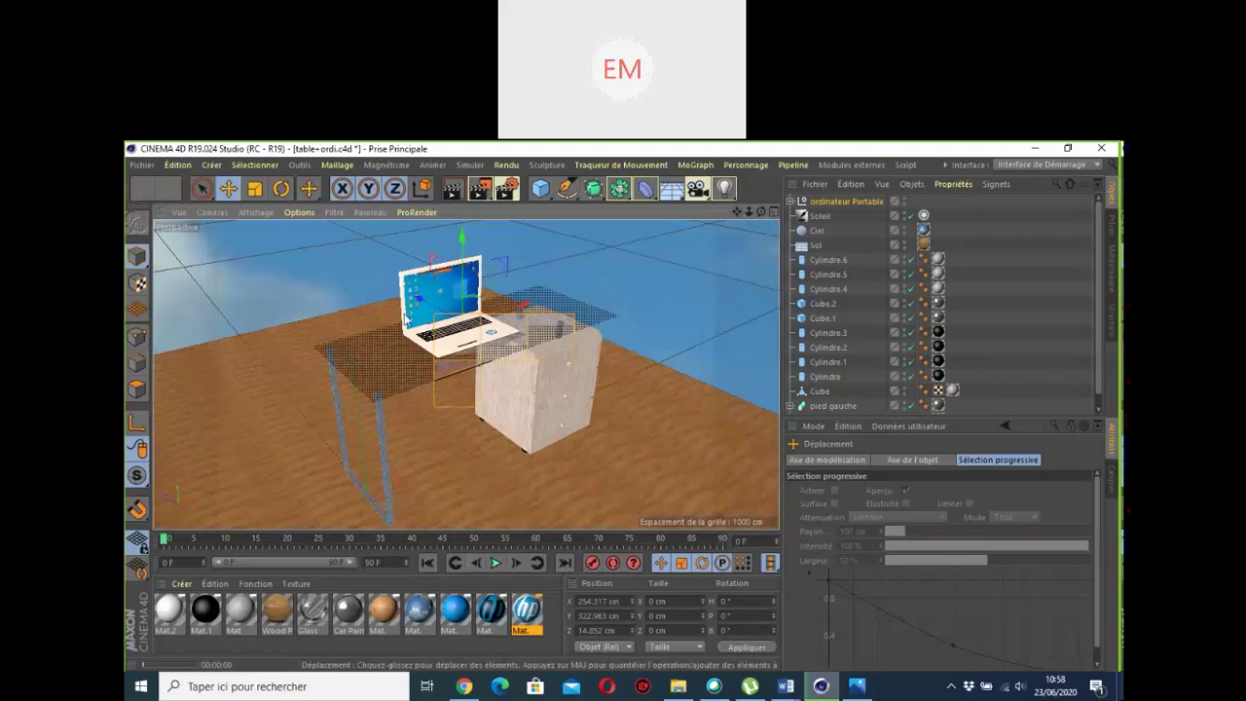
{"action": "left_click", "coordinate": [569, 324]}
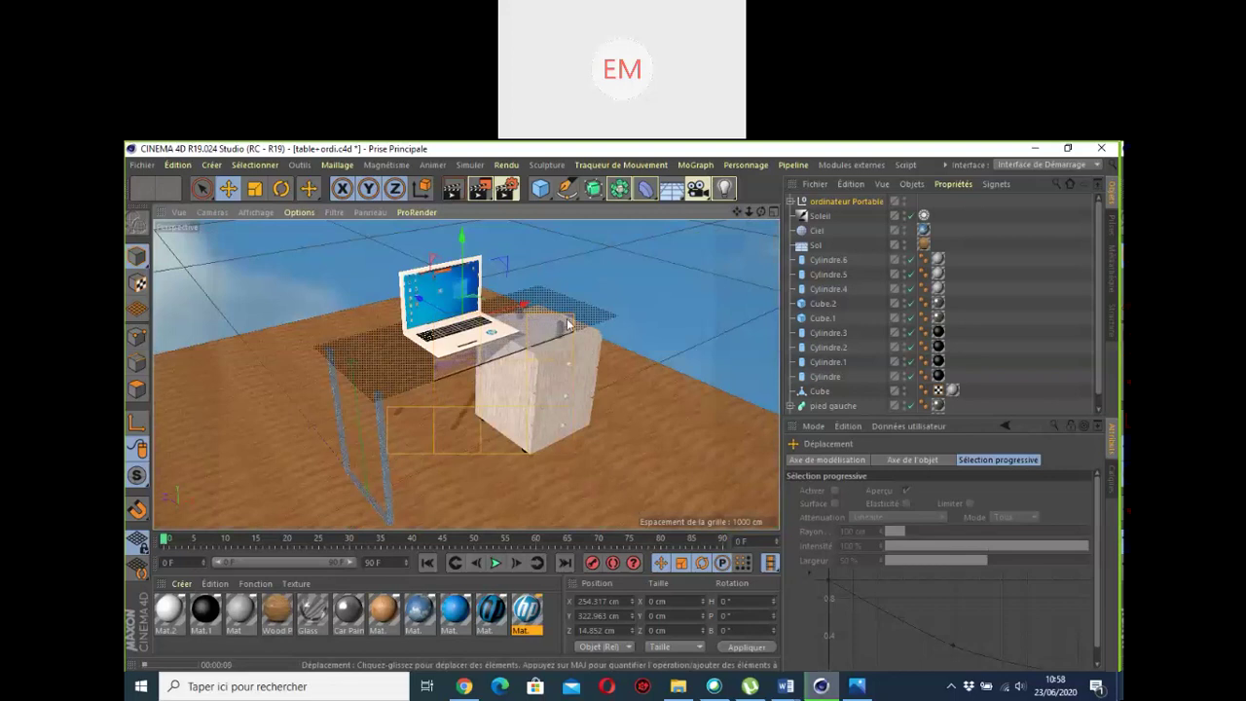
{"action": "left_click", "coordinate": [419, 409]}
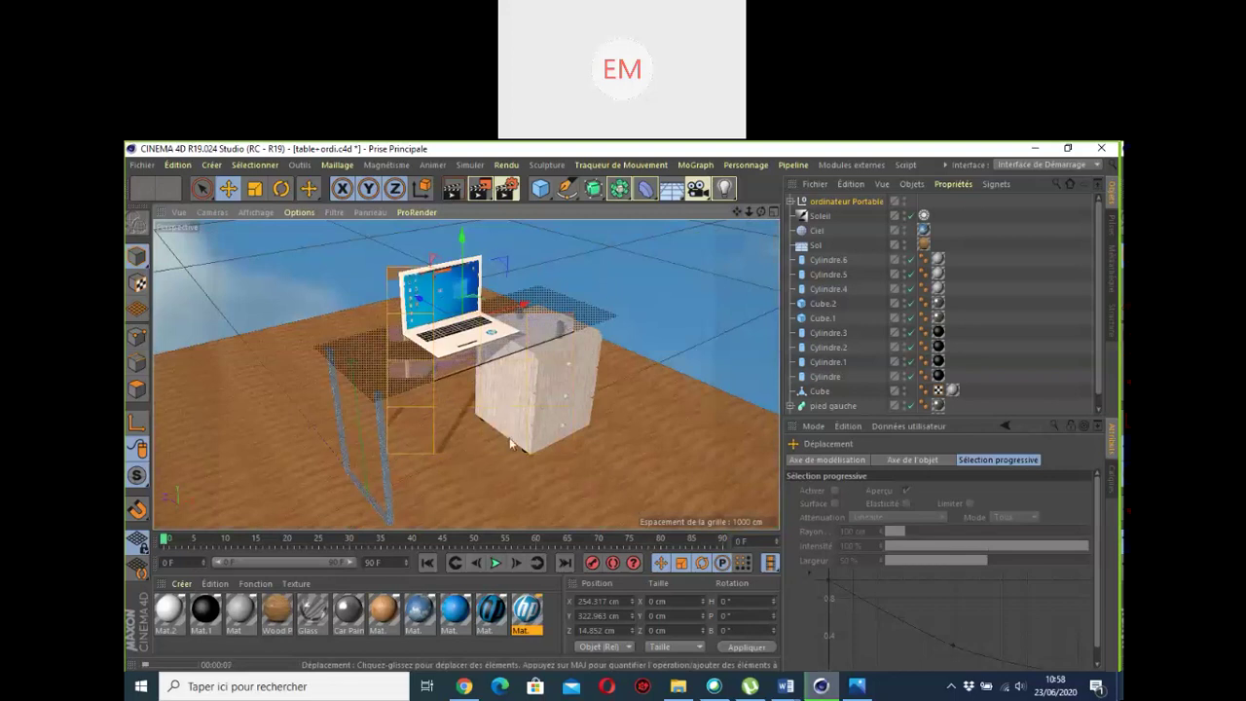
{"action": "left_click", "coordinate": [414, 310]}
{"action": "left_click", "coordinate": [449, 321]}
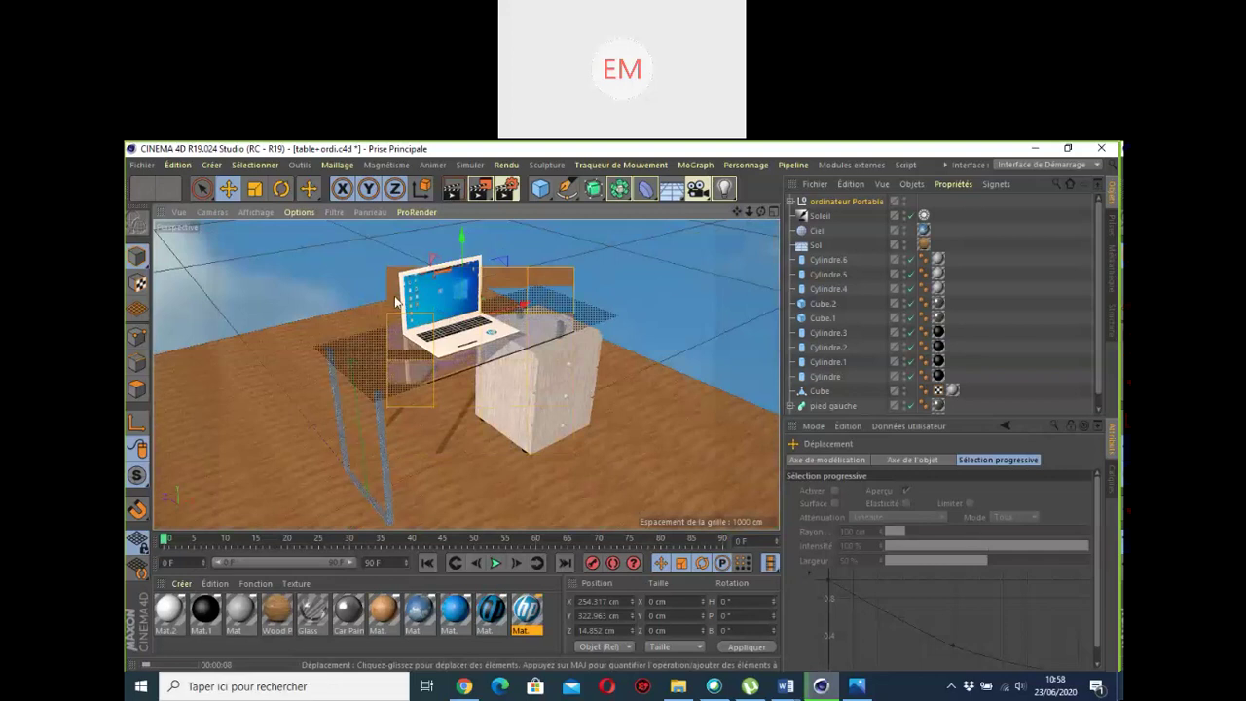
{"action": "left_click", "coordinate": [604, 275]}
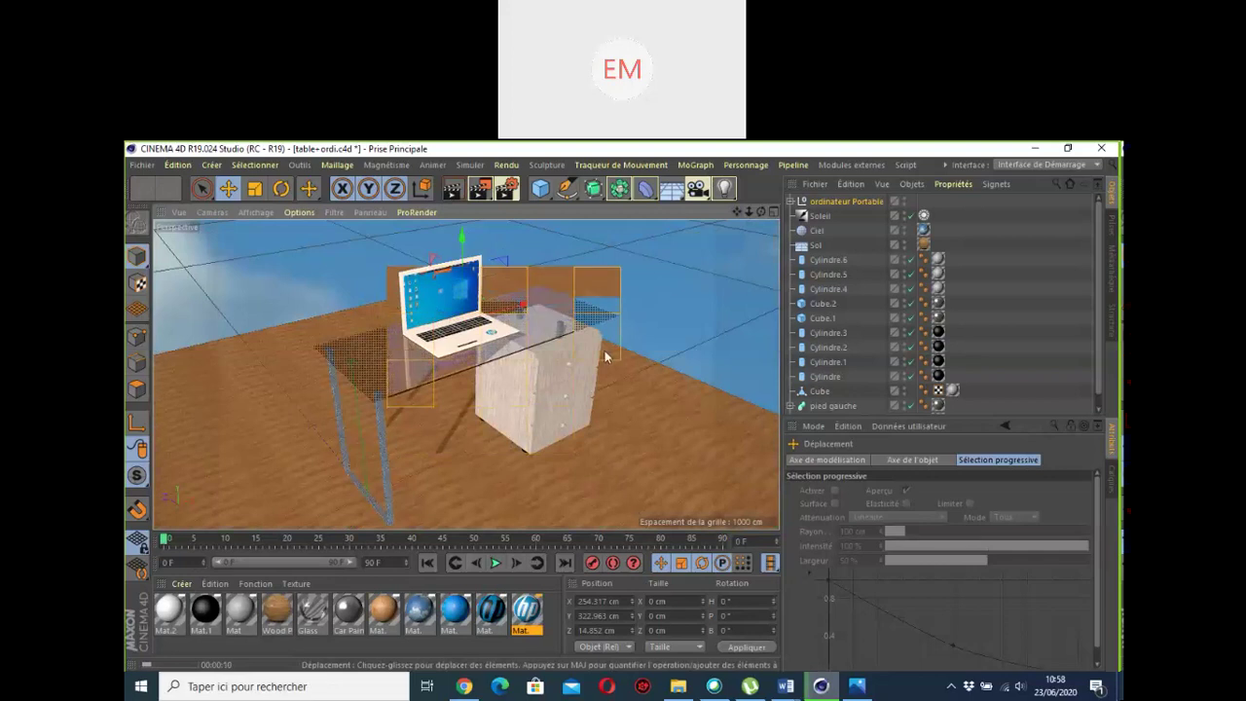
{"action": "left_click", "coordinate": [501, 333]}
{"action": "left_click", "coordinate": [500, 333]}
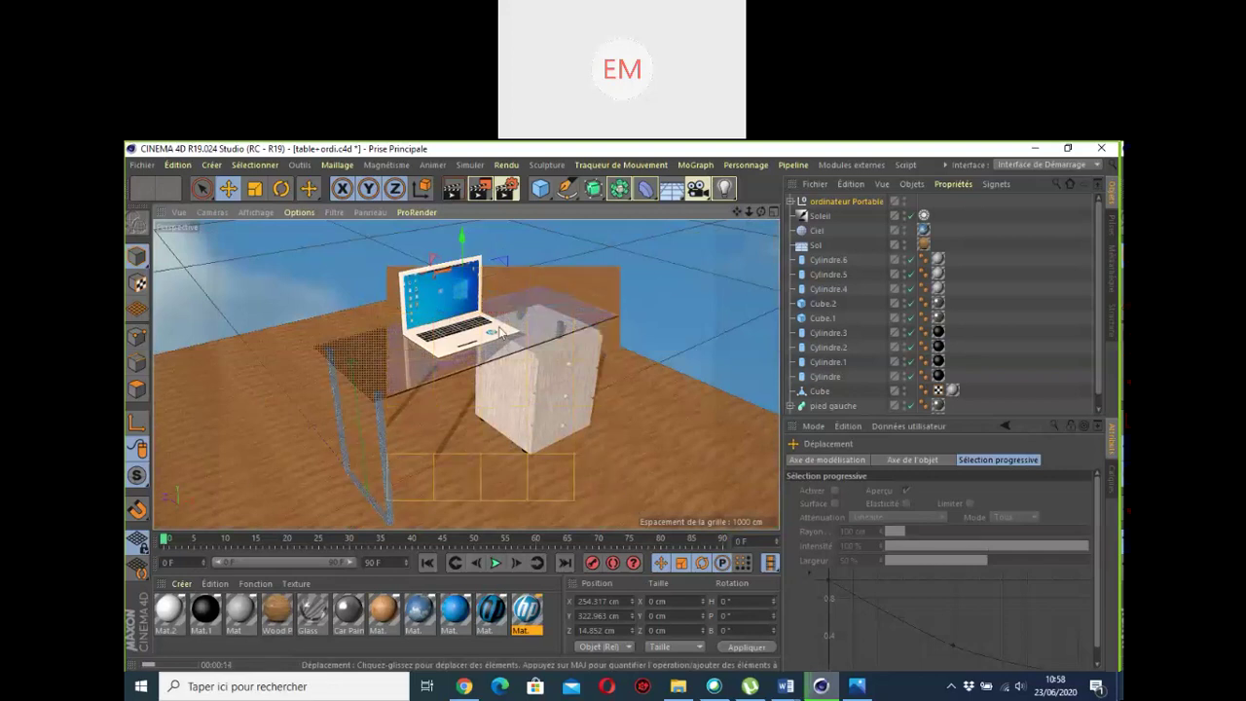
{"action": "left_click_drag", "start_coordinate": [500, 333], "coordinate": [533, 318]}
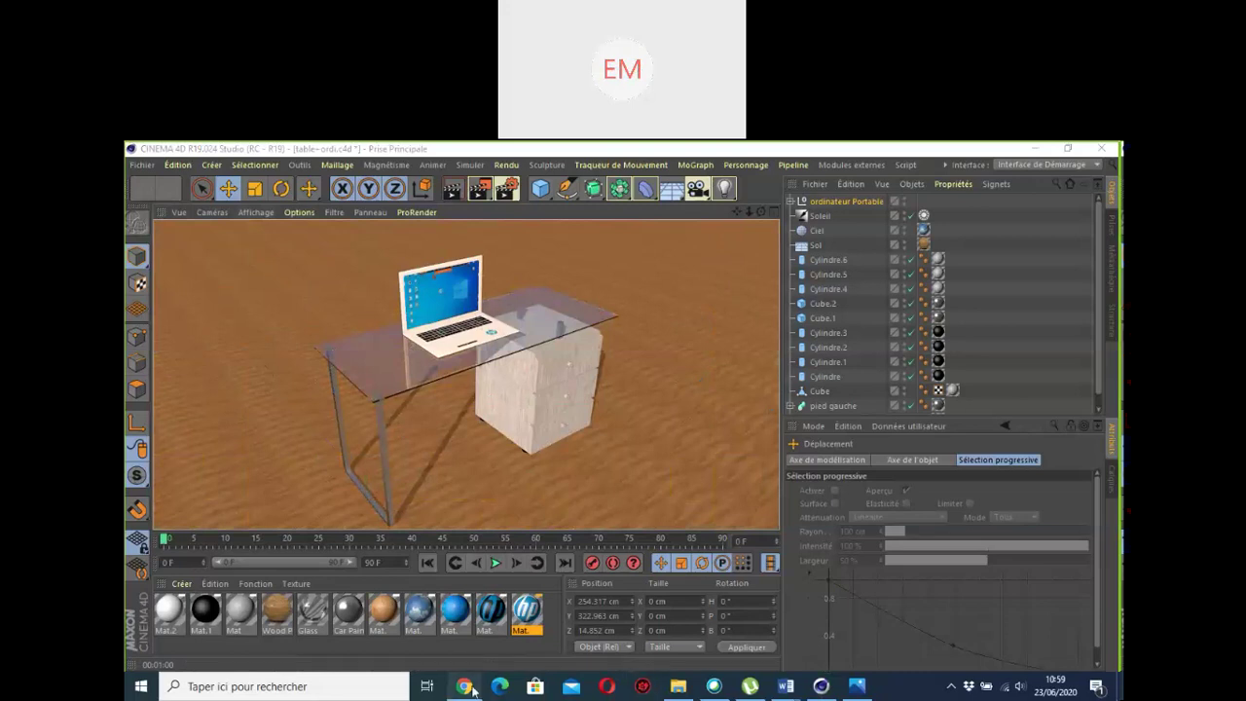
Step: In the Gmail inbox, read the Exercice d'application armoire email and return to the list
{"action": "left_click", "coordinate": [464, 686]}
{"action": "left_click", "coordinate": [224, 164]}
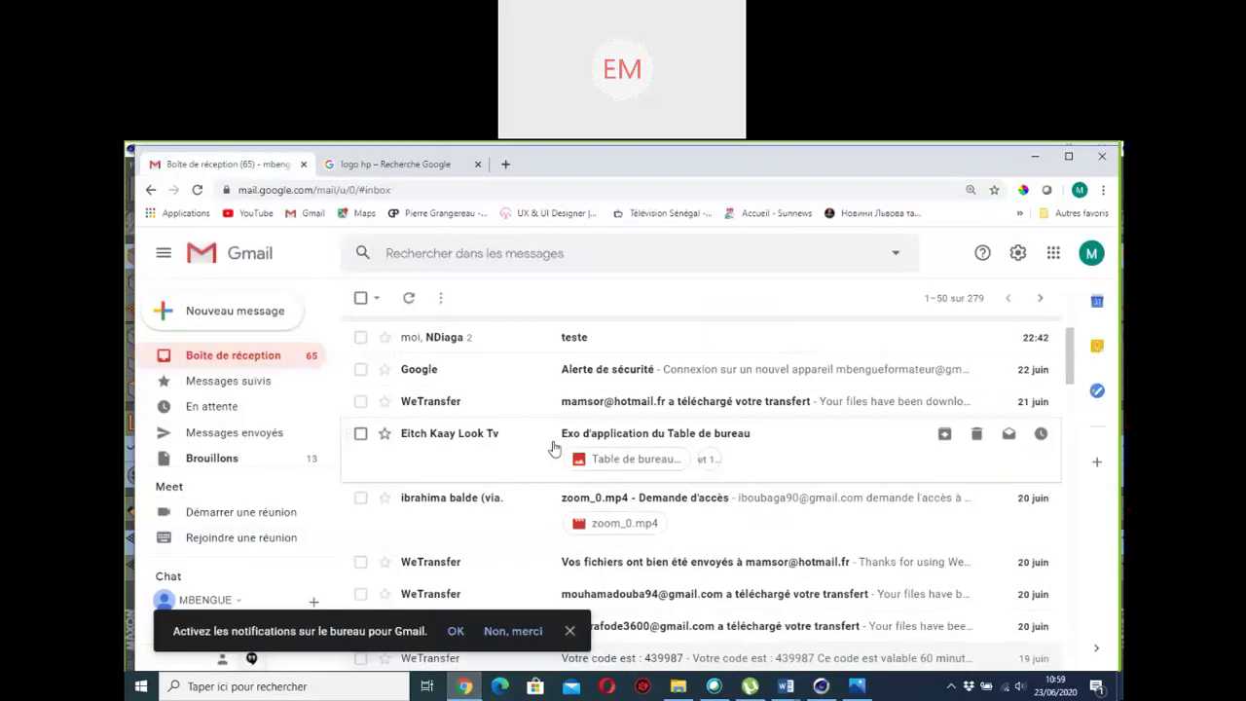
{"action": "scroll", "coordinate": [613, 419], "scroll_direction": "down", "scroll_amount": 1}
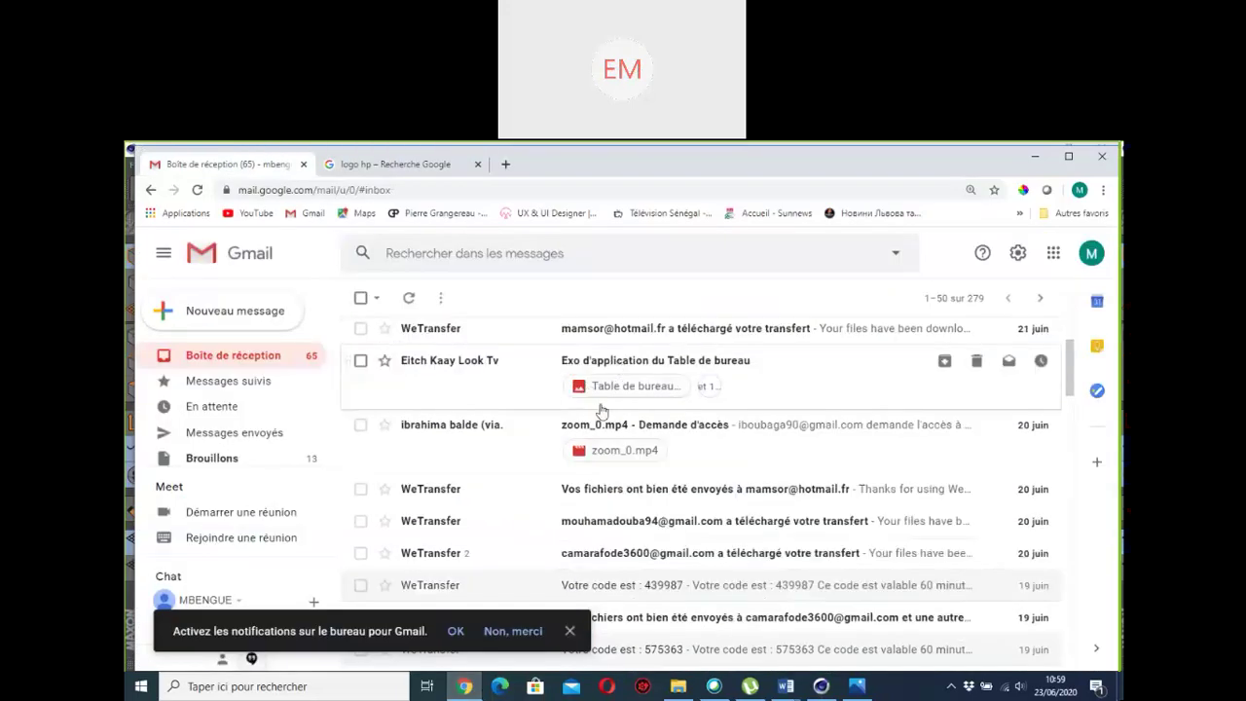
{"action": "scroll", "coordinate": [601, 414], "scroll_direction": "down", "scroll_amount": 1}
{"action": "scroll", "coordinate": [565, 458], "scroll_direction": "down", "scroll_amount": 1}
{"action": "scroll", "coordinate": [535, 491], "scroll_direction": "down", "scroll_amount": 1}
{"action": "scroll", "coordinate": [517, 482], "scroll_direction": "down", "scroll_amount": 1}
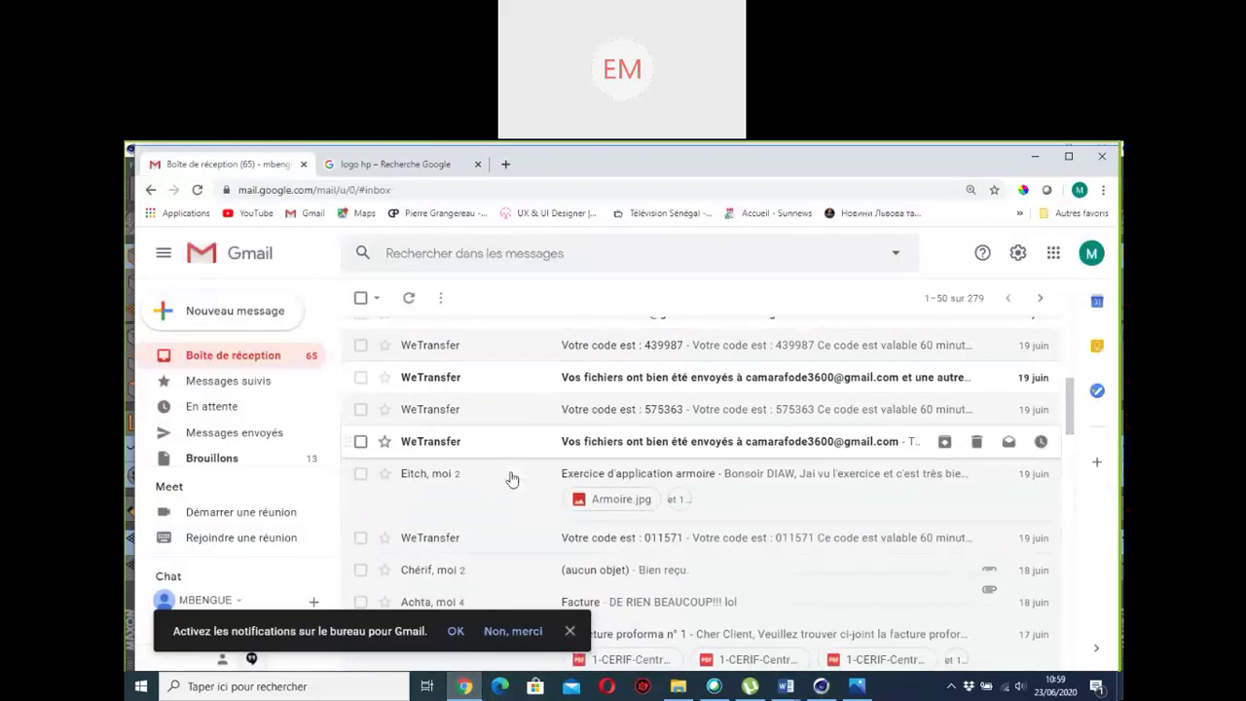
{"action": "scroll", "coordinate": [467, 458], "scroll_direction": "down", "scroll_amount": 1}
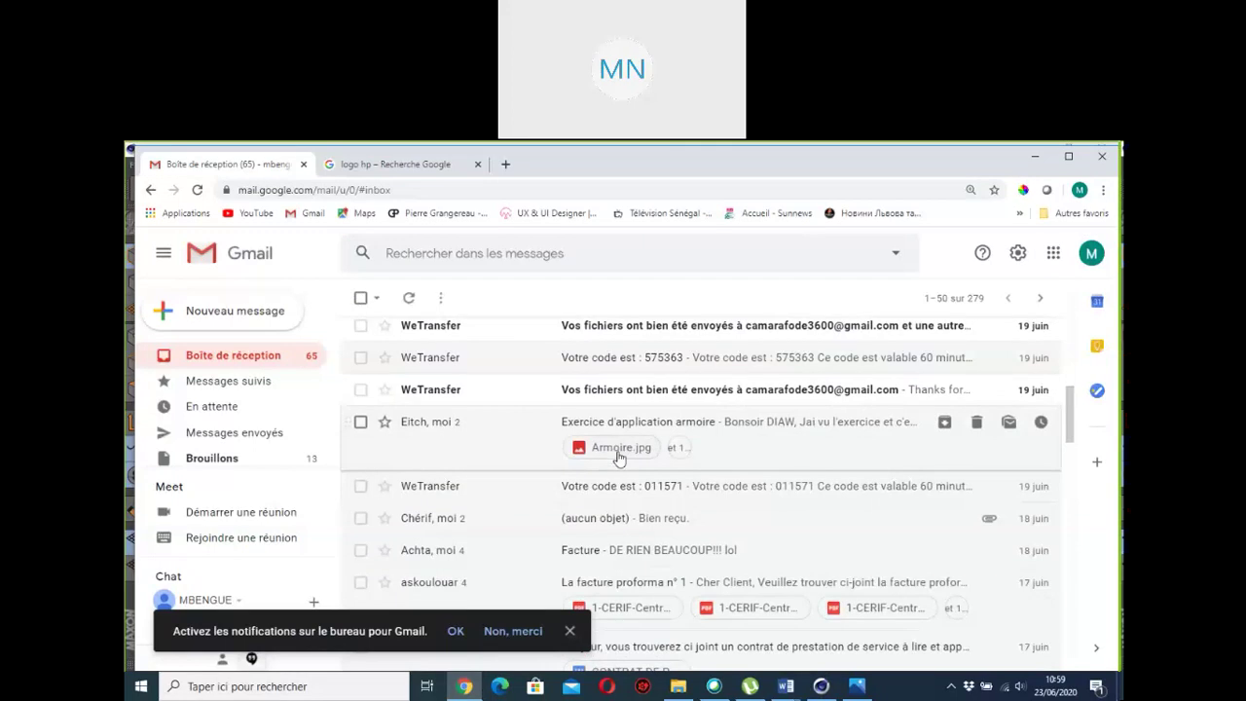
{"action": "scroll", "coordinate": [623, 465], "scroll_direction": "down", "scroll_amount": 1}
{"action": "scroll", "coordinate": [627, 418], "scroll_direction": "up", "scroll_amount": 1}
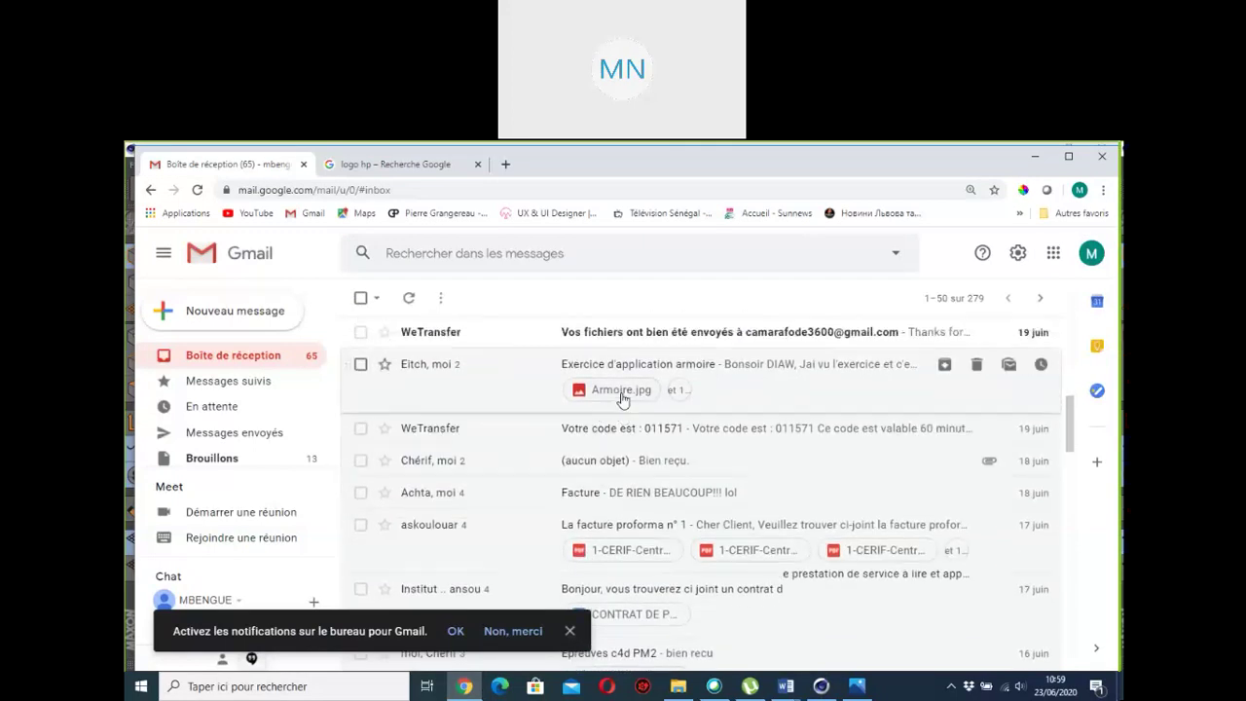
{"action": "left_click", "coordinate": [627, 425]}
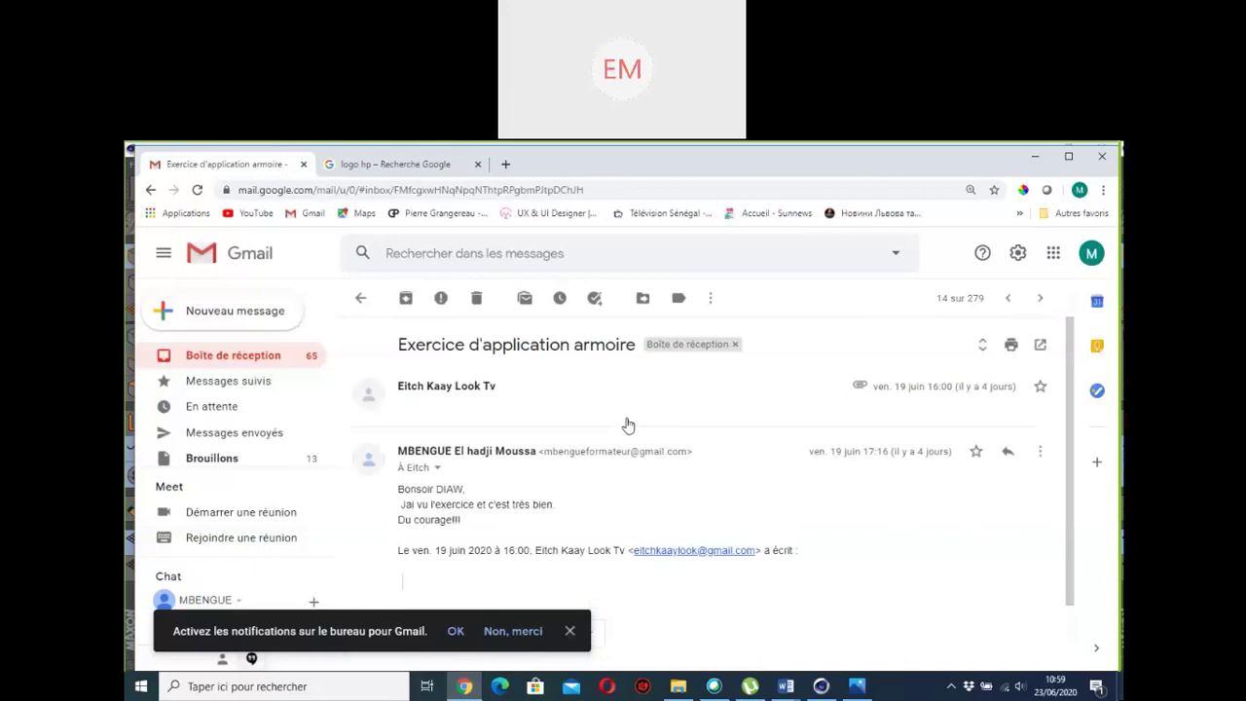
{"action": "scroll", "coordinate": [467, 485], "scroll_direction": "down", "scroll_amount": 1}
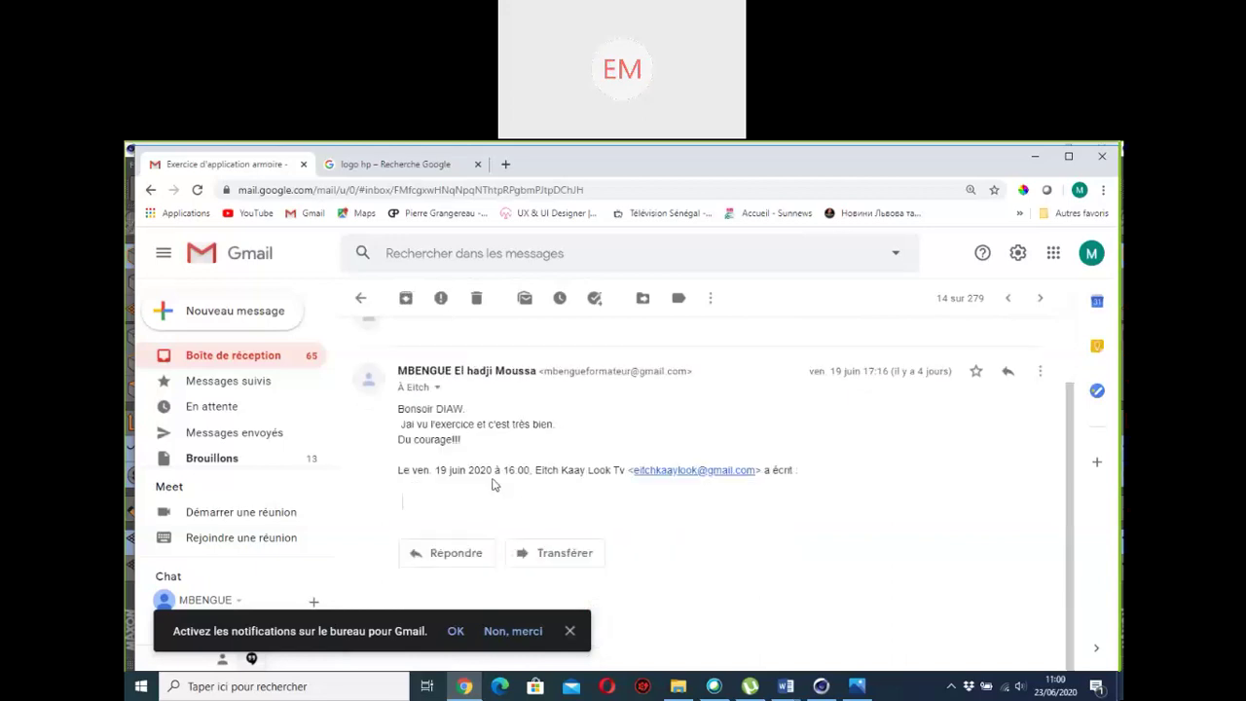
{"action": "scroll", "coordinate": [406, 423], "scroll_direction": "up", "scroll_amount": 1}
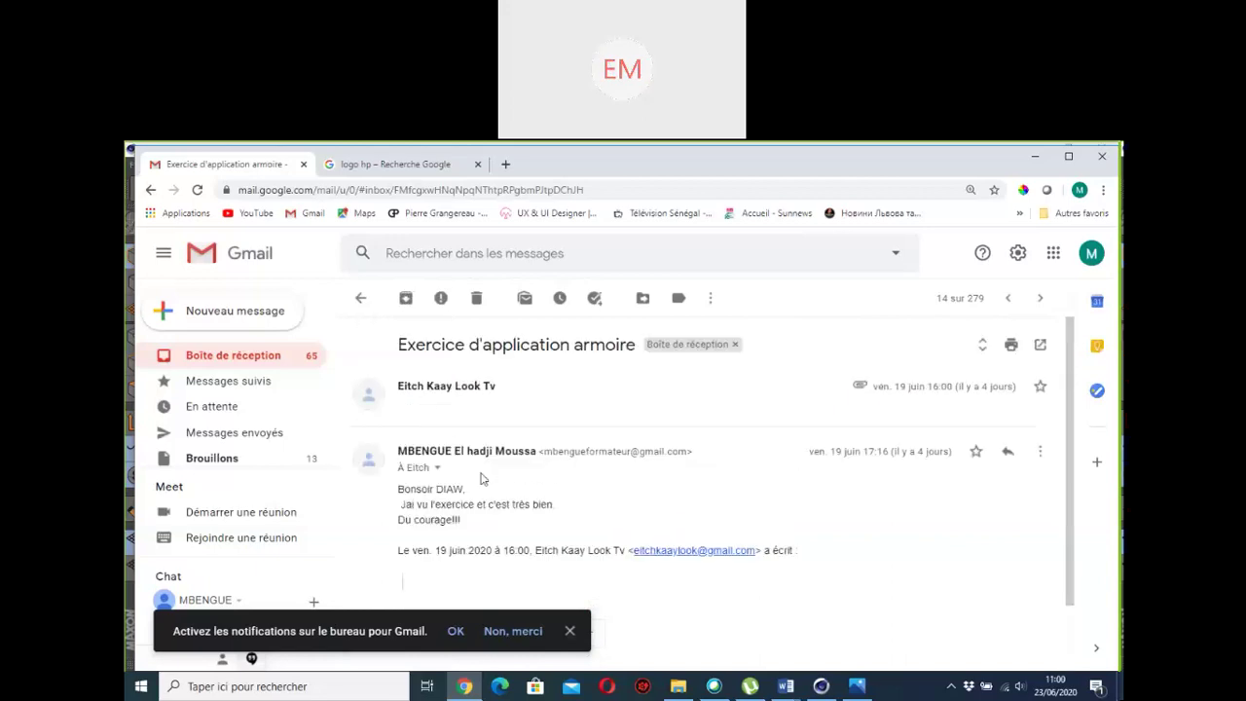
{"action": "scroll", "coordinate": [480, 477], "scroll_direction": "down", "scroll_amount": 1}
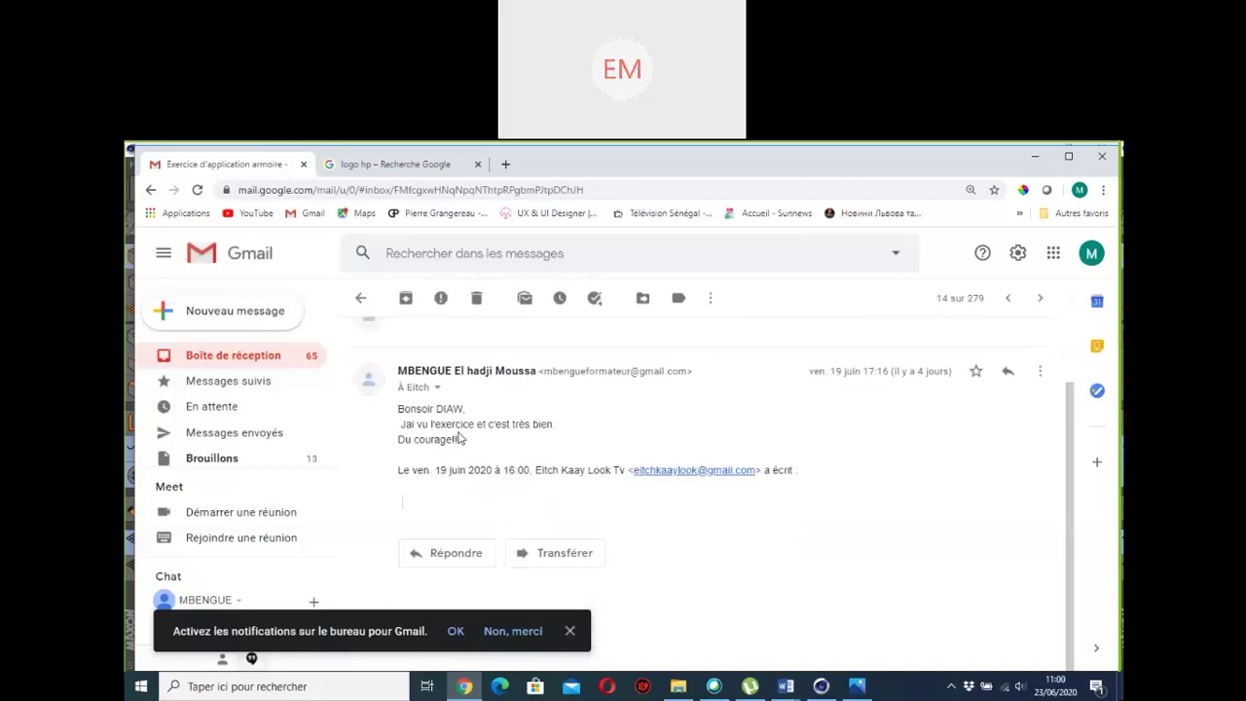
{"action": "scroll", "coordinate": [561, 437], "scroll_direction": "up", "scroll_amount": 1}
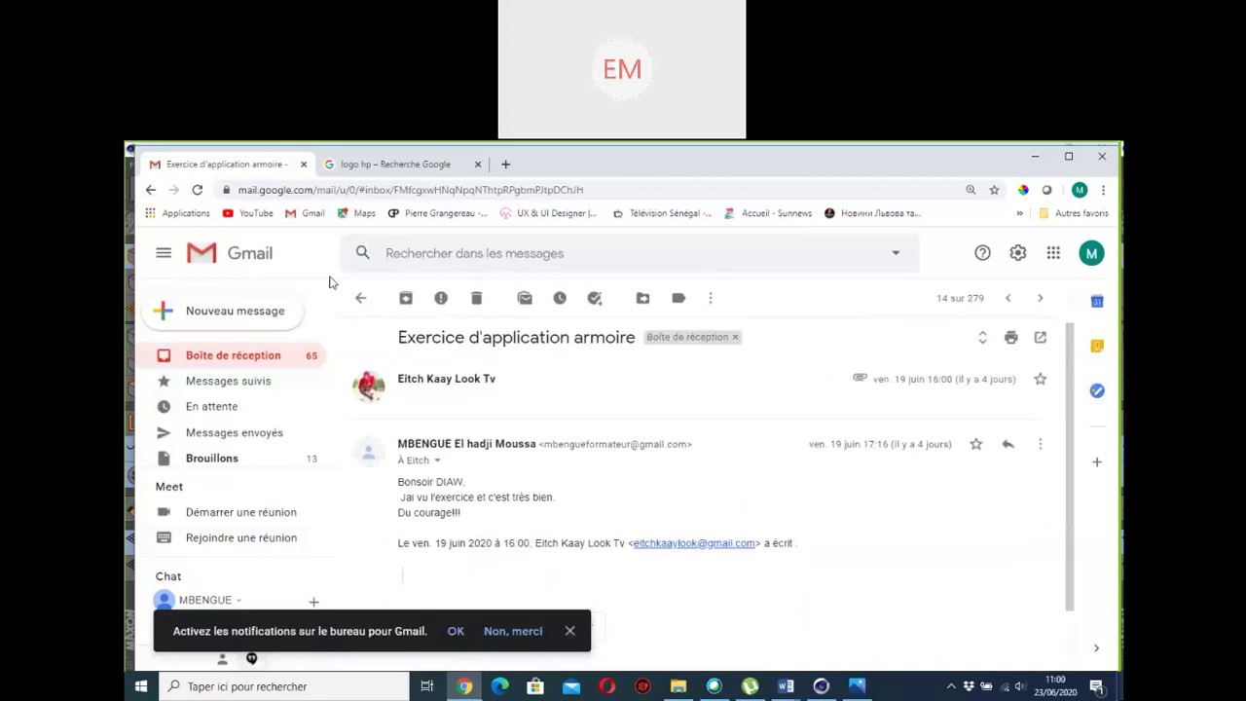
{"action": "left_click", "coordinate": [360, 298]}
Step: Open the Exo d'application du Table de bureau email, look over its attachments, and minimize Chrome
{"action": "scroll", "coordinate": [569, 429], "scroll_direction": "up", "scroll_amount": 5}
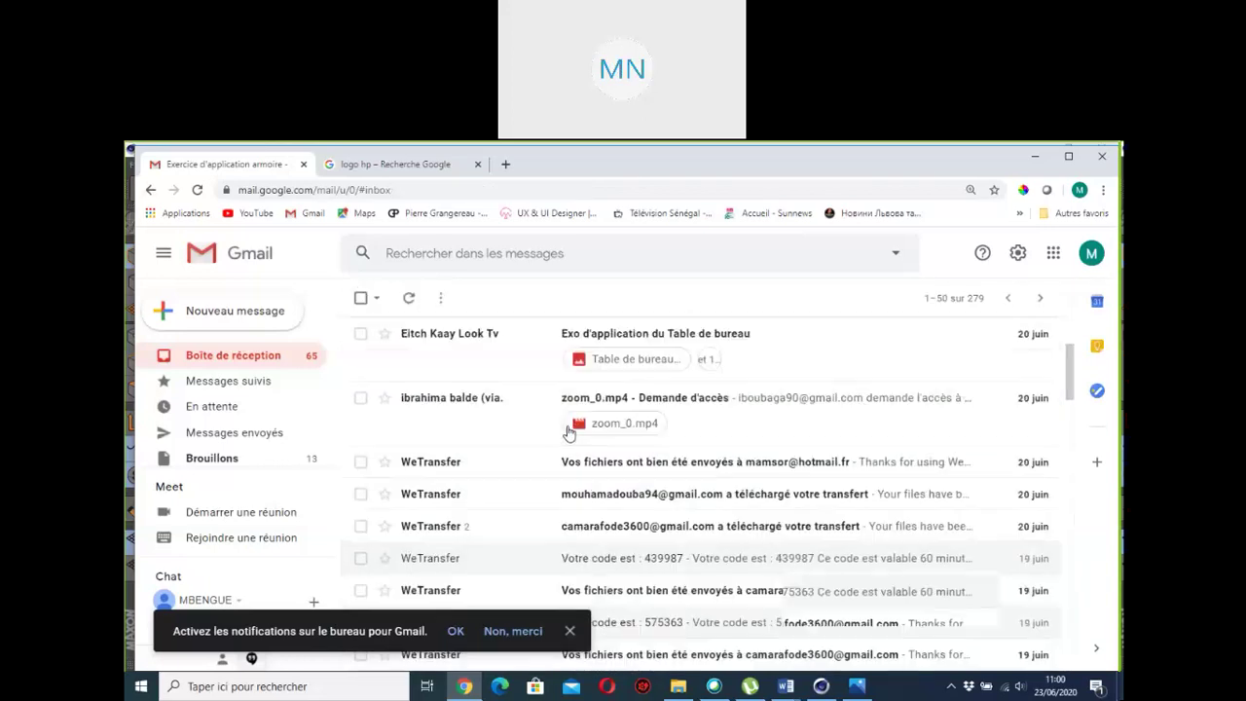
{"action": "scroll", "coordinate": [555, 438], "scroll_direction": "up", "scroll_amount": 3}
{"action": "scroll", "coordinate": [546, 443], "scroll_direction": "down", "scroll_amount": 1}
{"action": "scroll", "coordinate": [542, 445], "scroll_direction": "up", "scroll_amount": 1}
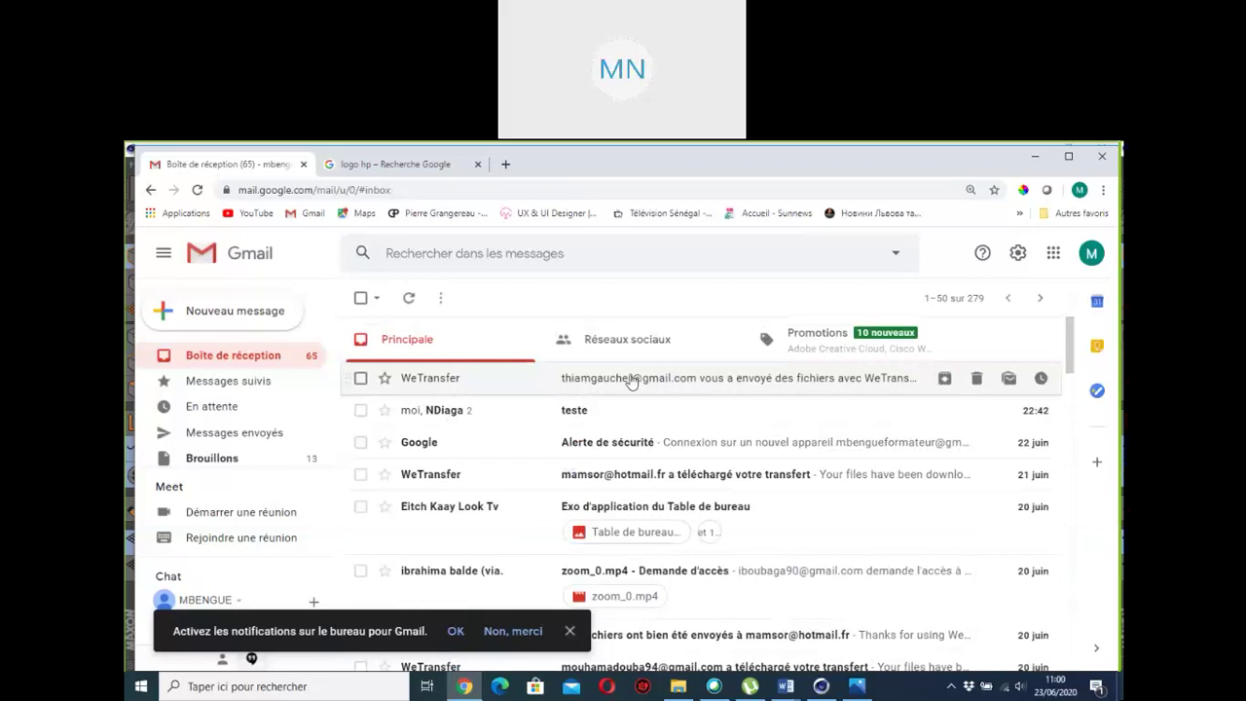
{"action": "left_click", "coordinate": [678, 509]}
{"action": "mouse_move", "coordinate": [626, 526]}
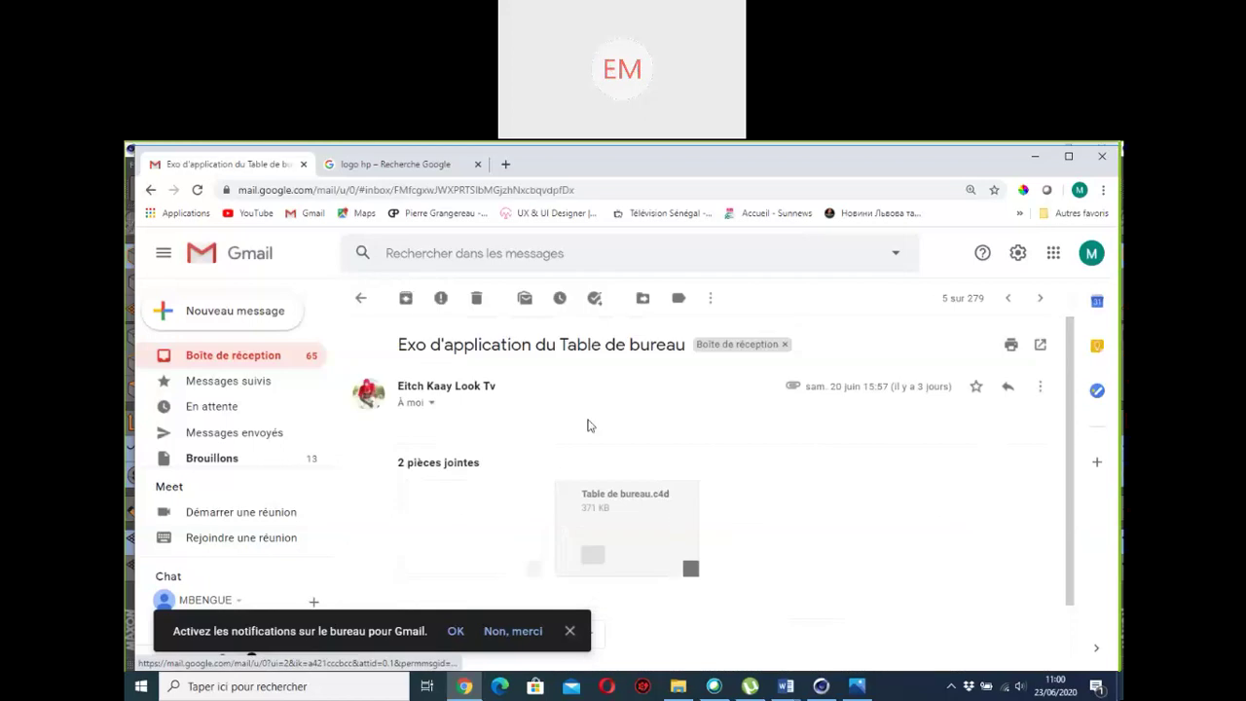
{"action": "scroll", "coordinate": [526, 444], "scroll_direction": "down", "scroll_amount": 1}
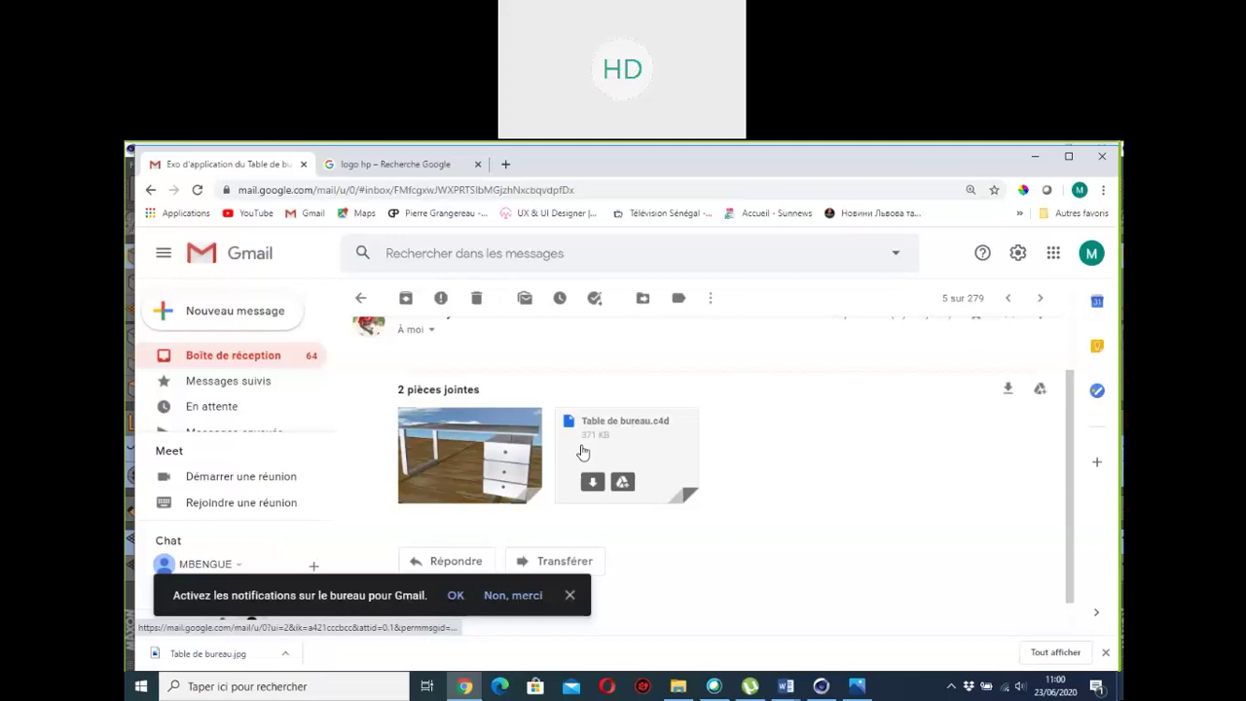
{"action": "left_click", "coordinate": [1034, 160]}
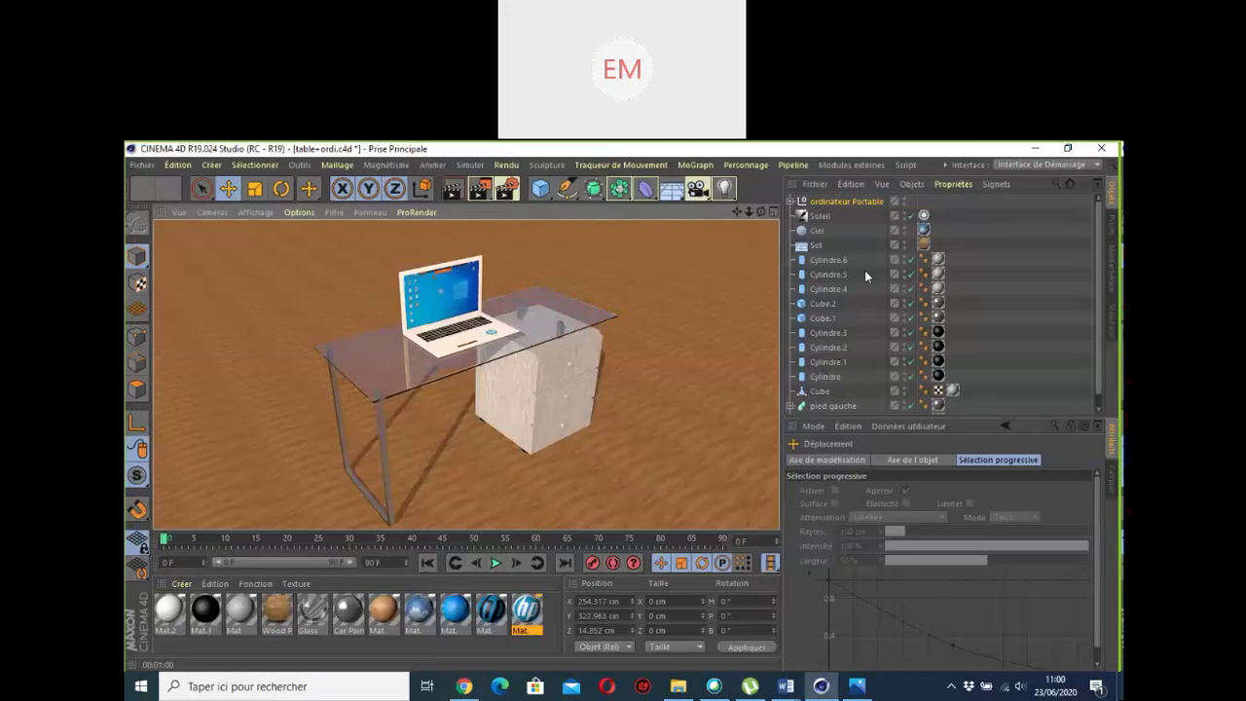
Step: Minimize Cinema 4D, open the cinema 4D pm1a folder, and browse its allumette subfolder
{"action": "left_click", "coordinate": [1034, 148]}
{"action": "left_click", "coordinate": [1034, 146]}
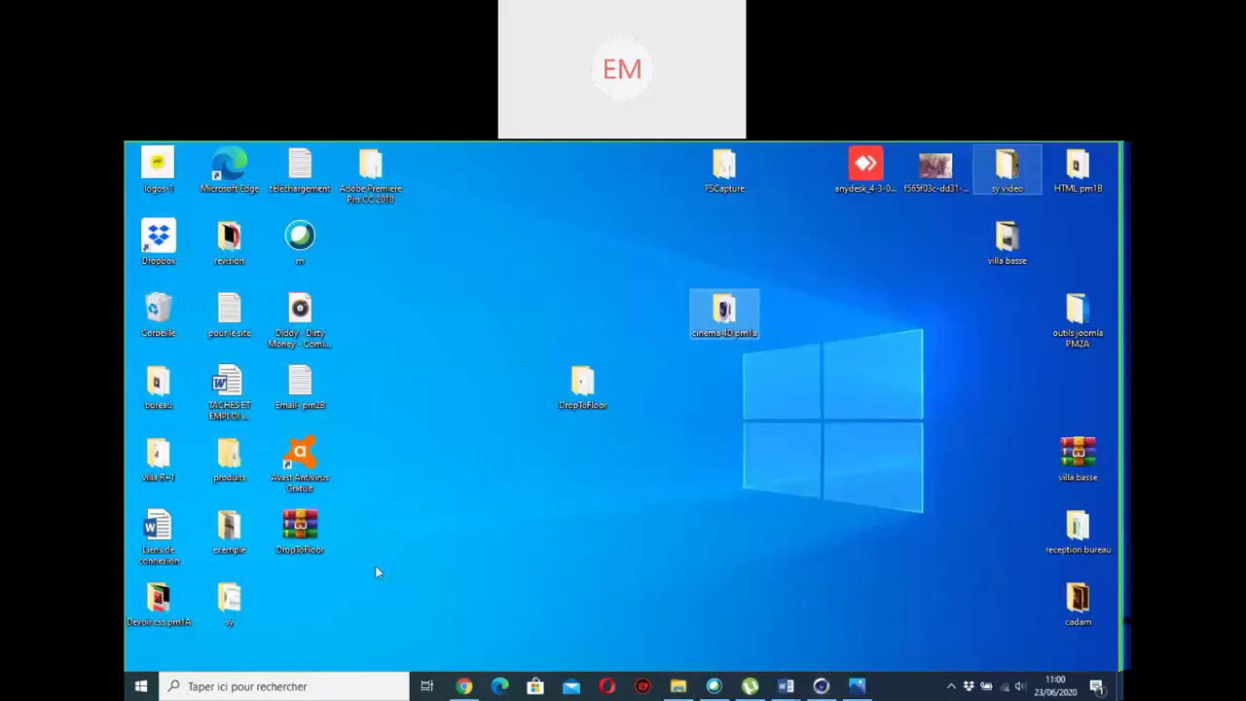
{"action": "double_click", "coordinate": [723, 311]}
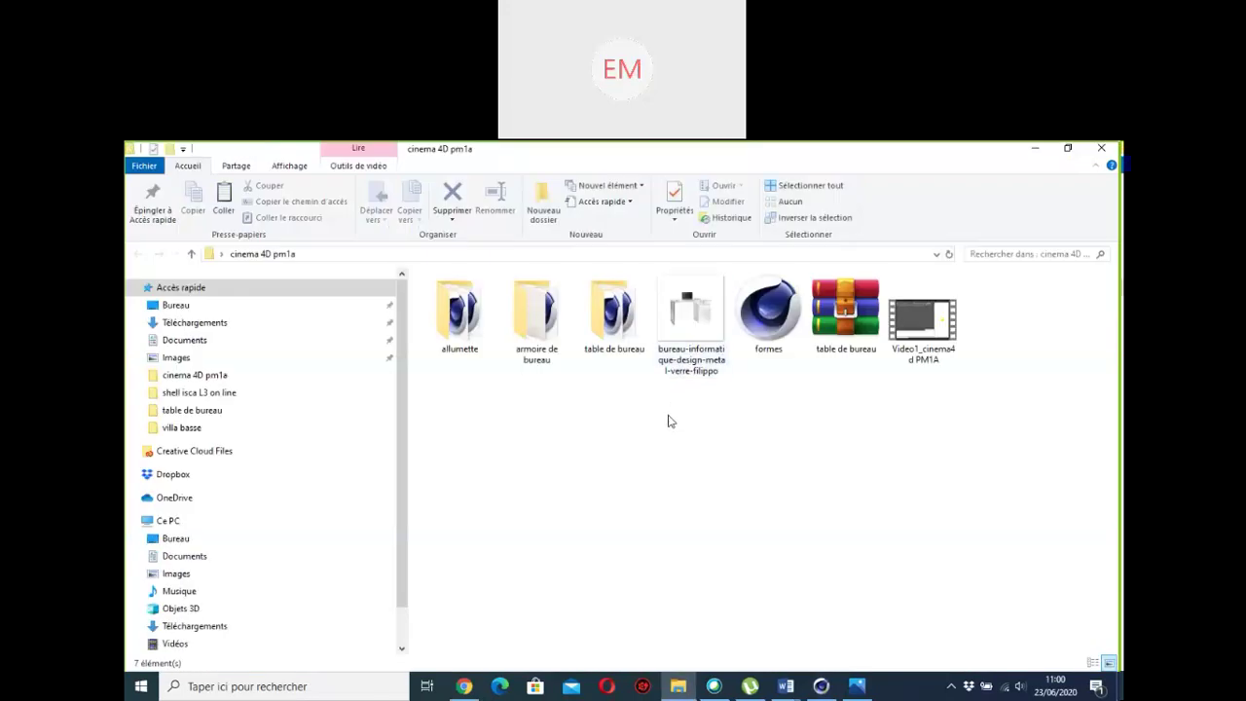
{"action": "double_click", "coordinate": [468, 336]}
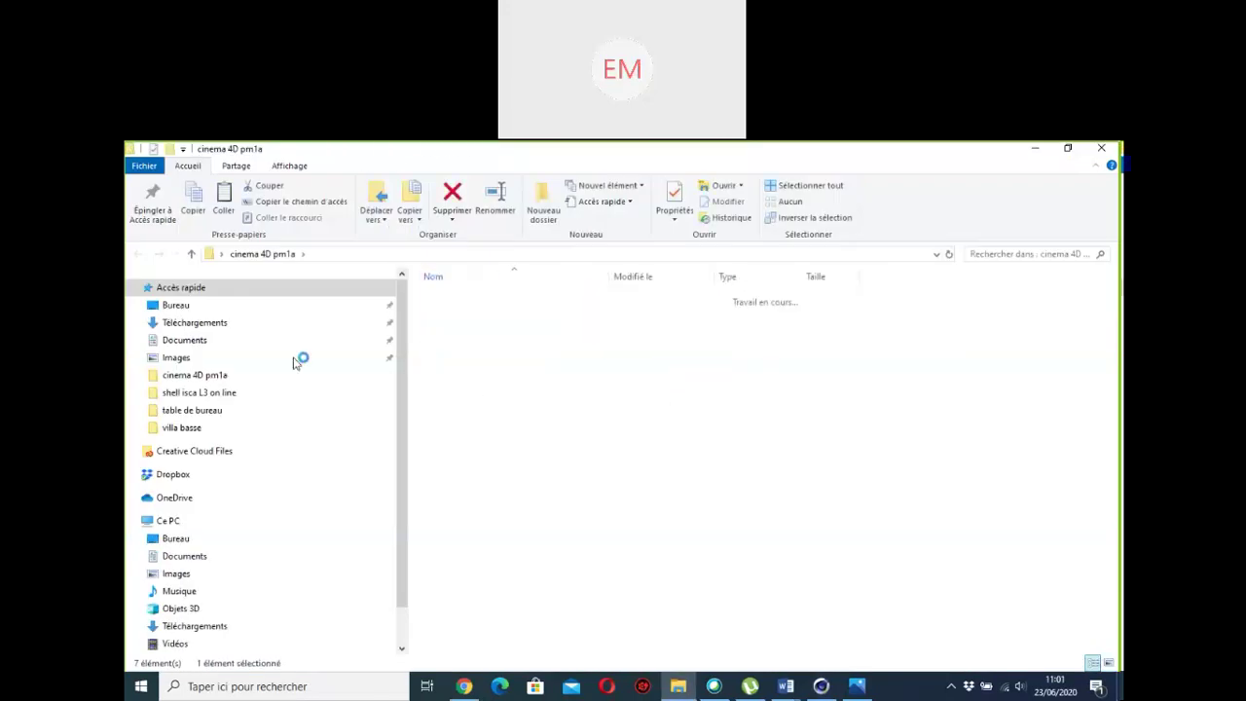
{"action": "key", "text": "BackSpace"}
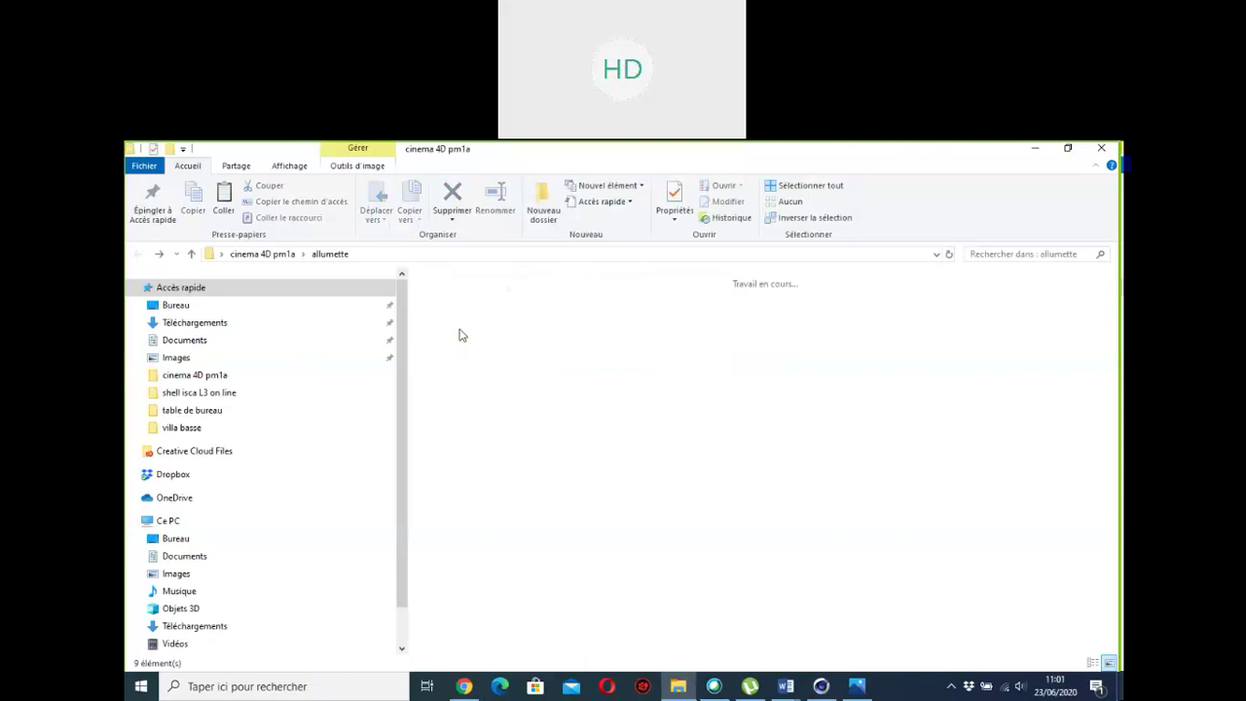
Step: Look inside armoire de bureau, go back, and close the folder window to reveal the desktop
{"action": "key", "text": "Right"}
{"action": "key", "text": "Return"}
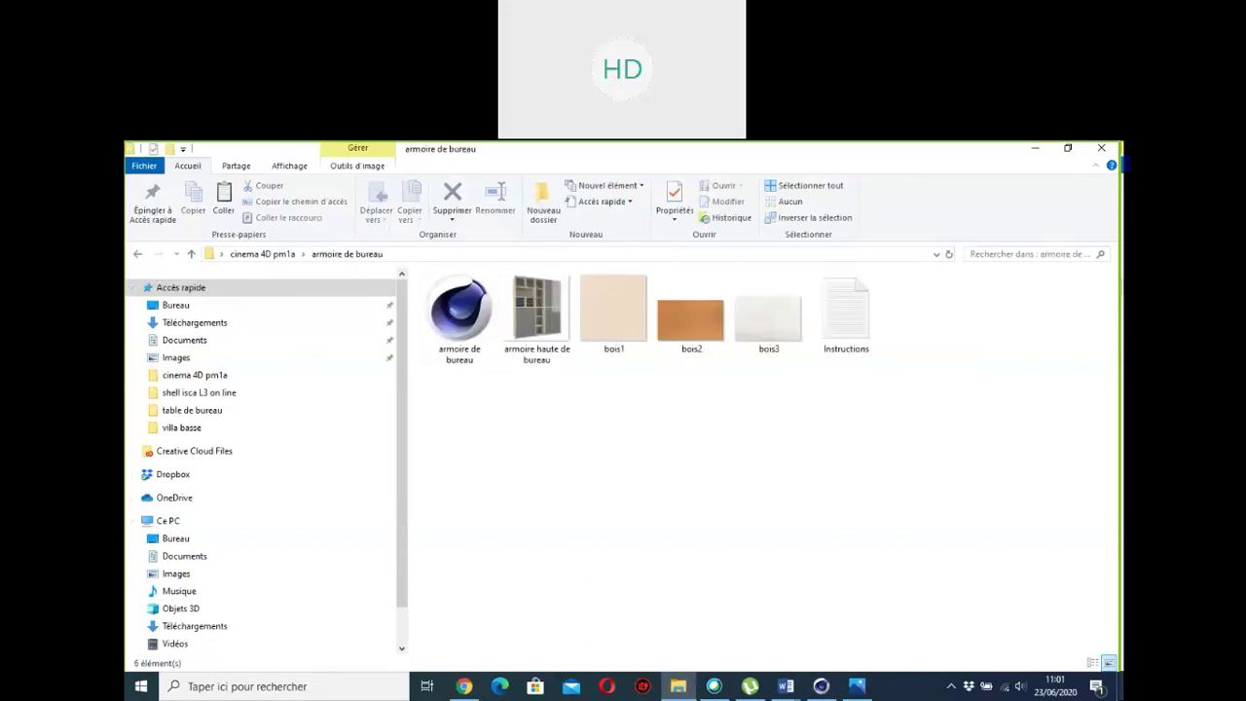
{"action": "left_click", "coordinate": [143, 256]}
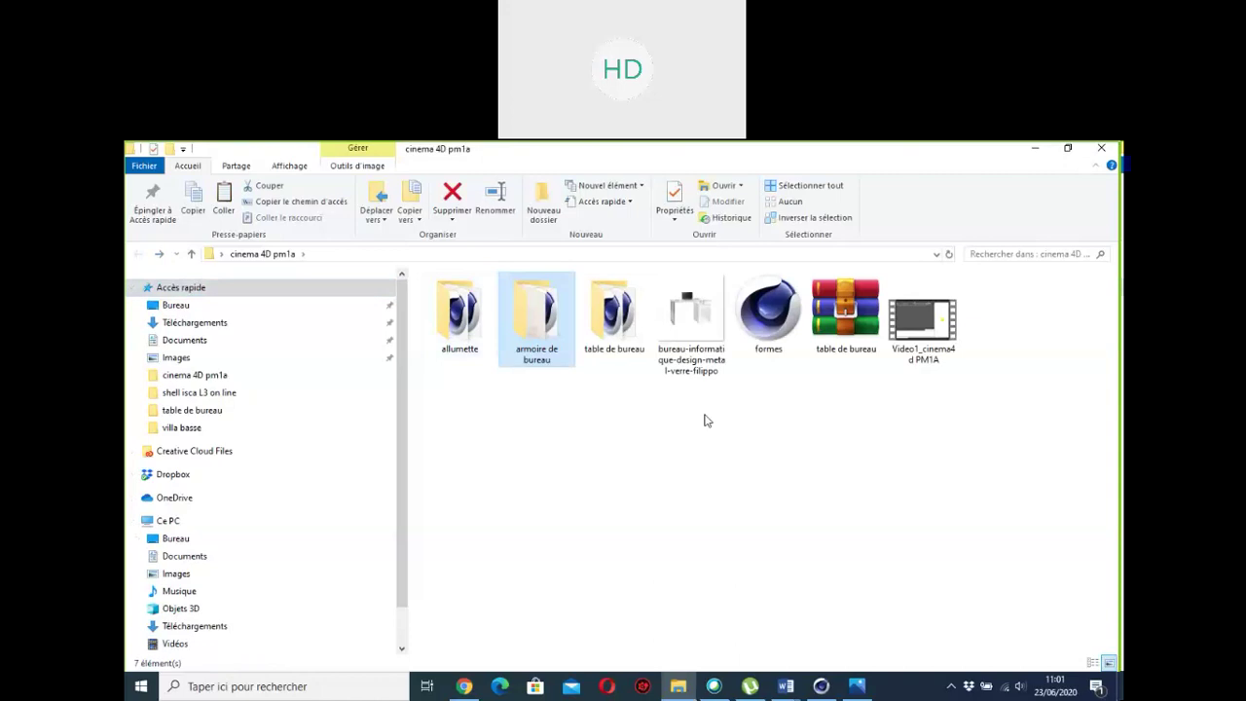
{"action": "left_click", "coordinate": [1105, 148]}
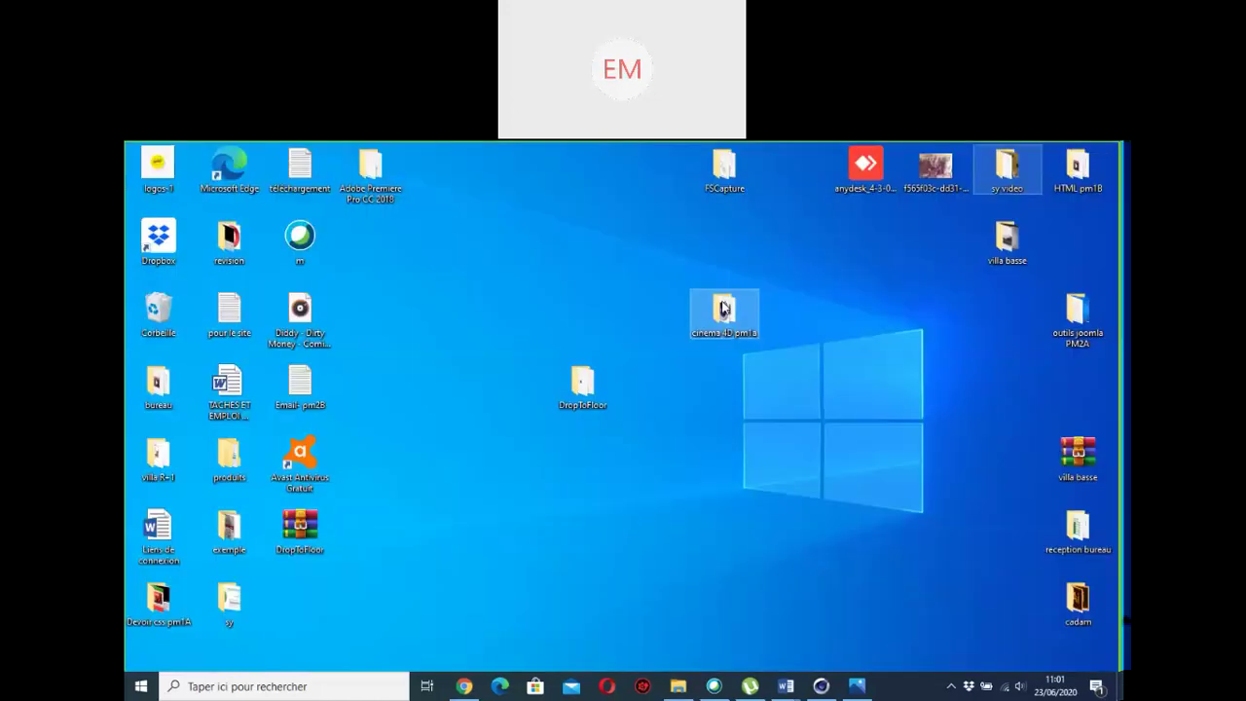
{"action": "left_click", "coordinate": [300, 383]}
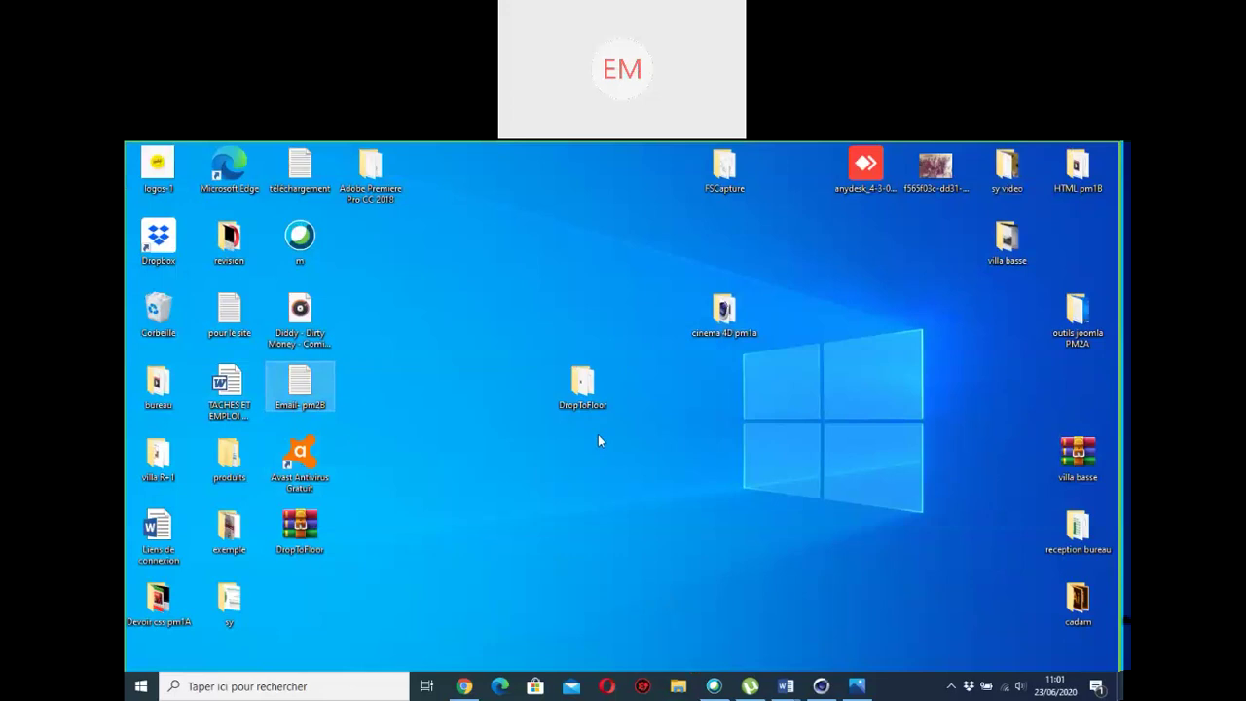
{"action": "left_click", "coordinate": [608, 515]}
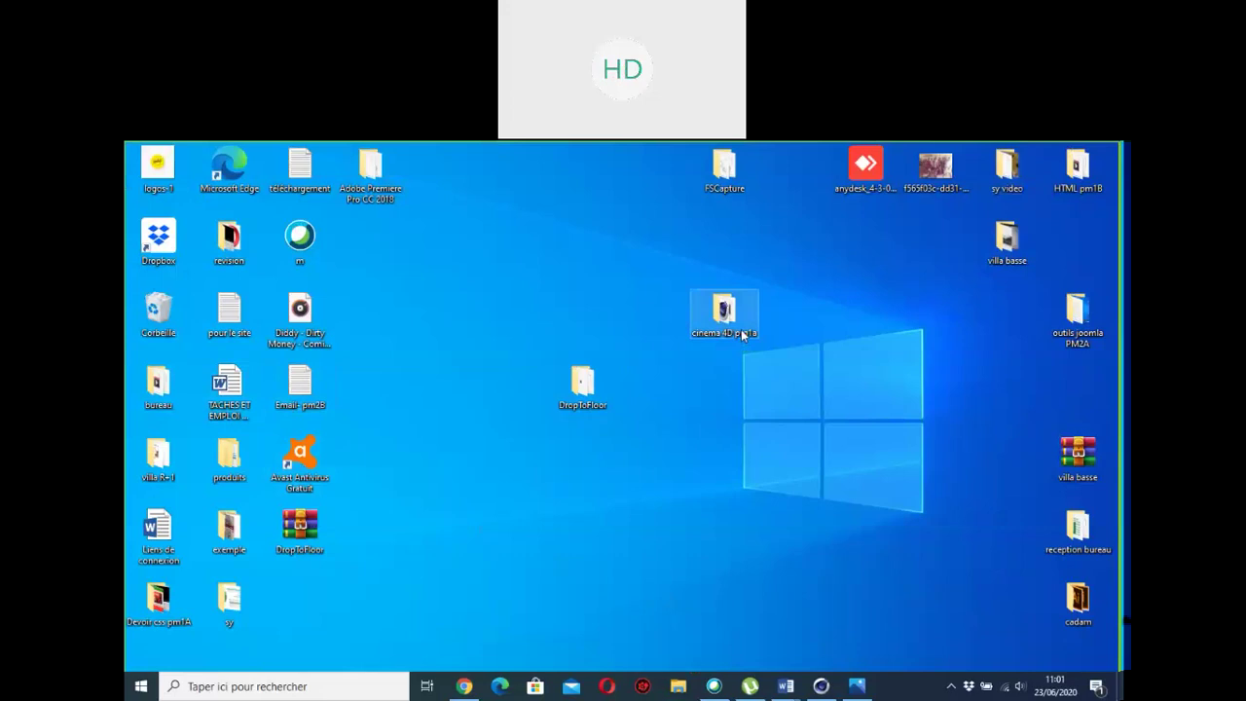
Step: In the cinema 4D pm1a folder, name a new text document 'Emails pm1A'
{"action": "double_click", "coordinate": [742, 329]}
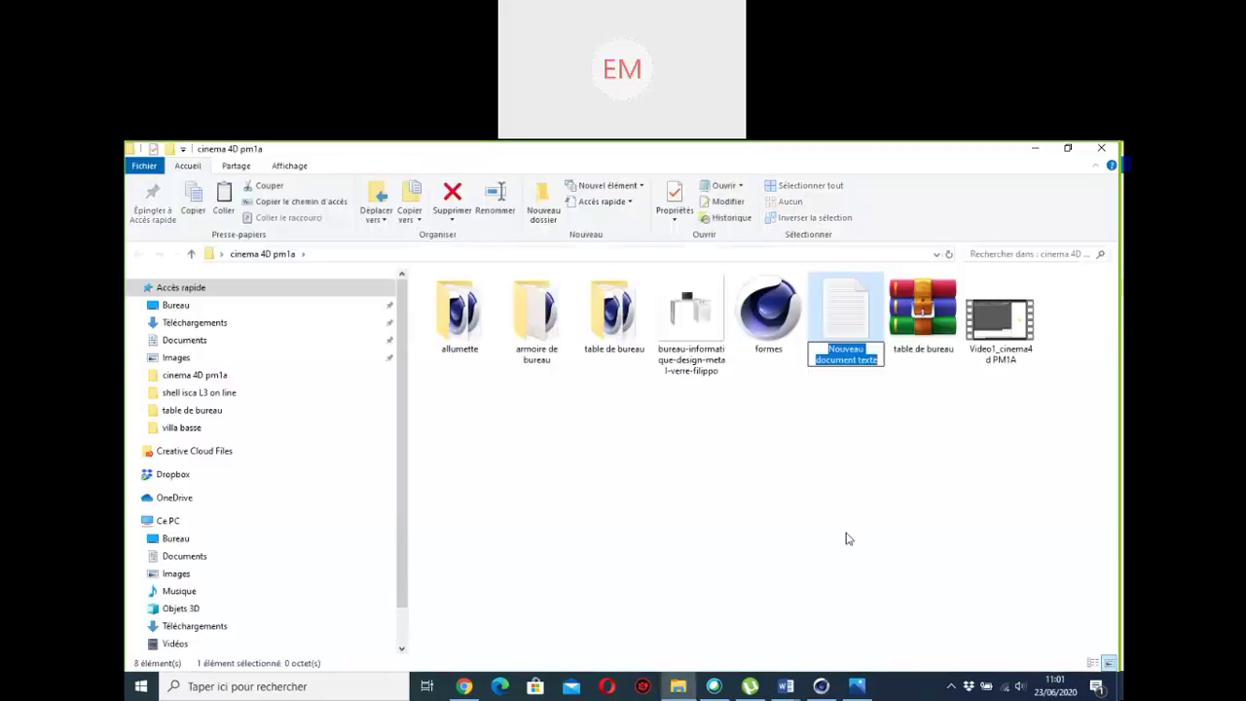
{"action": "type", "text": "Emails"}
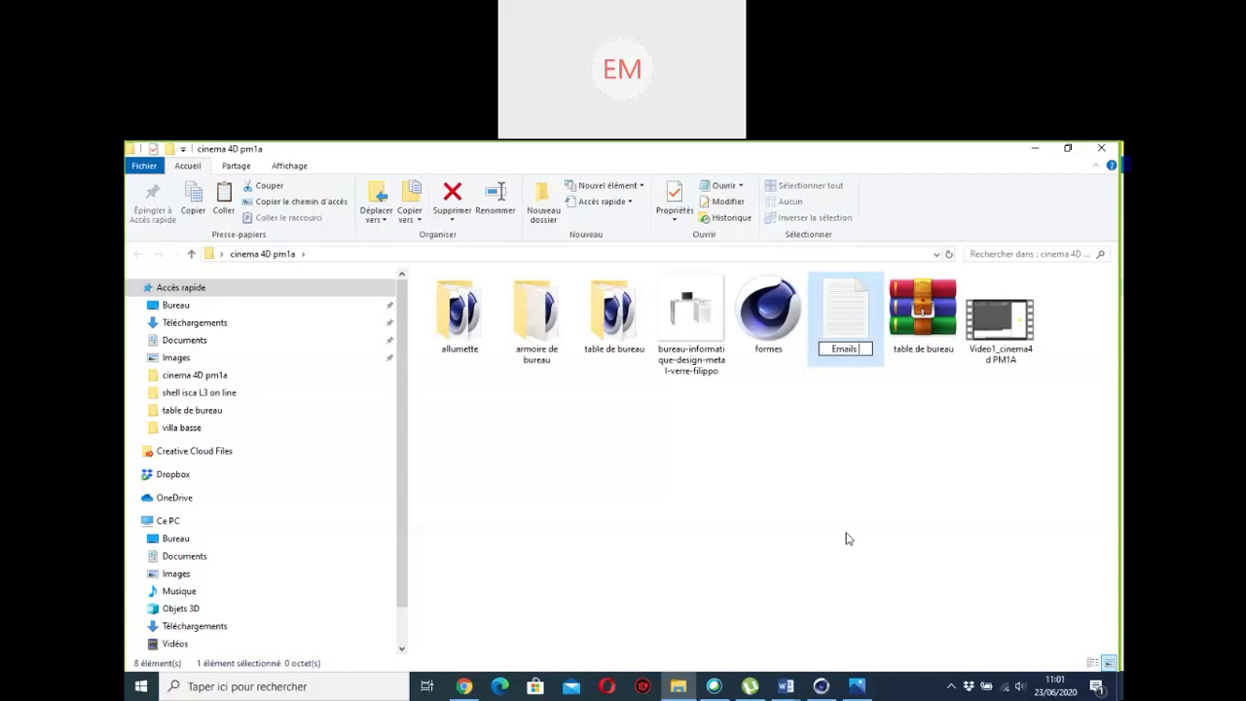
{"action": "type", "text": " pm"}
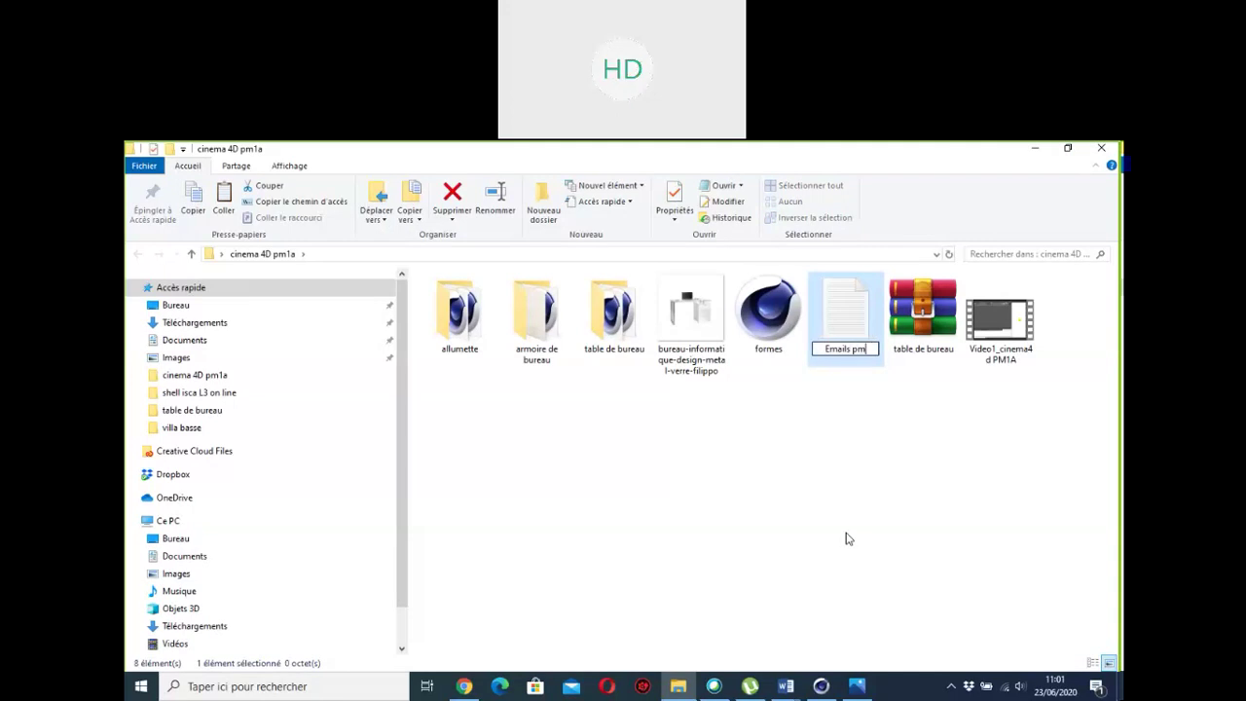
{"action": "type", "text": "1"}
{"action": "type", "text": "A"}
{"action": "key", "text": "Return"}
Step: Open Emails pm1A in Notepad, reposition its window, then minimize it
{"action": "double_click", "coordinate": [845, 313]}
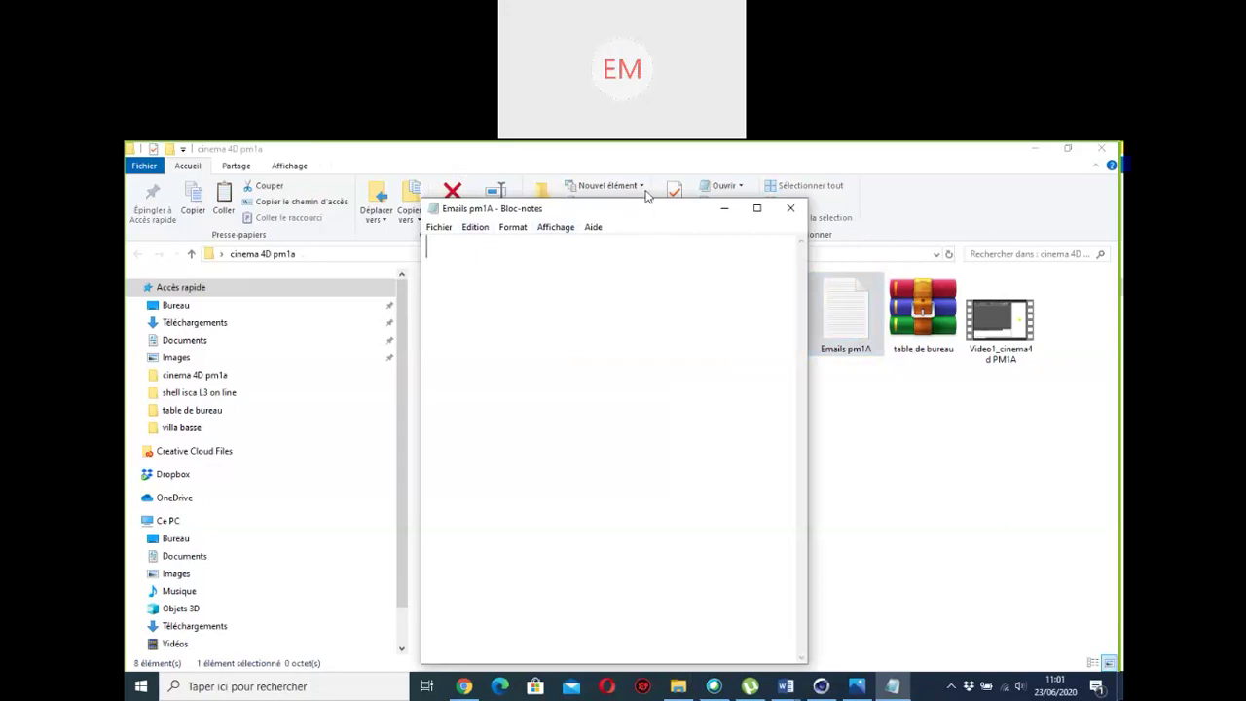
{"action": "left_click_drag", "start_coordinate": [647, 198], "coordinate": [671, 178]}
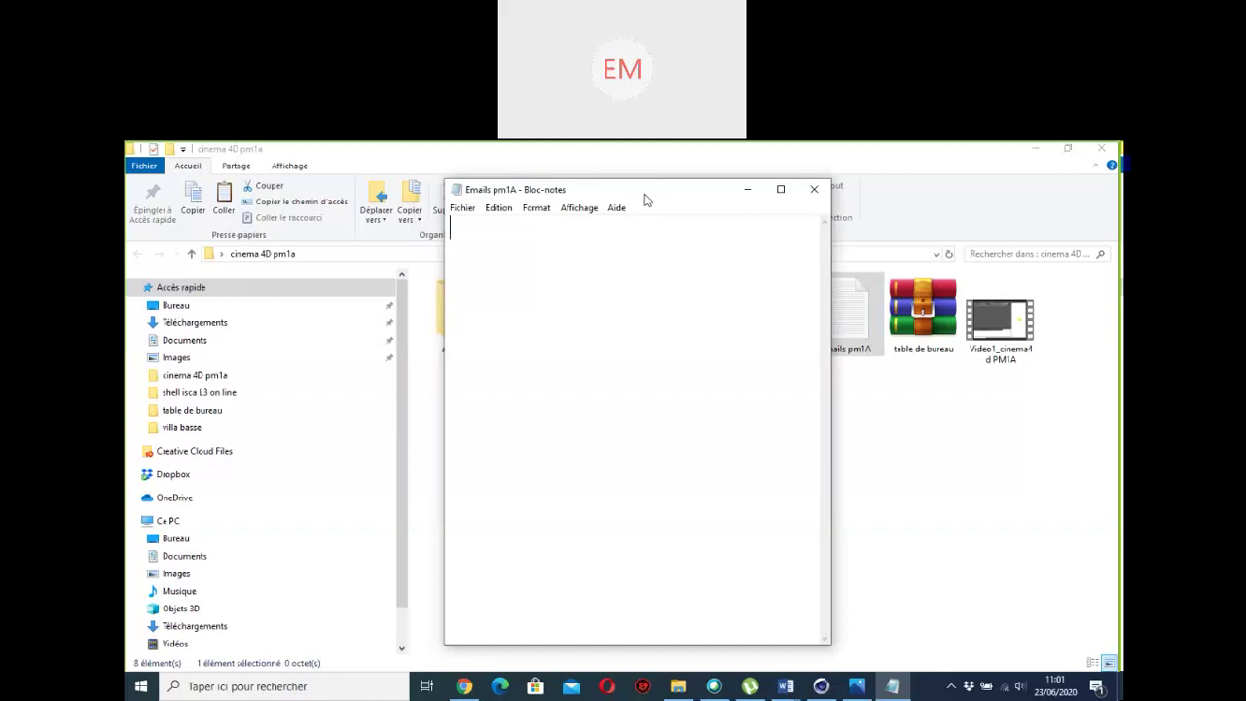
{"action": "left_click_drag", "start_coordinate": [632, 195], "coordinate": [616, 191]}
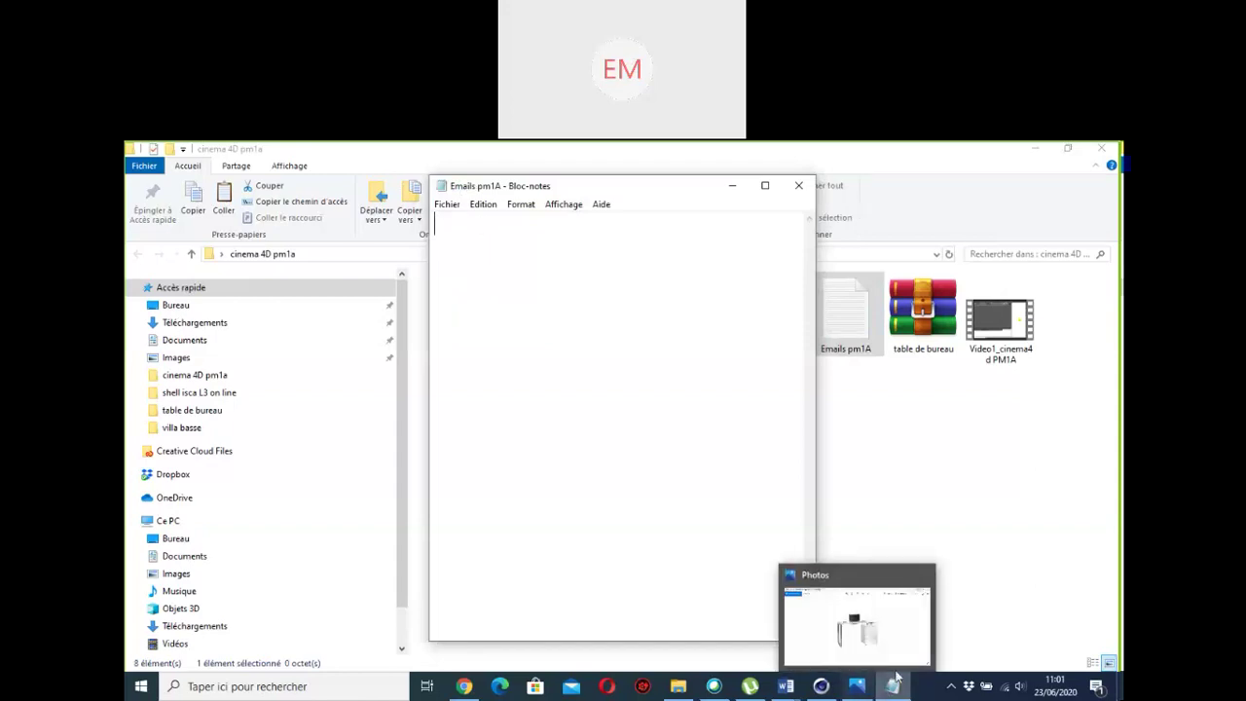
{"action": "left_click", "coordinate": [894, 688]}
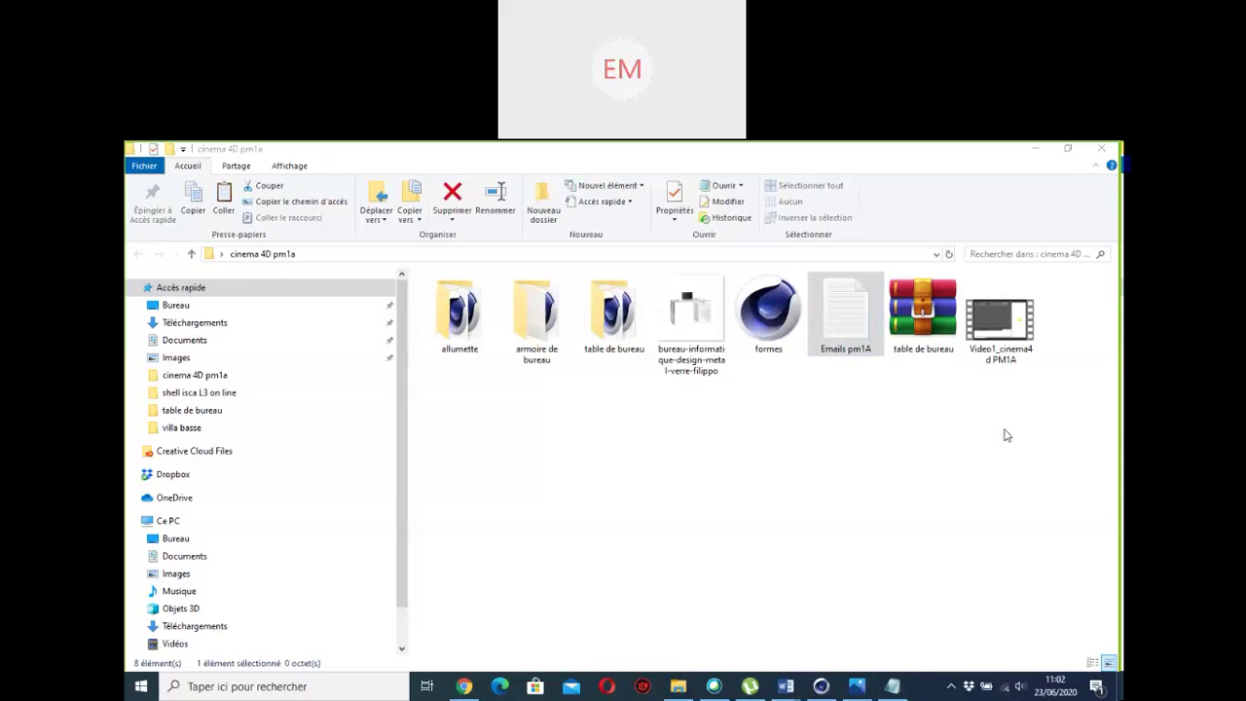
{"action": "left_click", "coordinate": [736, 484]}
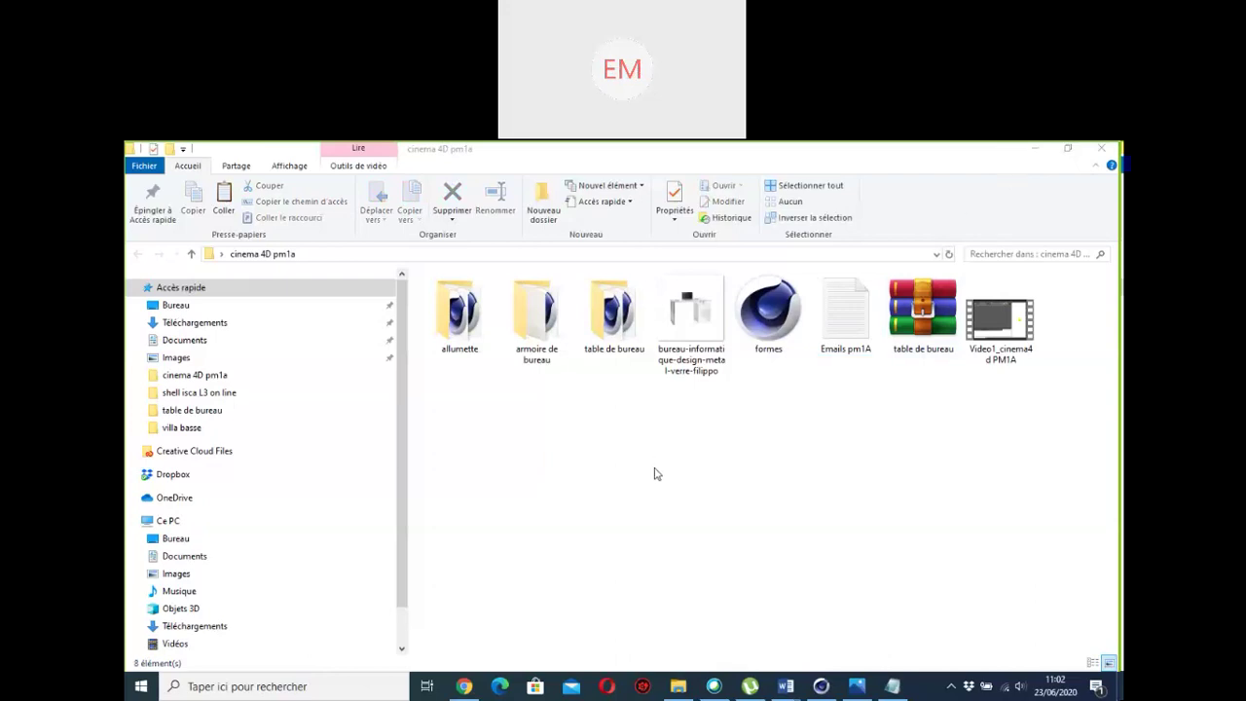
{"action": "left_click", "coordinate": [685, 303]}
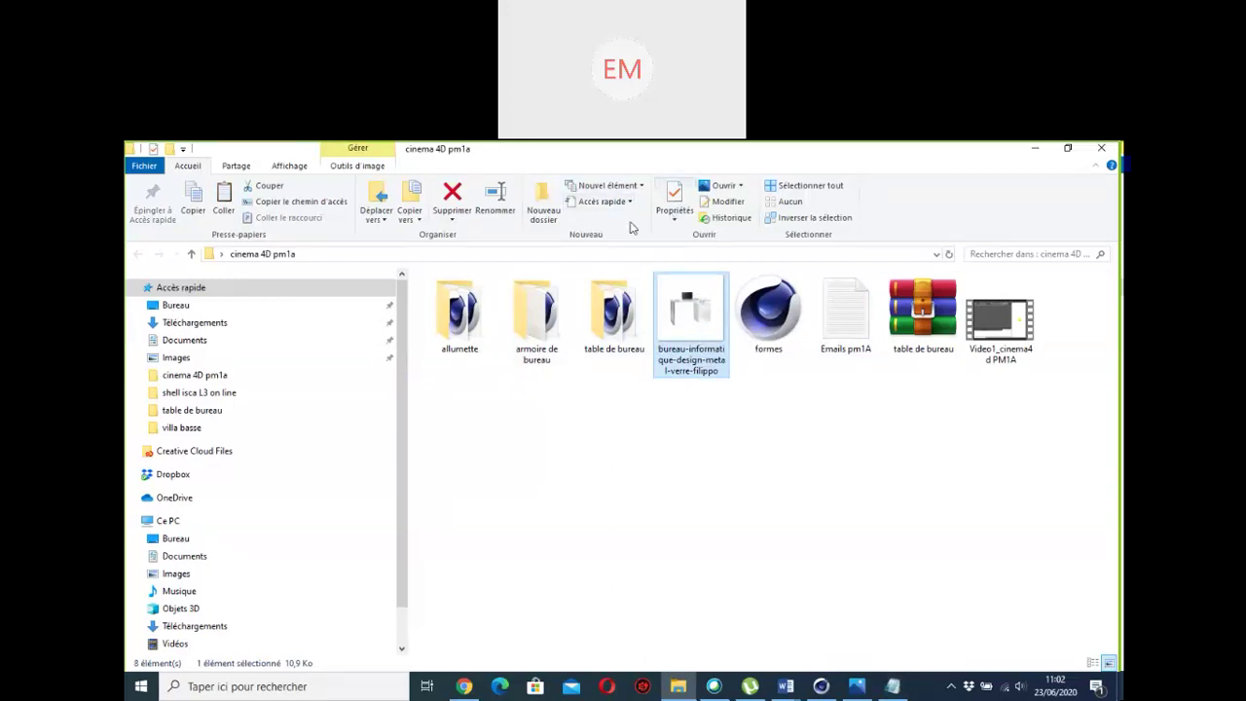
{"action": "left_click", "coordinate": [602, 407]}
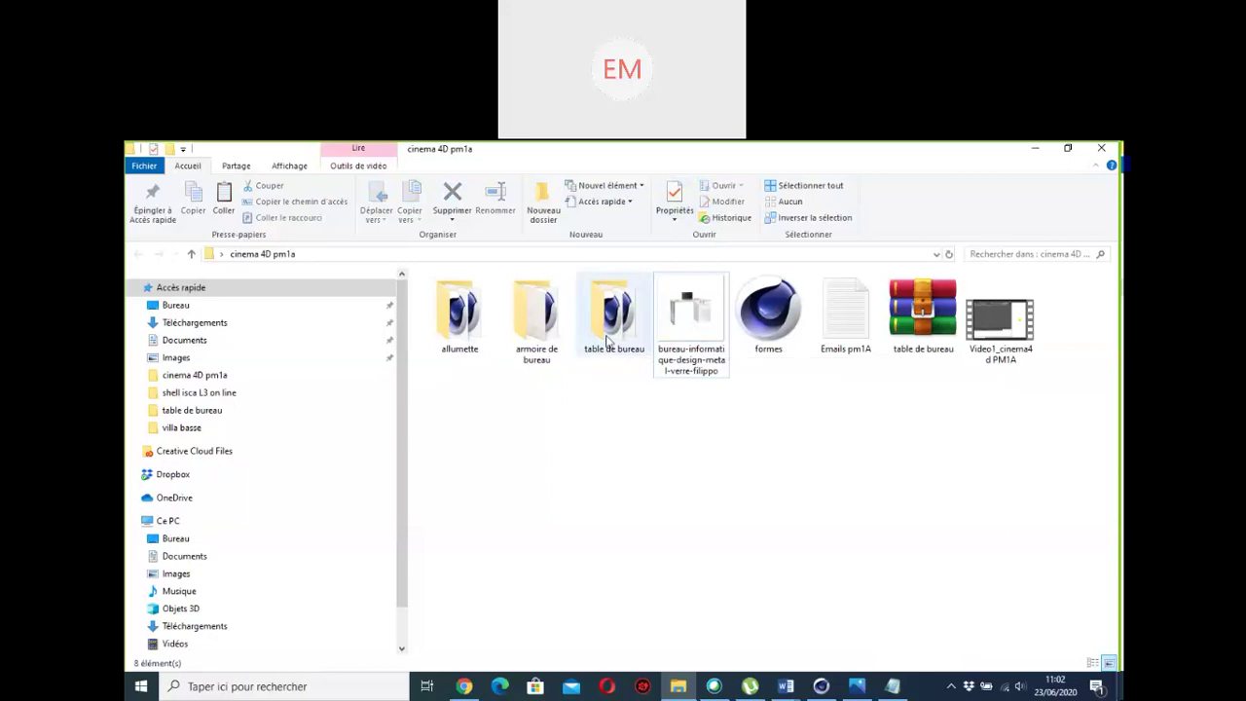
{"action": "double_click", "coordinate": [532, 326]}
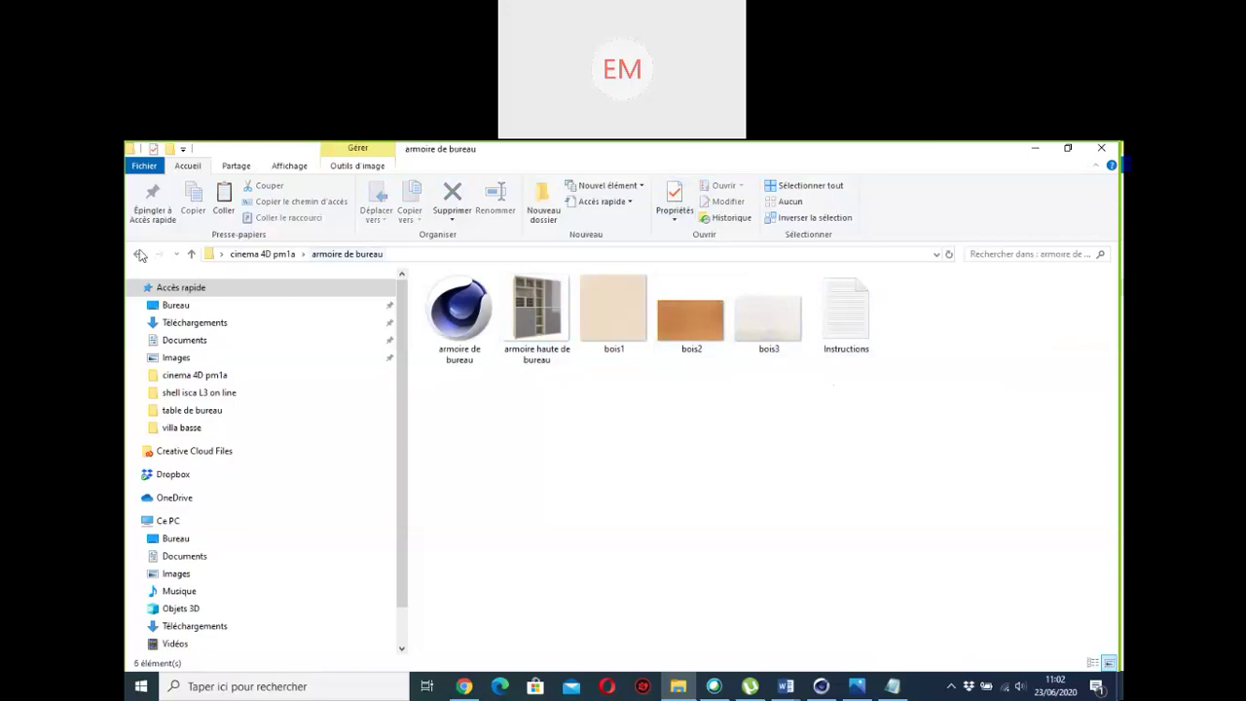
{"action": "left_click", "coordinate": [140, 257]}
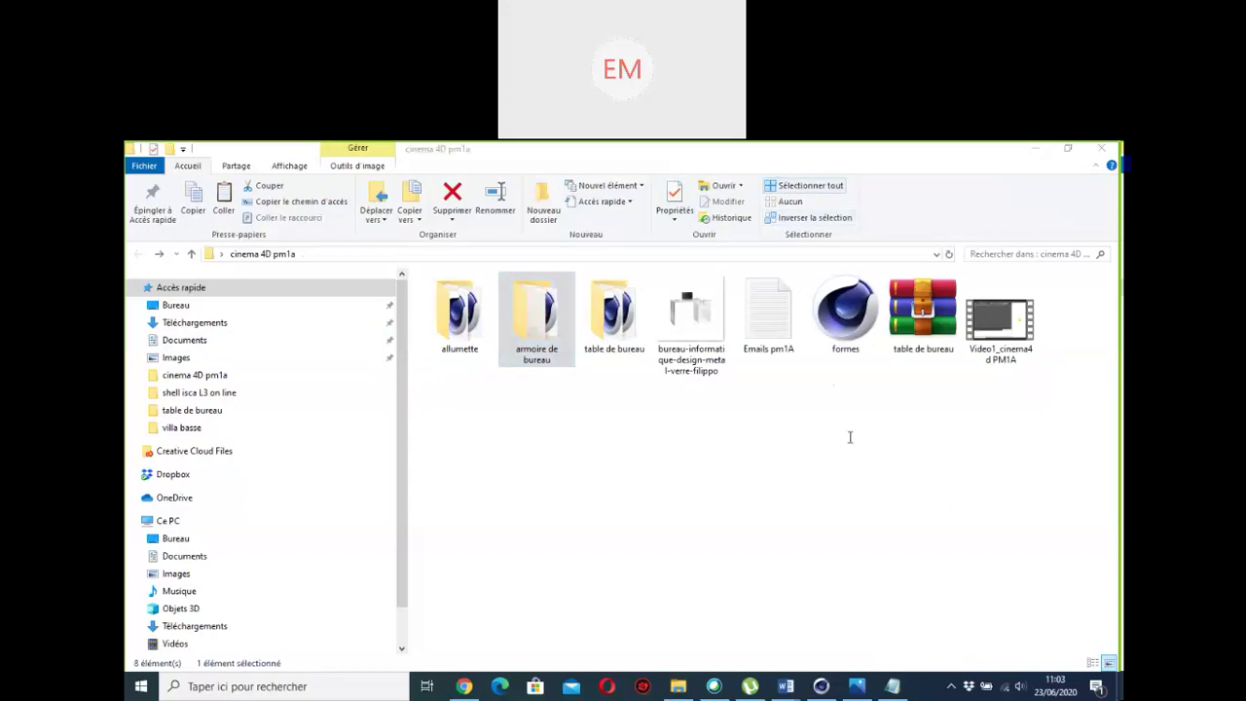
{"action": "left_click", "coordinate": [716, 493]}
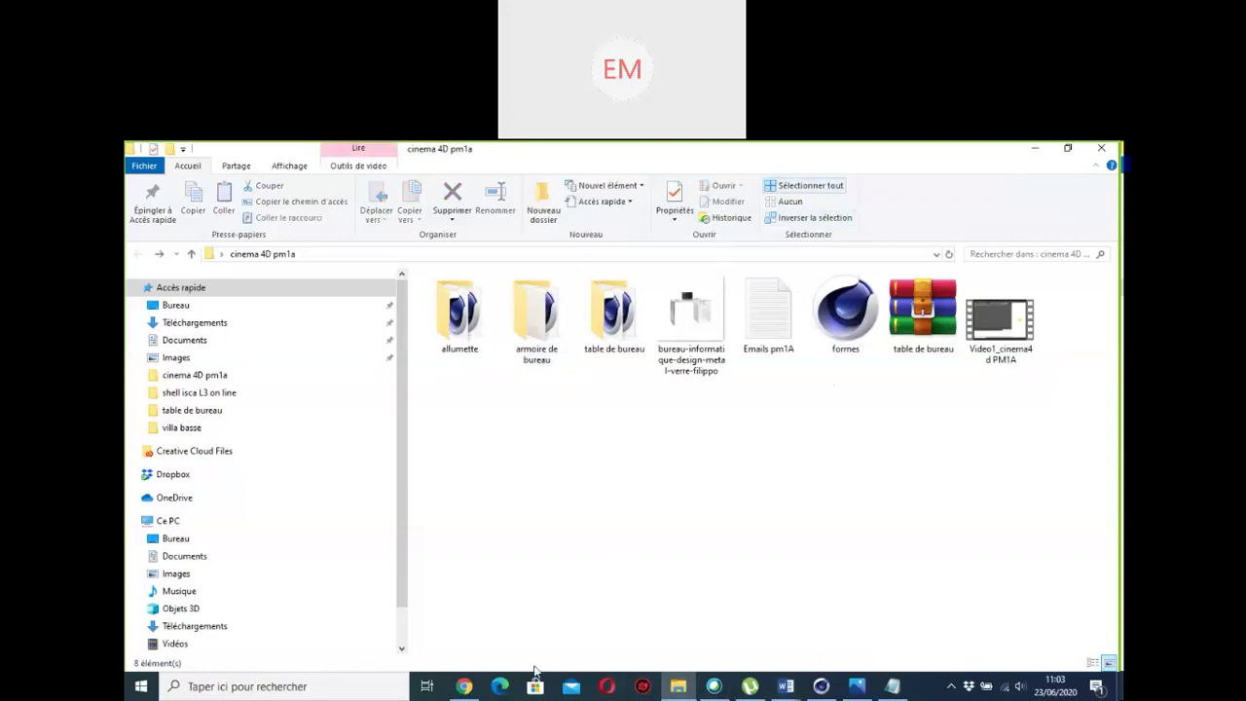
{"action": "left_click", "coordinate": [466, 687]}
Step: Enter the student's e-mail address as recipient, paste it into Emails pm1A, and save and close Notepad
{"action": "left_click", "coordinate": [223, 311]}
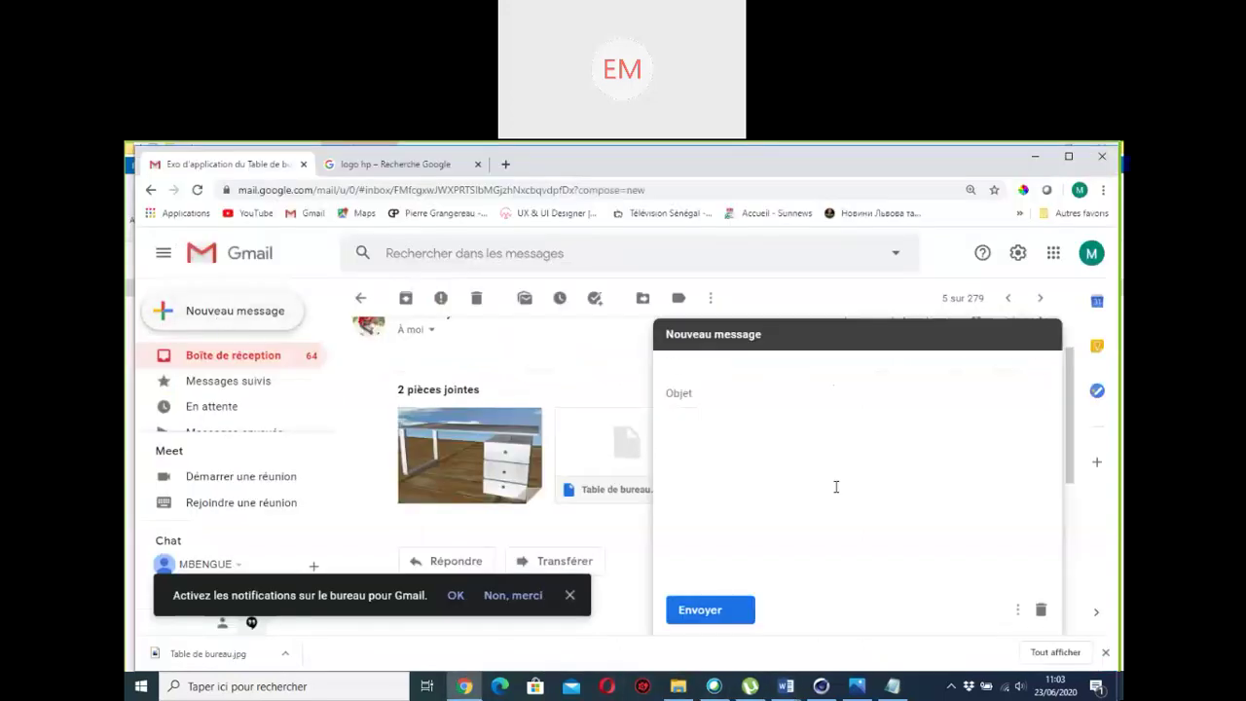
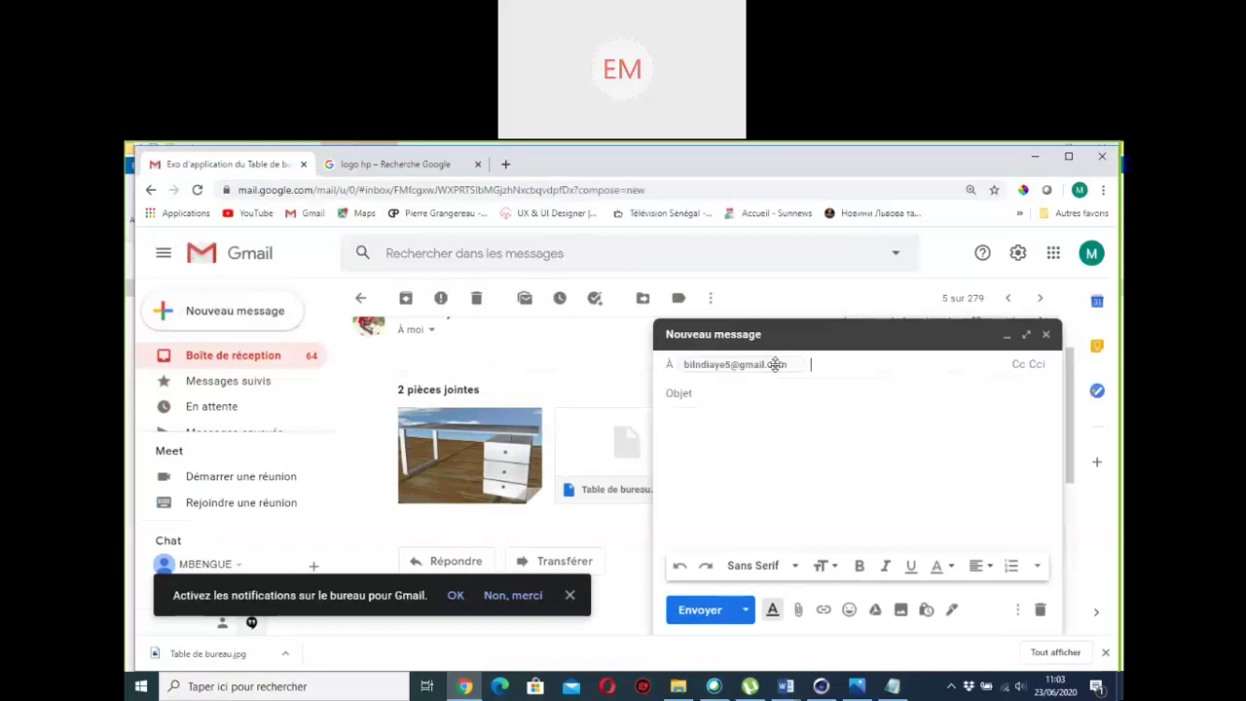
{"action": "key", "text": "Return"}
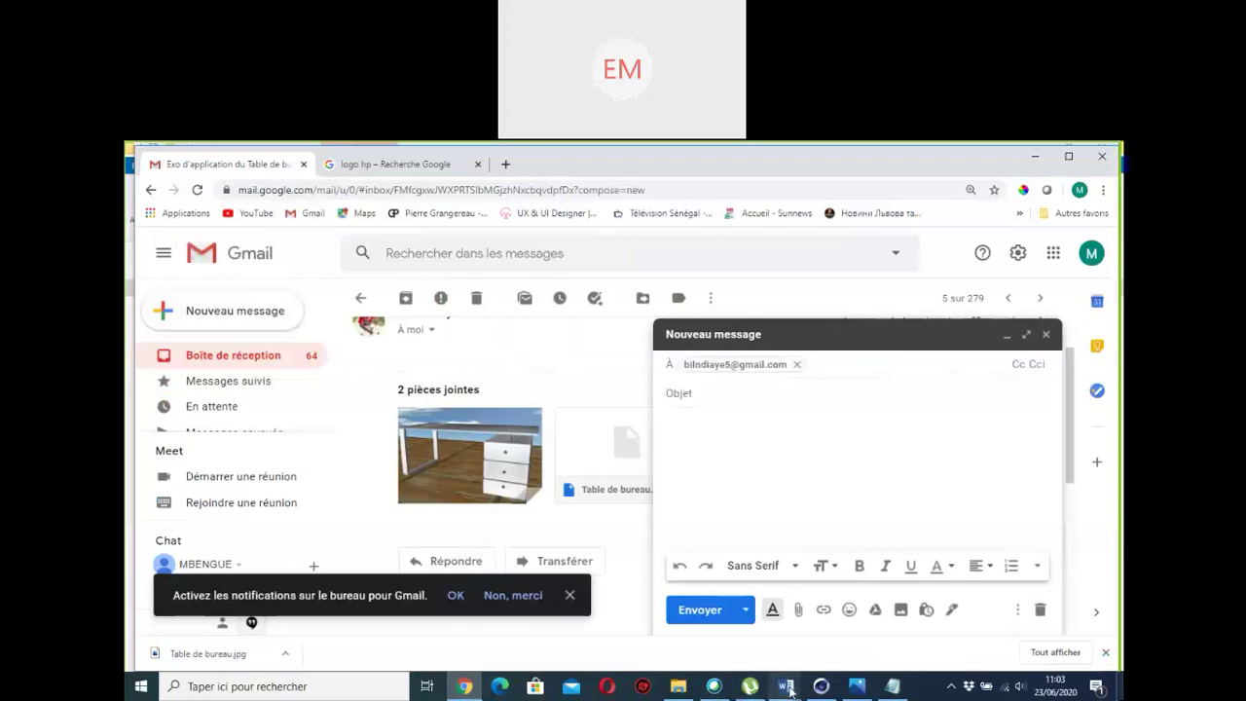
{"action": "left_click", "coordinate": [892, 687]}
{"action": "key", "text": "ctrl+v"}
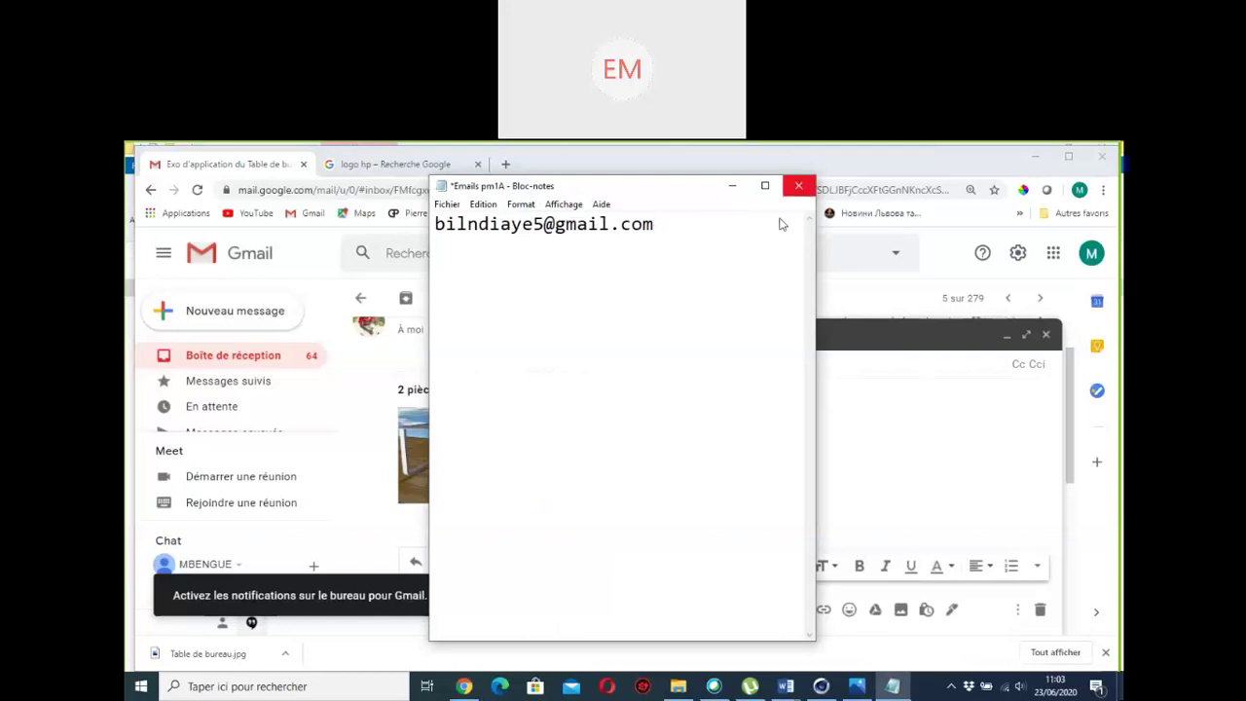
{"action": "key", "text": "alt+F4"}
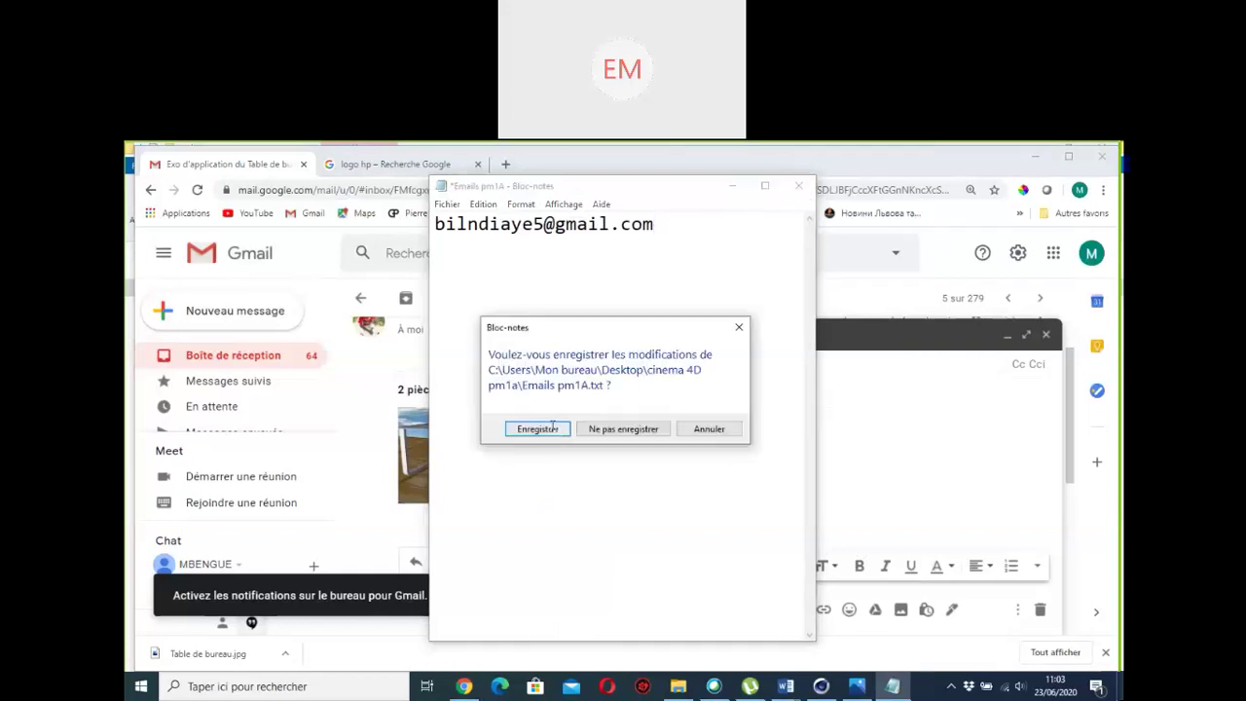
{"action": "key", "text": "Return"}
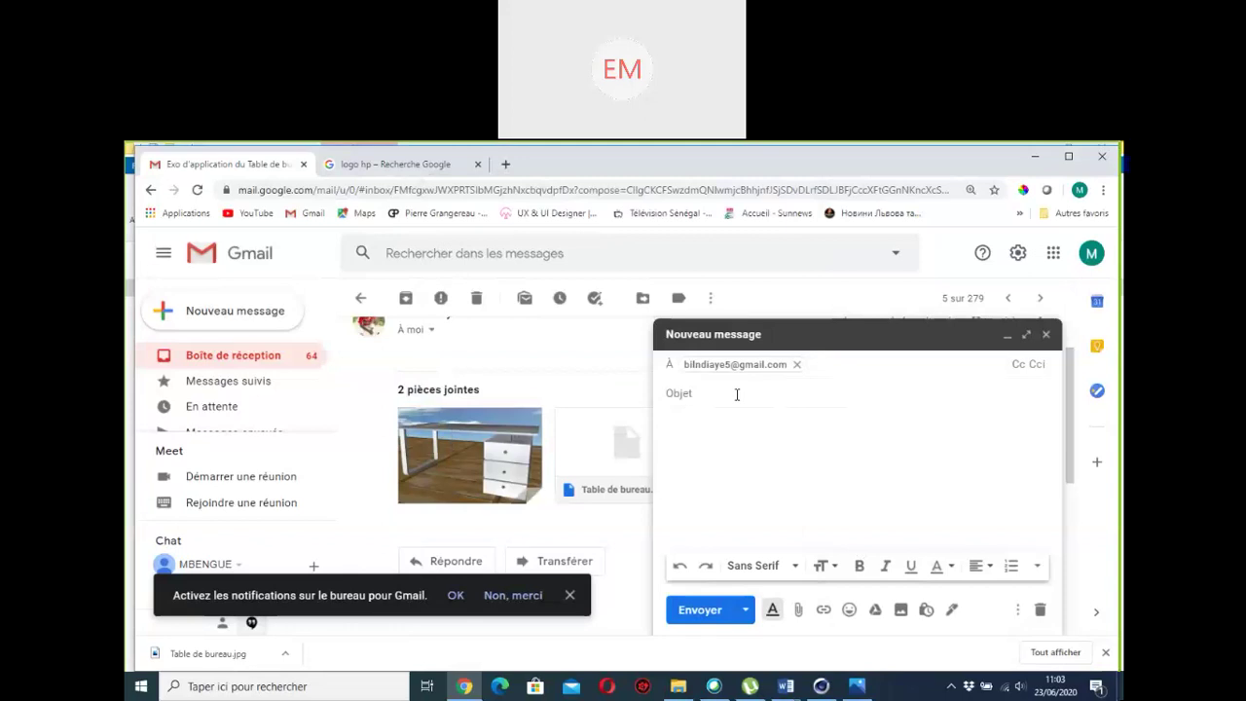
Step: Give the draft the subject 'exos' and select the desk render image in cinema 4D pm1a
{"action": "left_click", "coordinate": [737, 394]}
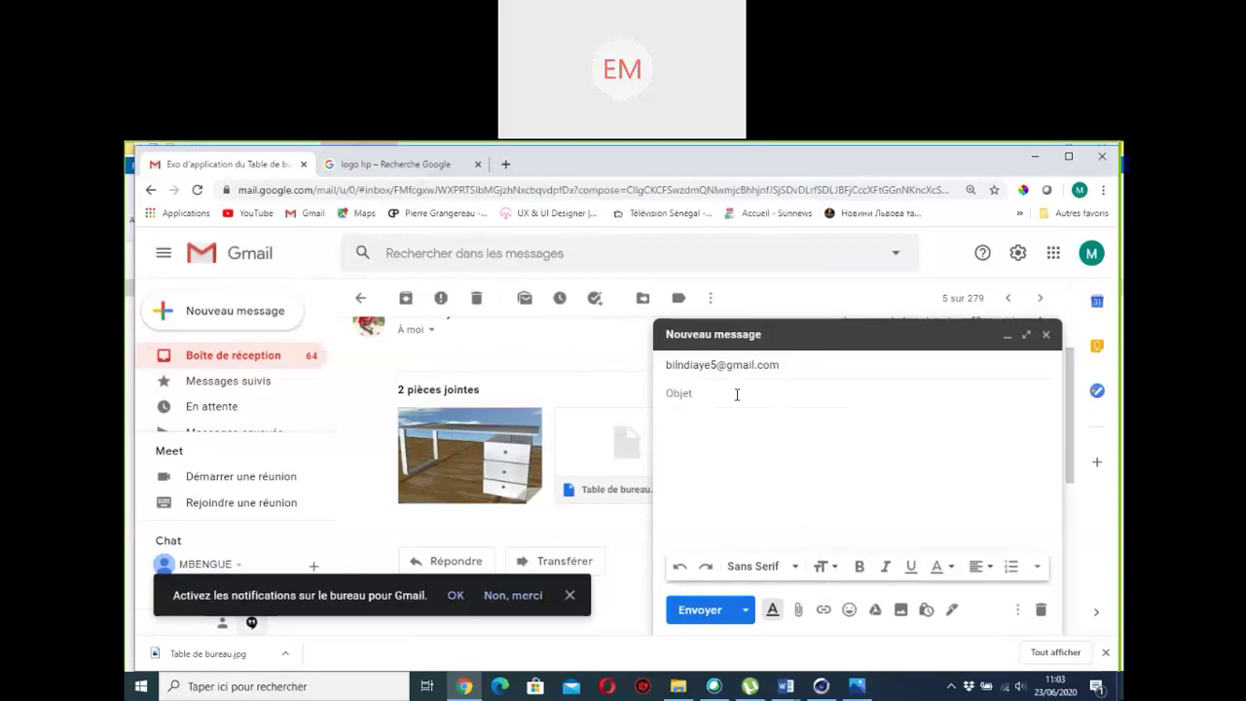
{"action": "type", "text": "exos"}
{"action": "left_click", "coordinate": [726, 444]}
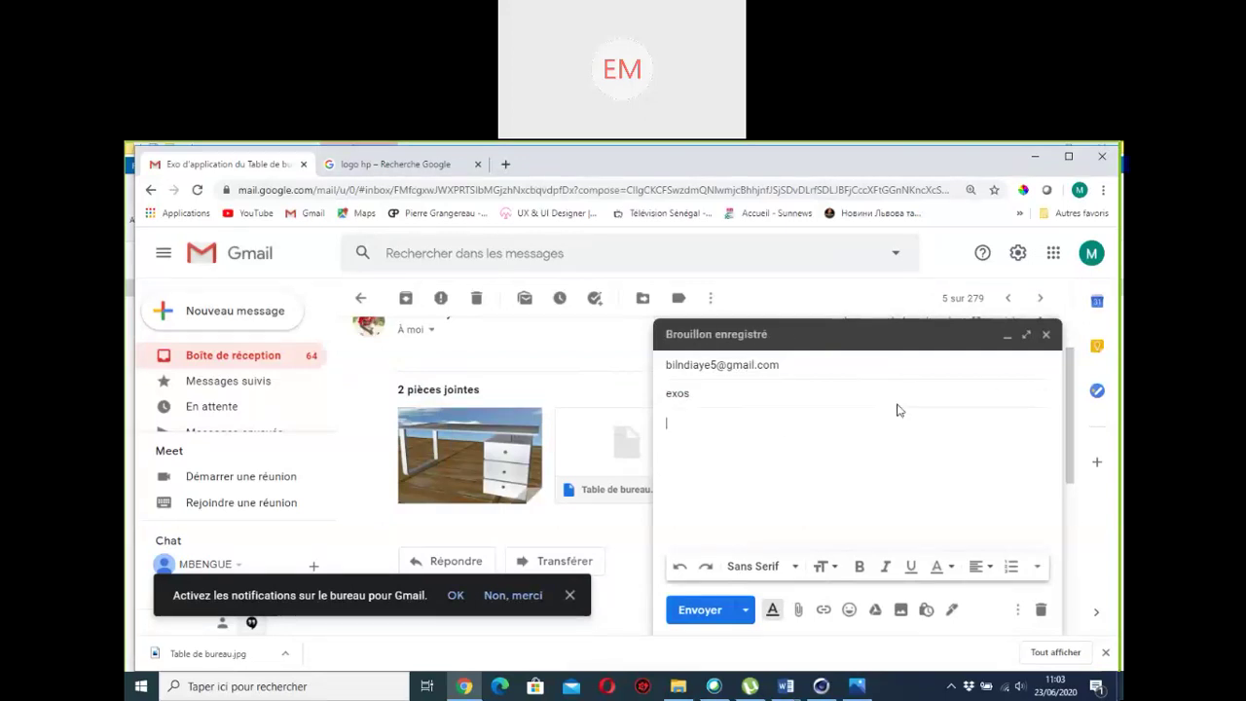
{"action": "left_click", "coordinate": [678, 687]}
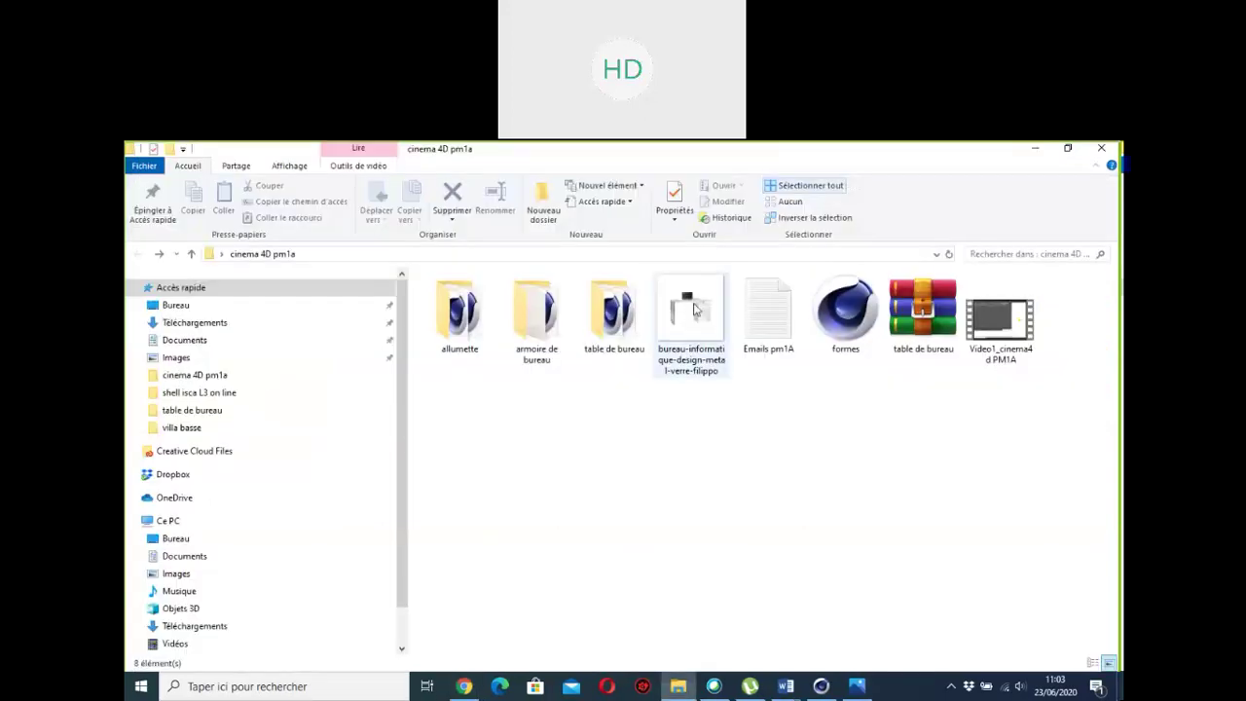
{"action": "left_click", "coordinate": [695, 310]}
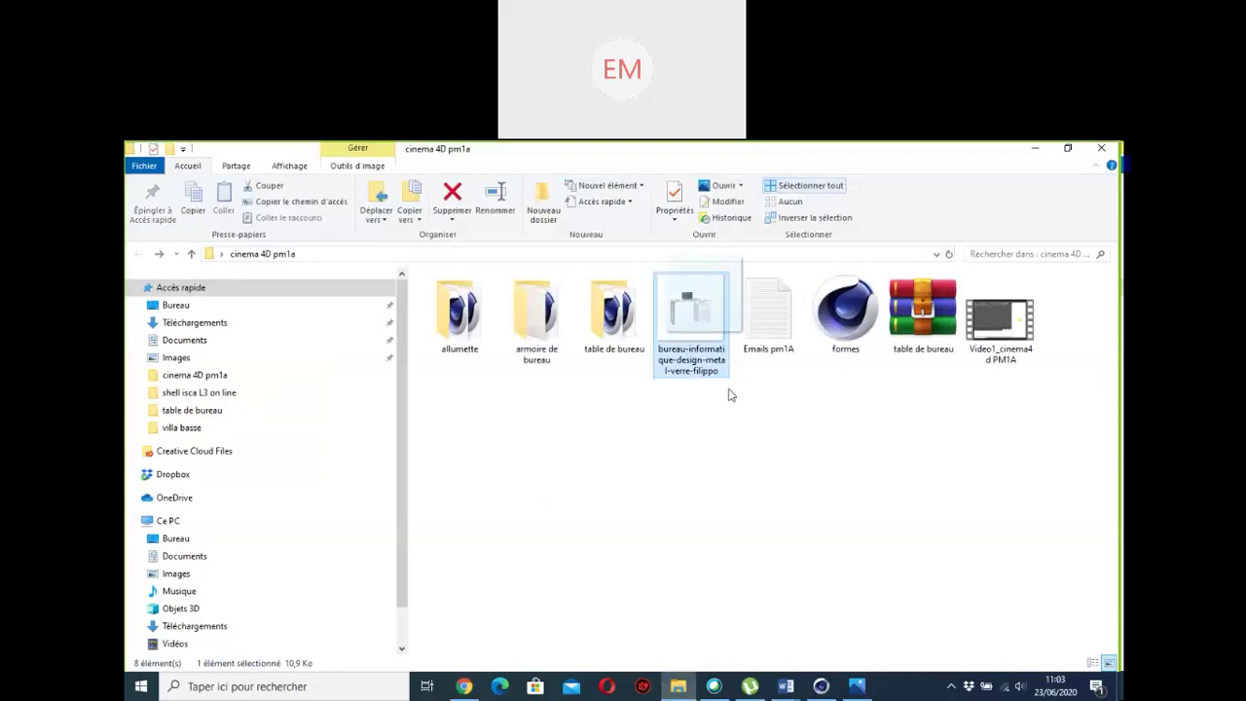
Step: Drop the desk render image into the exos body, minimize the draft, and dismiss the notifications banner
{"action": "mouse_move", "coordinate": [732, 394]}
{"action": "left_mouse_down"}
{"action": "mouse_move", "coordinate": [480, 664]}
{"action": "mouse_move", "coordinate": [749, 494]}
{"action": "left_mouse_up"}
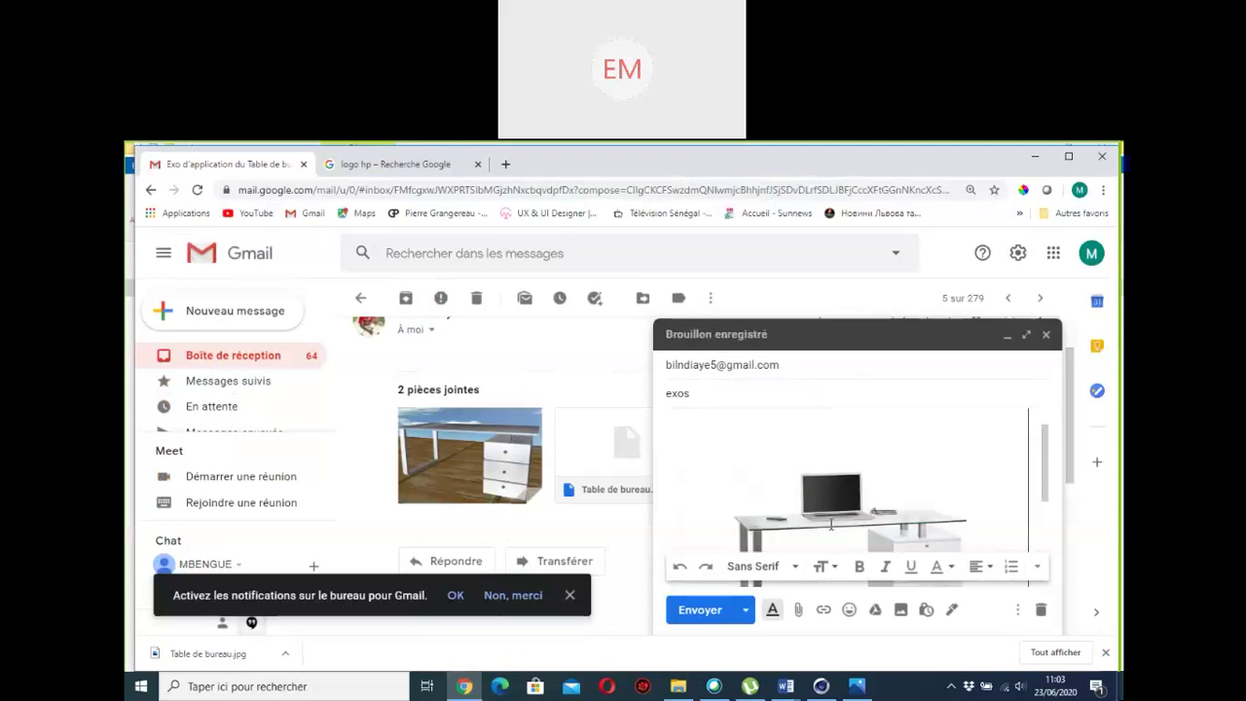
{"action": "left_click", "coordinate": [853, 337]}
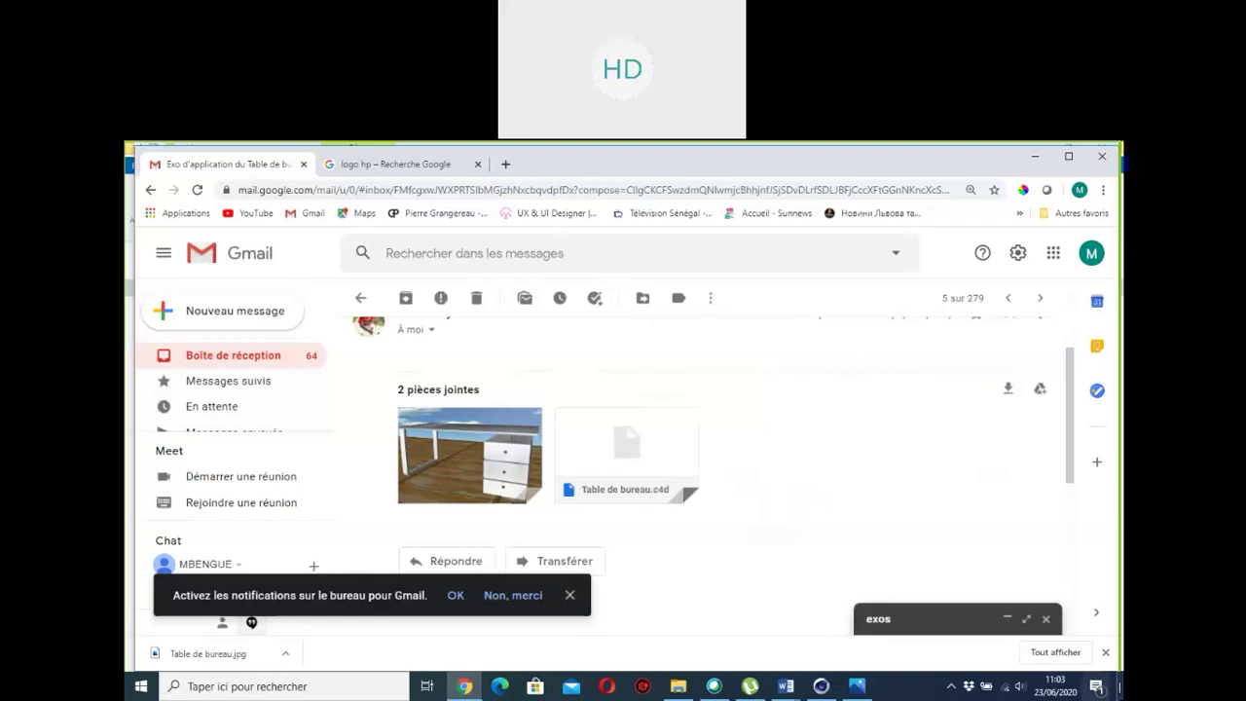
{"action": "left_click", "coordinate": [569, 595]}
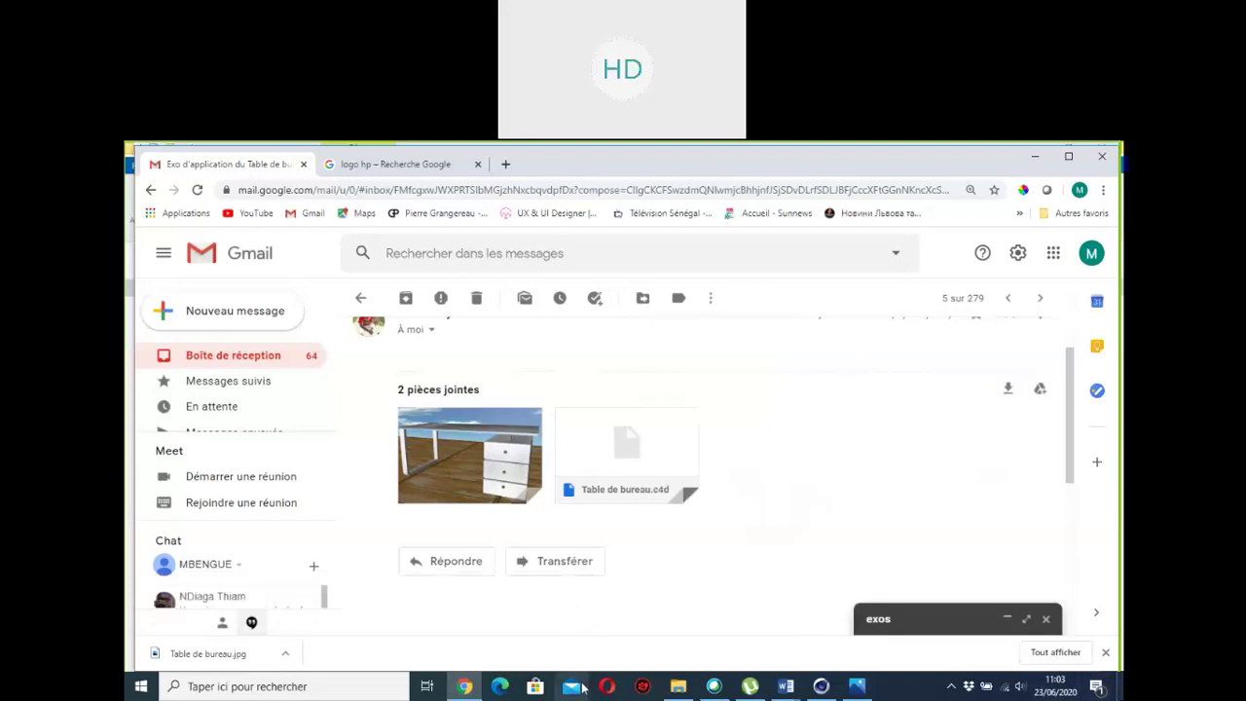
{"action": "mouse_move", "coordinate": [678, 687]}
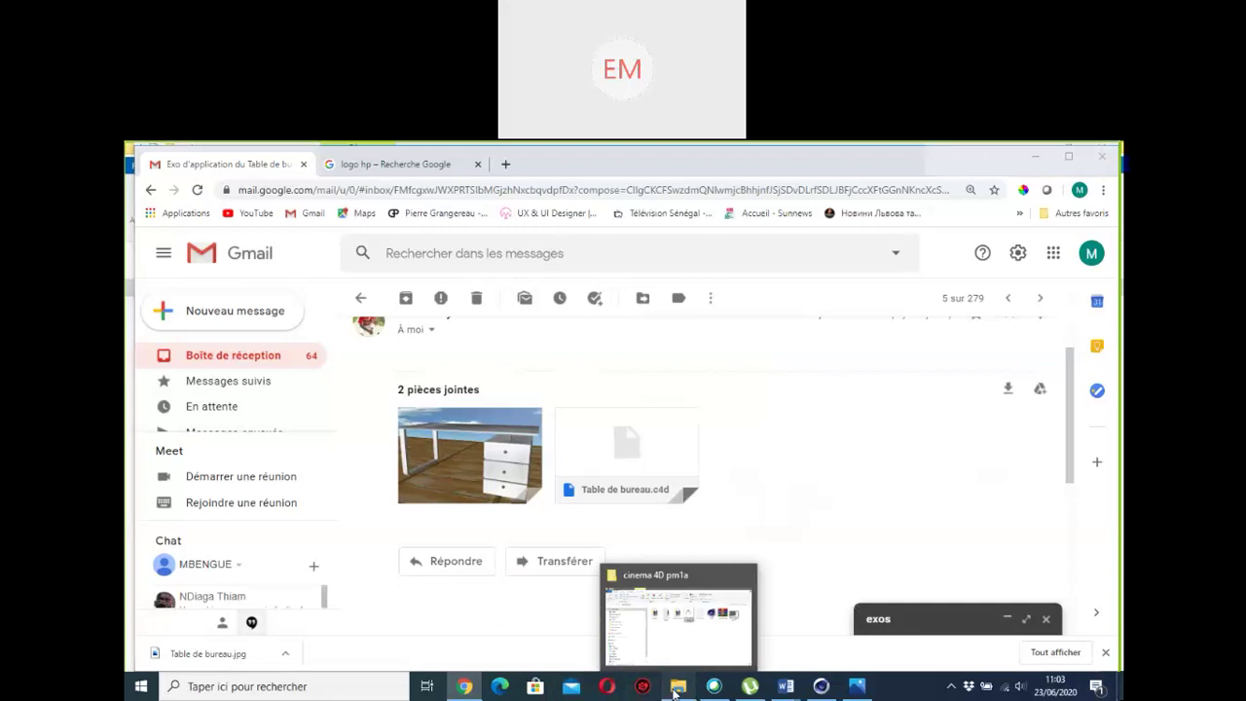
Step: Open the allumette folder, return to cinema 4D pm1a, and minimize both Explorer and Chrome
{"action": "left_click", "coordinate": [676, 692]}
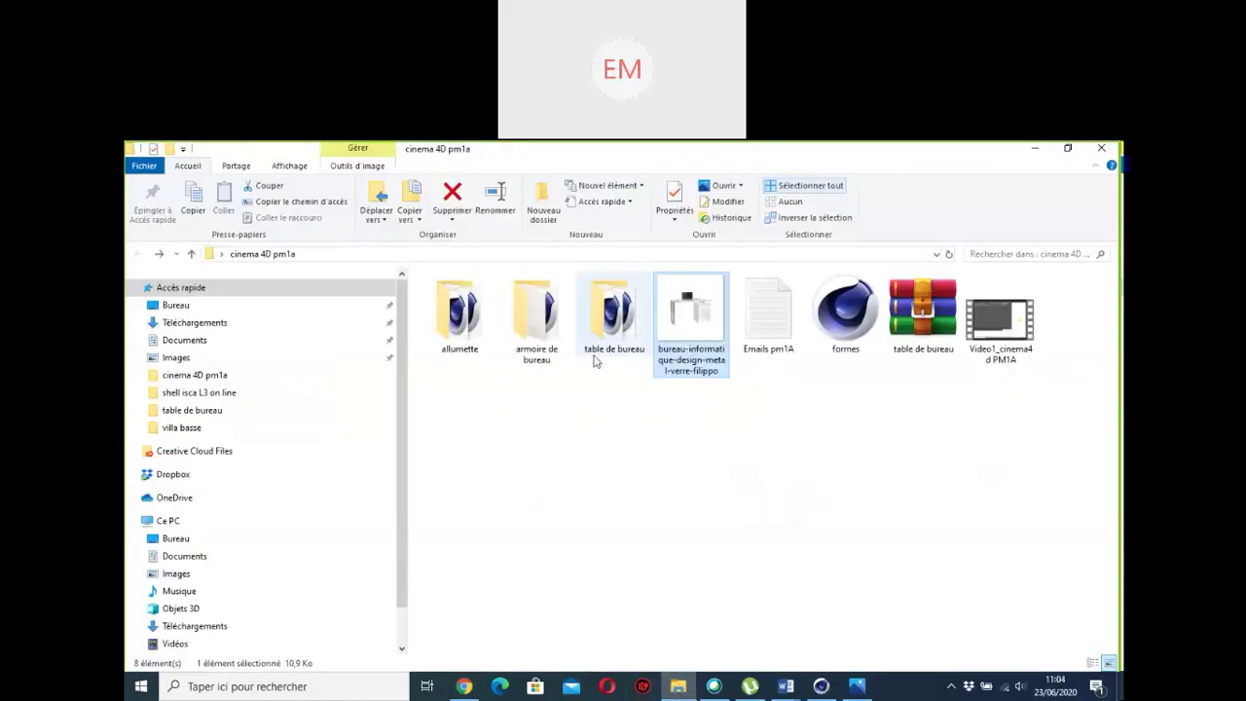
{"action": "double_click", "coordinate": [462, 316]}
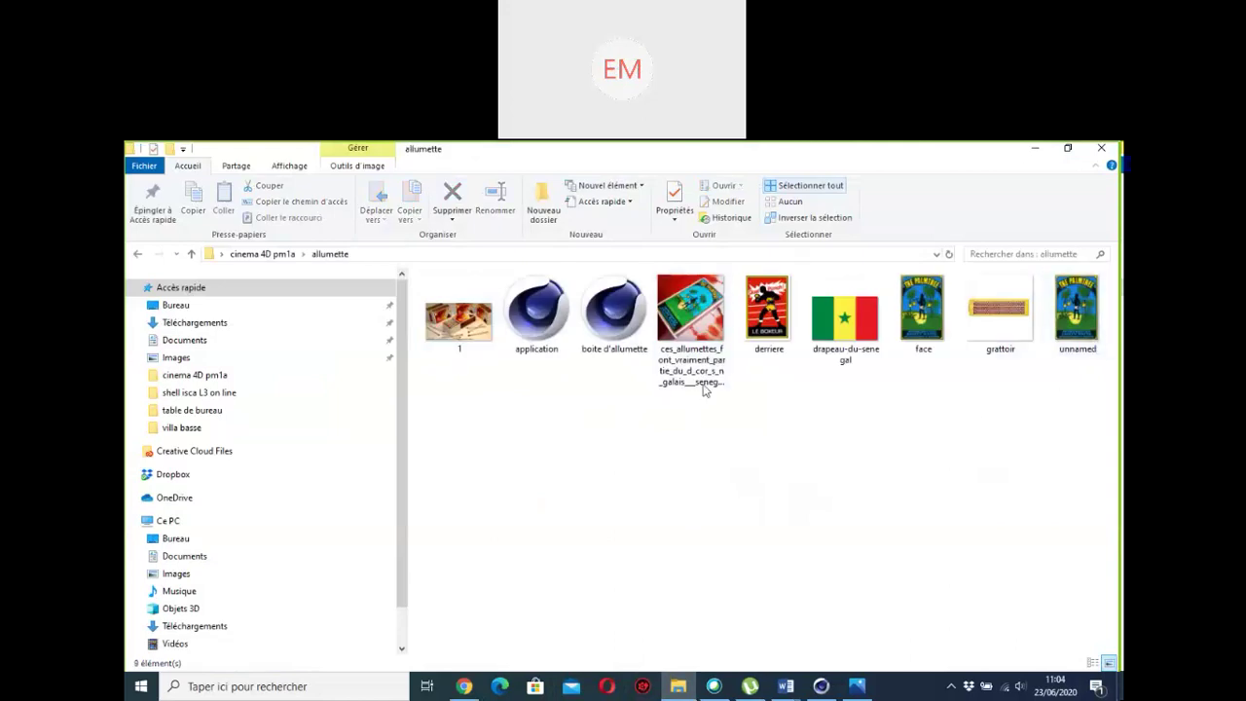
{"action": "left_click", "coordinate": [137, 253]}
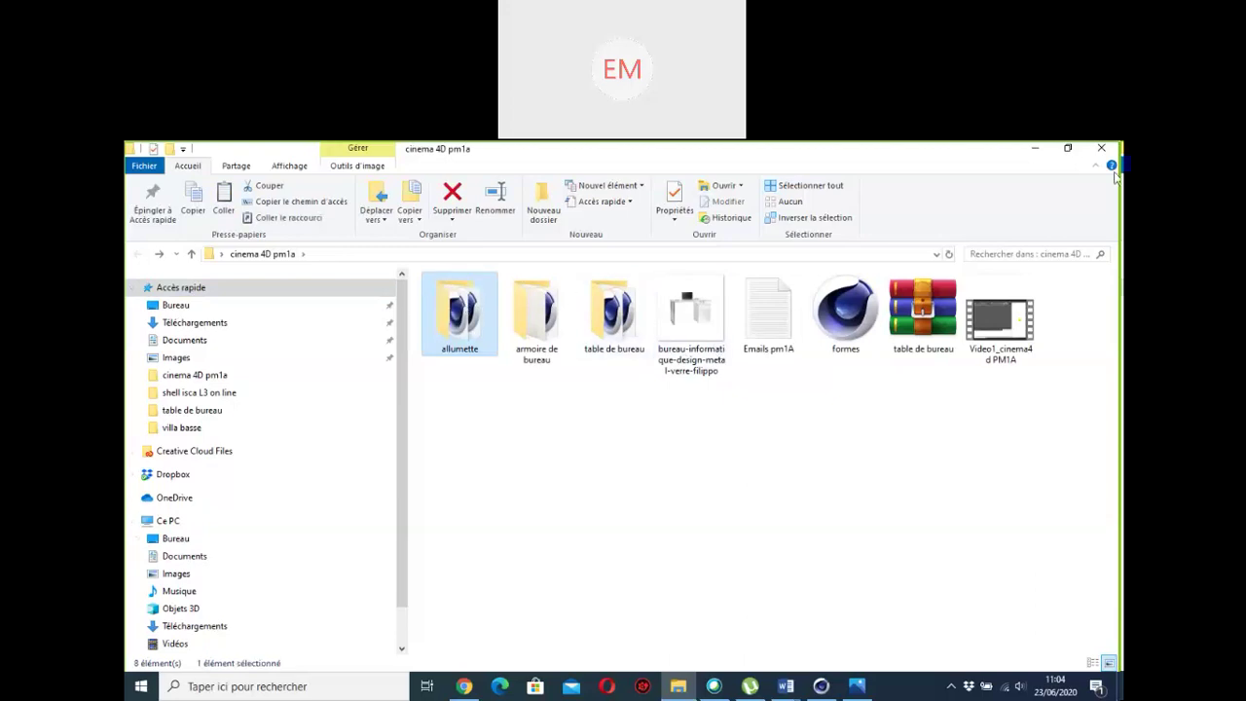
{"action": "left_click", "coordinate": [1035, 151]}
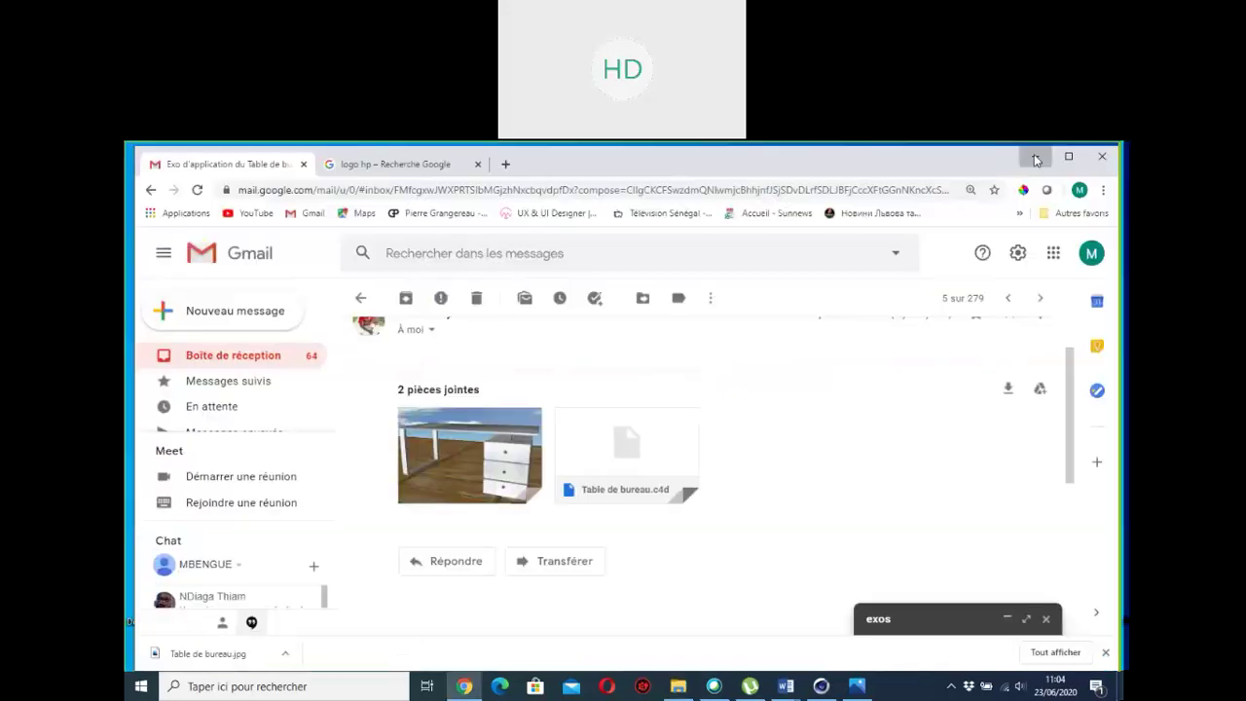
{"action": "left_click", "coordinate": [1035, 157]}
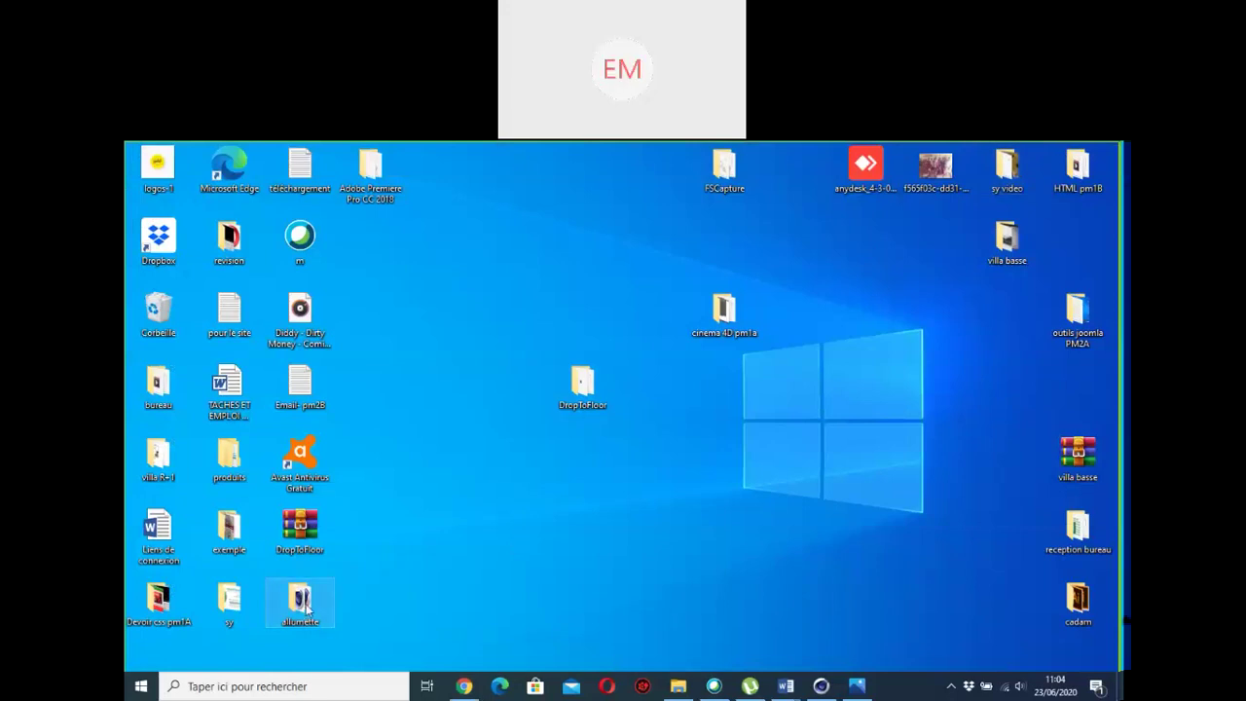
Step: Delete the application and boite d'allumette files from the desktop allumette folder, then reposition it
{"action": "double_click", "coordinate": [299, 596]}
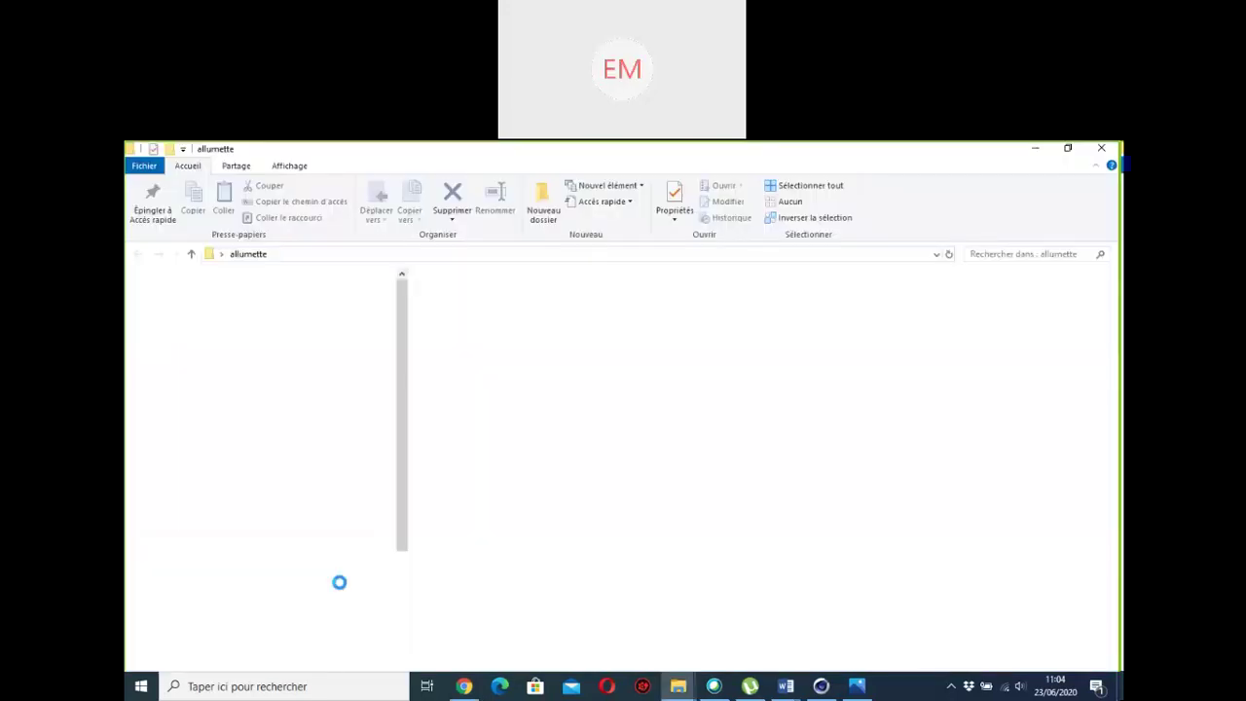
{"action": "mouse_move", "coordinate": [556, 414]}
{"action": "left_mouse_down"}
{"action": "mouse_move", "coordinate": [601, 309]}
{"action": "mouse_move", "coordinate": [581, 436]}
{"action": "left_mouse_up"}
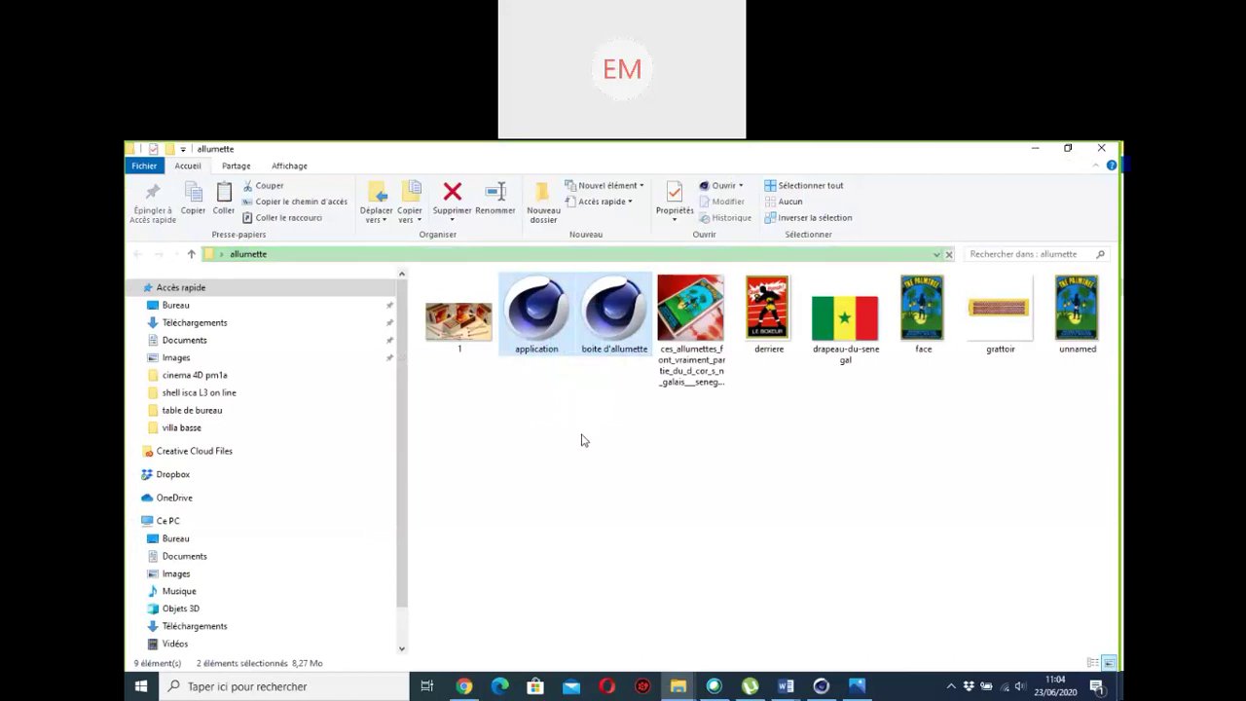
{"action": "key", "text": "Delete"}
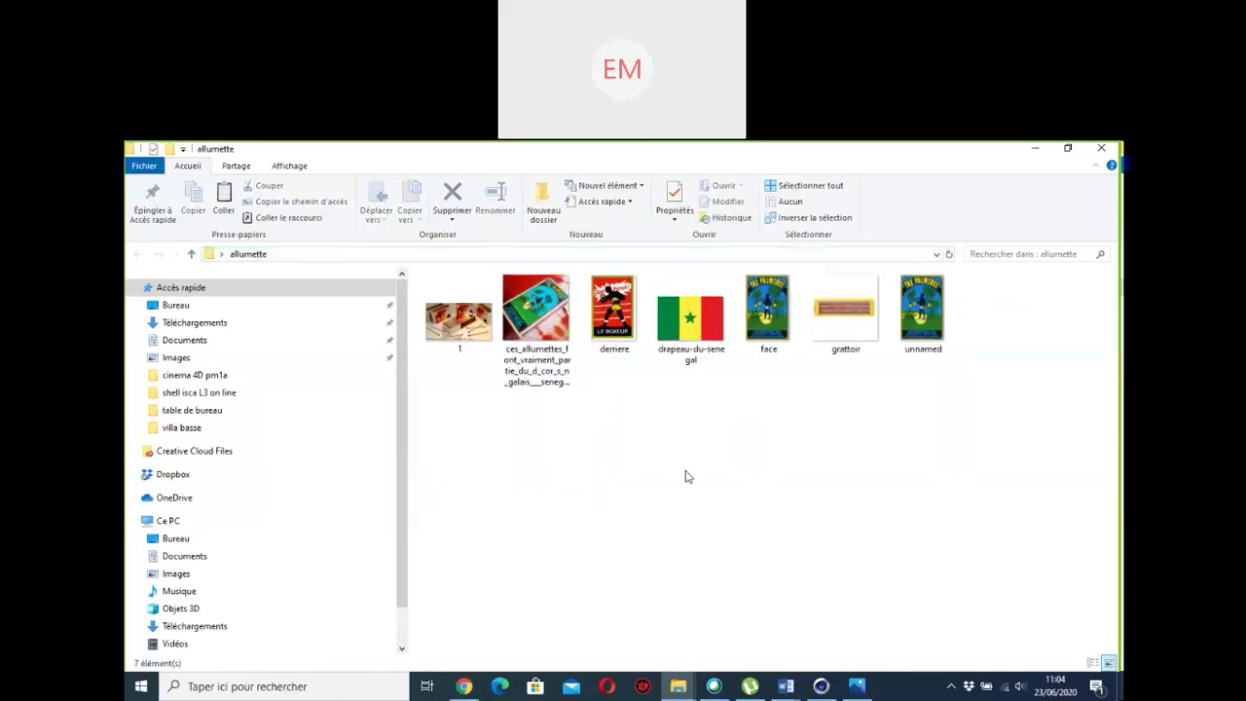
{"action": "left_click", "coordinate": [1097, 155]}
{"action": "left_click_drag", "start_coordinate": [300, 599], "coordinate": [655, 529]}
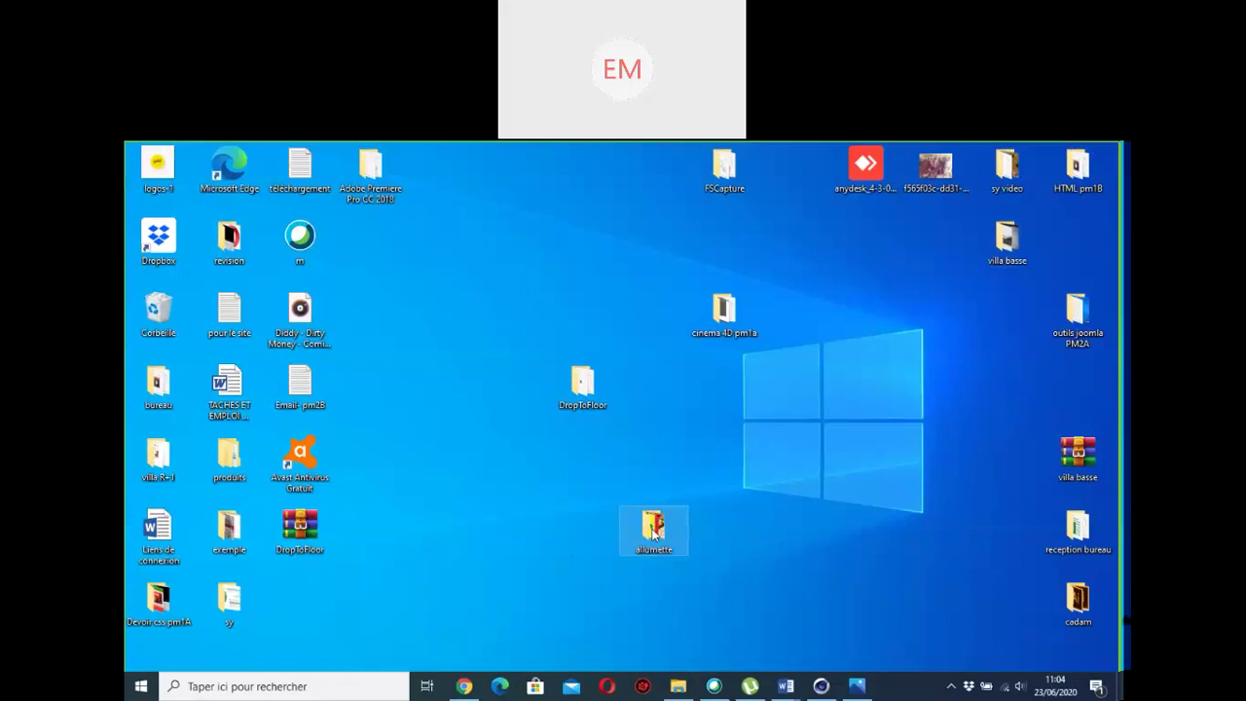
Step: Compress the allumette folder into a ZIP archive named allumette.zip with WinRAR
{"action": "right_click", "coordinate": [653, 531]}
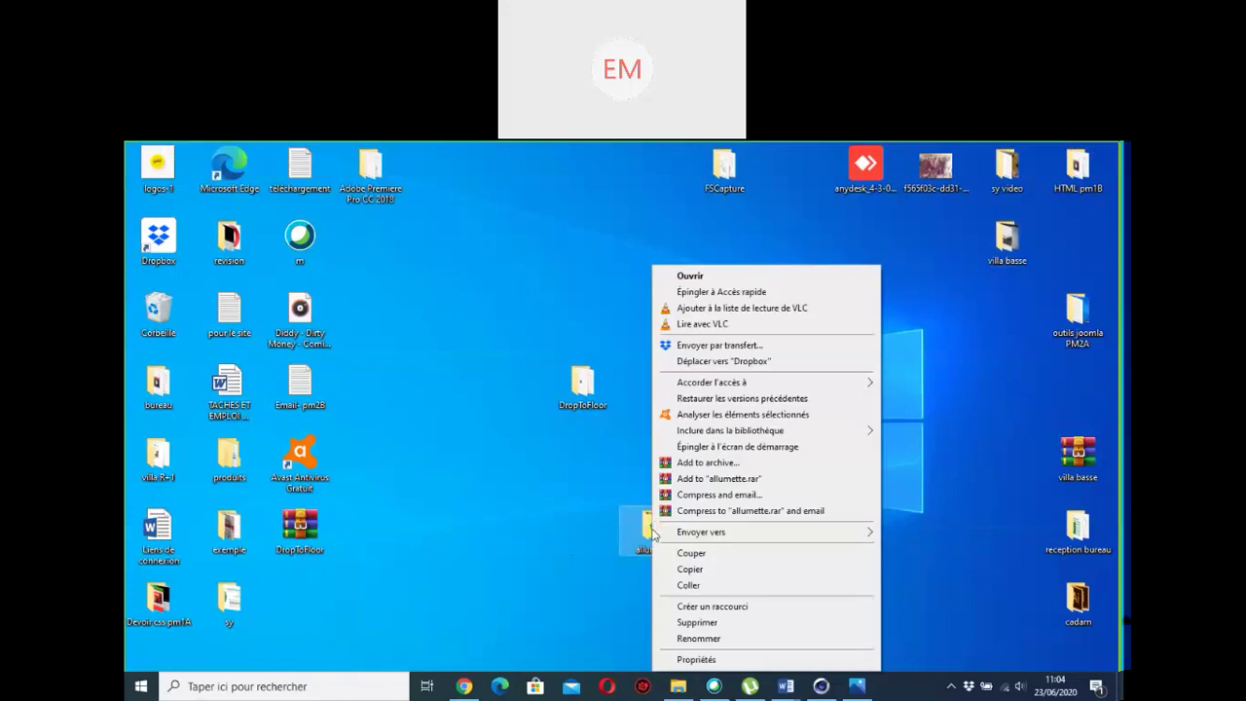
{"action": "left_click", "coordinate": [712, 463]}
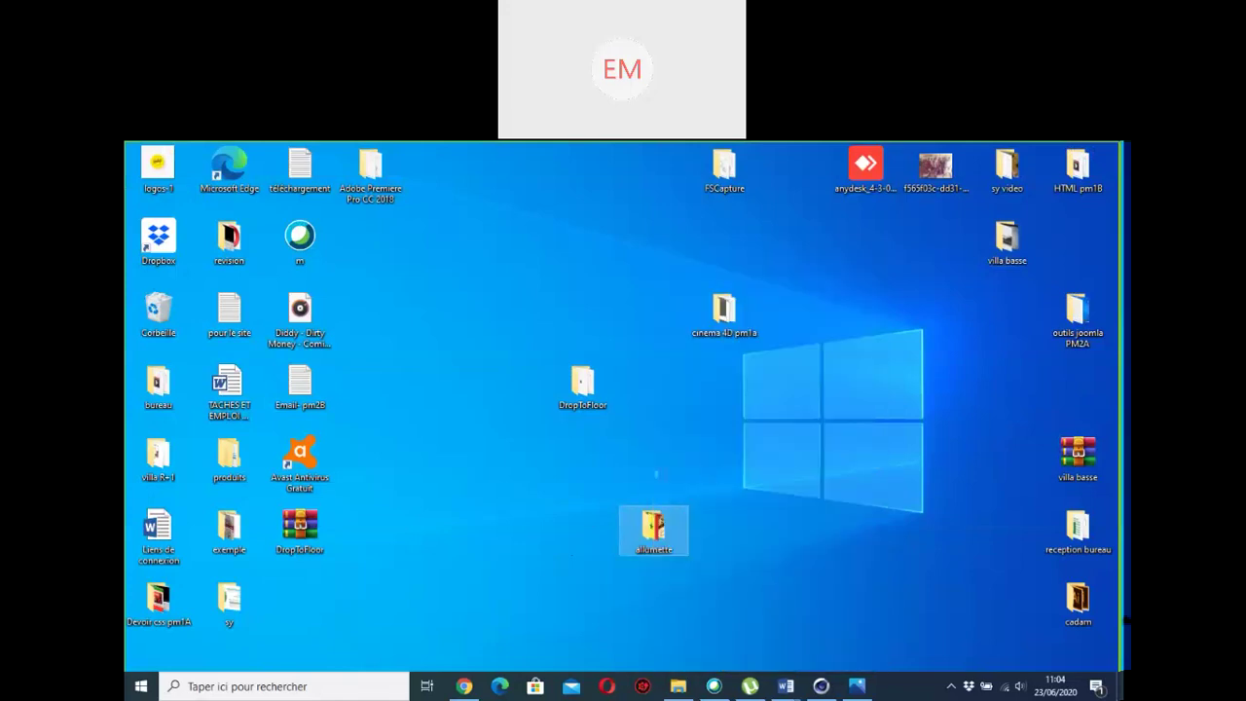
{"action": "left_click", "coordinate": [566, 394]}
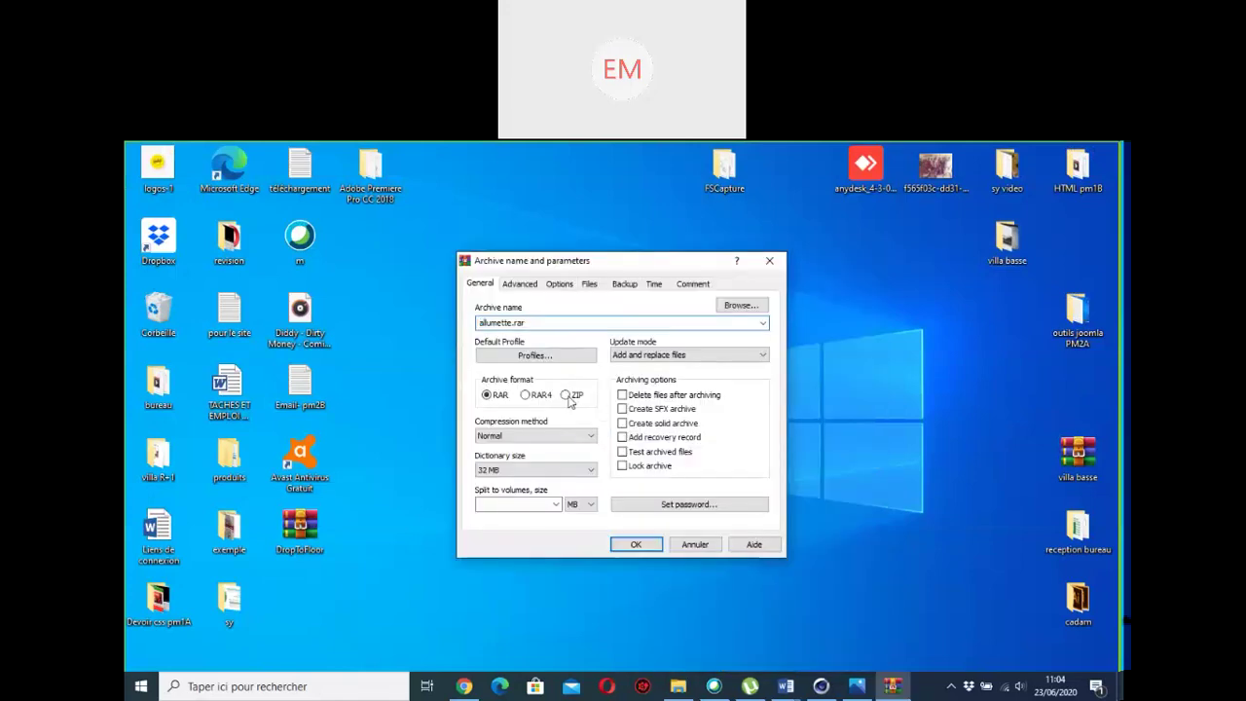
{"action": "left_click", "coordinate": [632, 545]}
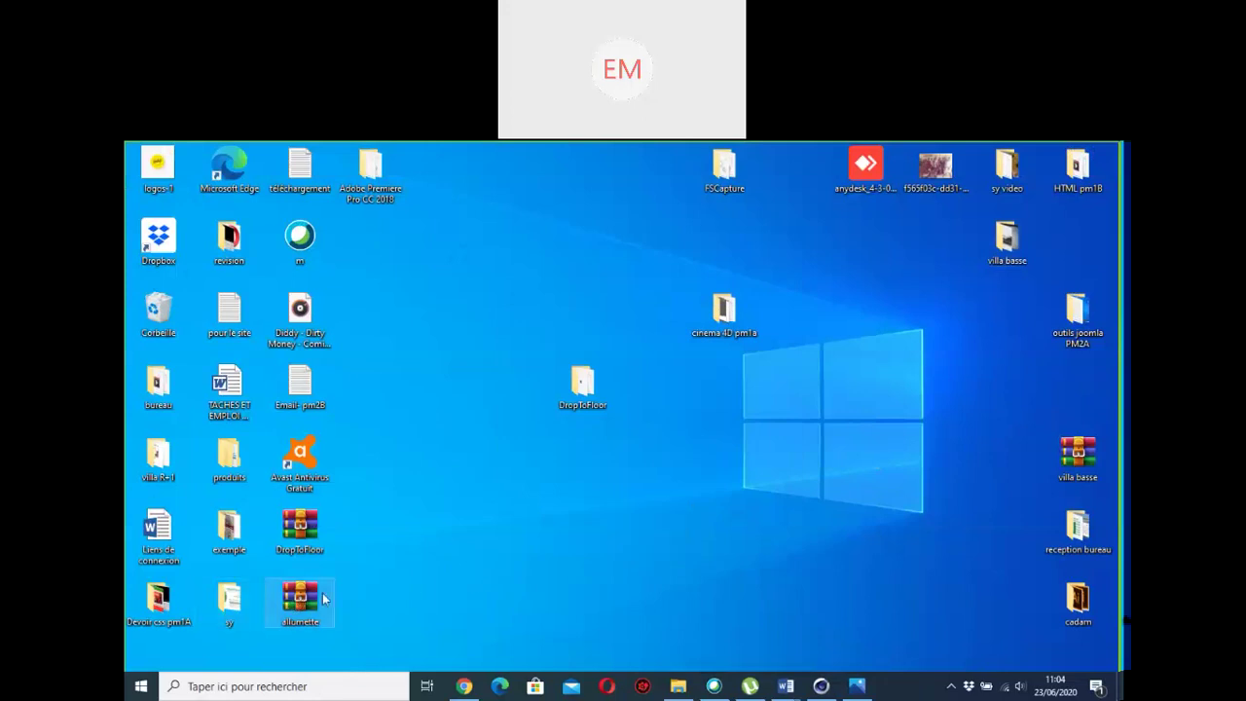
{"action": "mouse_move", "coordinate": [304, 601]}
{"action": "left_mouse_down"}
{"action": "mouse_move", "coordinate": [623, 543]}
{"action": "mouse_move", "coordinate": [478, 630]}
{"action": "mouse_move", "coordinate": [927, 622]}
{"action": "left_mouse_up"}
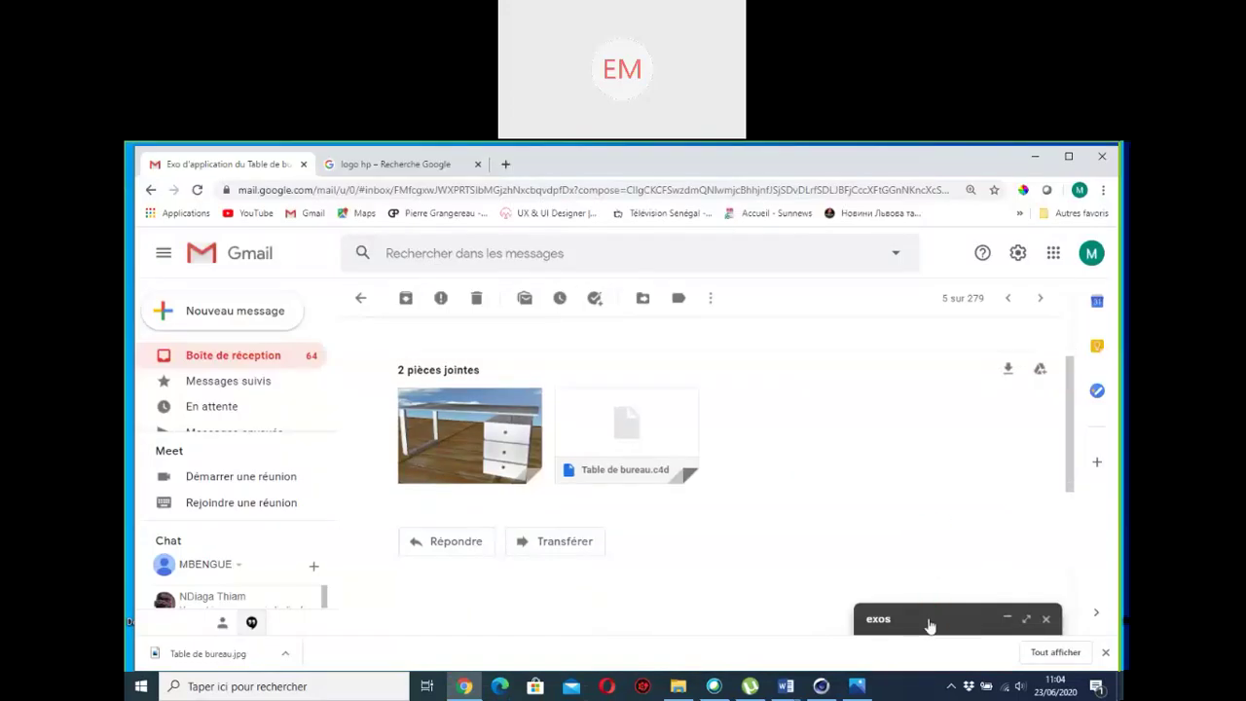
Step: Drag allumette.zip from the desktop into the exos Gmail draft as an attachment
{"action": "left_click", "coordinate": [1106, 688]}
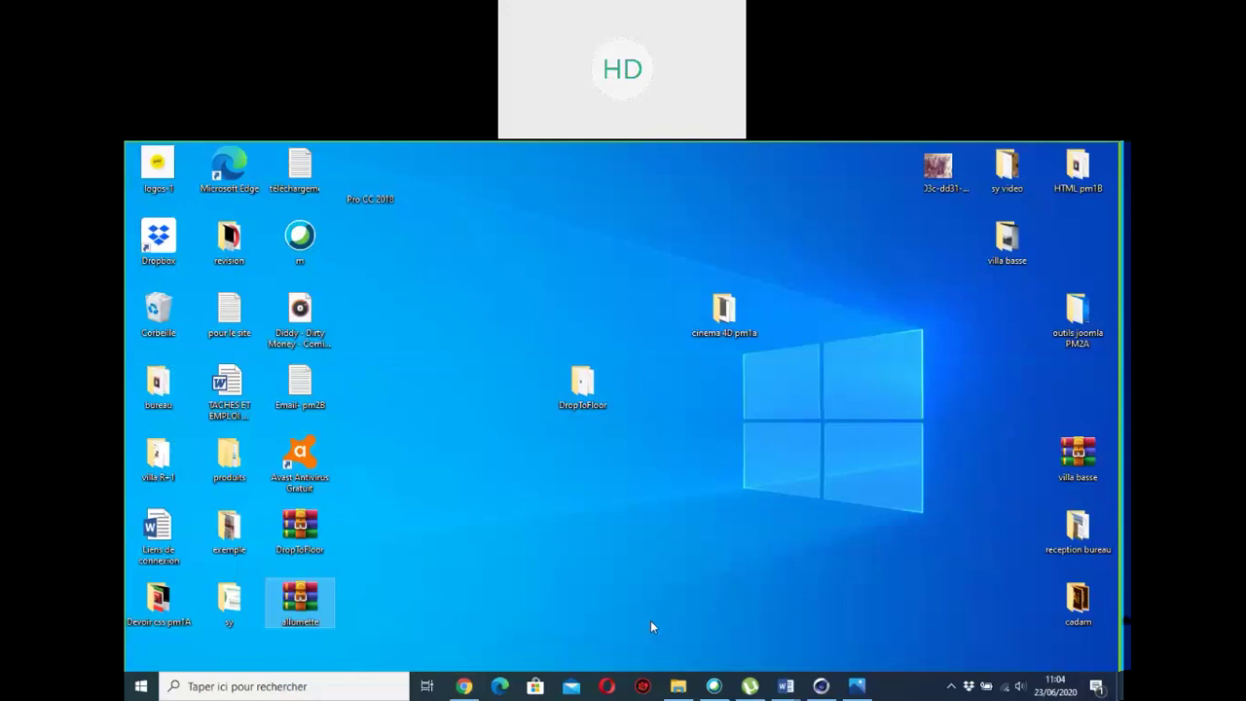
{"action": "mouse_move", "coordinate": [300, 602]}
{"action": "left_mouse_down"}
{"action": "mouse_move", "coordinate": [482, 676]}
{"action": "mouse_move", "coordinate": [769, 615]}
{"action": "mouse_move", "coordinate": [871, 504]}
{"action": "left_mouse_up"}
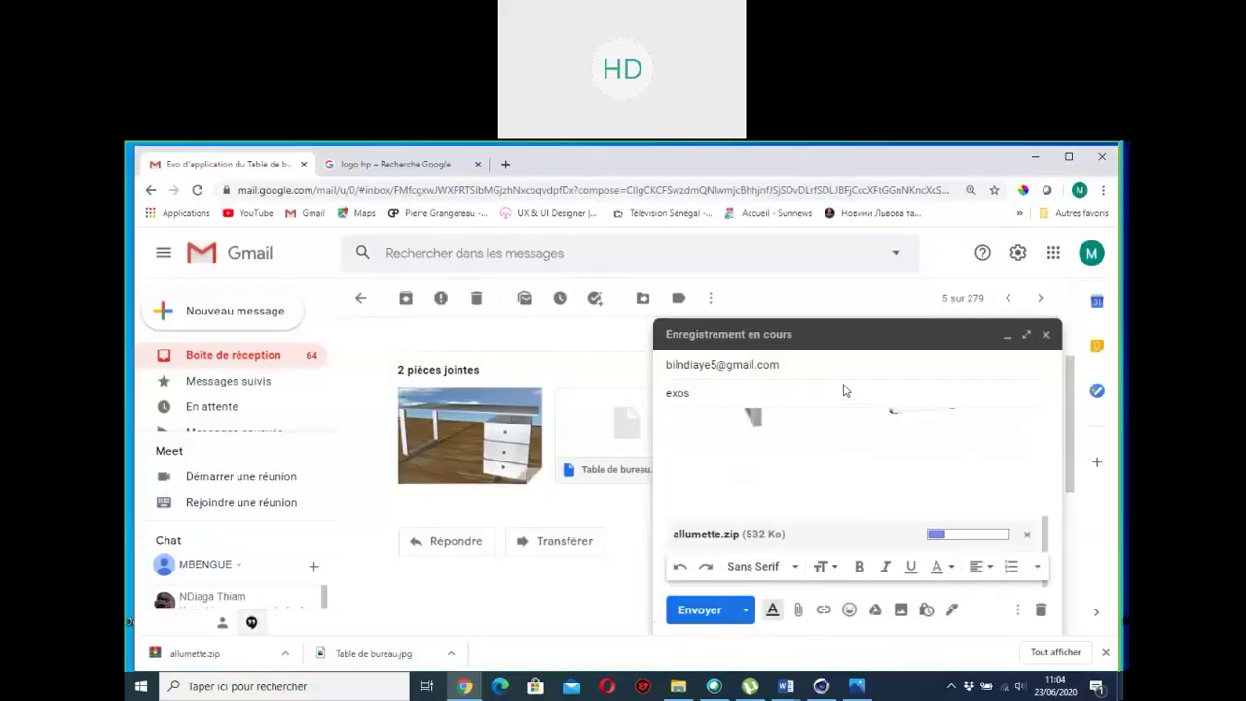
Step: In armoire de bureau, create an 'armoire' folder and paste the five exercise files into it
{"action": "left_click", "coordinate": [679, 690]}
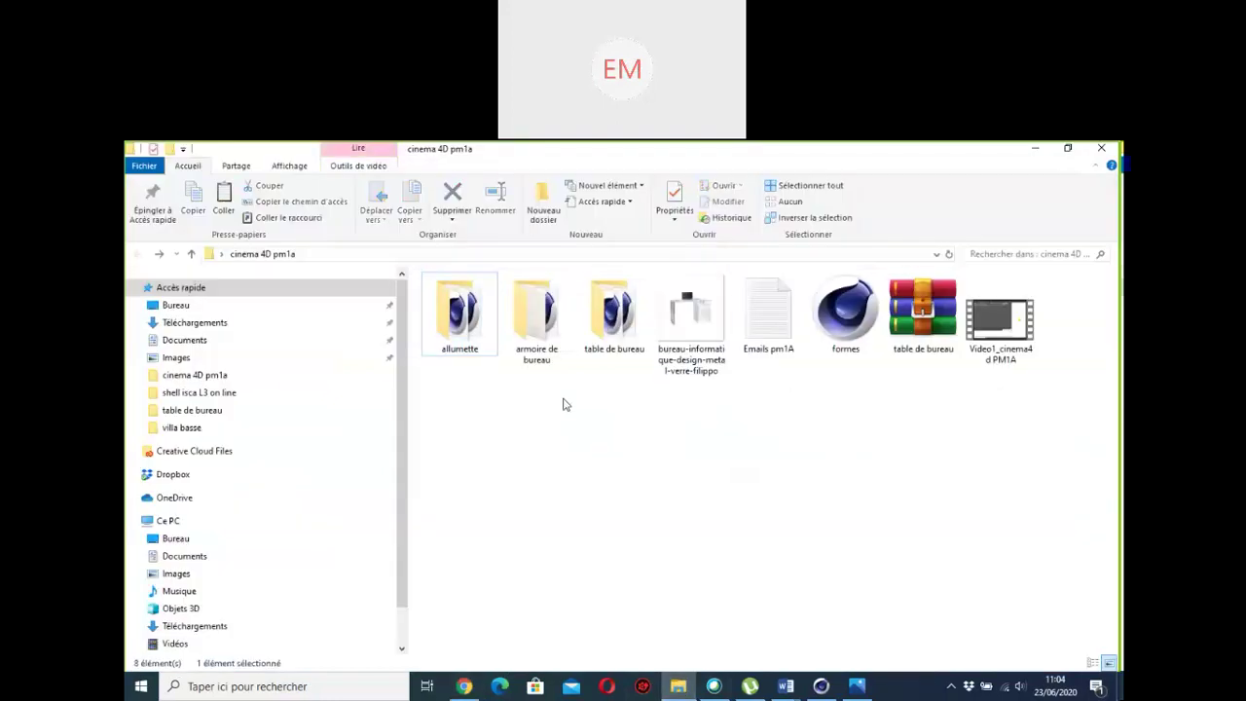
{"action": "double_click", "coordinate": [545, 326]}
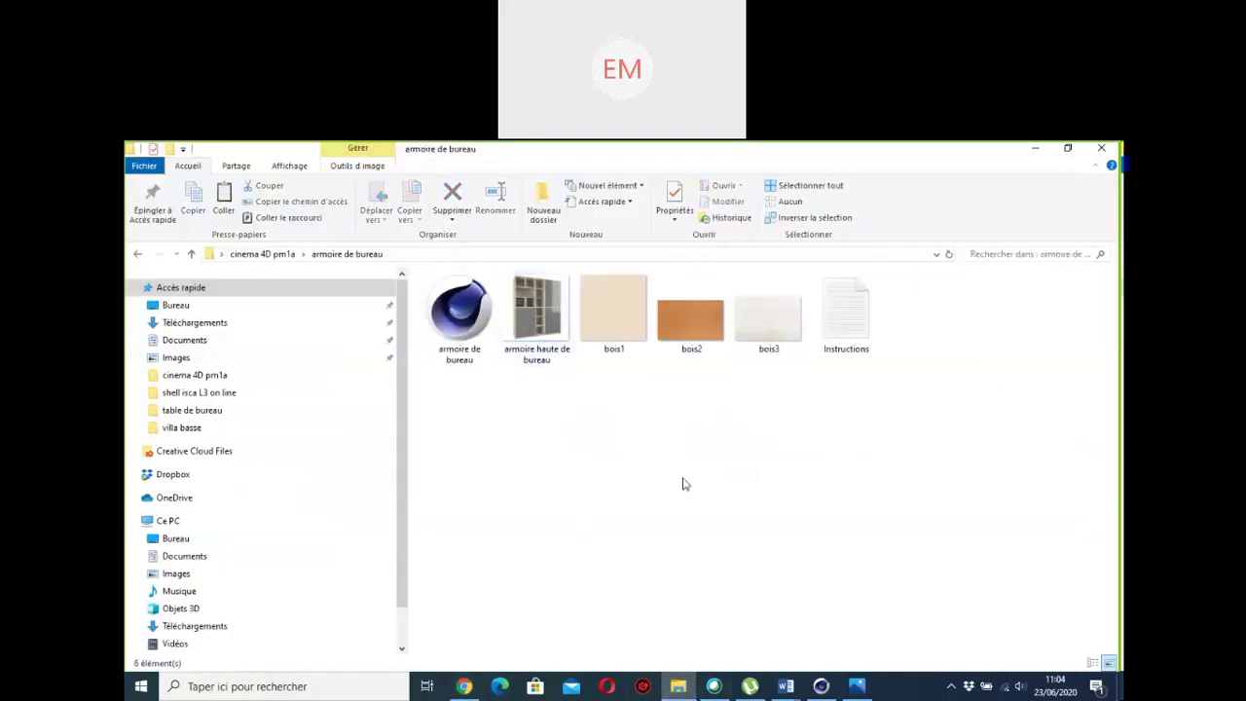
{"action": "mouse_move", "coordinate": [543, 425]}
{"action": "left_mouse_down"}
{"action": "mouse_move", "coordinate": [944, 340]}
{"action": "mouse_move", "coordinate": [910, 327]}
{"action": "left_mouse_up"}
{"action": "left_click", "coordinate": [668, 532]}
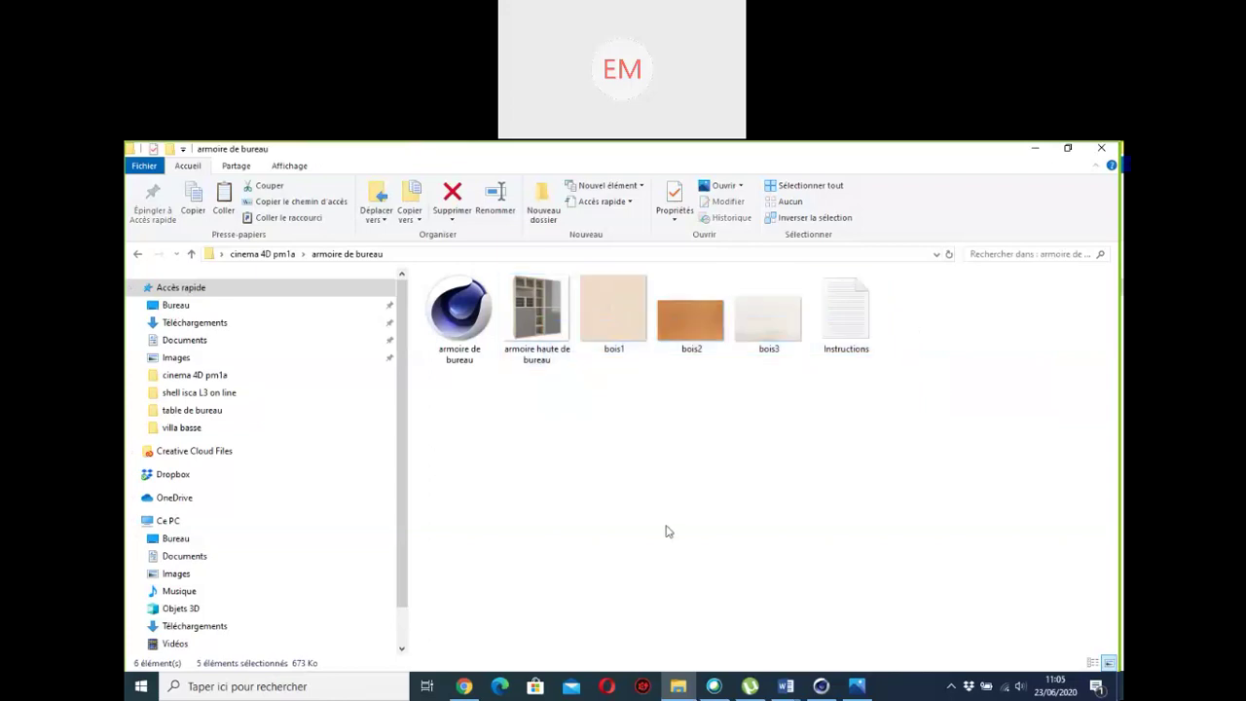
{"action": "key", "text": "ctrl+shift+n"}
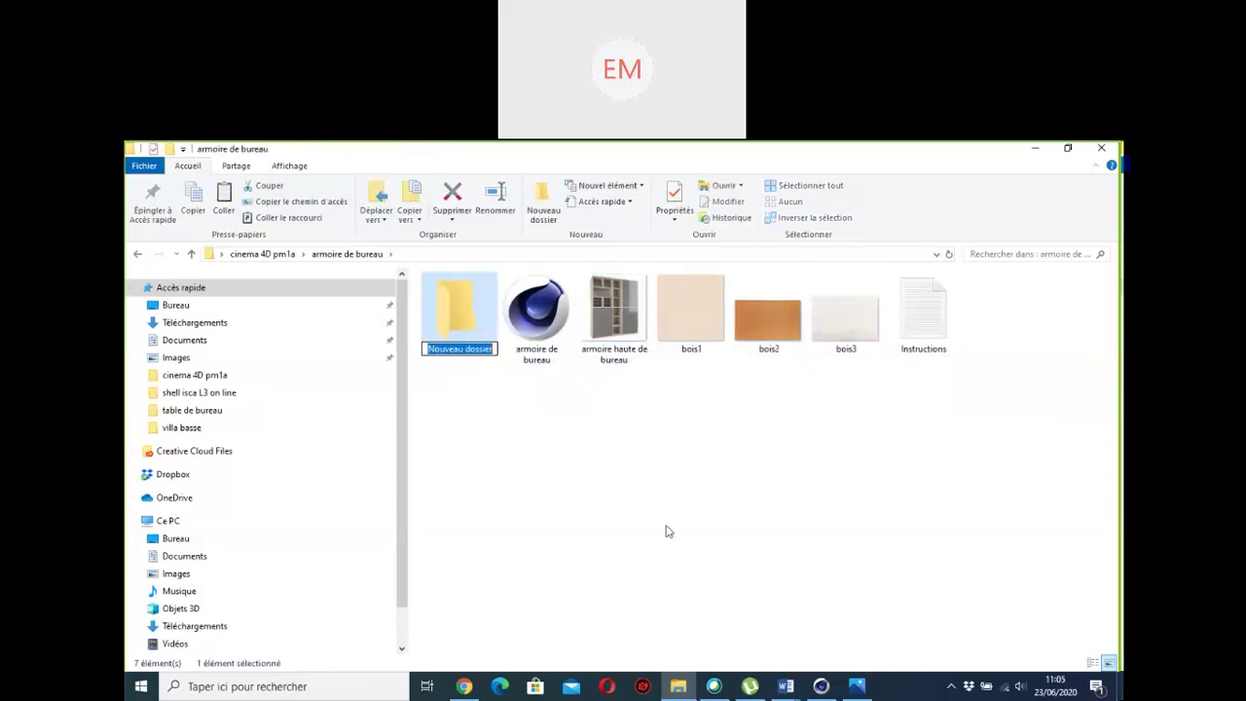
{"action": "type", "text": "armo"}
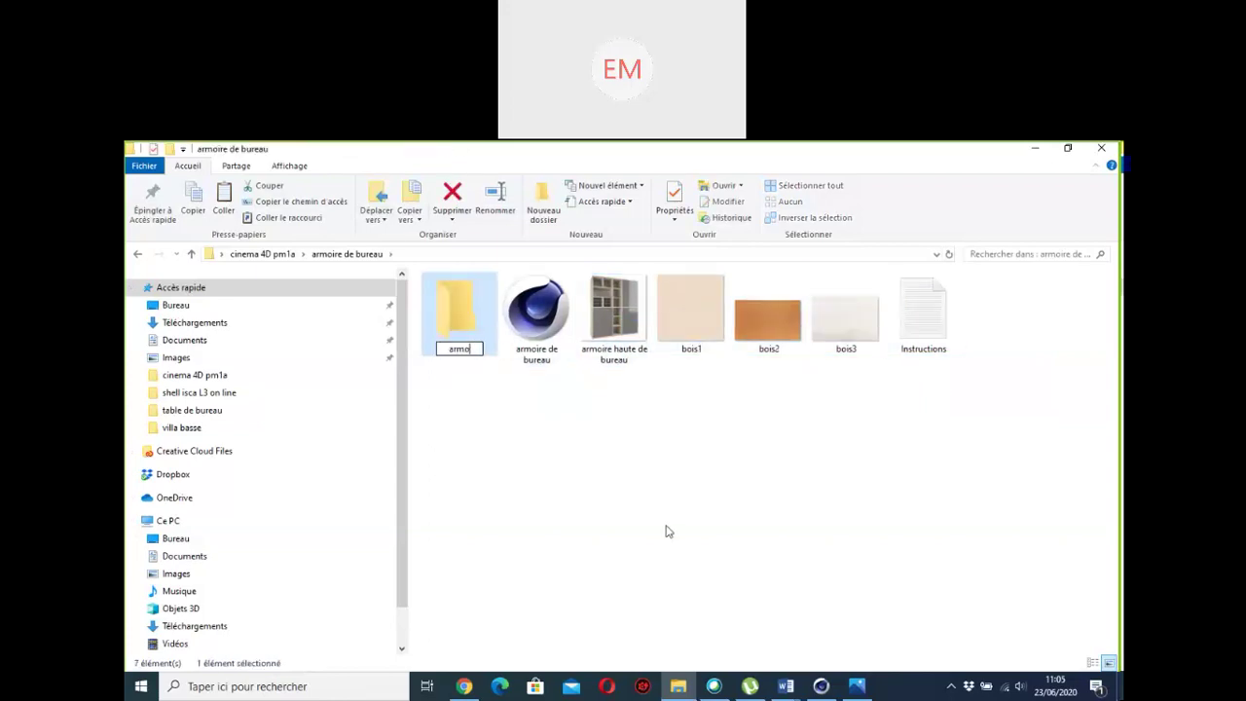
{"action": "type", "text": "ire"}
{"action": "left_click", "coordinate": [444, 297]}
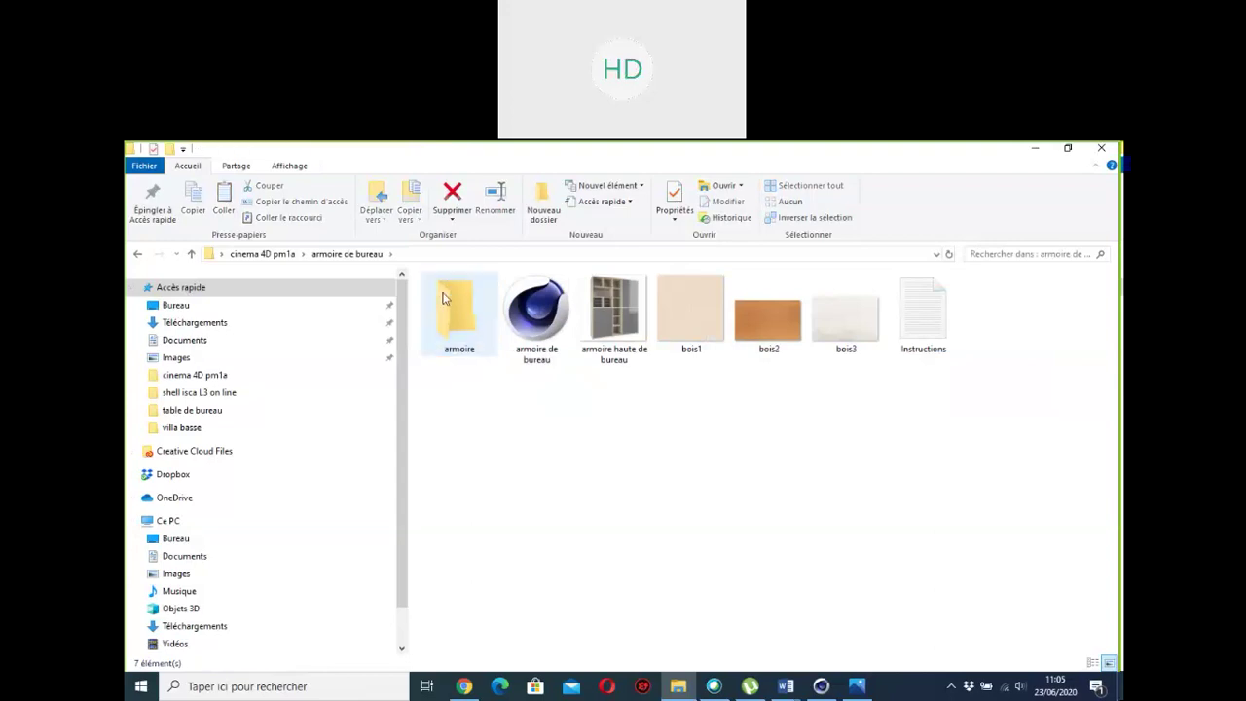
{"action": "double_click", "coordinate": [444, 297]}
{"action": "key", "text": "ctrl+v"}
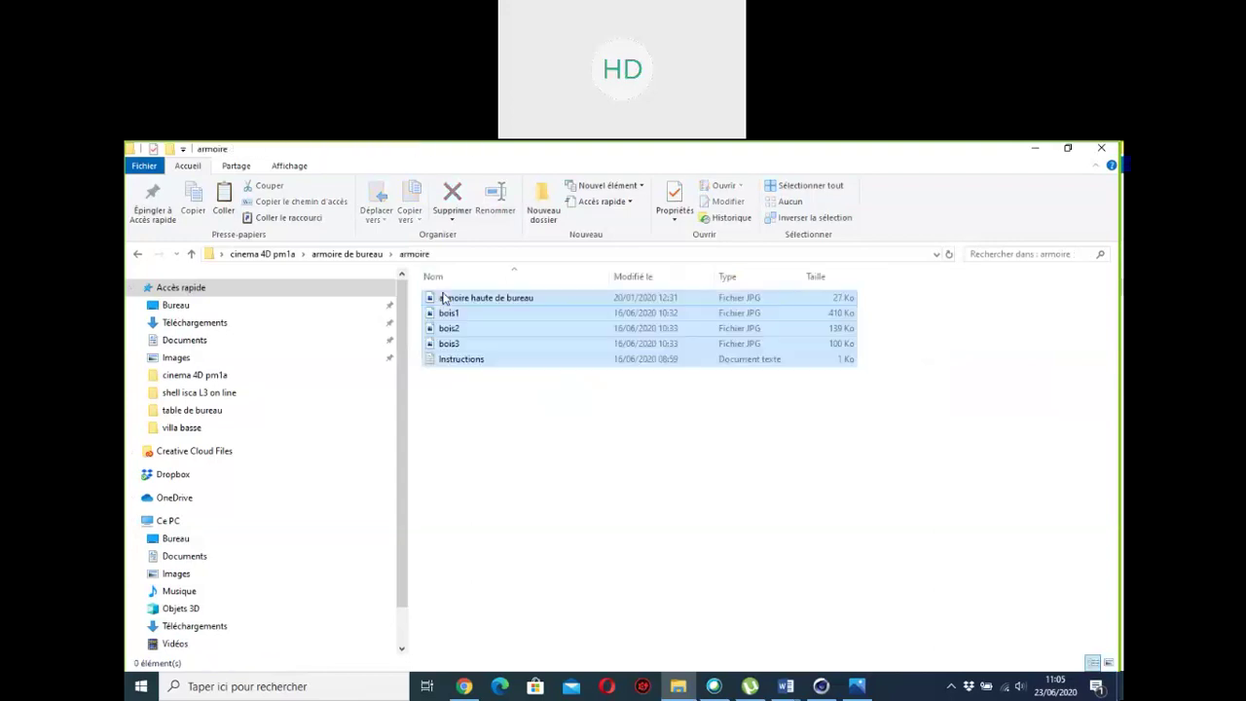
{"action": "left_click", "coordinate": [526, 462]}
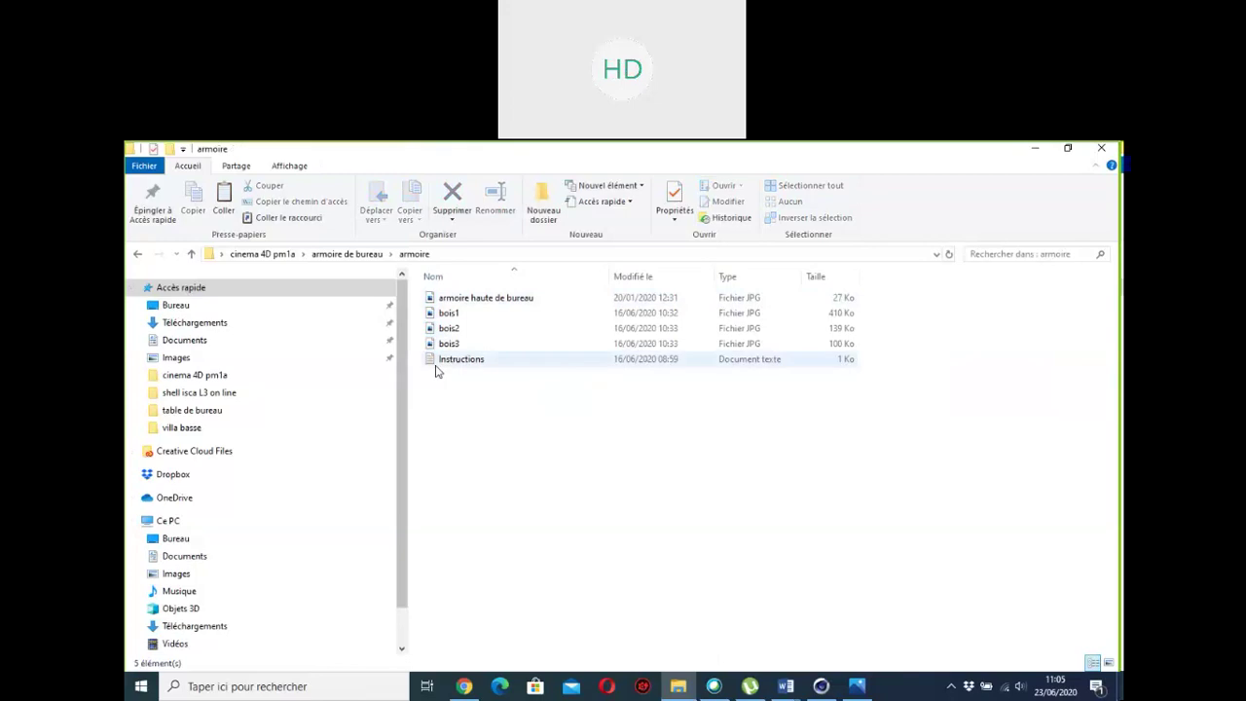
{"action": "key", "text": "BackSpace"}
Step: Archive the armoire folder as armoire.zip, delete the folder, and drag the archive into the draft
{"action": "right_click", "coordinate": [457, 313]}
{"action": "left_click", "coordinate": [589, 465]}
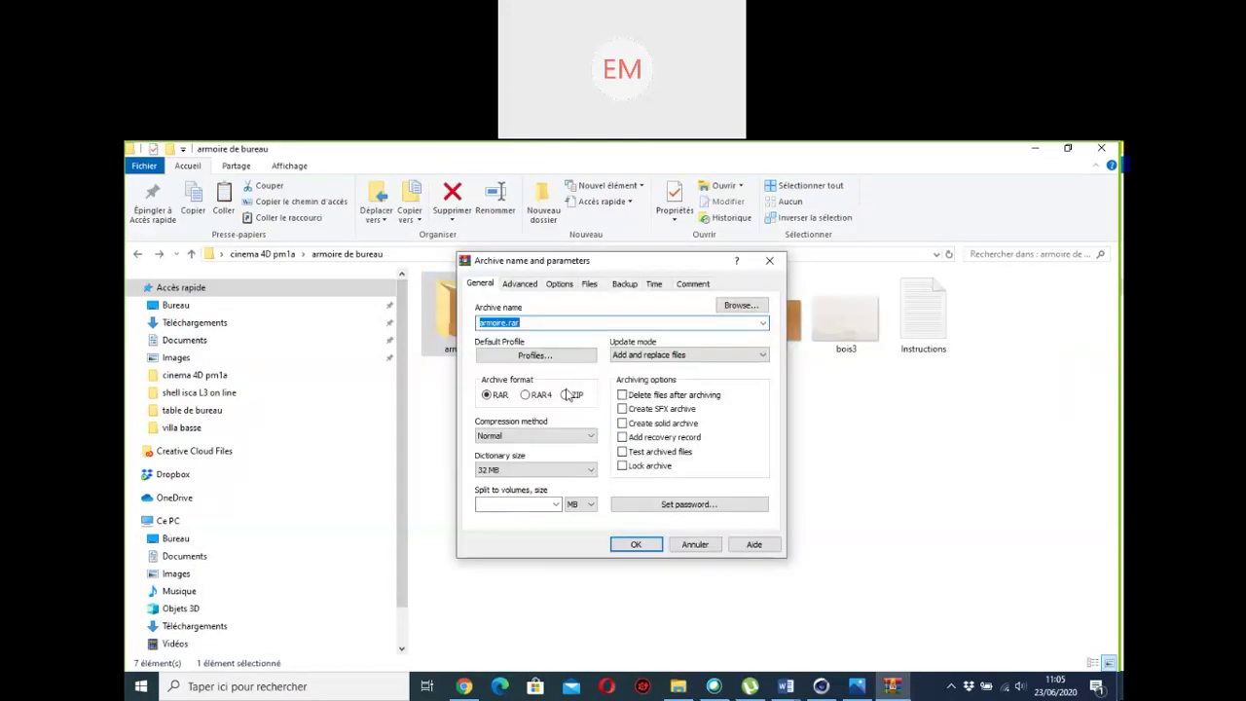
{"action": "left_click", "coordinate": [638, 544]}
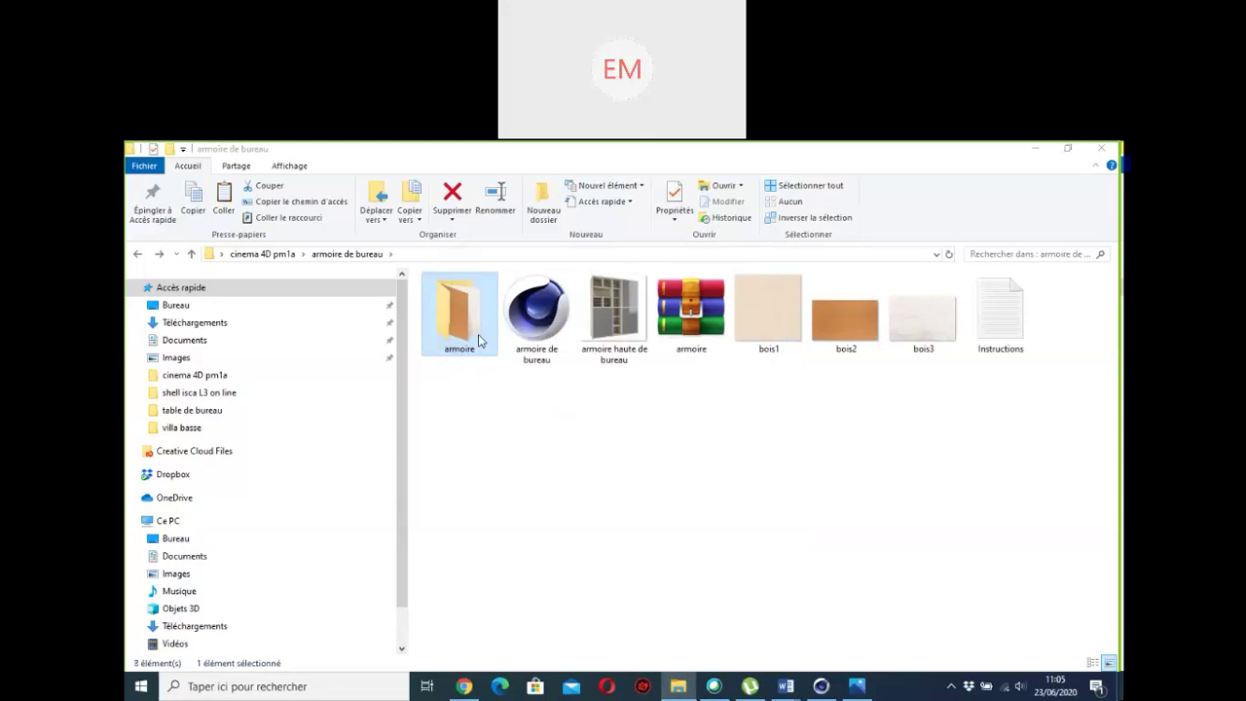
{"action": "key", "text": "Delete"}
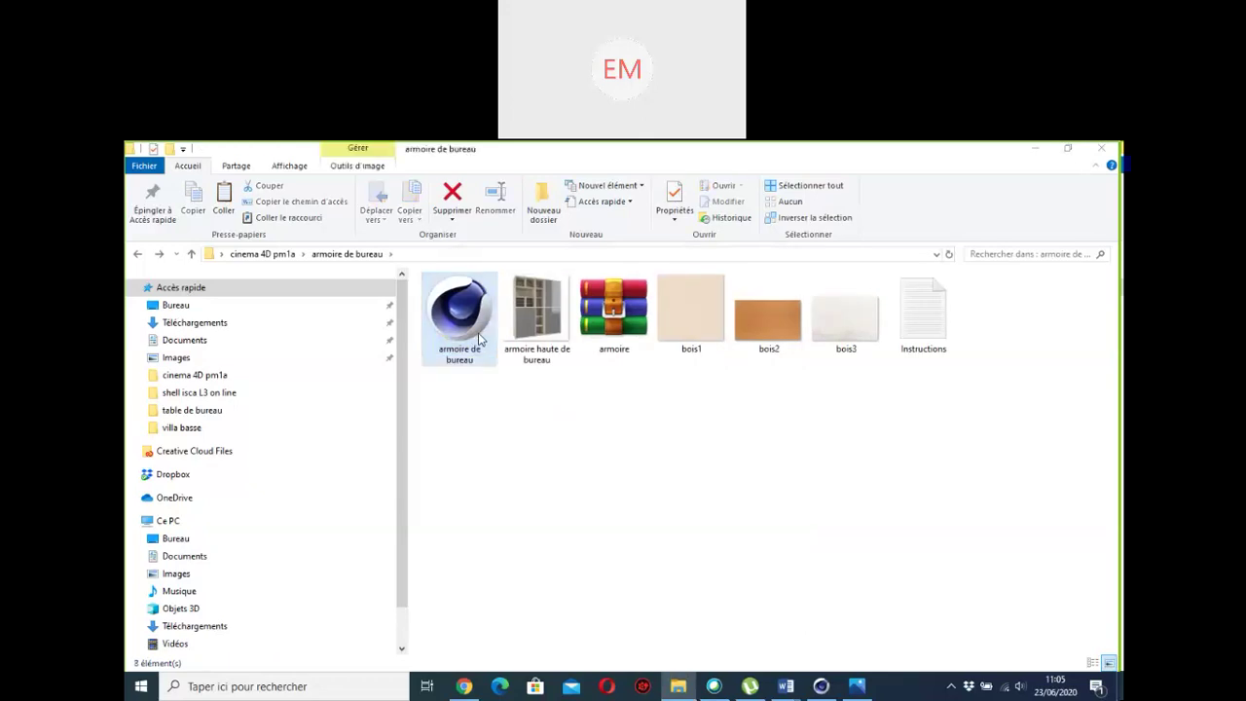
{"action": "left_click", "coordinate": [609, 308]}
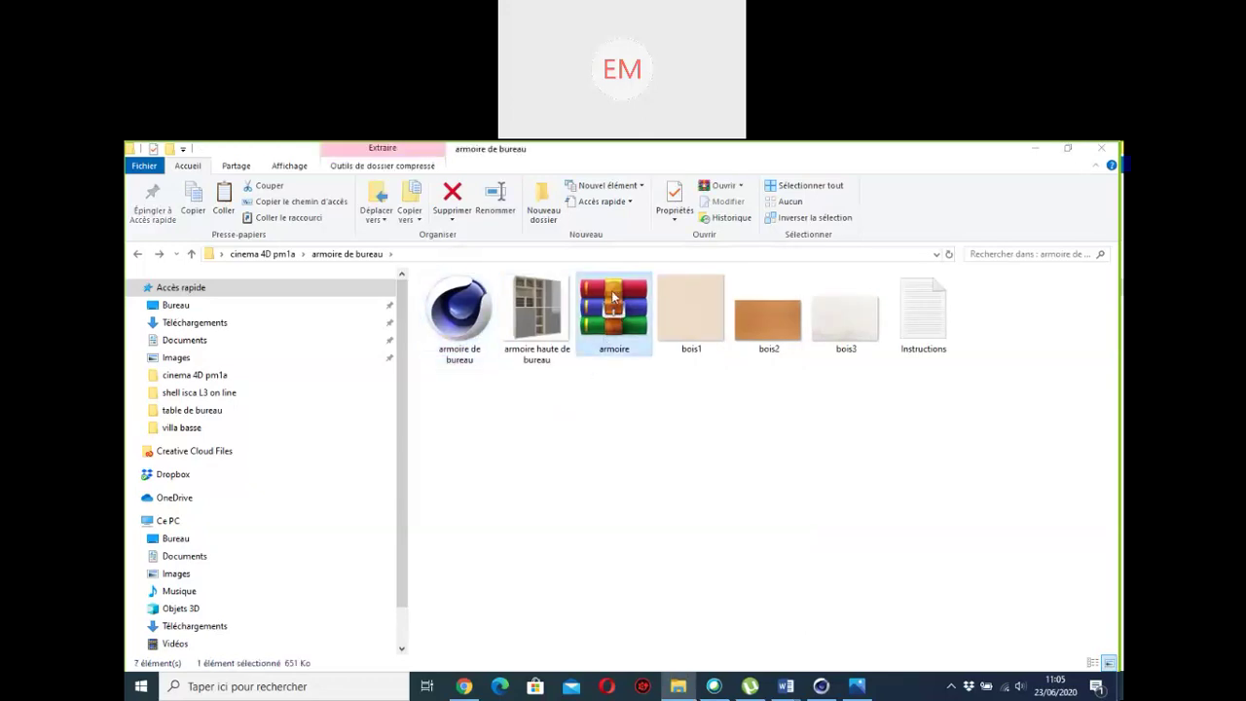
{"action": "mouse_move", "coordinate": [609, 308]}
{"action": "left_mouse_down"}
{"action": "mouse_move", "coordinate": [637, 437]}
{"action": "mouse_move", "coordinate": [743, 539]}
{"action": "mouse_move", "coordinate": [466, 687]}
{"action": "mouse_move", "coordinate": [847, 522]}
{"action": "left_mouse_up"}
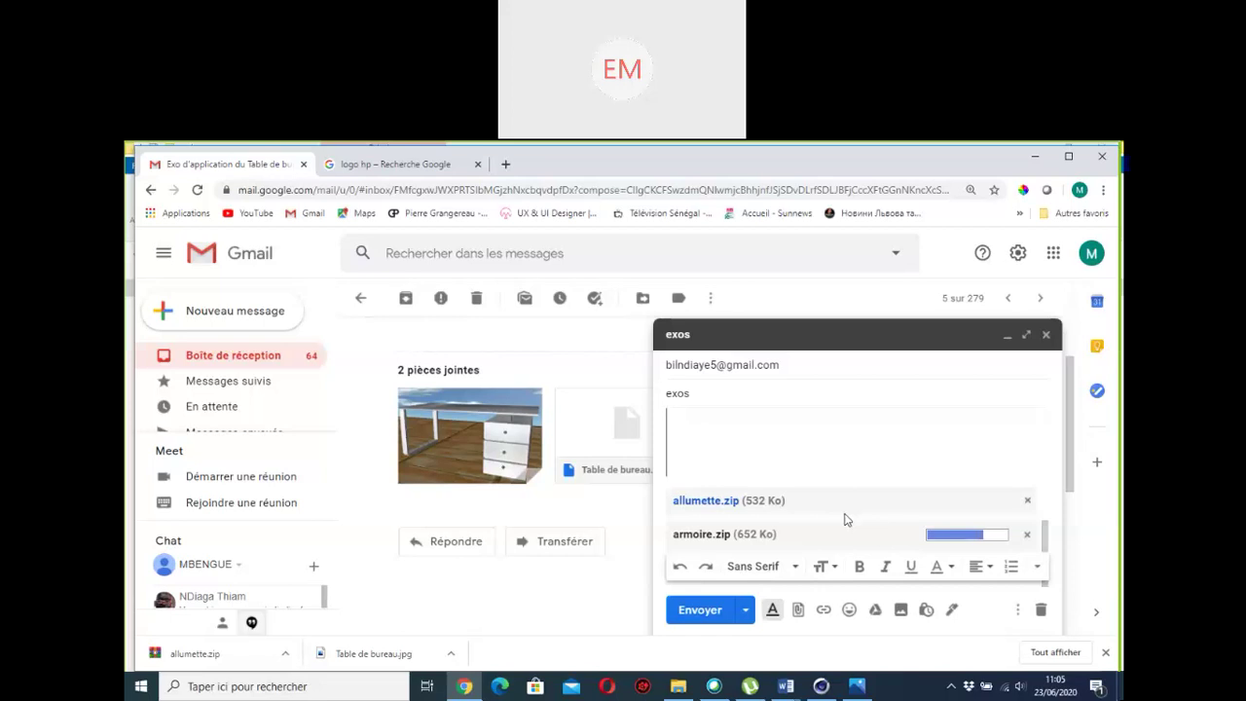
Step: Send the exos email with both zip attachments and dismiss the Message envoyé notice
{"action": "left_click", "coordinate": [693, 611]}
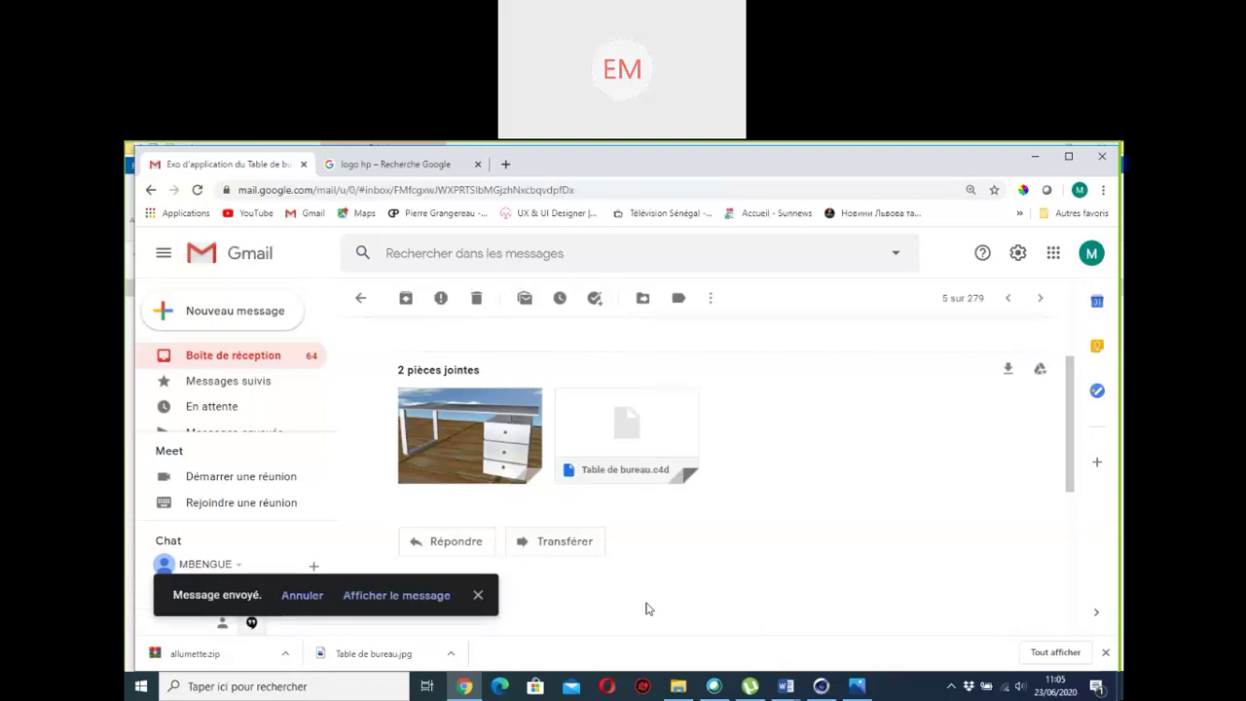
{"action": "left_click", "coordinate": [478, 595]}
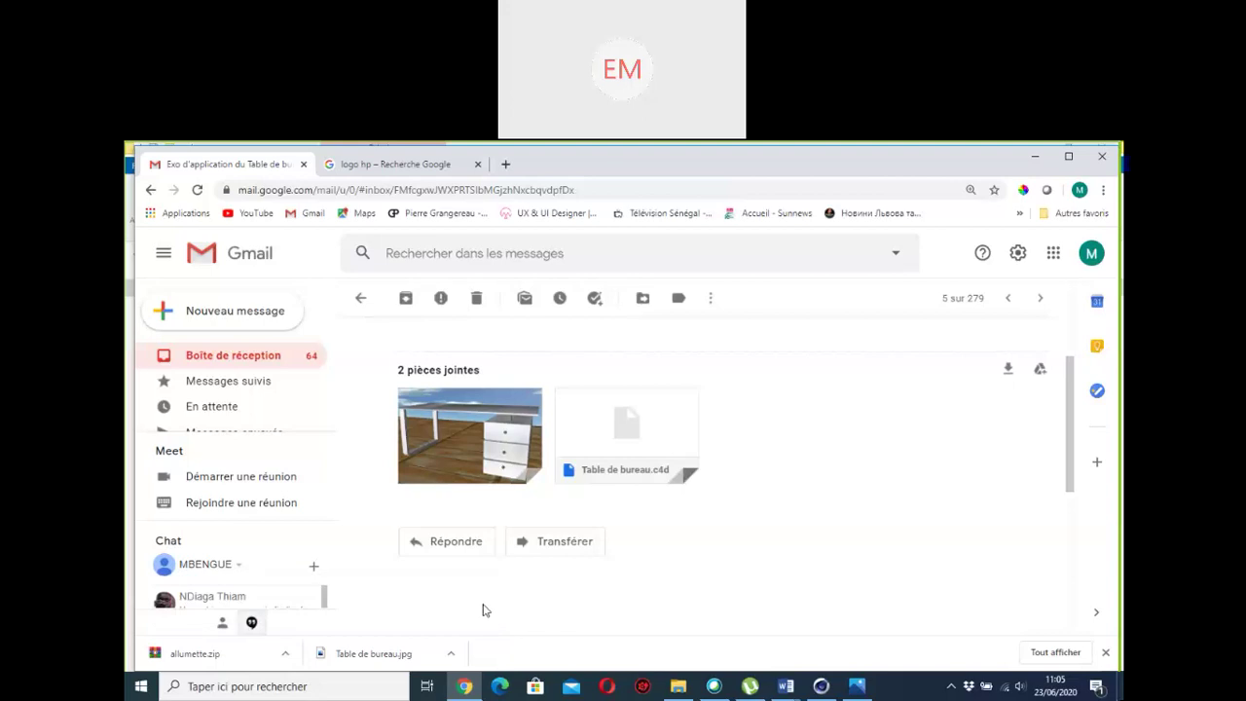